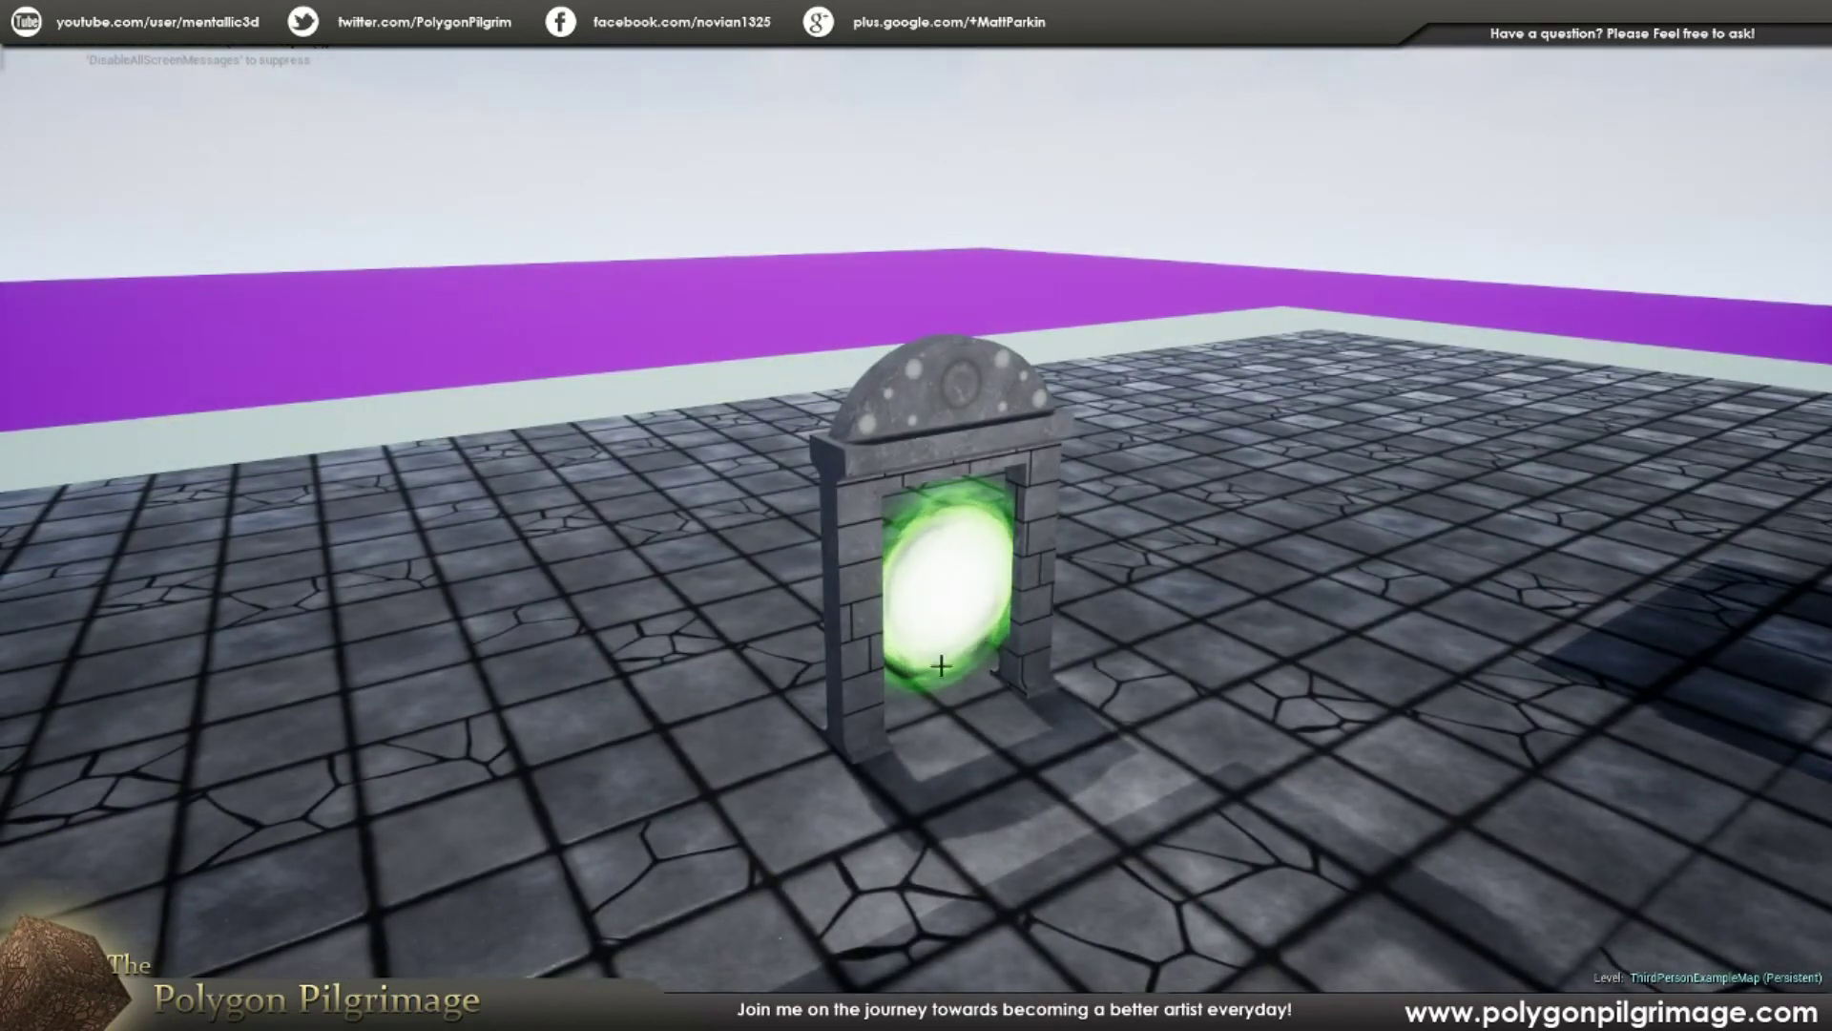
Step: Examine the stone enemy portal and its green glow from several angles, then restore the full editor layout
right_drag(1101, 697, 1404, 675)
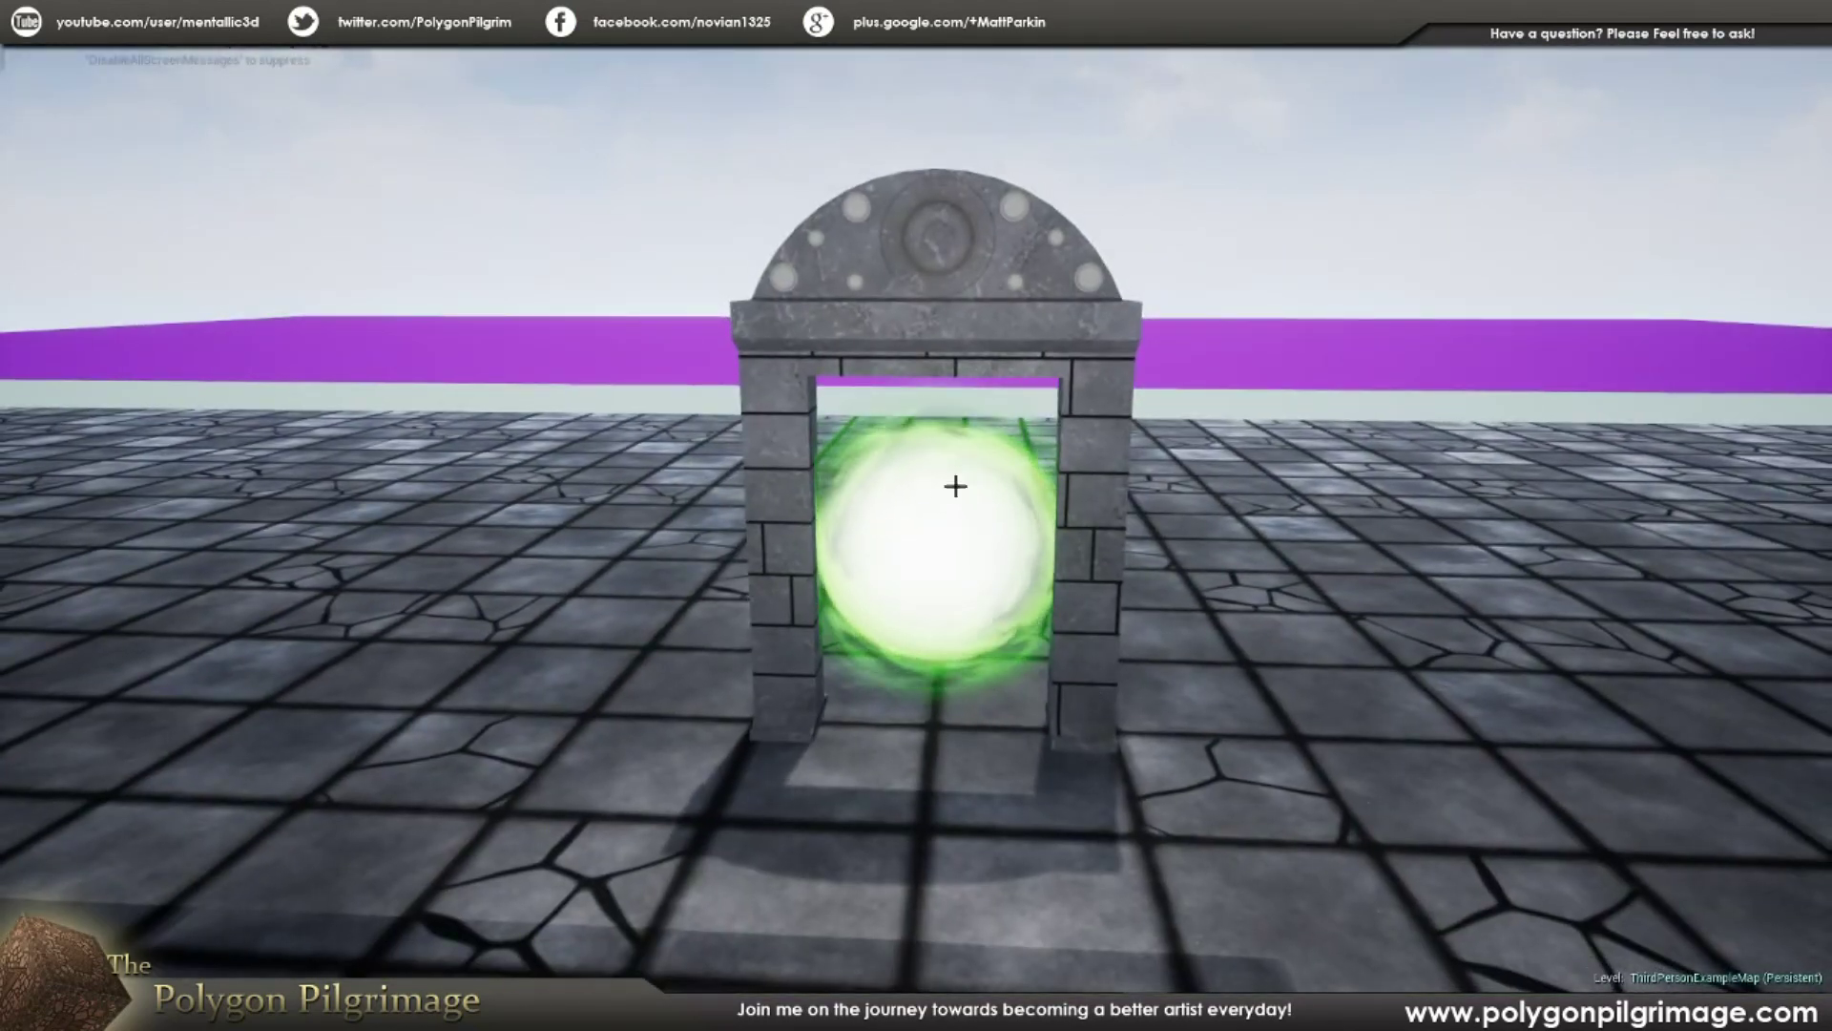
right_drag(929, 564, 907, 594)
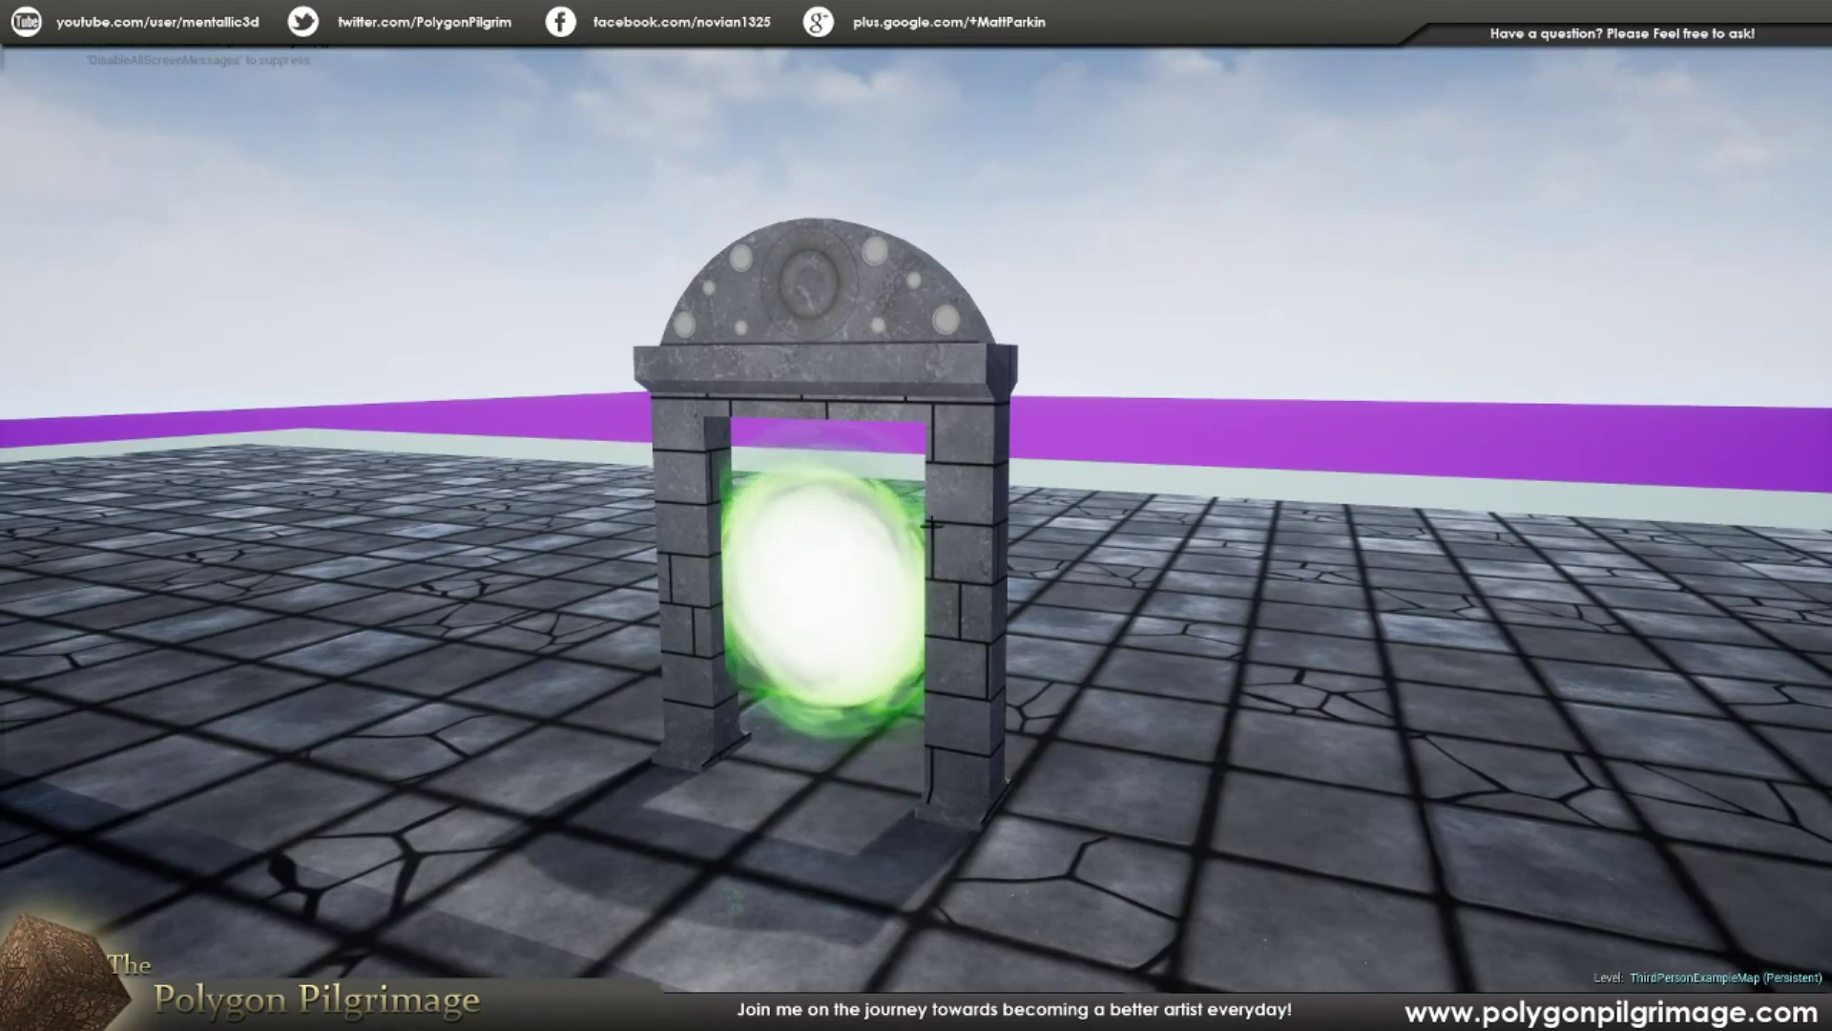
key(a)
right_drag(821, 515, 1126, 529)
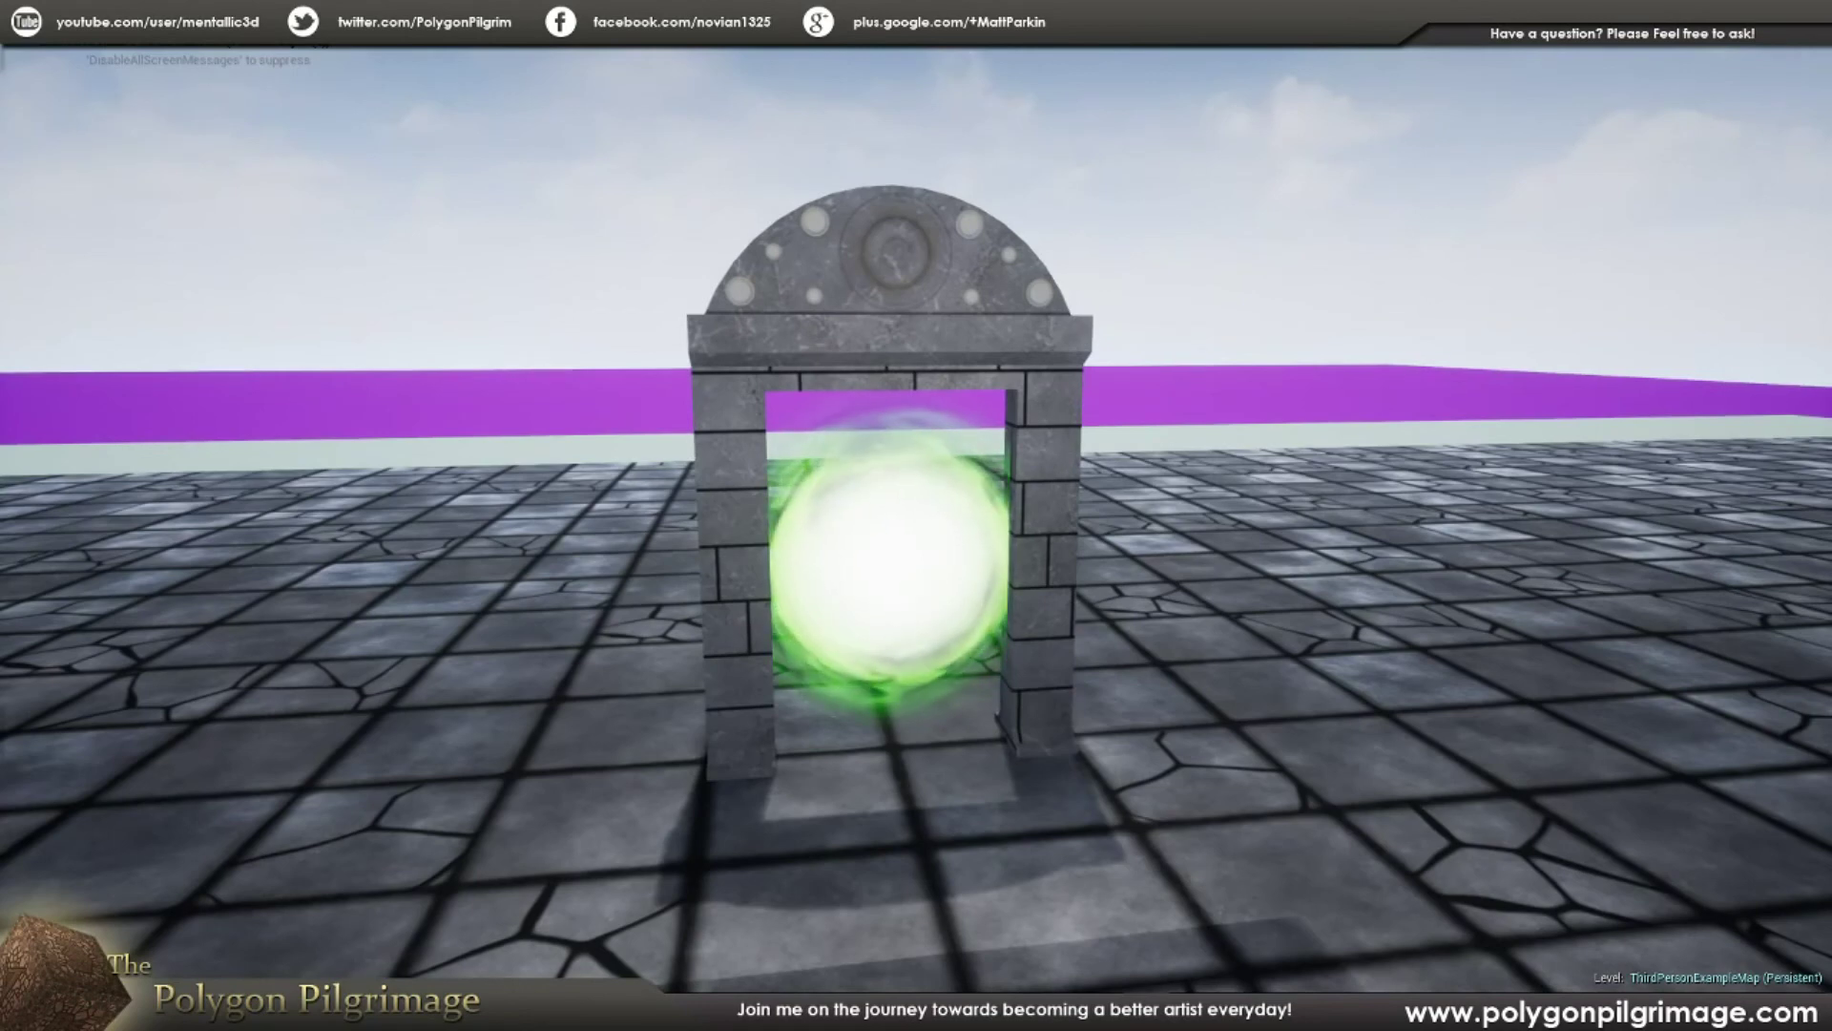
key(F11)
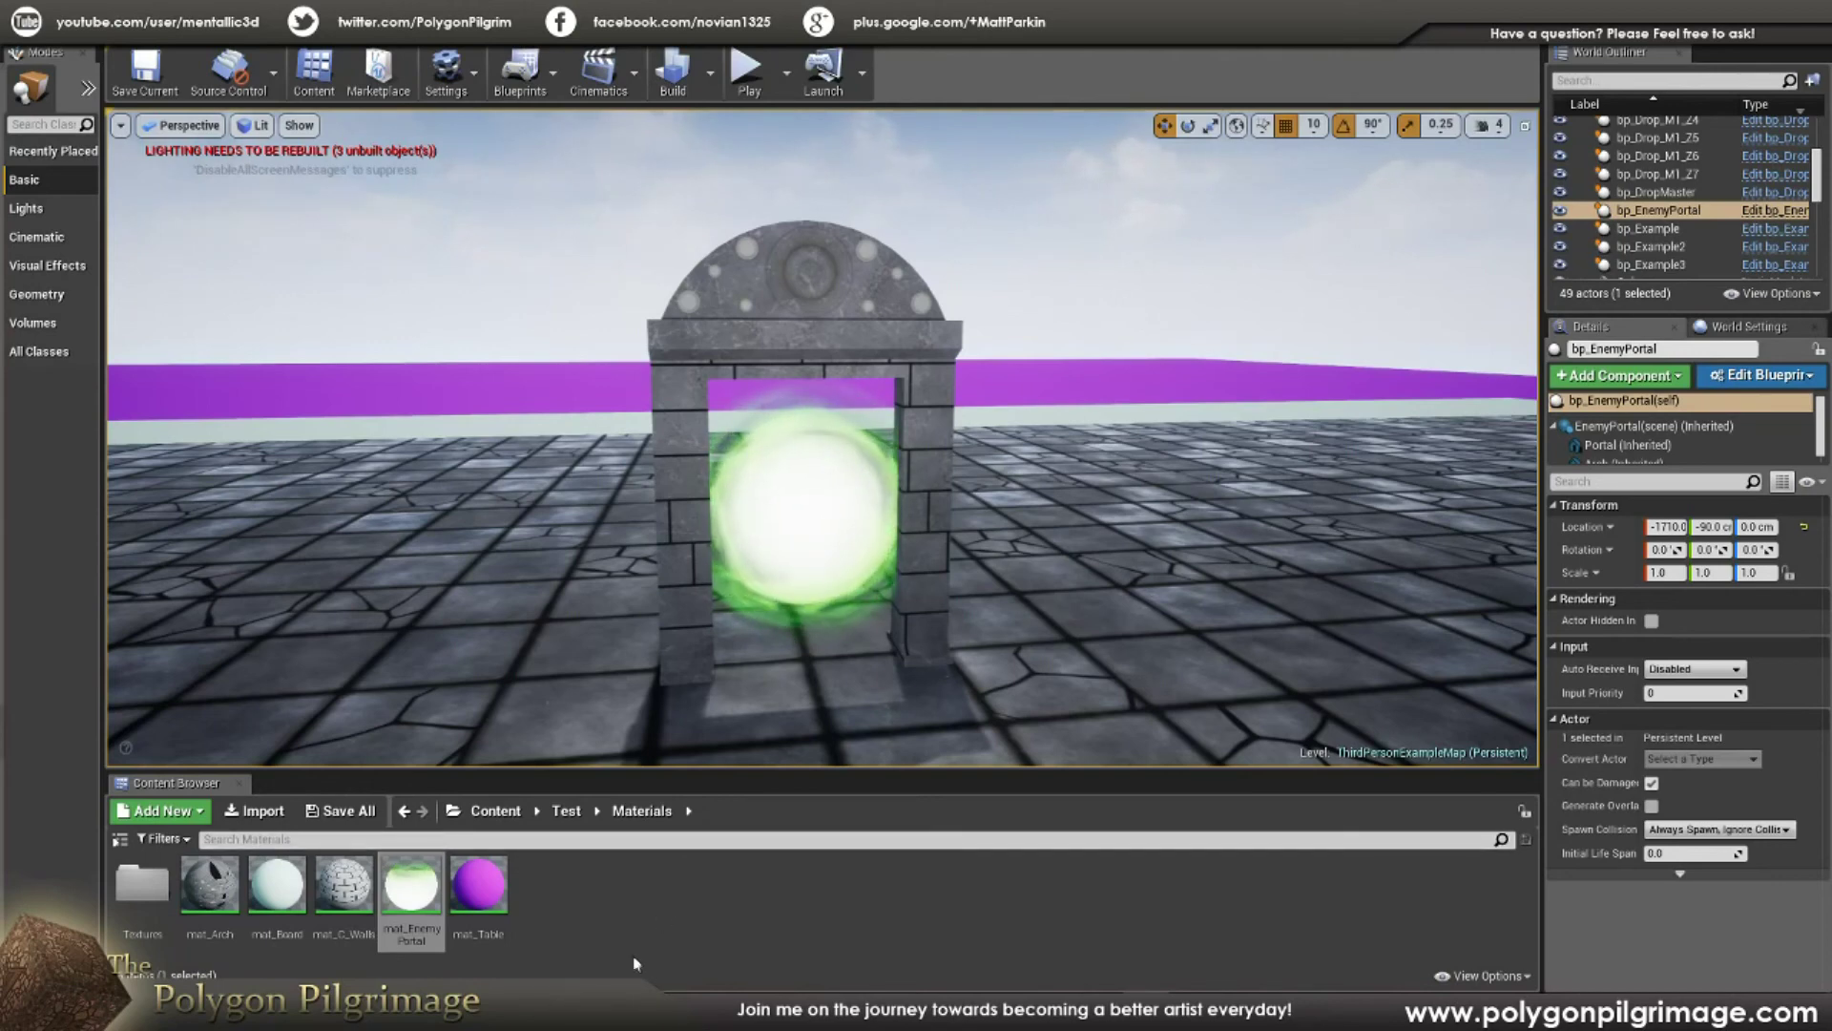
Step: Switch to Photoshop and inspect the layers inside the Final group of PortalEffects.psd
key(alt+Tab)
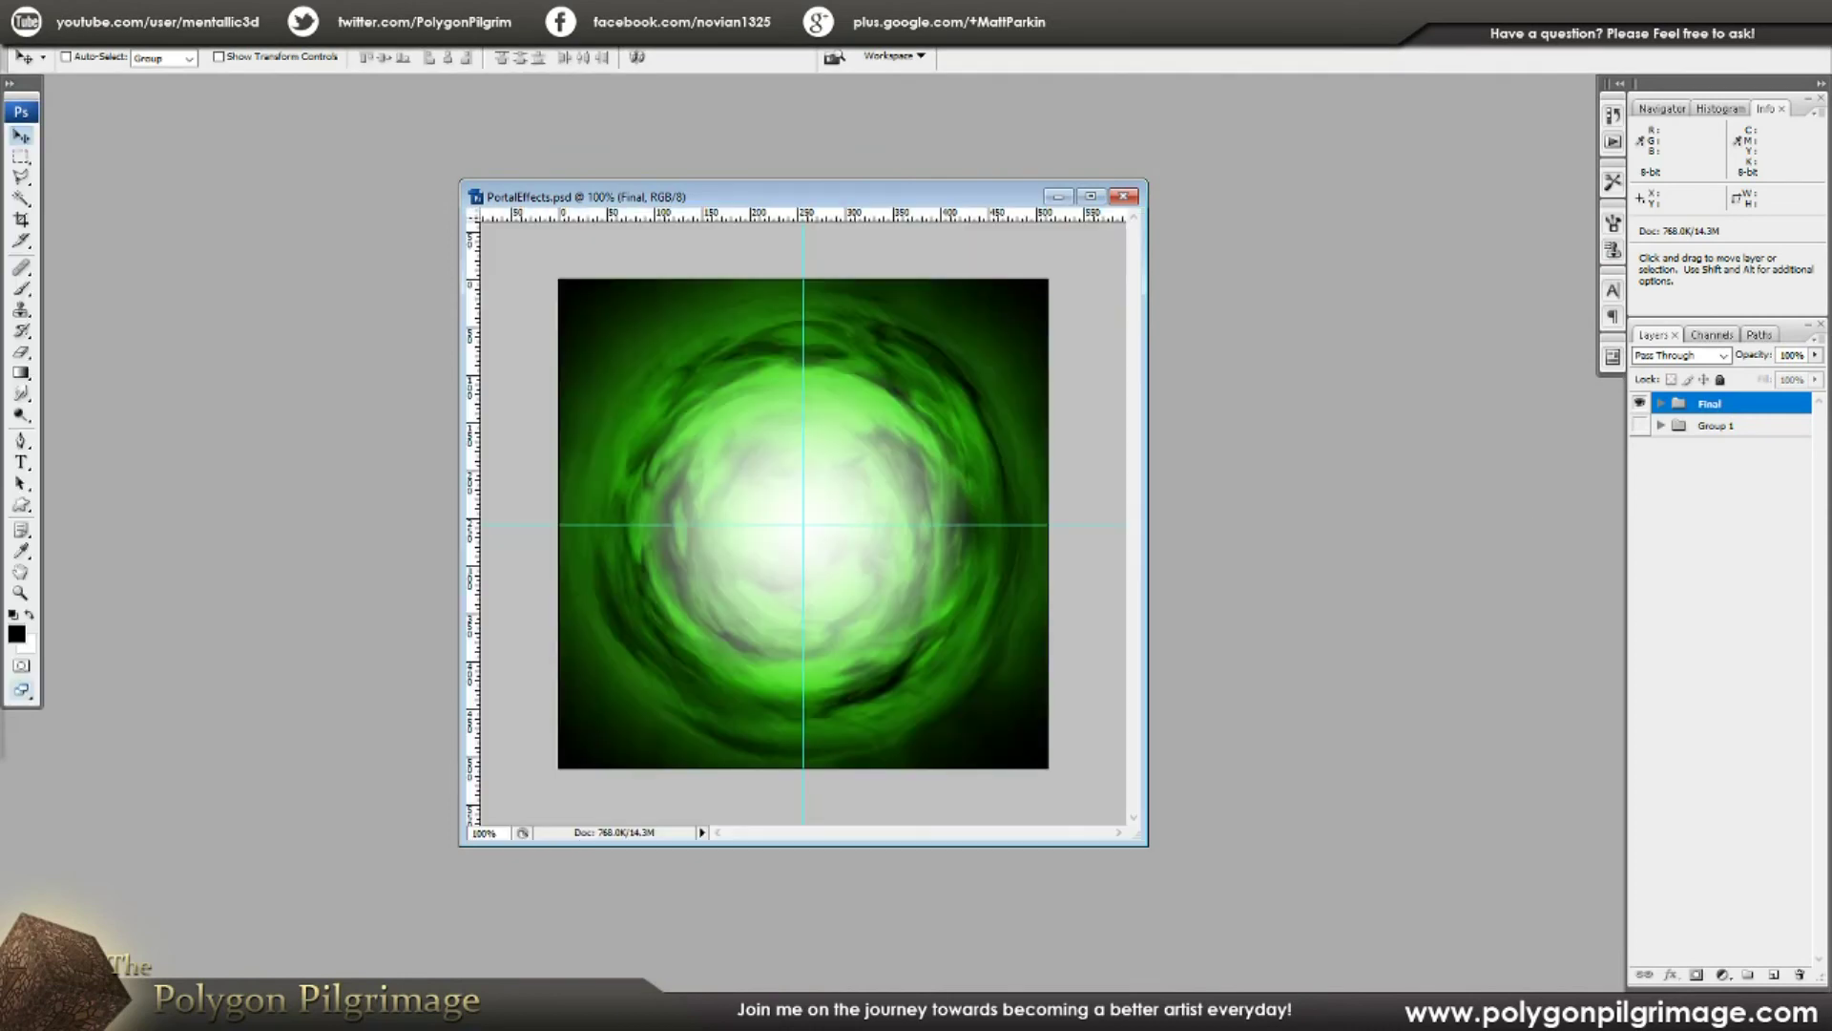
key(alt+Tab)
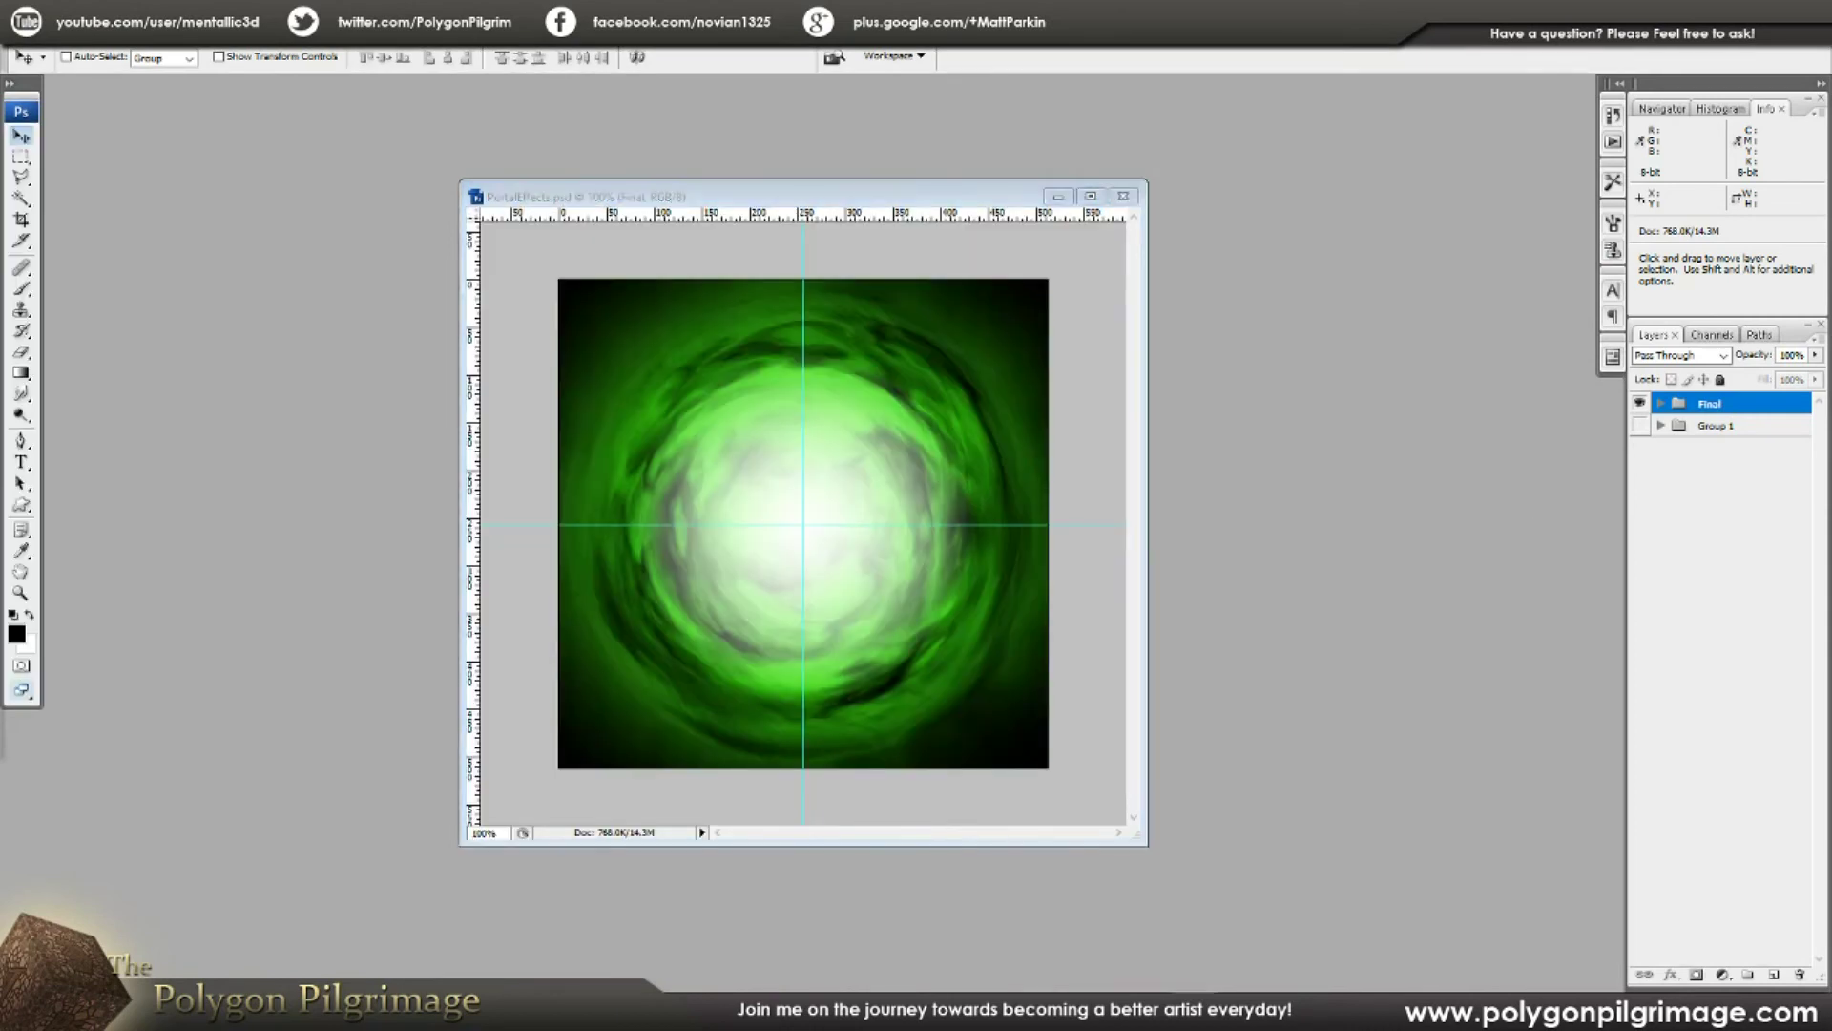
drag(966, 203, 640, 145)
click(1660, 404)
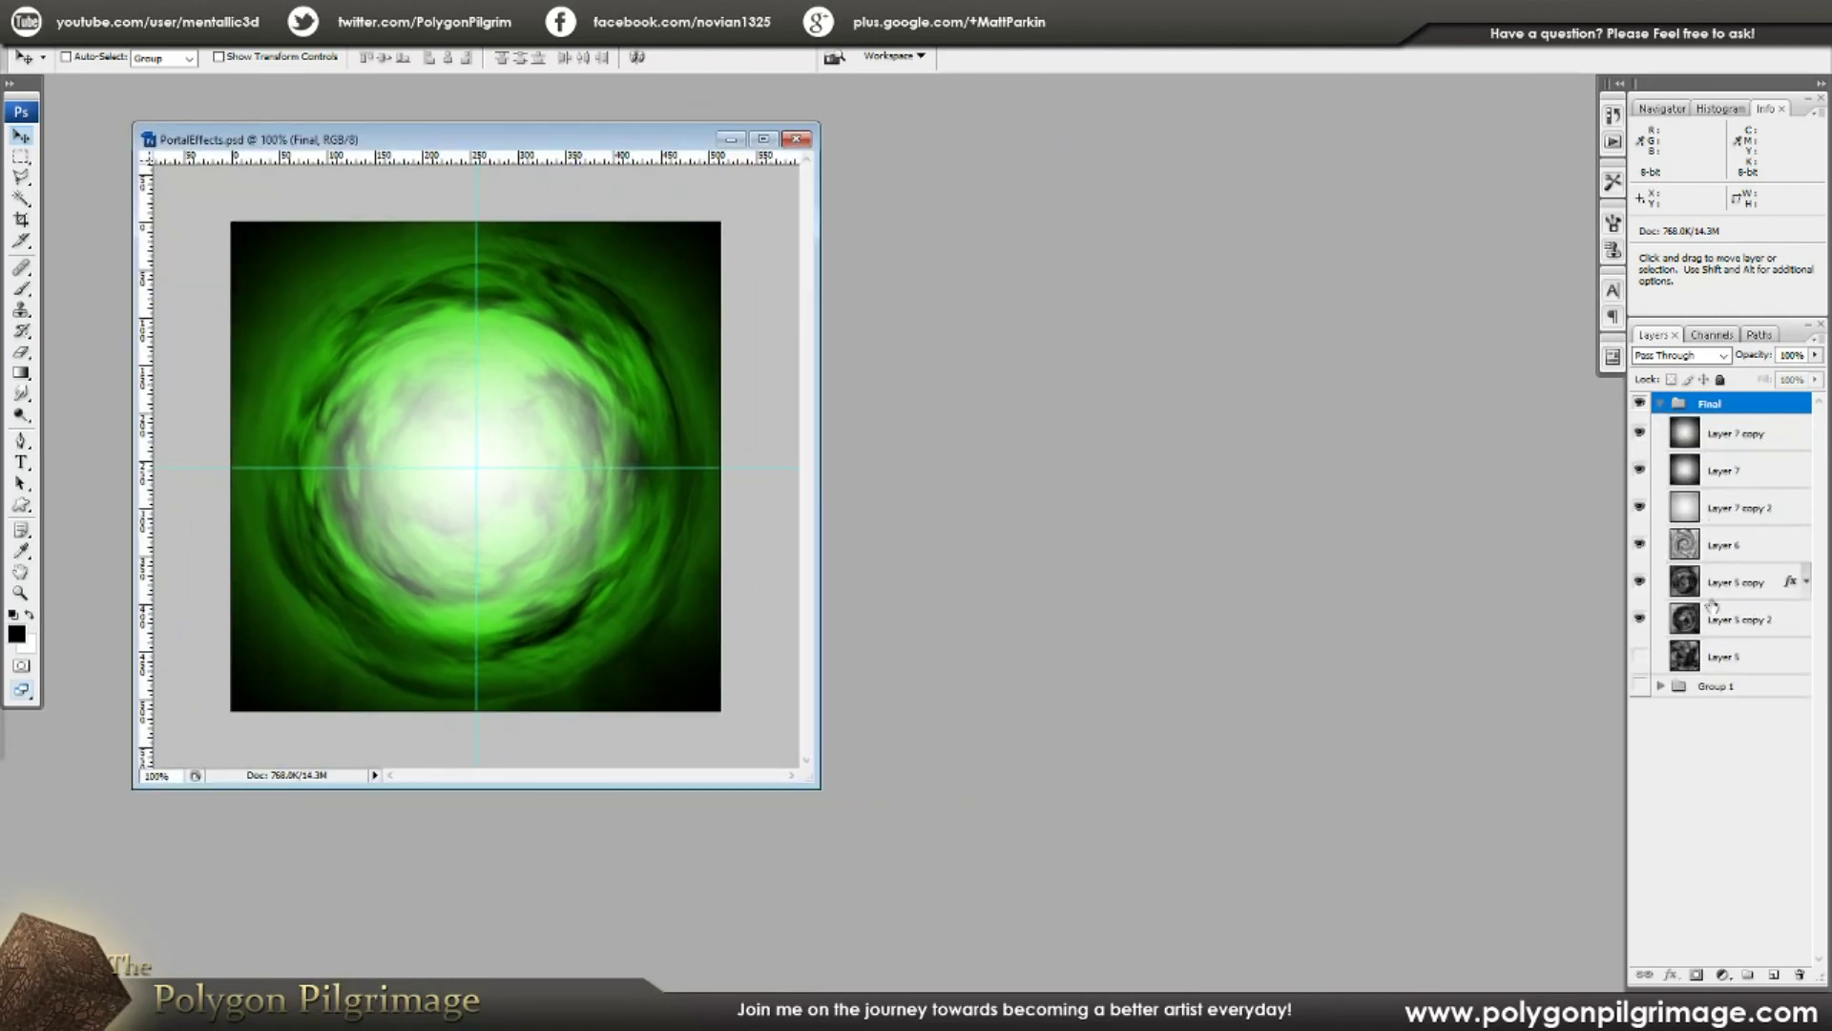
click(1660, 405)
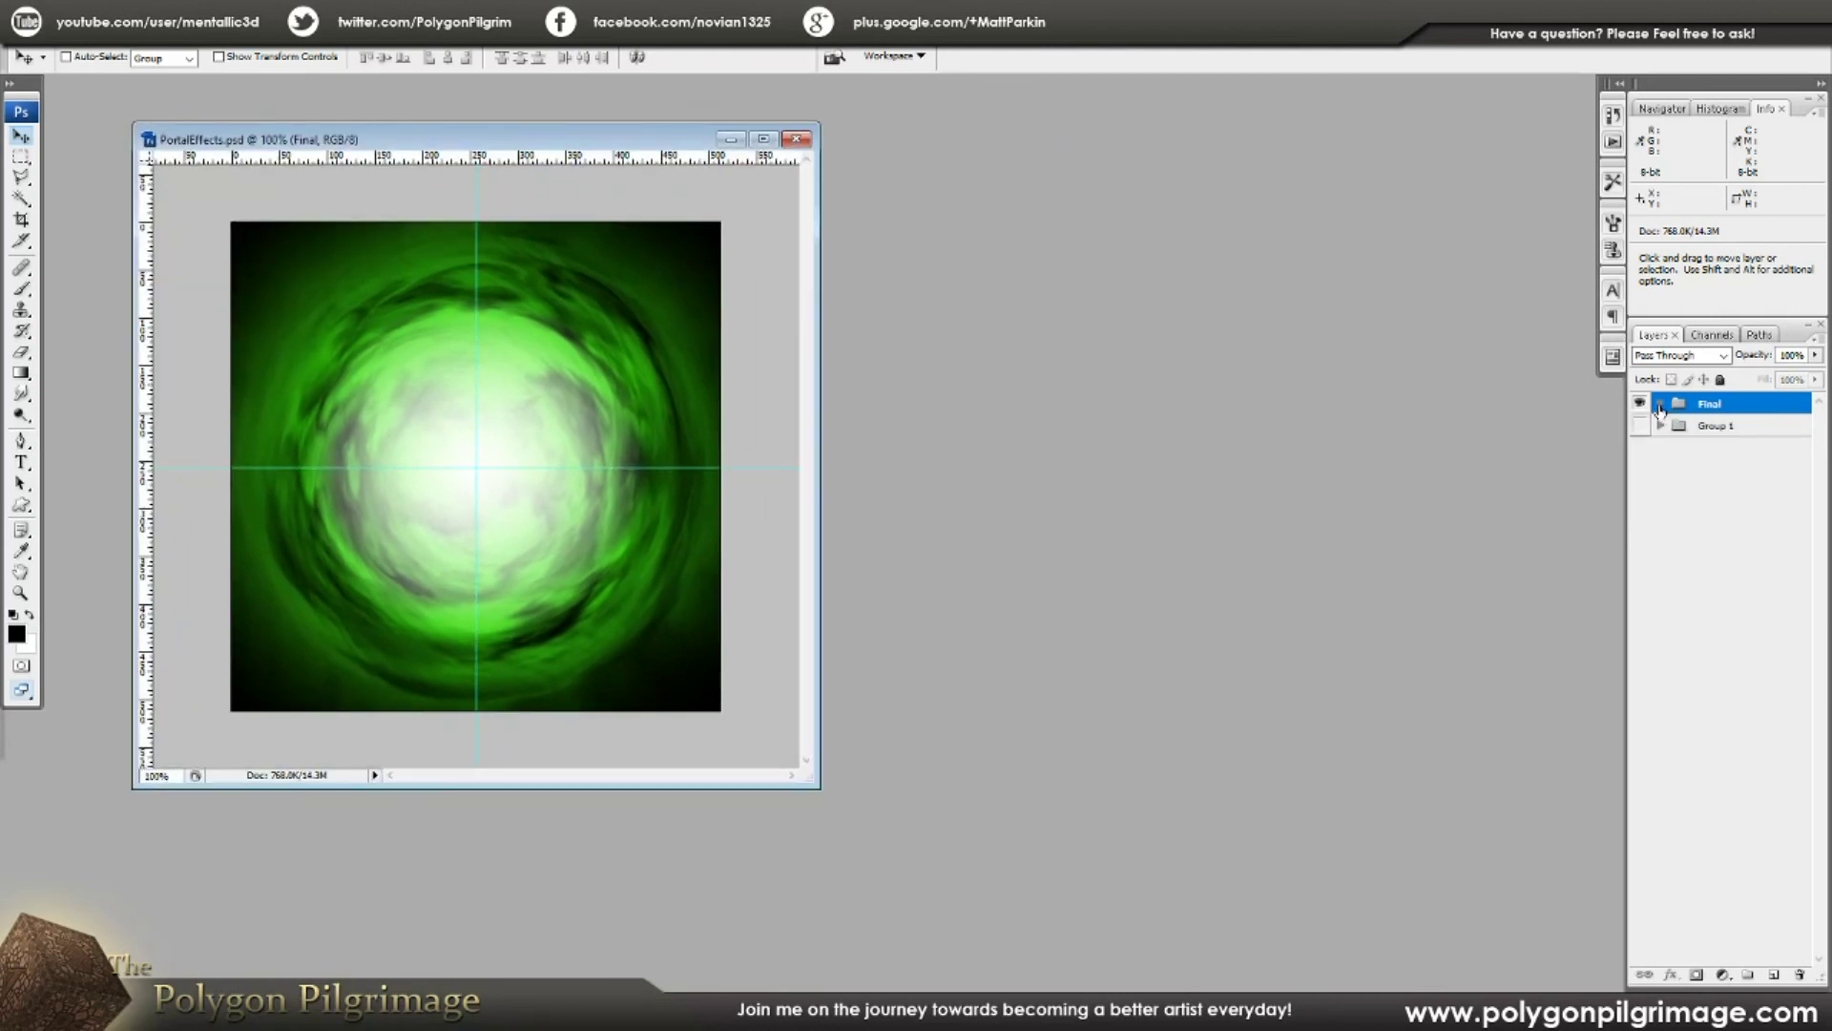
Step: Add a new layer above the Final group and fill it with the Clouds render filter
click(1774, 974)
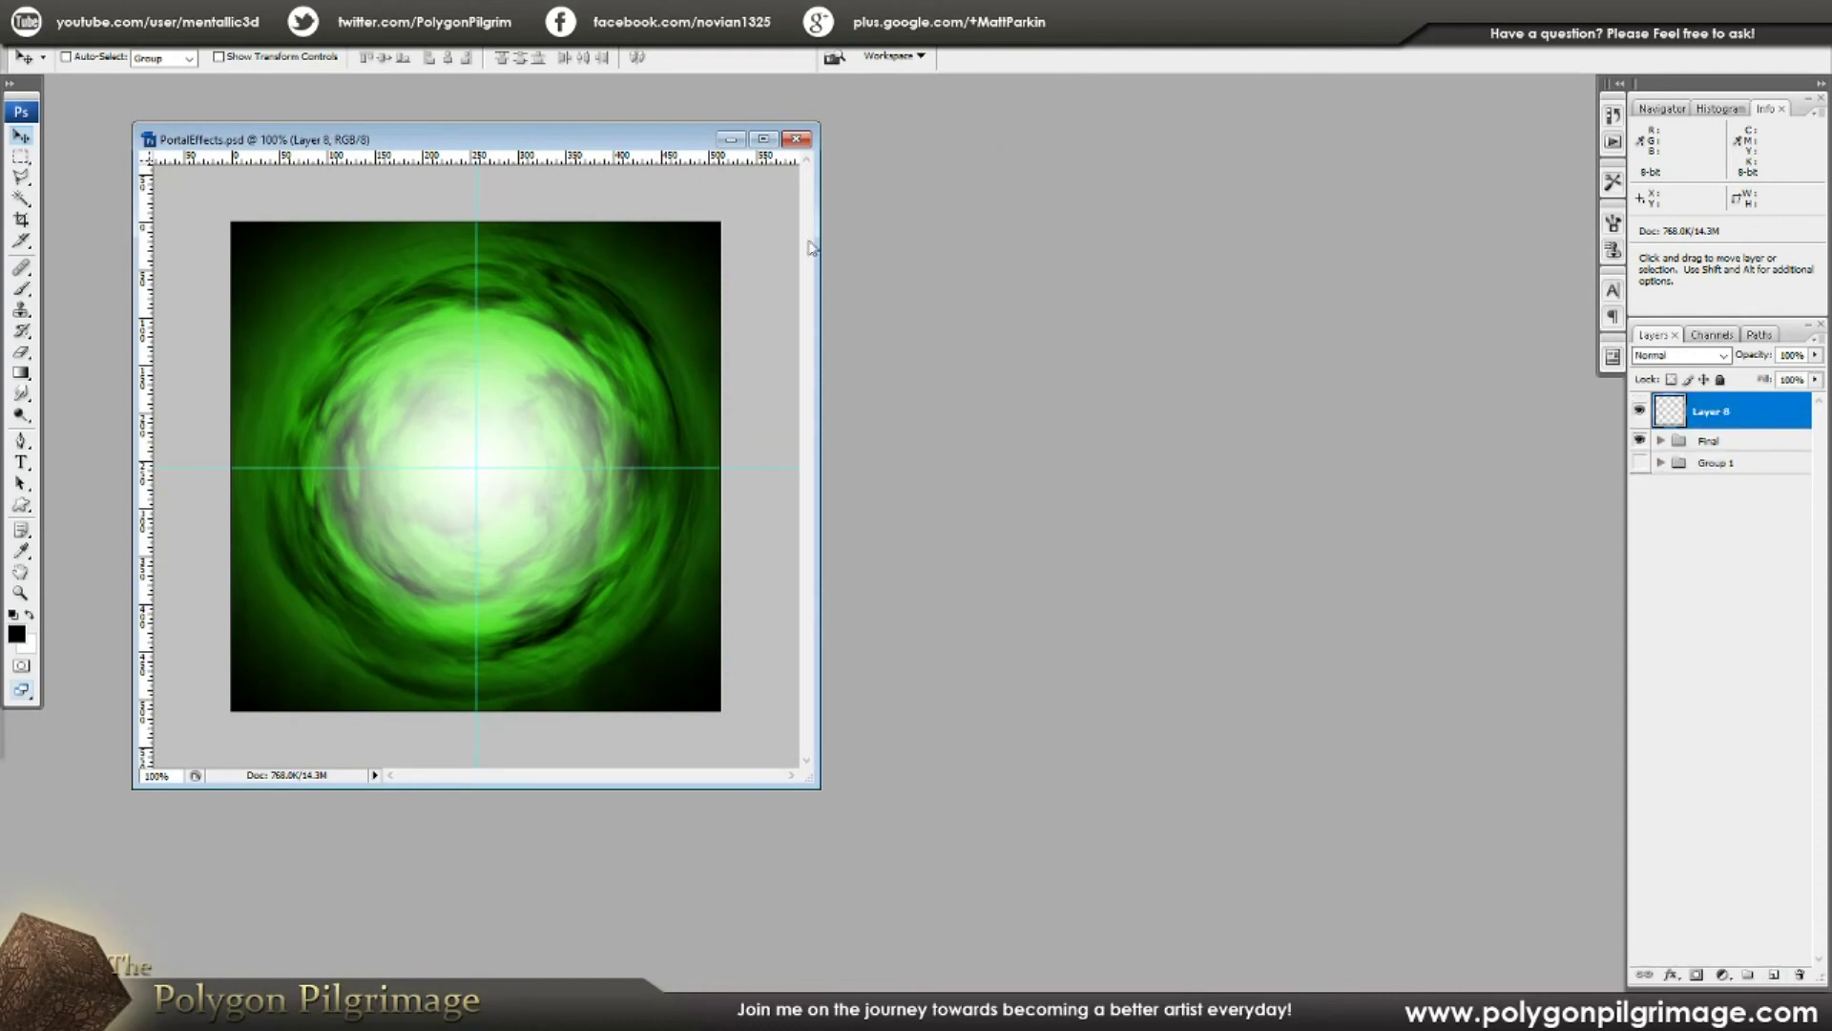
drag(714, 143, 1021, 174)
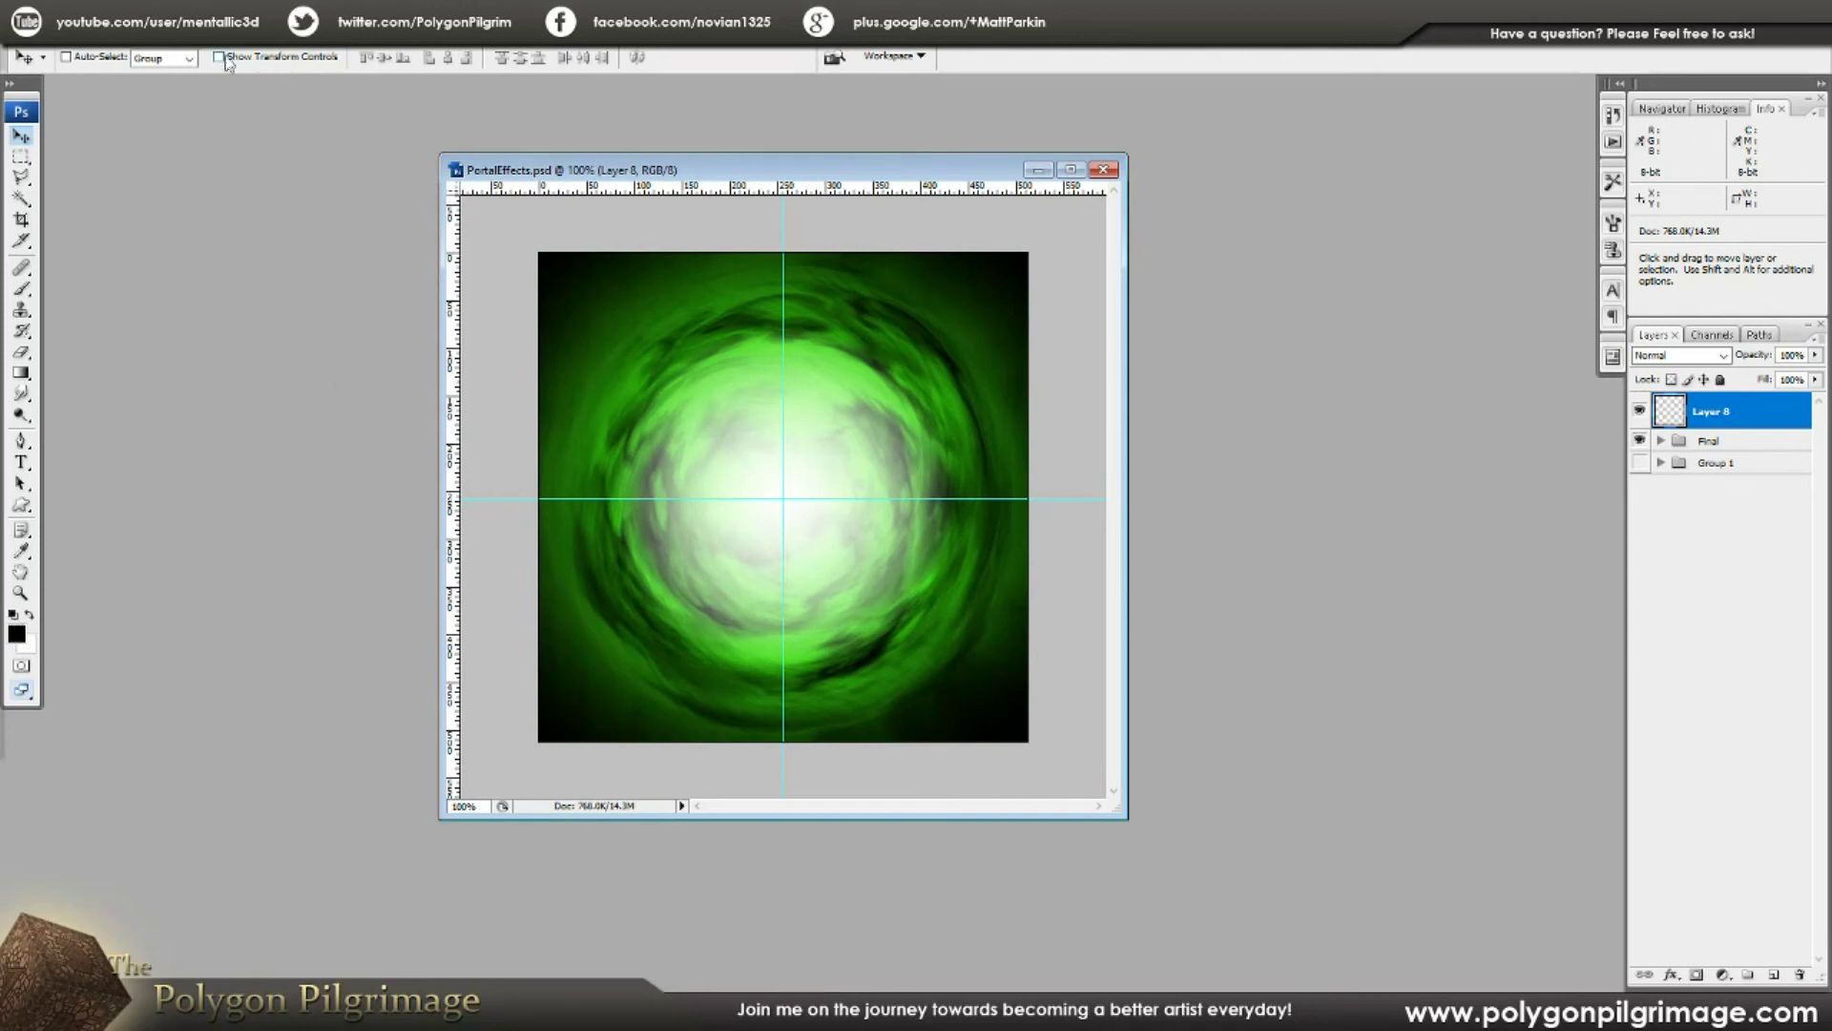
click(187, 35)
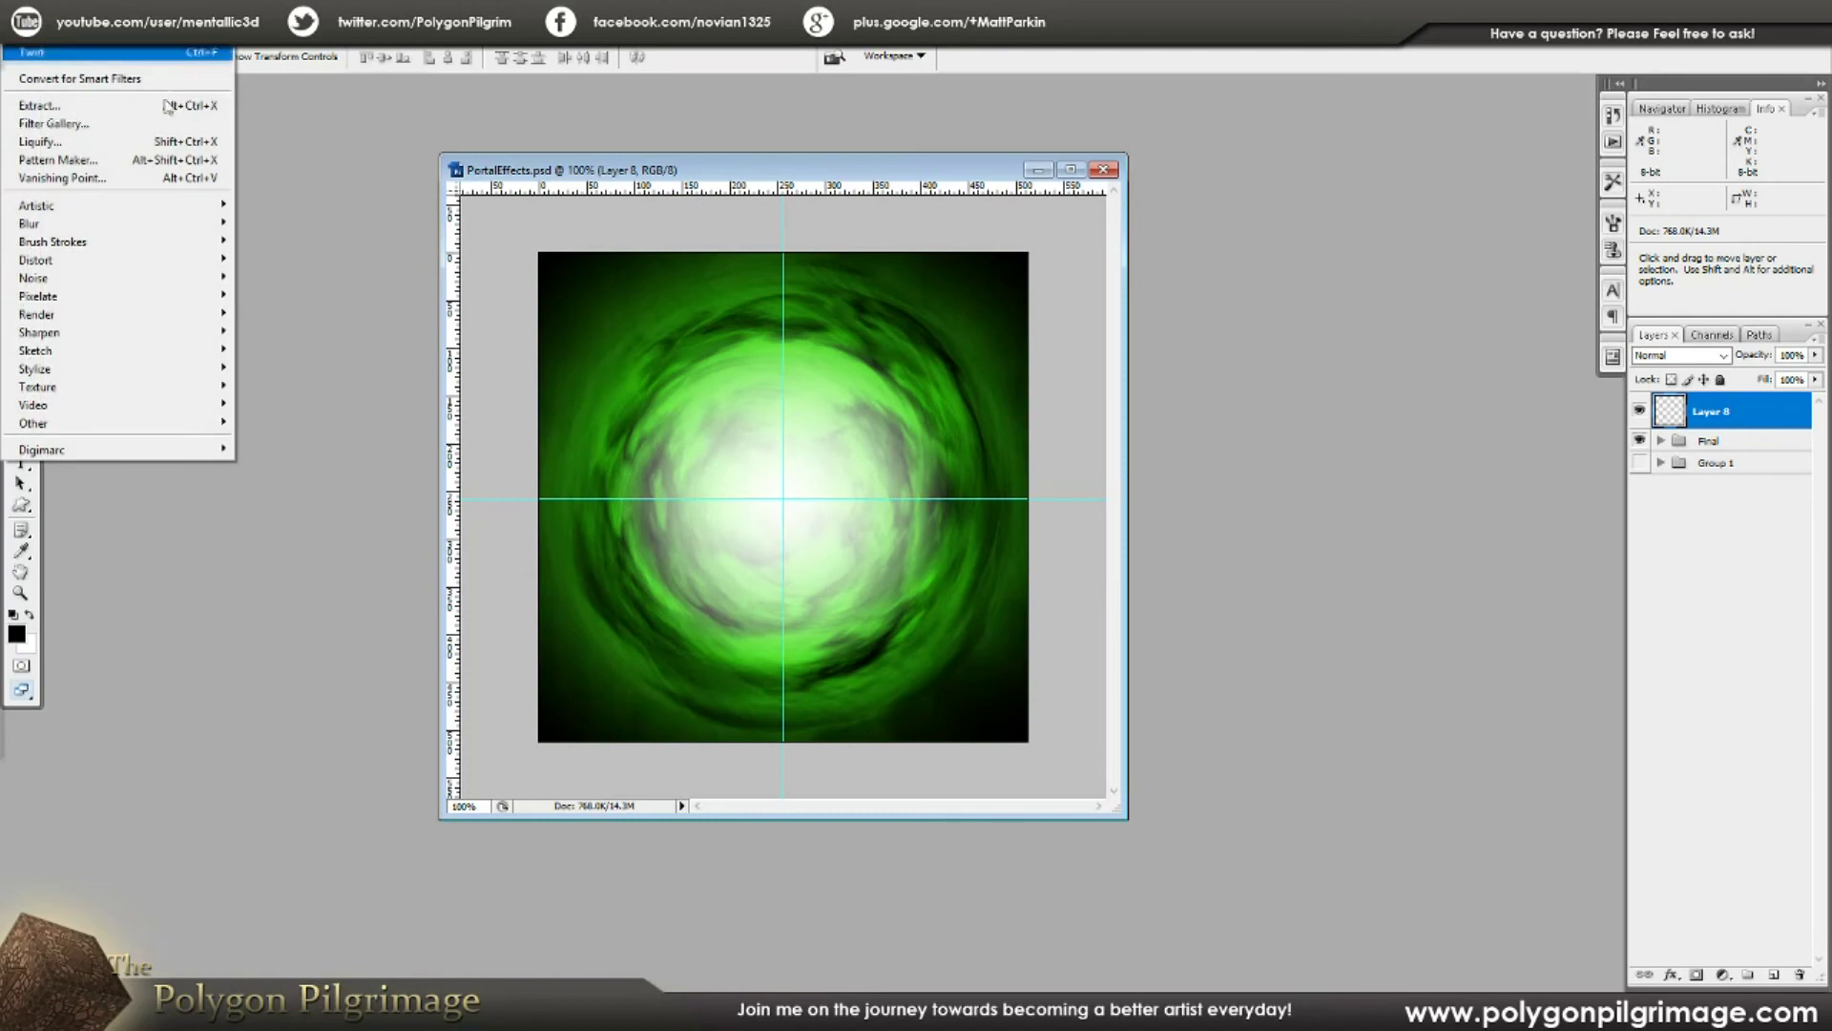
mouse_move(178, 315)
click(277, 314)
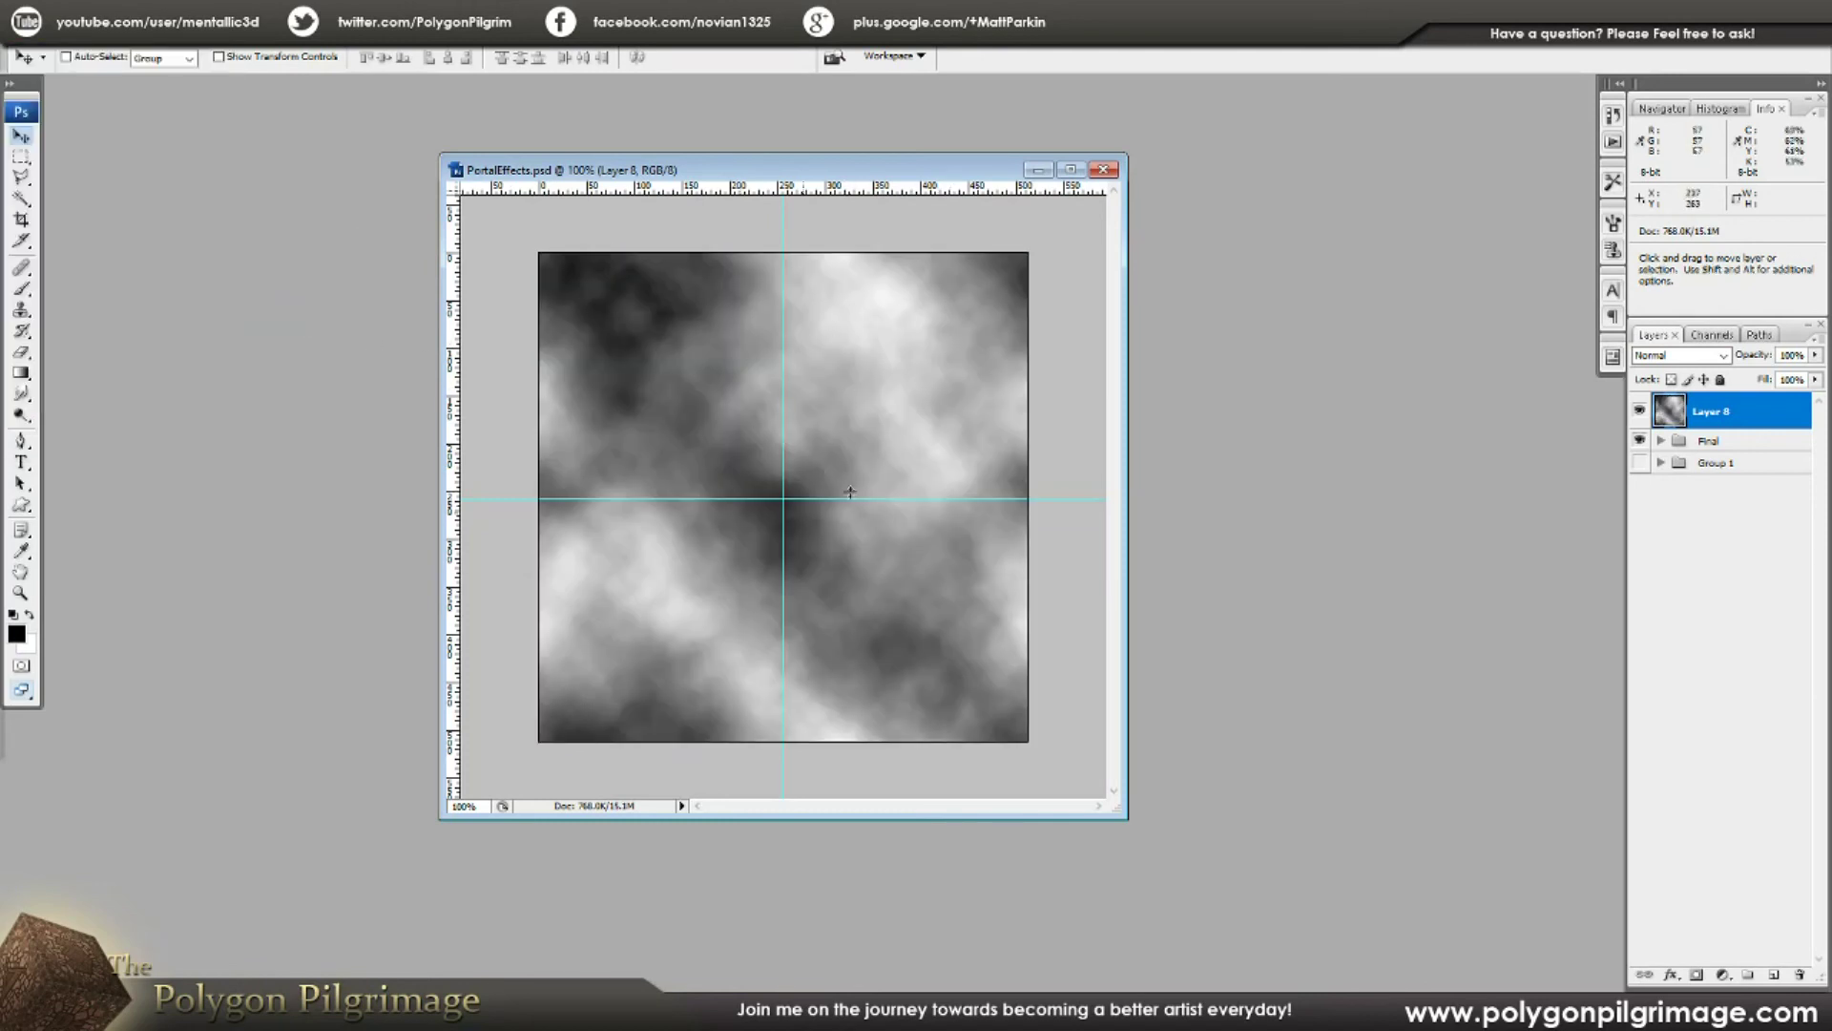
Step: Apply the Difference Clouds filter to the new clouds layer
drag(776, 166, 831, 168)
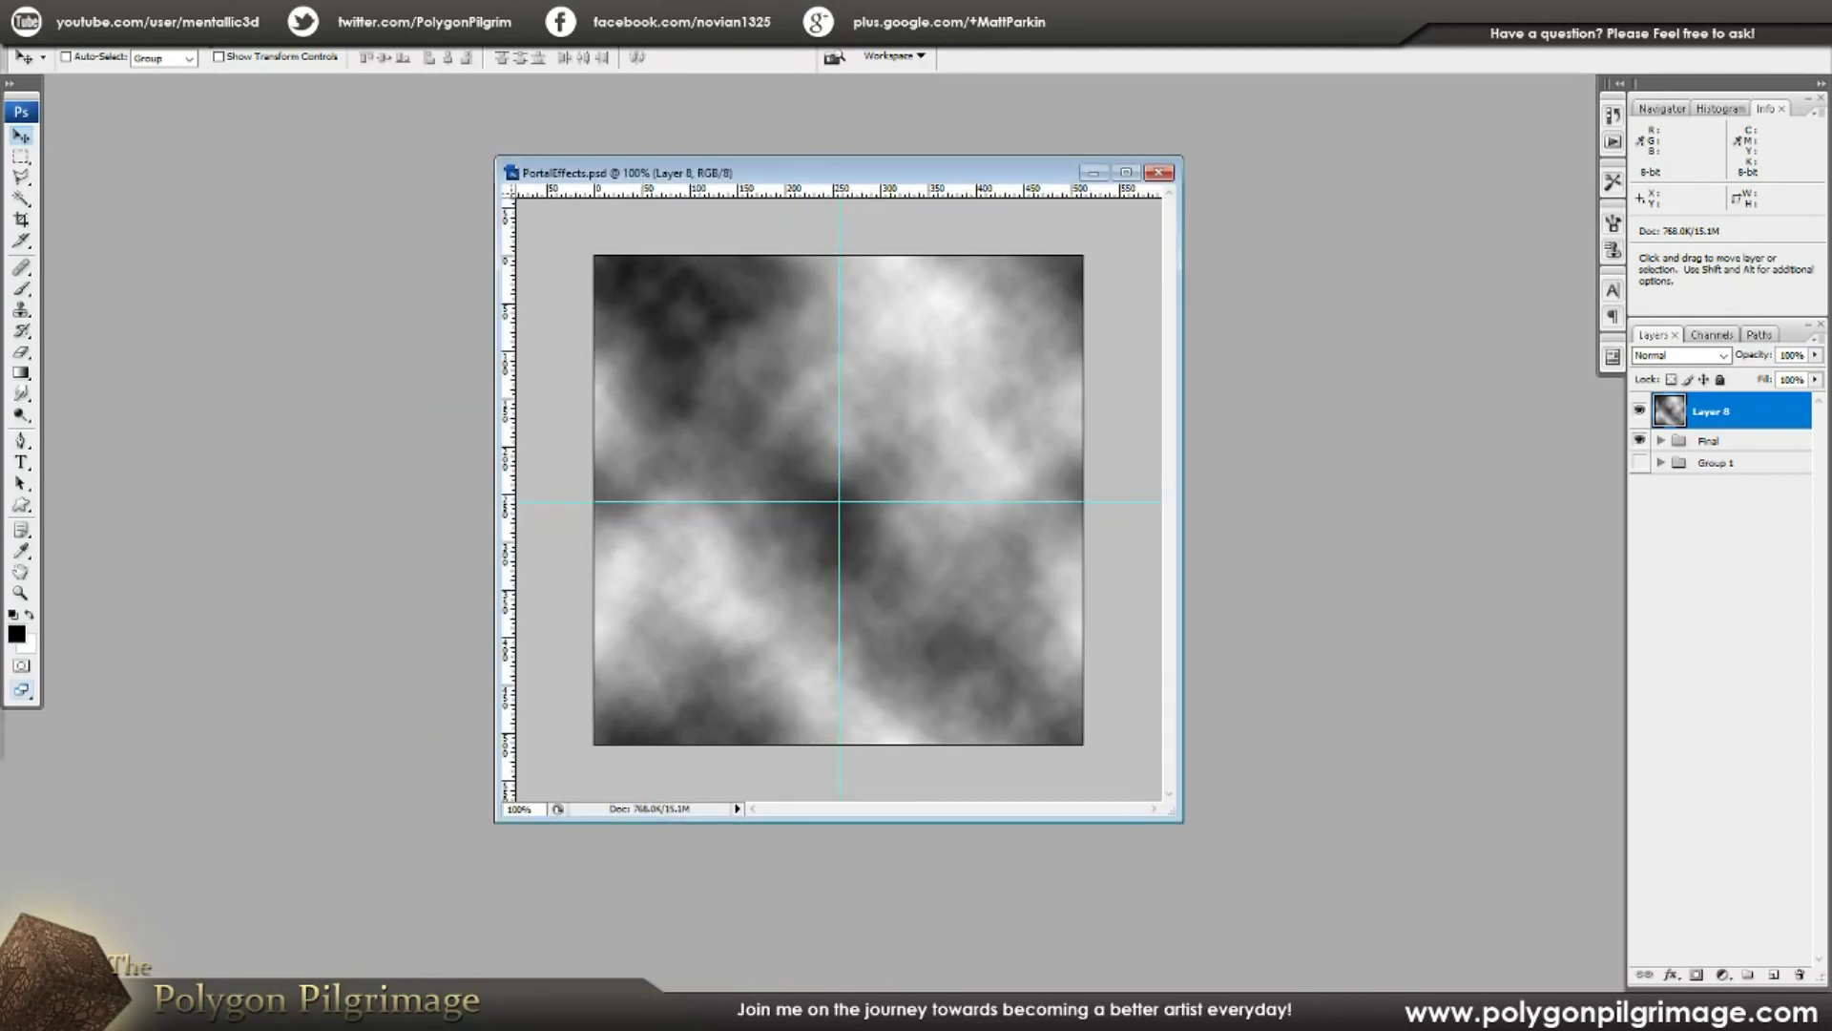
click(180, 34)
mouse_move(173, 322)
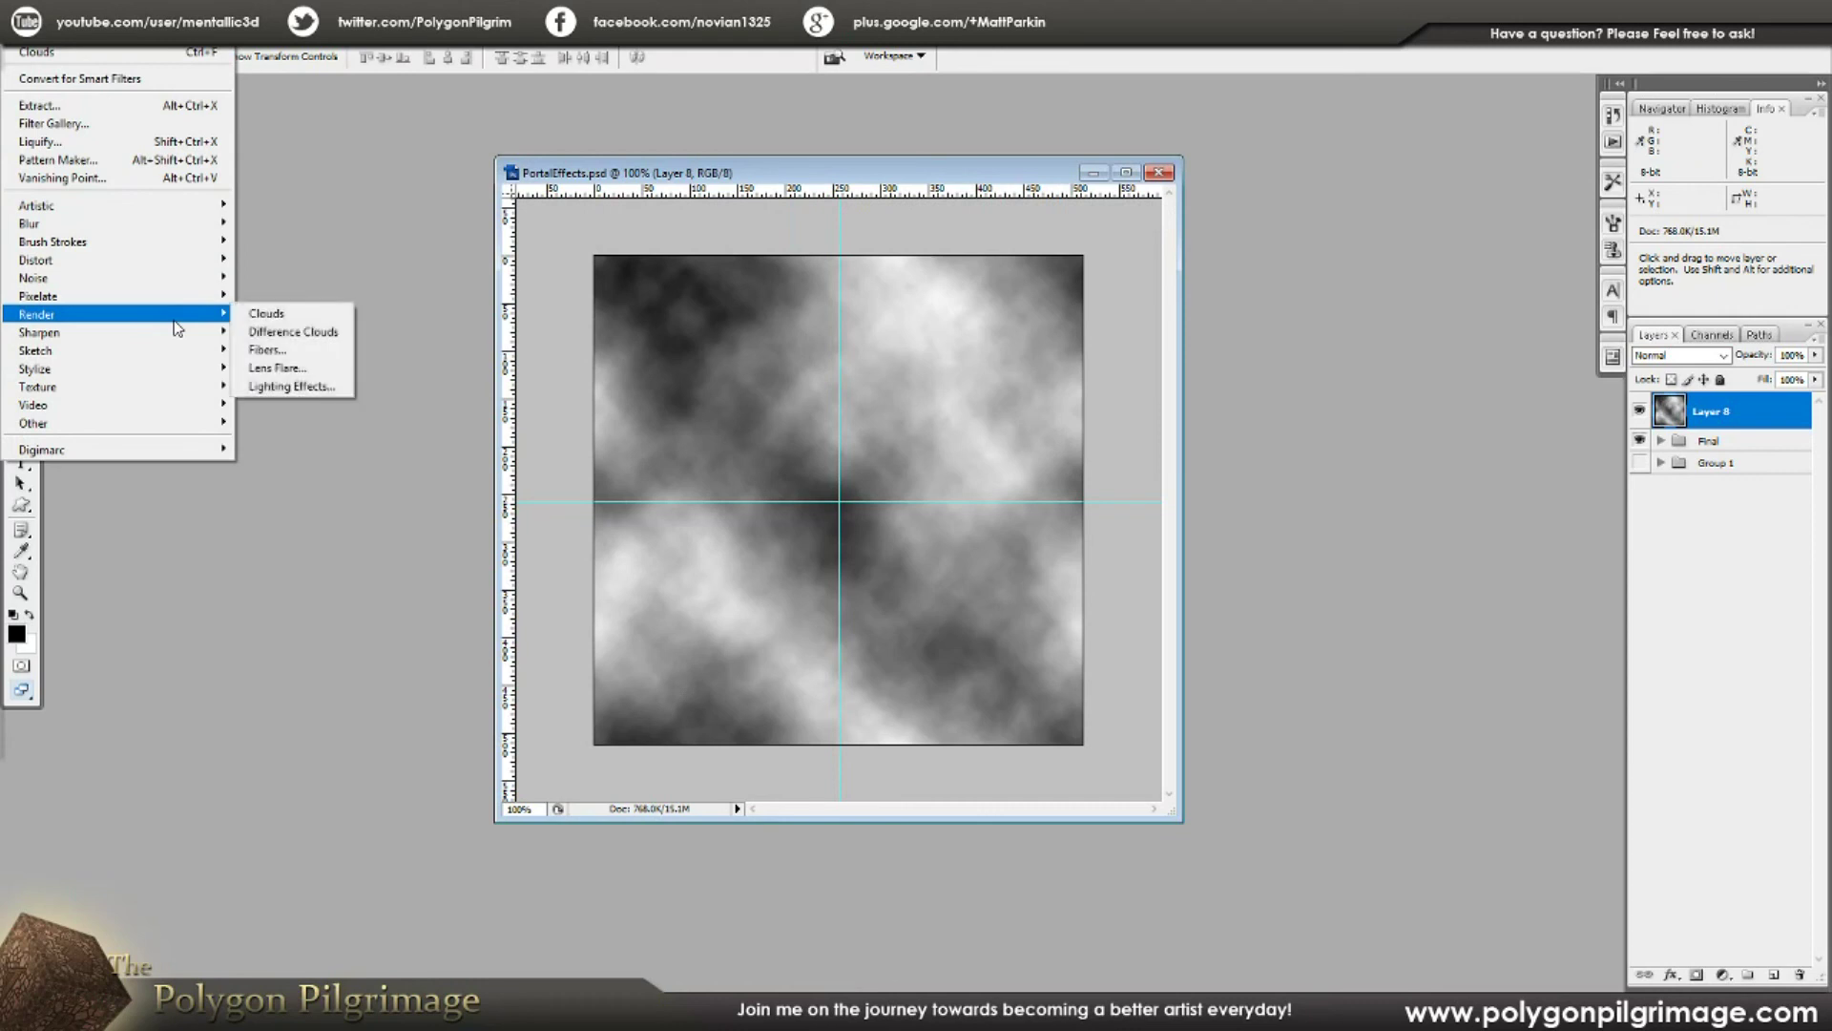
click(290, 335)
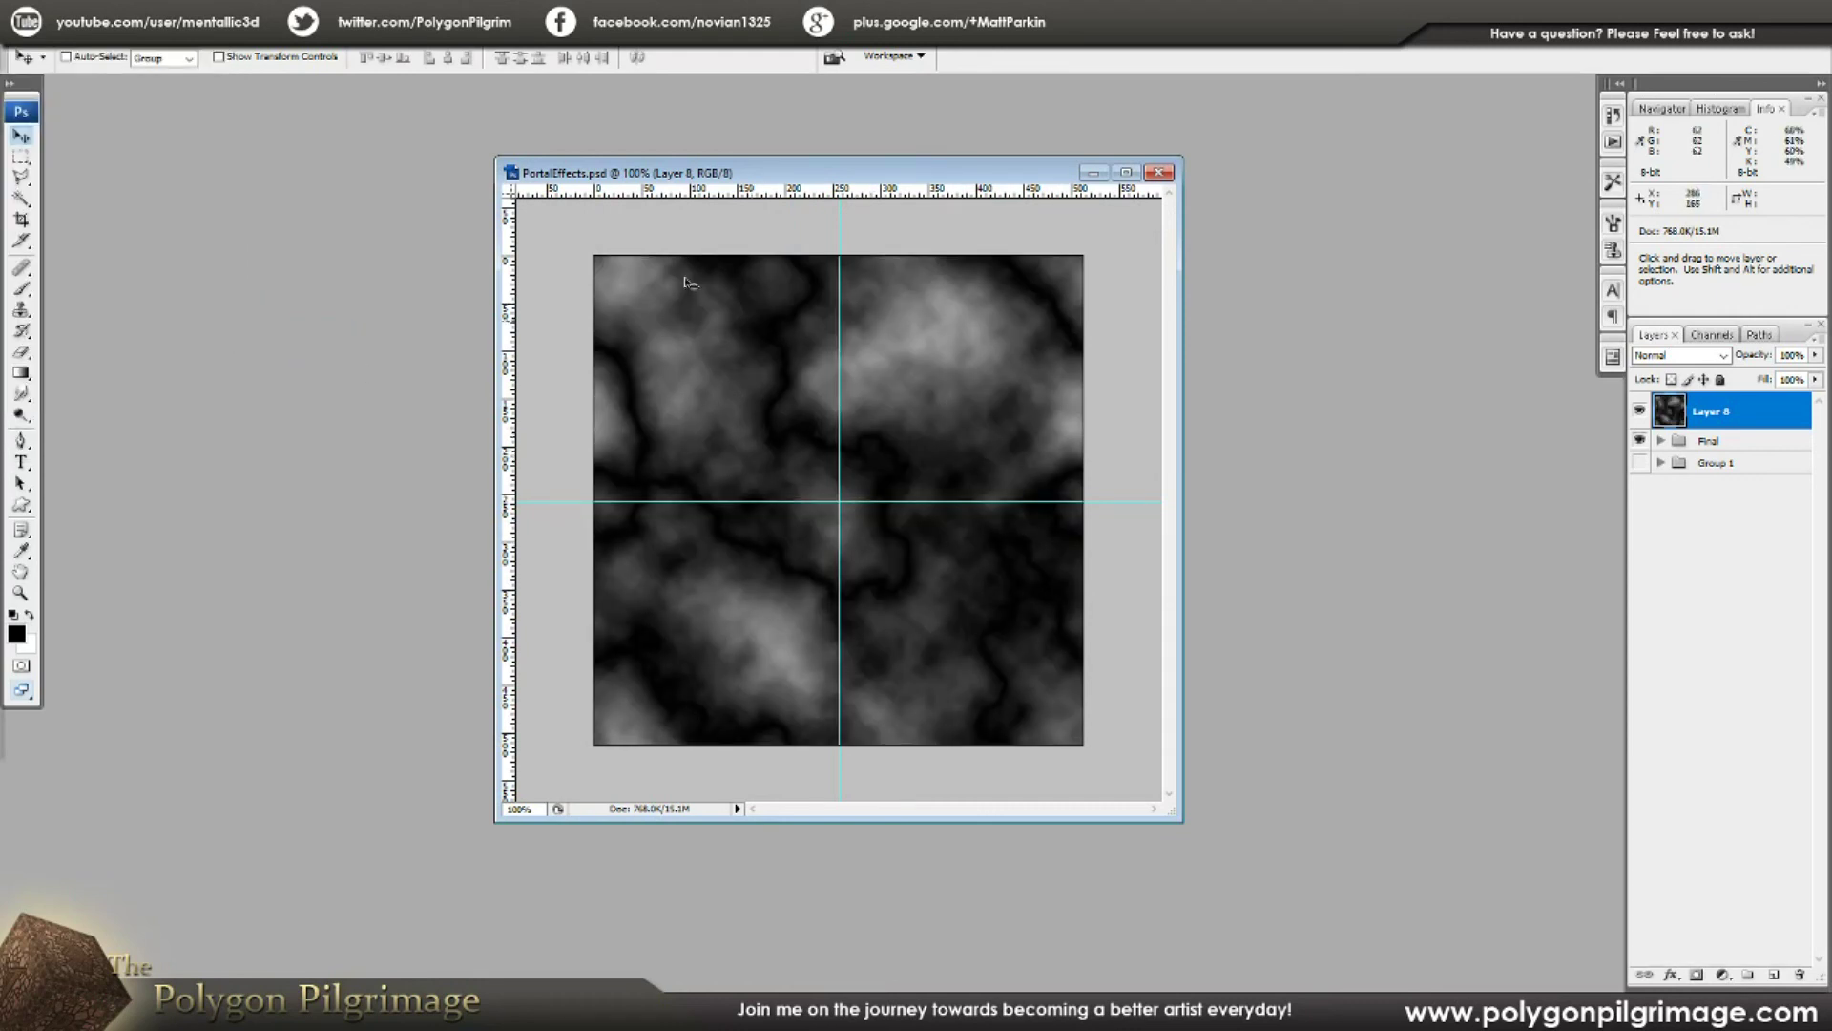
Step: Reapply Difference Clouds three more times to the same layer for denser, vein-like detail
key(alt+t)
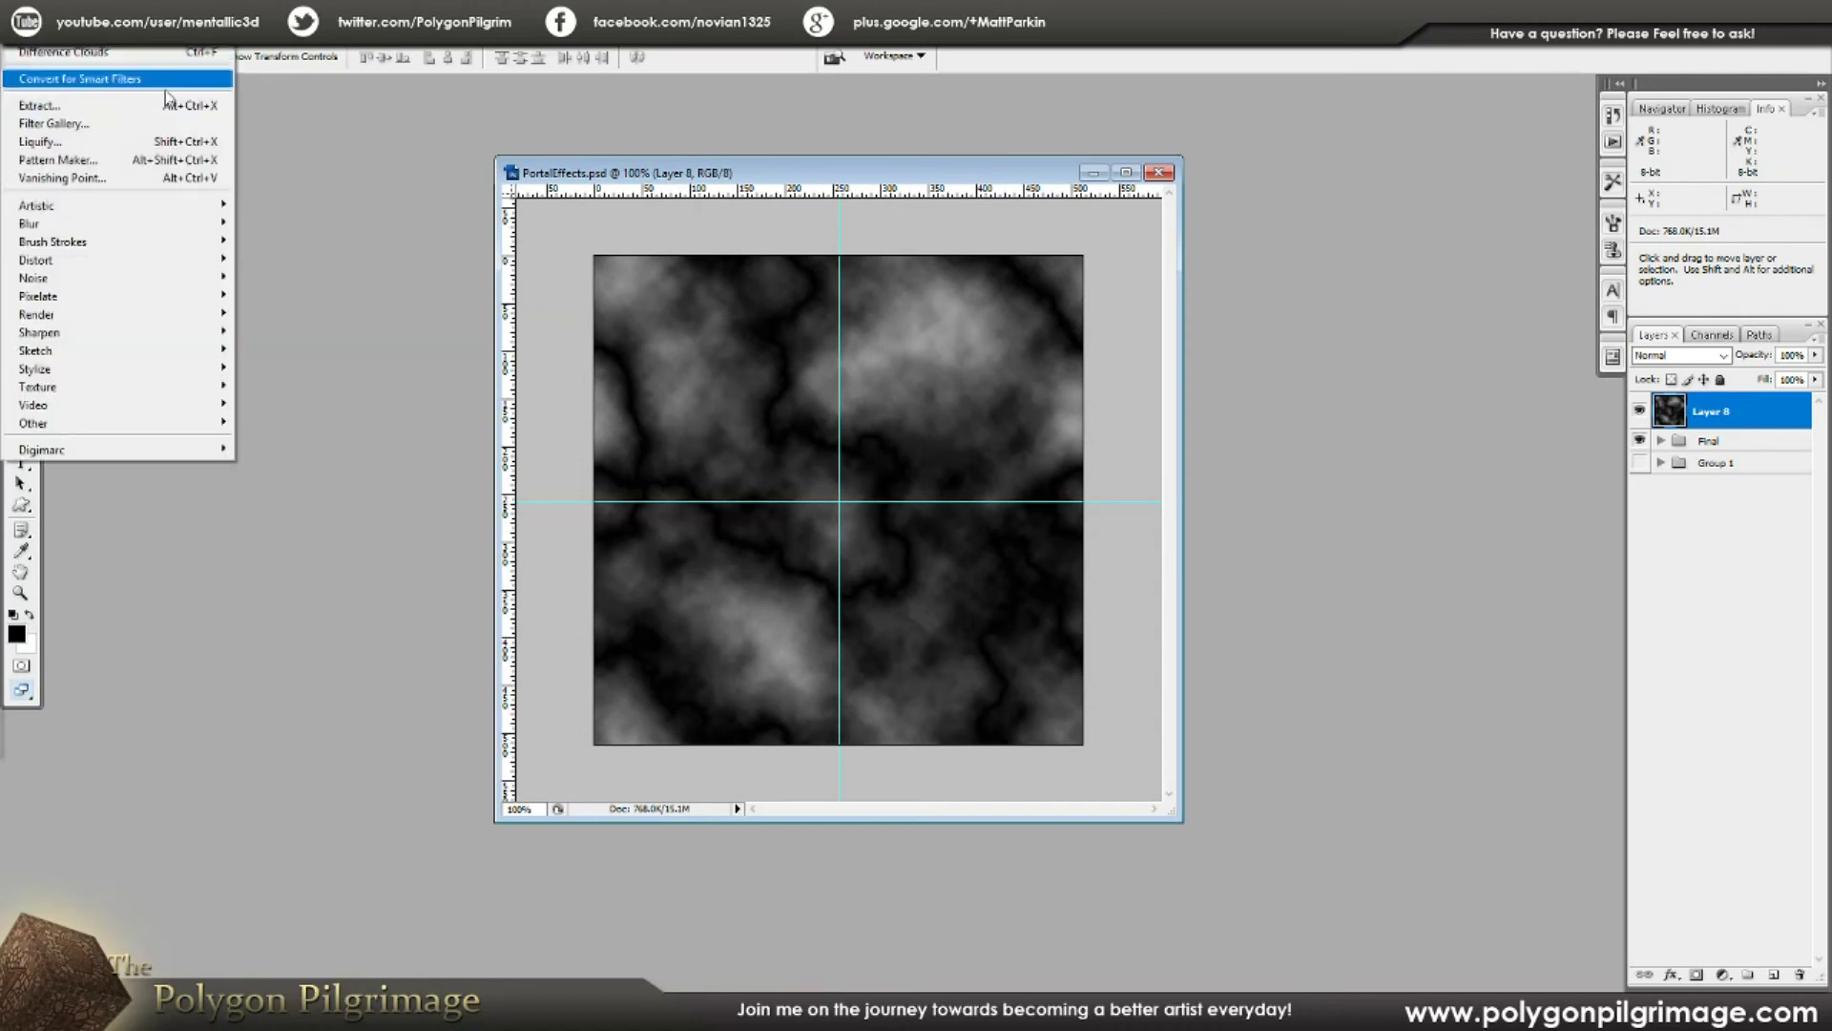
mouse_move(136, 318)
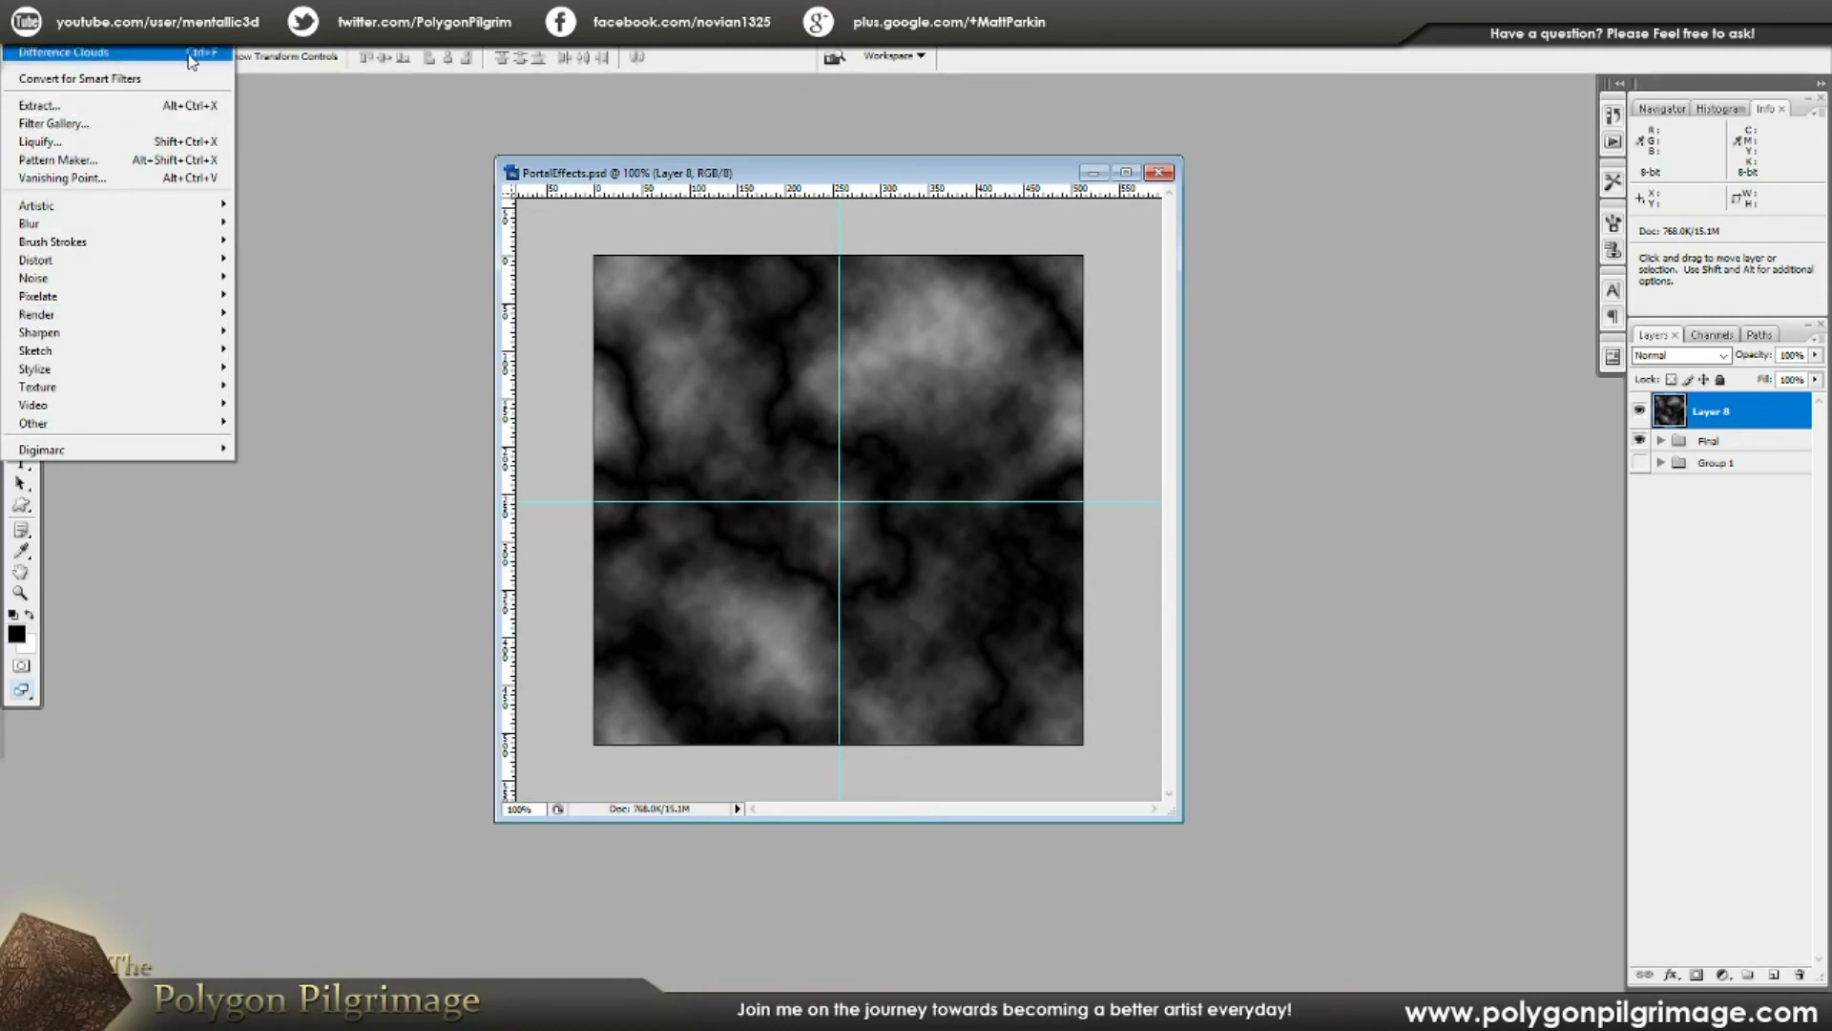
click(629, 173)
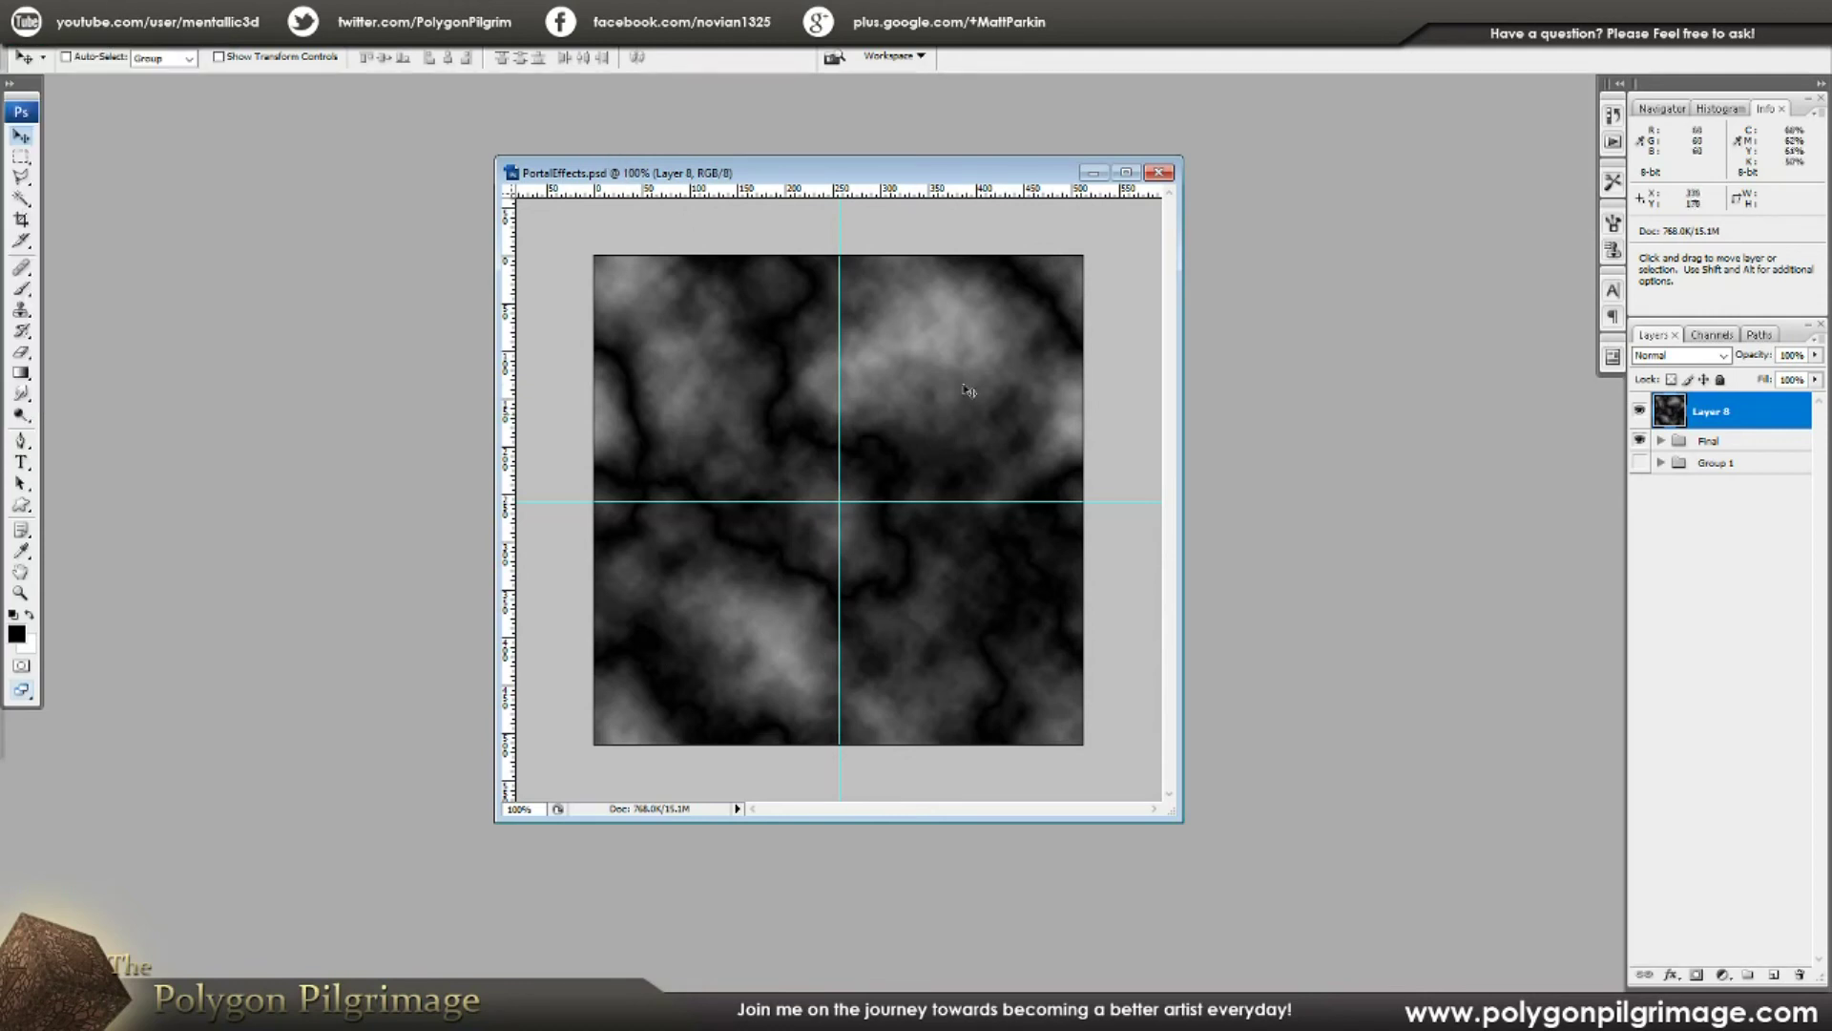
key(ctrl+f)
key(ctrl+f)
key(ctrl+f)
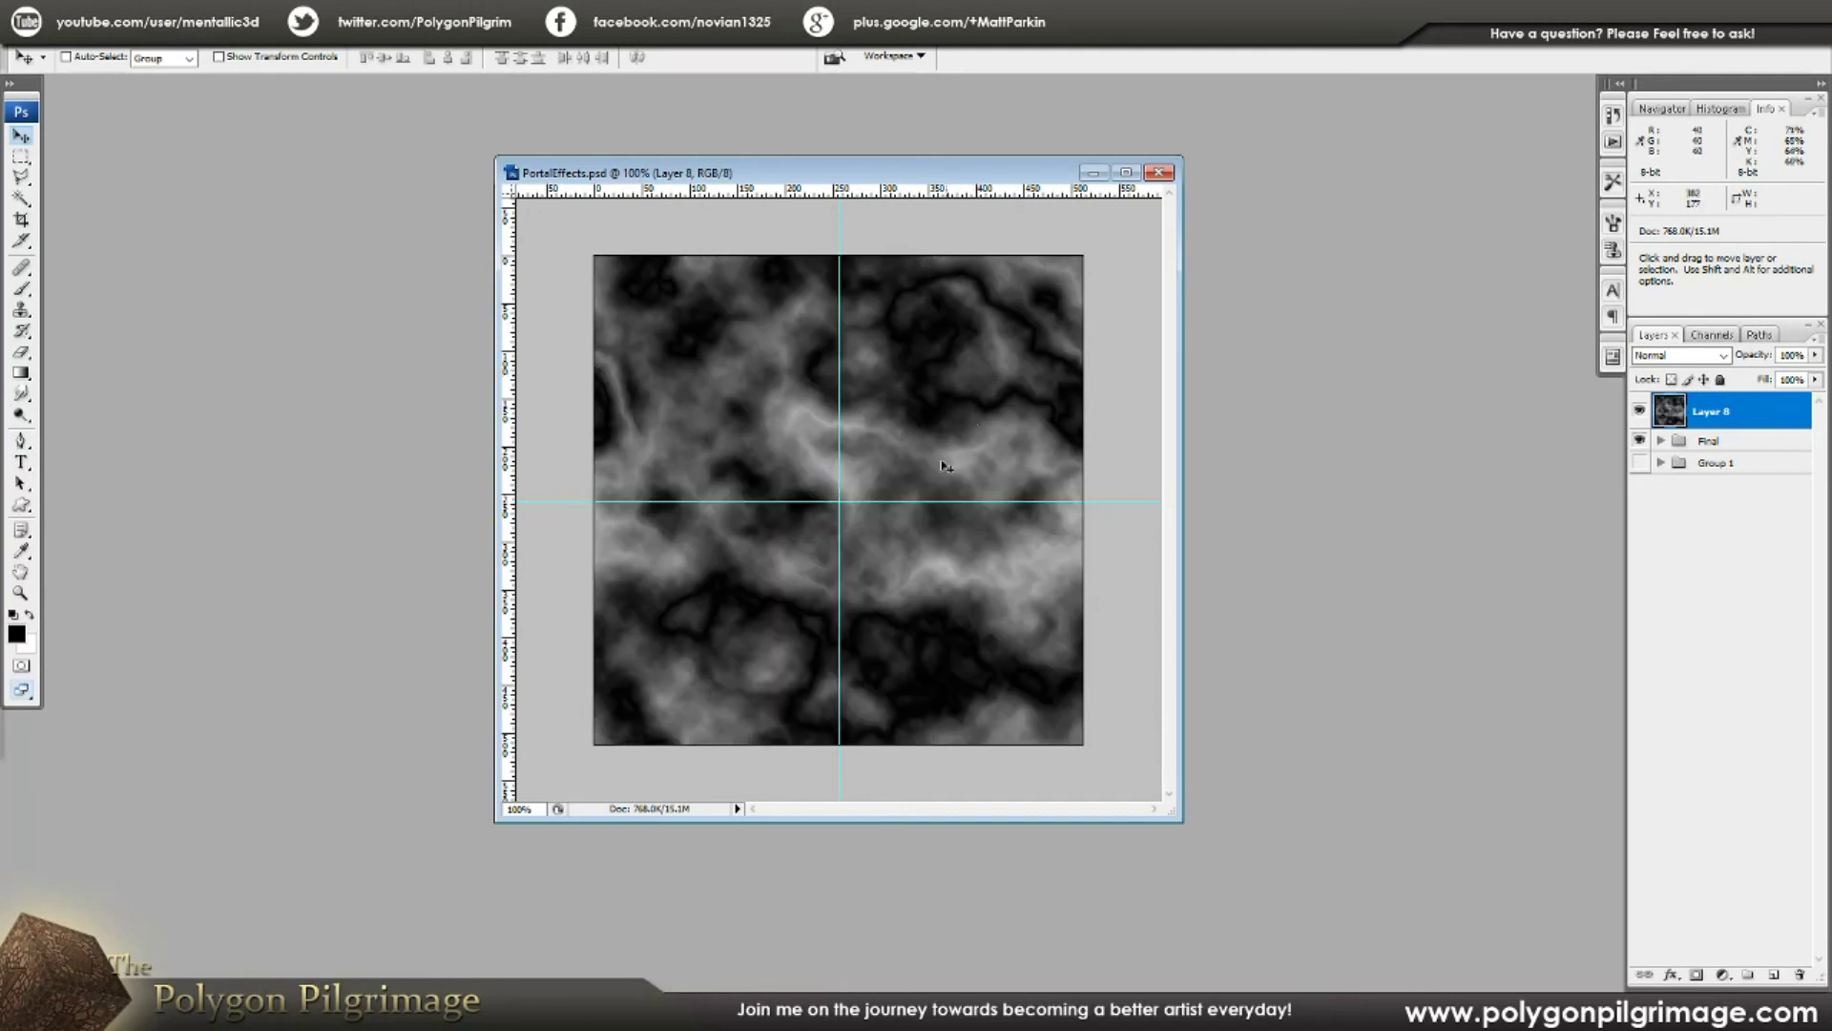
Step: Add a second new layer on top of the first clouds layer and fill it with the Clouds filter
click(1748, 974)
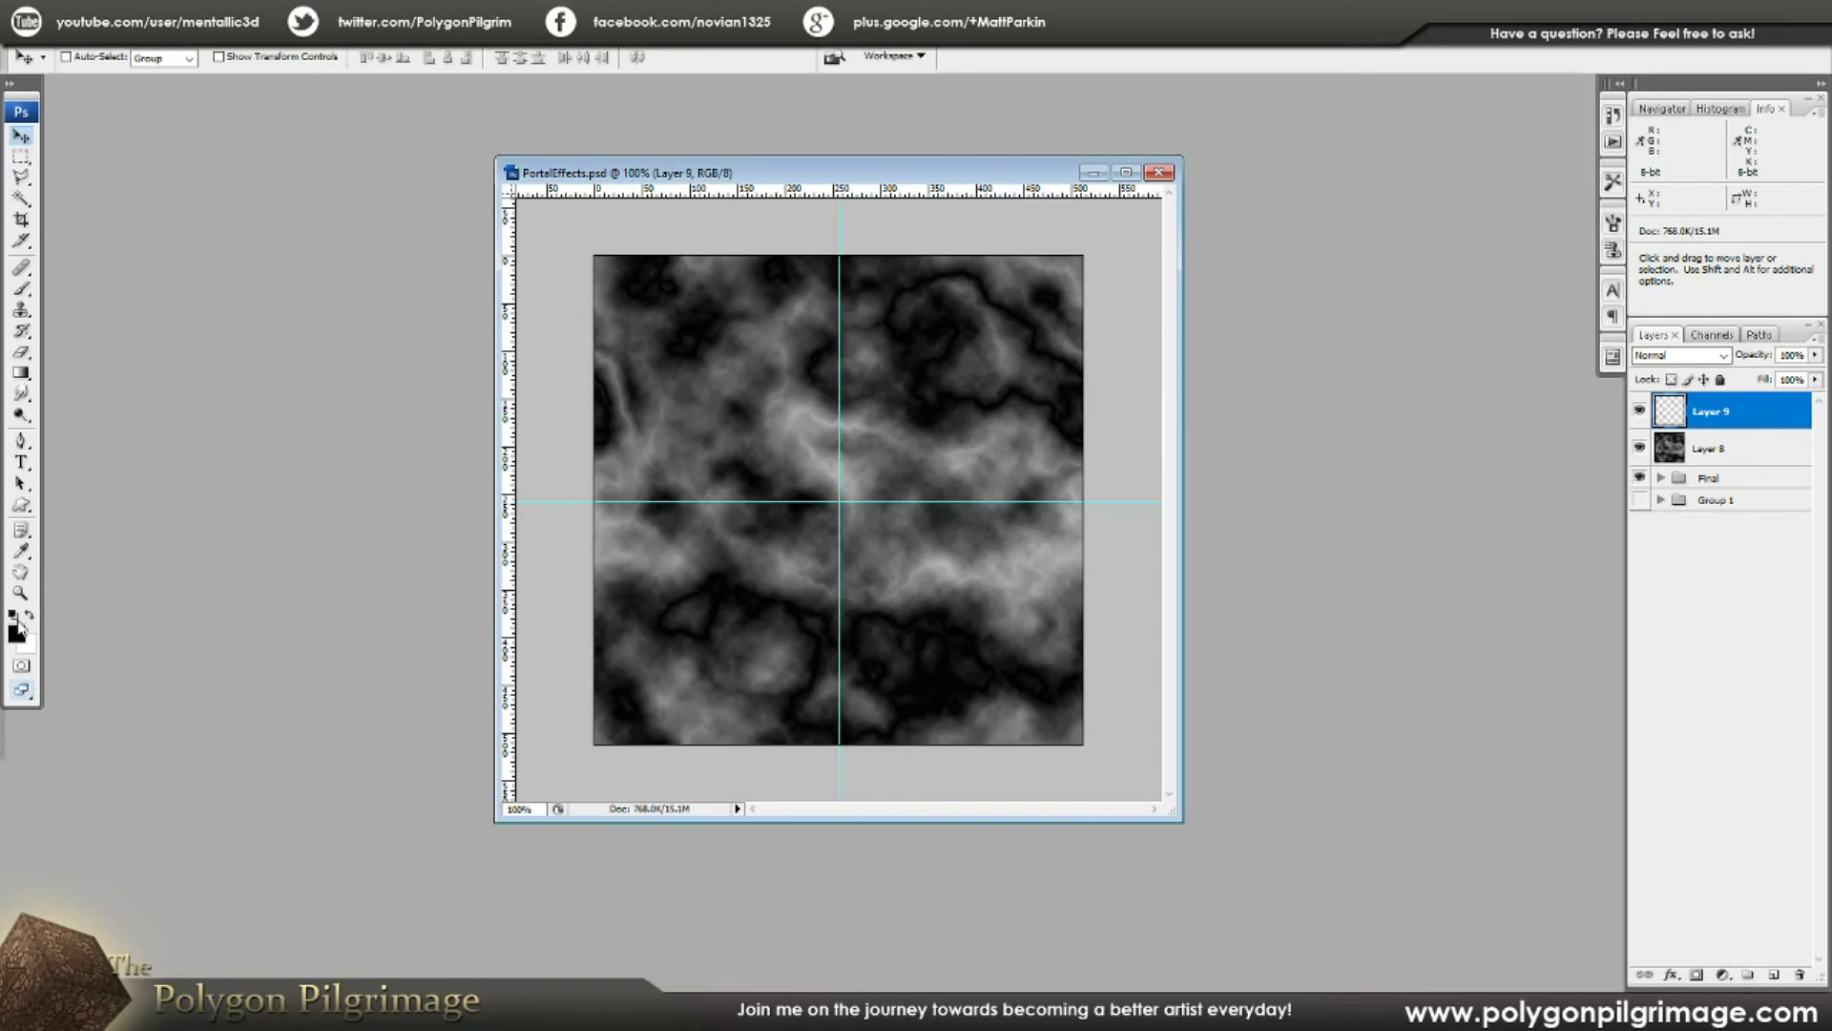
click(29, 38)
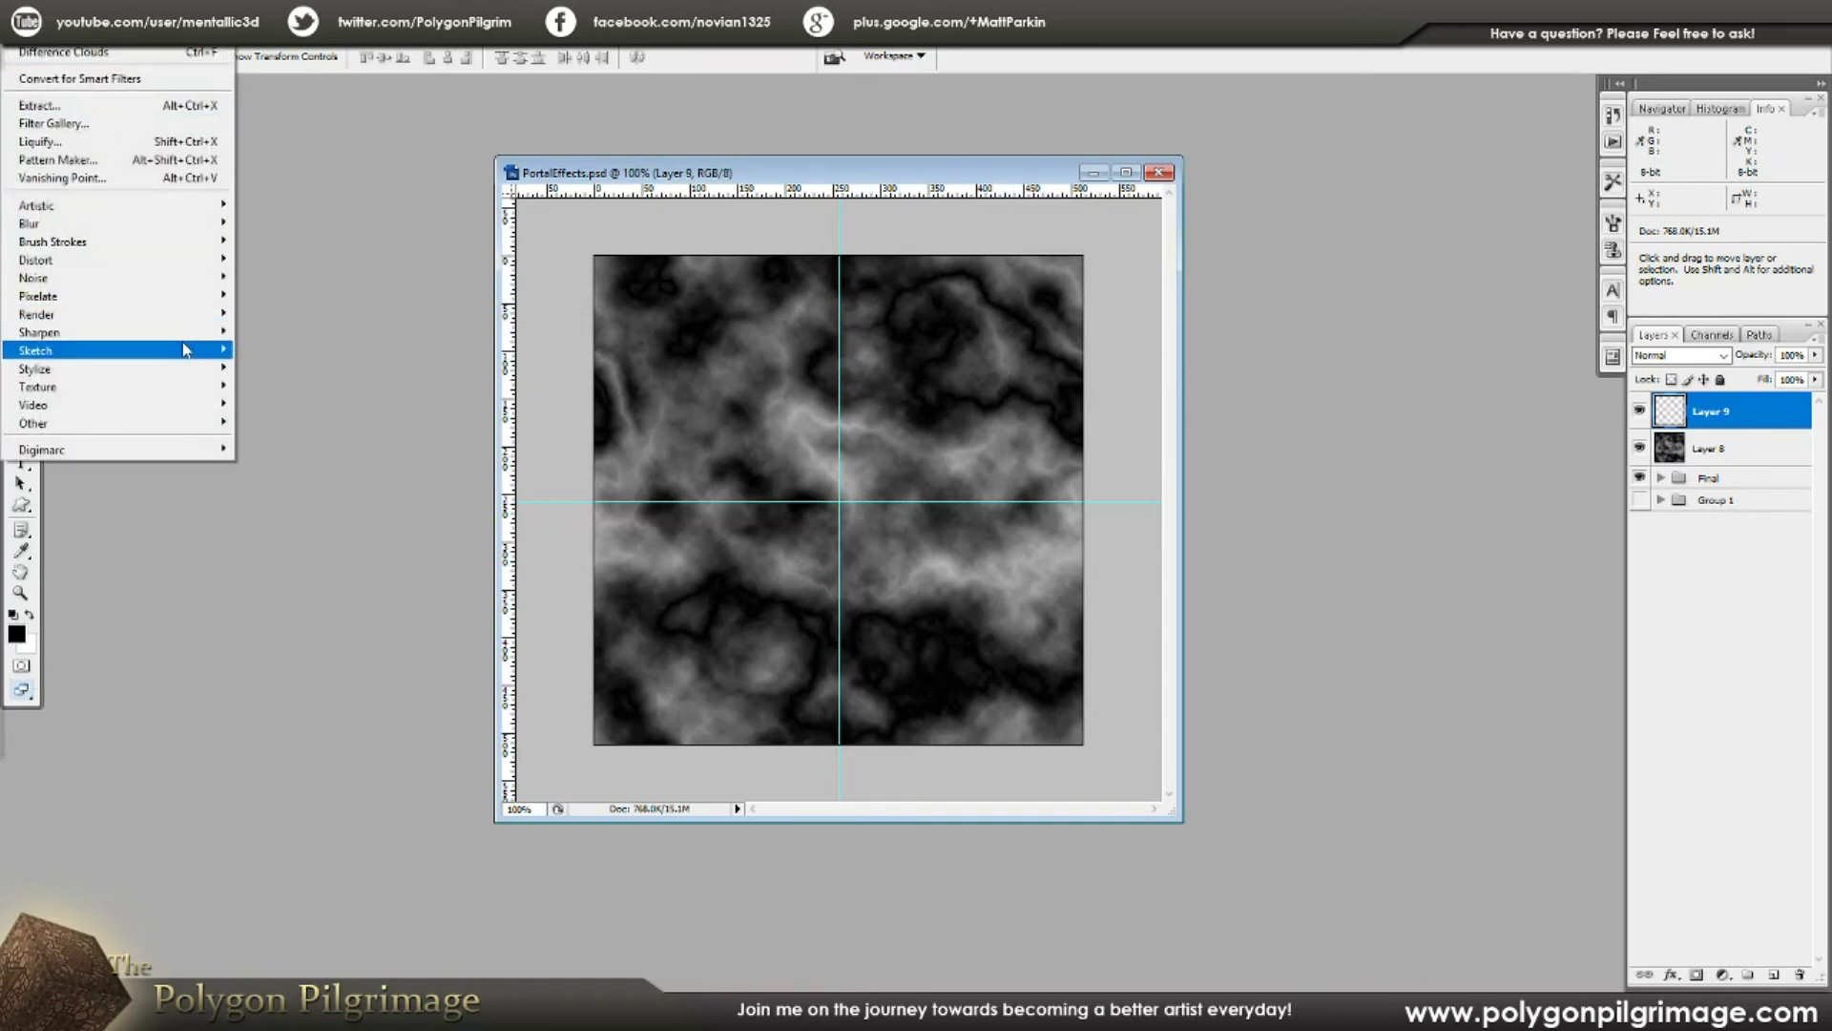
mouse_move(194, 323)
click(271, 314)
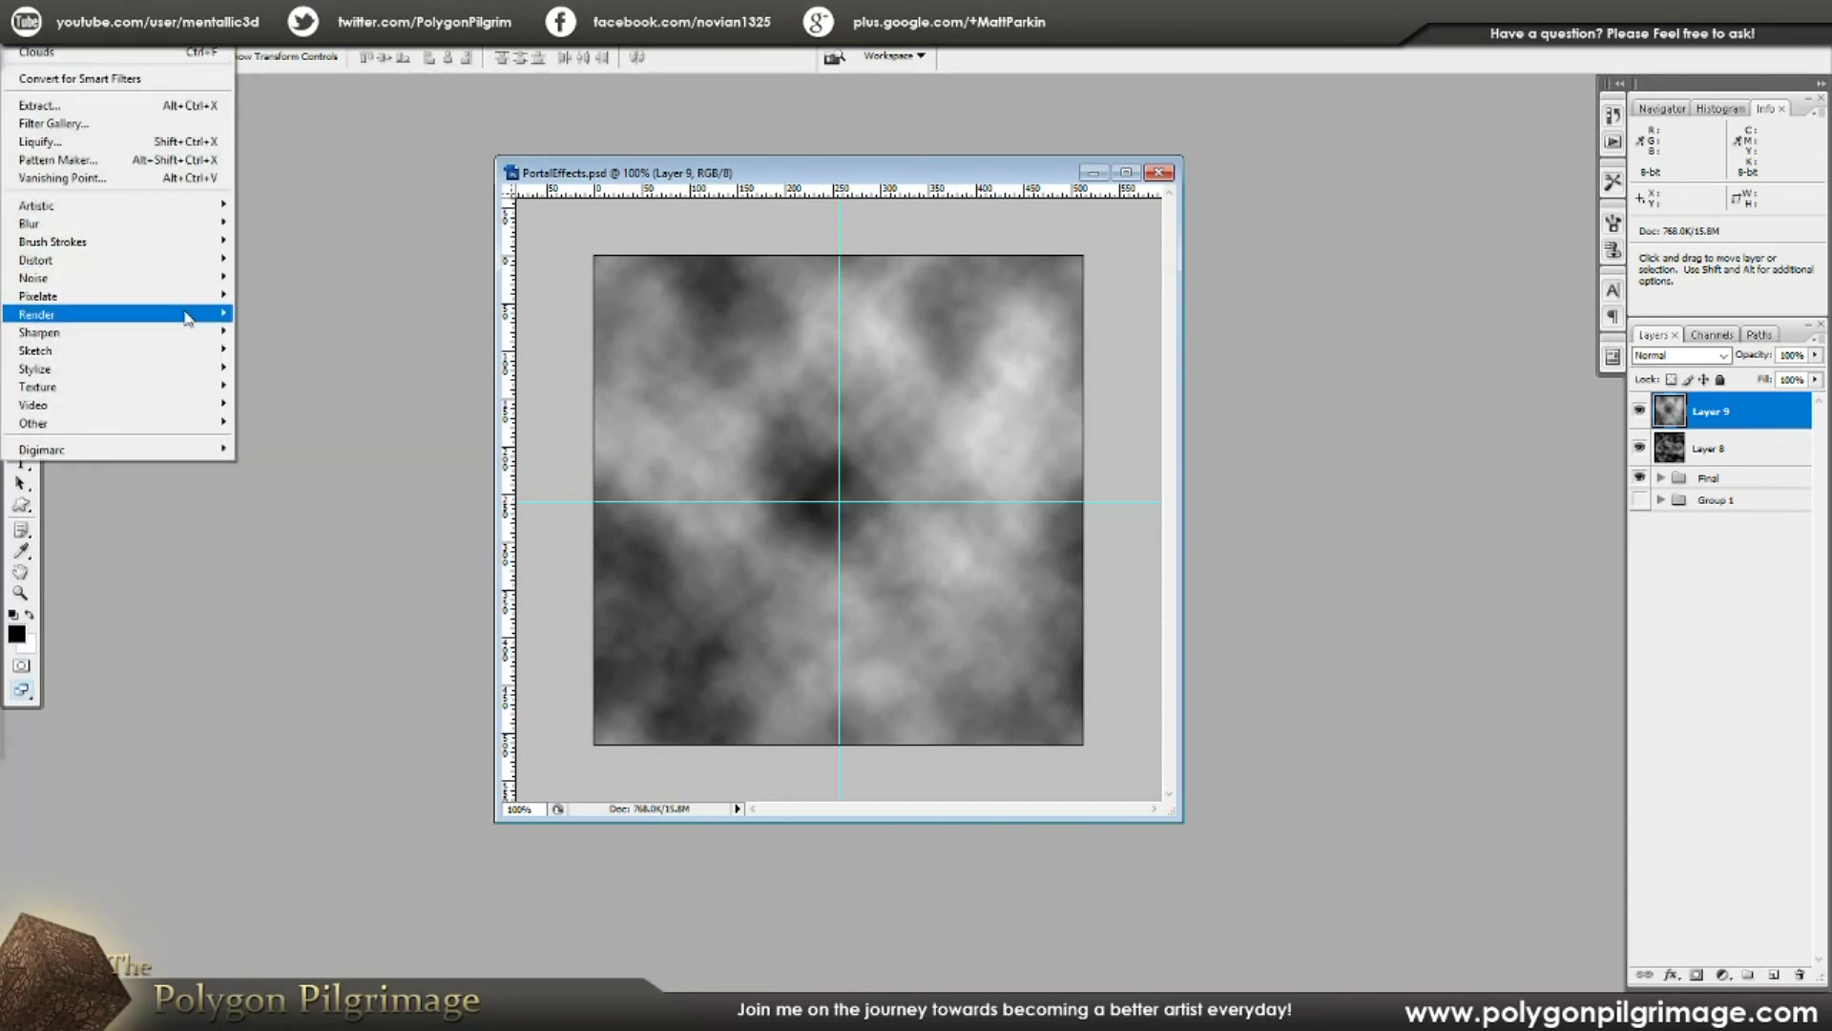
Step: Apply Difference Clouds to the second clouds layer, then repeat the filter five more times
mouse_move(196, 314)
click(284, 332)
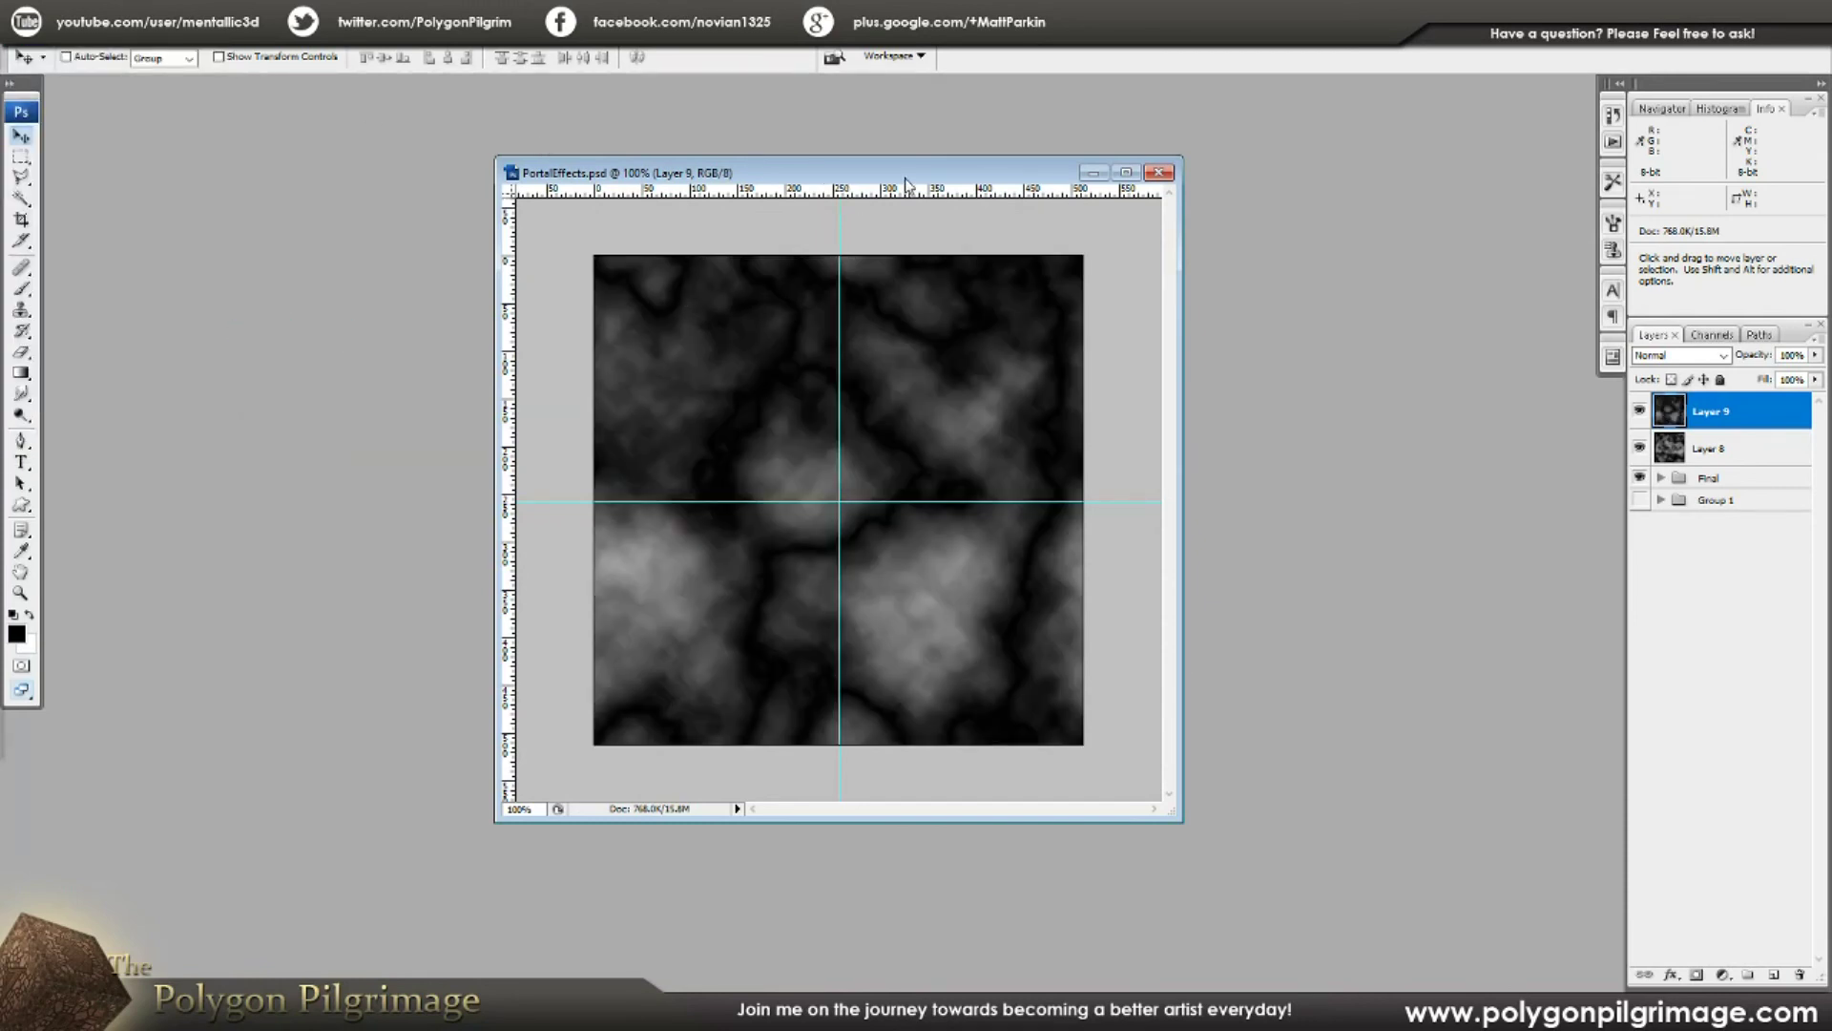
drag(840, 173, 863, 171)
key(ctrl+f)
key(ctrl+f)
key(ctrl+f)
key(ctrl+f)
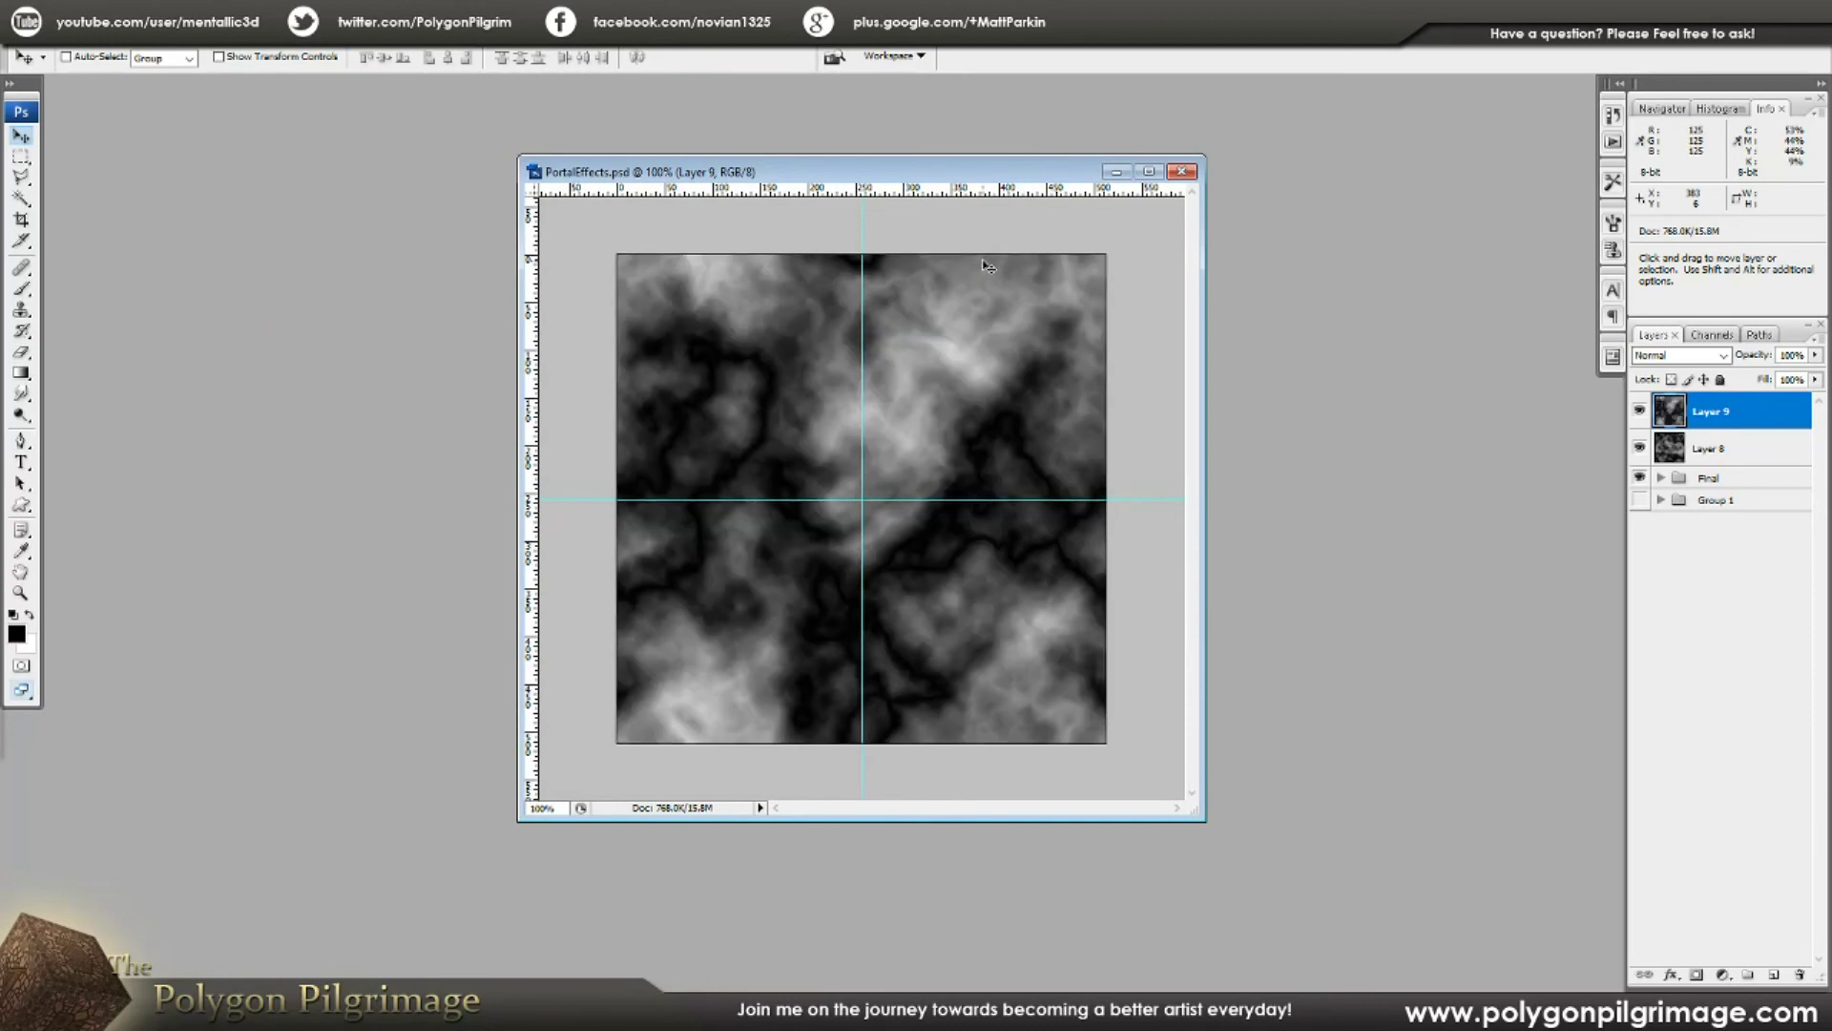
key(ctrl+f)
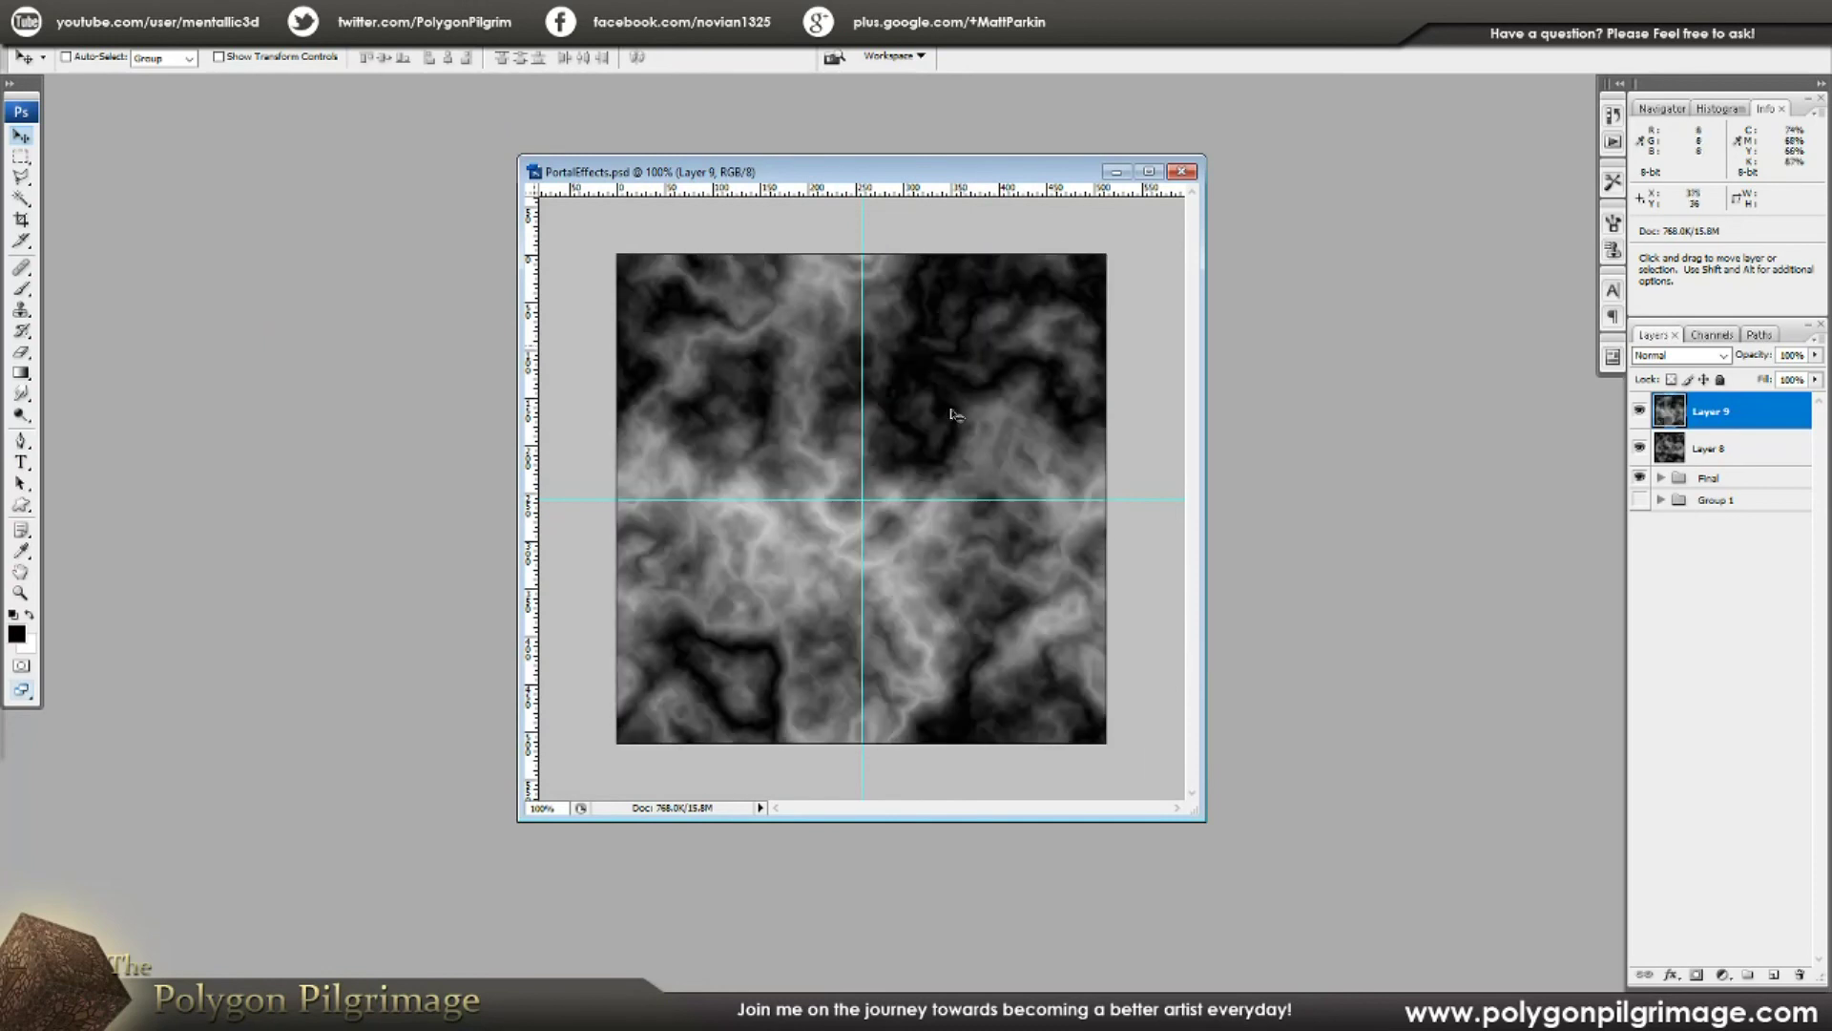
Step: Compare the two cloud layers by toggling Layer 9's visibility, and review the layers in the Final group
click(1640, 416)
click(1640, 416)
click(1639, 416)
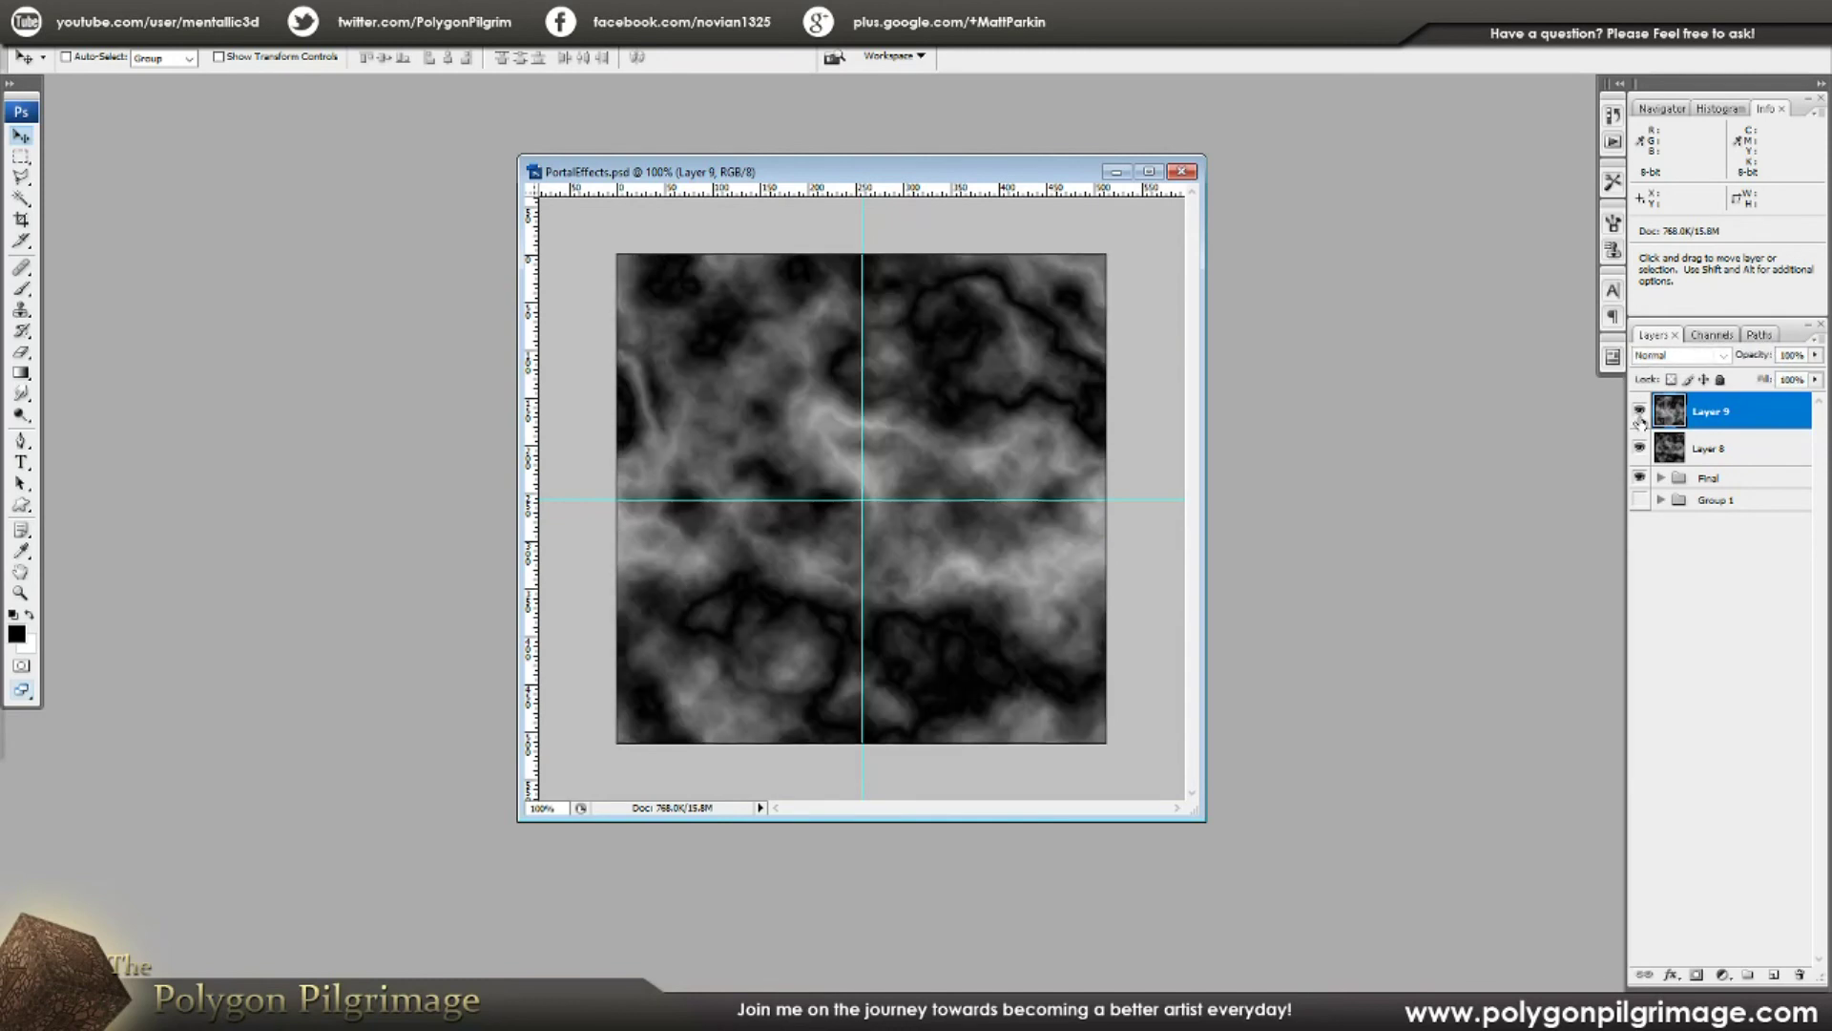
click(1640, 416)
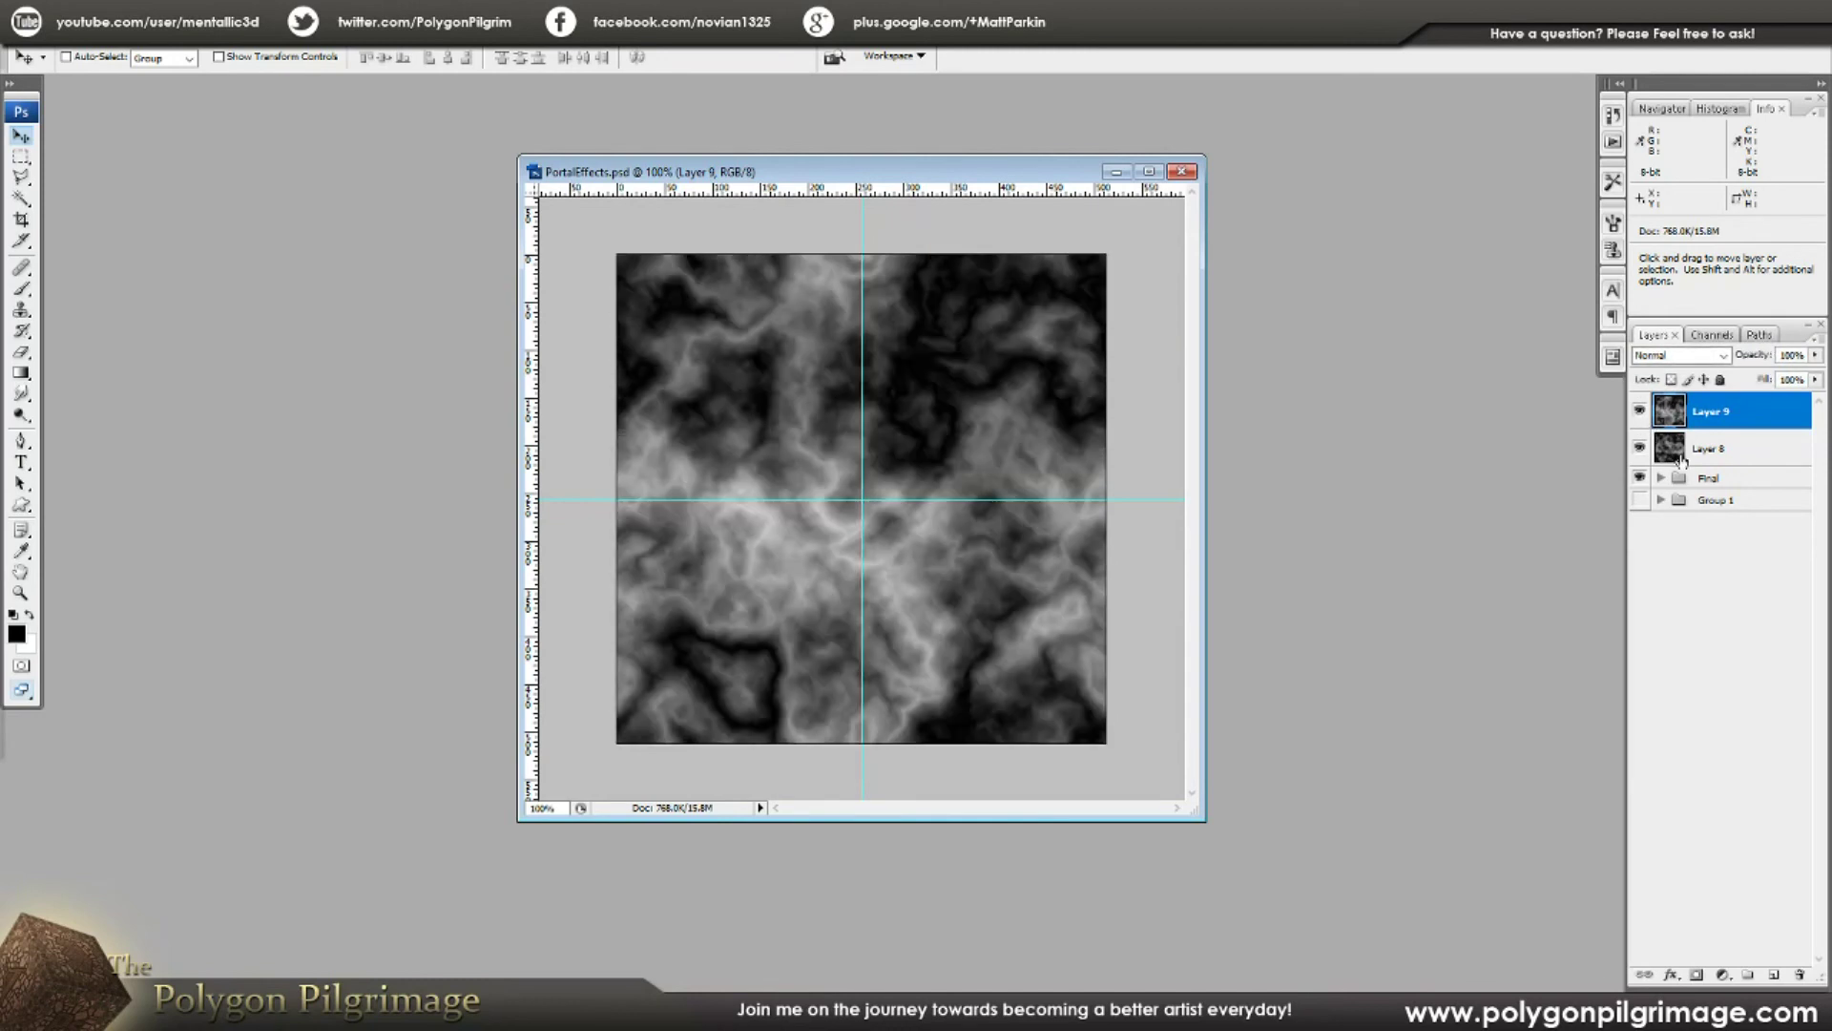
click(1659, 478)
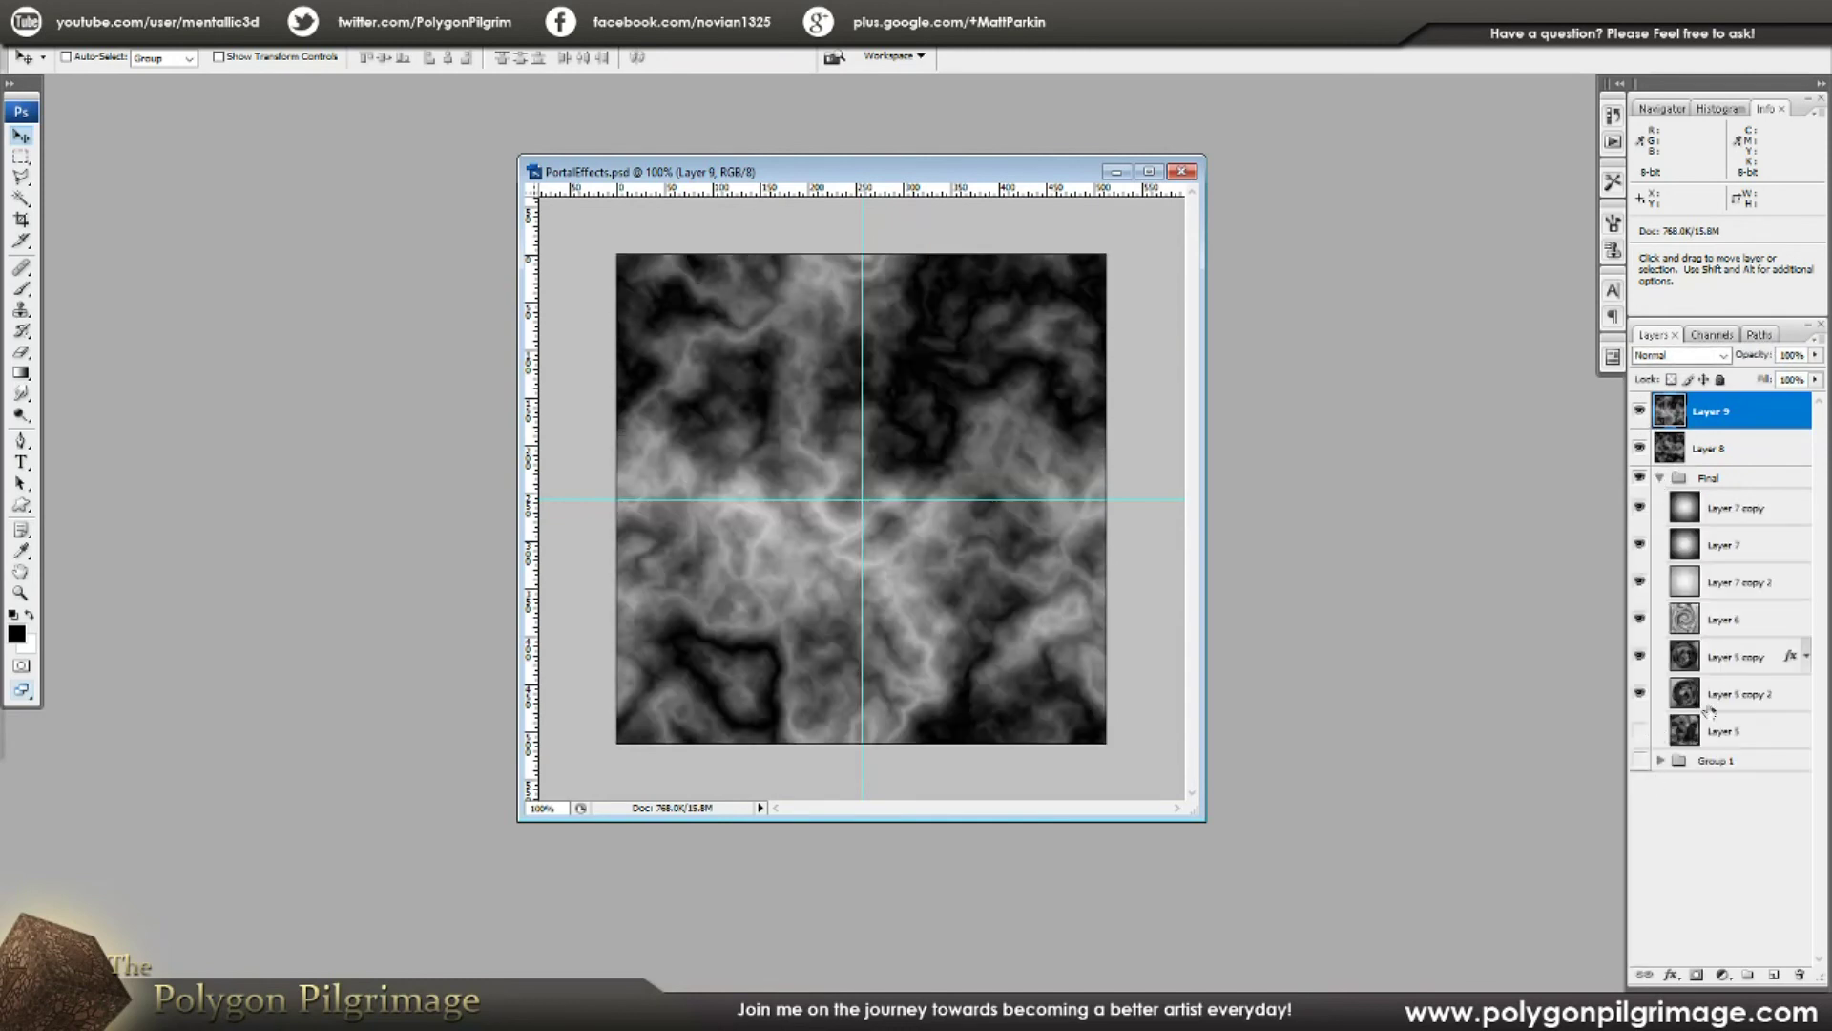
click(1660, 478)
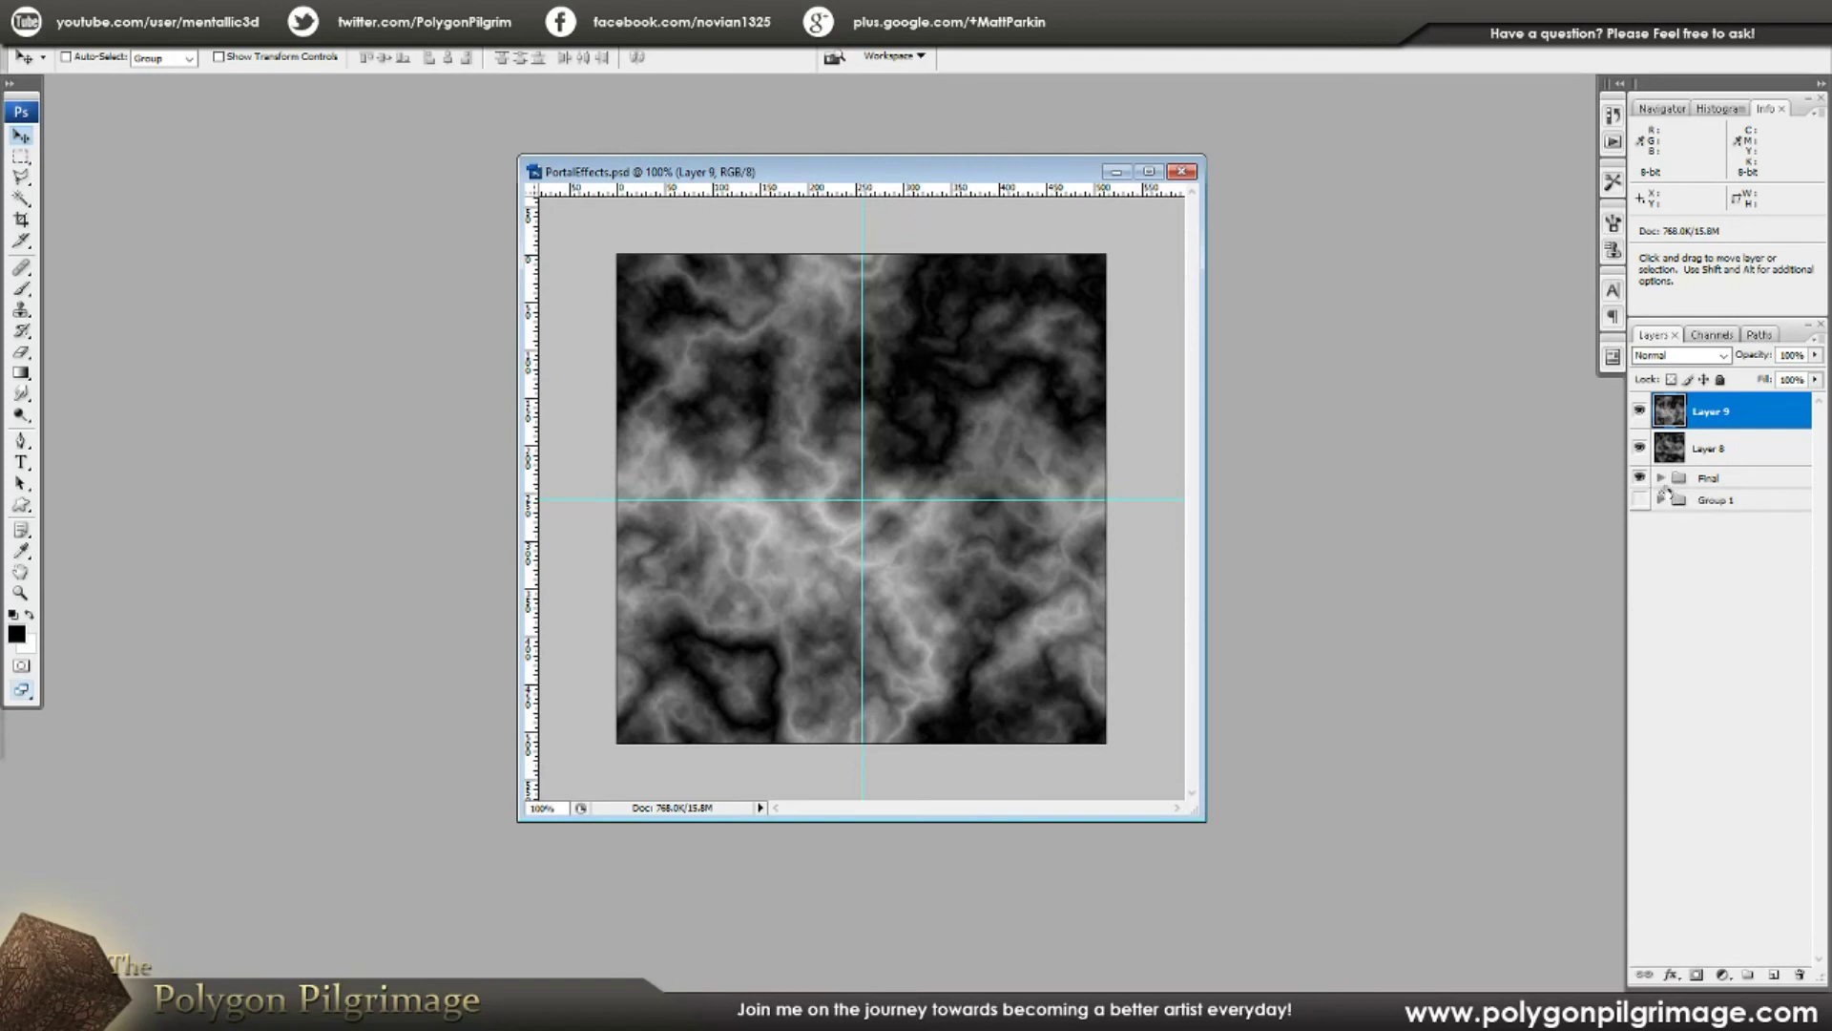
Step: Hide Layer 9 and distort Layer 8 with the Polar Coordinates filter set to Rectangular to Polar
click(1727, 459)
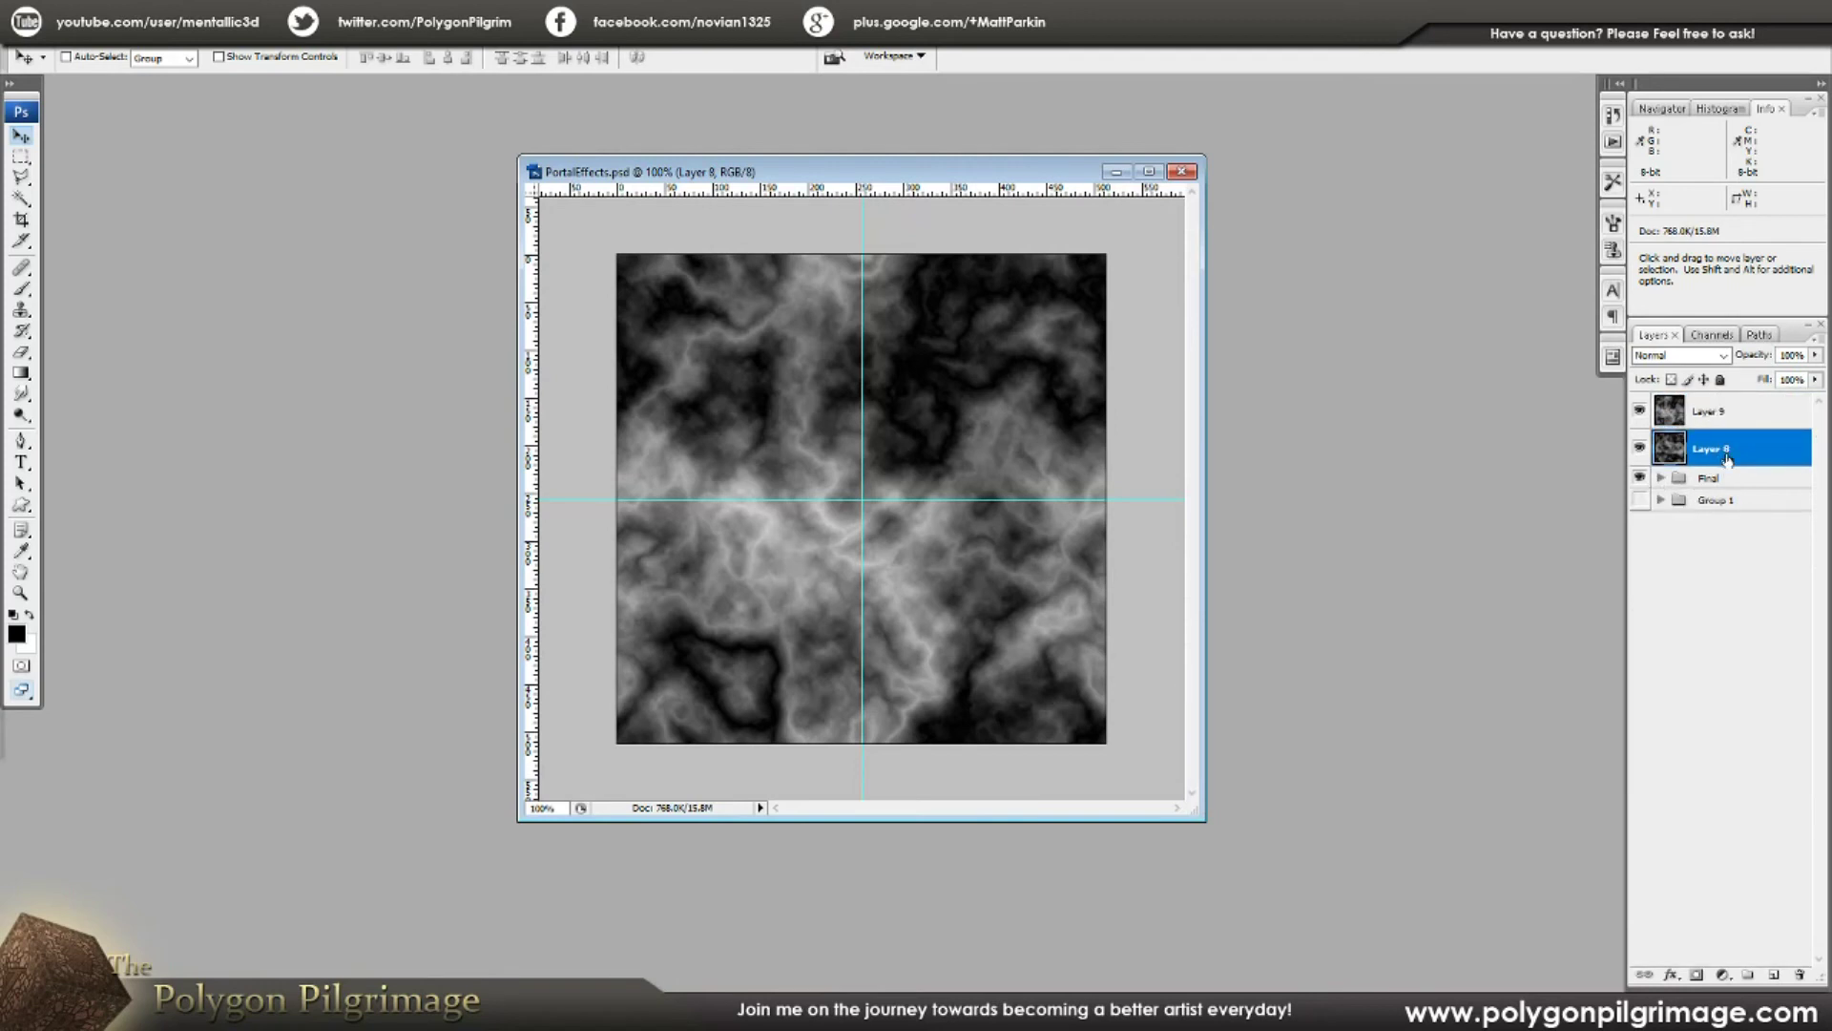
click(1640, 411)
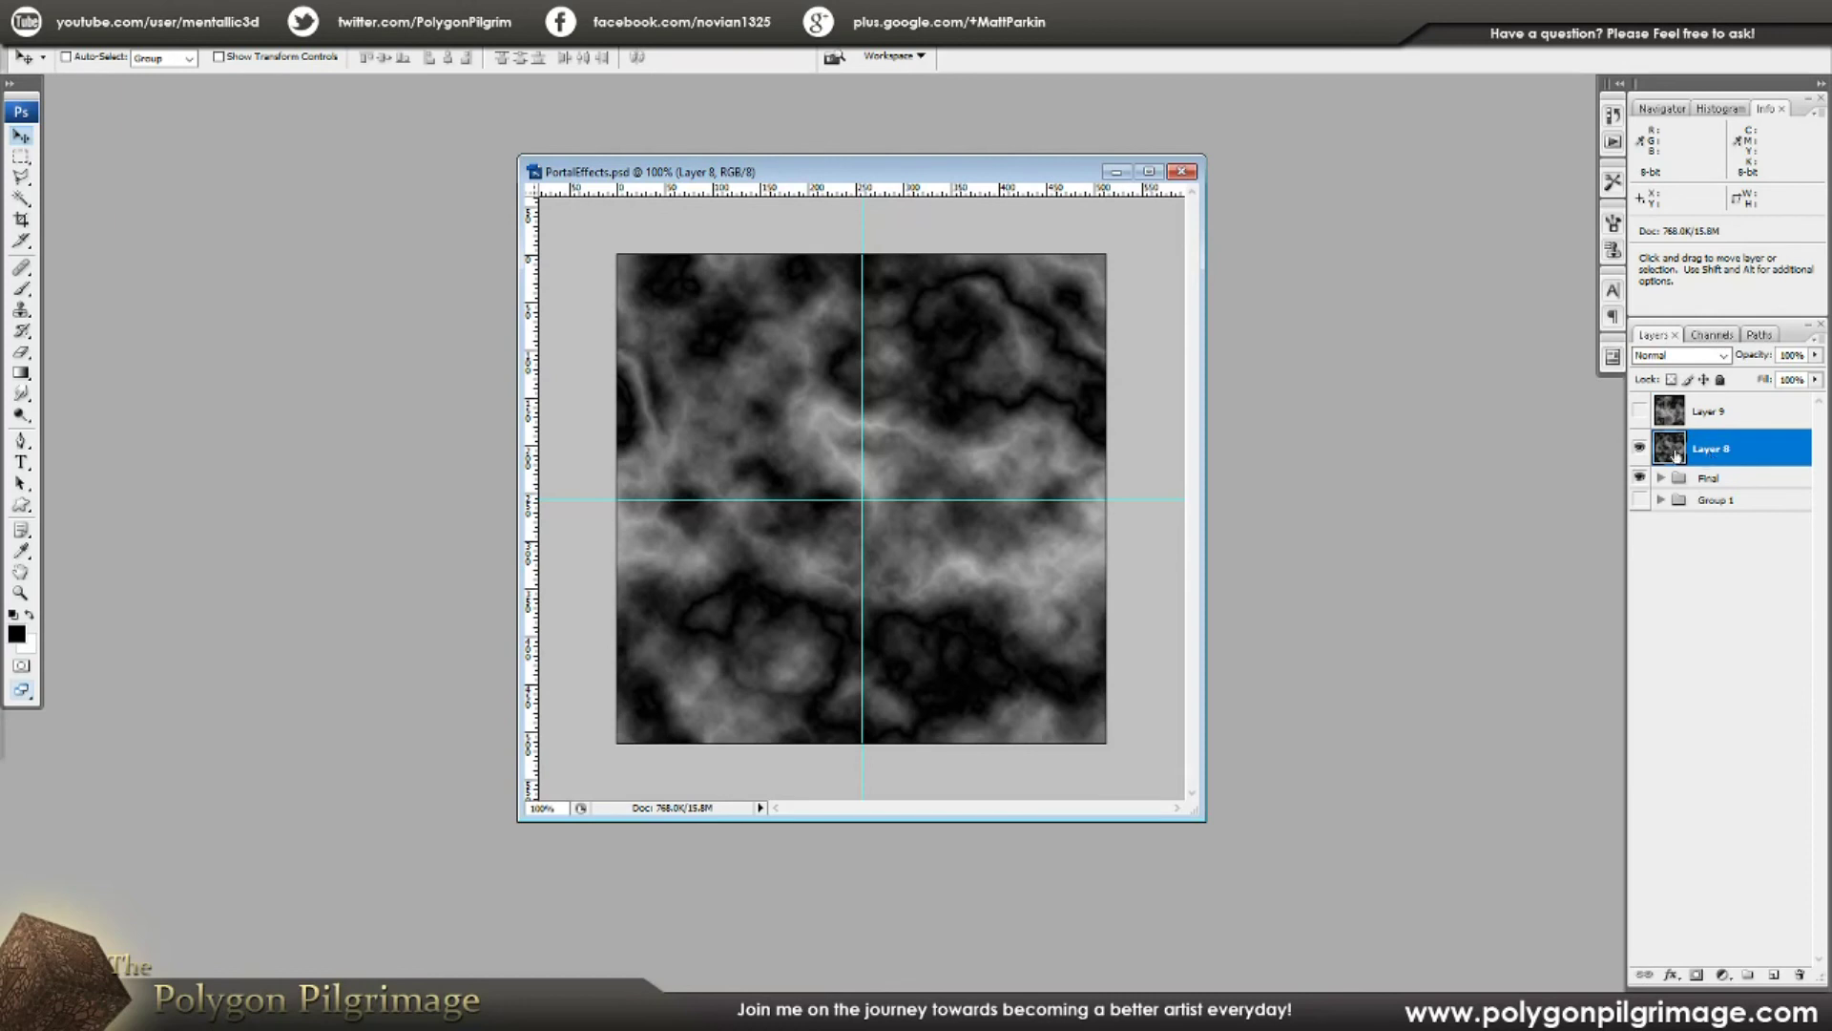
click(214, 35)
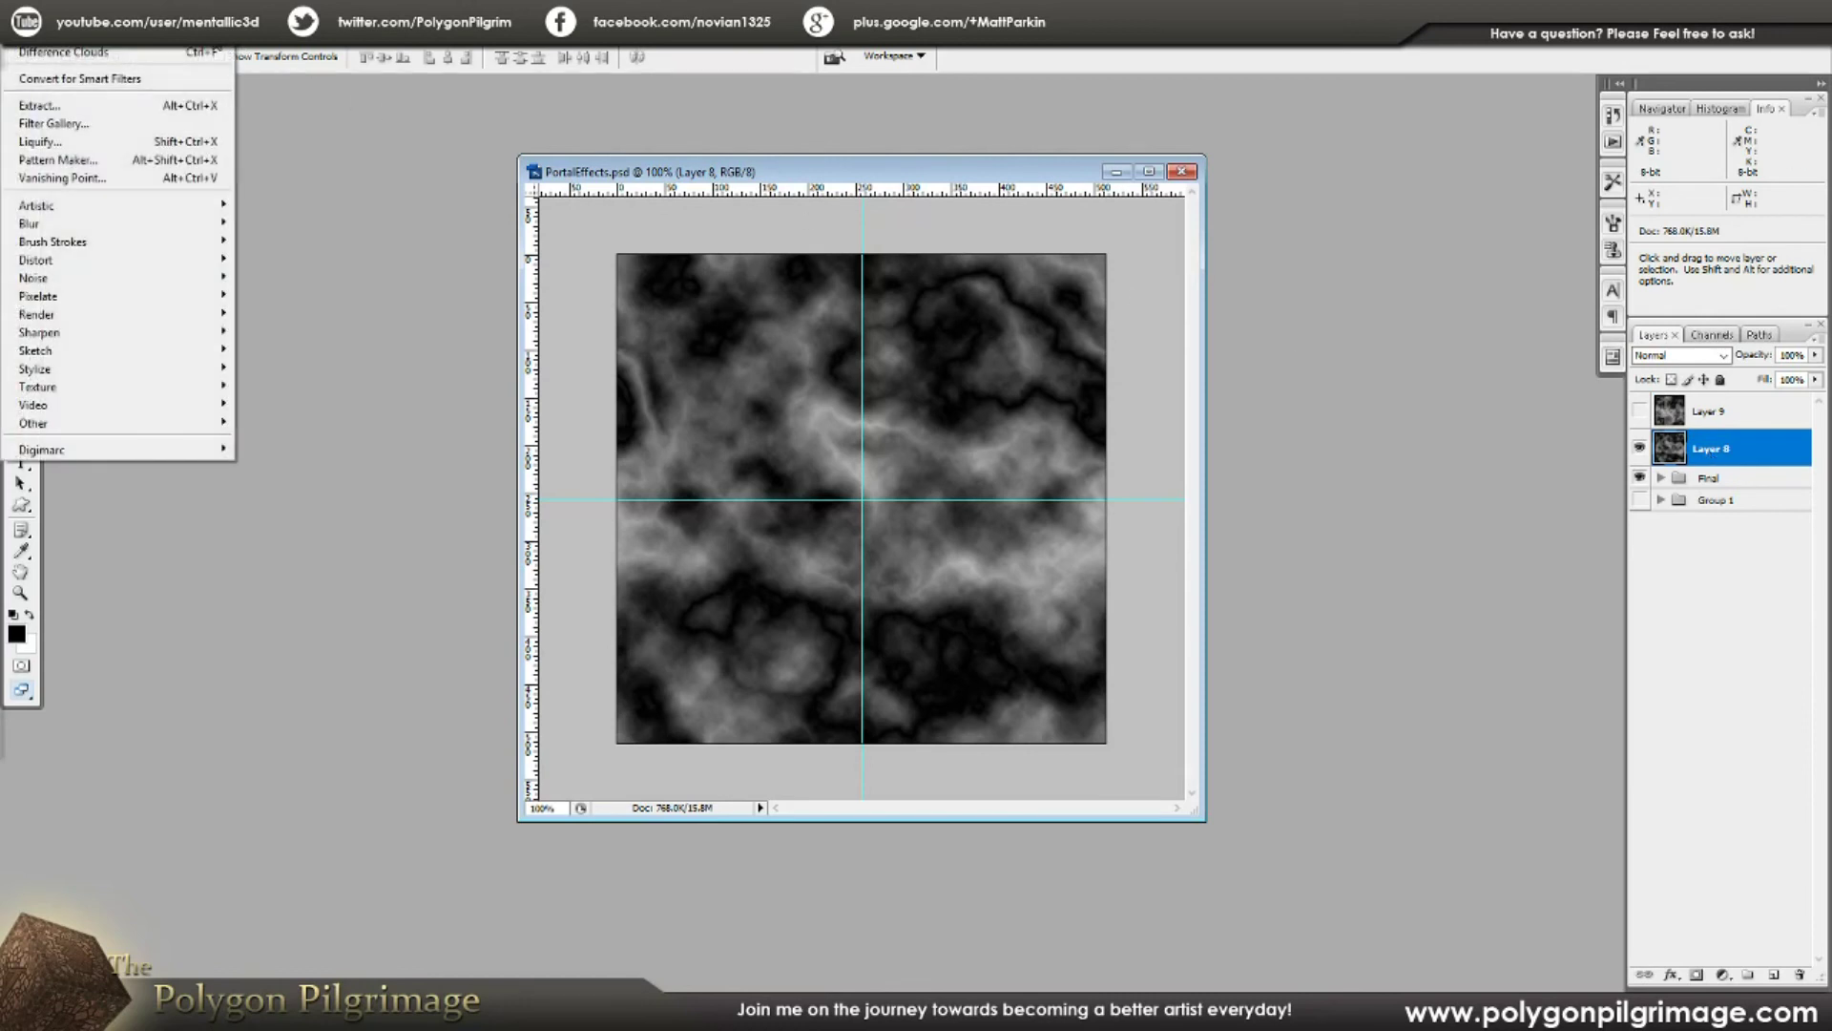
mouse_move(172, 259)
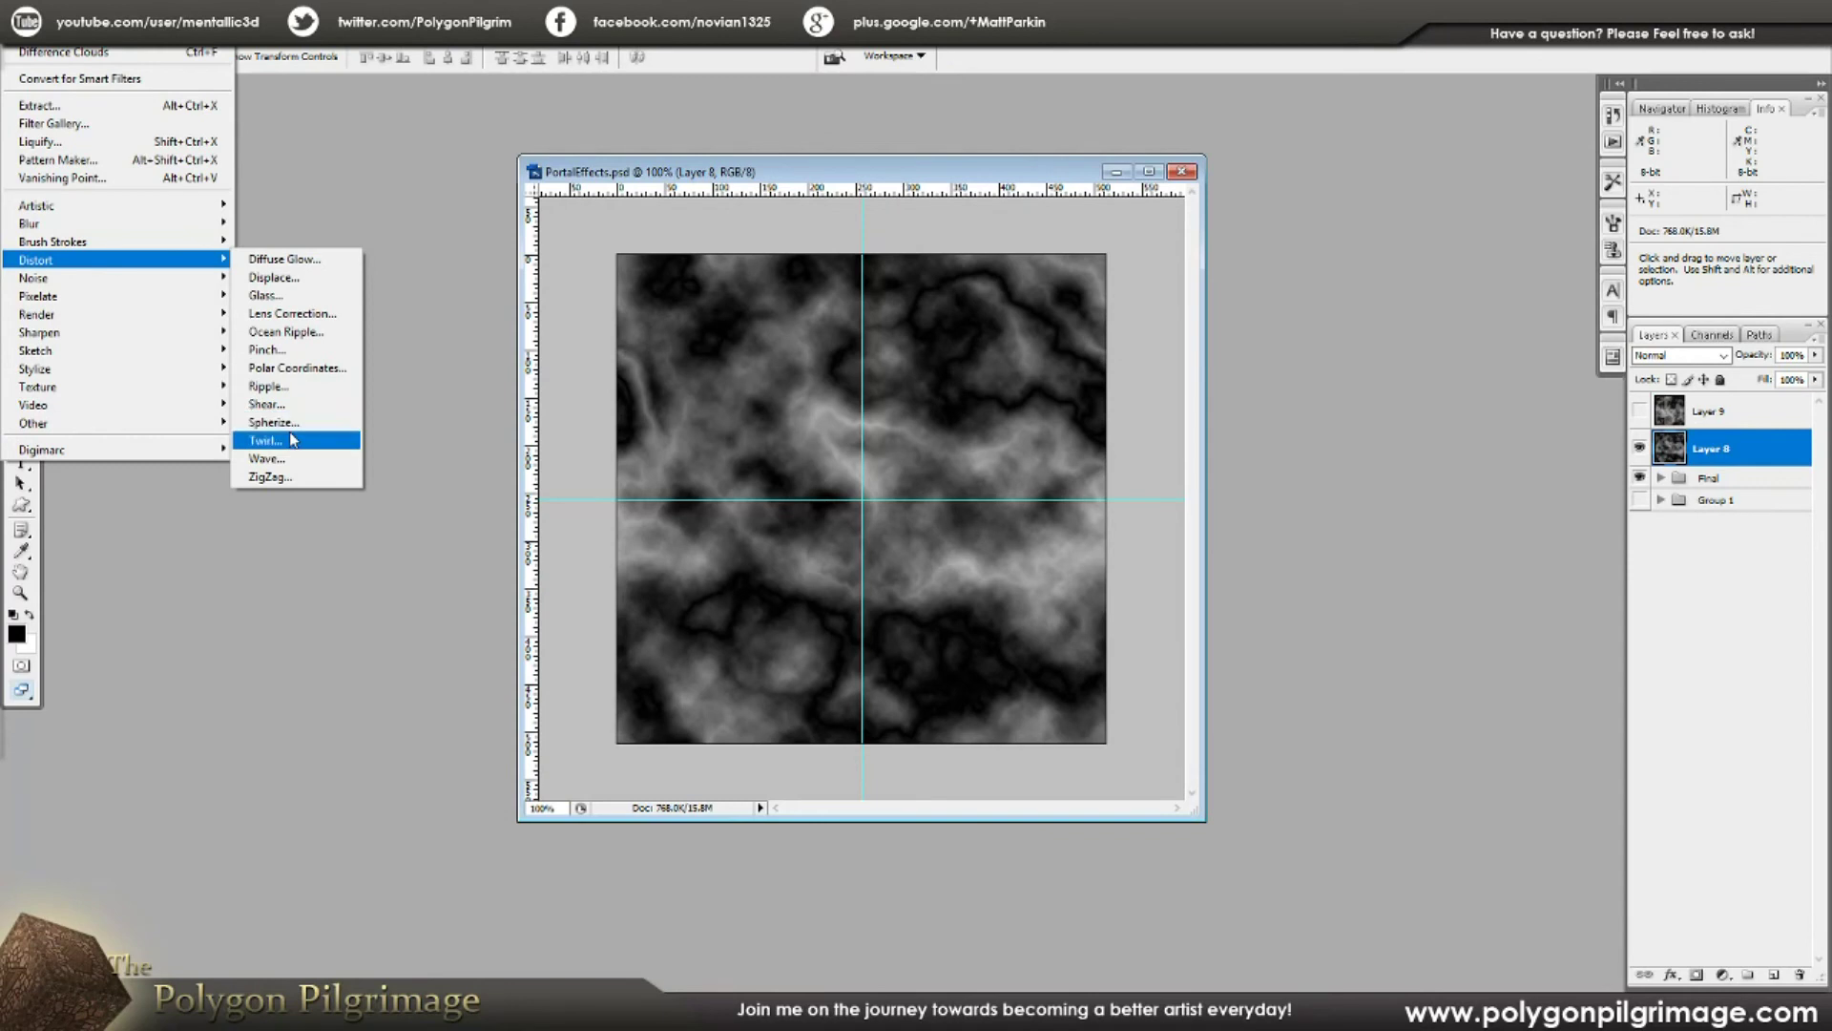
click(291, 367)
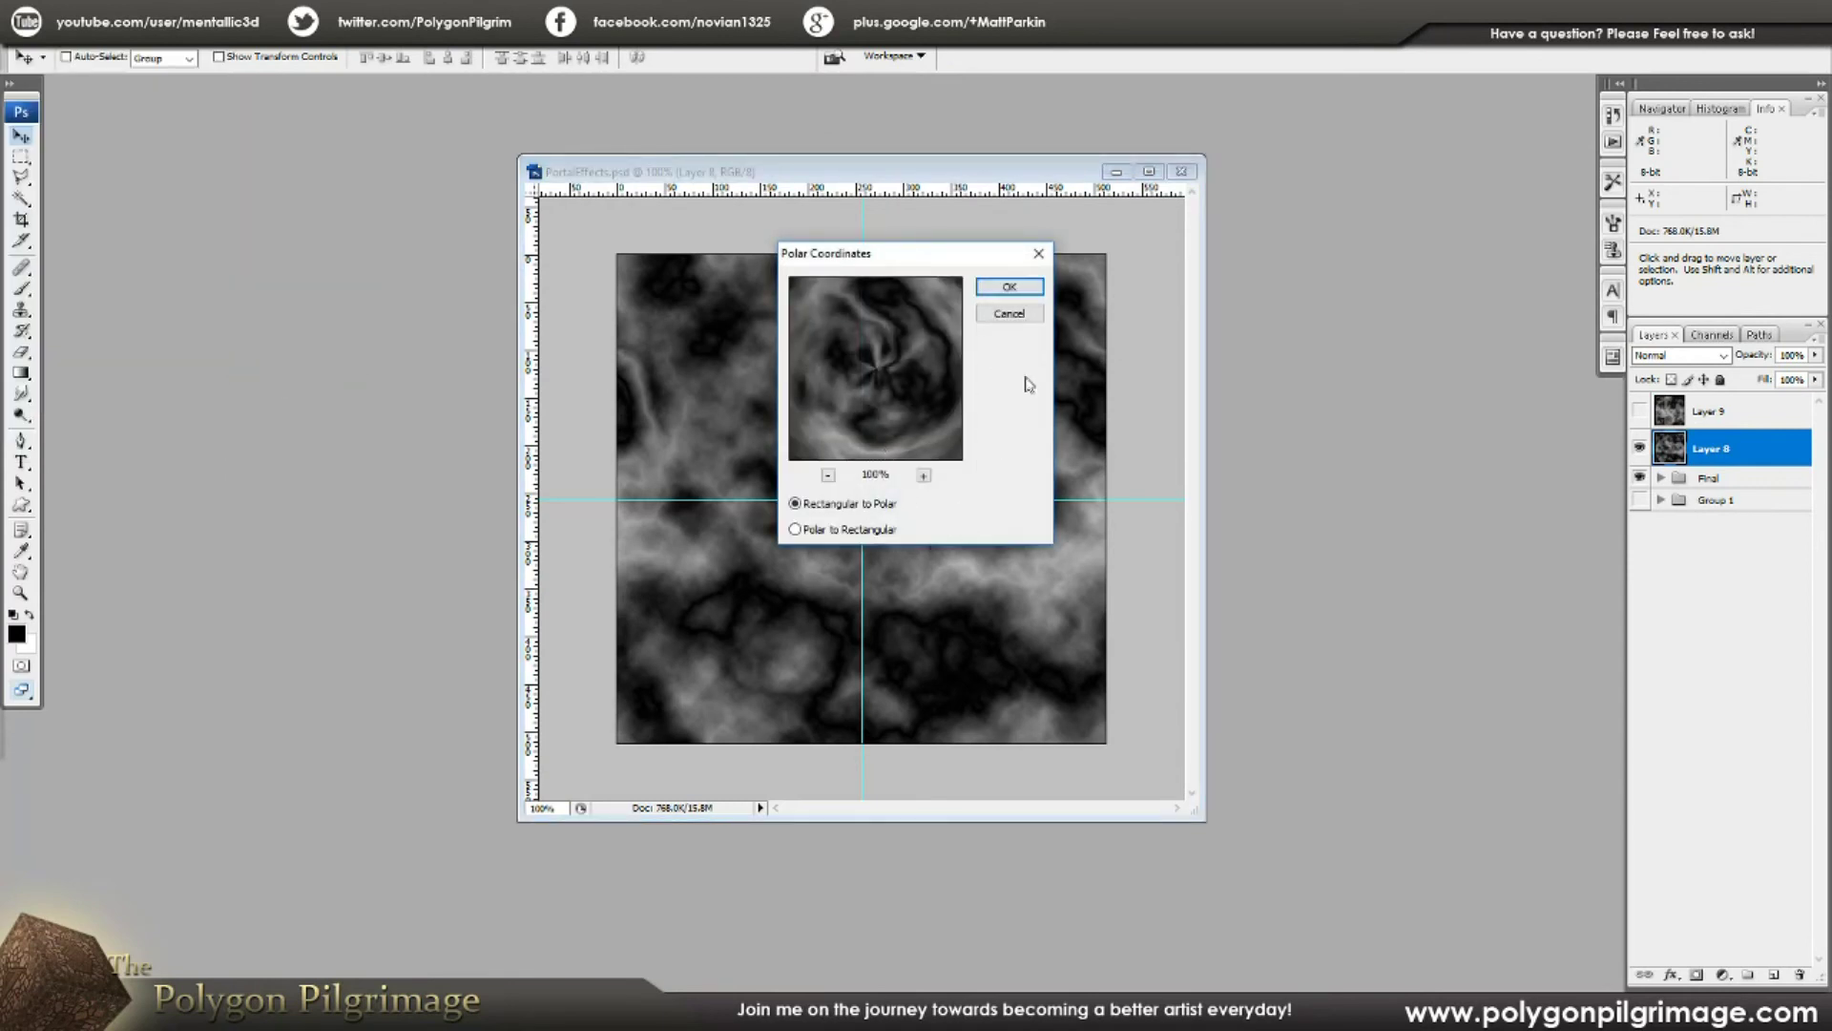
click(1010, 287)
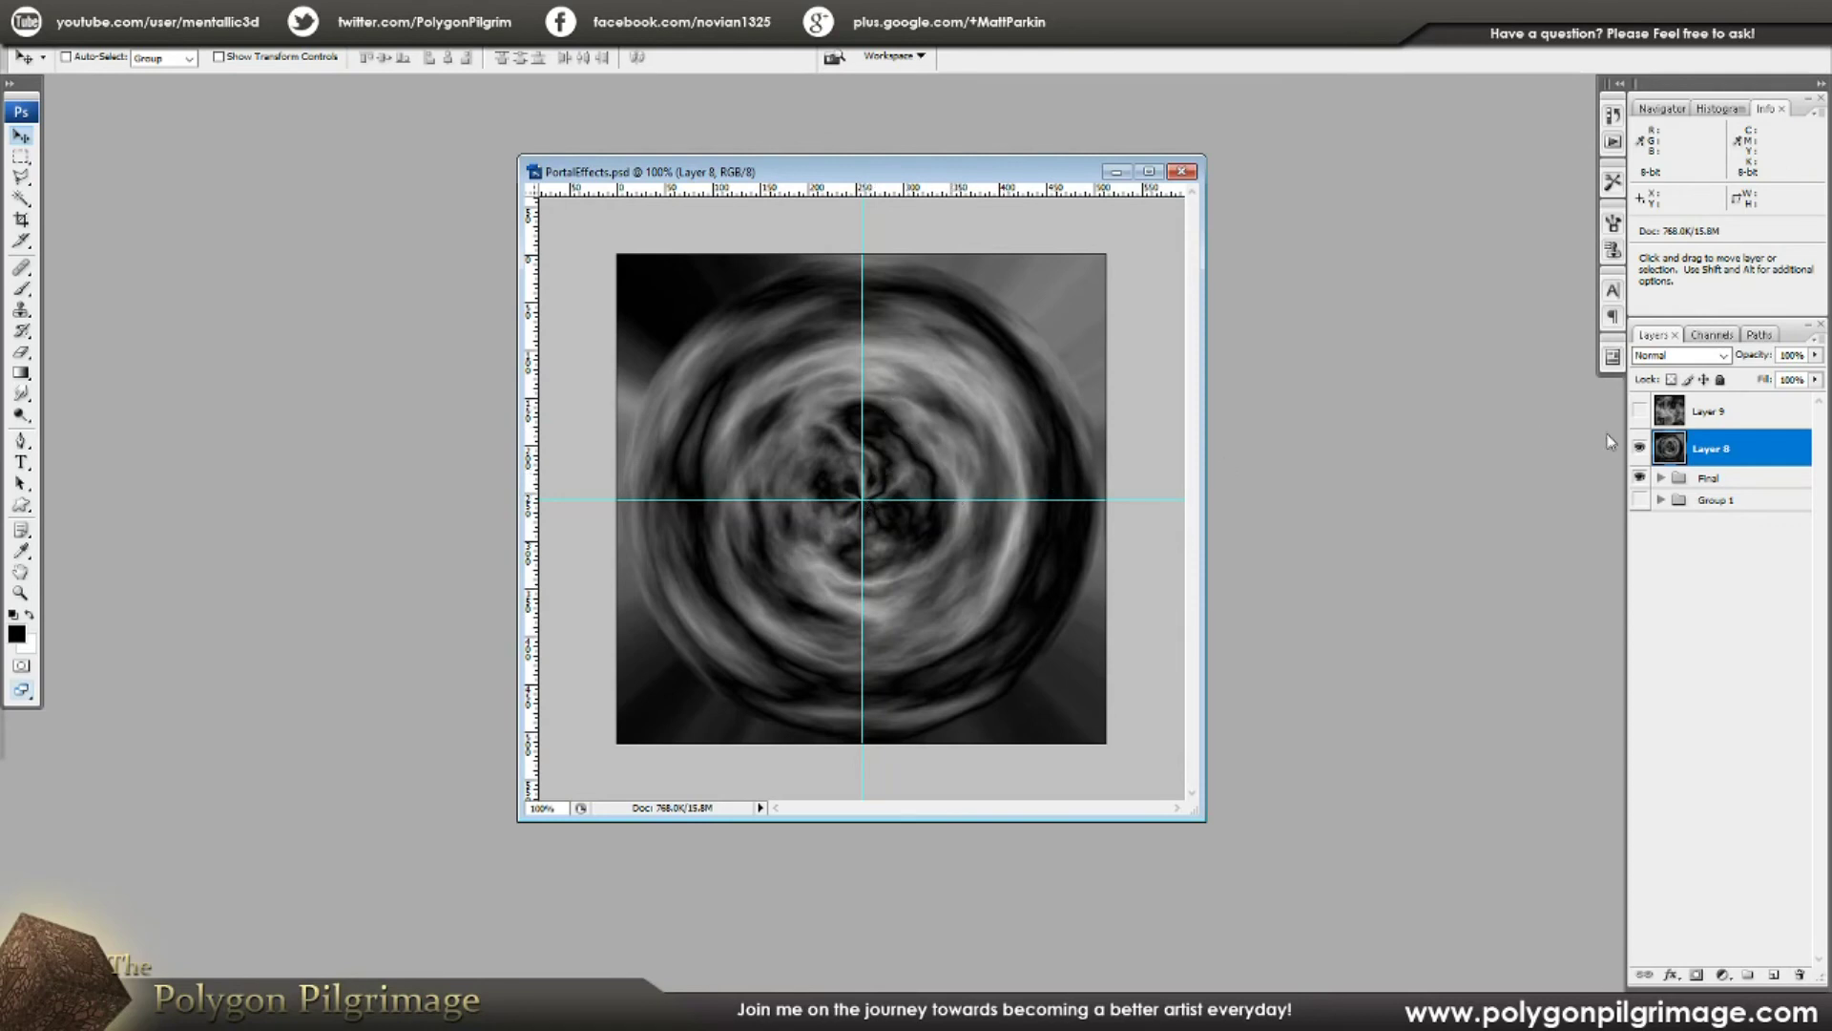
Step: Show Layer 9, distort it with the last used Polar Coordinates filter, and set its blend mode to Screen
click(1640, 411)
click(1713, 411)
click(212, 43)
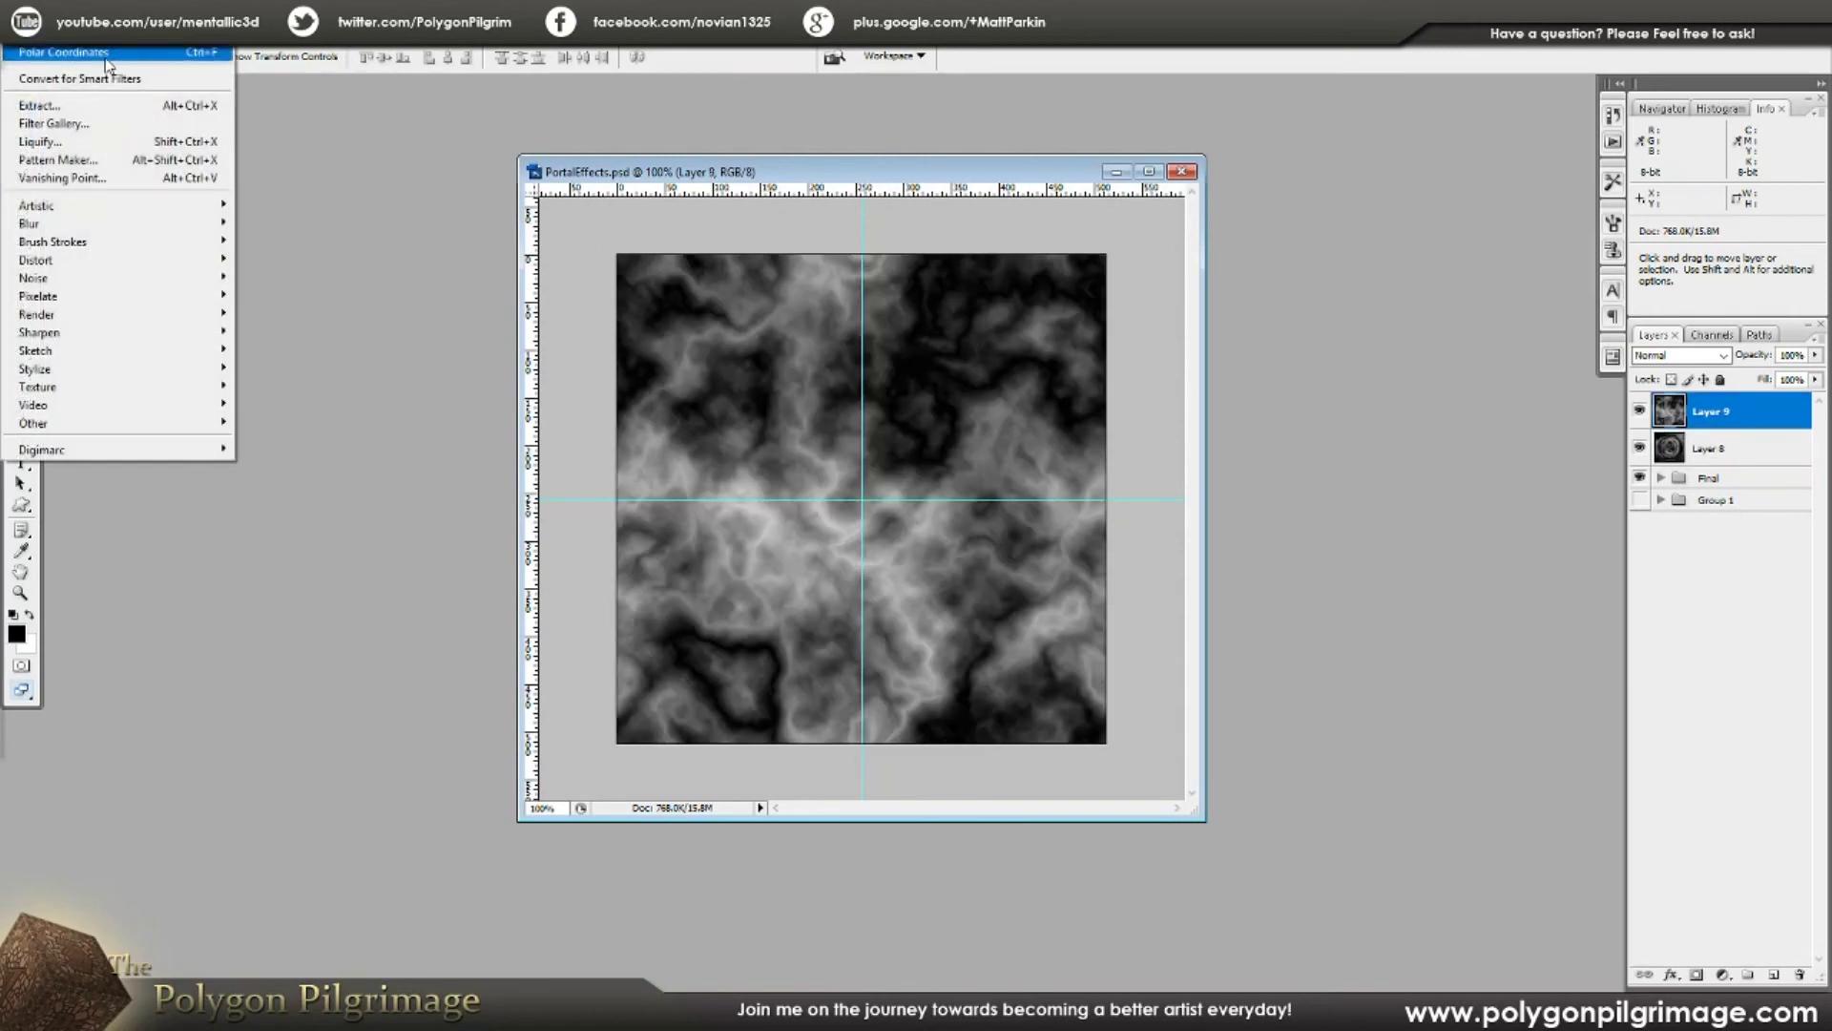
click(105, 53)
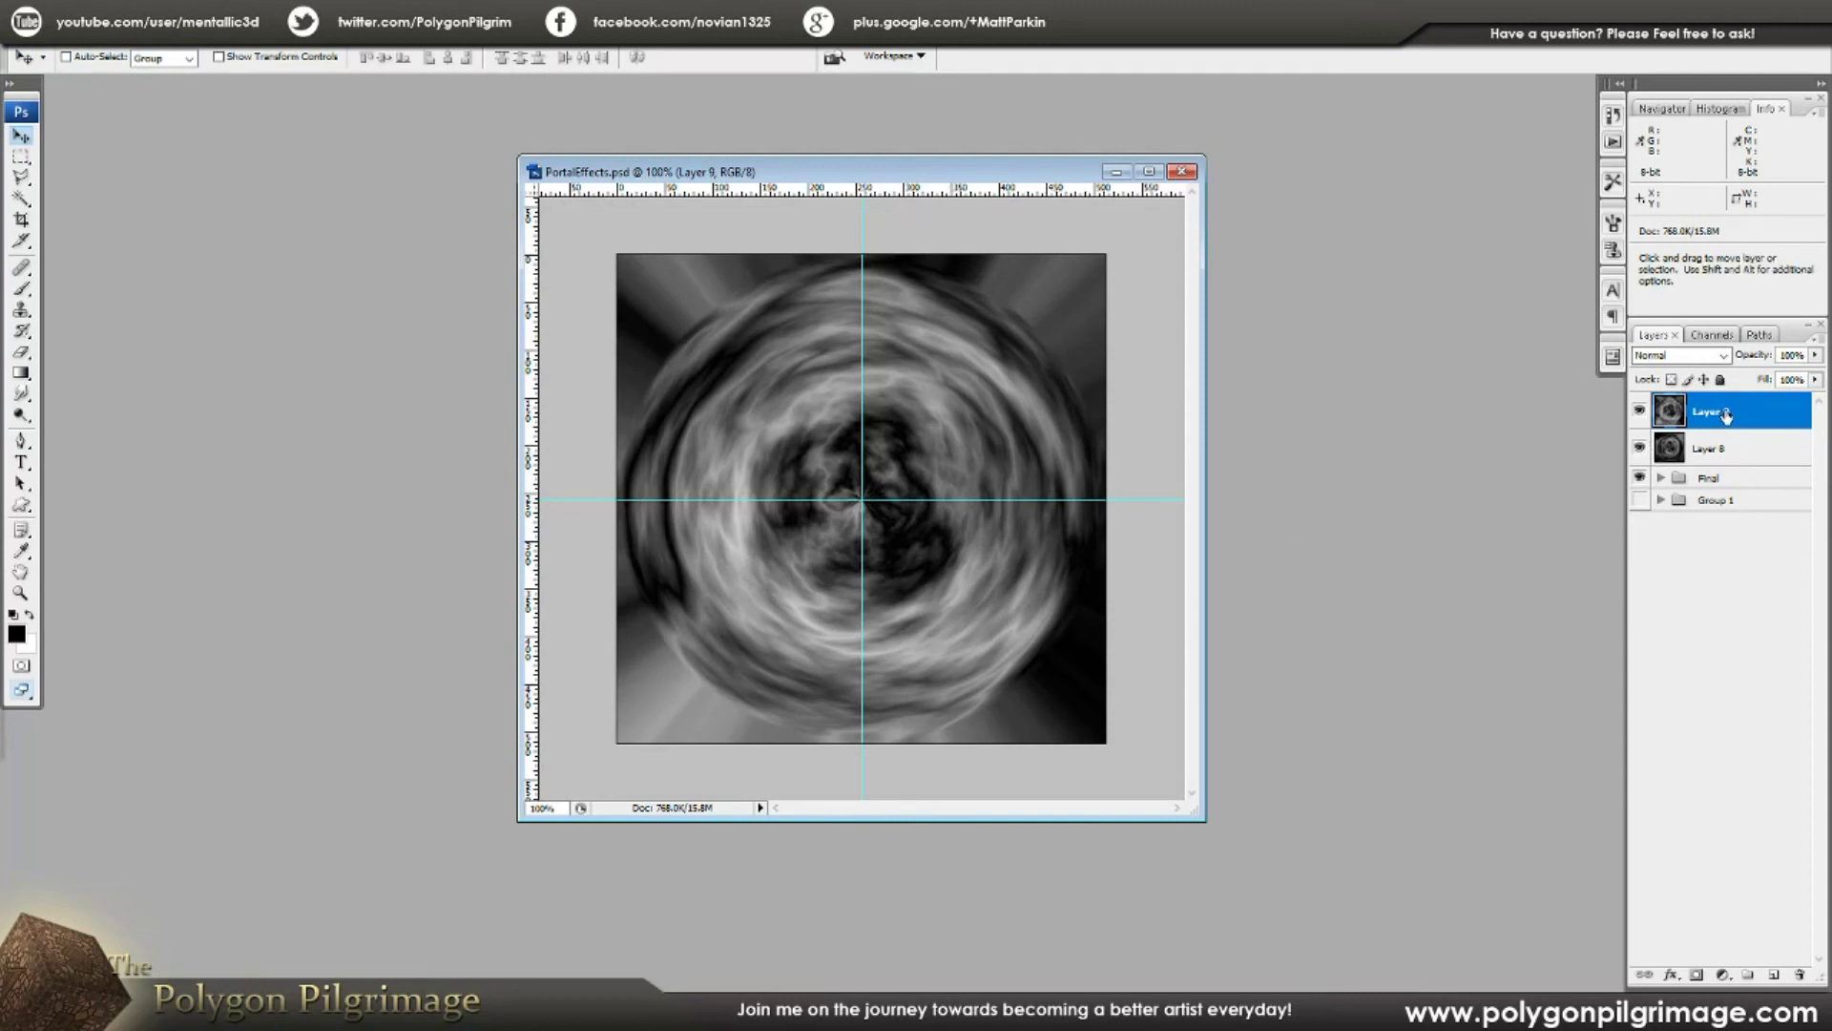
click(1723, 355)
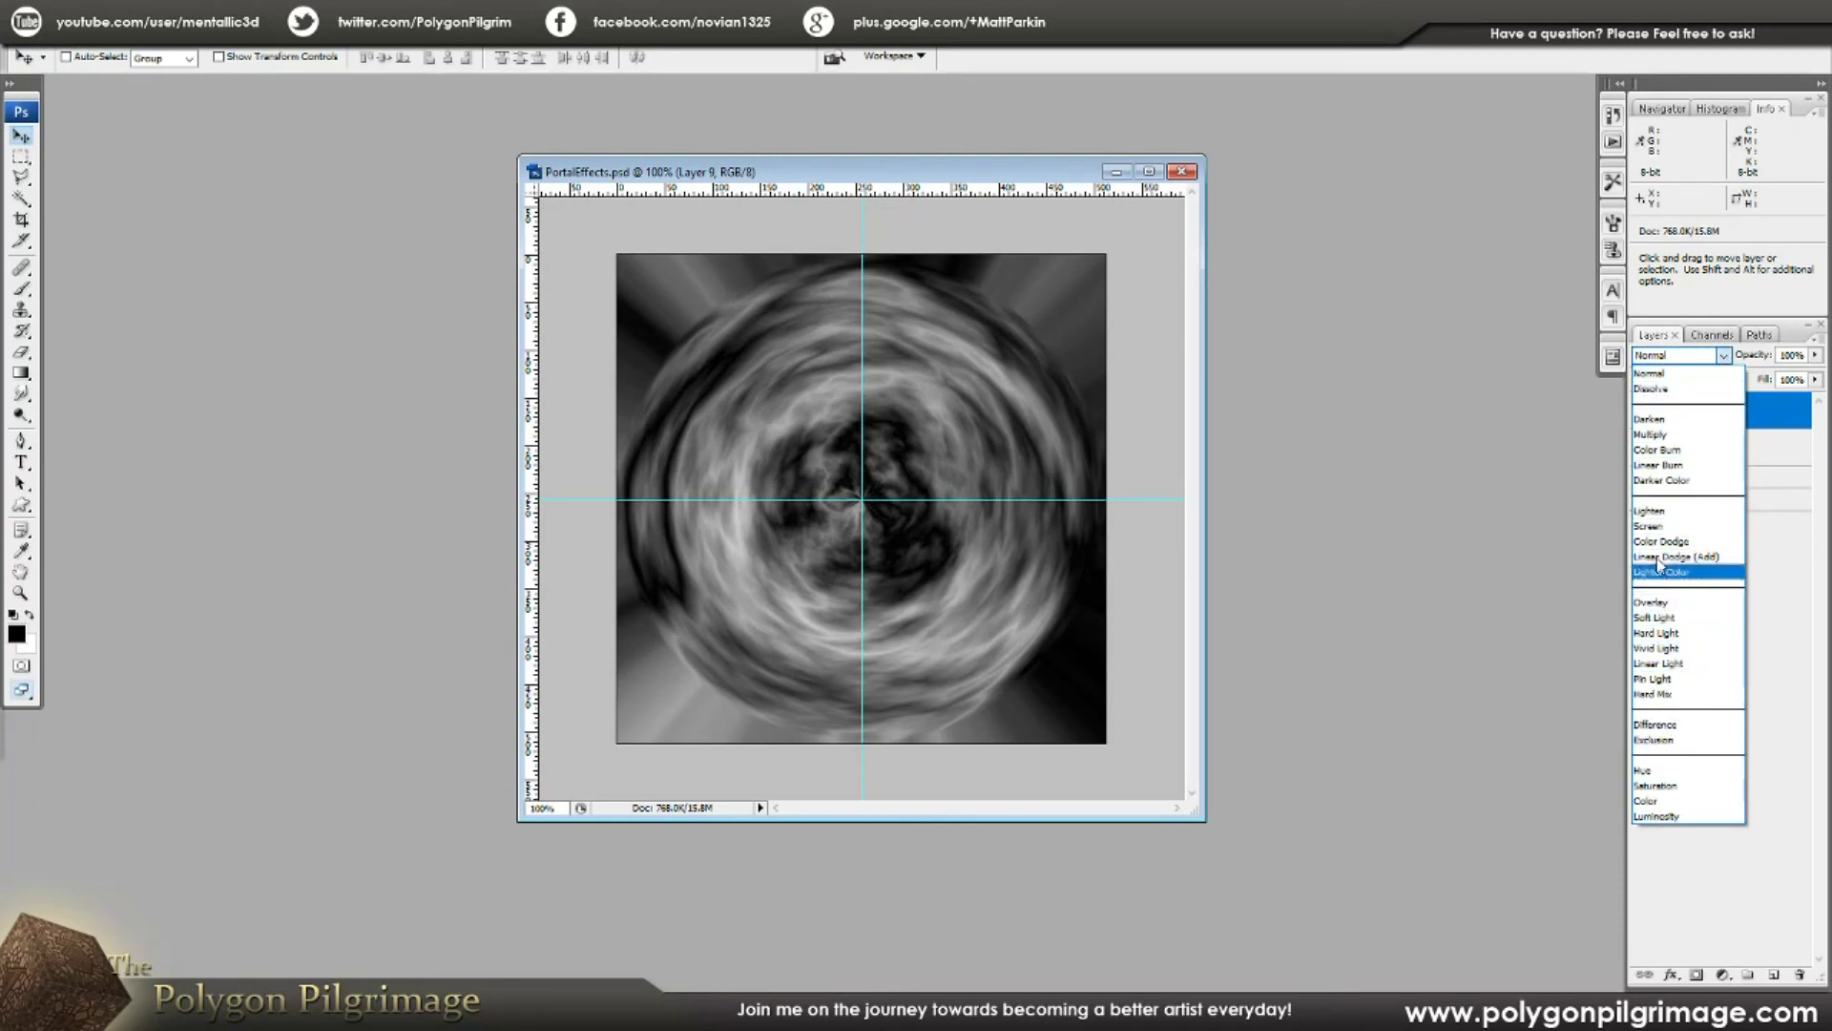
click(1657, 526)
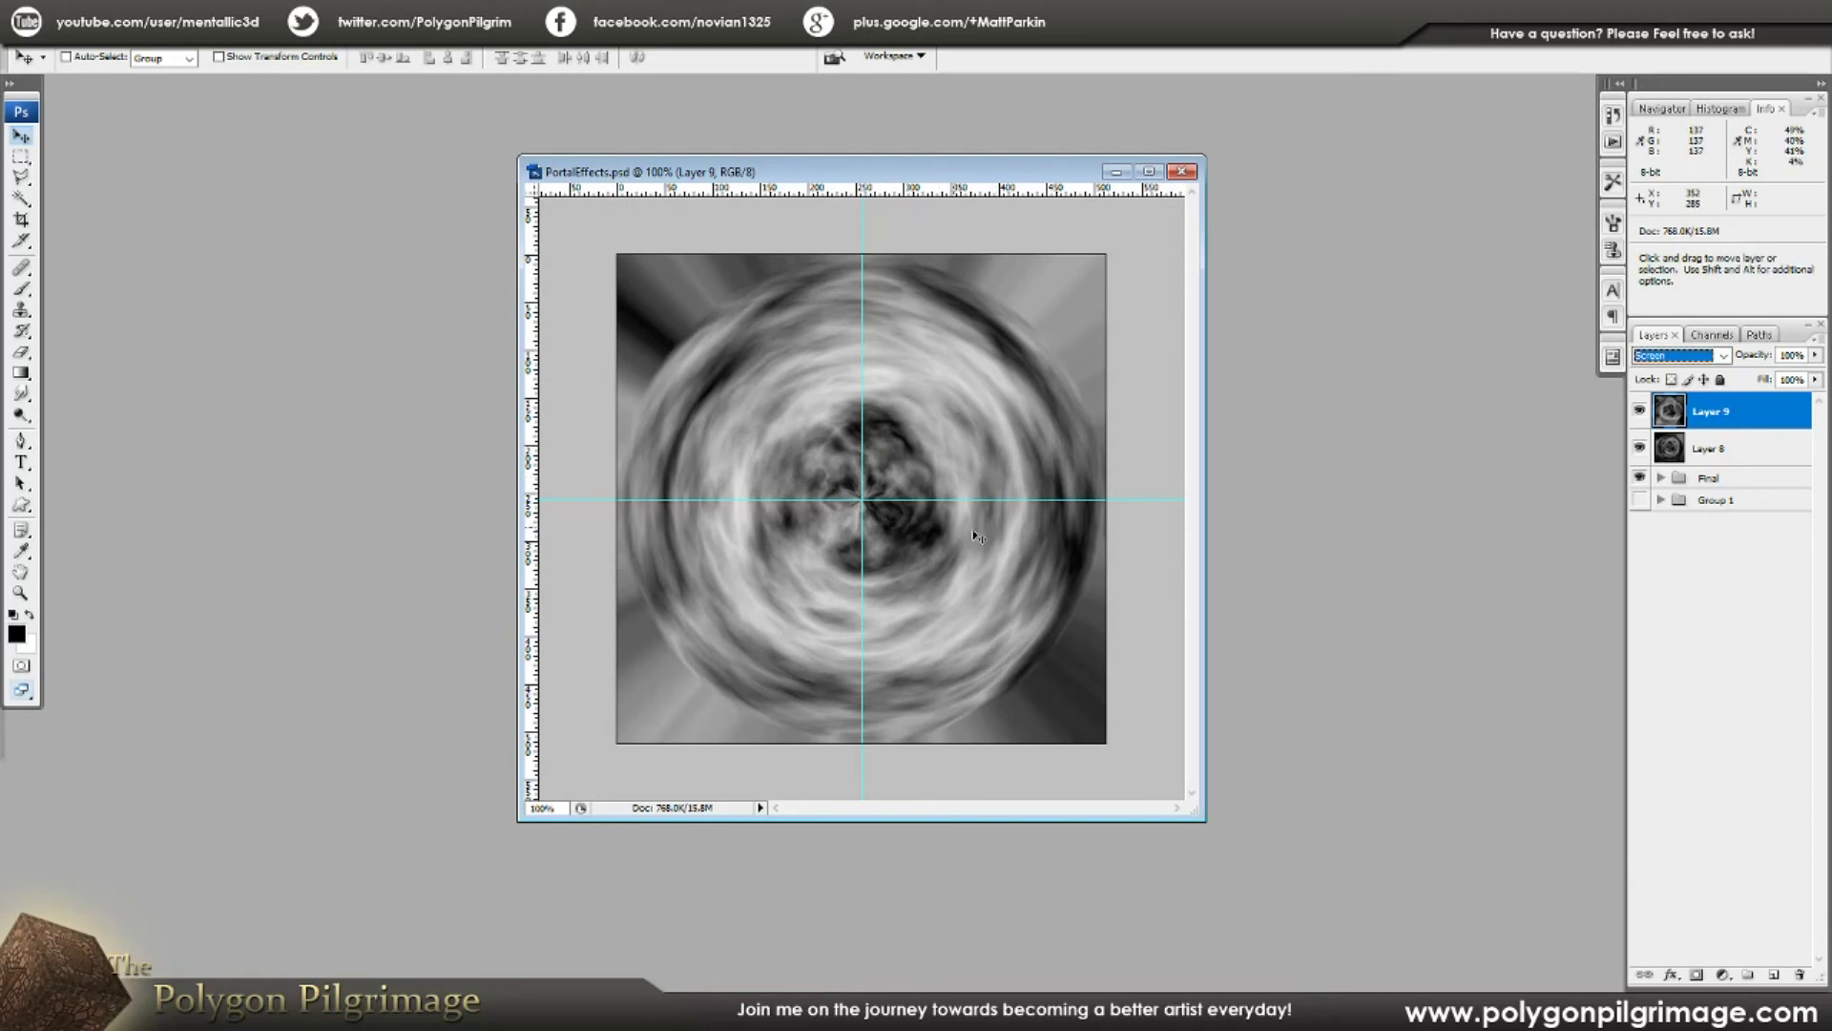
Step: Add a Color Overlay effect to Layer 9 using the bright green RGB 62, 245, 15
click(1673, 974)
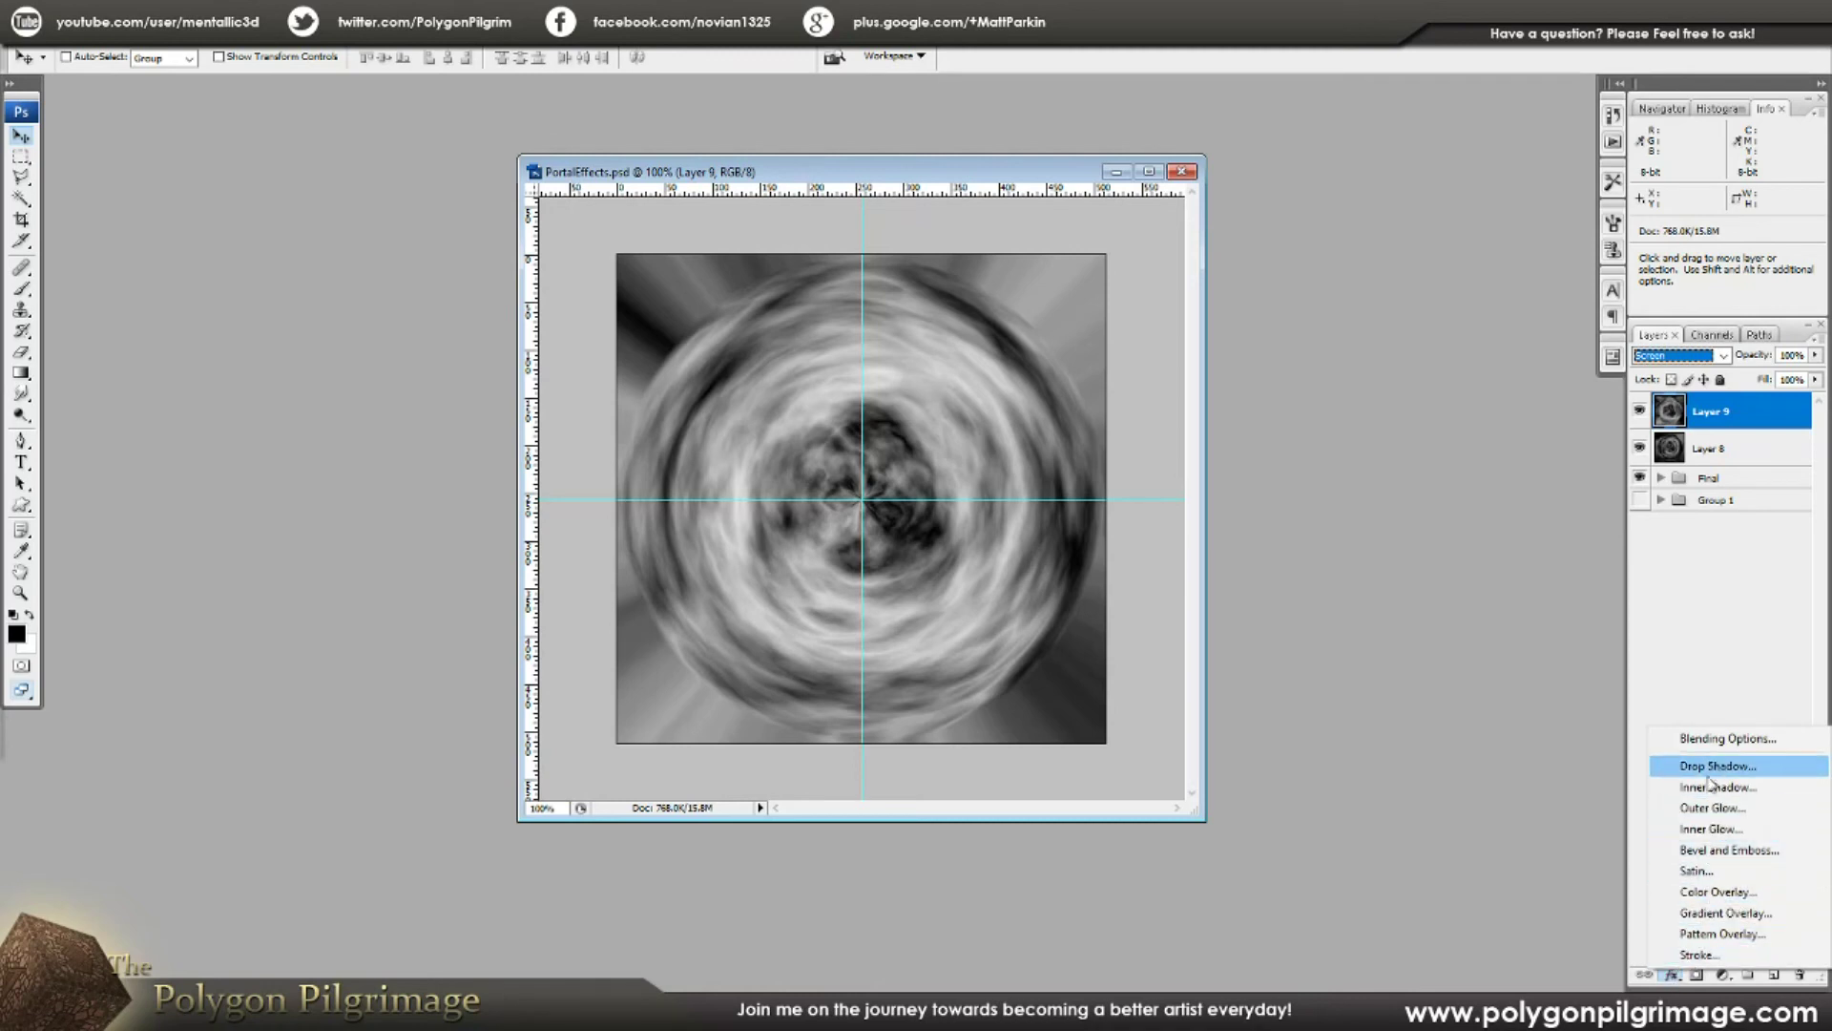
click(1707, 892)
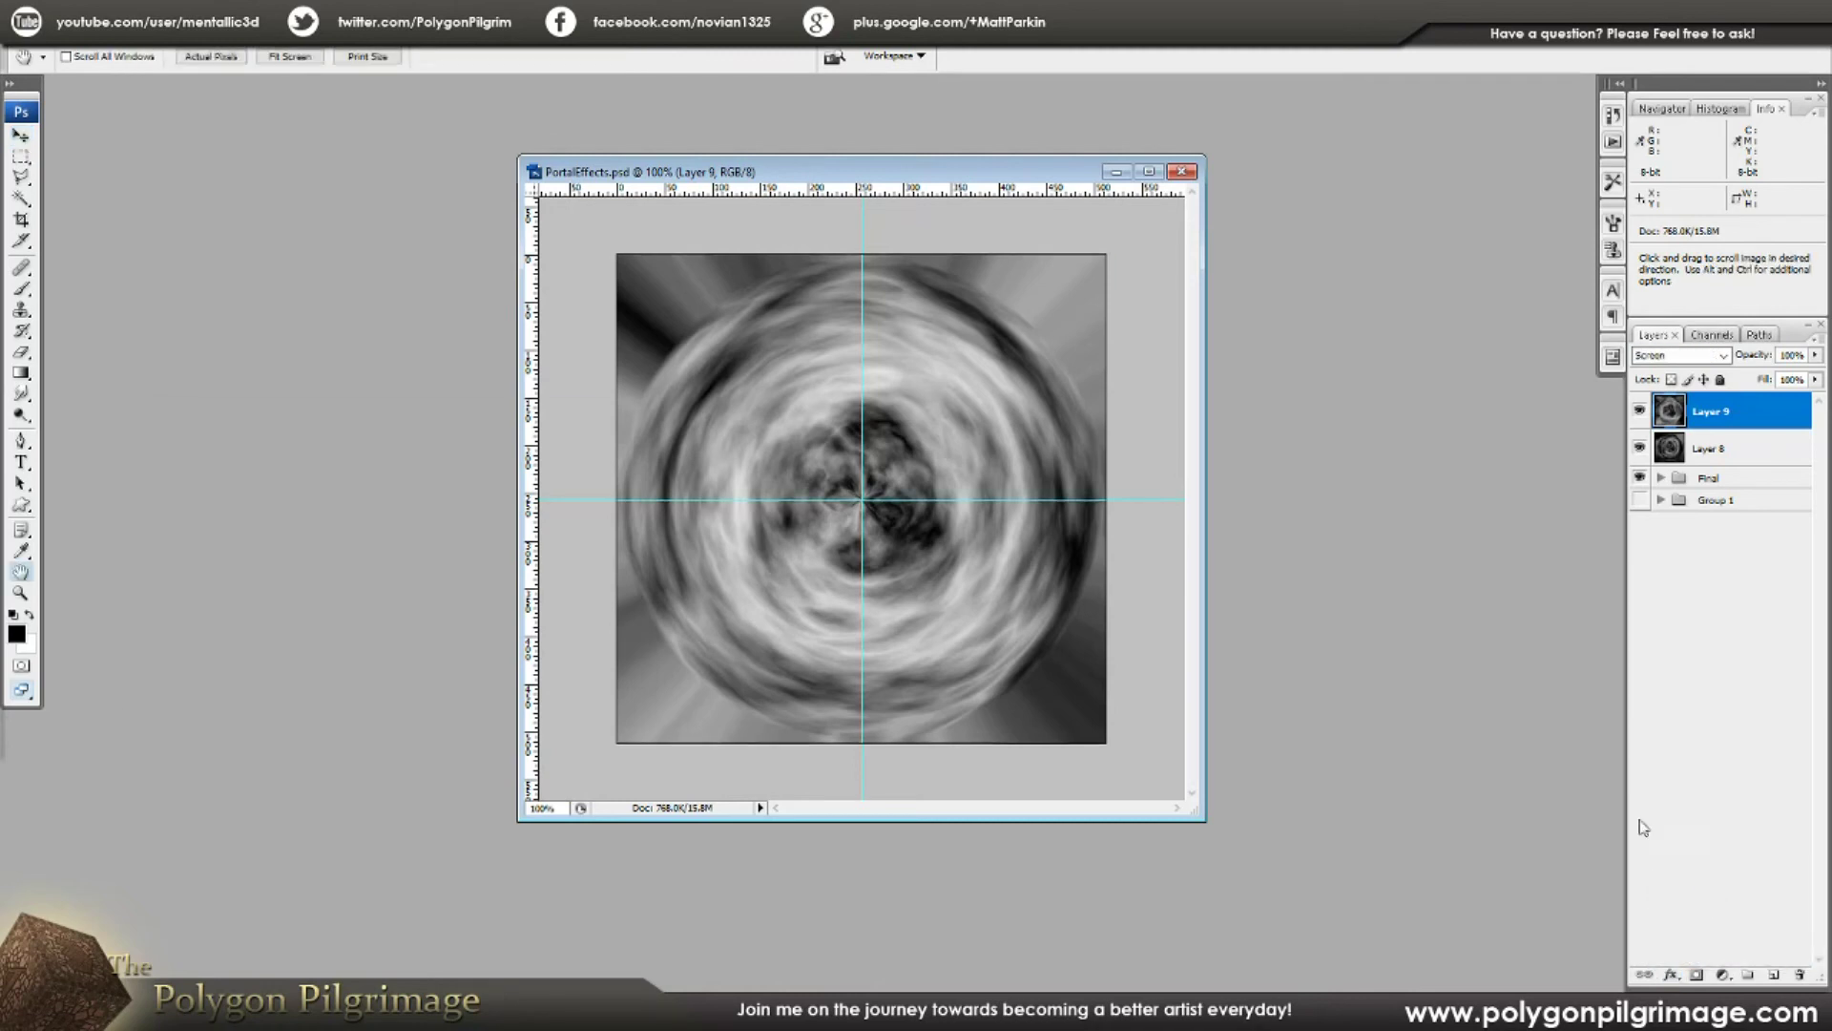
drag(594, 420, 673, 372)
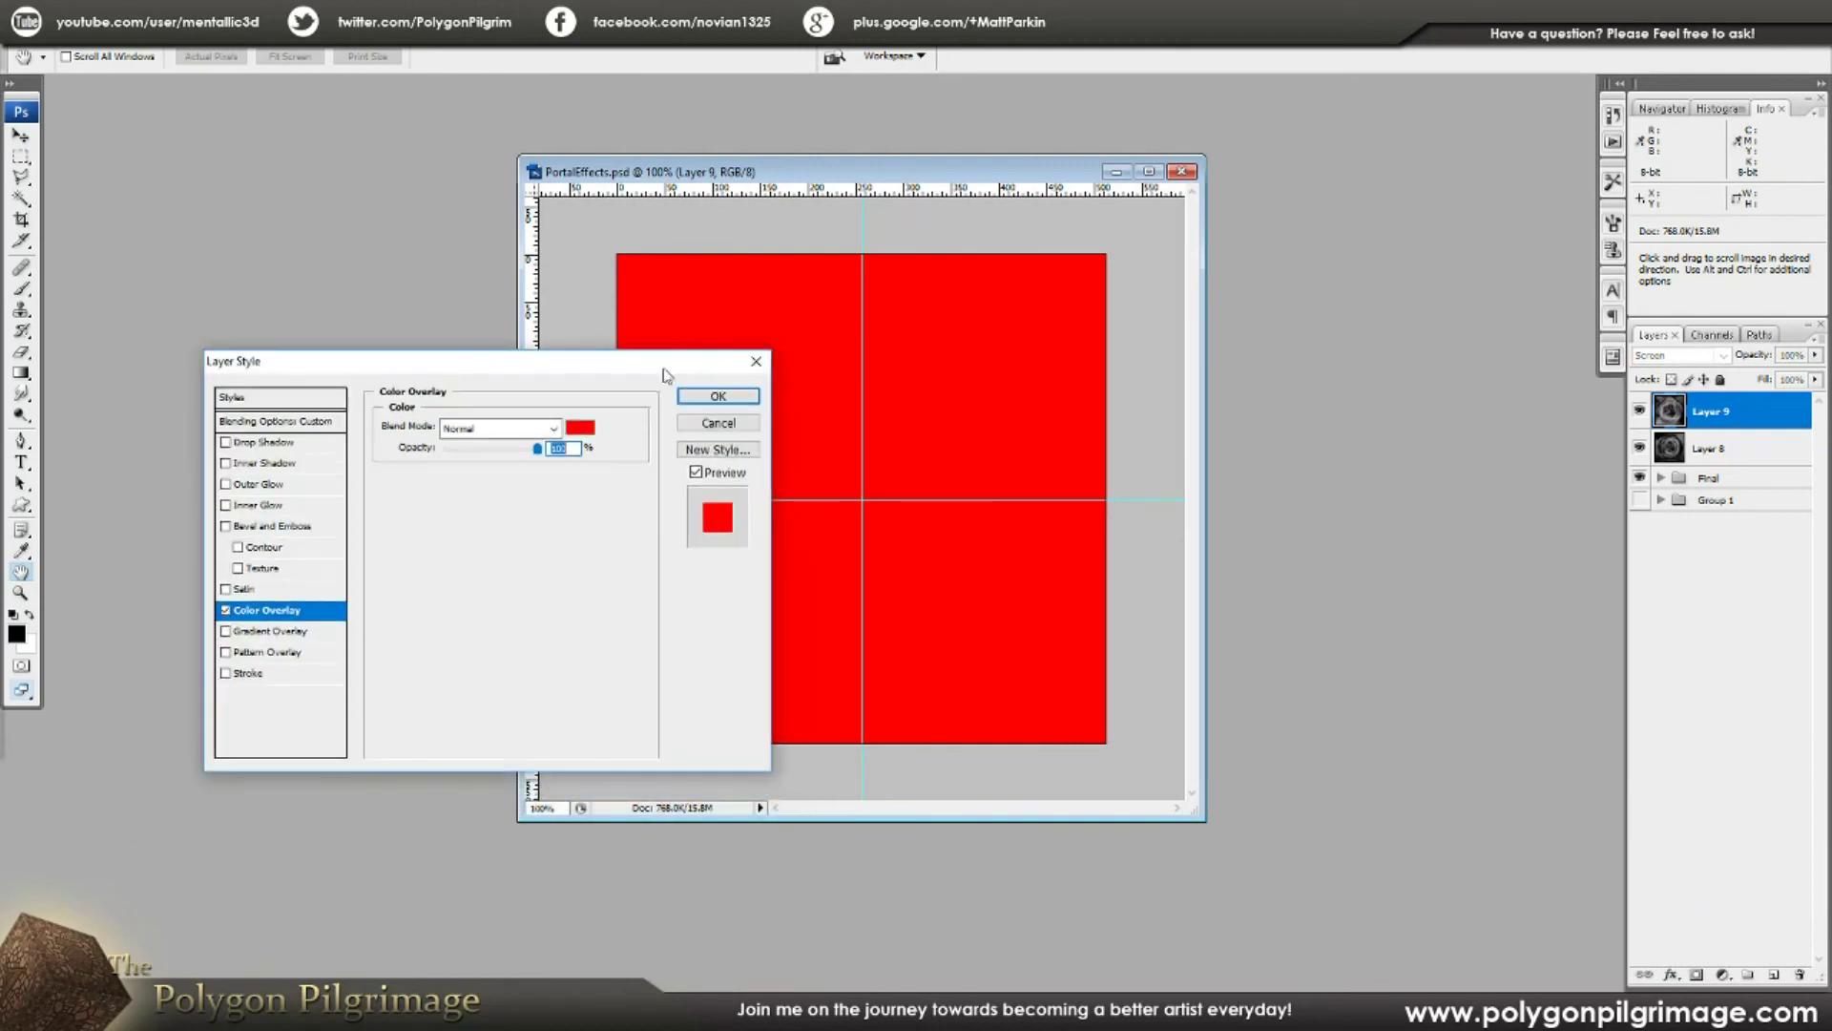
click(570, 431)
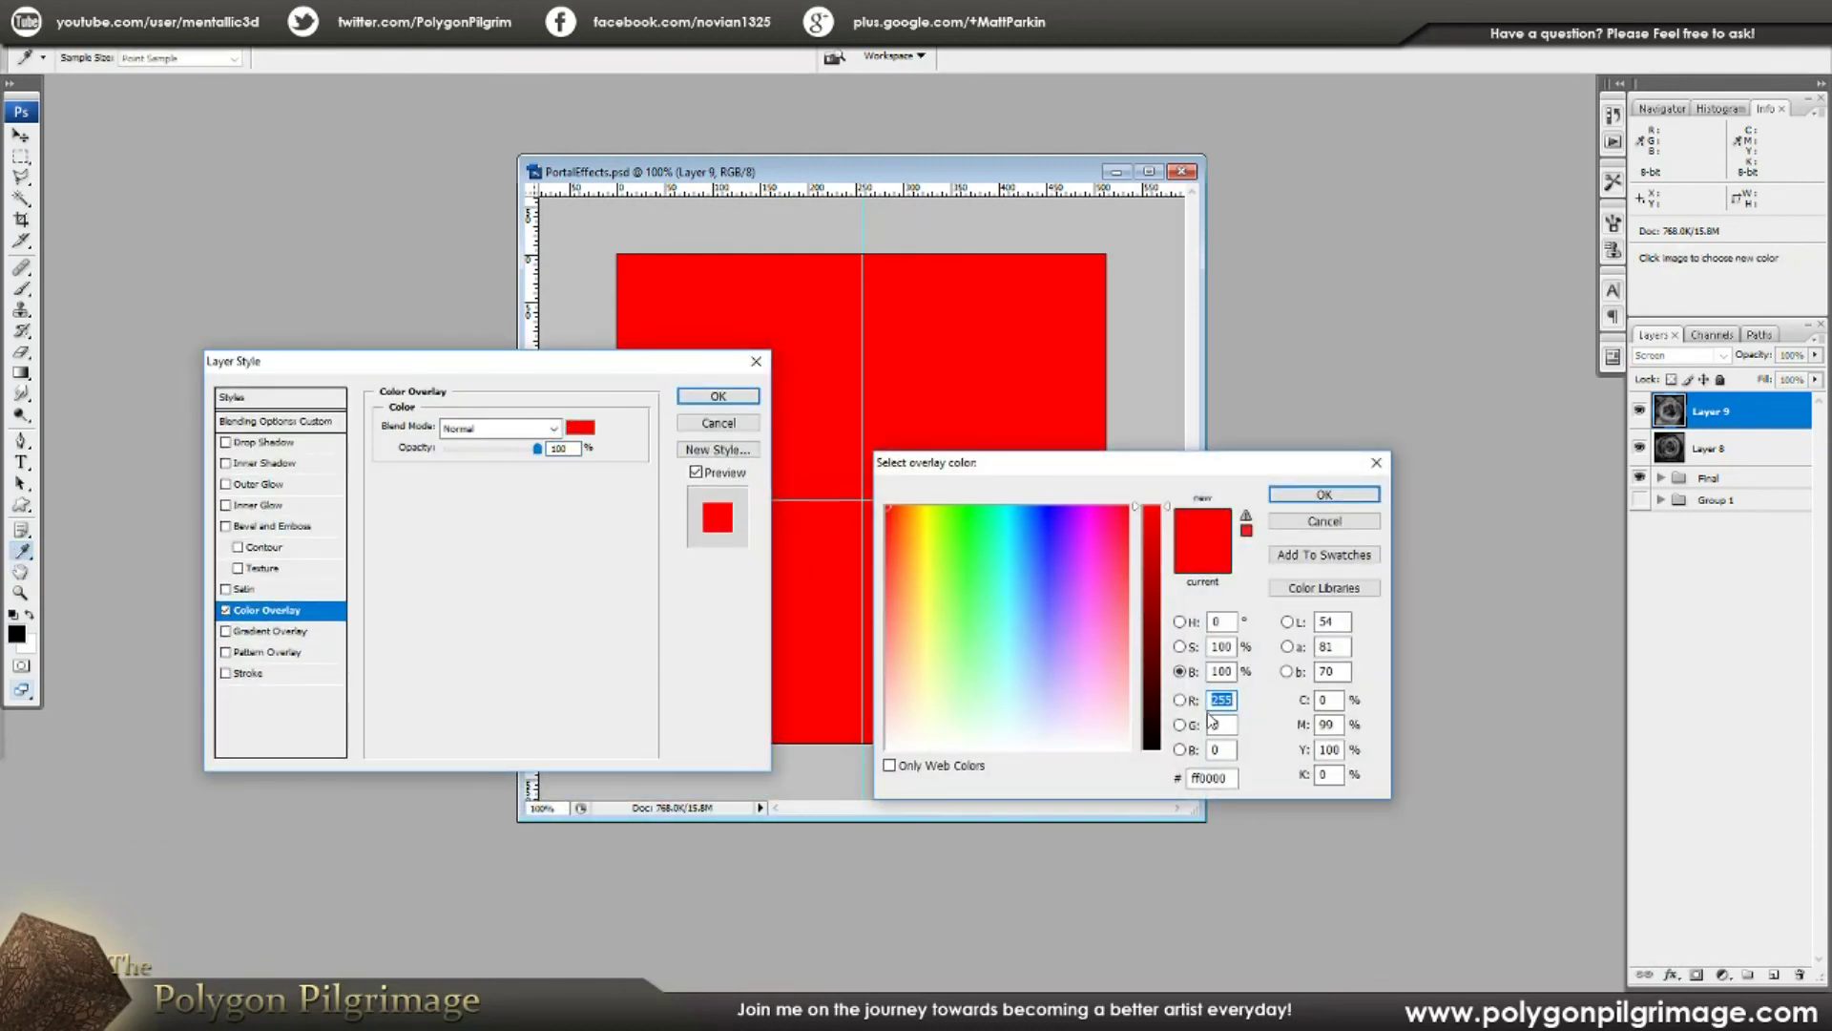
text(62)
key(Tab)
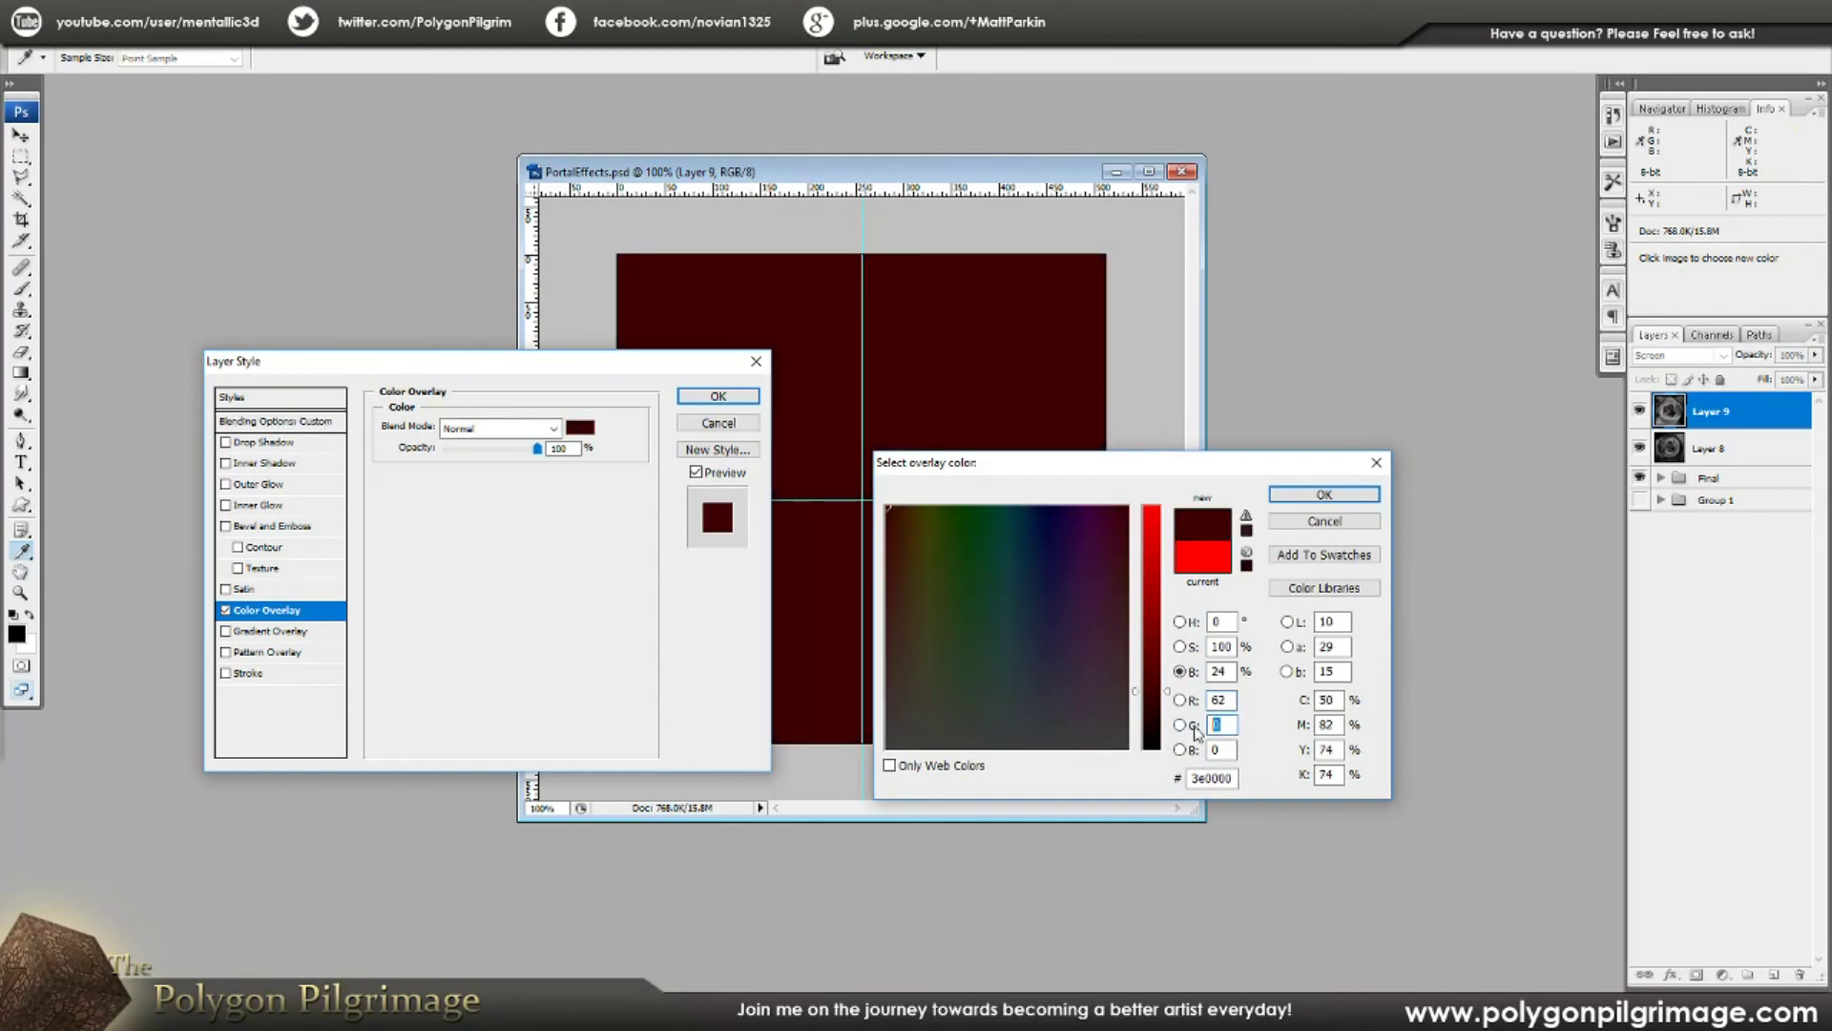
text(245)
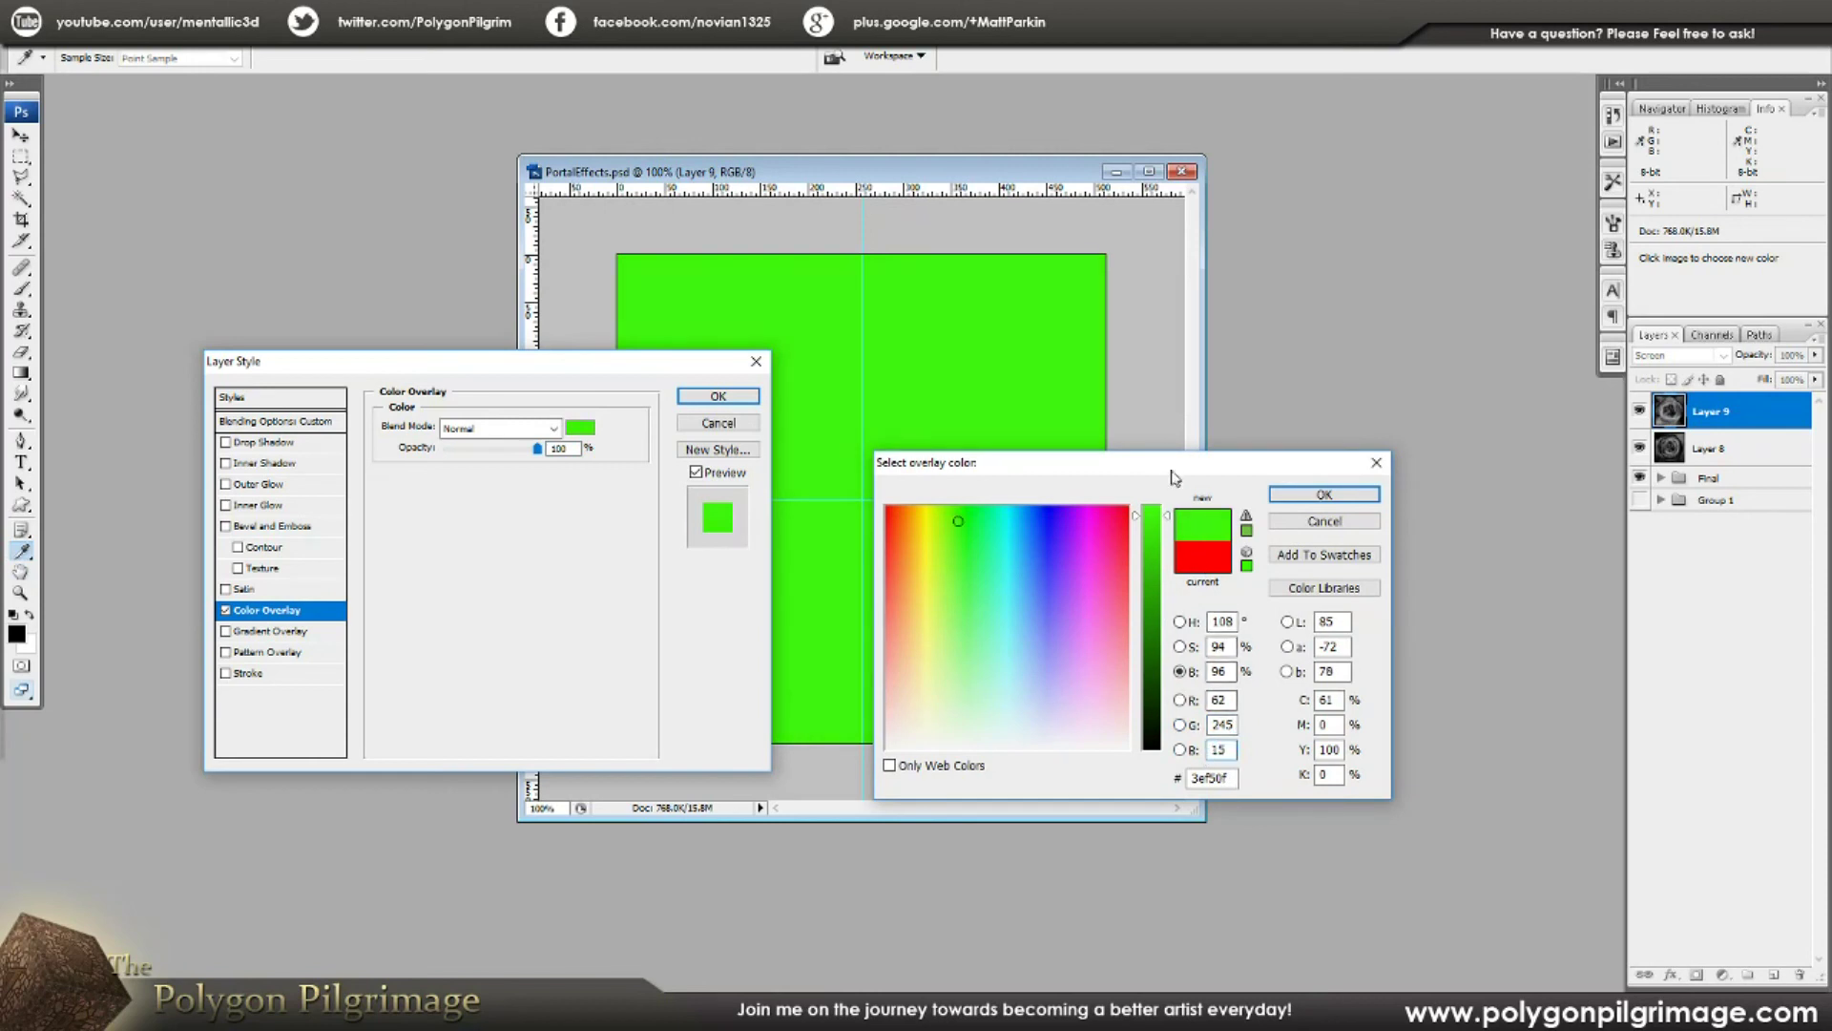
drag(1173, 464, 1128, 441)
click(1250, 479)
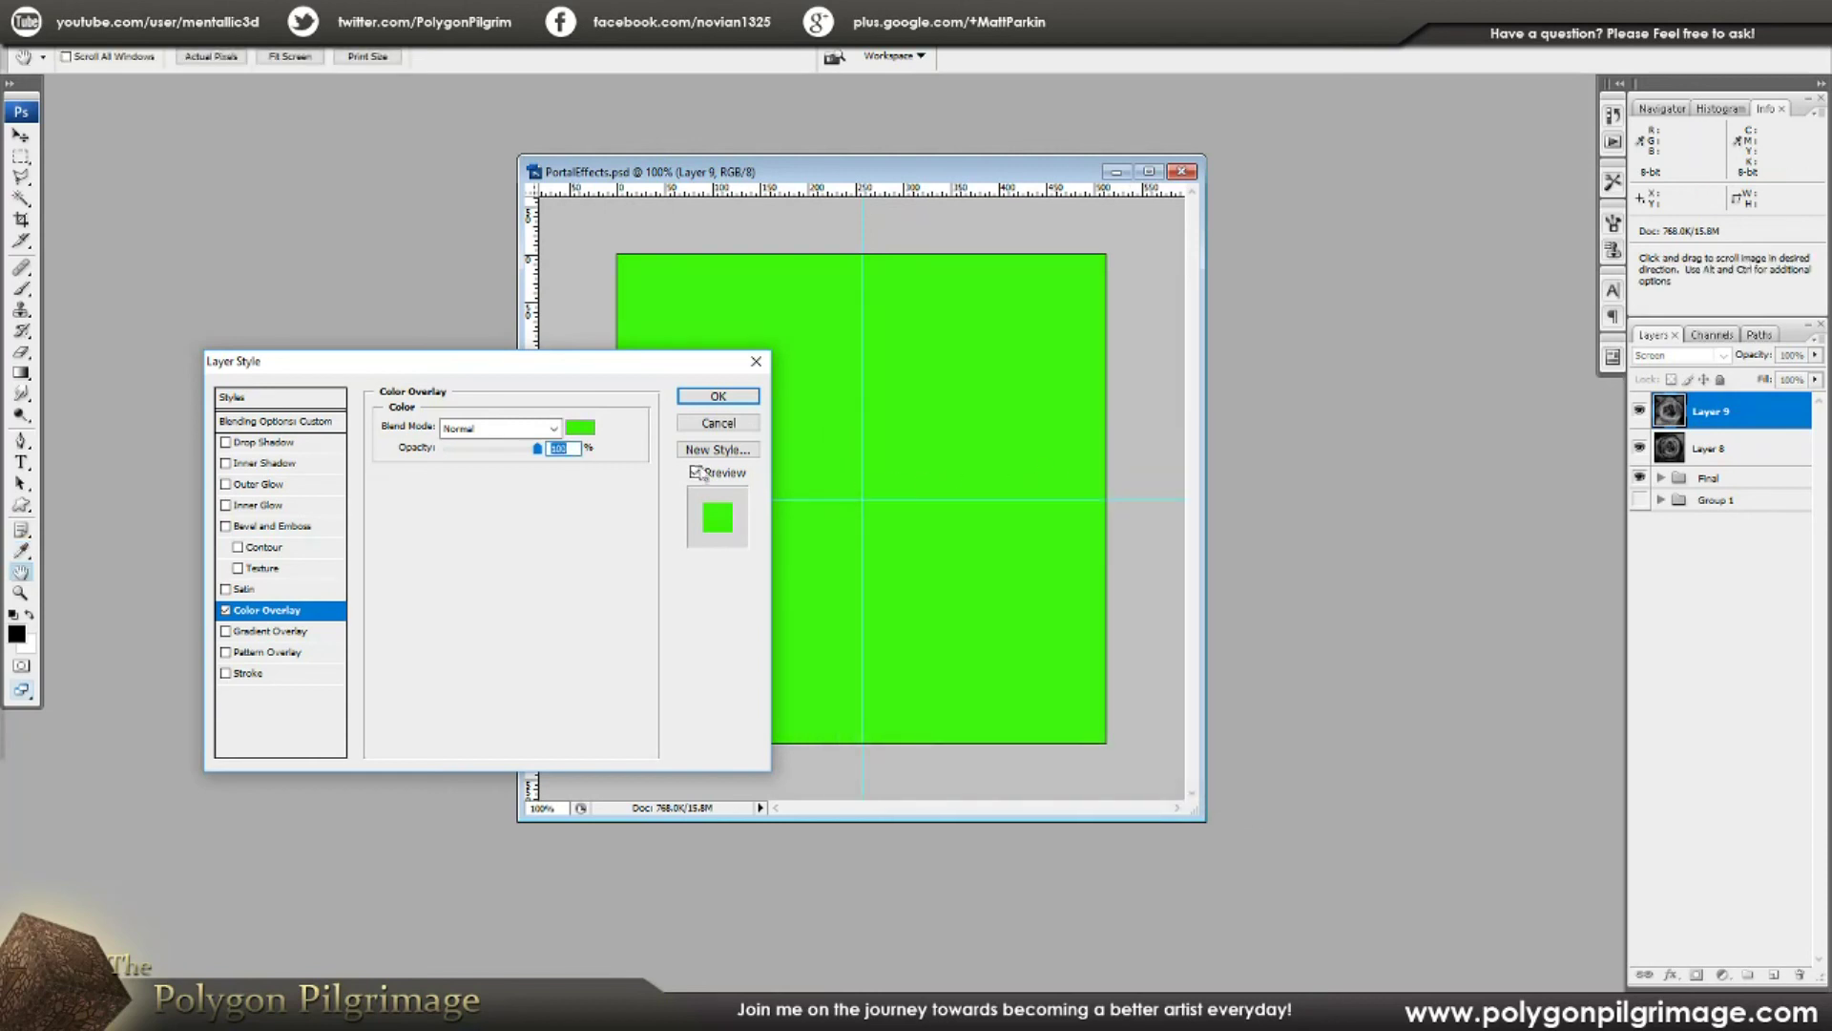
Step: Change the overlay's blend mode from Normal to tint the swirl texture green, and compare the image with Layer 9 hidden
click(555, 428)
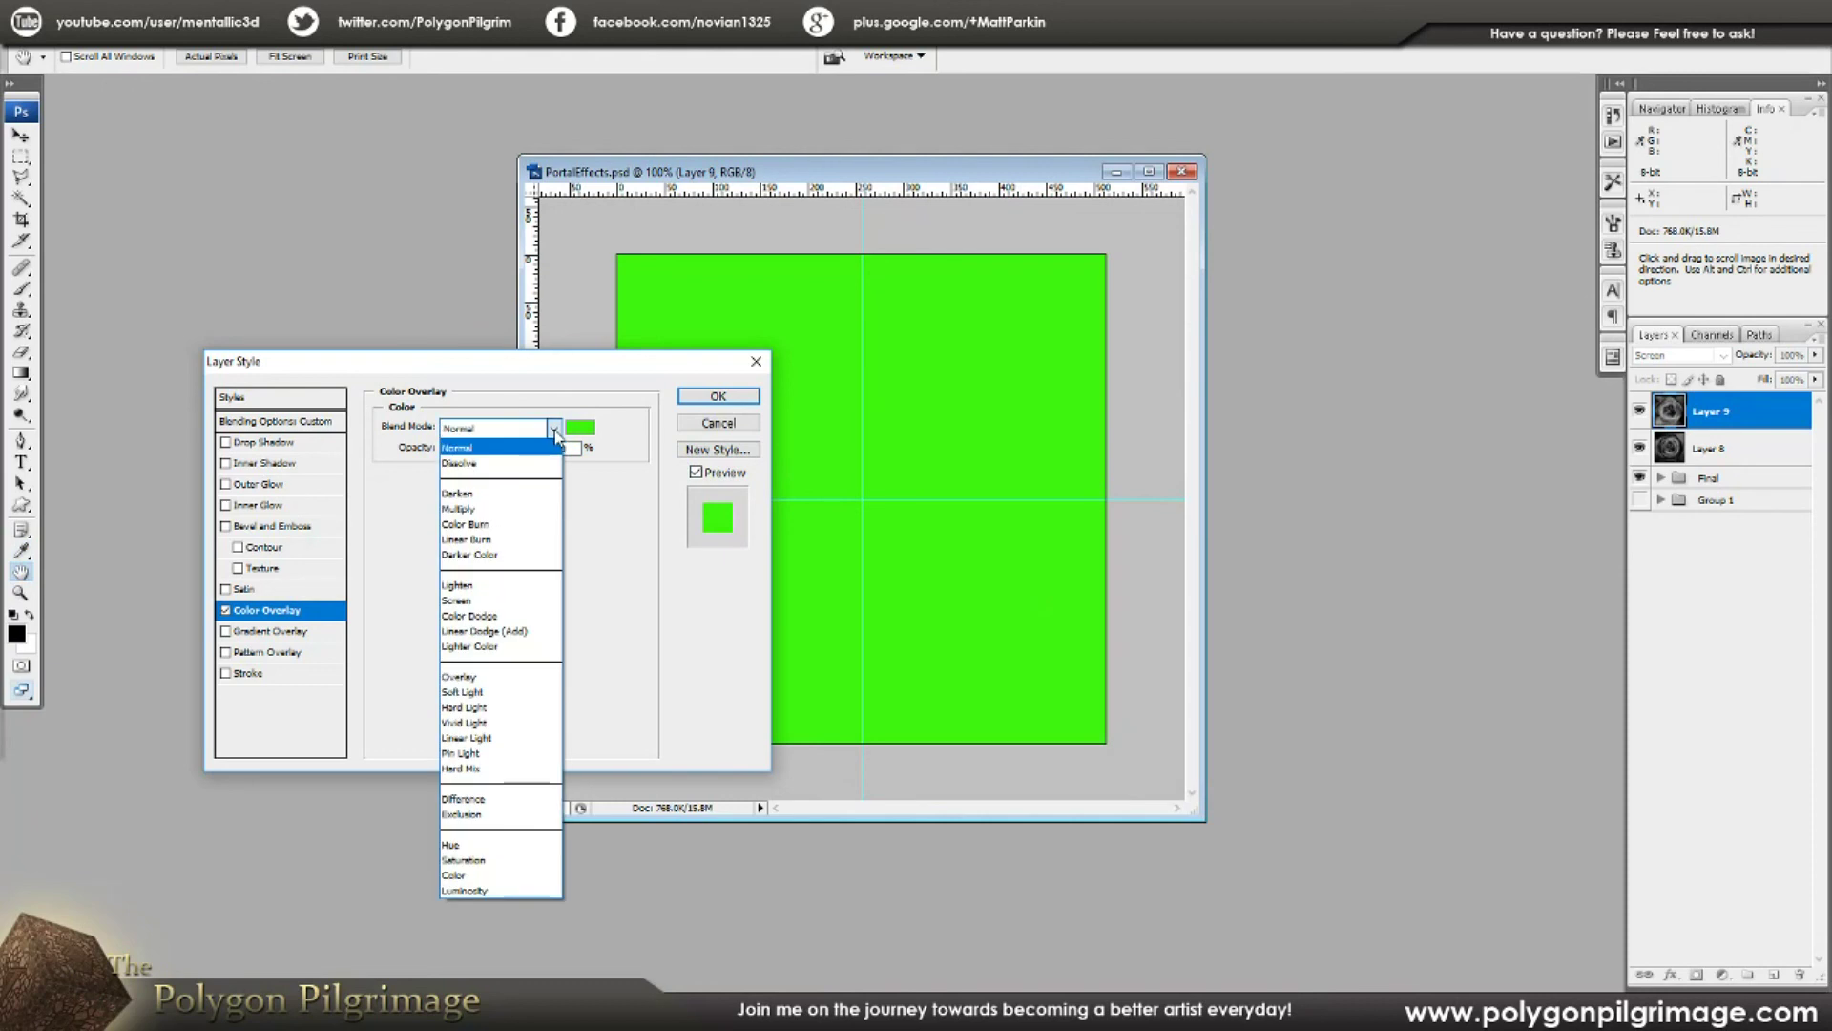
click(718, 396)
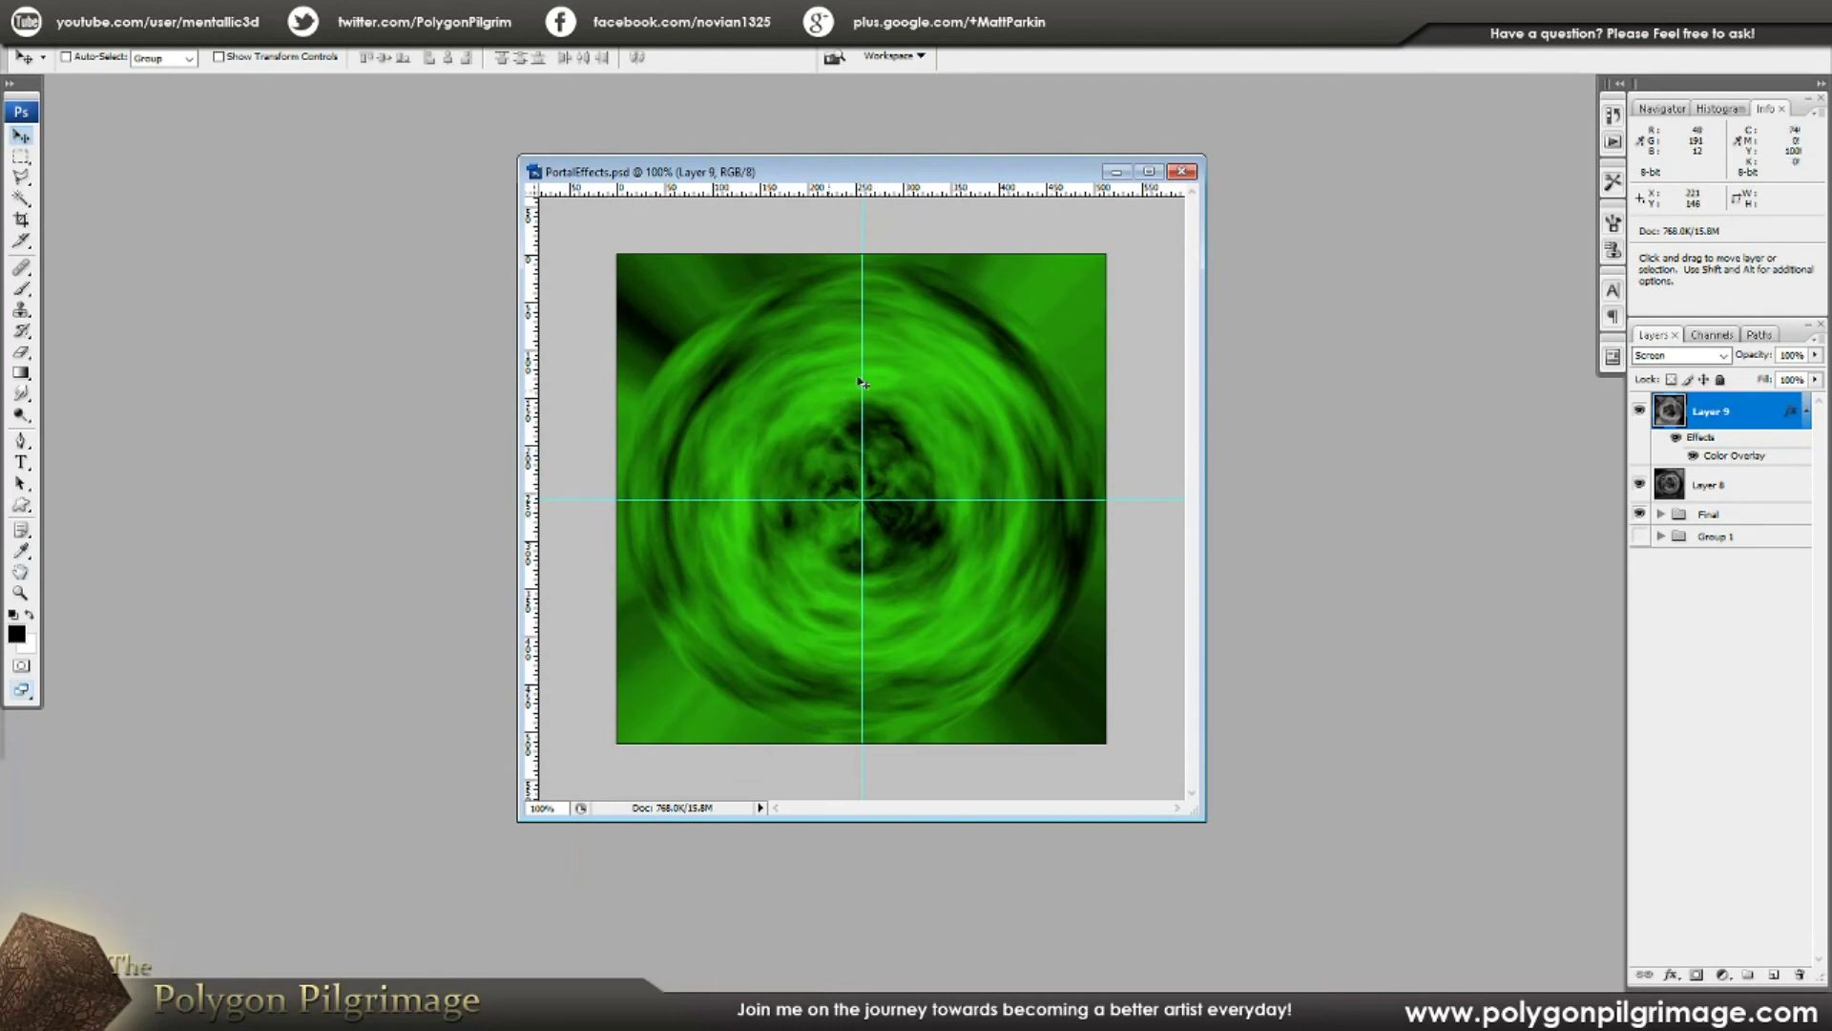
click(1806, 412)
click(1640, 411)
click(1639, 410)
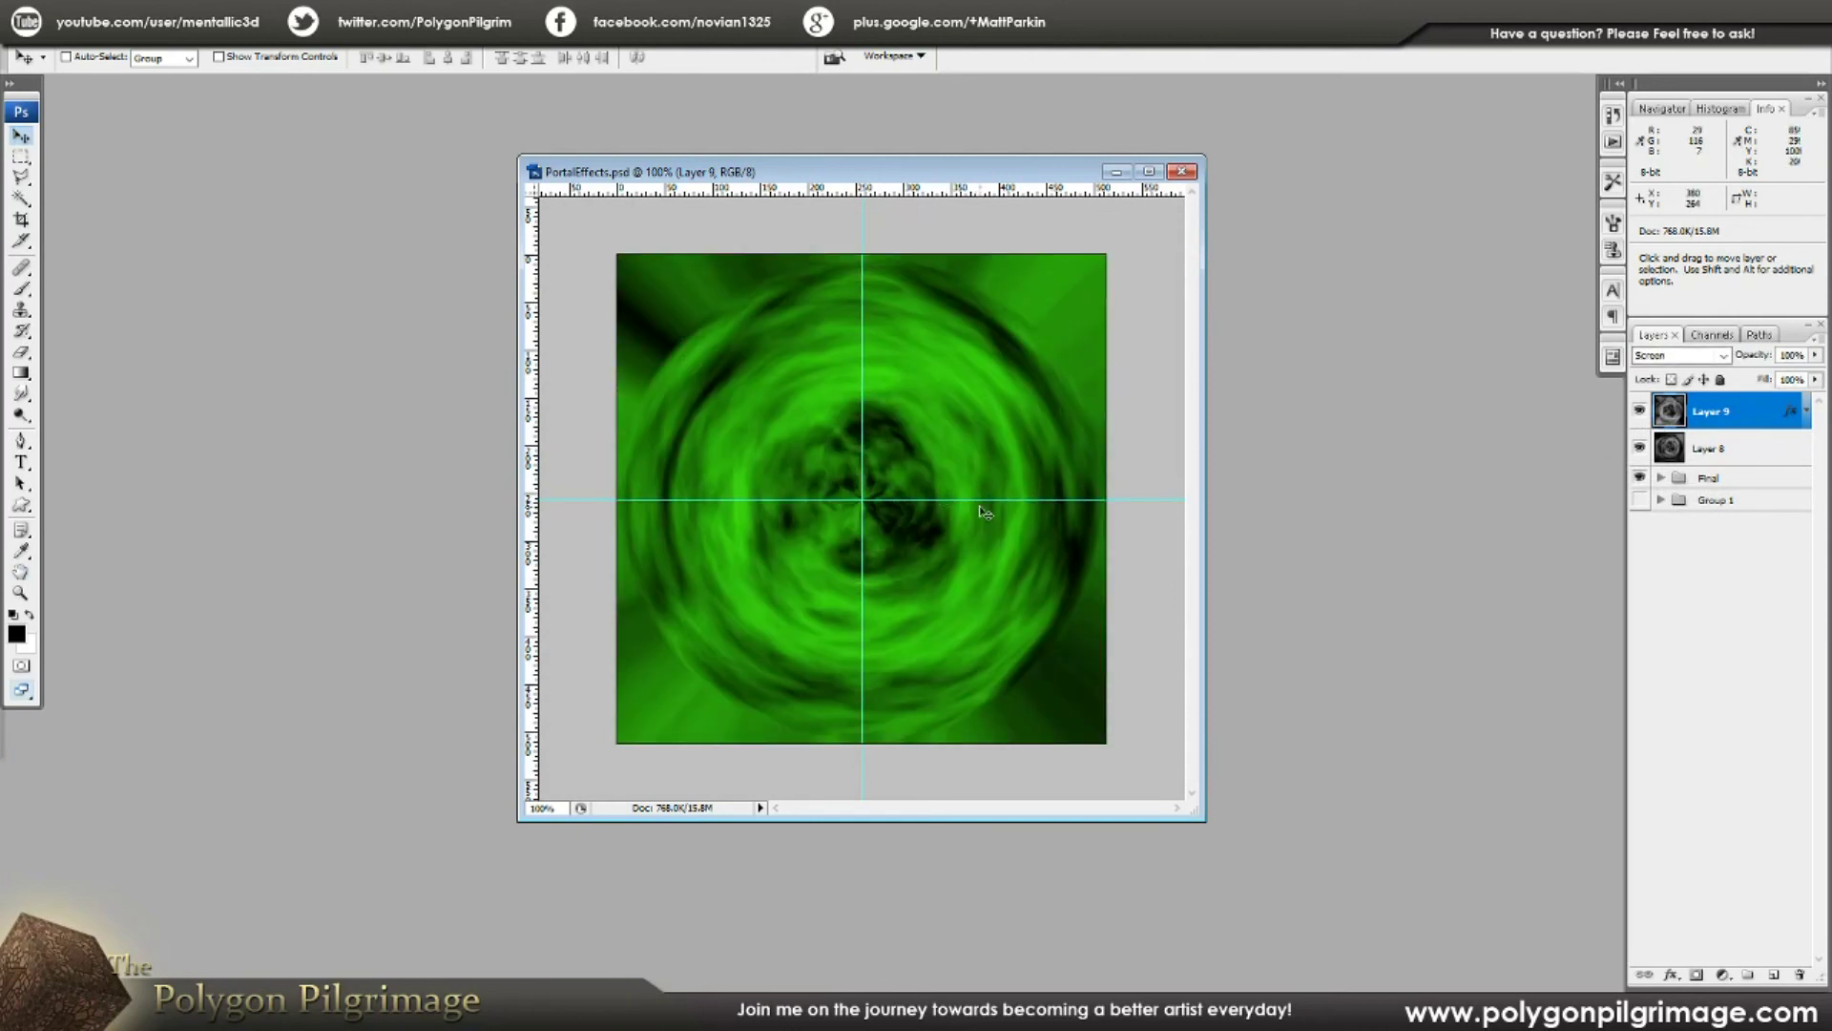
Step: Add a new layer above Layer 9 and try to apply the Fibers render filter to it
click(1774, 975)
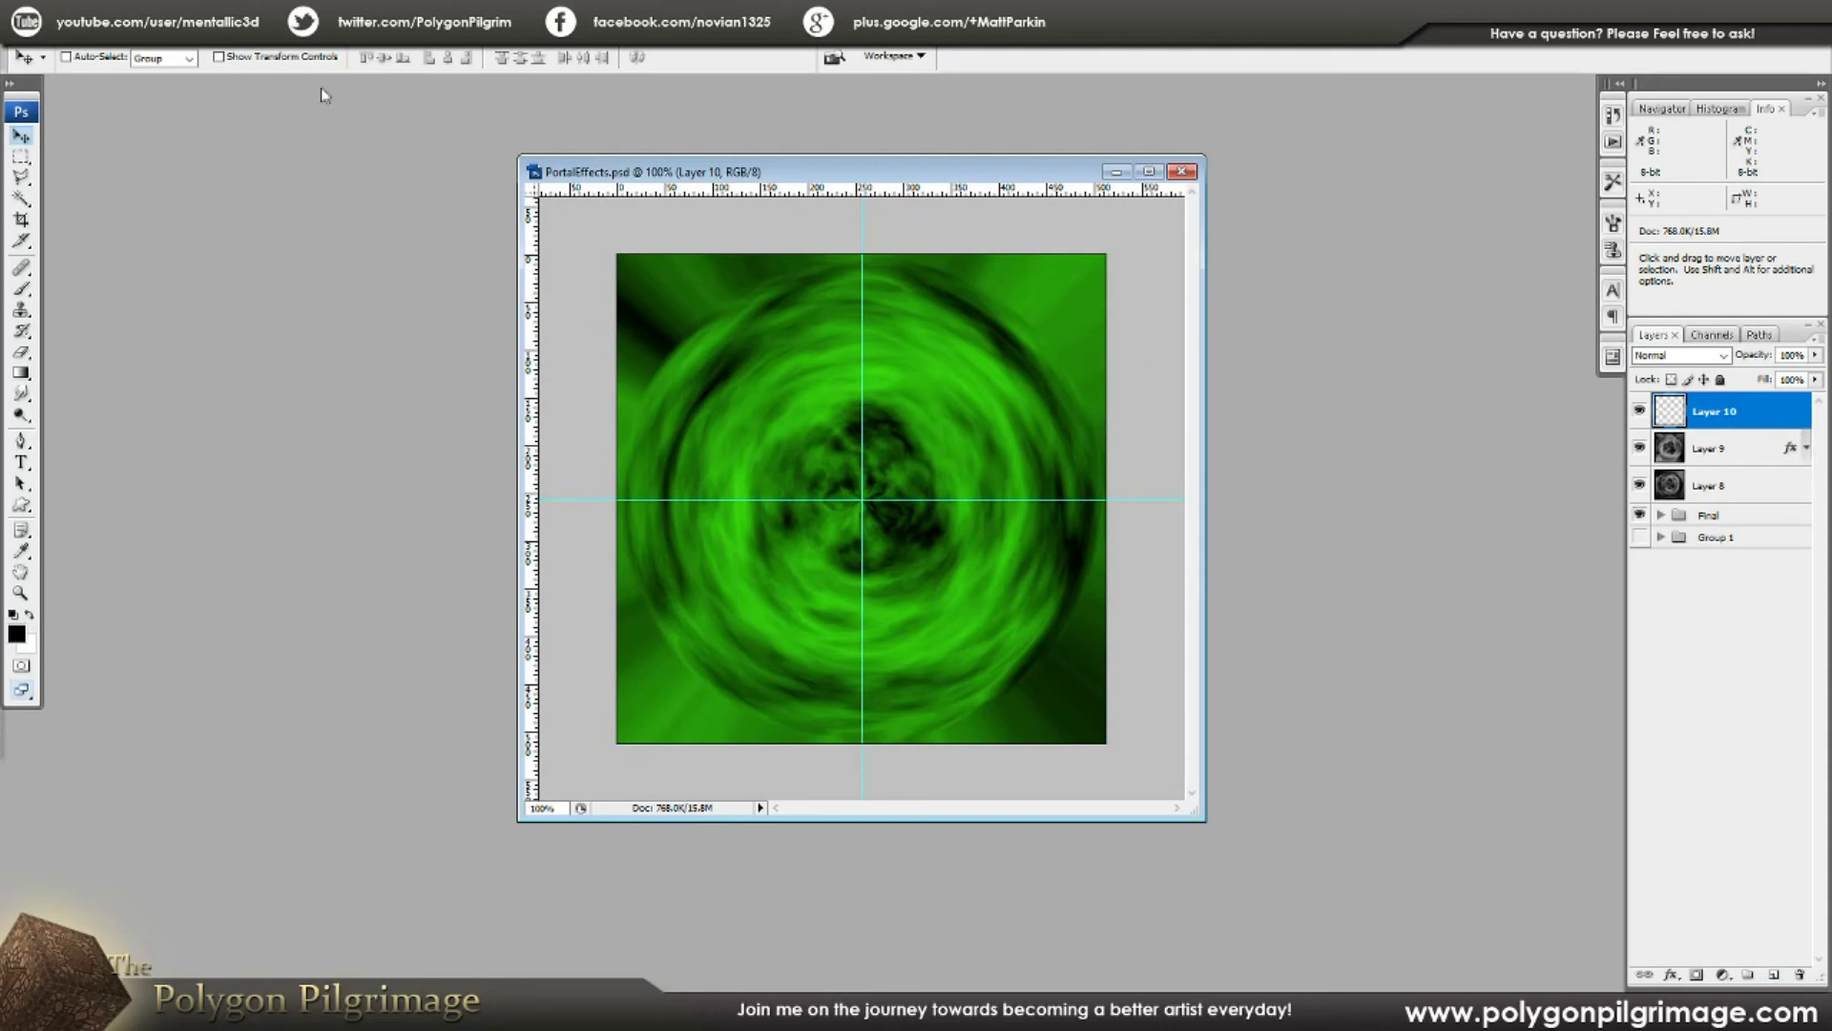
click(218, 34)
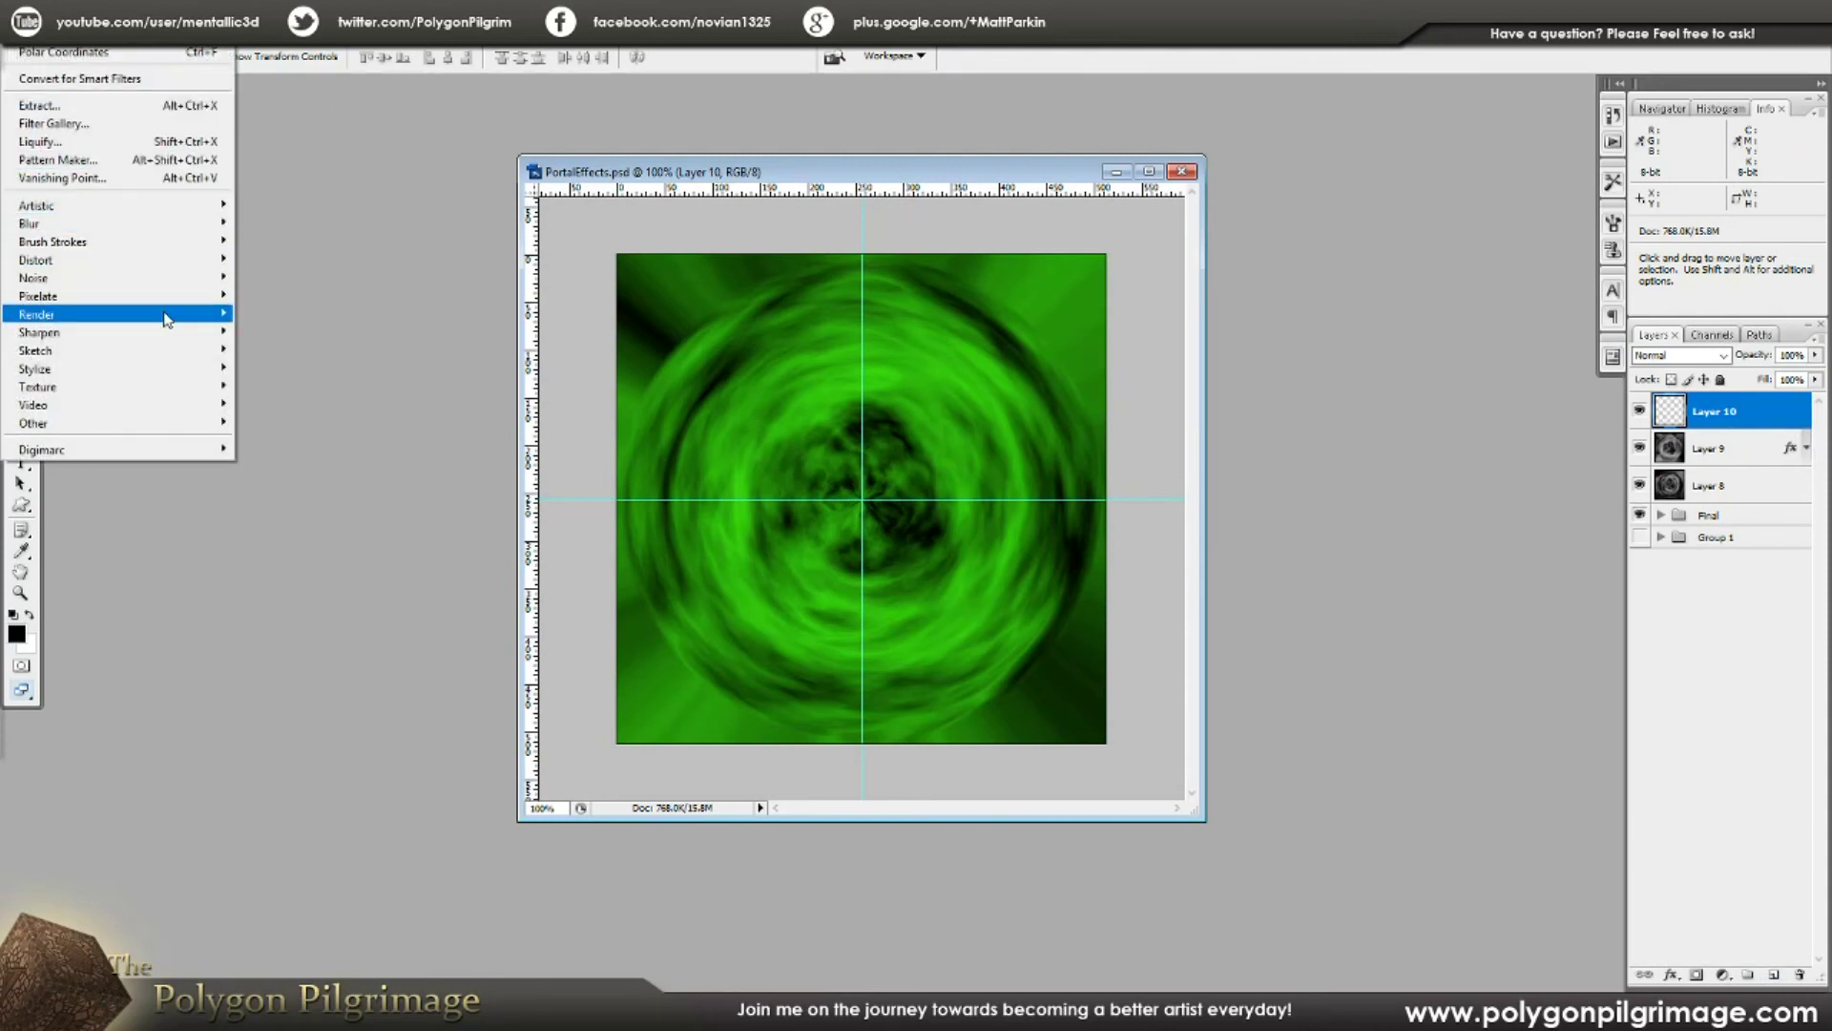
mouse_move(167, 319)
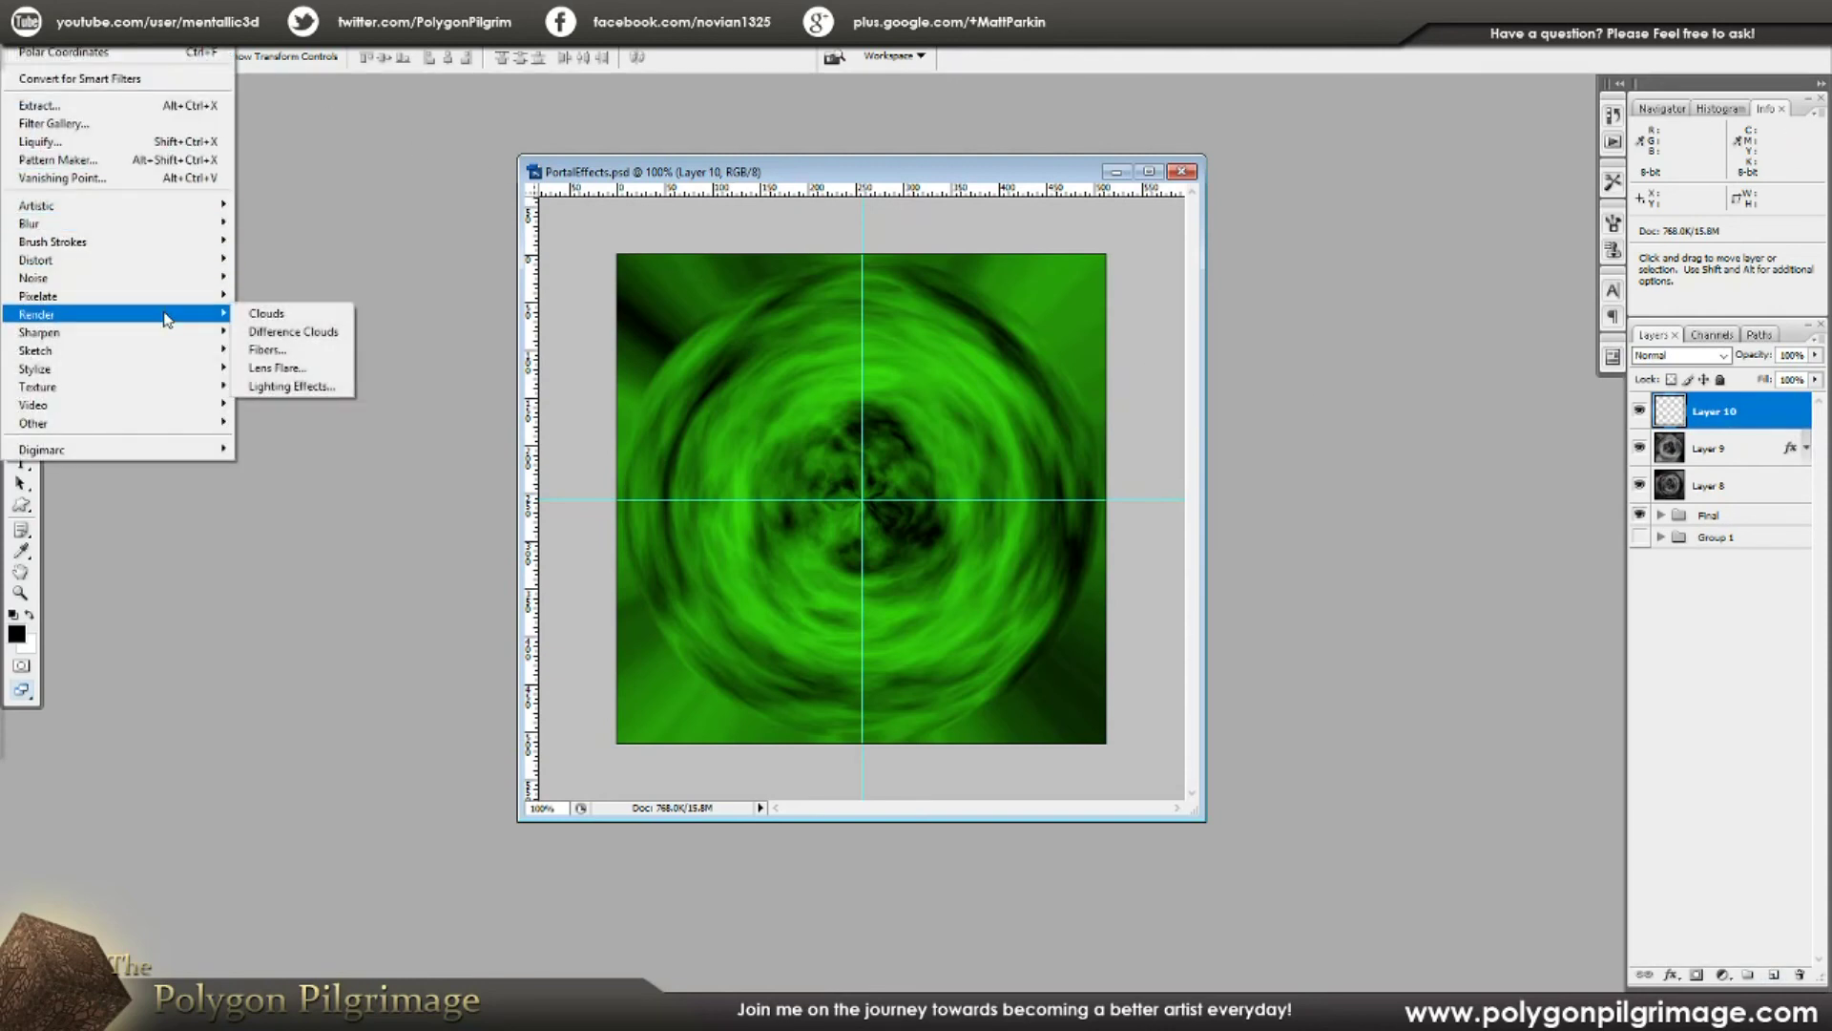
click(272, 350)
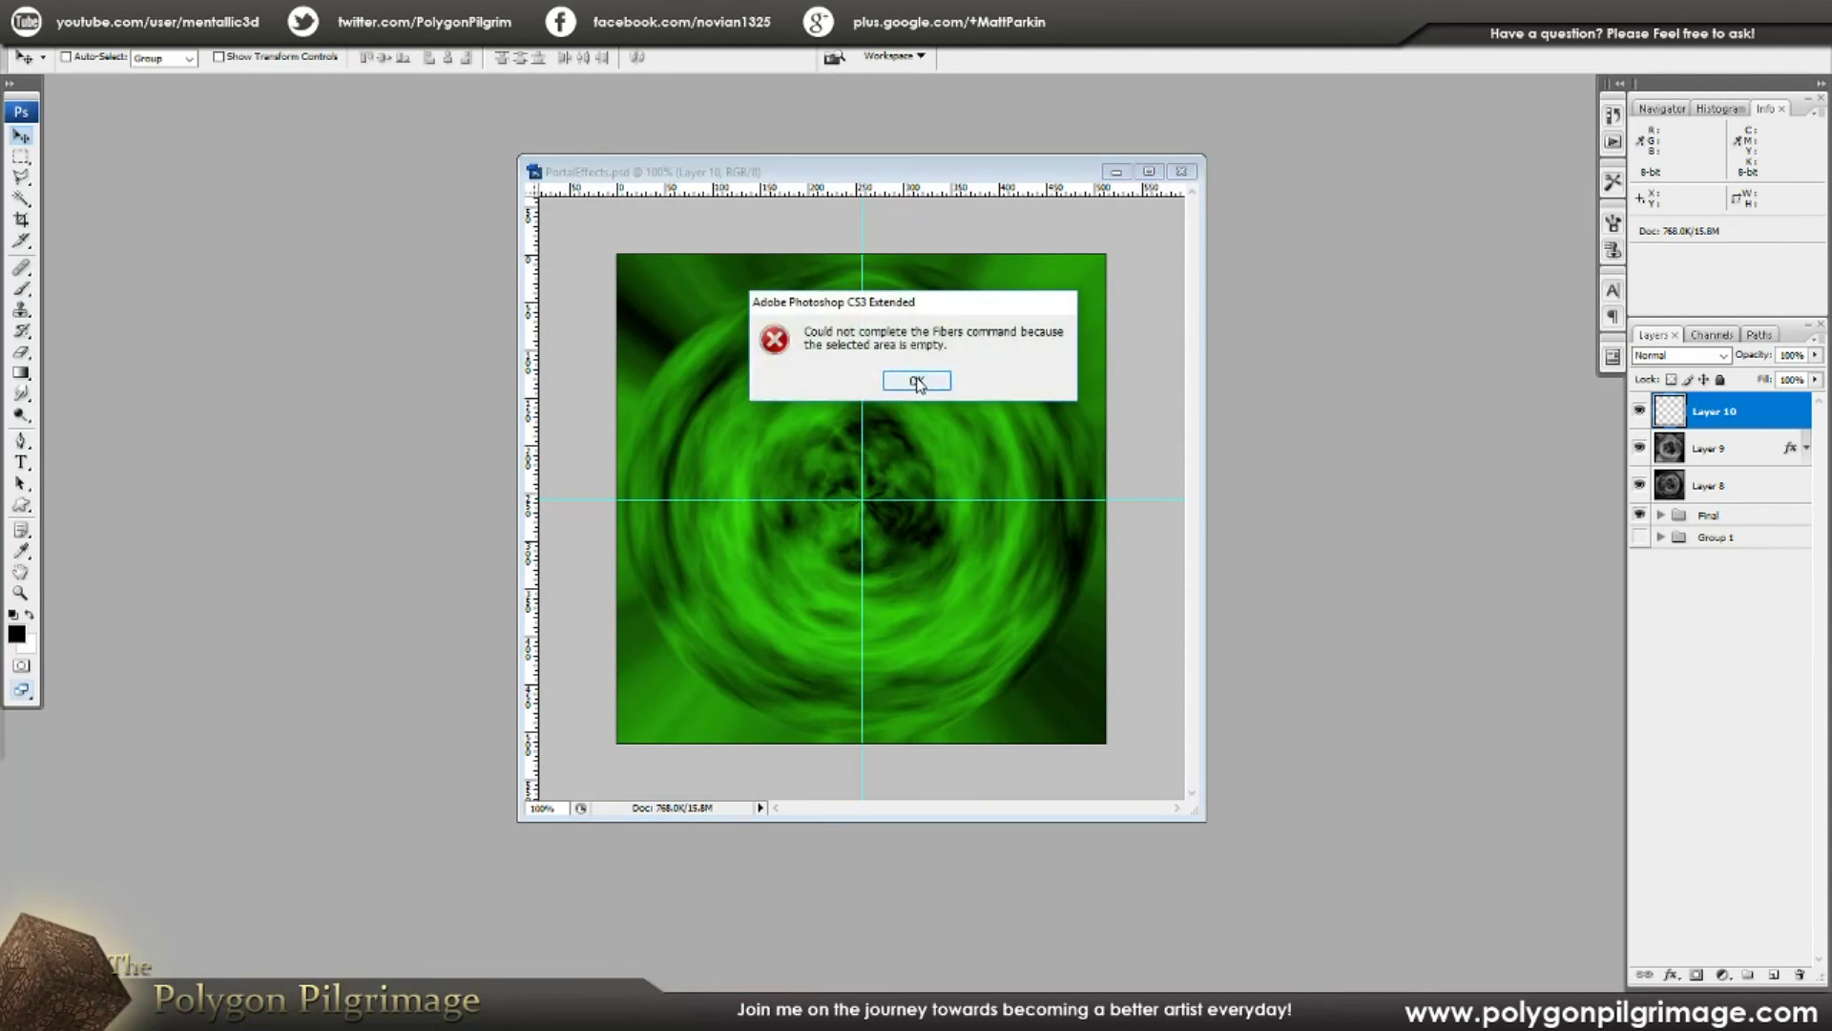
click(916, 380)
Step: Fill the empty Layer 10 with the Clouds render filter
drag(1732, 449, 1732, 420)
click(1718, 412)
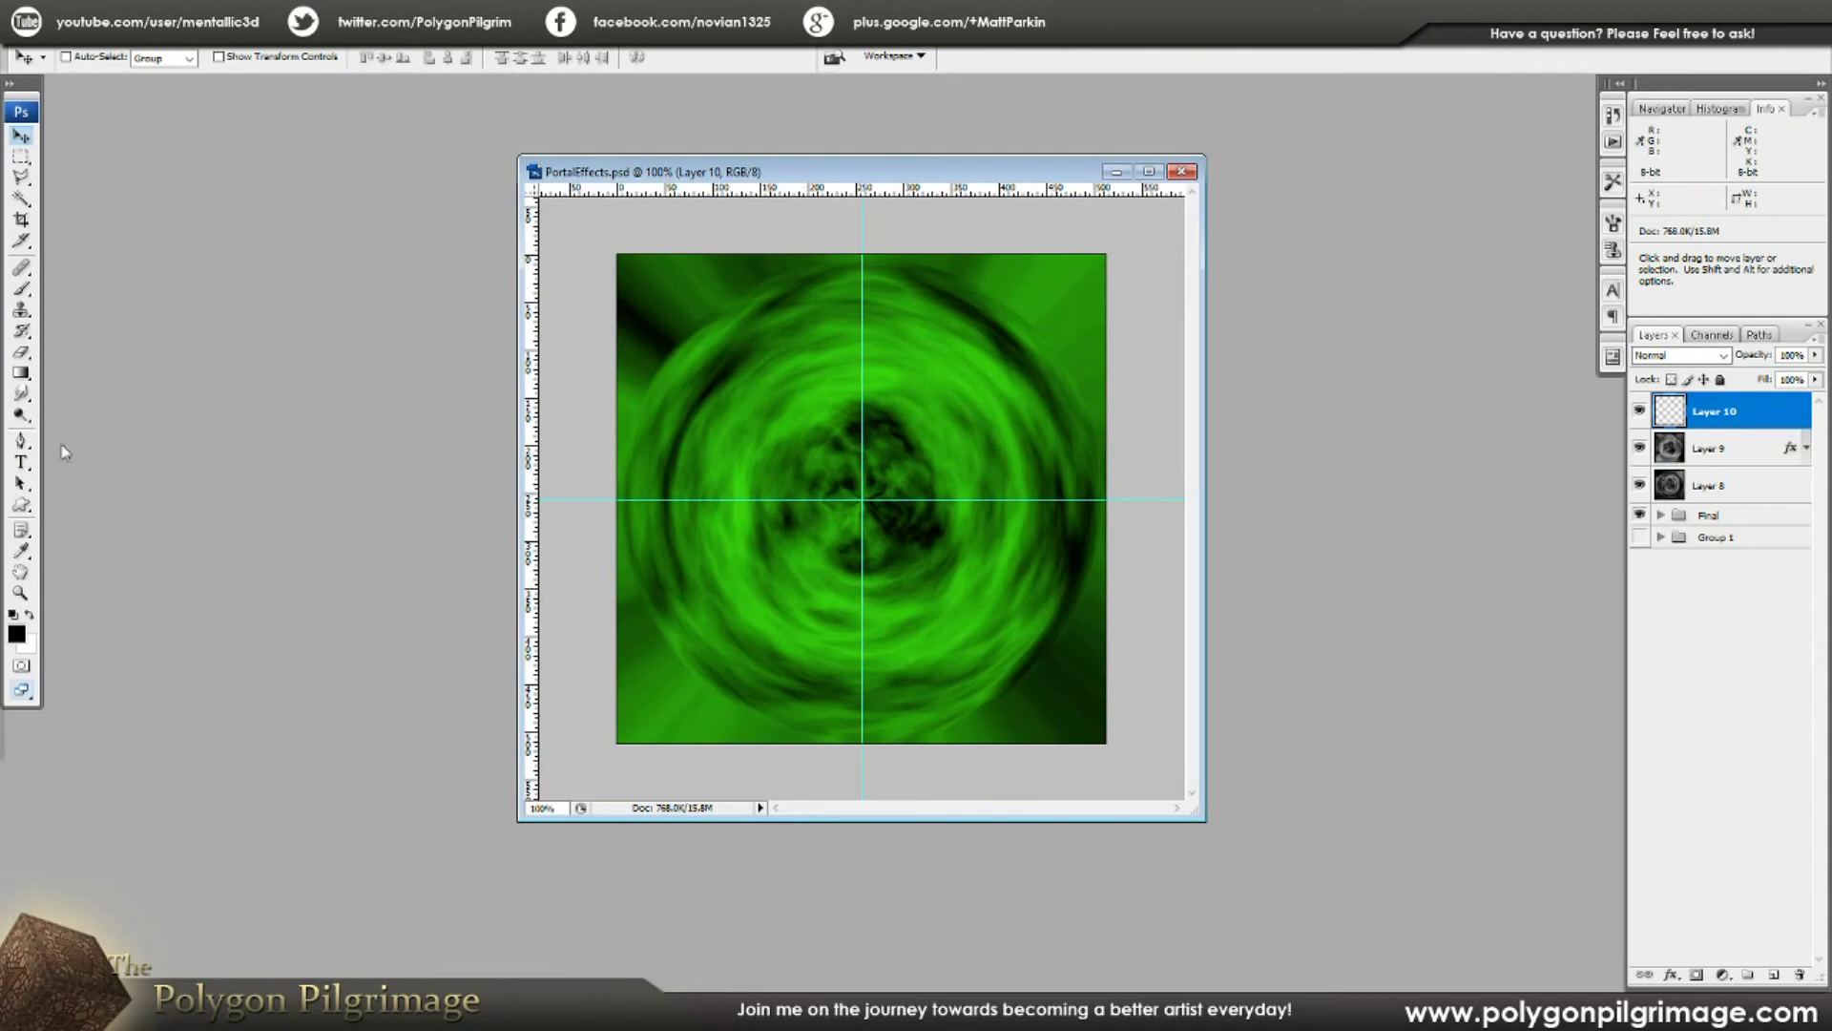
click(199, 34)
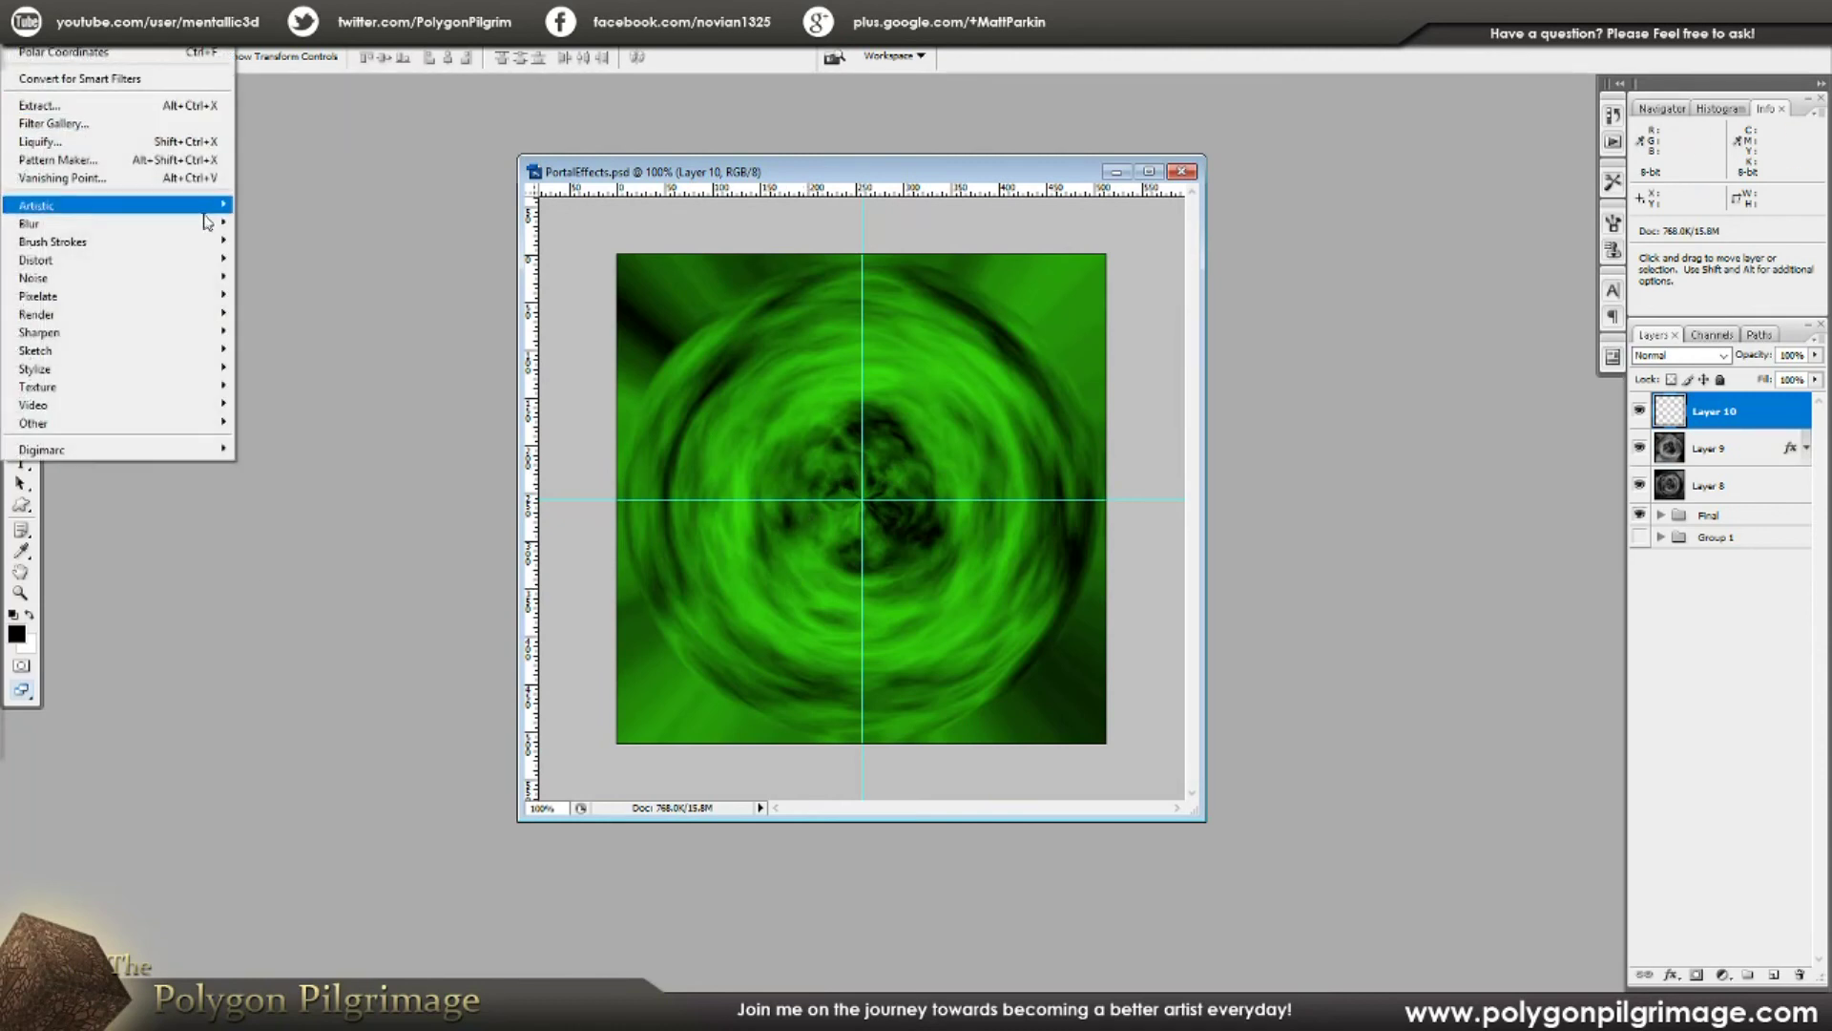
mouse_move(205, 314)
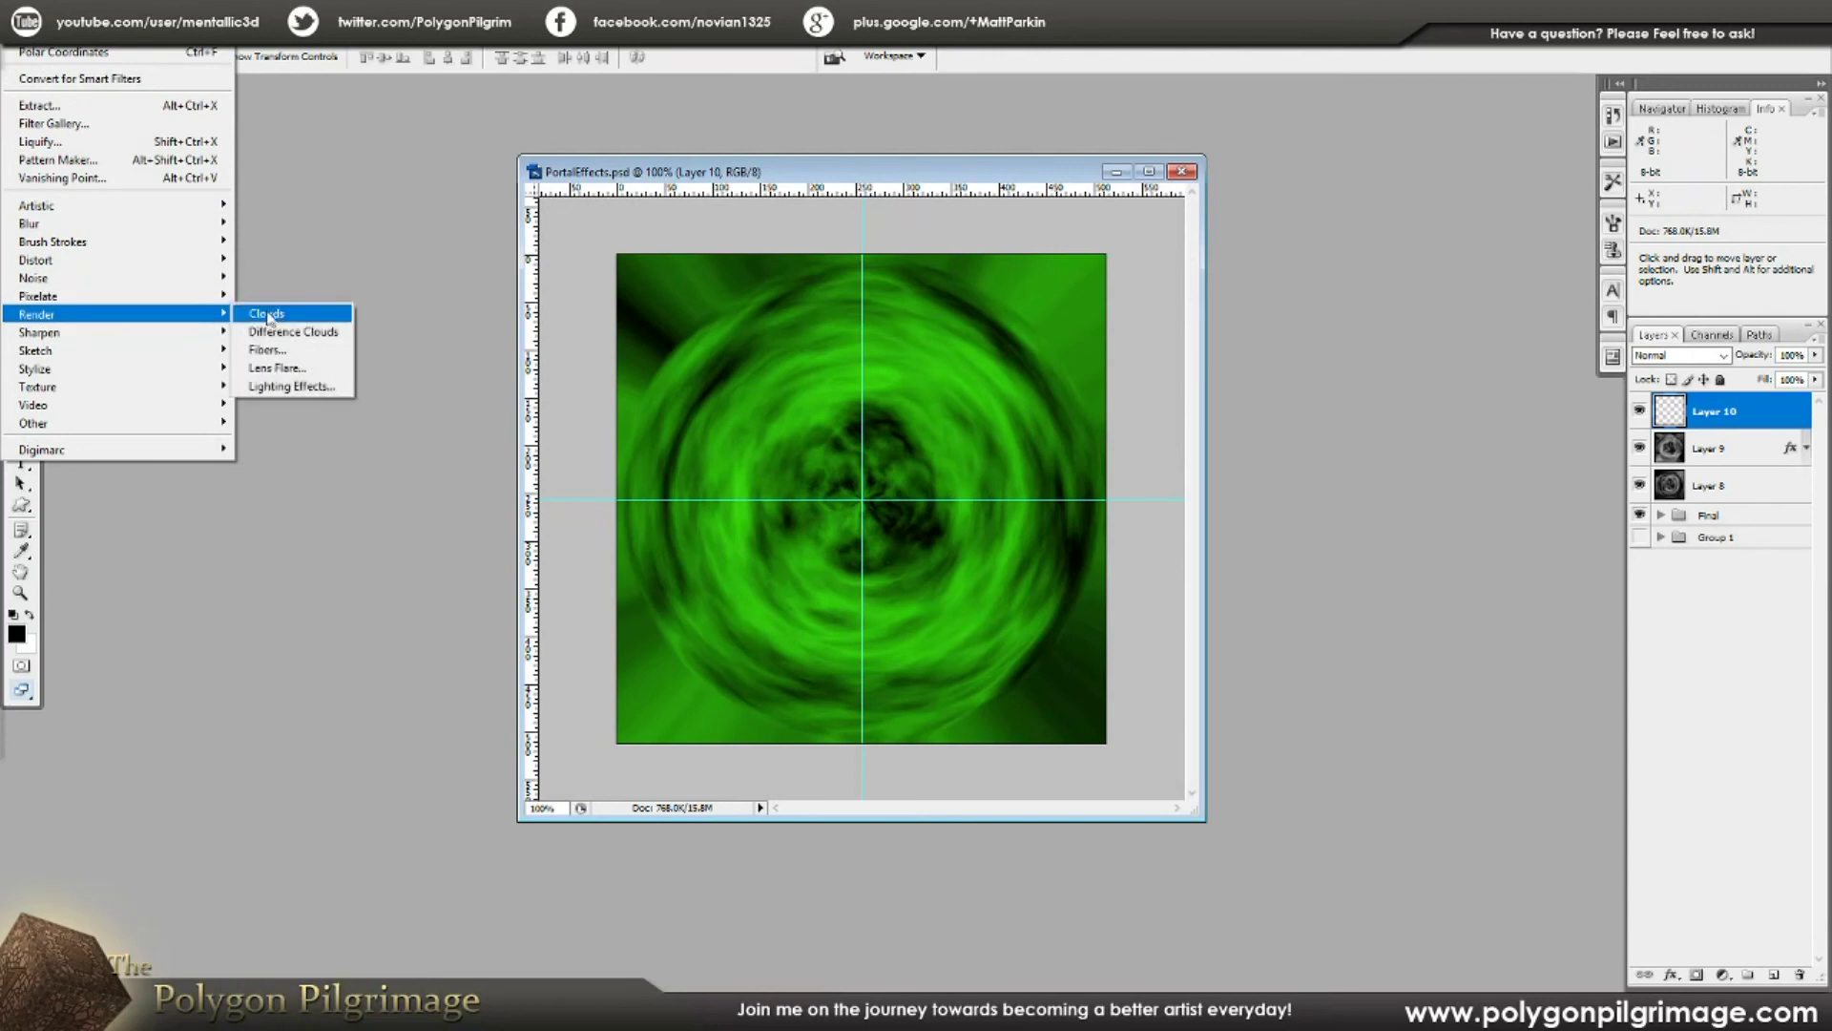
click(275, 317)
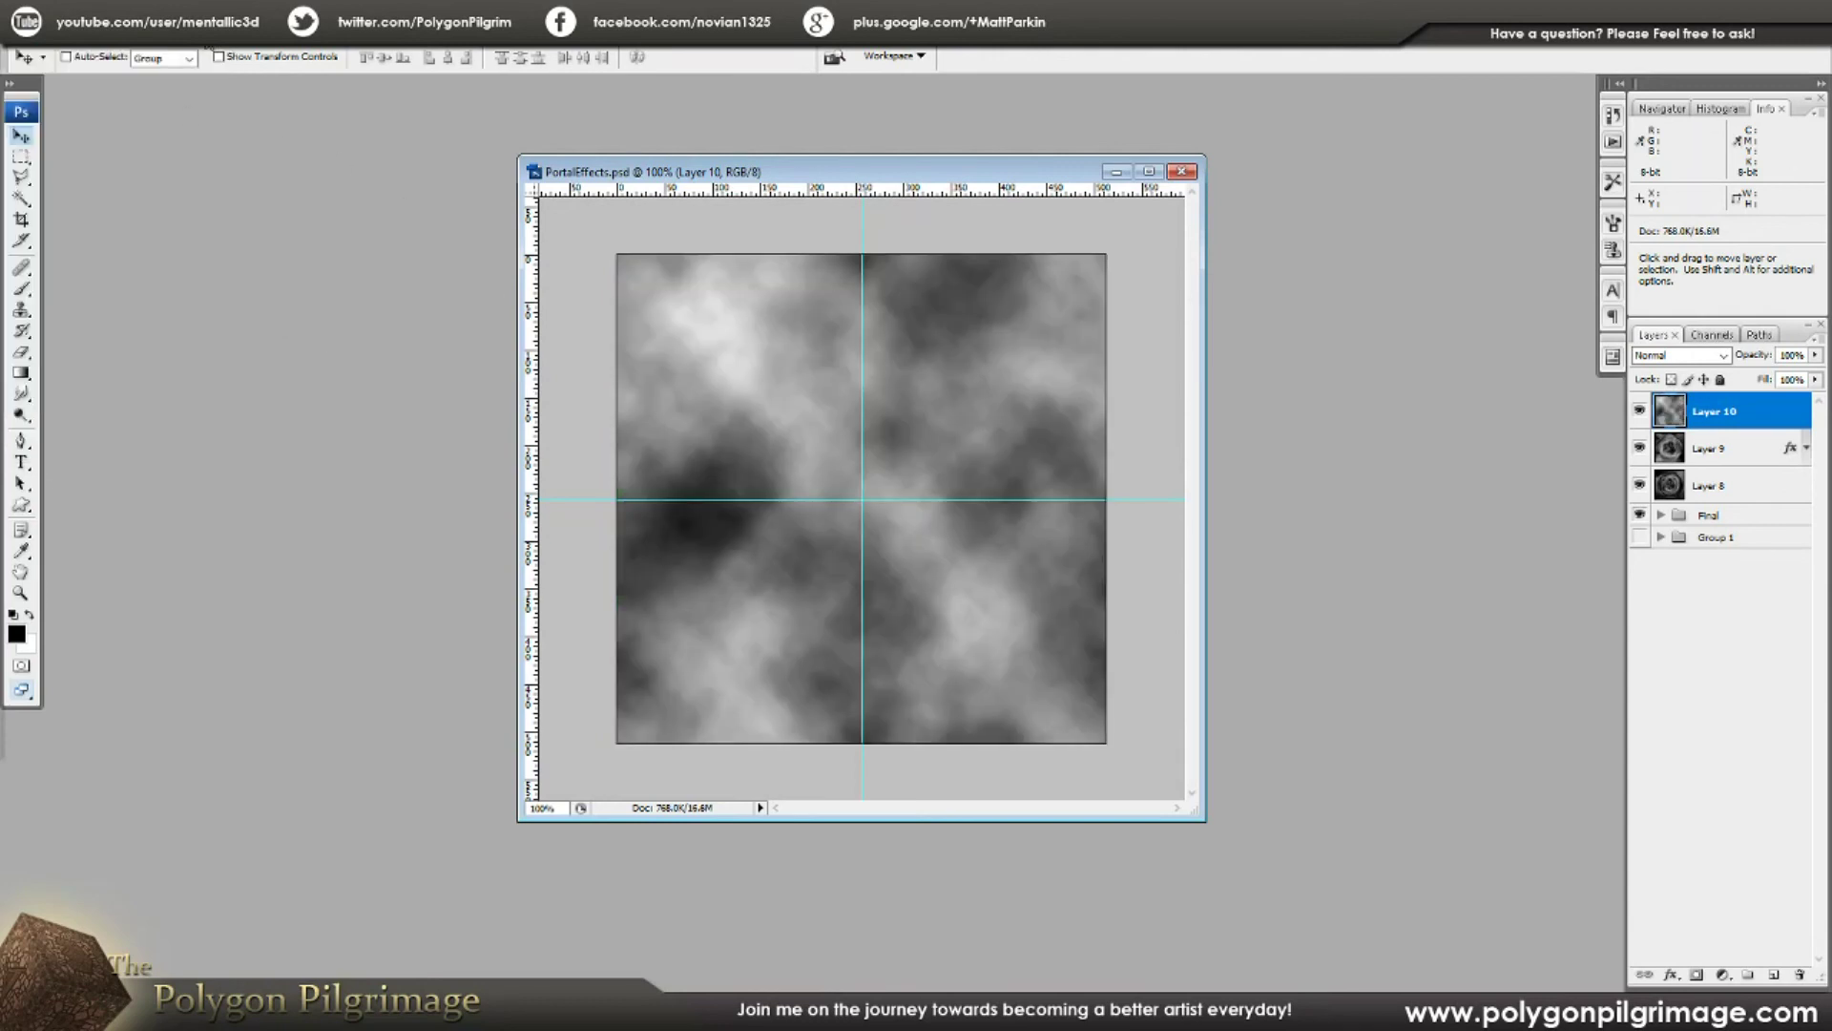
Step: Apply the Fibers filter to Layer 10 with a variance of 16 and a strength of 4
click(199, 35)
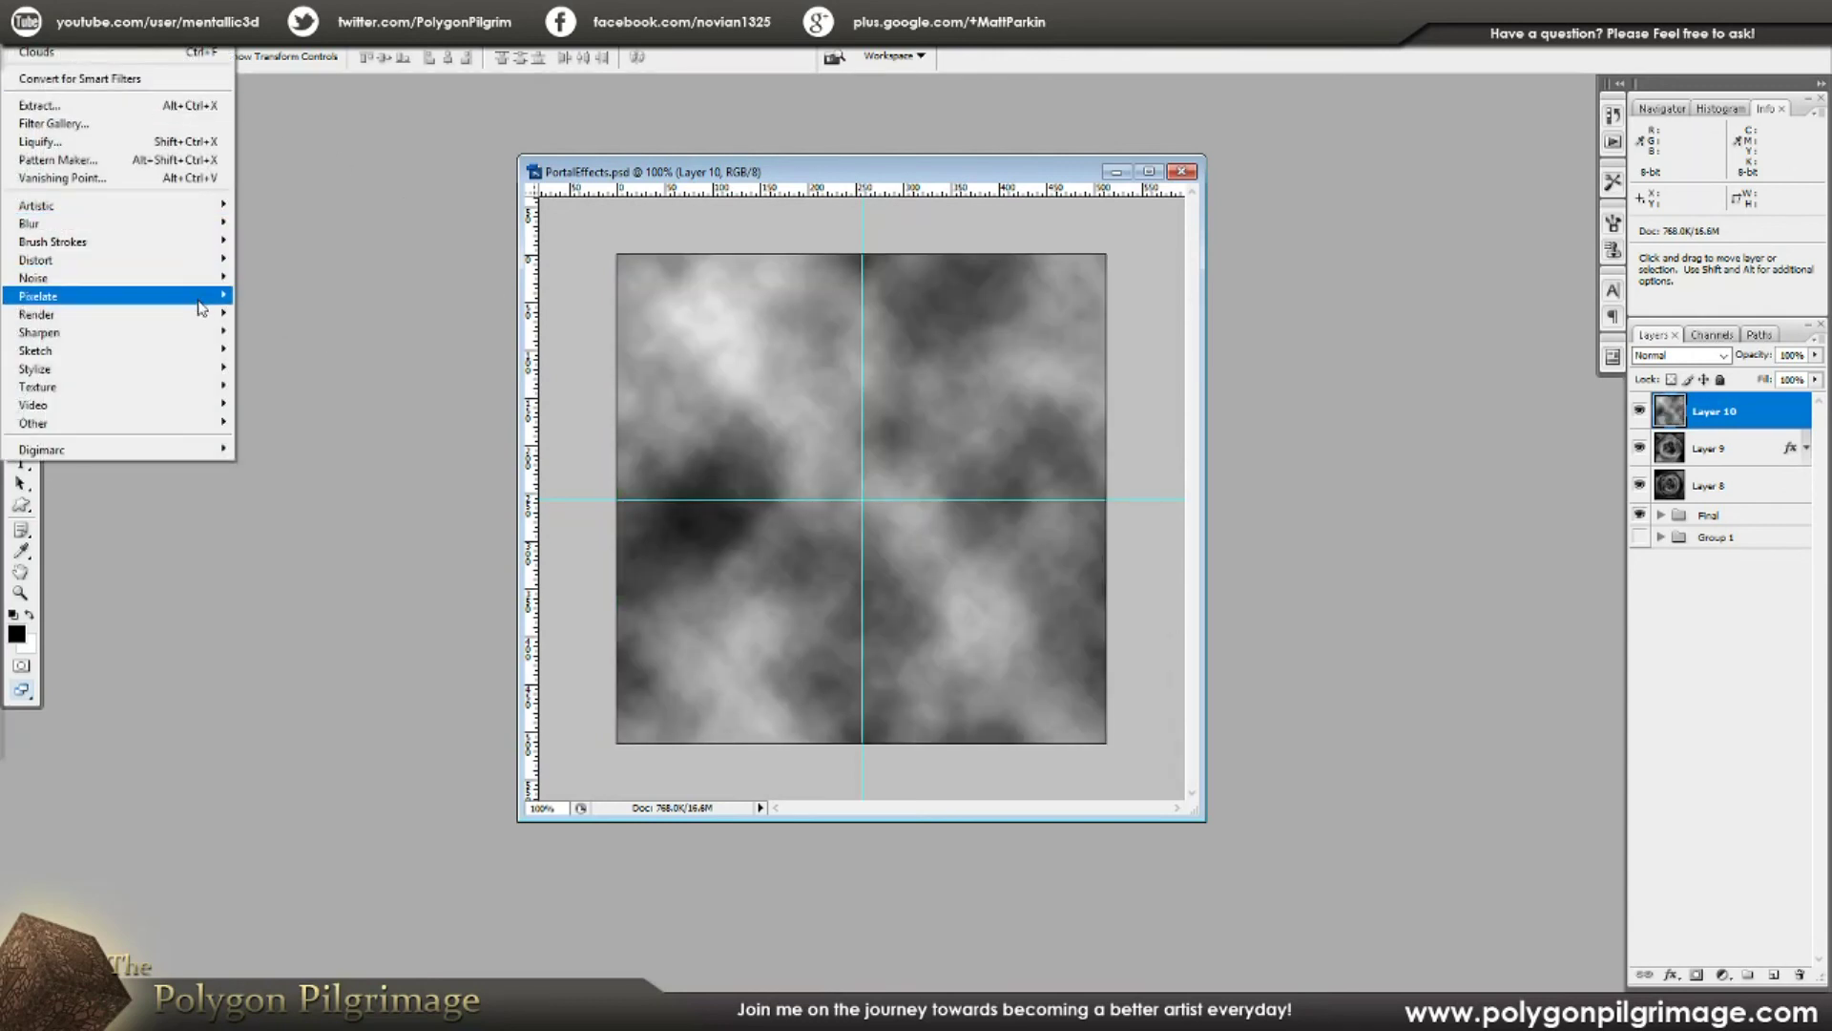
mouse_move(197, 318)
click(287, 349)
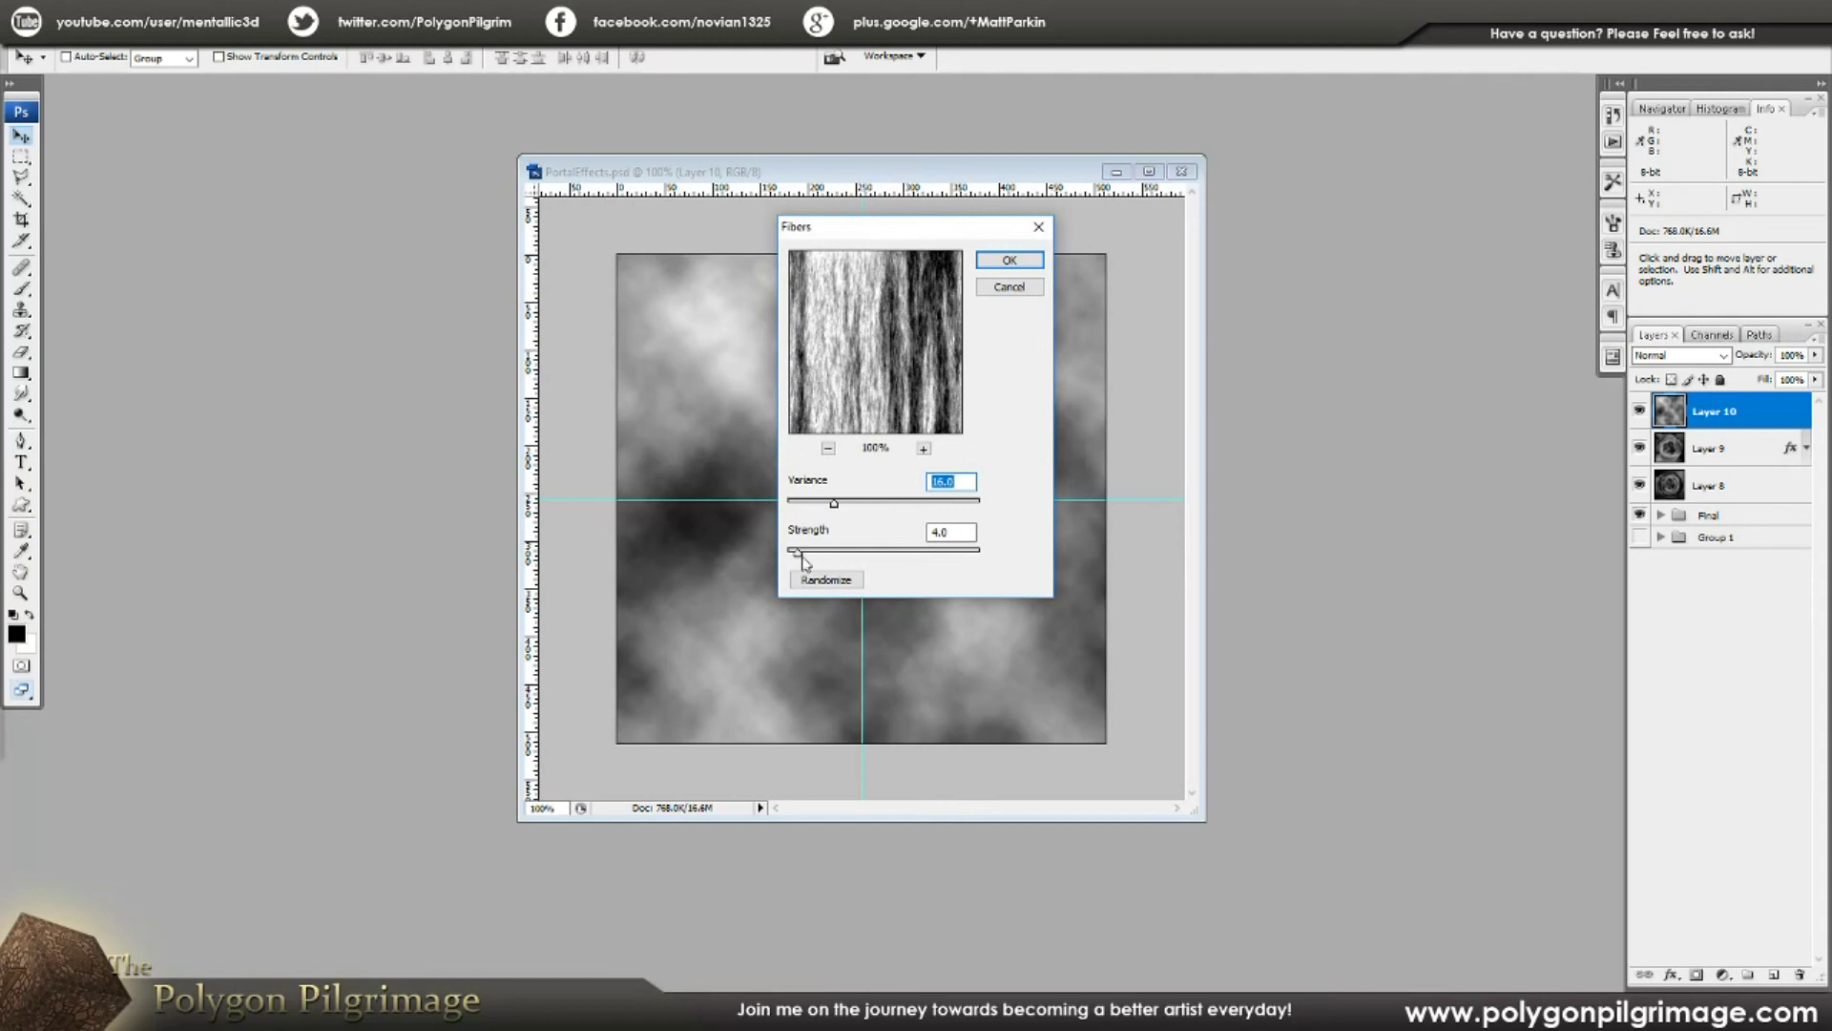
click(1010, 262)
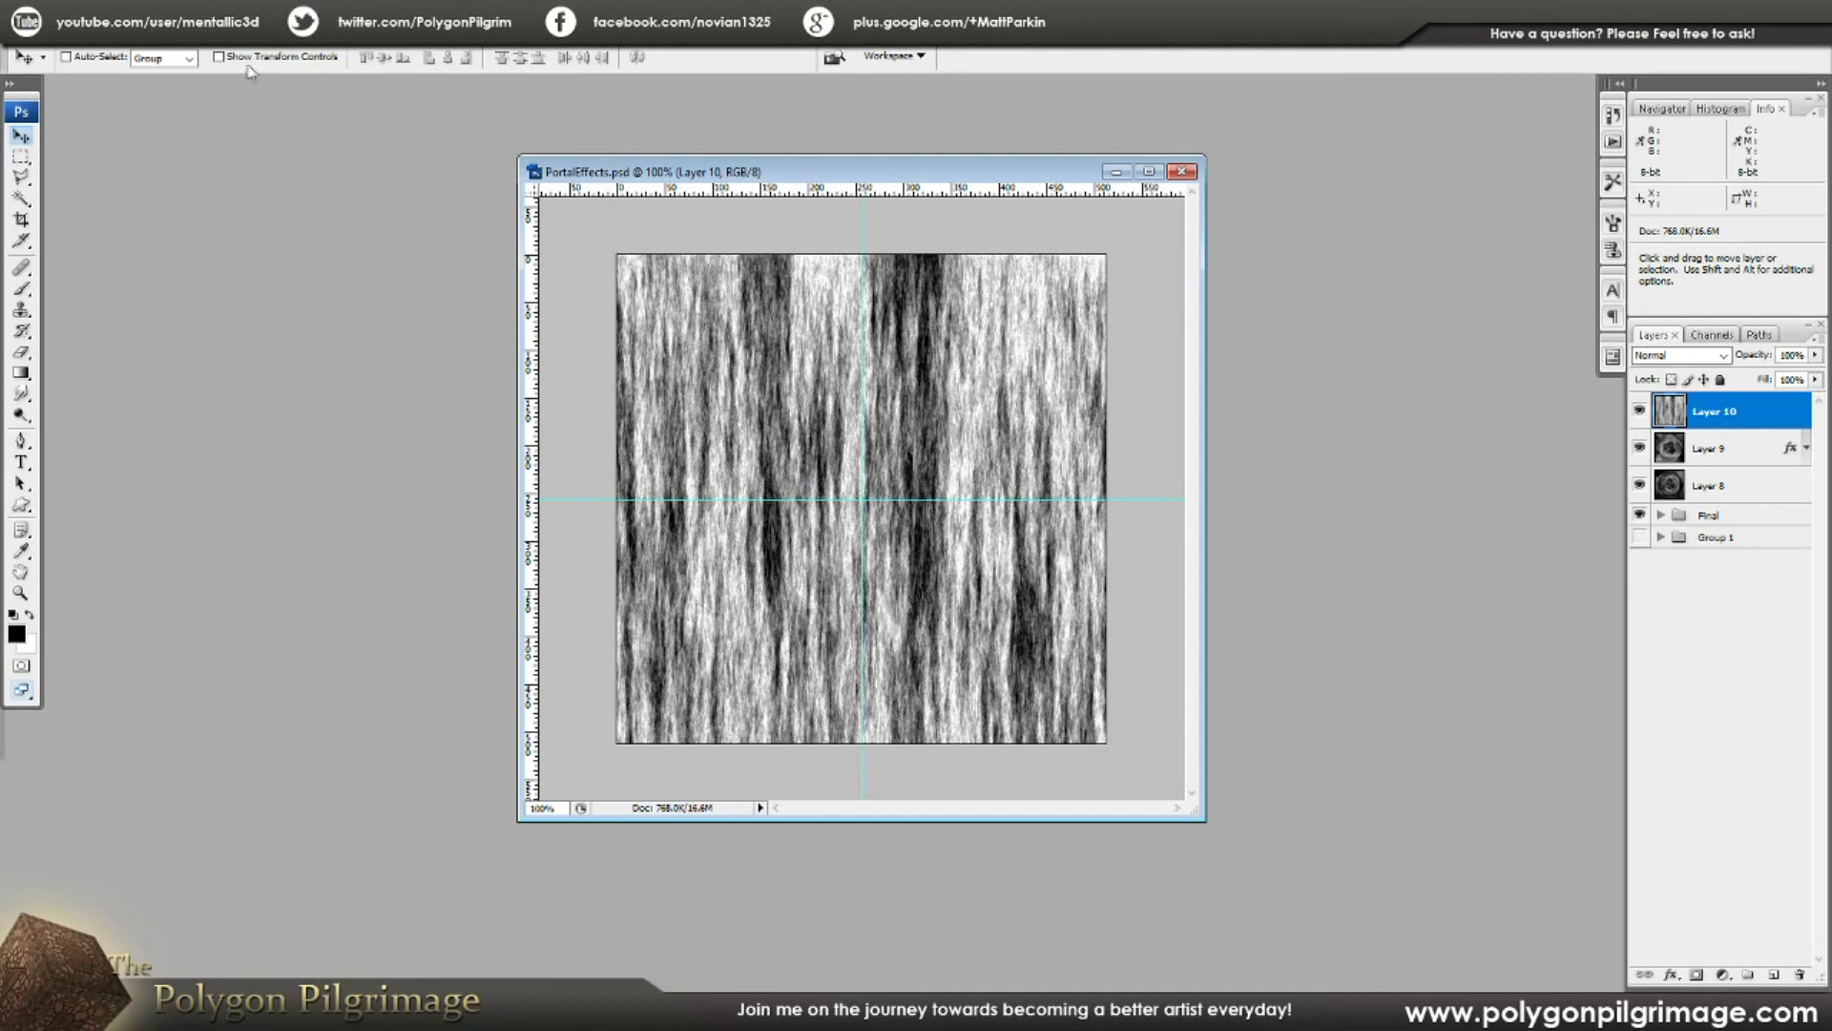
Step: Distort the fibers on Layer 10 with the Twirl filter at an angle of about 550 degrees
click(213, 35)
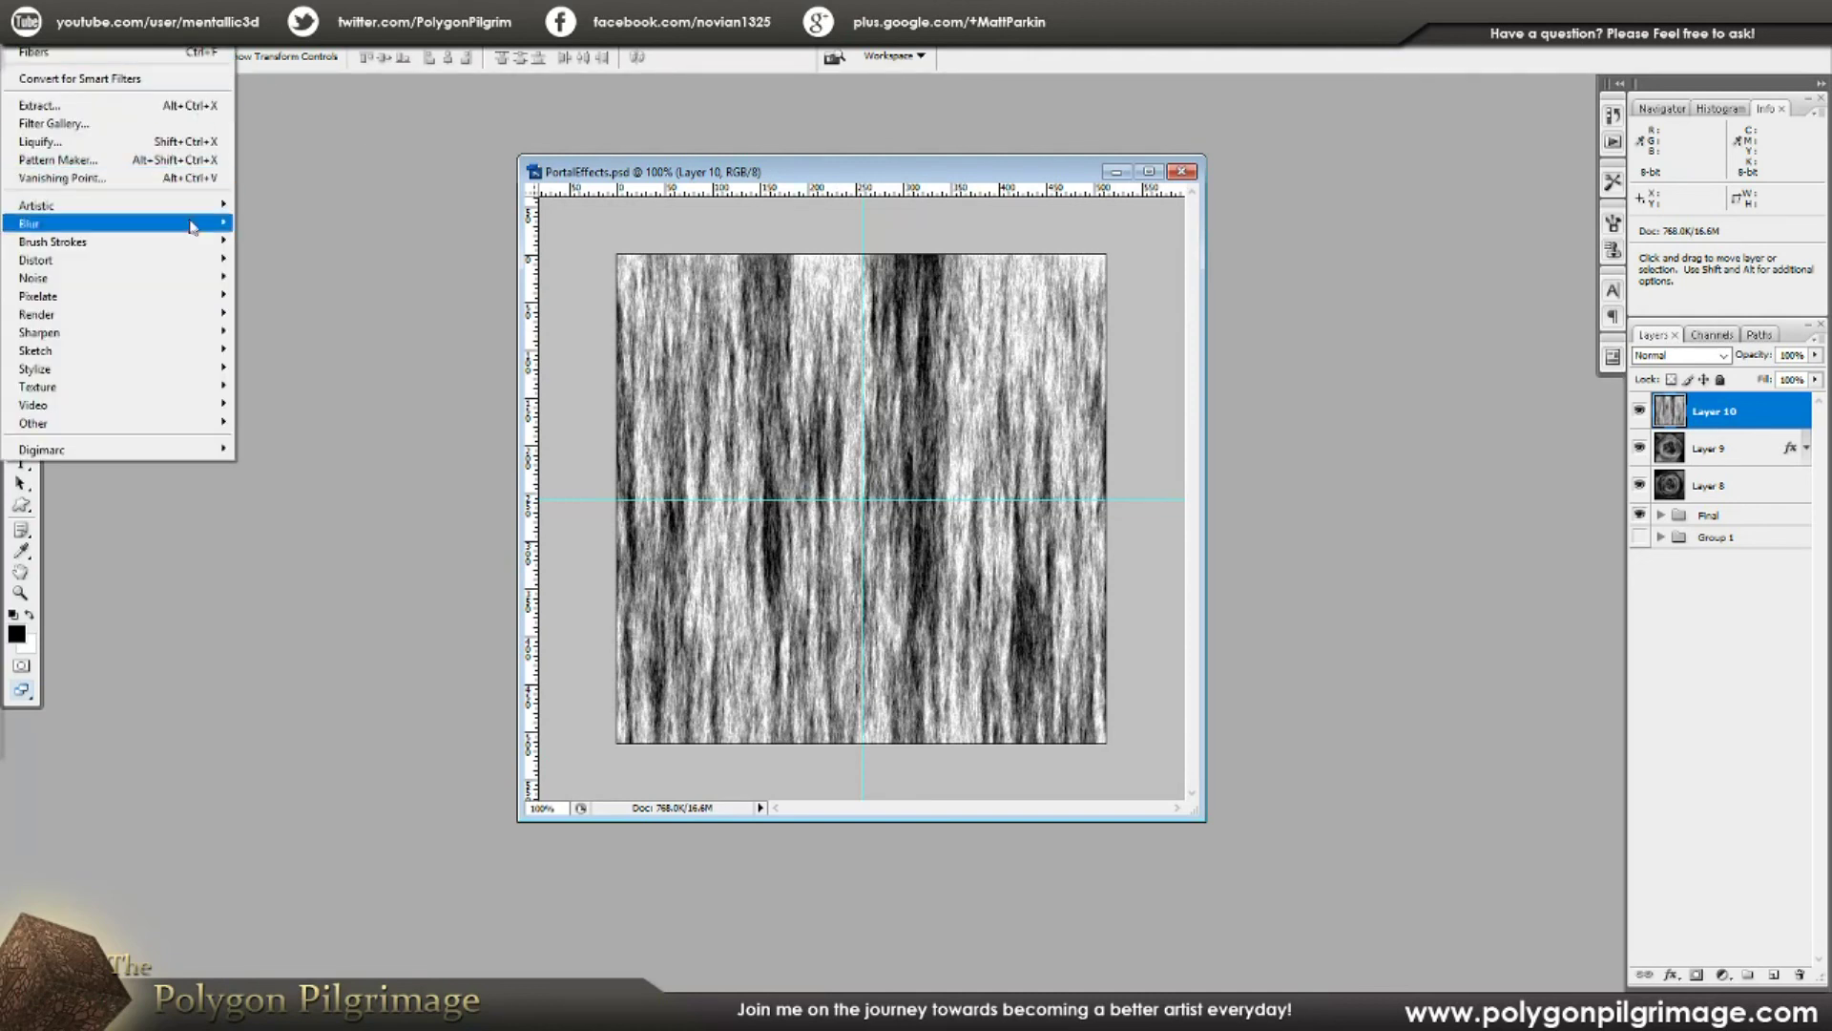
mouse_move(191, 266)
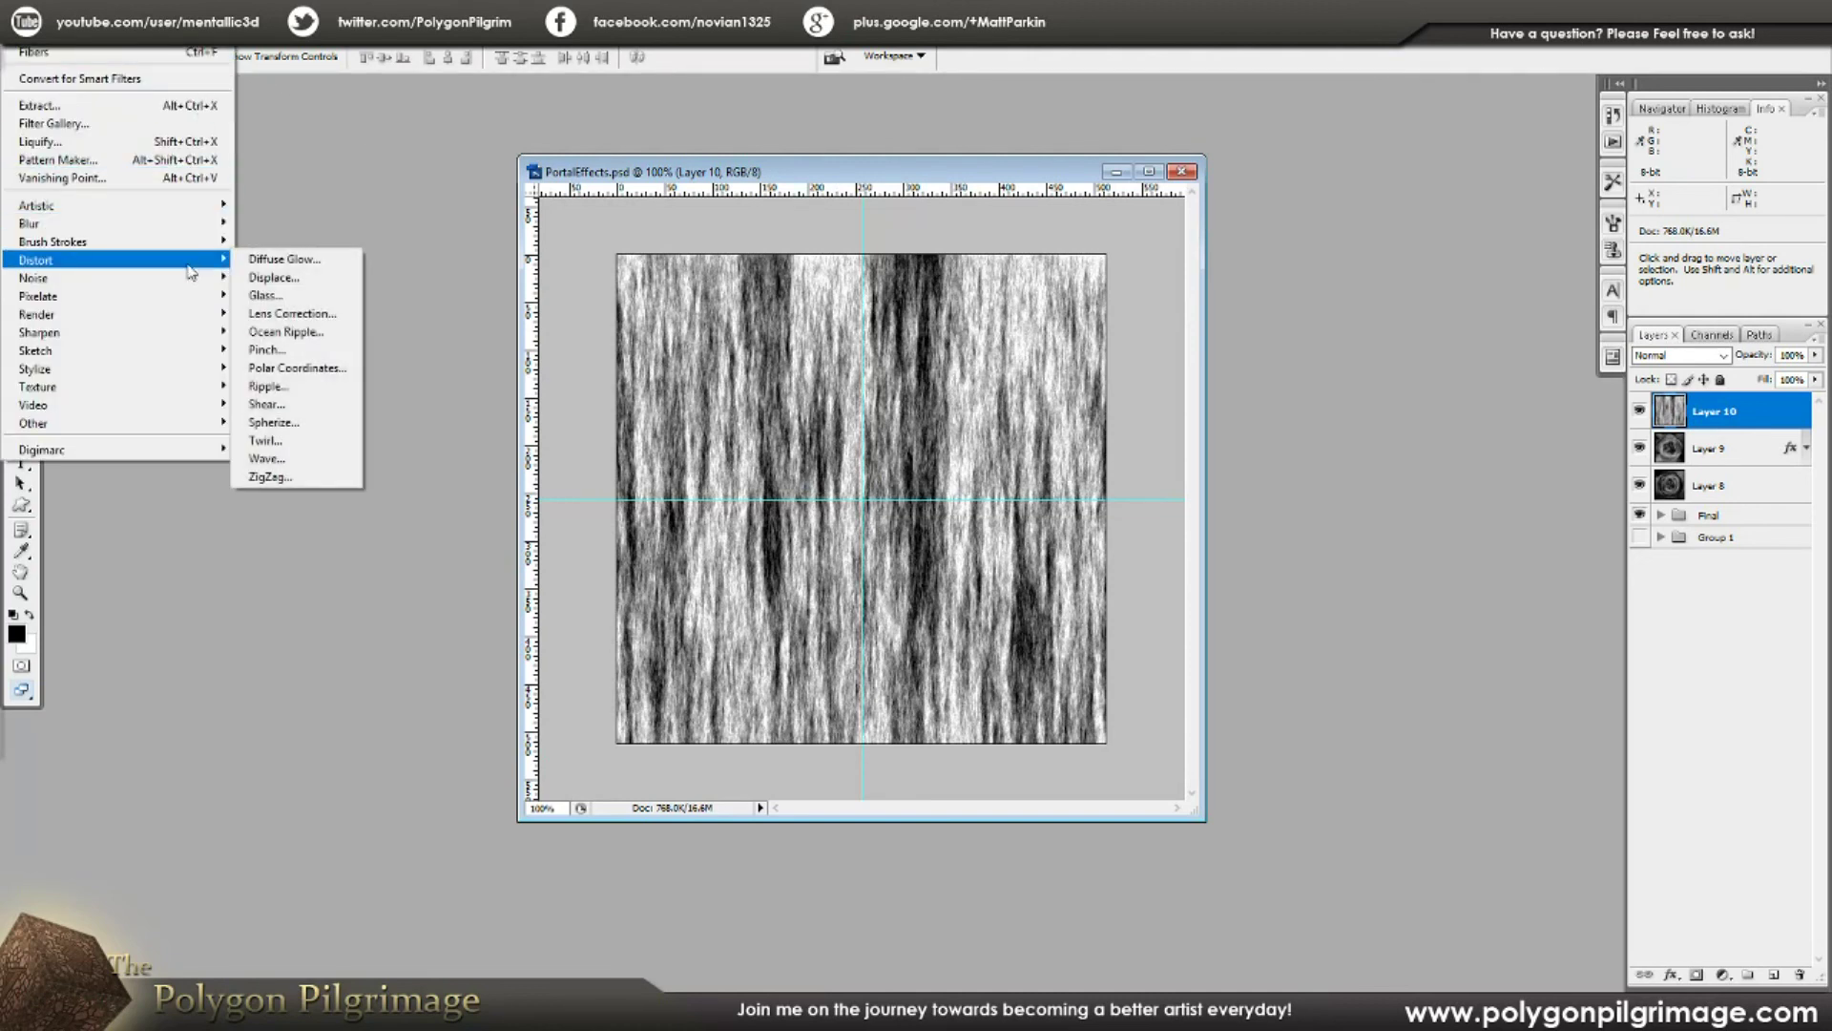
click(272, 440)
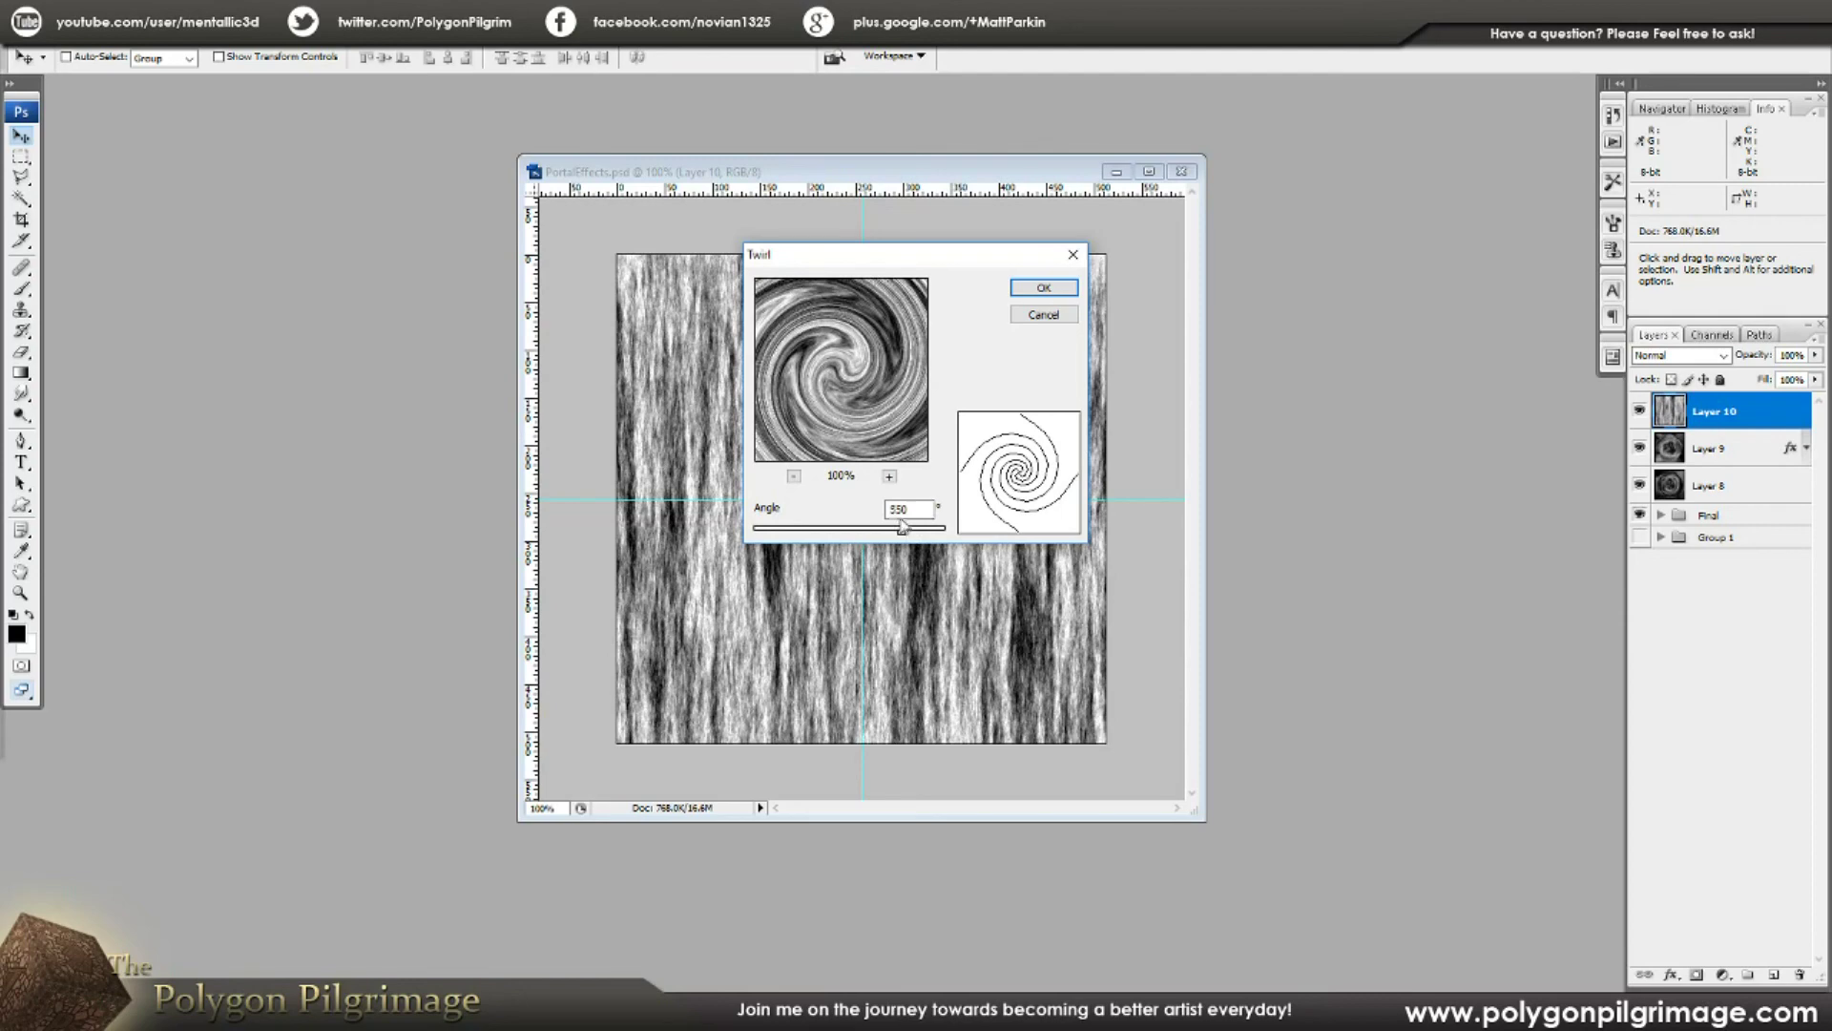
click(1043, 288)
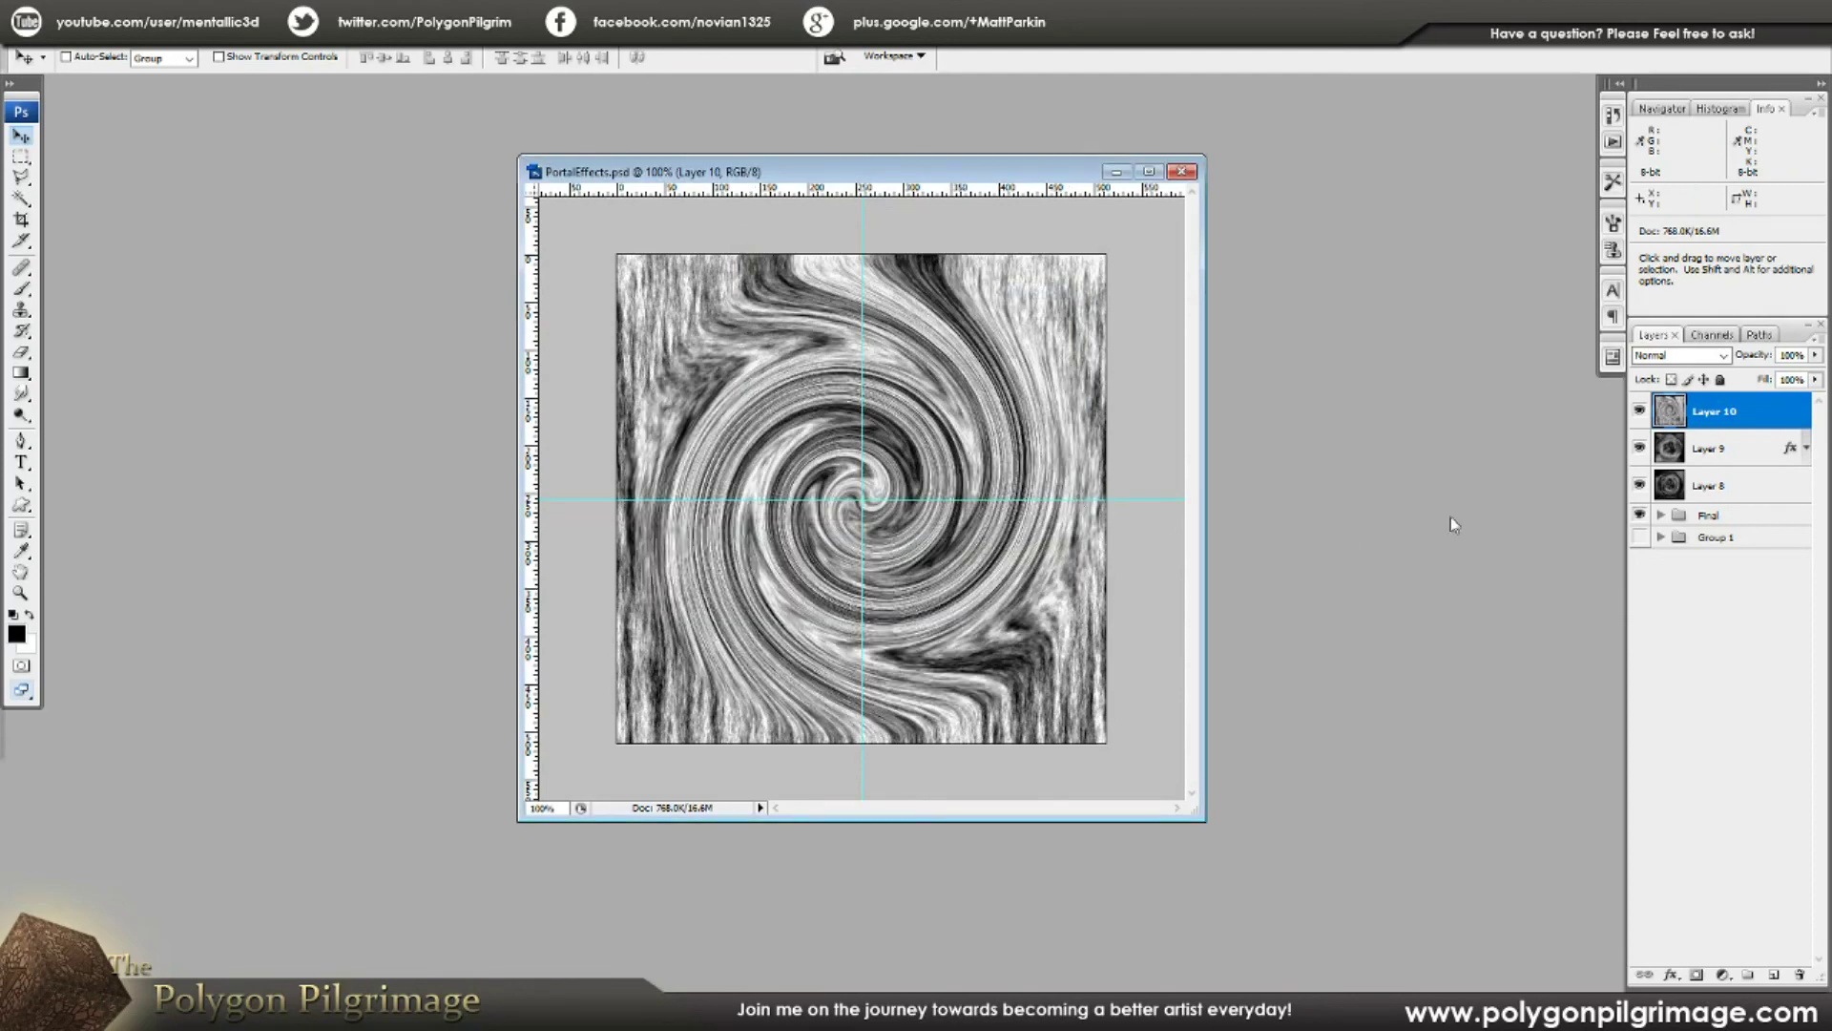
Step: Set Layer 10's blend mode to Multiply and lower its opacity to about 28%
click(1717, 355)
click(1700, 427)
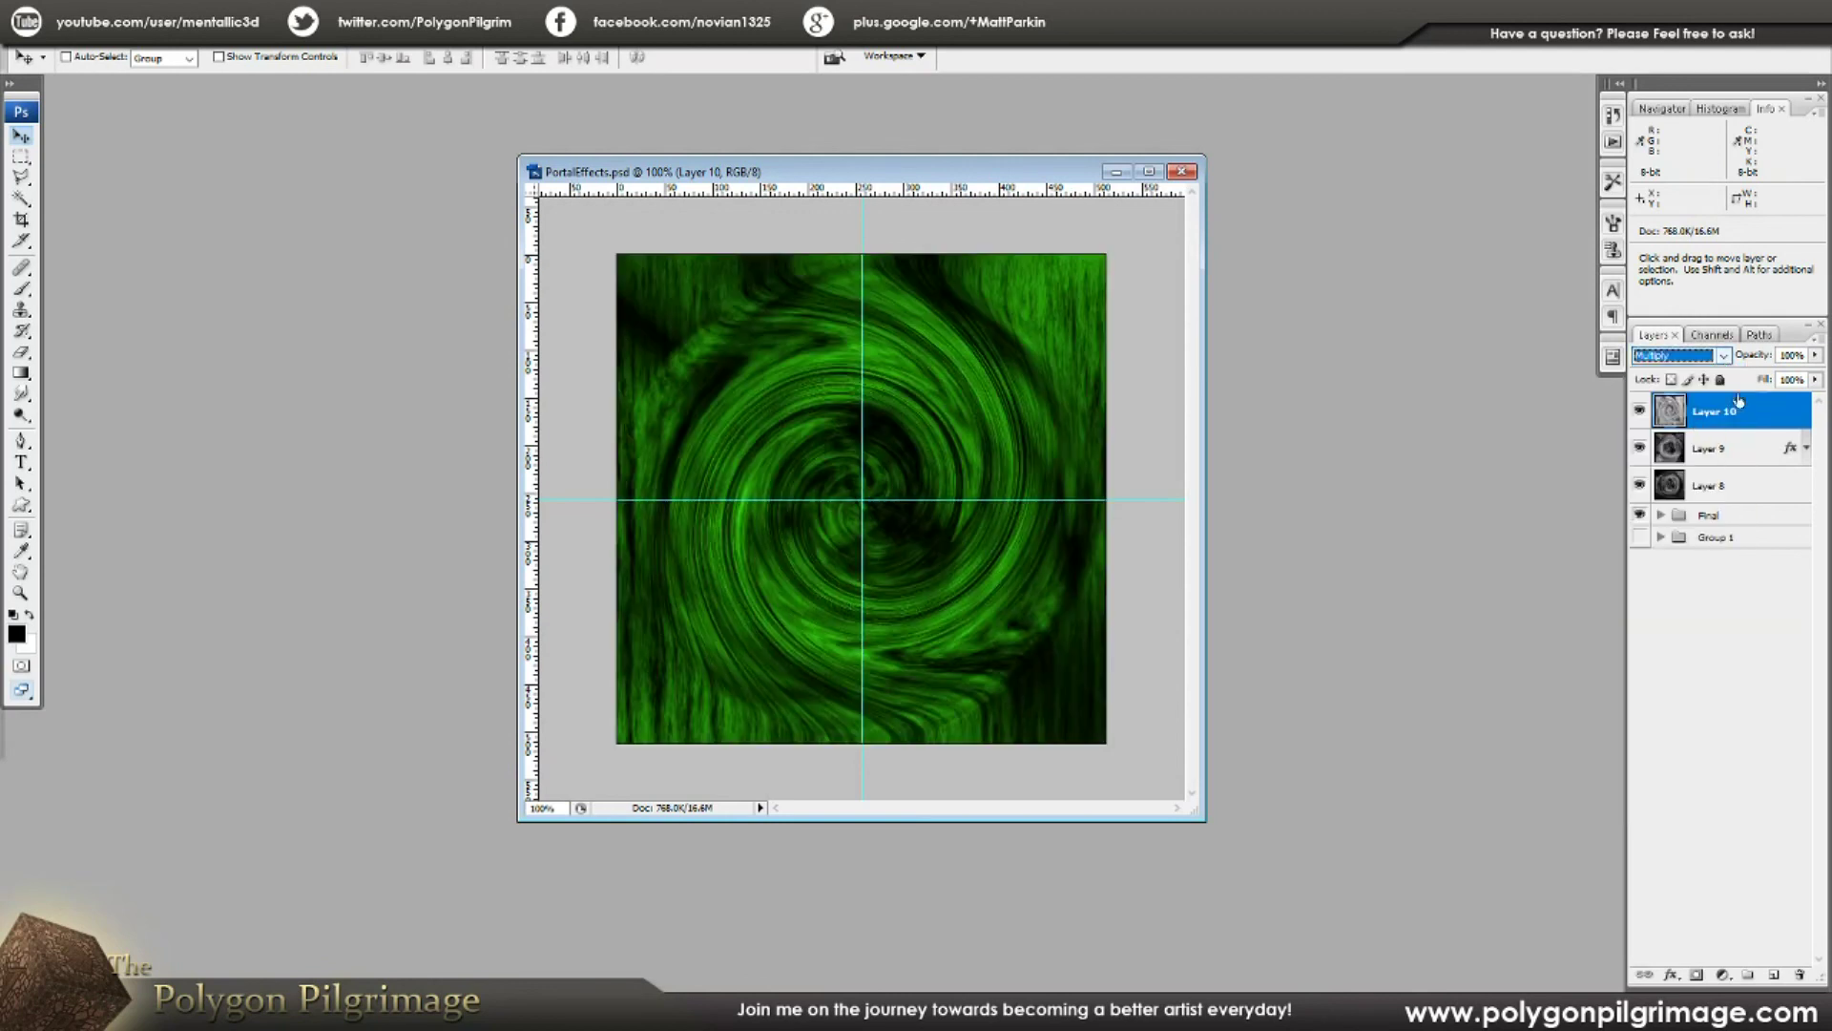
click(1815, 355)
drag(1814, 381, 1751, 382)
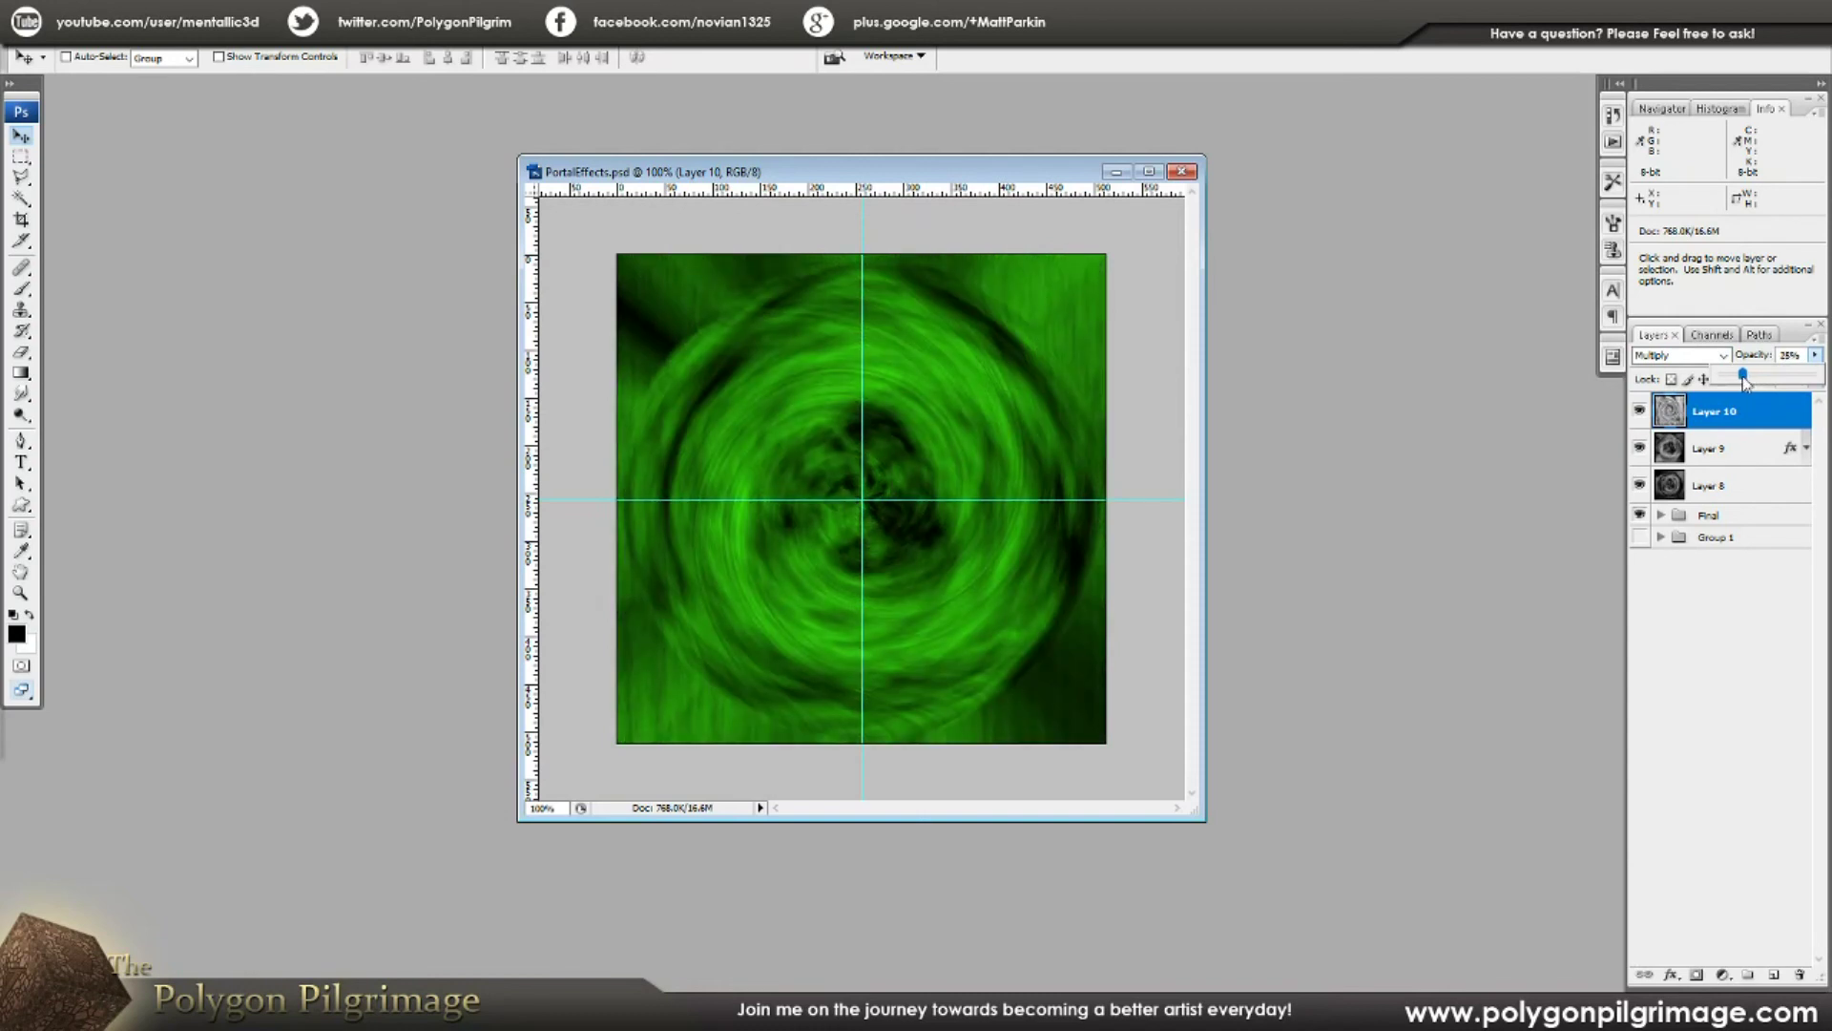
click(1704, 630)
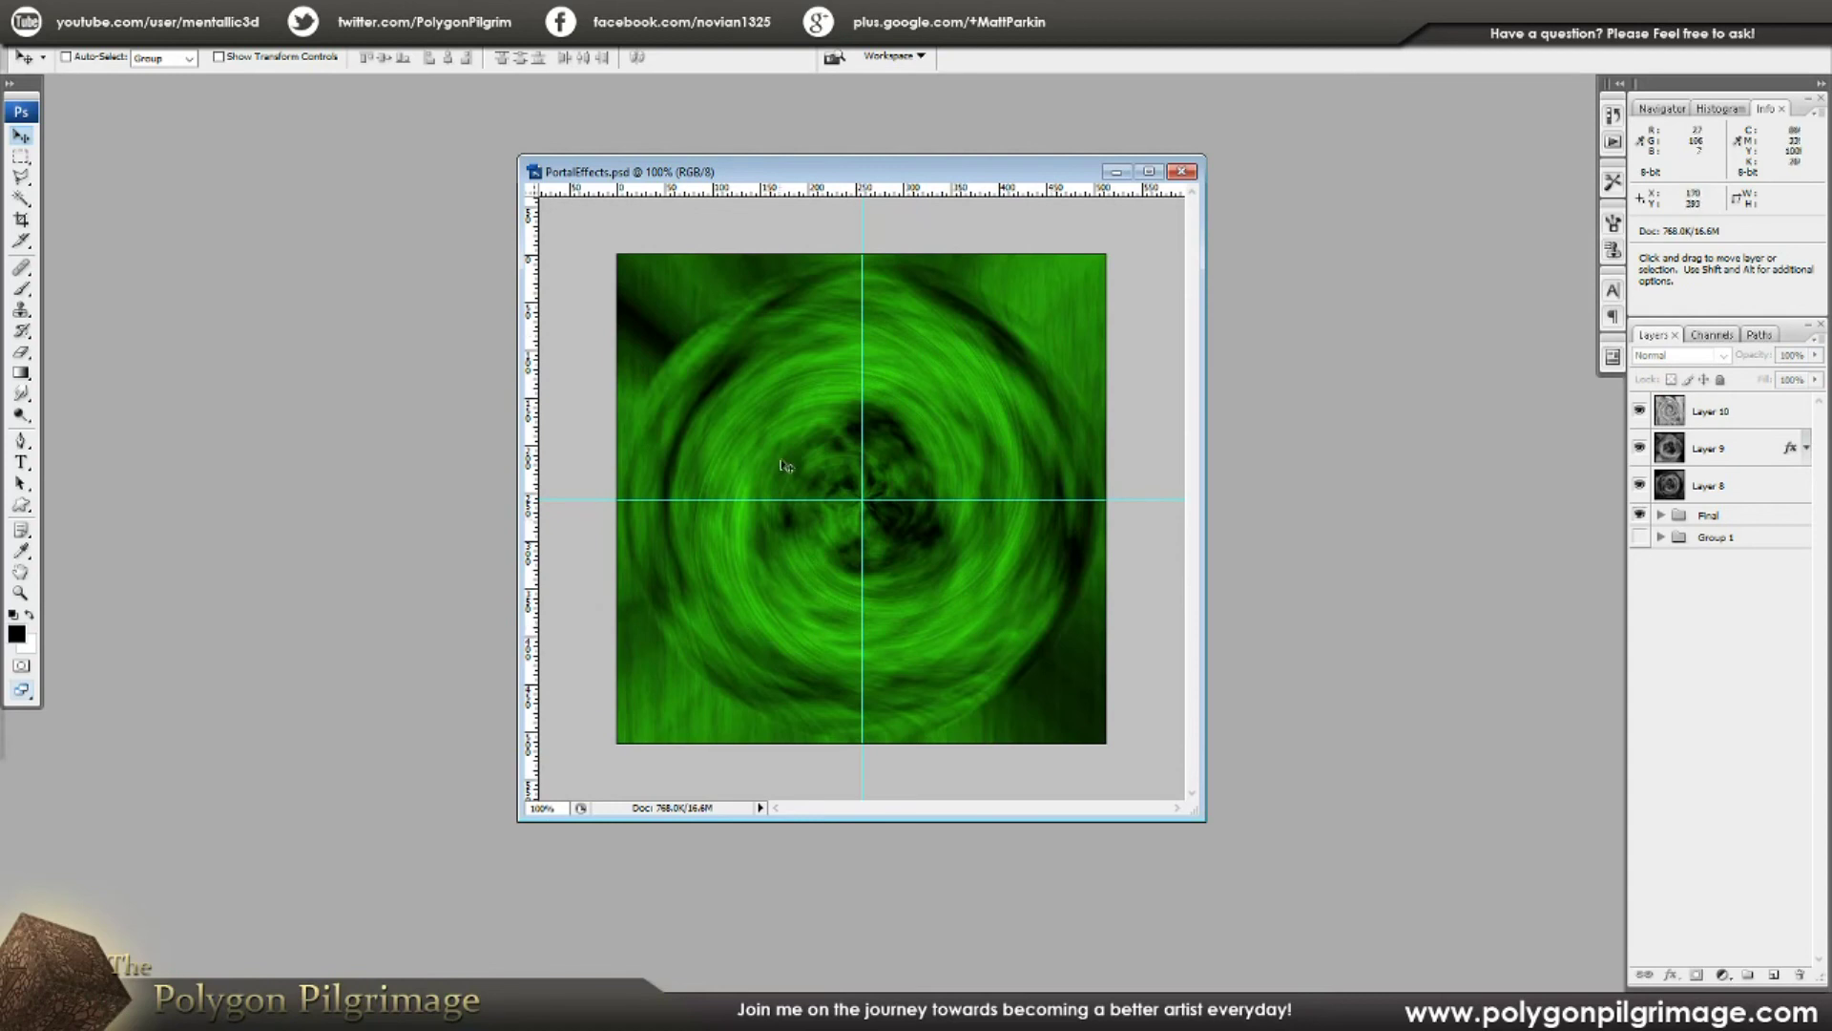
Step: Add another new layer above Layer 10 and shift the document window slightly within the workspace
click(1691, 408)
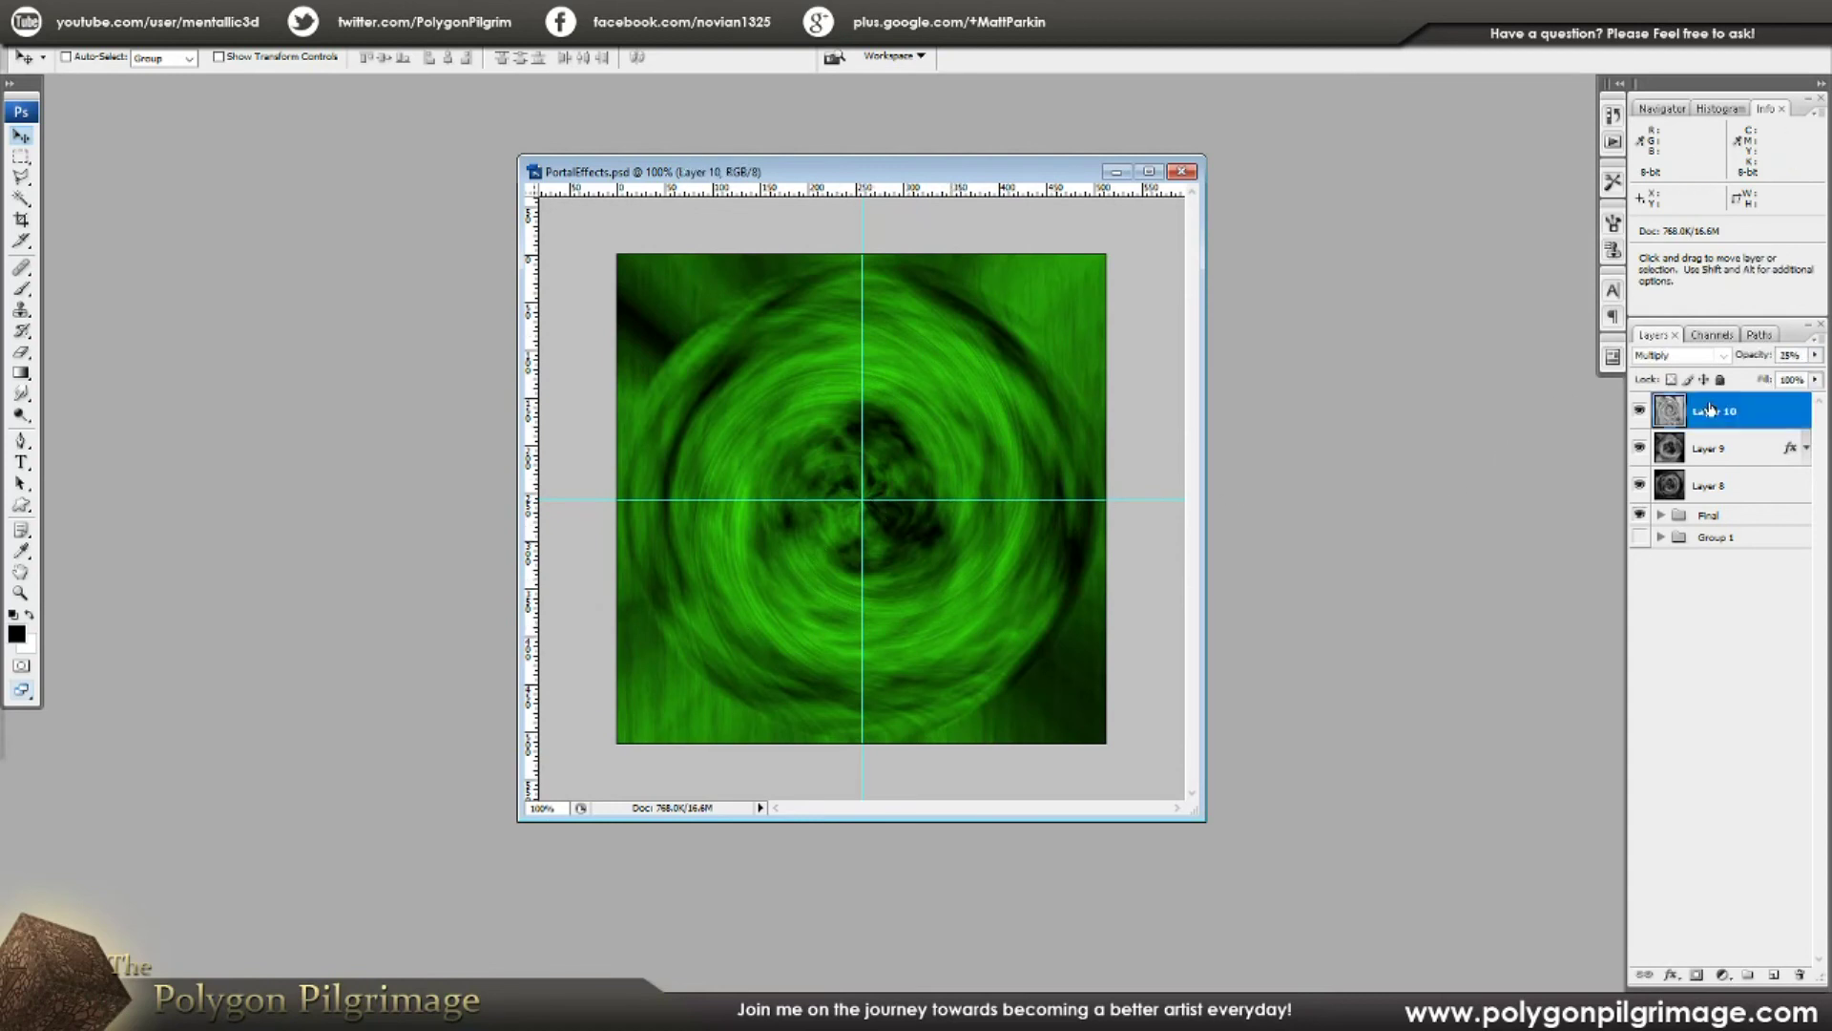
click(1772, 974)
drag(954, 172, 890, 170)
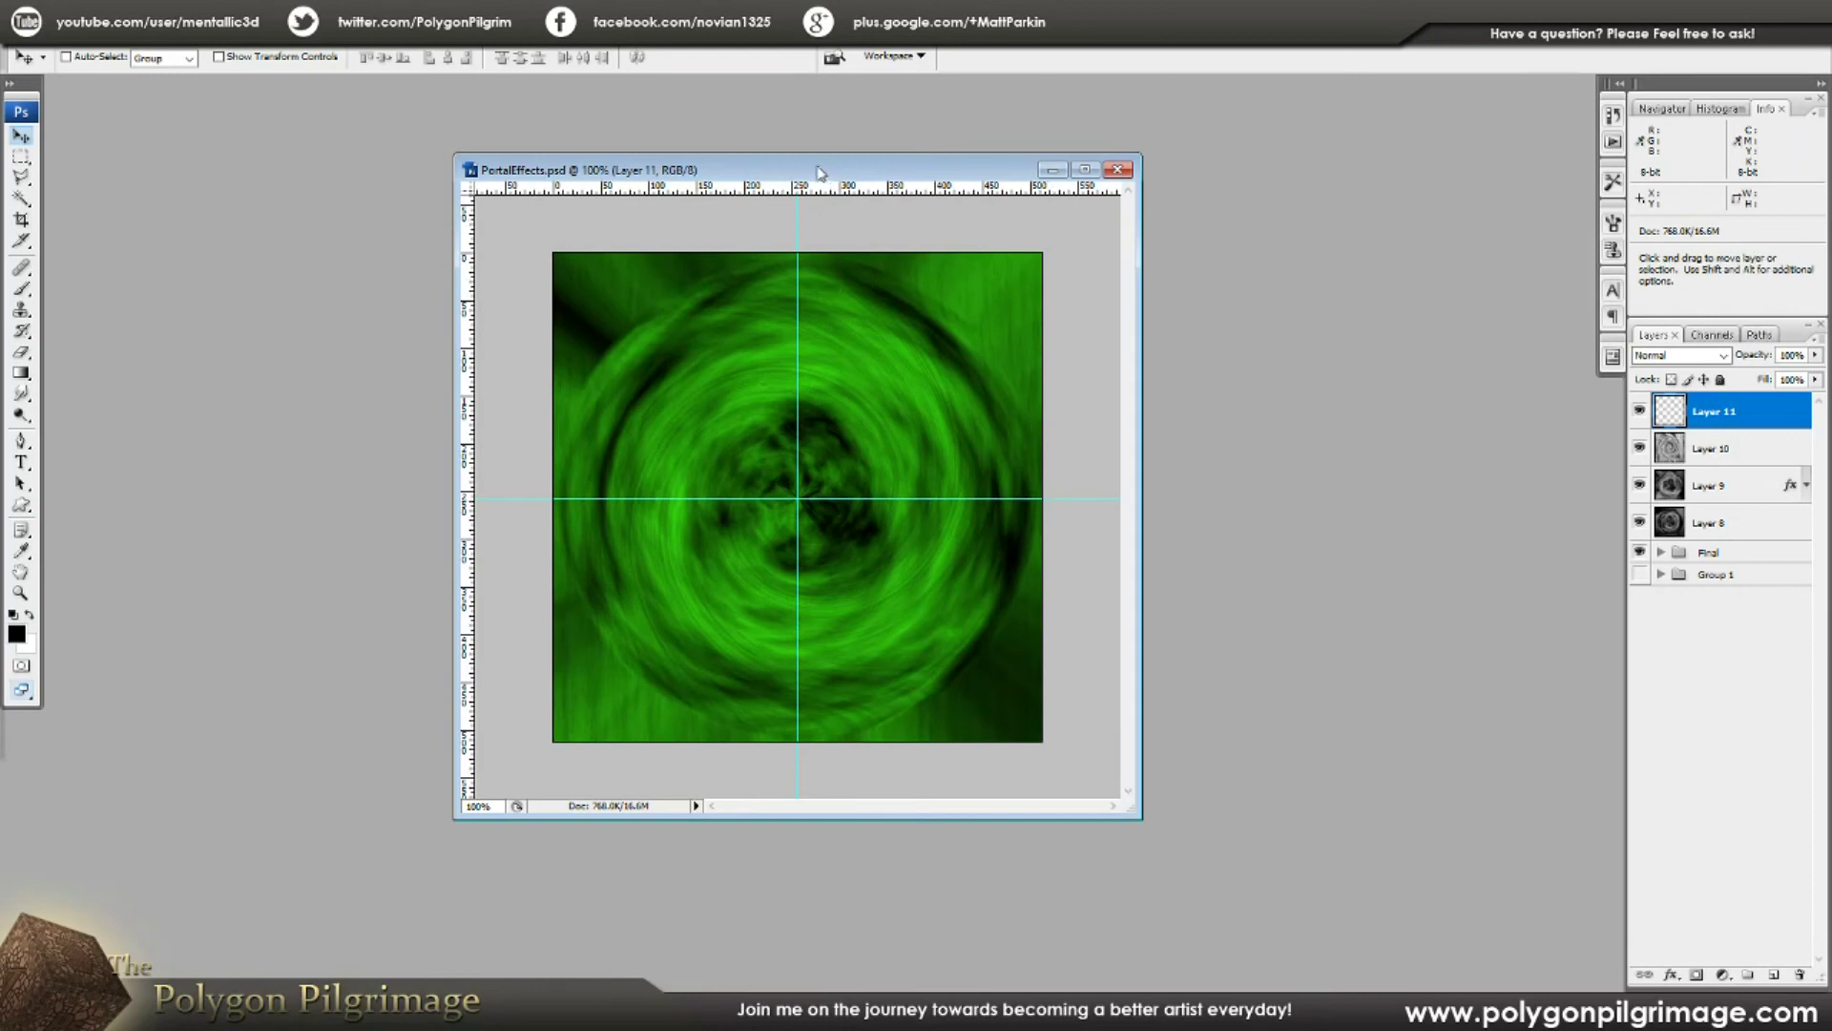
drag(827, 174, 829, 173)
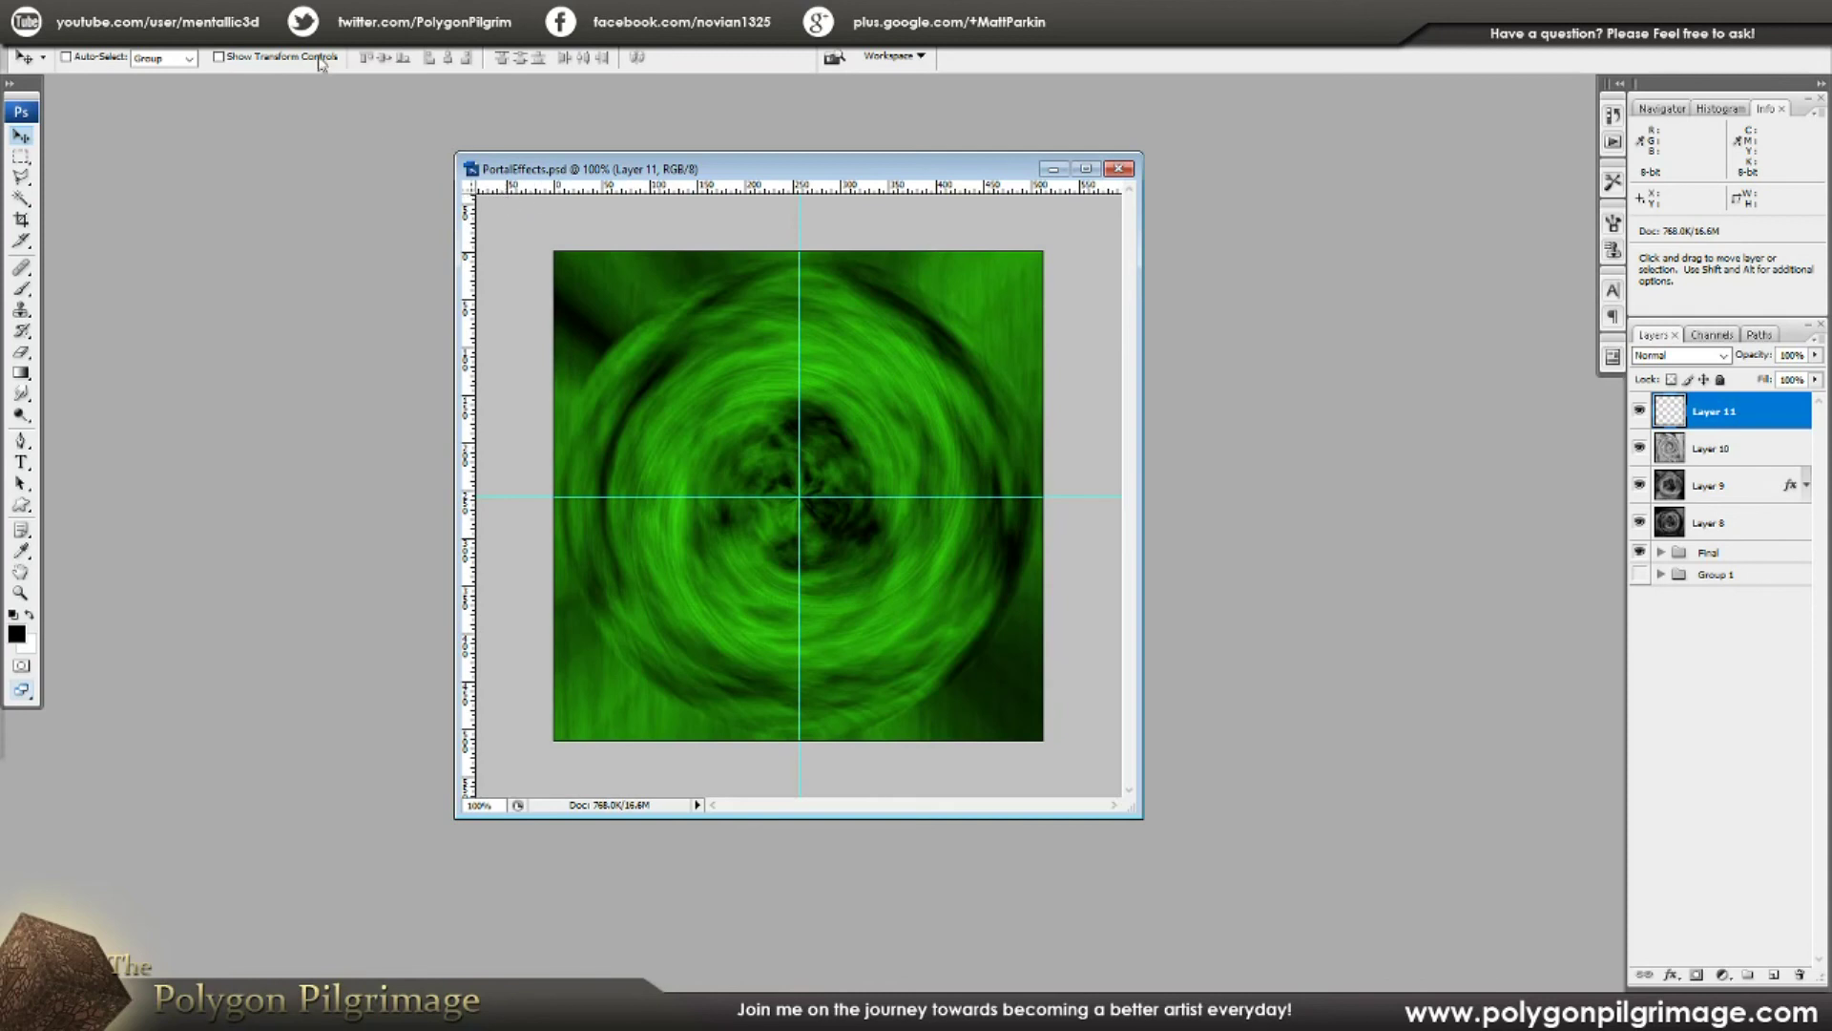
key(alt+v)
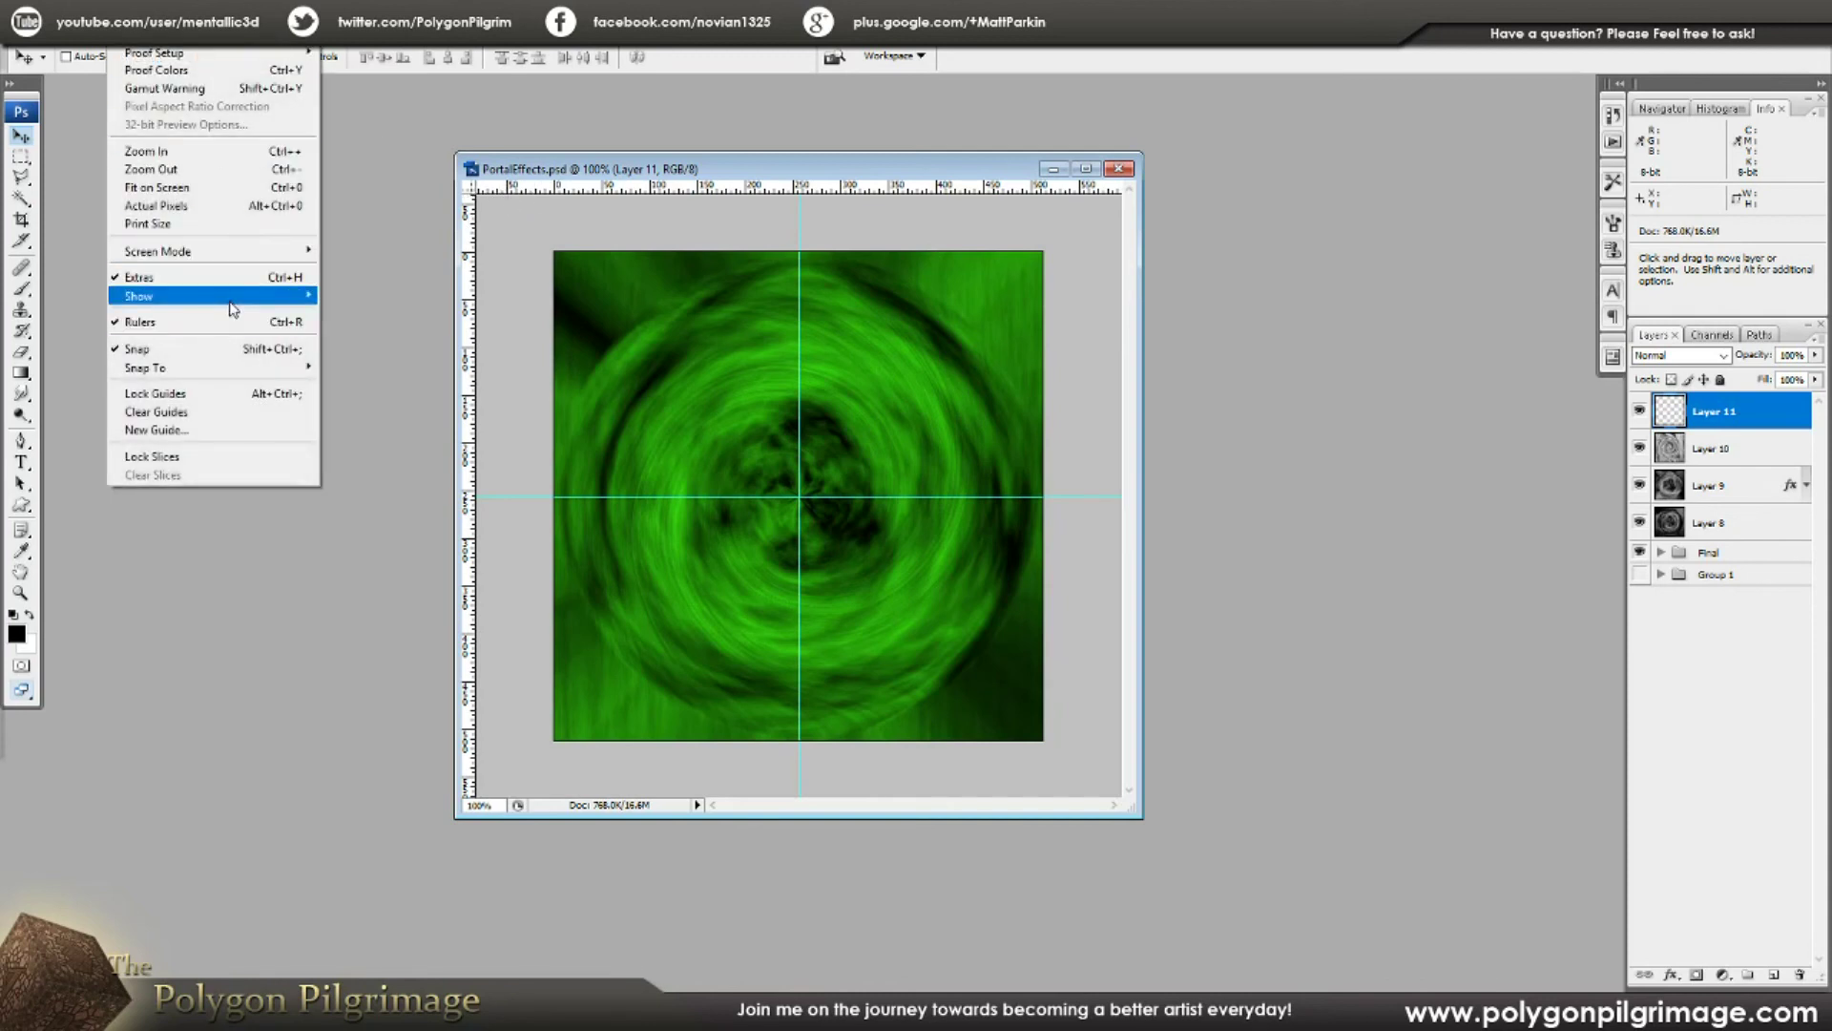
mouse_move(229, 295)
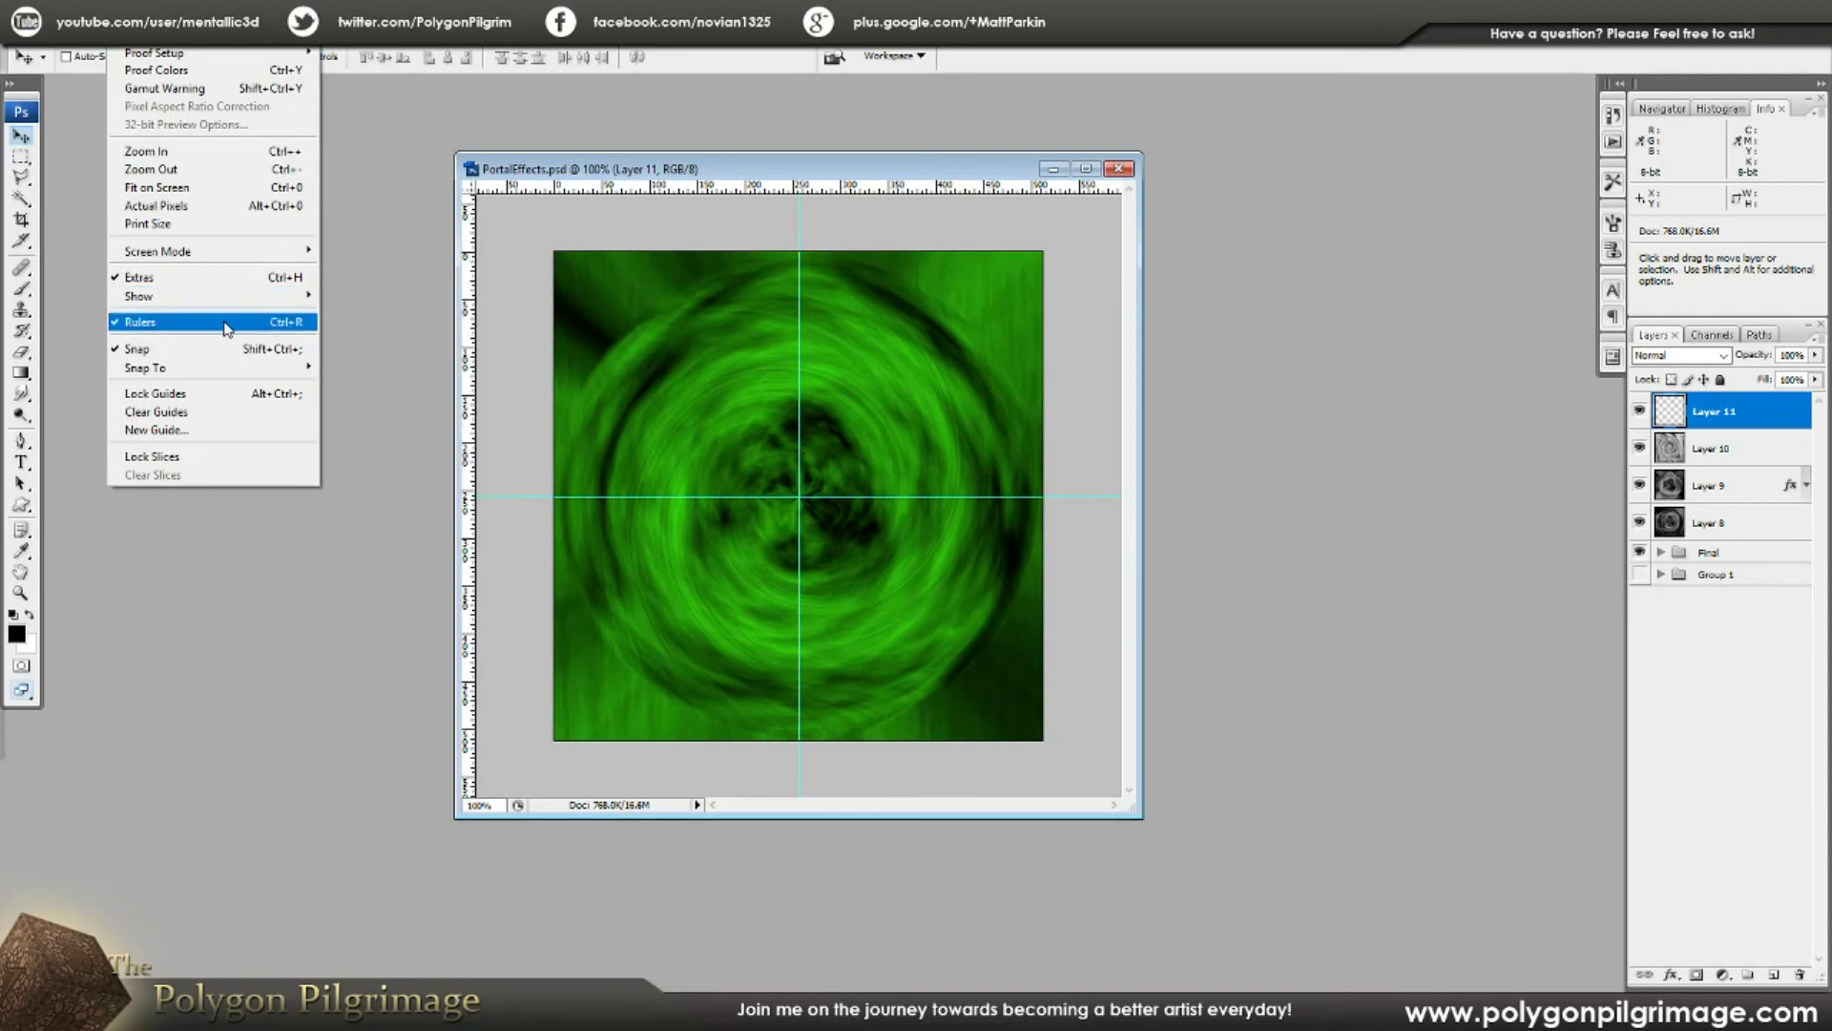
click(578, 172)
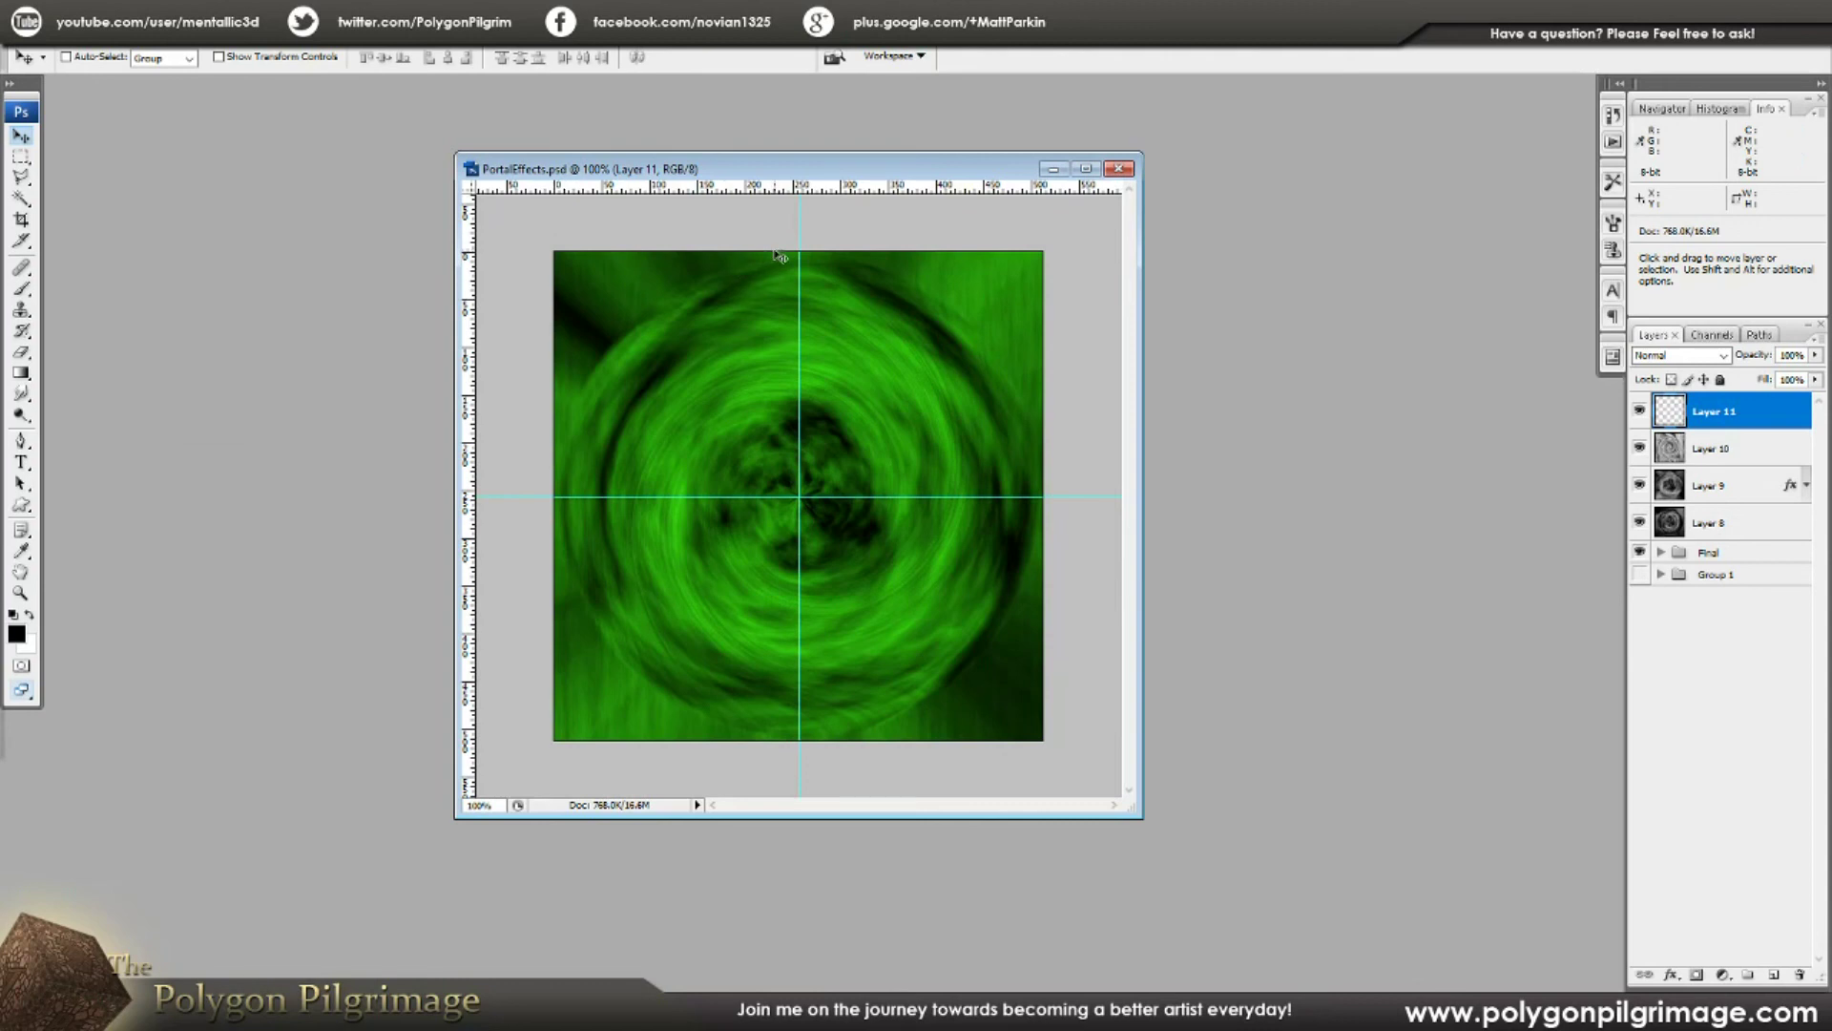
mouse_move(472, 244)
mouse_down()
mouse_move(705, 222)
mouse_move(464, 231)
mouse_up()
drag(590, 220, 578, 225)
drag(468, 216, 469, 216)
drag(477, 222, 611, 221)
drag(611, 221, 455, 231)
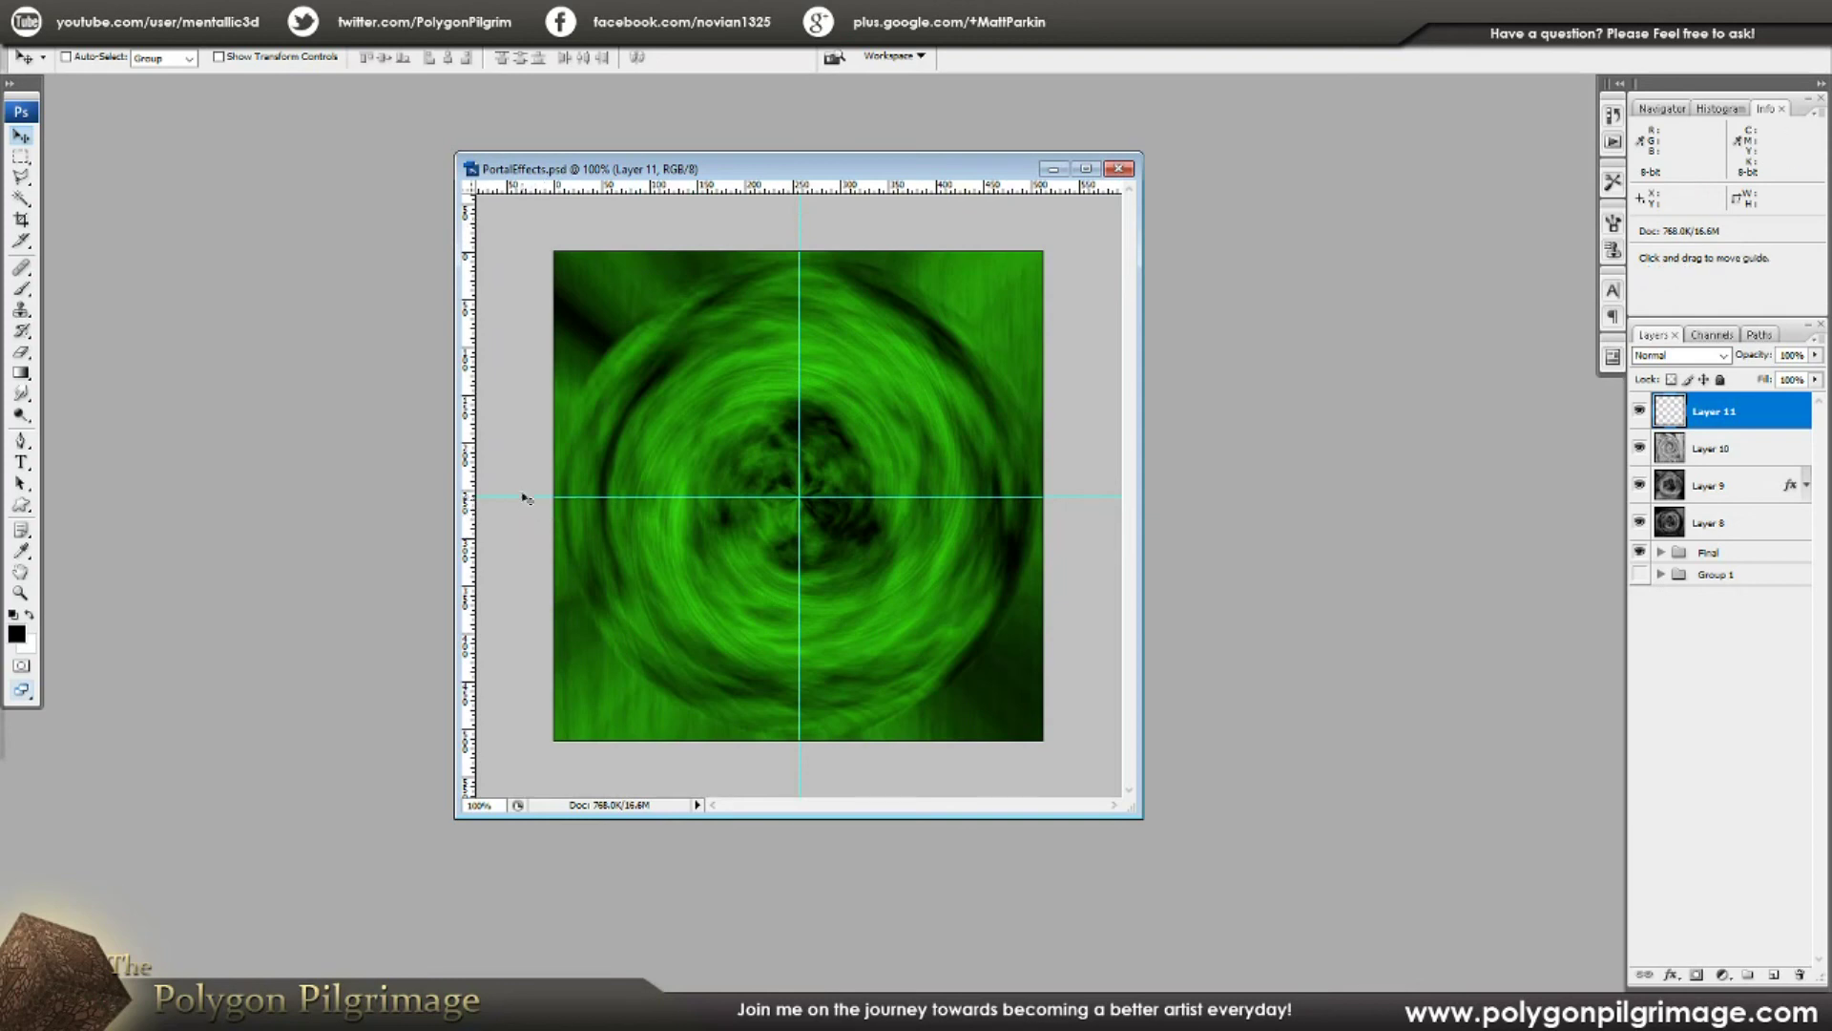
mouse_move(540, 196)
mouse_down()
mouse_move(530, 311)
mouse_move(530, 183)
mouse_up()
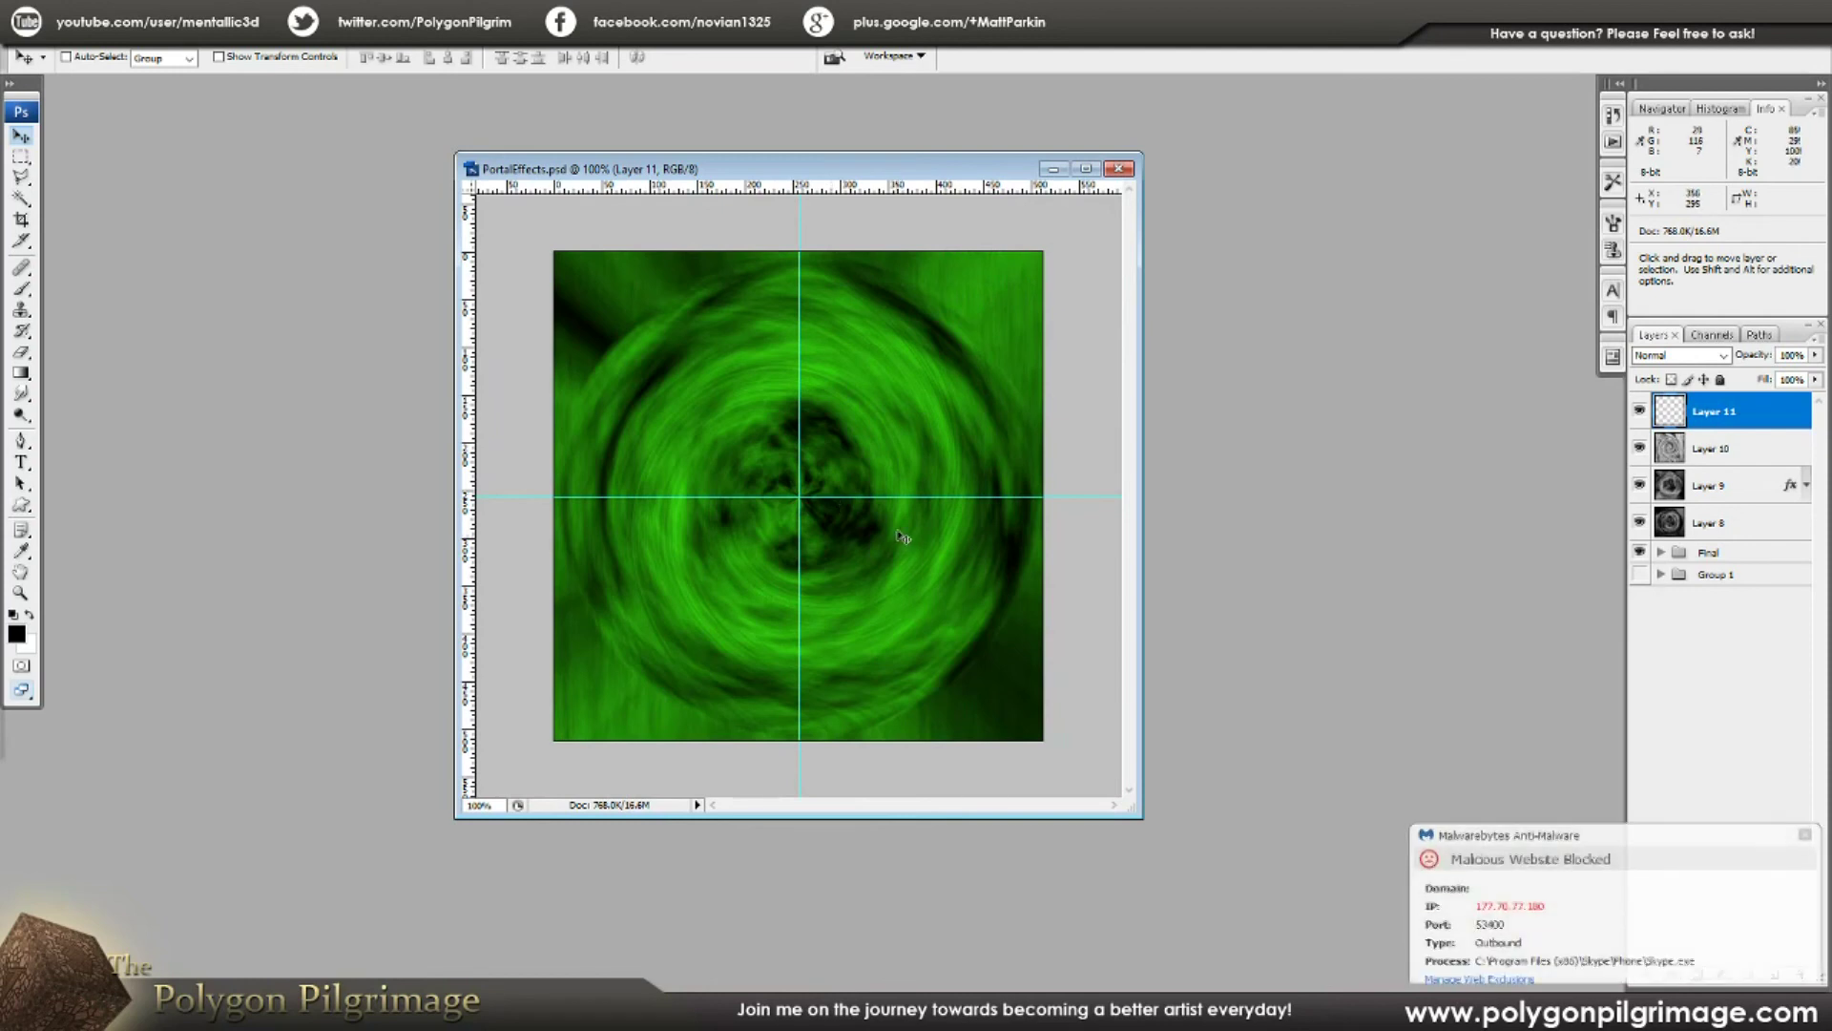
click(1806, 819)
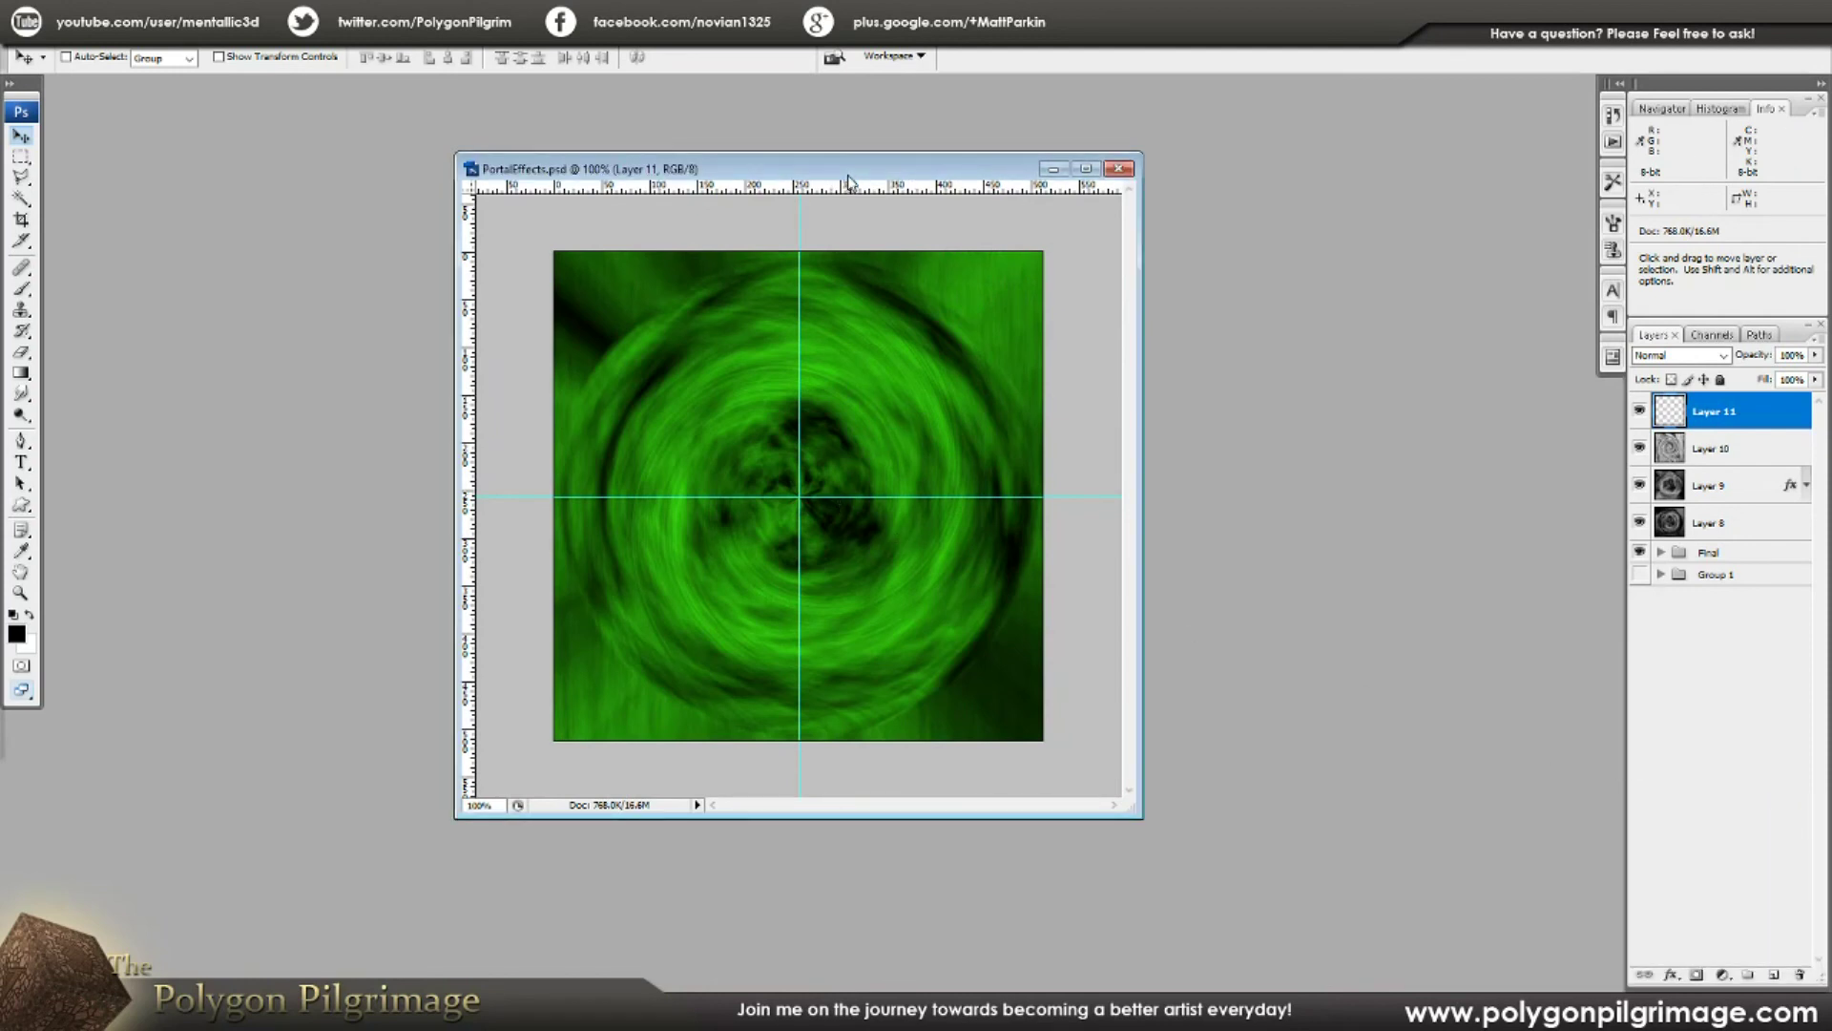
drag(854, 172, 882, 157)
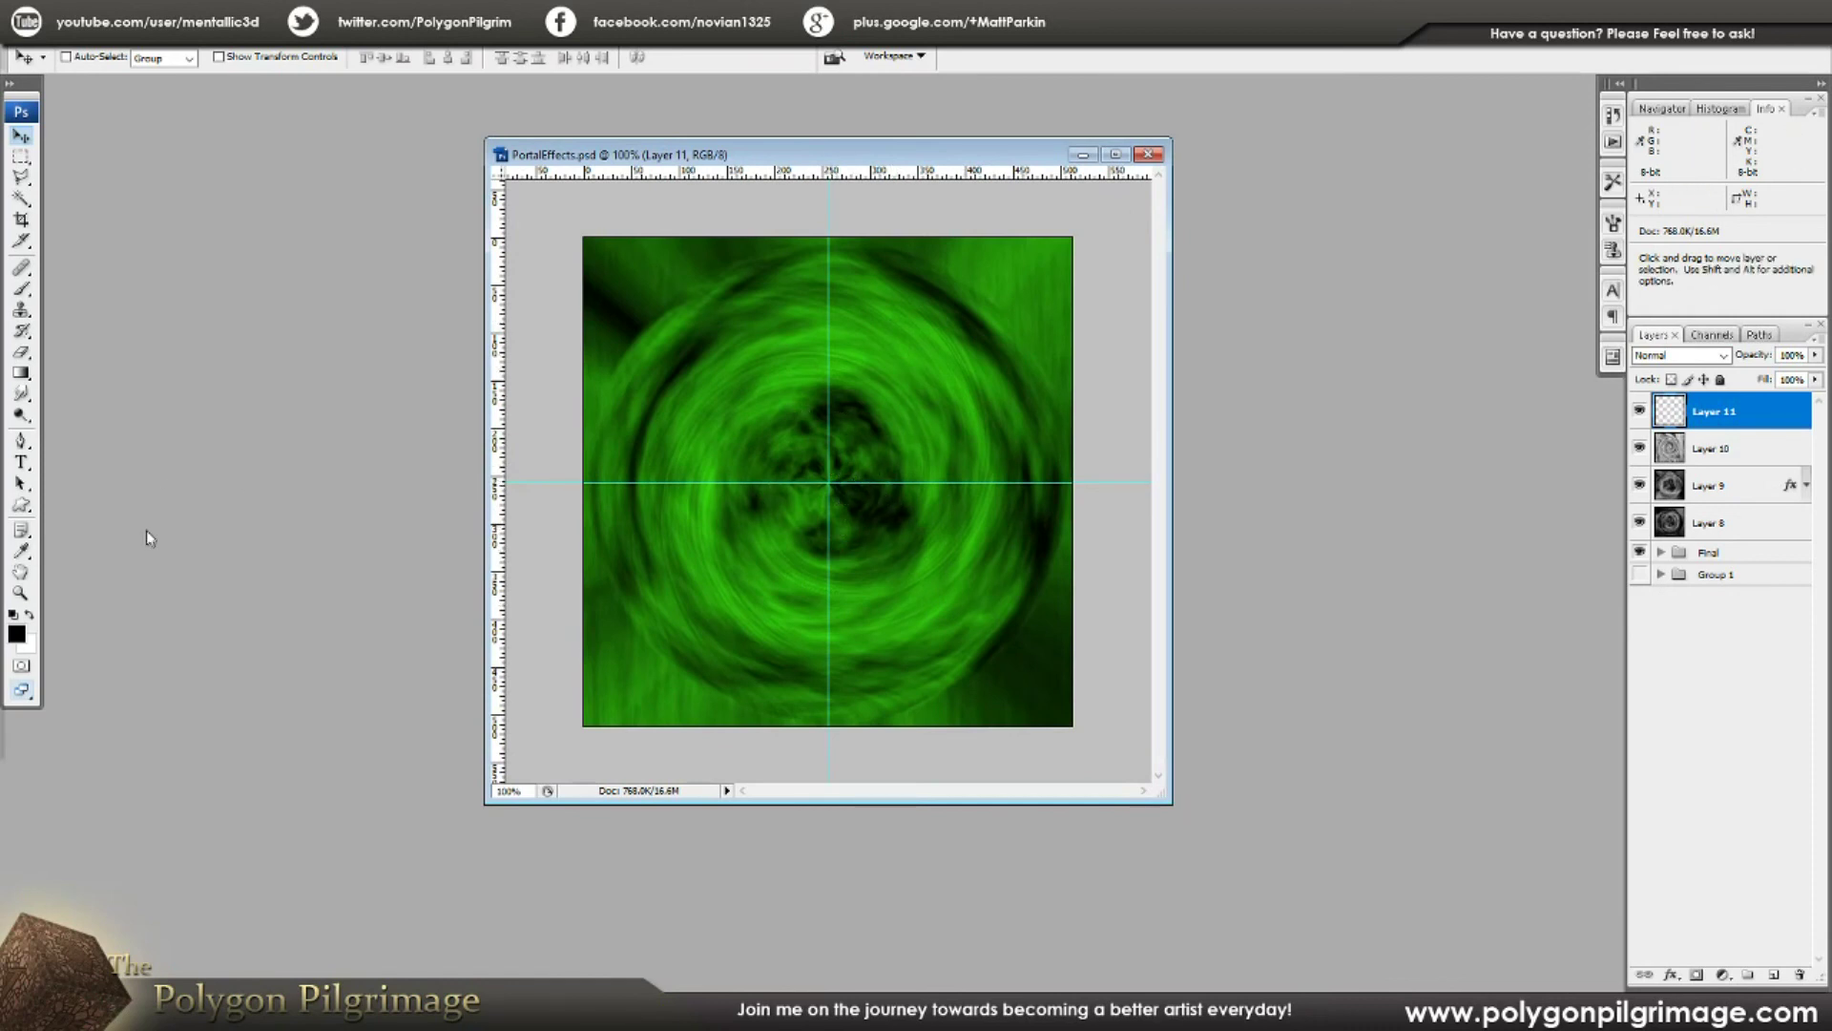
Step: Fill Layer 11 with a radial gradient between the guides' intersection and the canvas corner, white in the centre and black at the corners
click(21, 374)
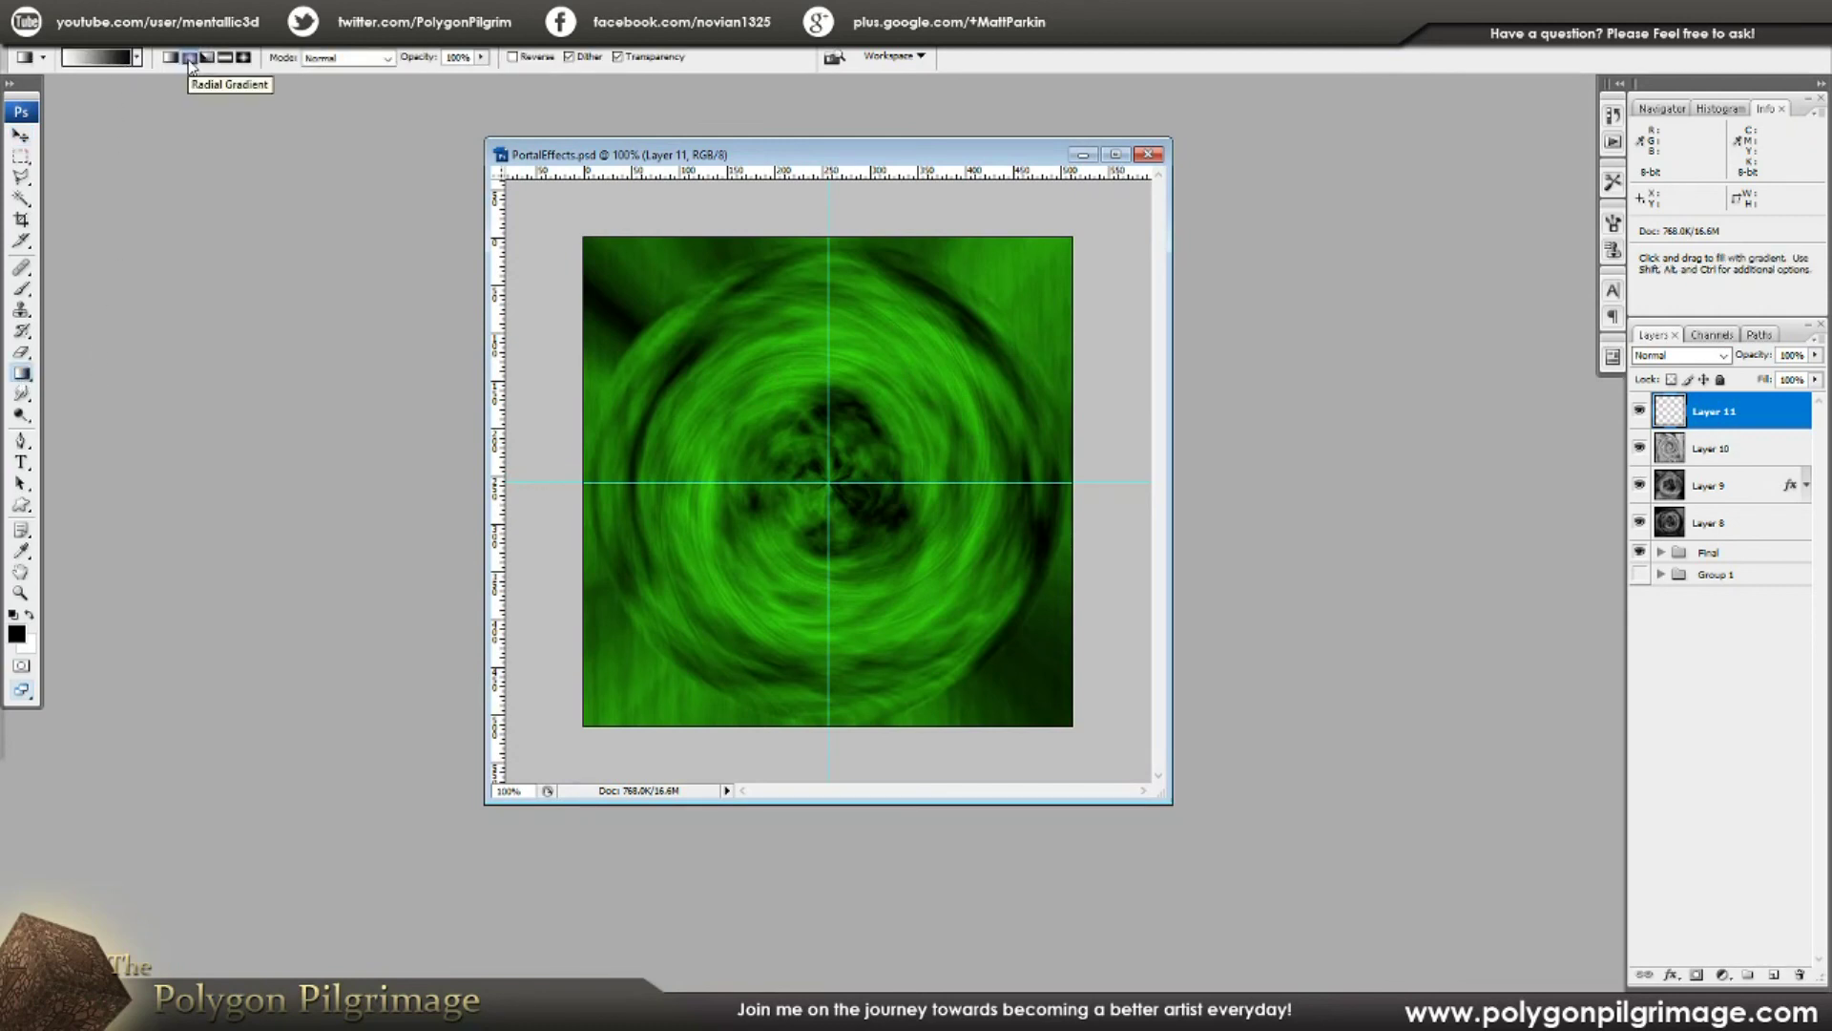
click(190, 60)
drag(919, 154, 885, 150)
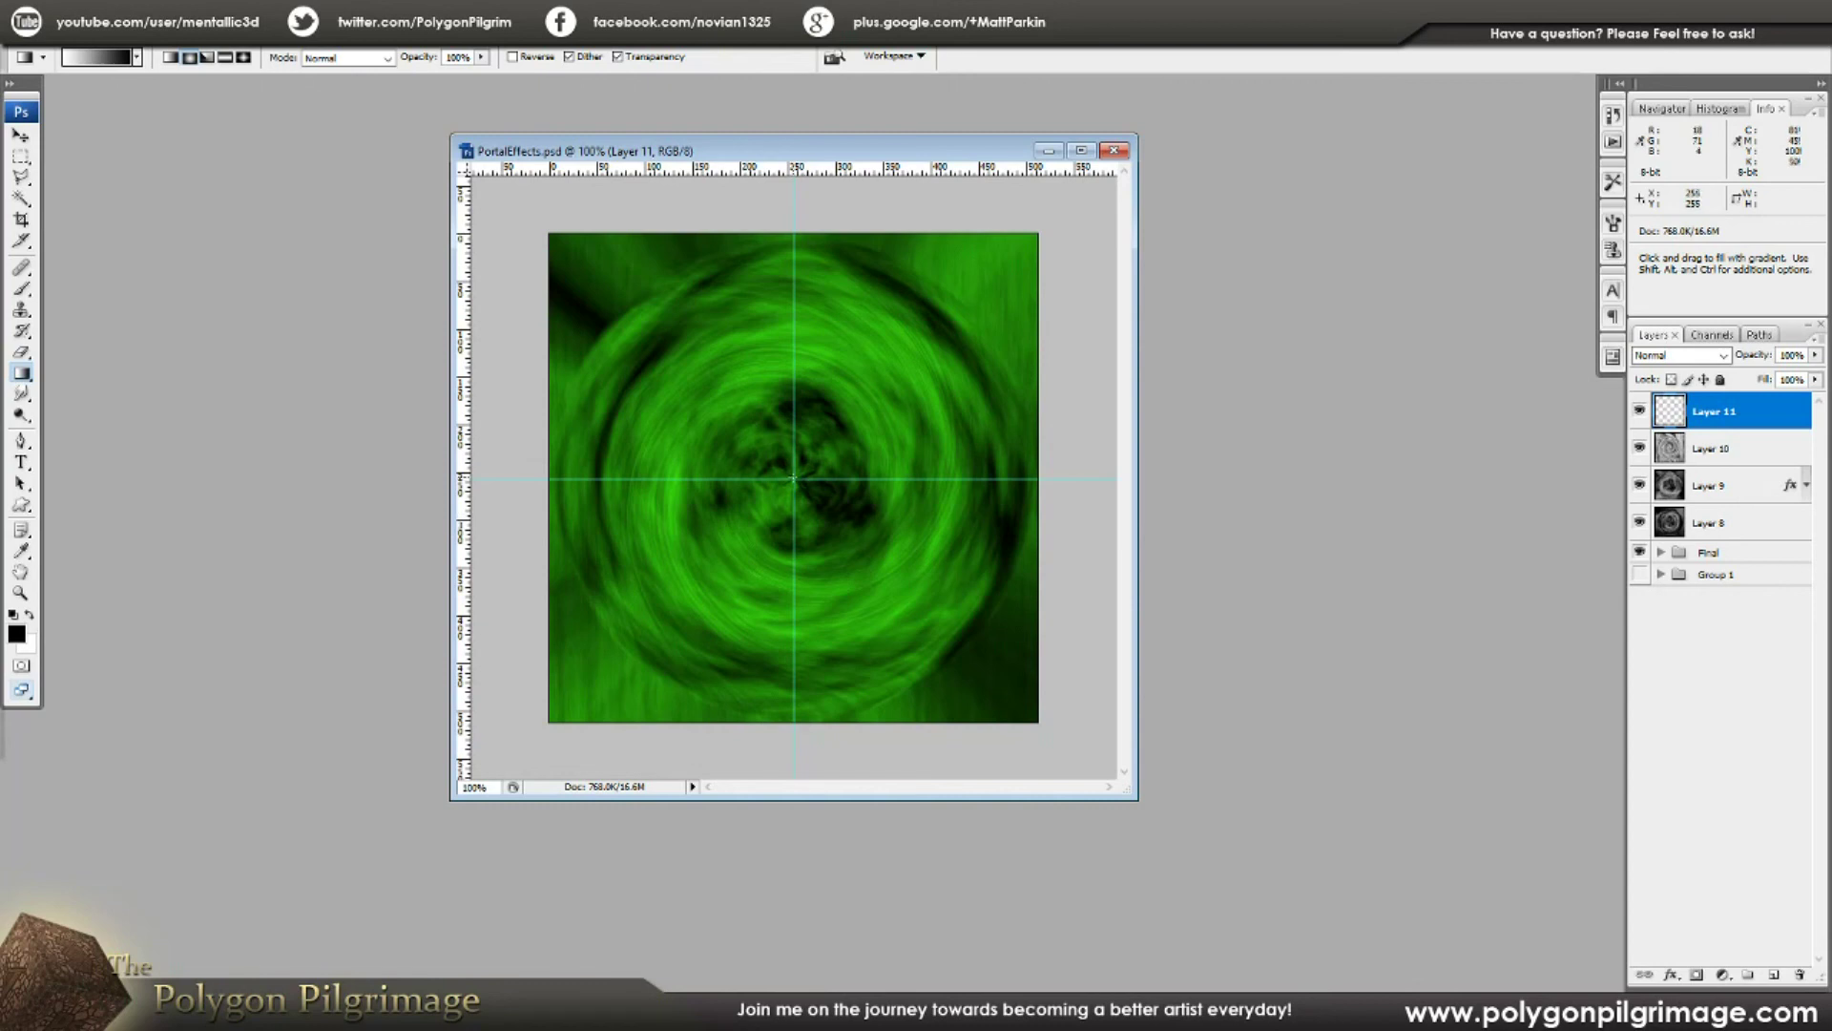
drag(793, 478, 1039, 724)
drag(1040, 725, 1039, 724)
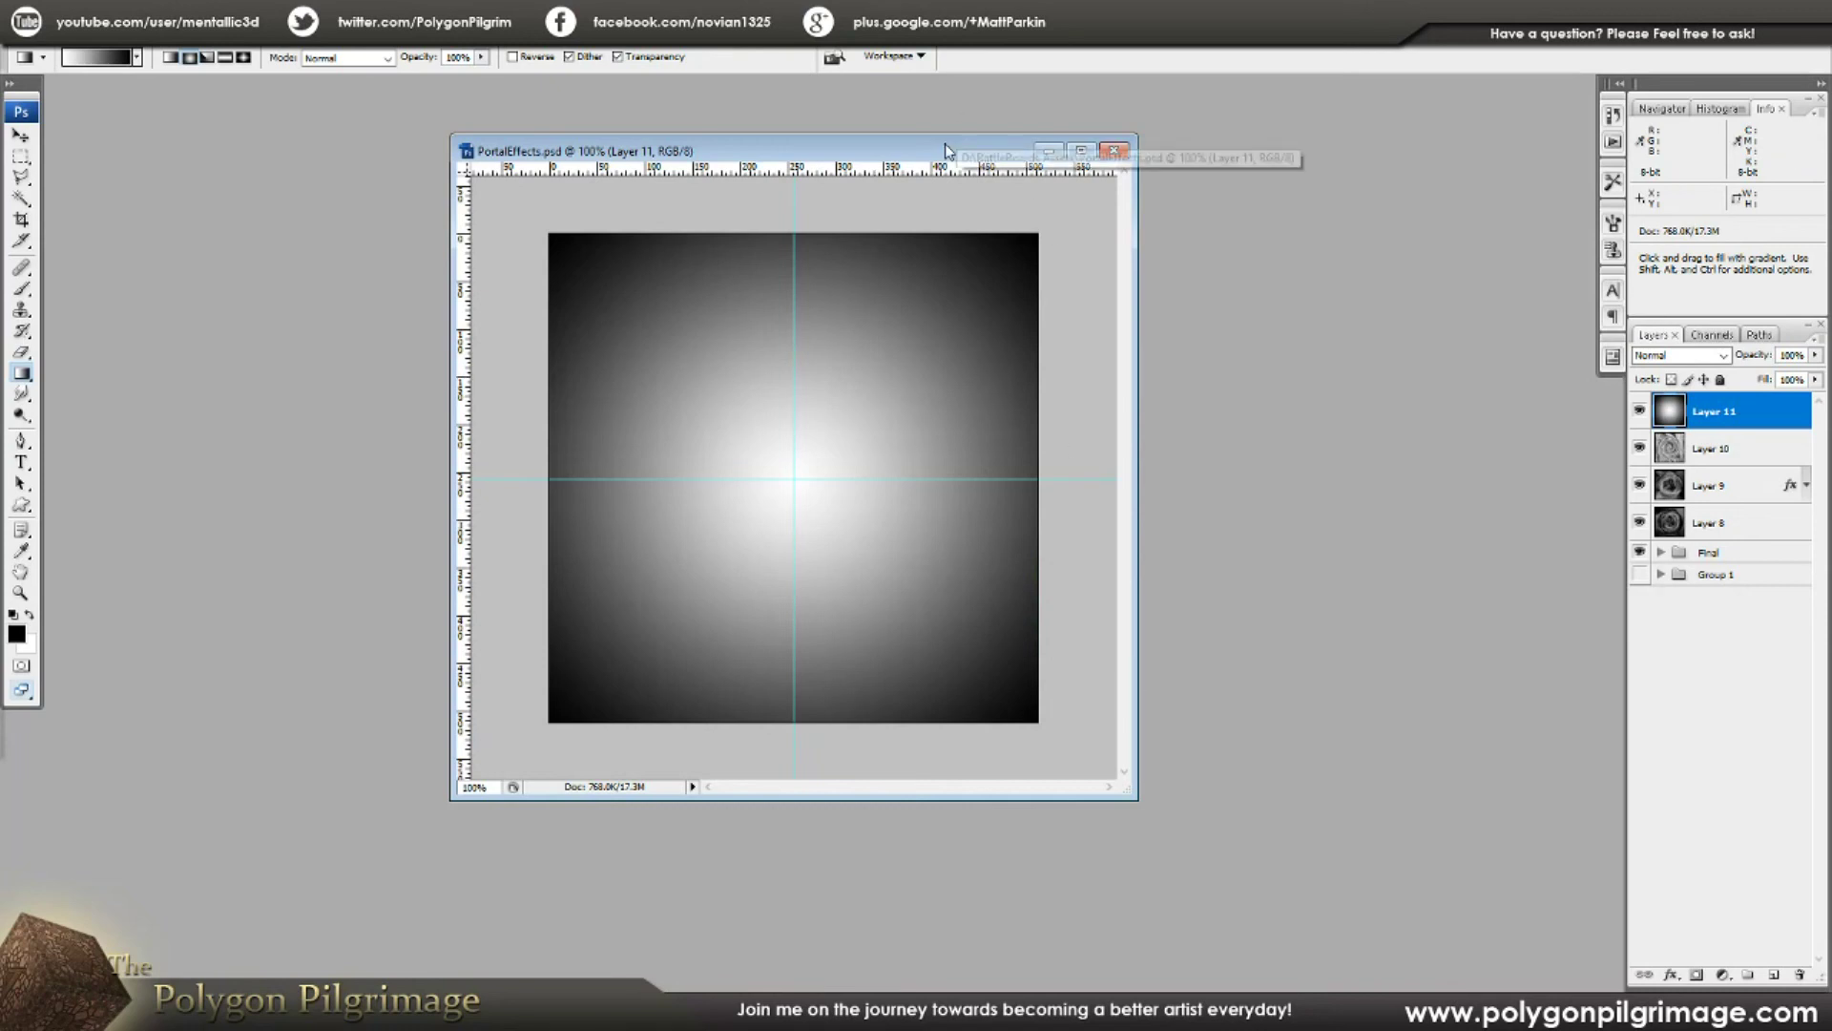
drag(945, 150, 994, 159)
Step: Duplicate the radial gradient layer twice
key(ctrl)
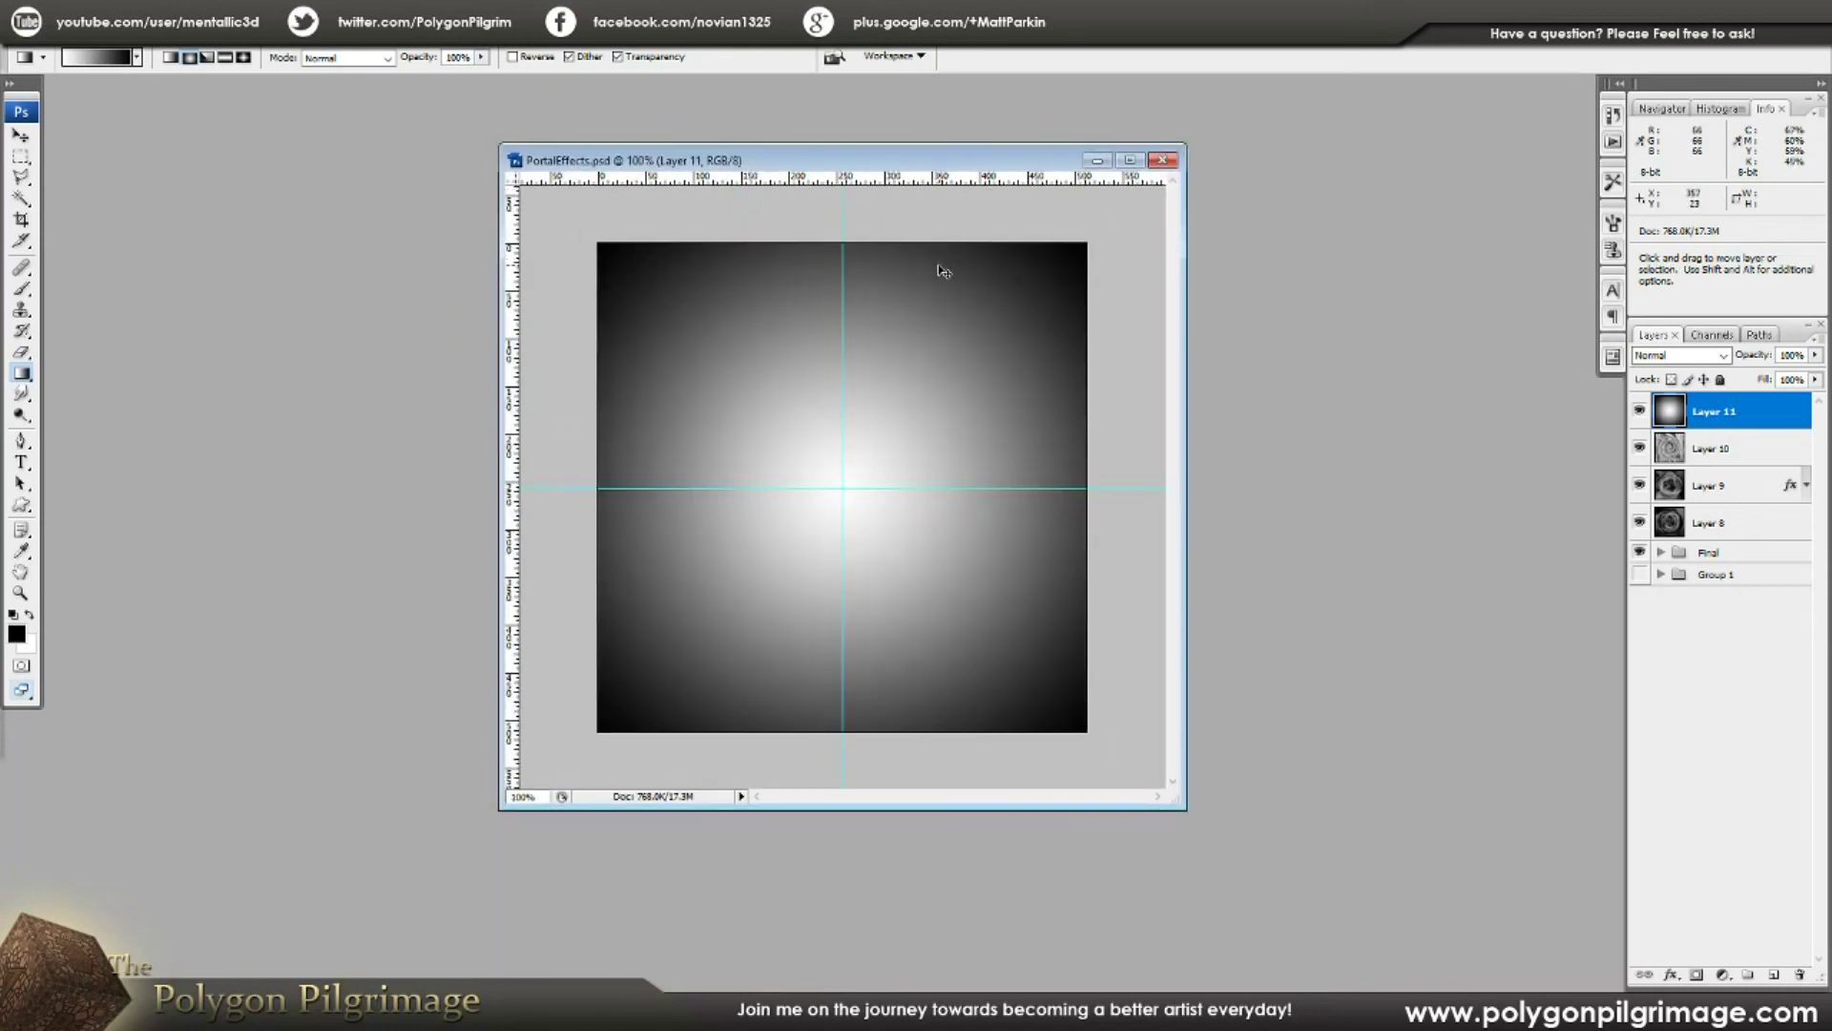
key(ctrl+j)
key(ctrl+j)
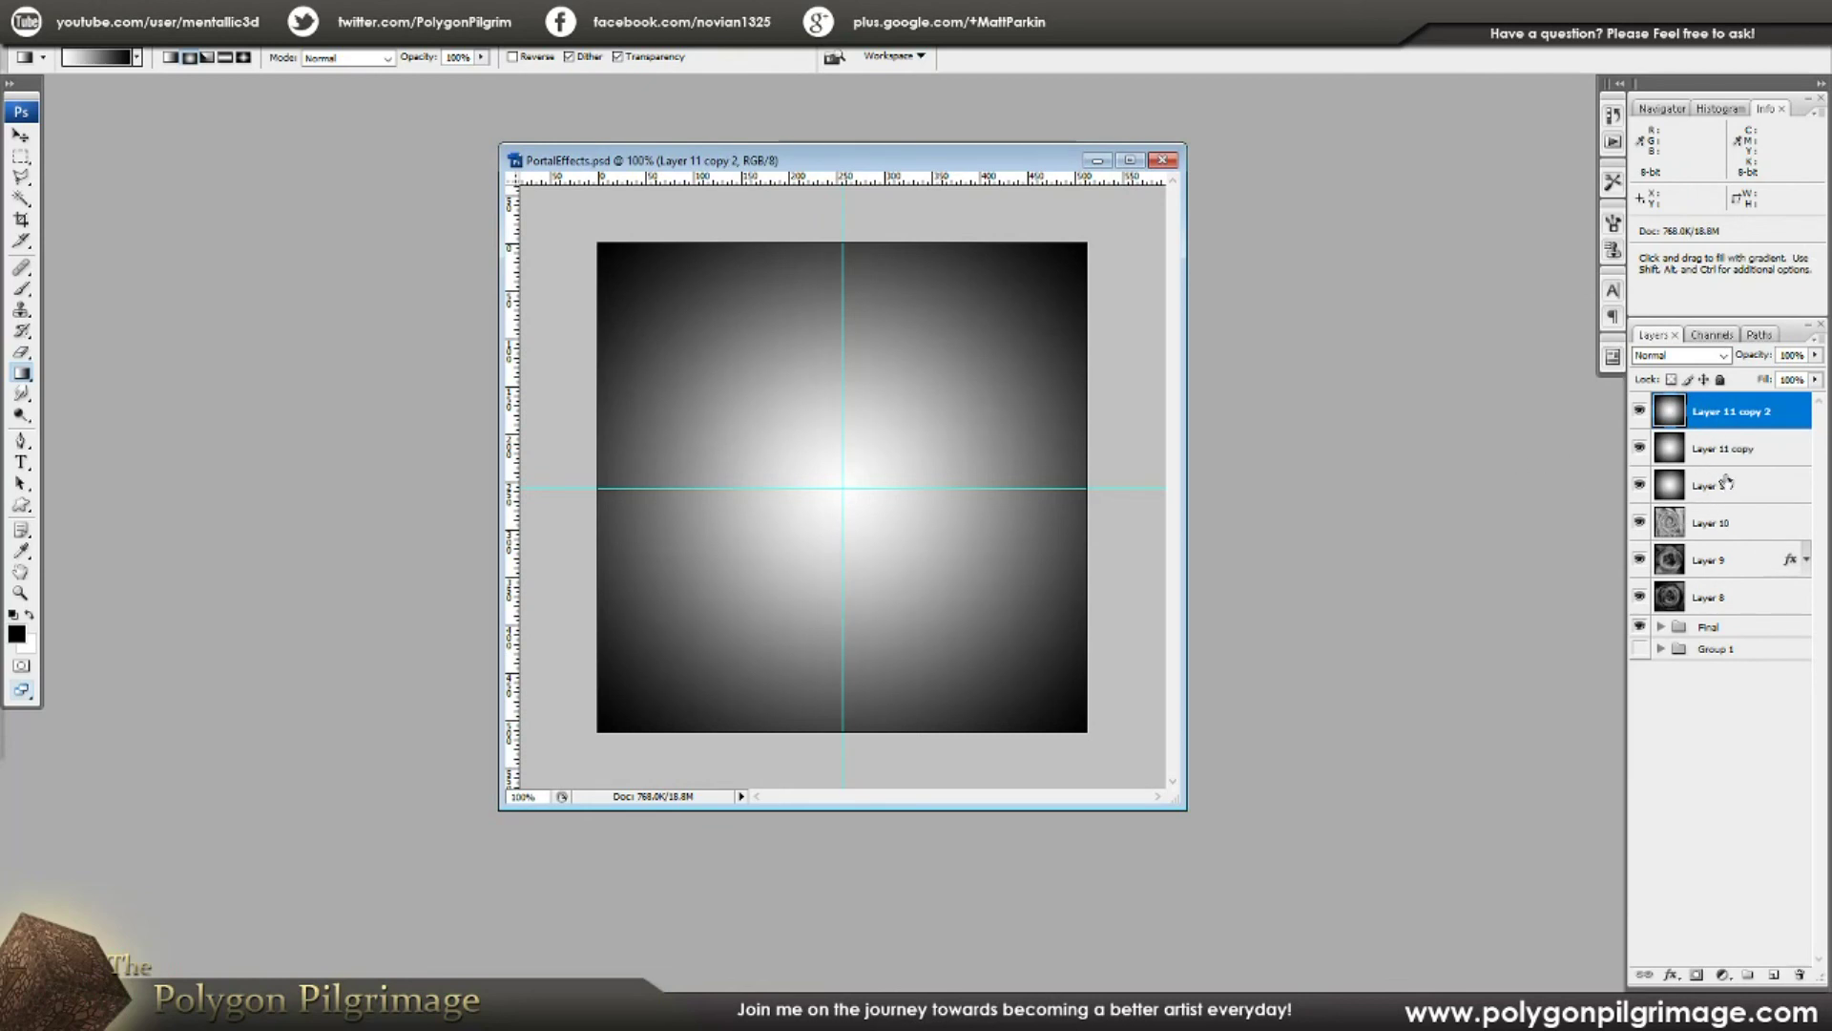
Step: Set the blend mode of the original gradient layer, Layer 11, to Overlay
click(1699, 497)
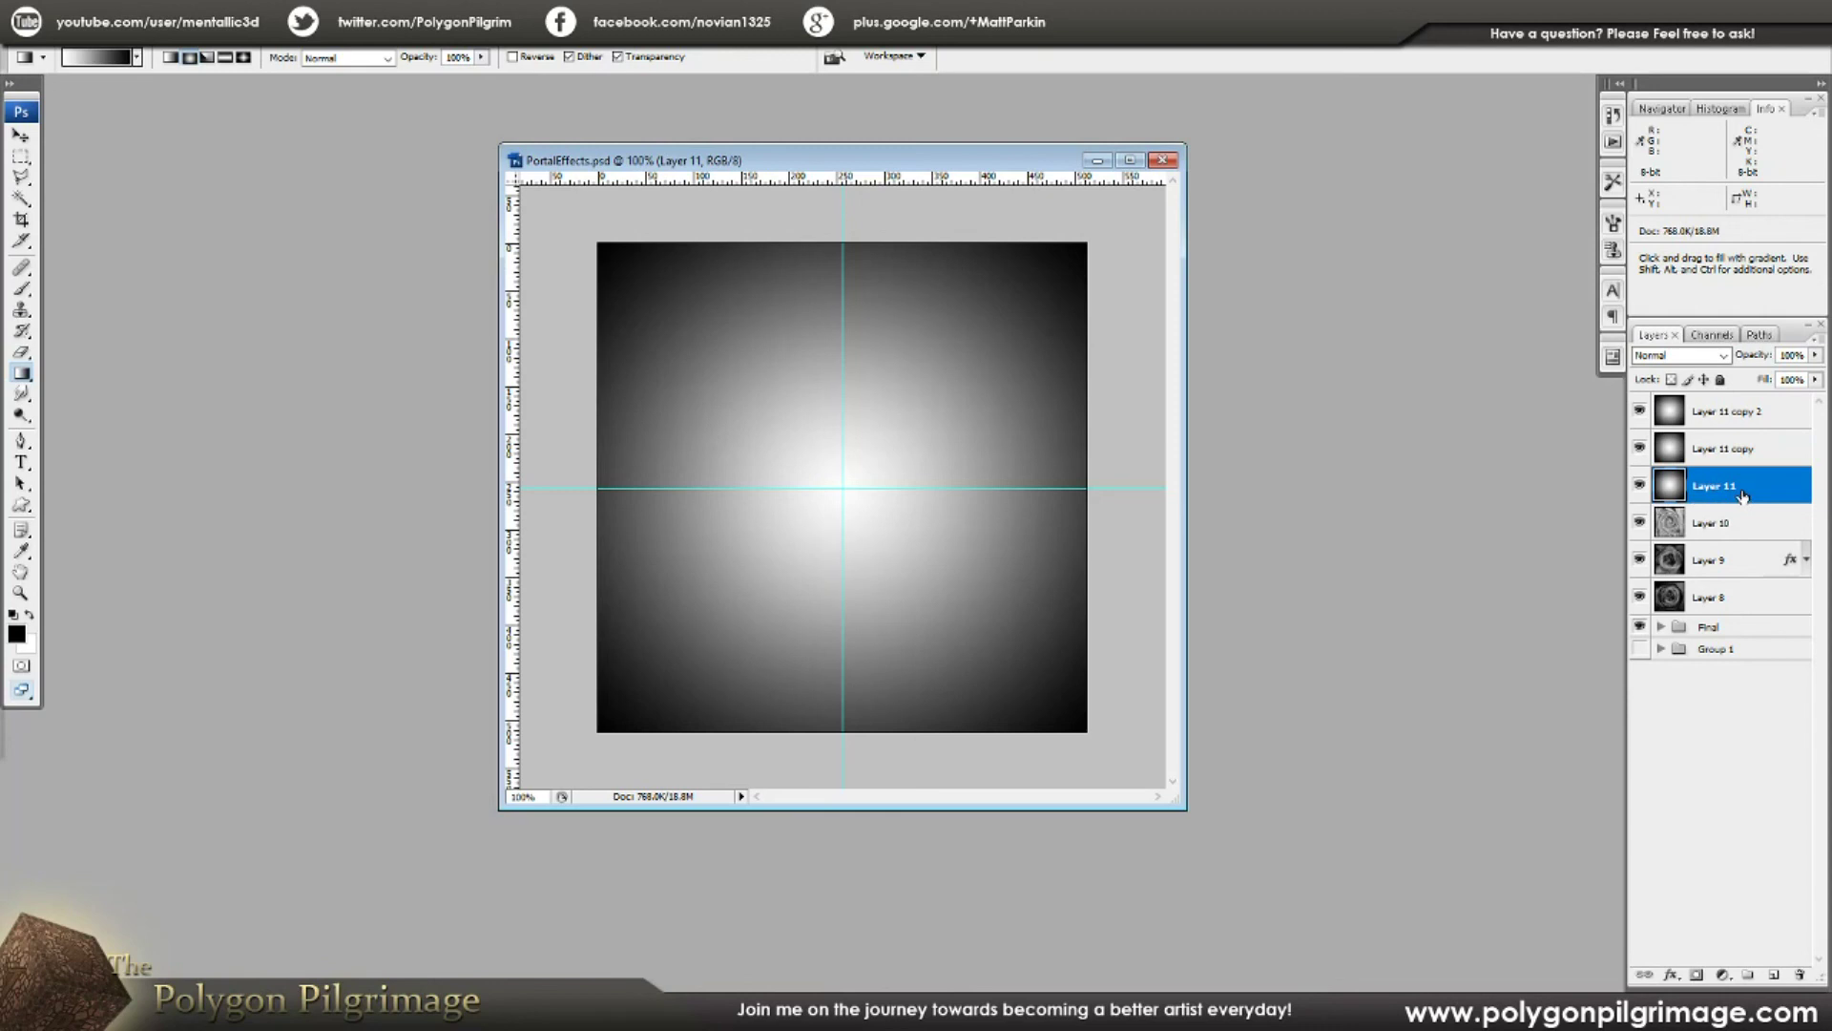
click(1723, 355)
click(1661, 601)
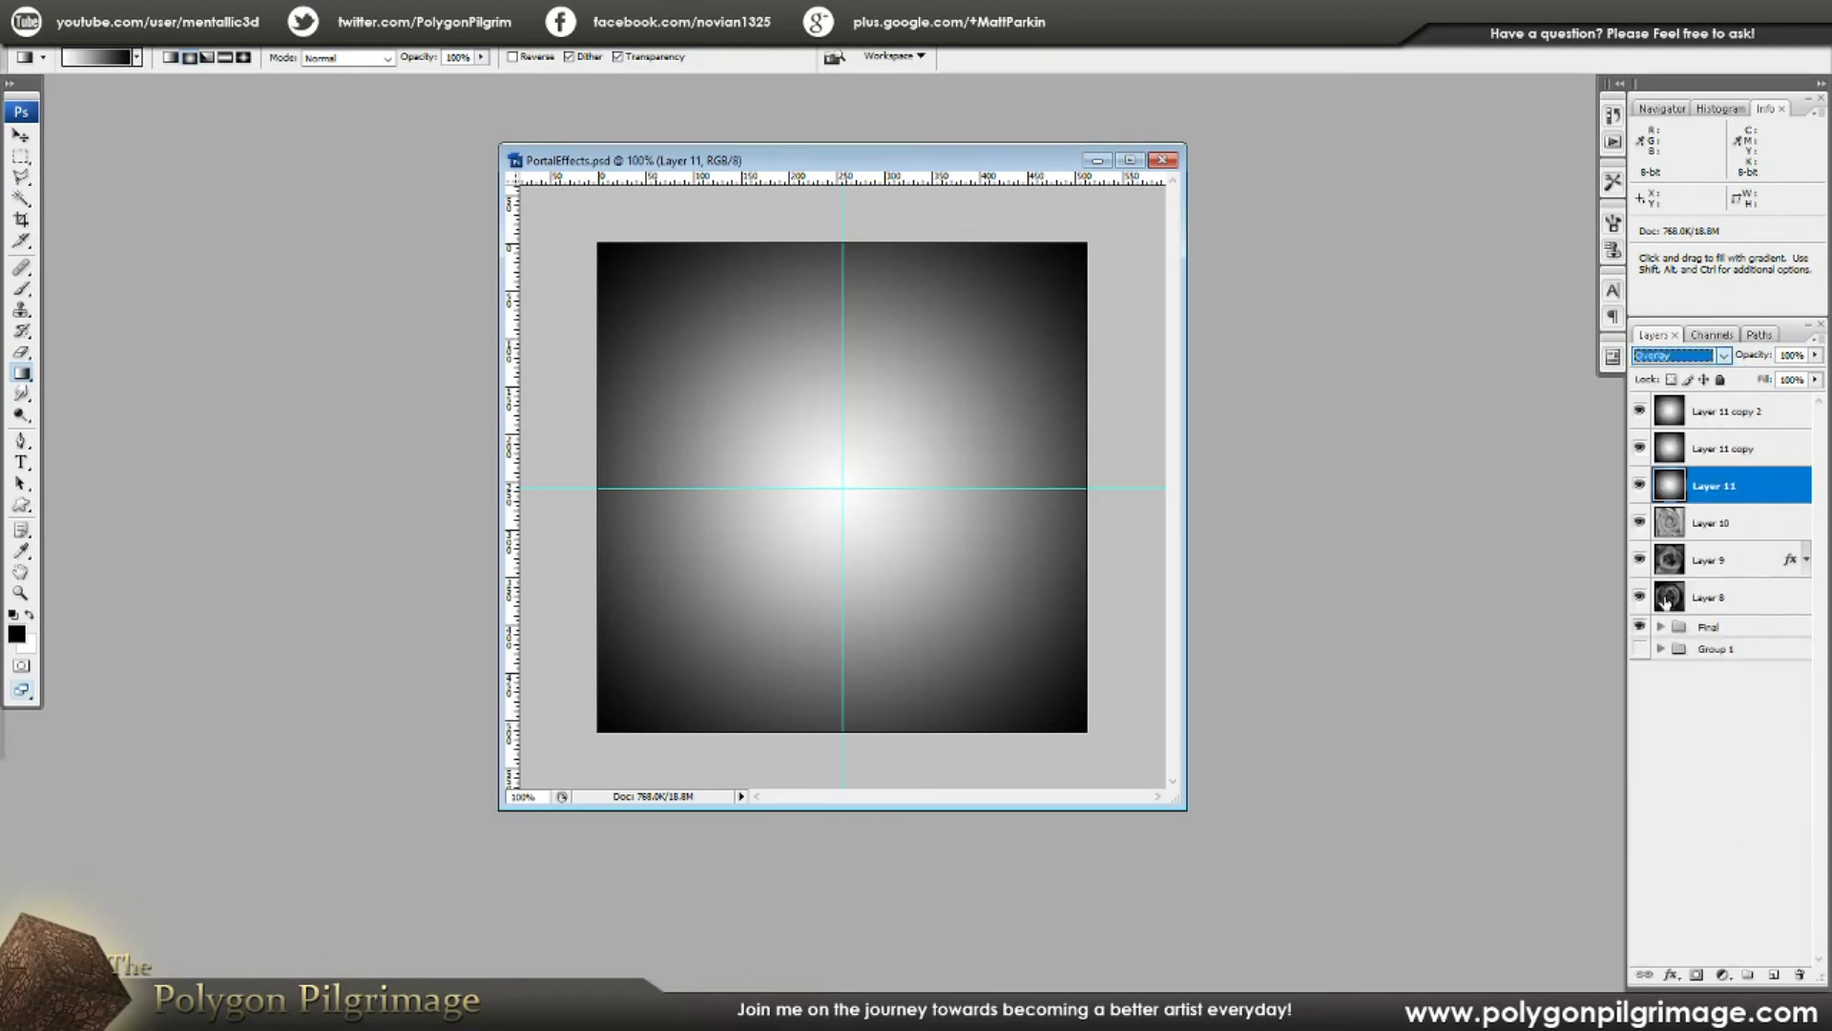
Step: Scale Layer 11 proportionally to 200% around its centre with Free Transform
click(20, 136)
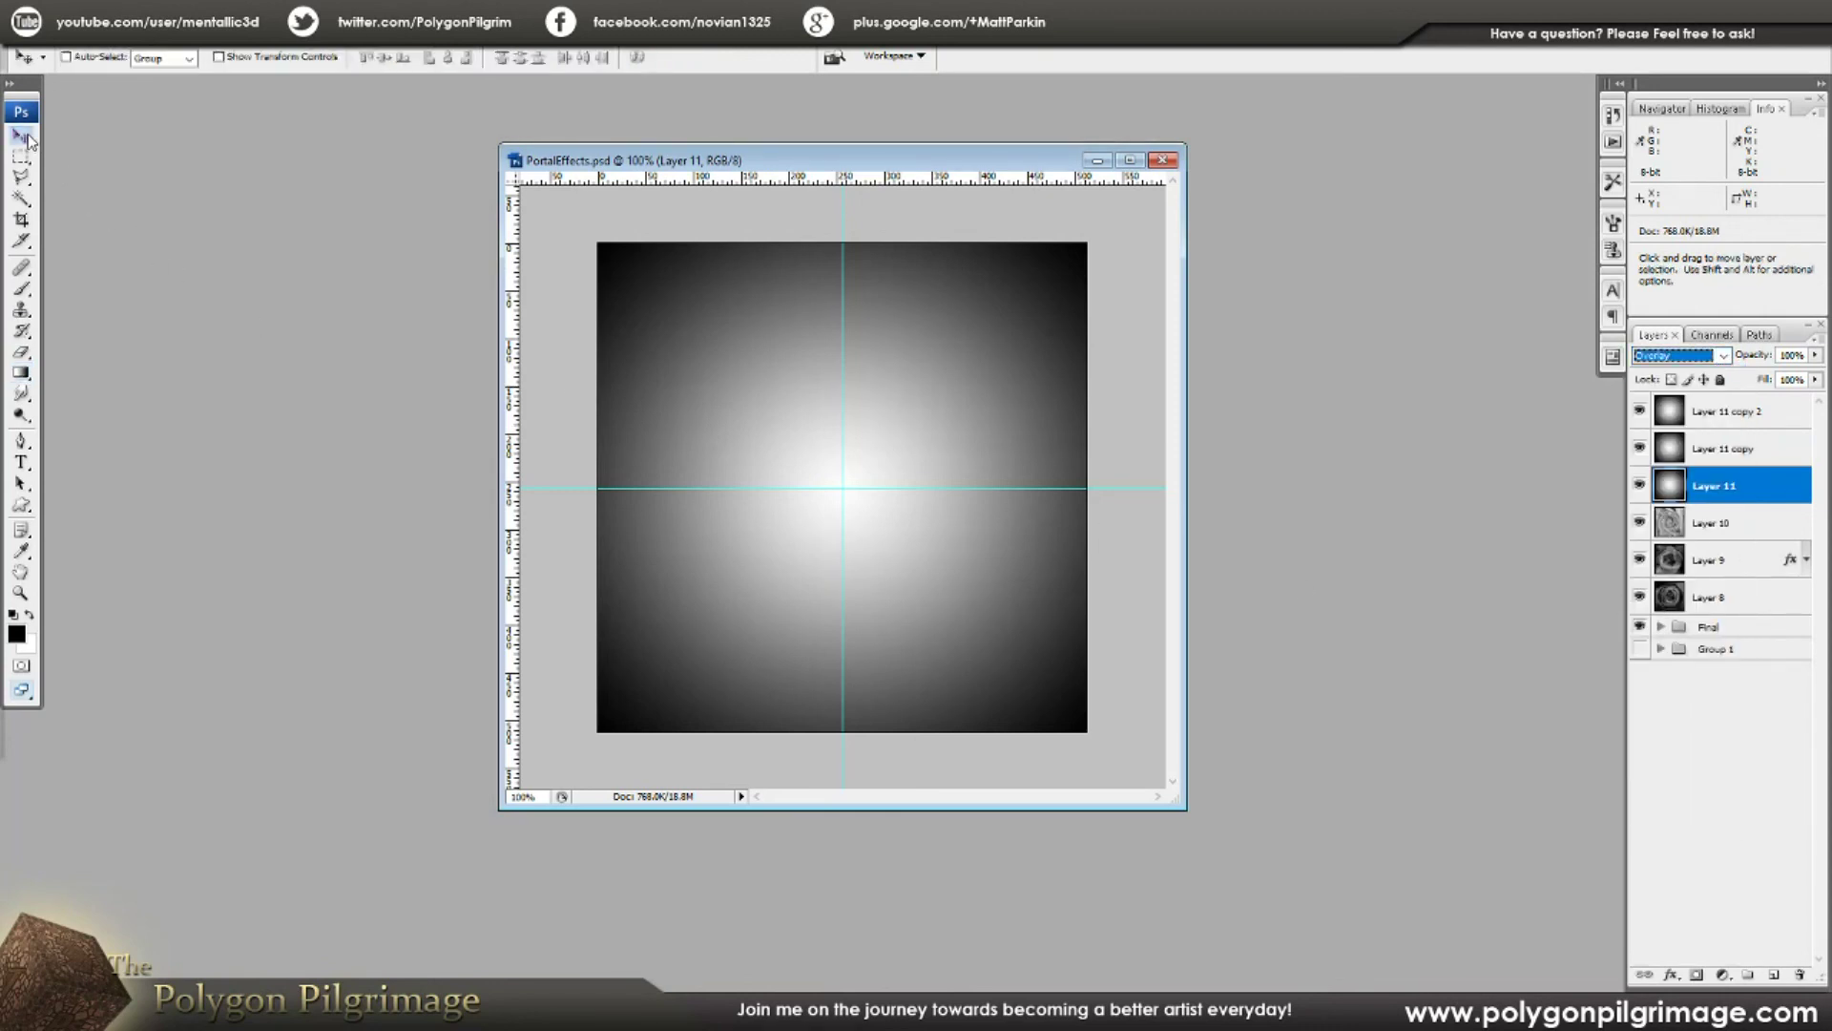
key(ctrl+t)
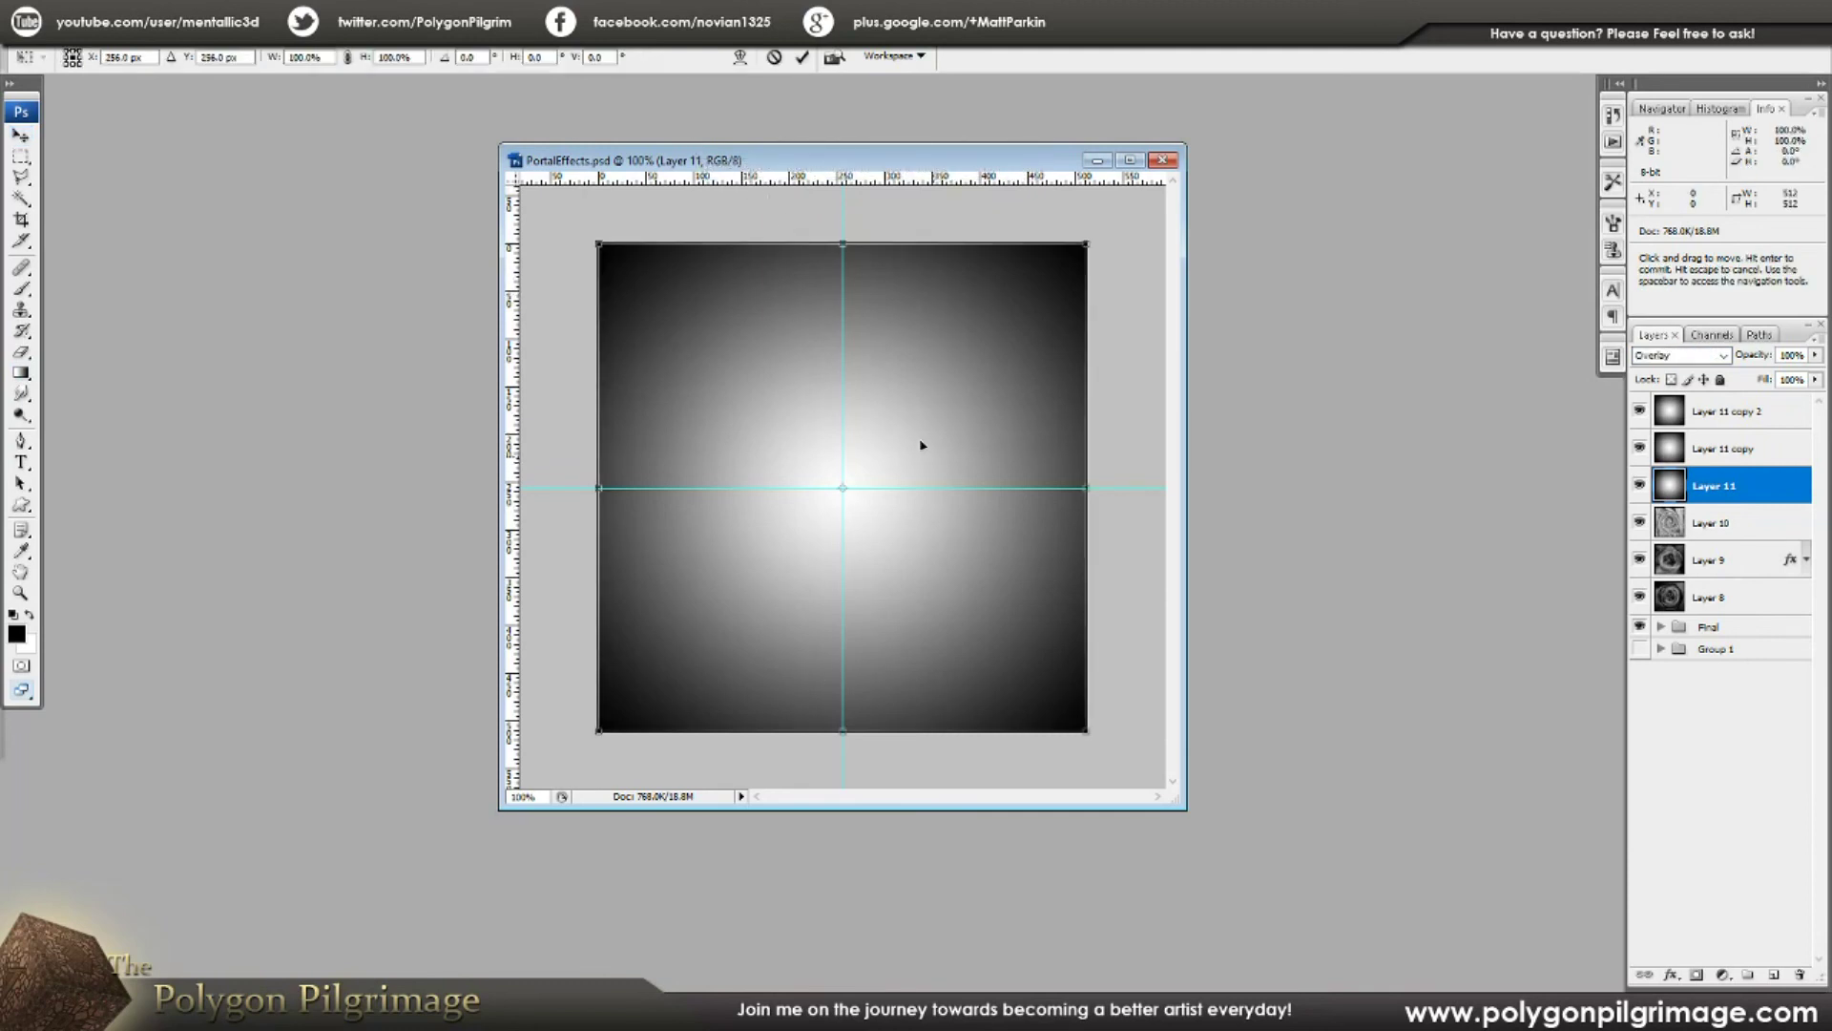
click(326, 61)
text(200)
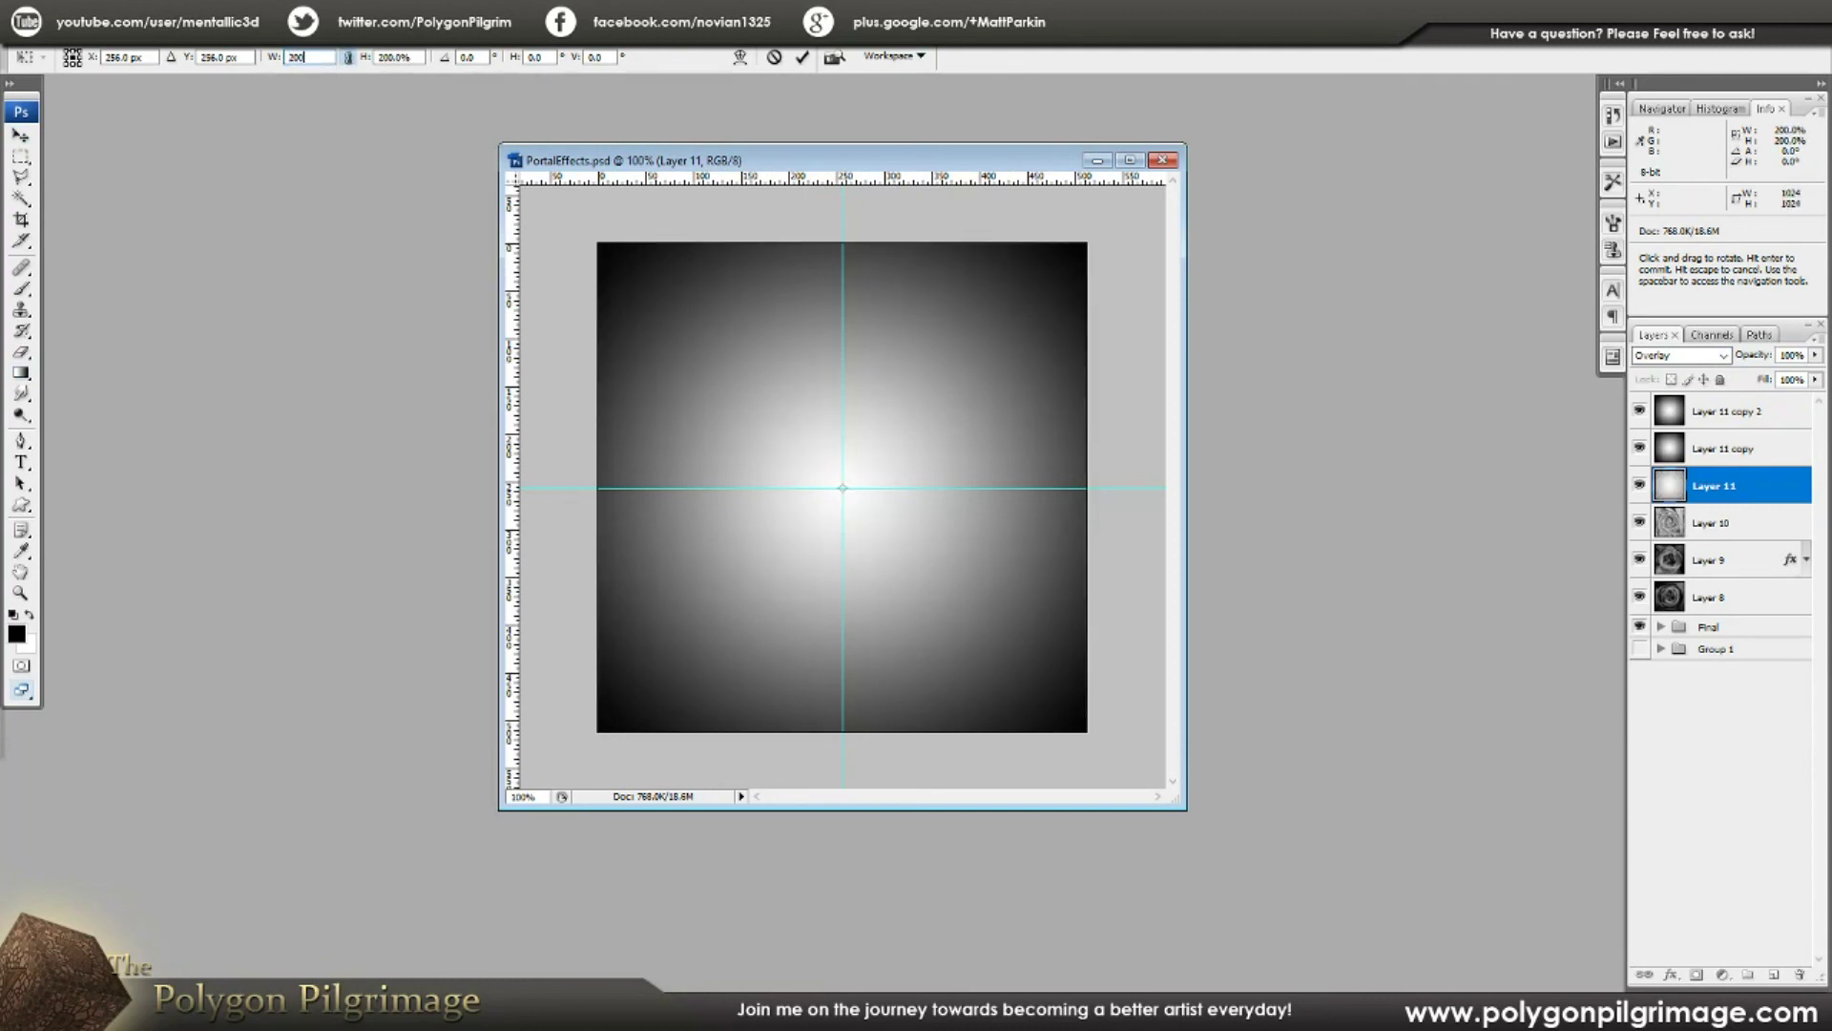
mouse_move(1010, 162)
mouse_down()
mouse_move(986, 151)
mouse_move(1011, 159)
mouse_up()
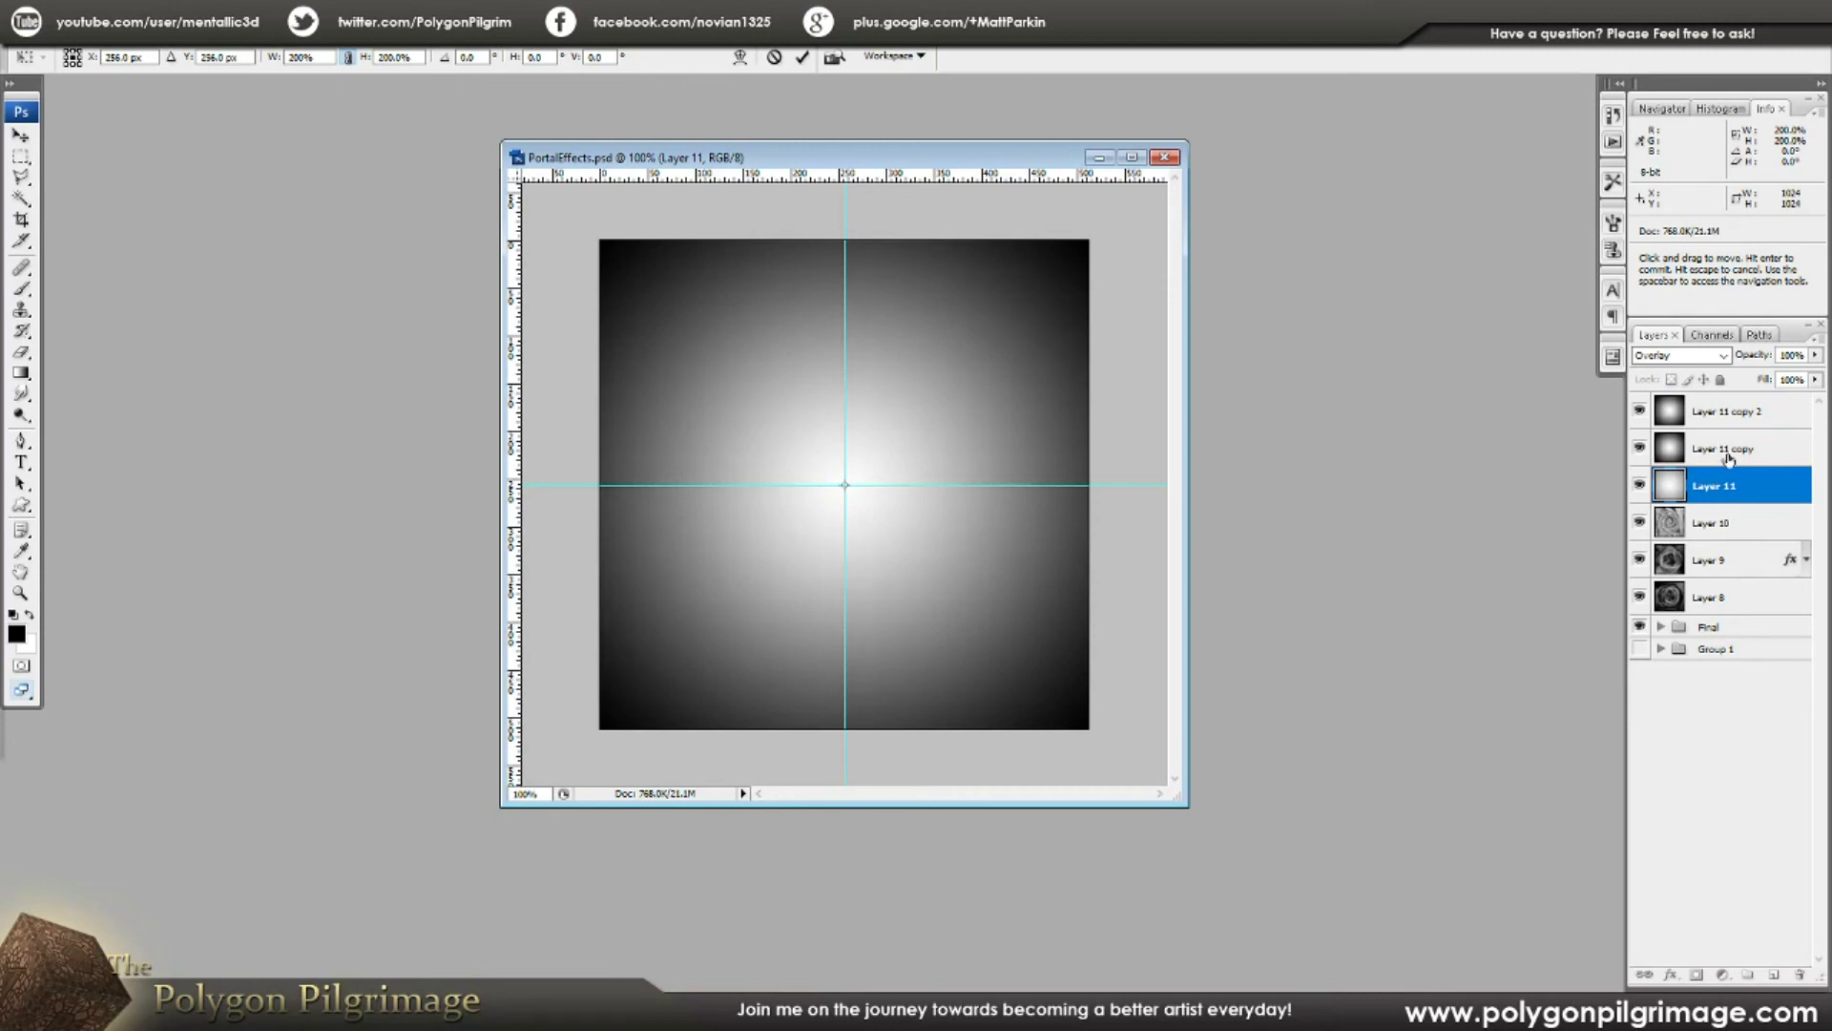
key(Return)
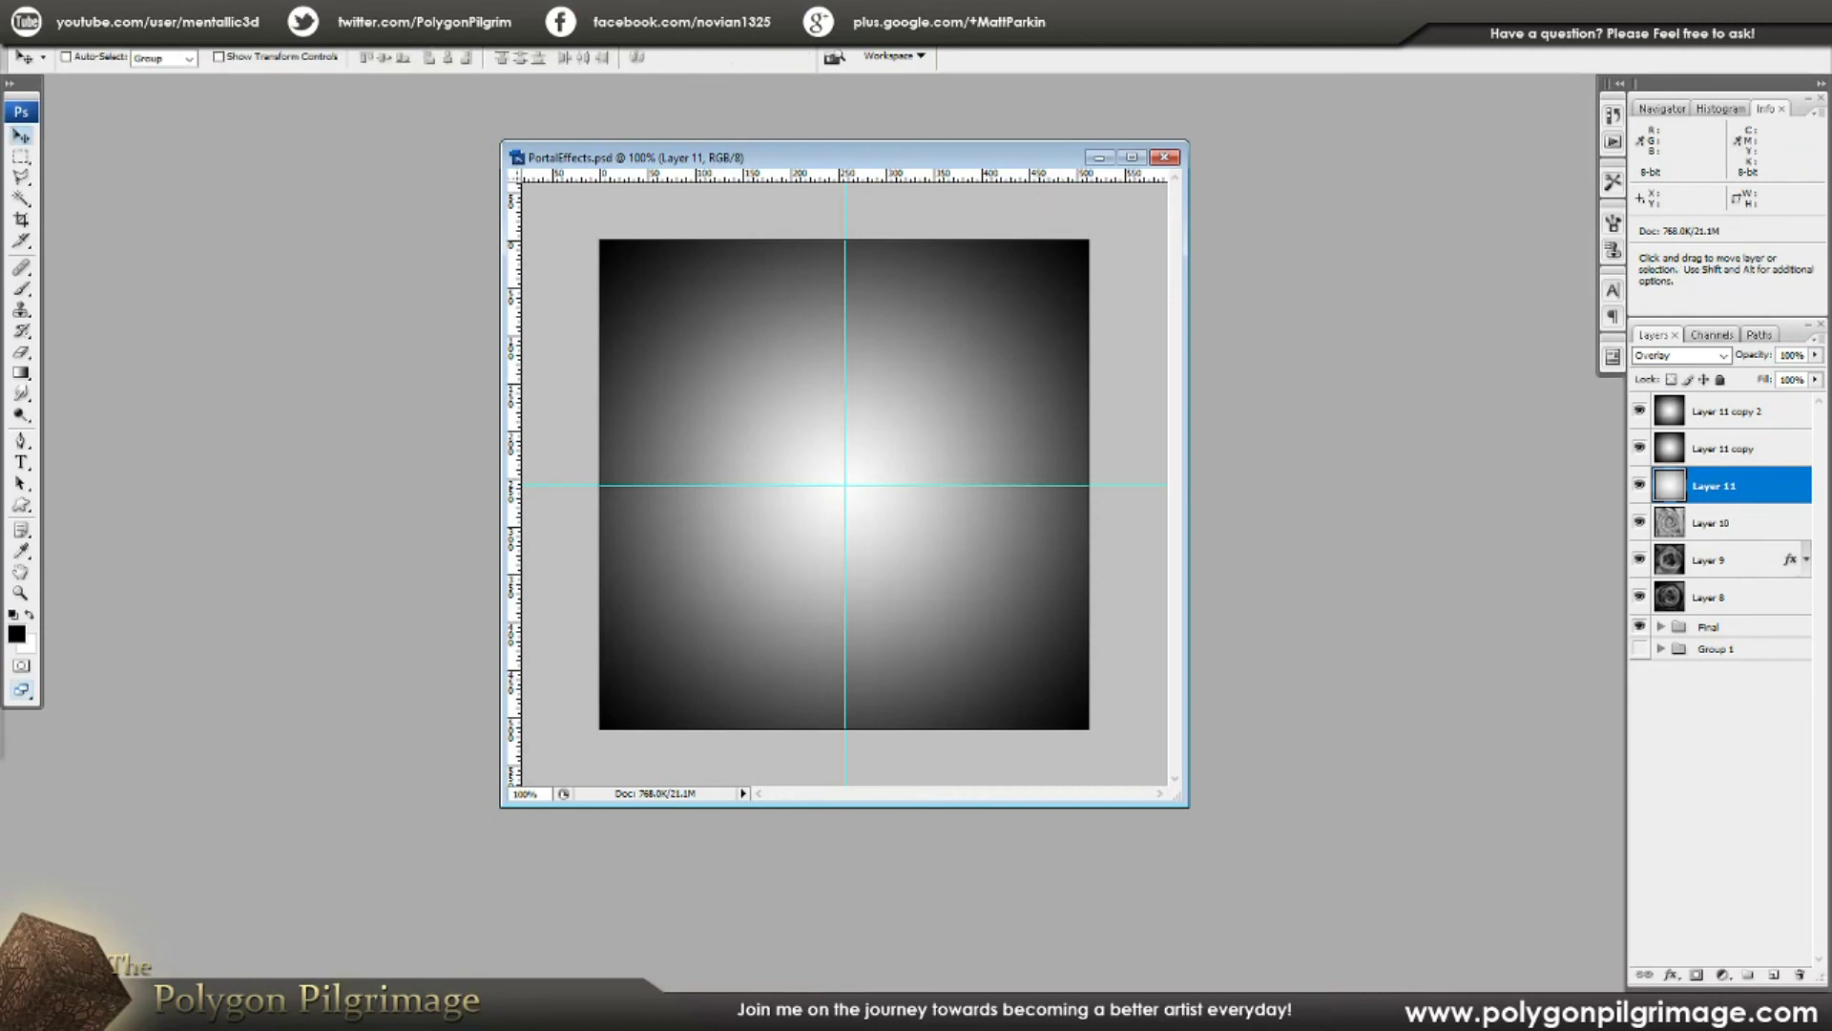
Step: Set the blend mode of Layer 11 copy to Hard Light
click(1726, 467)
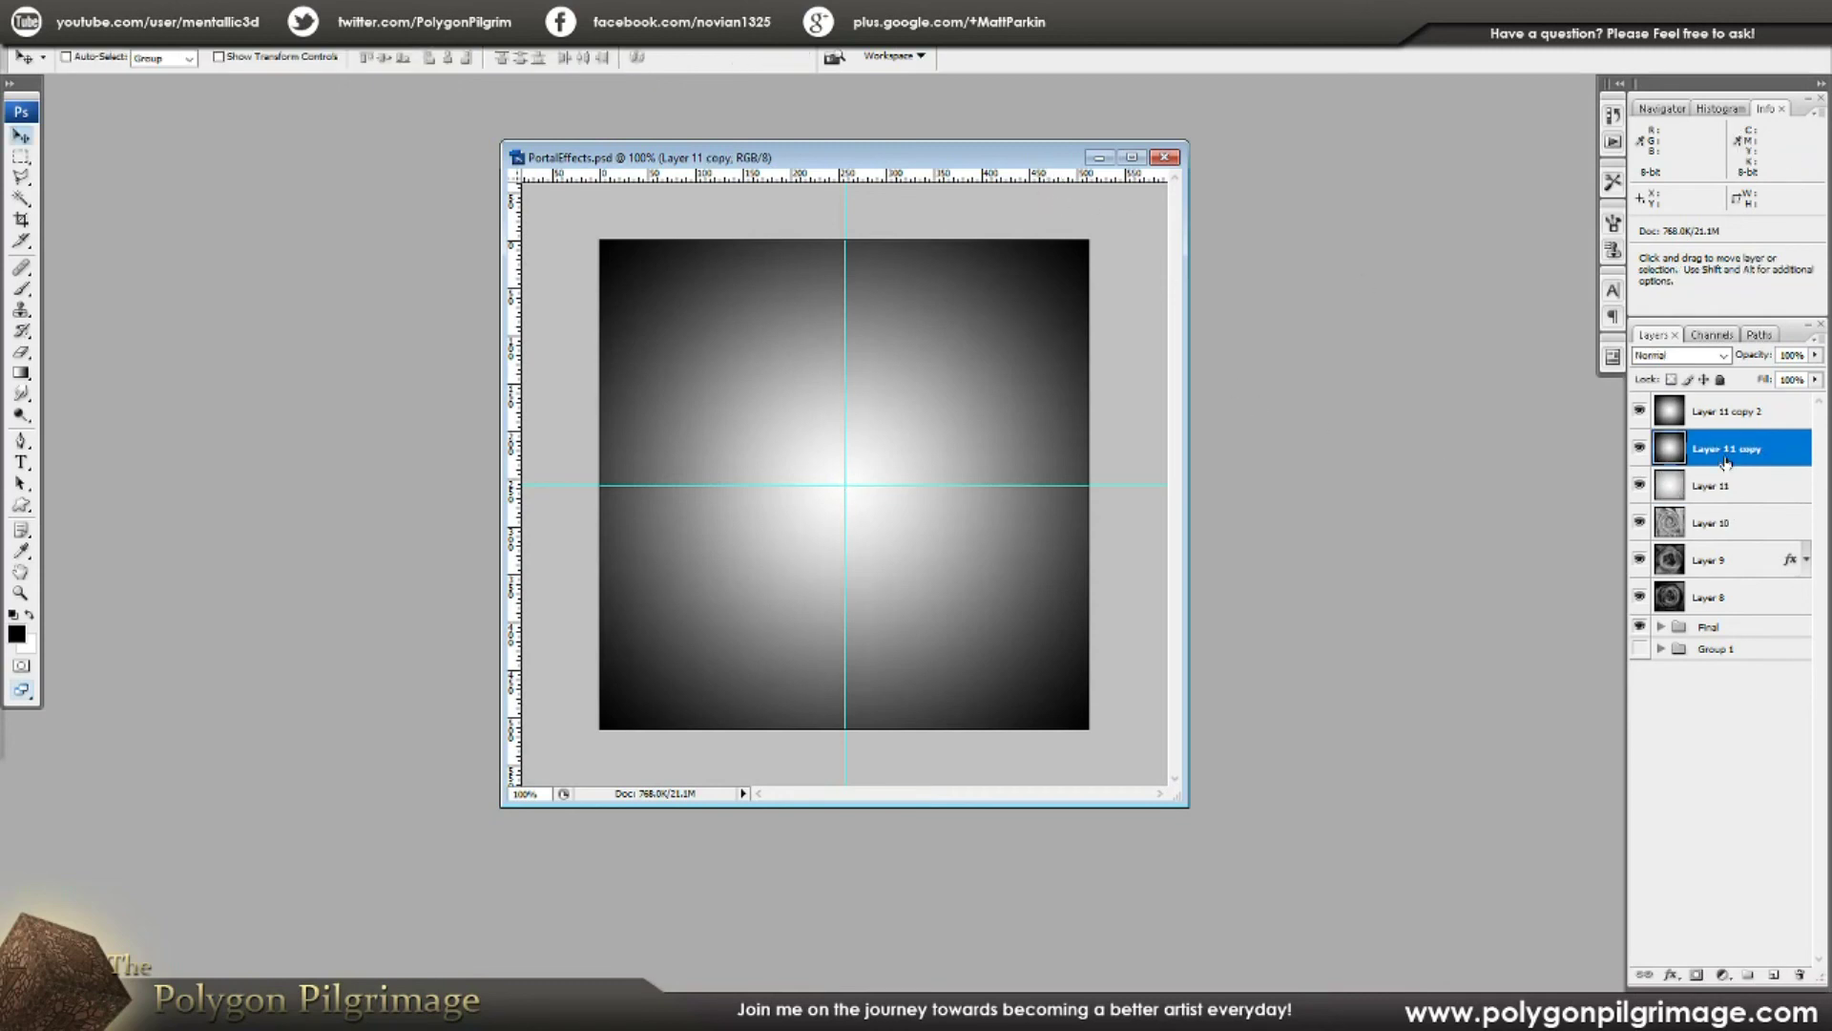
click(1724, 357)
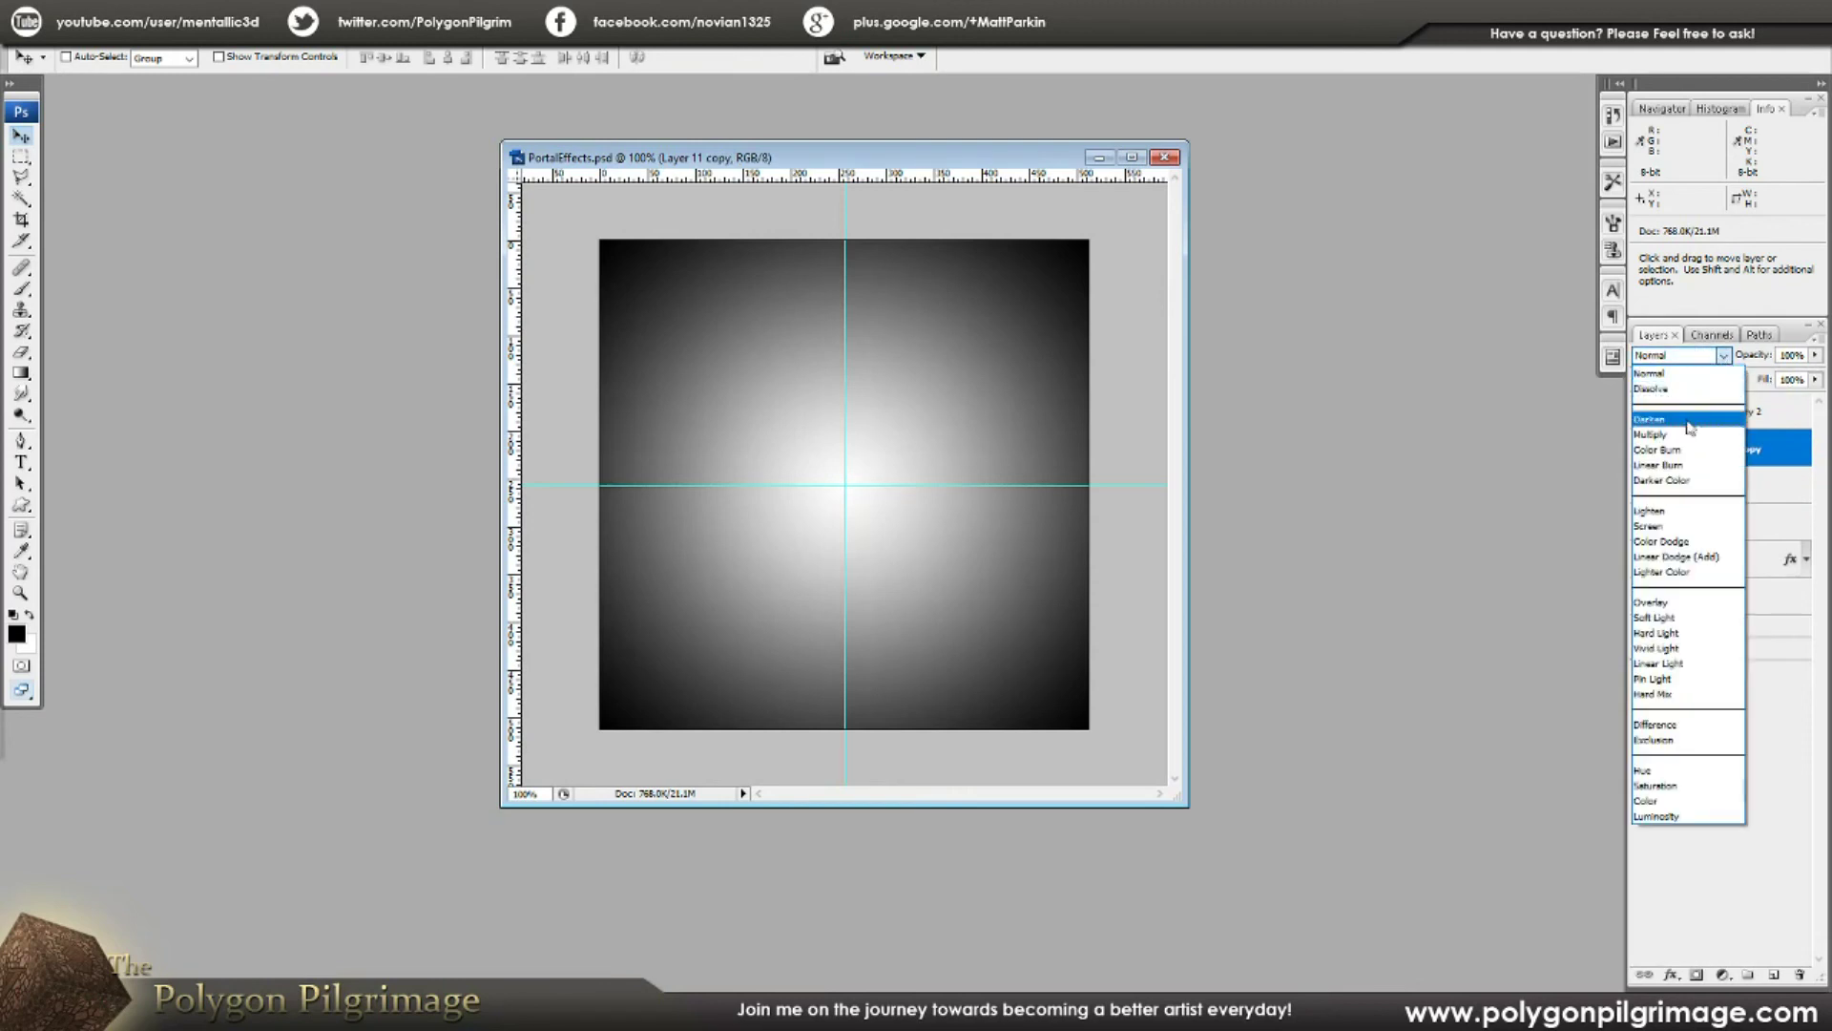
click(1674, 634)
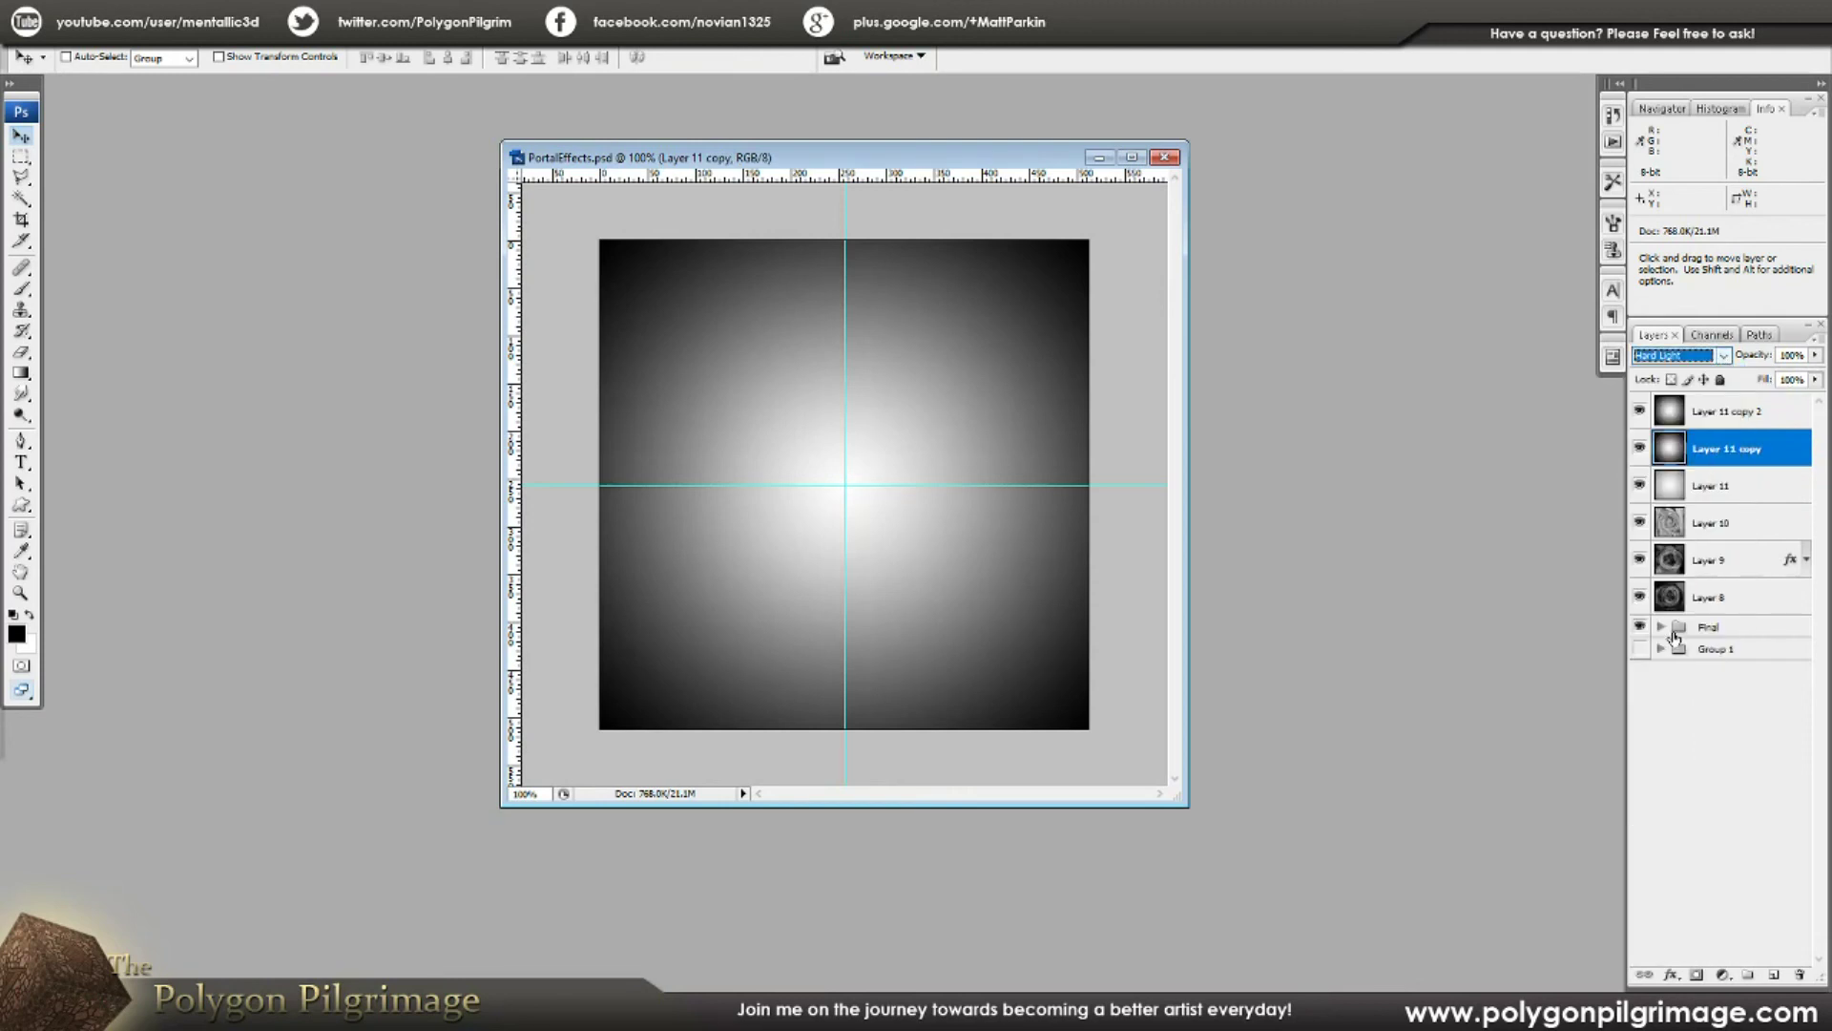
Step: Set Layer 11 copy 2 to the Hard Light blend mode and lower its opacity to about 50%
click(1723, 416)
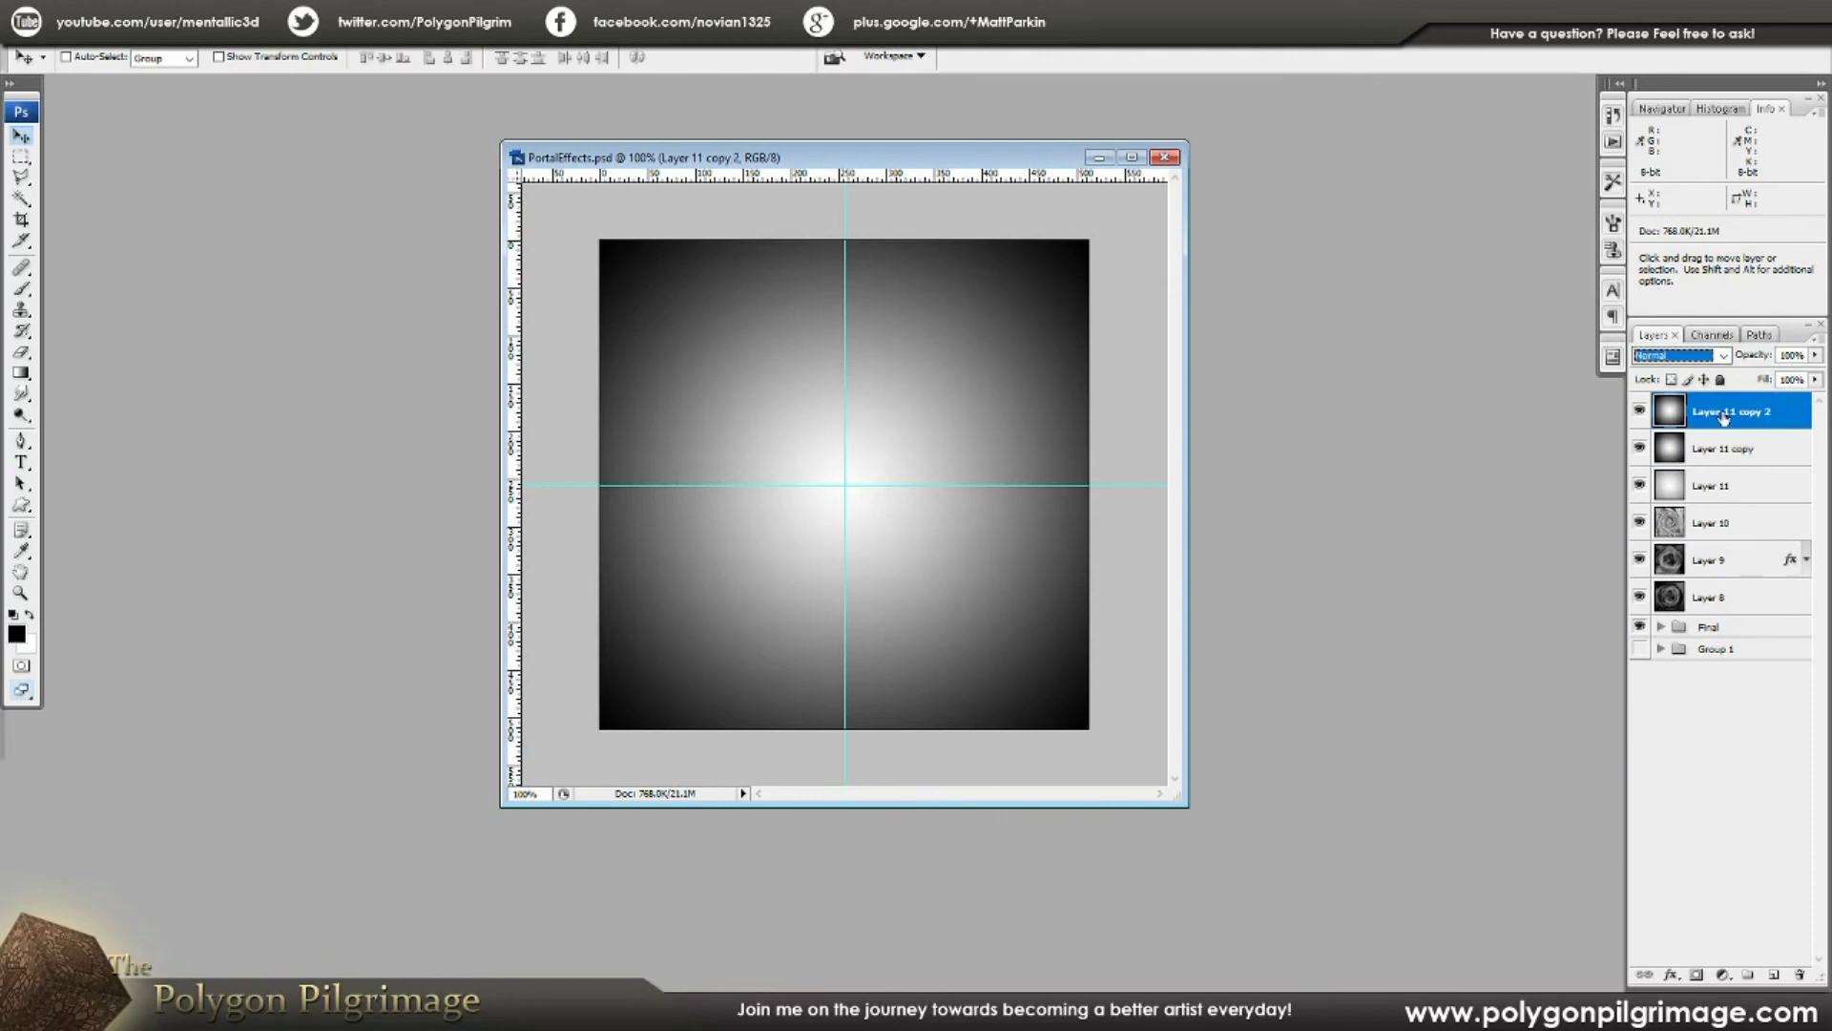
click(1724, 357)
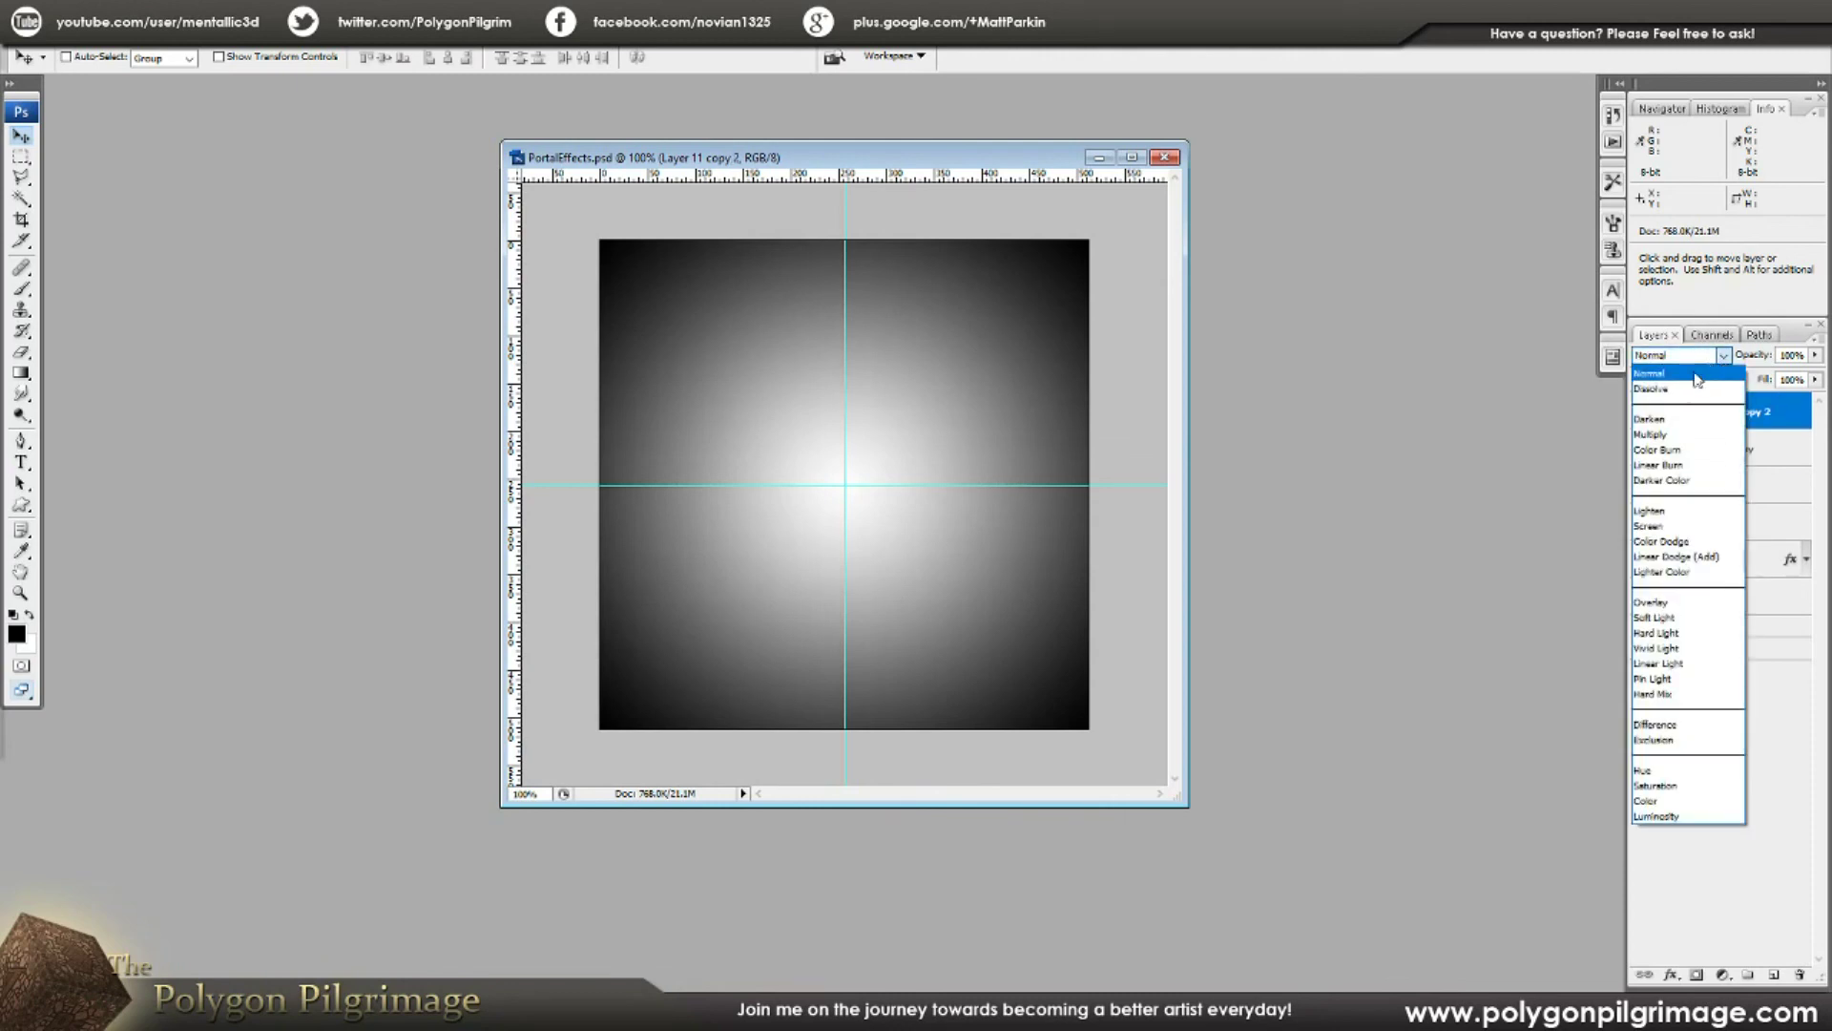
click(1665, 633)
click(1815, 356)
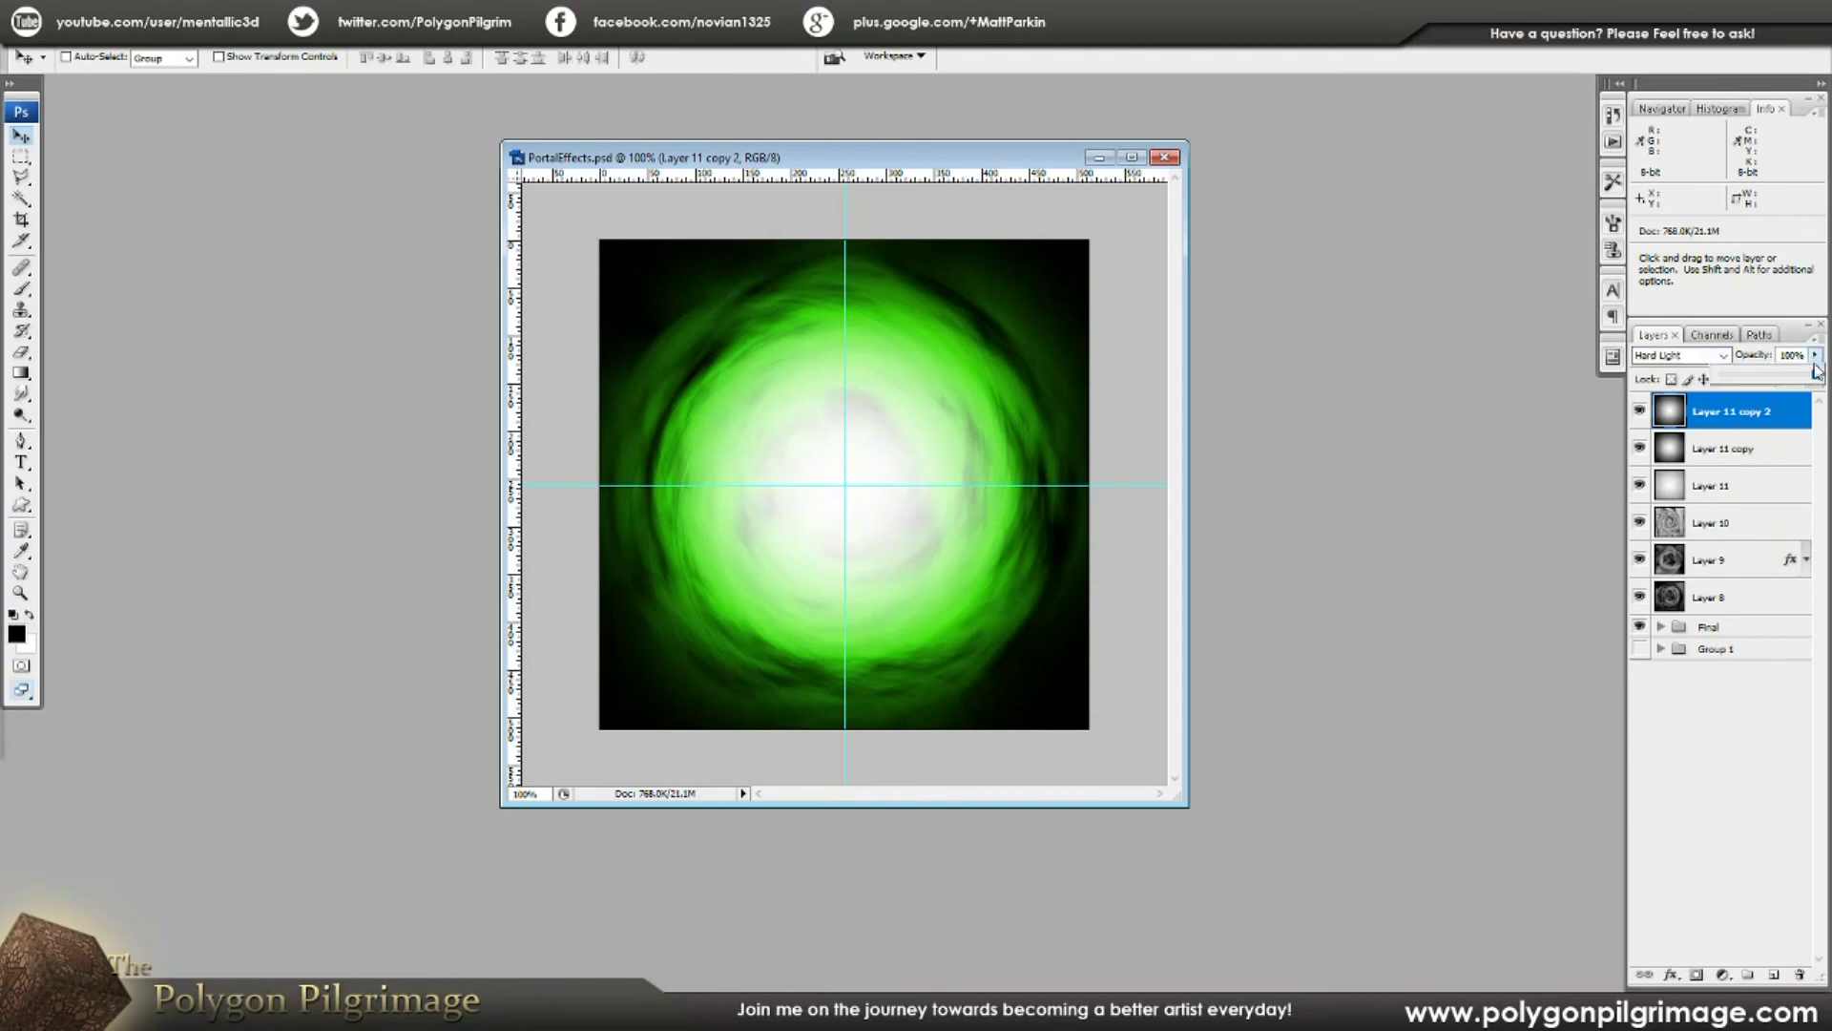
drag(1816, 373, 1769, 375)
click(1725, 496)
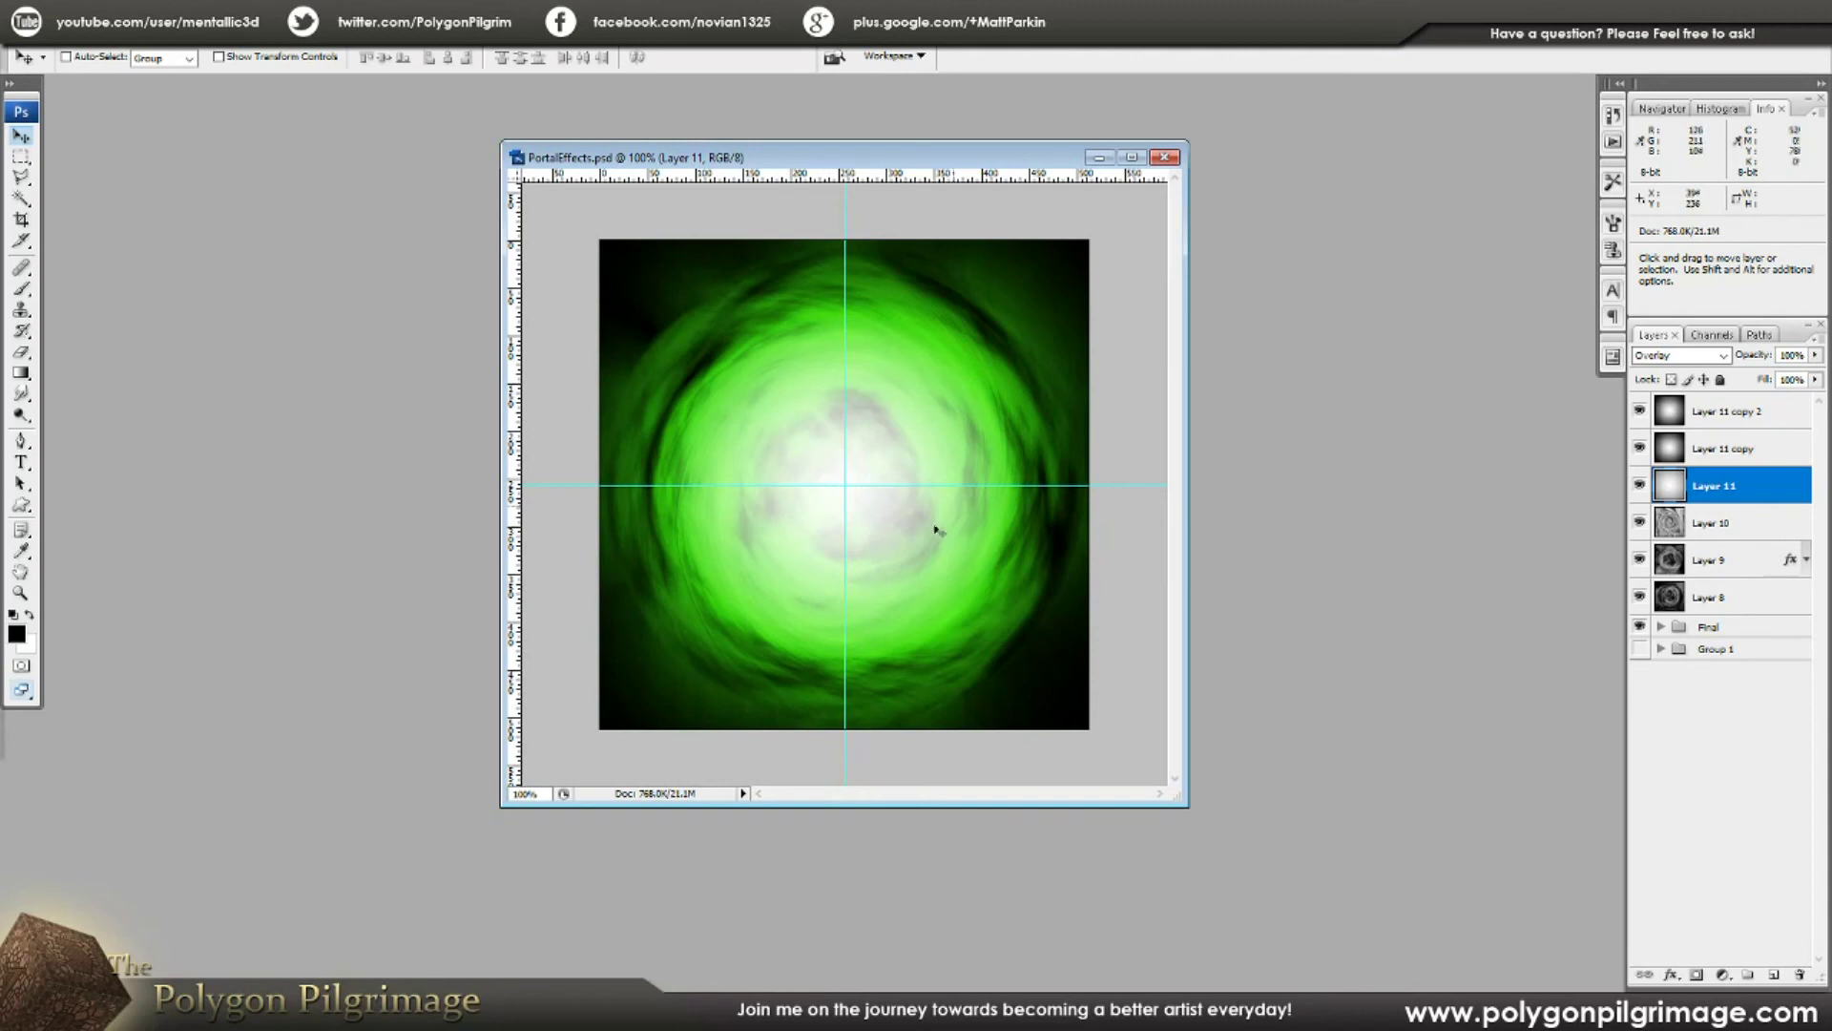
Step: Group all the layers from Layer 11 copy 2 down to Layer 8
click(1768, 413)
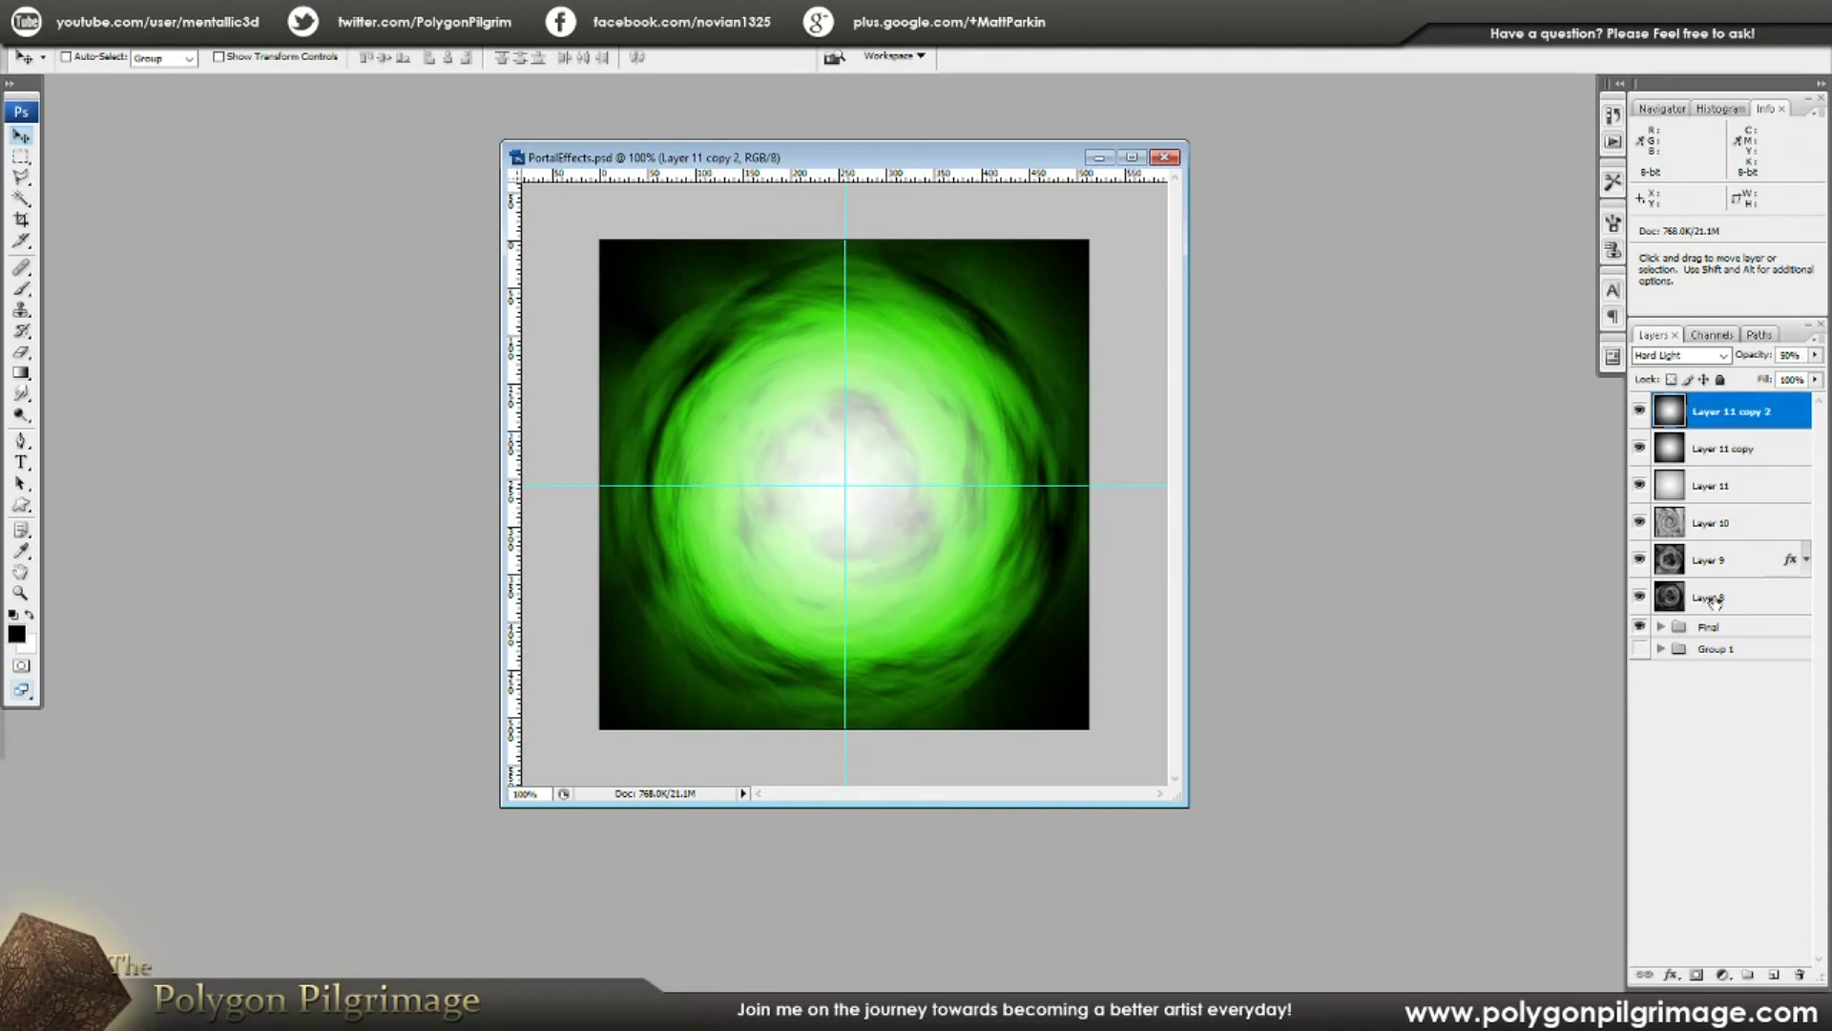
shift+click(1715, 599)
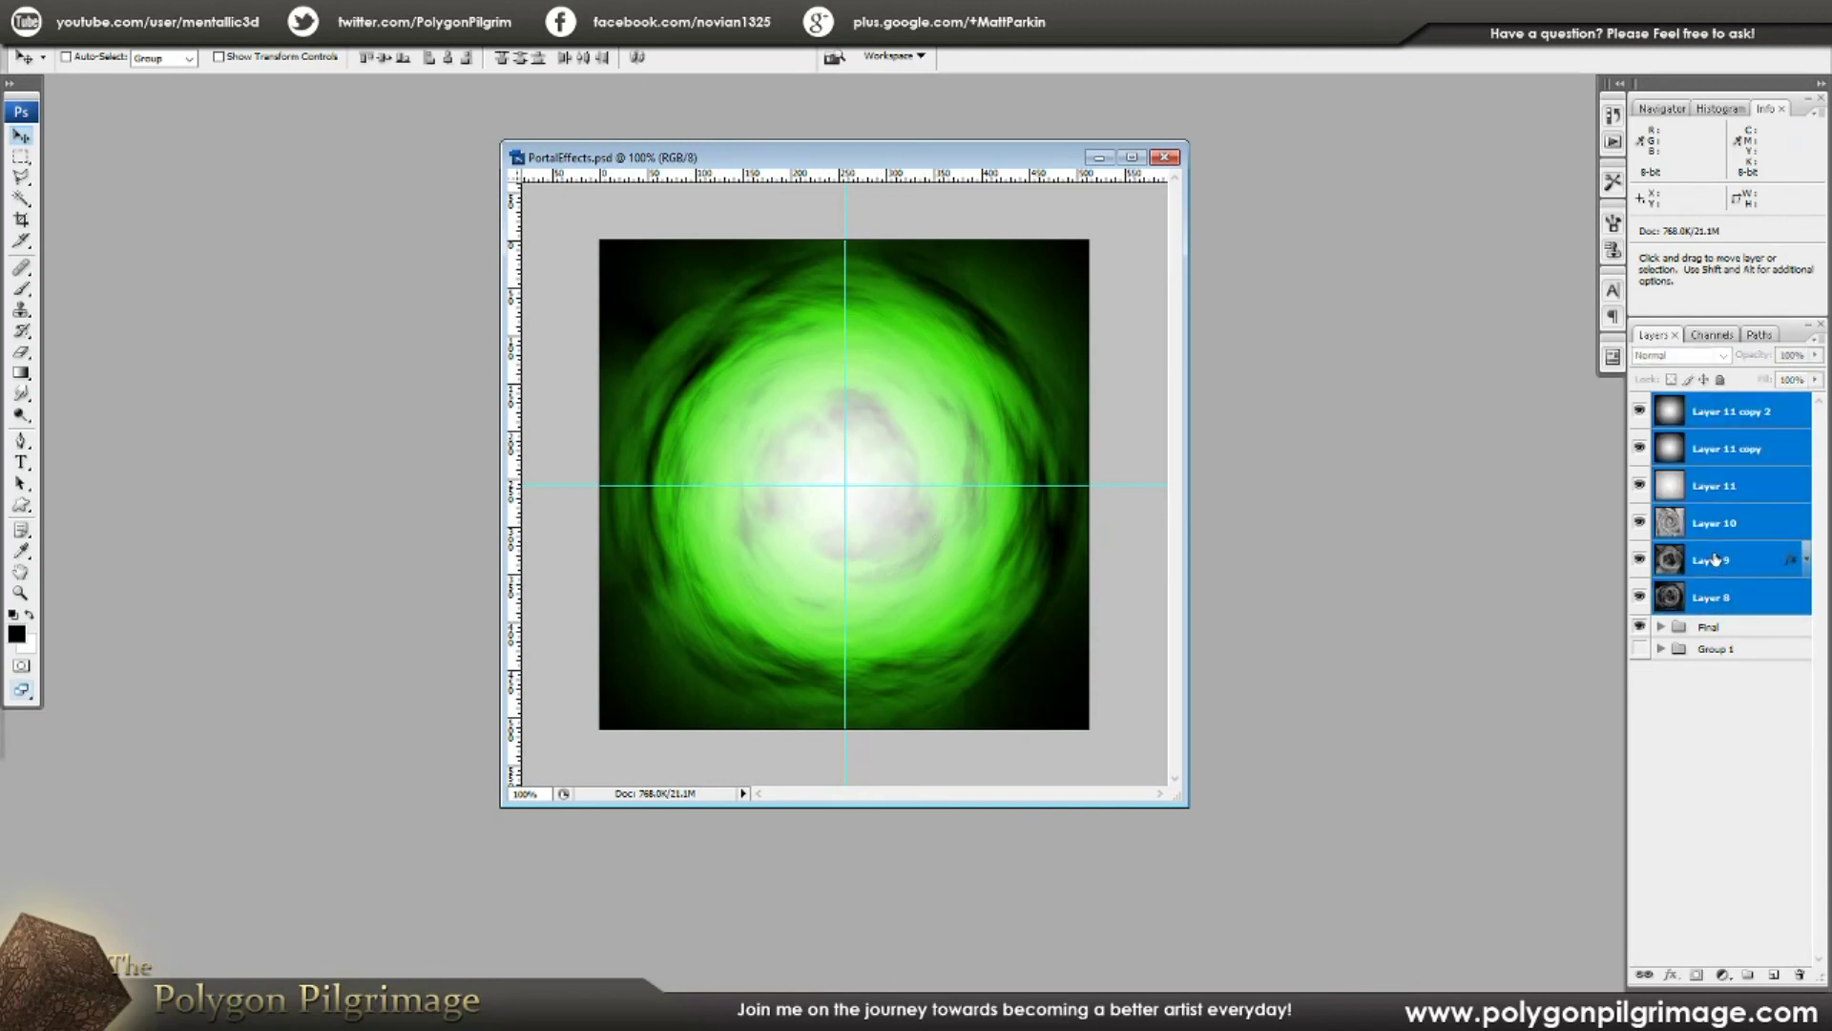
click(1734, 424)
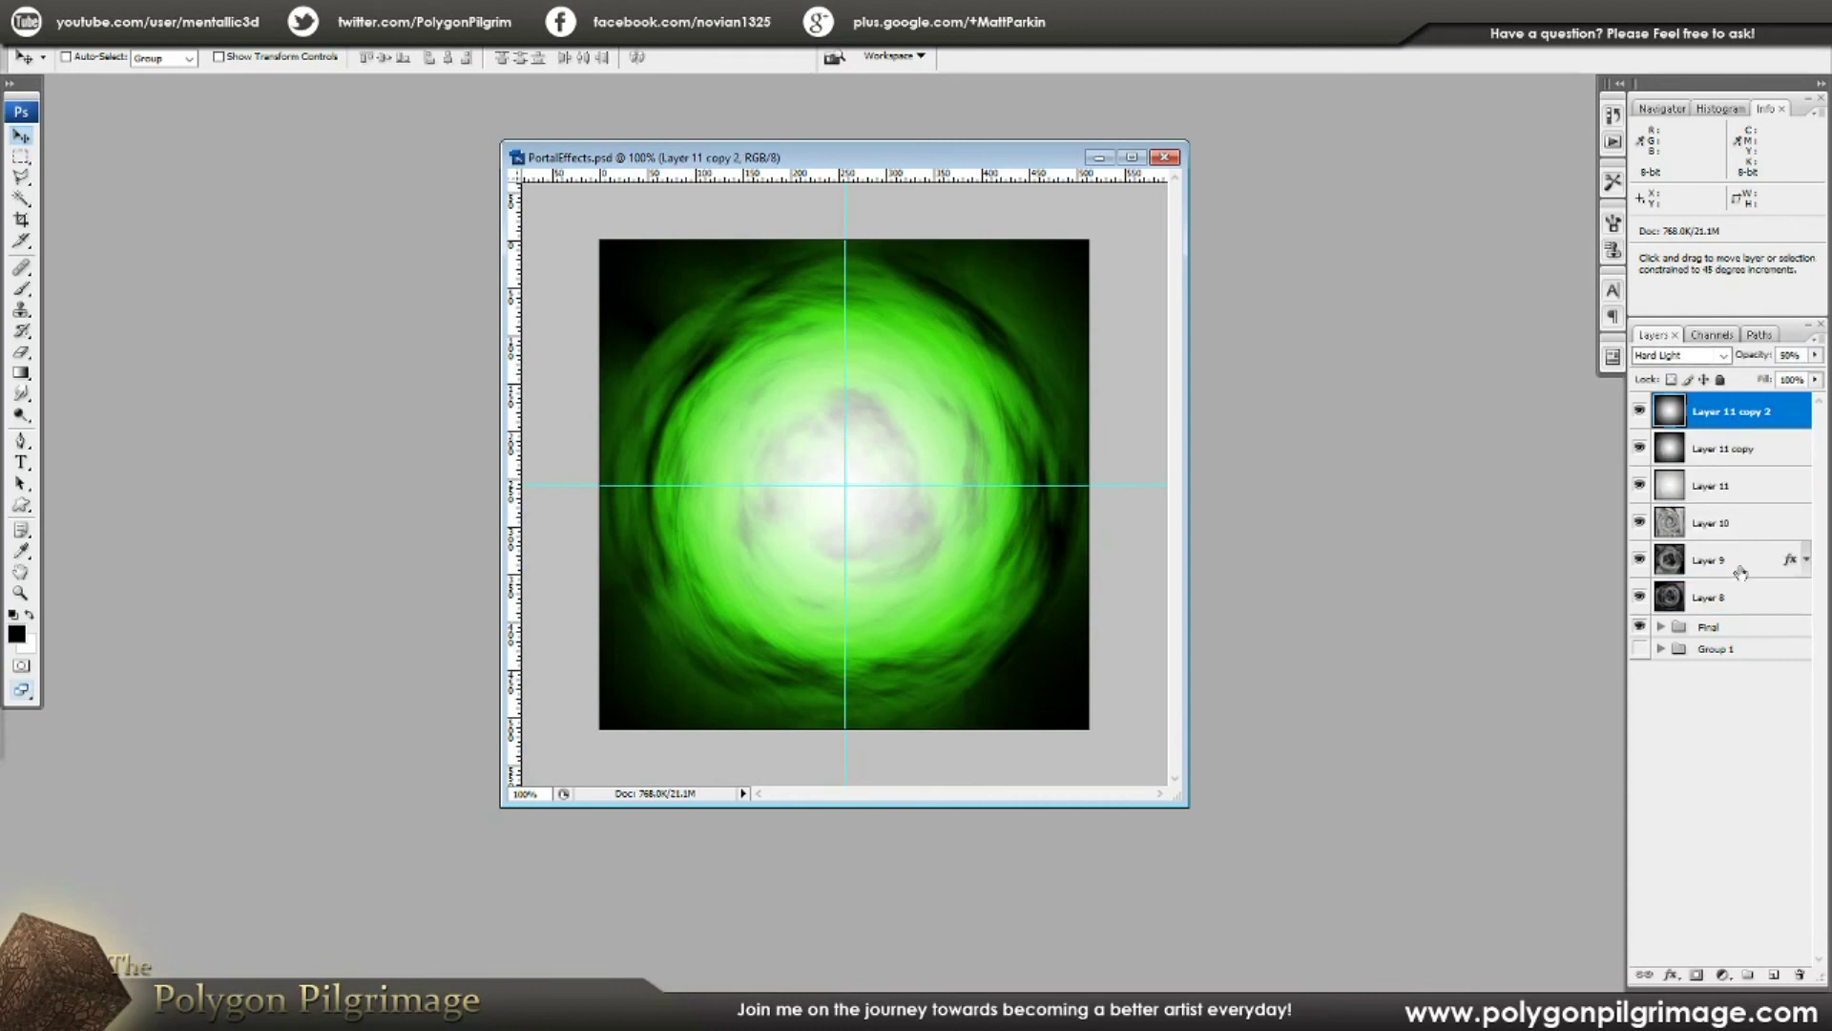
shift+click(1725, 601)
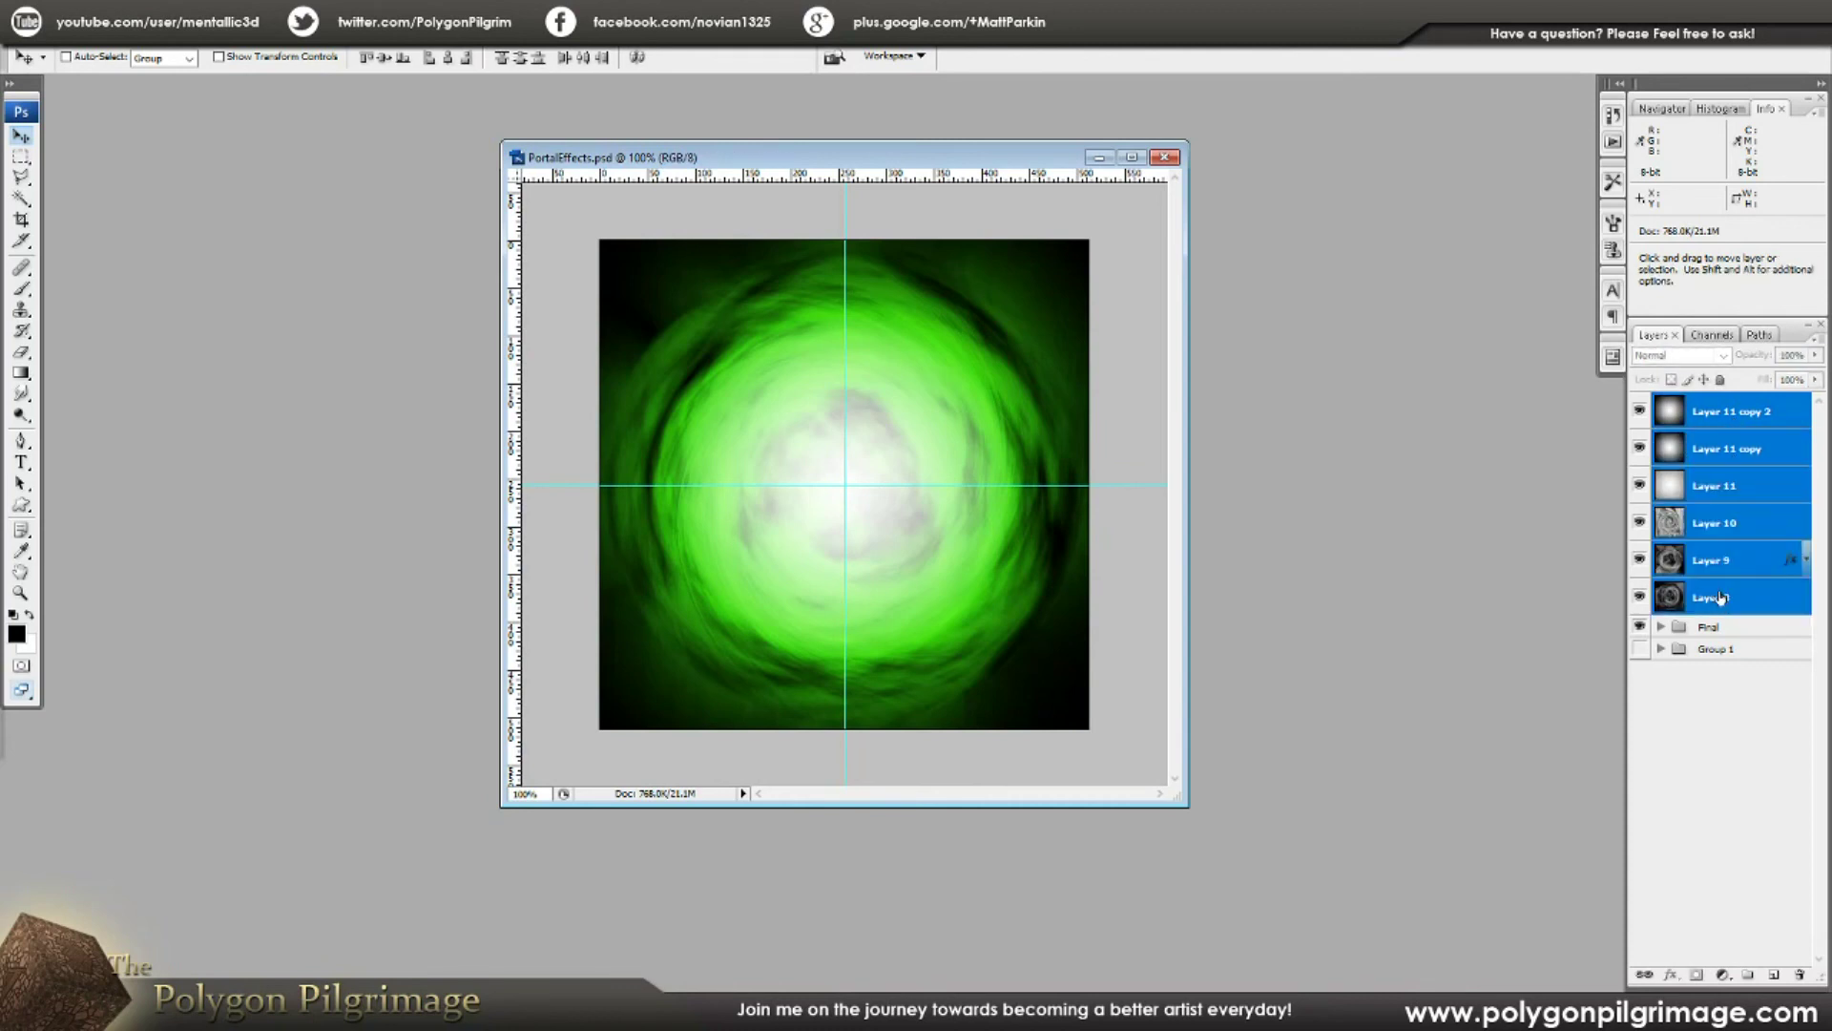
key(ctrl+g)
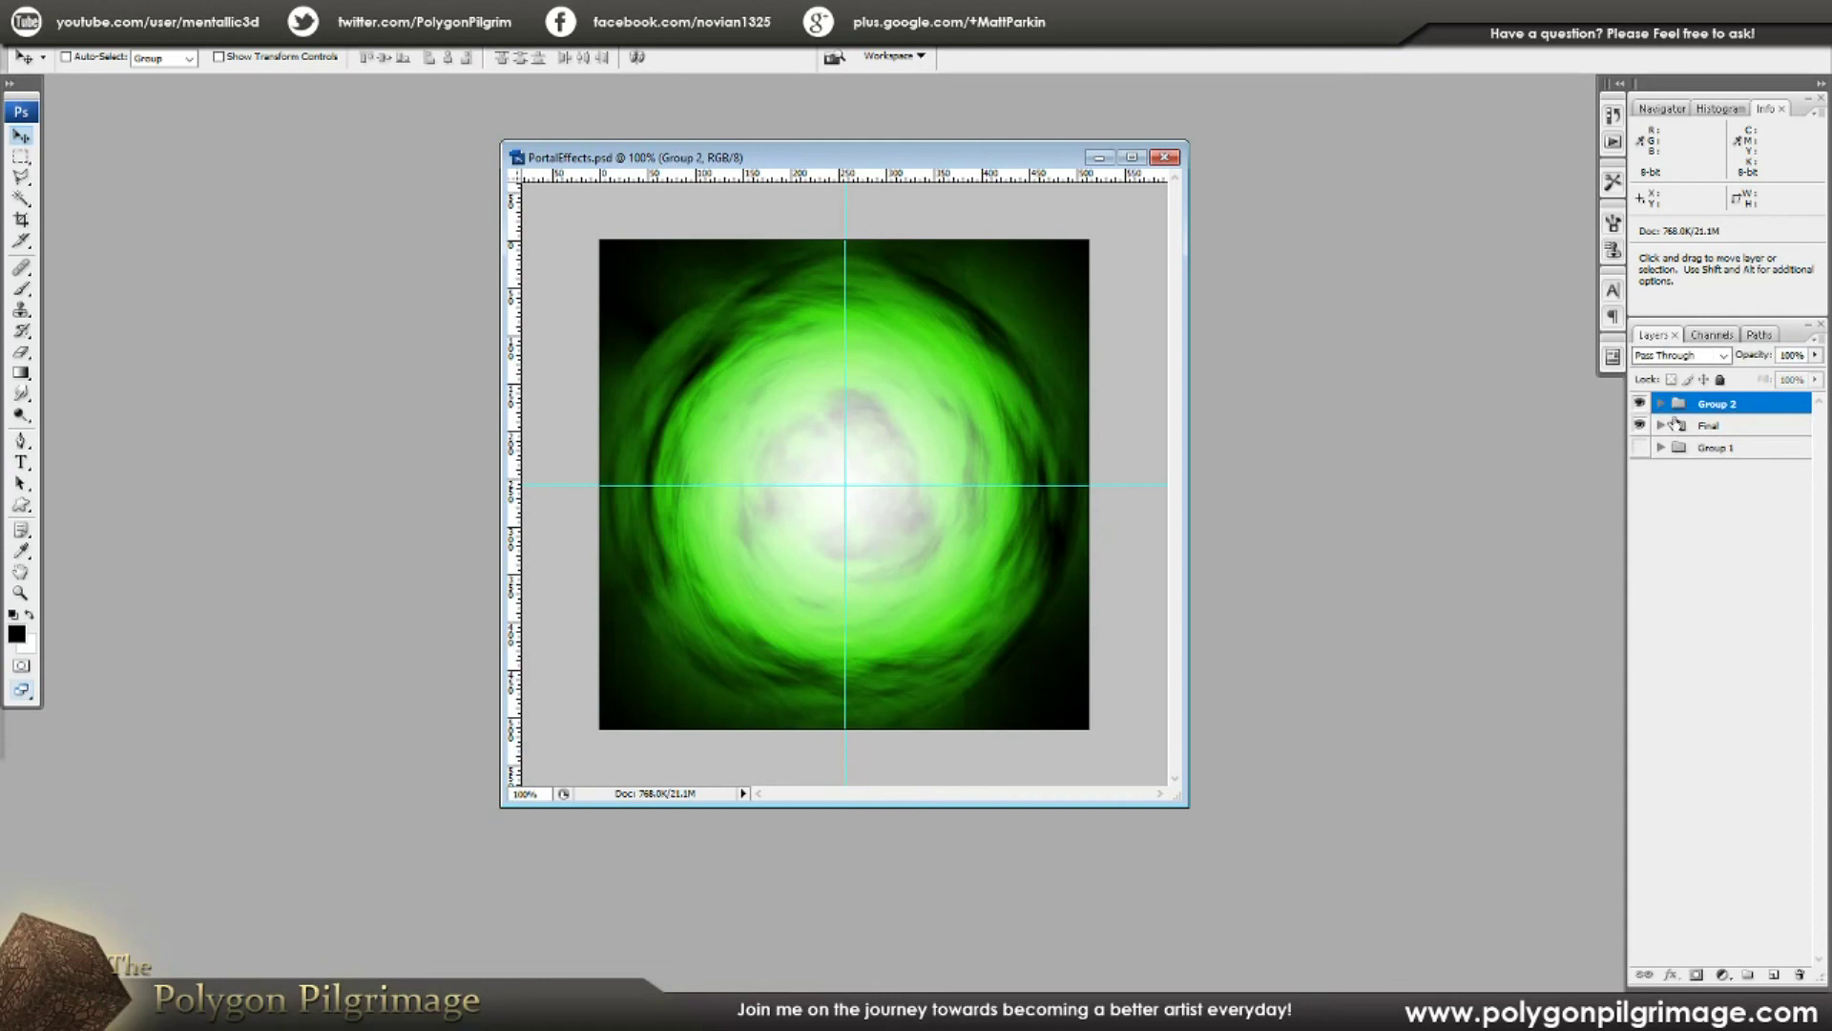
Step: Compare the new portal effect with the one in the Final group by toggling the new group's visibility
click(1640, 403)
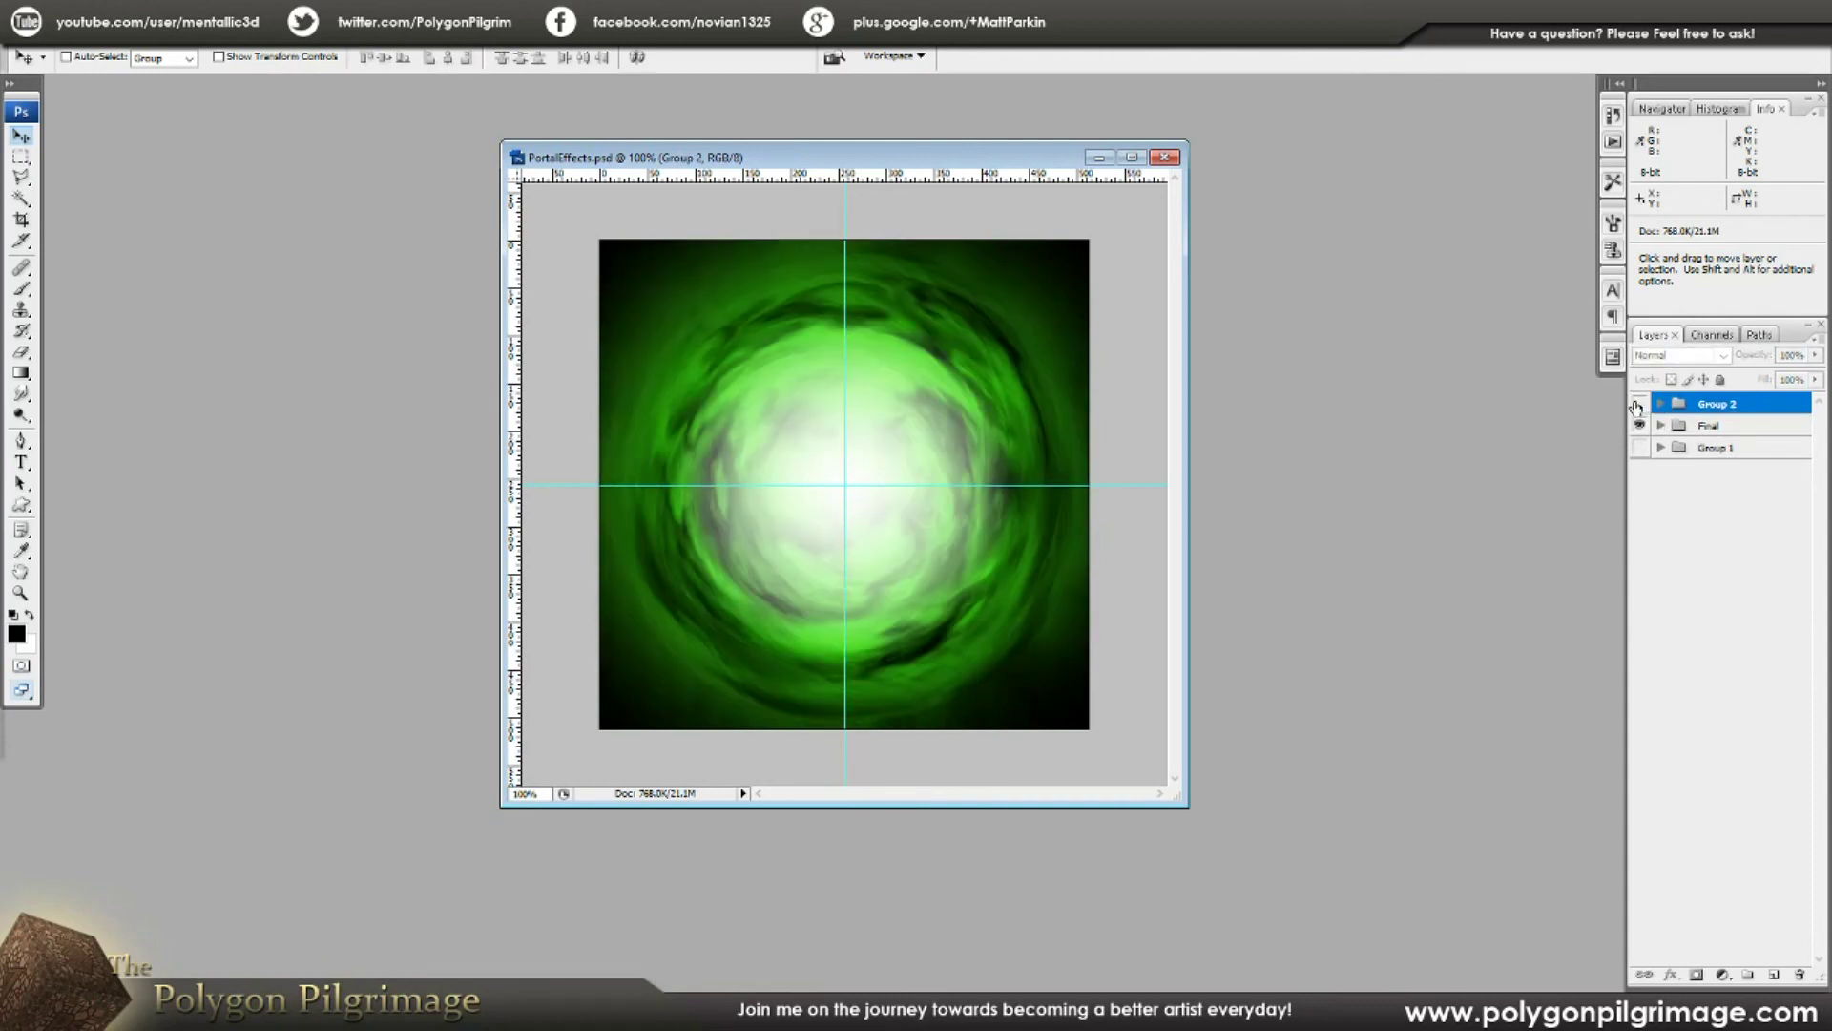
click(1639, 404)
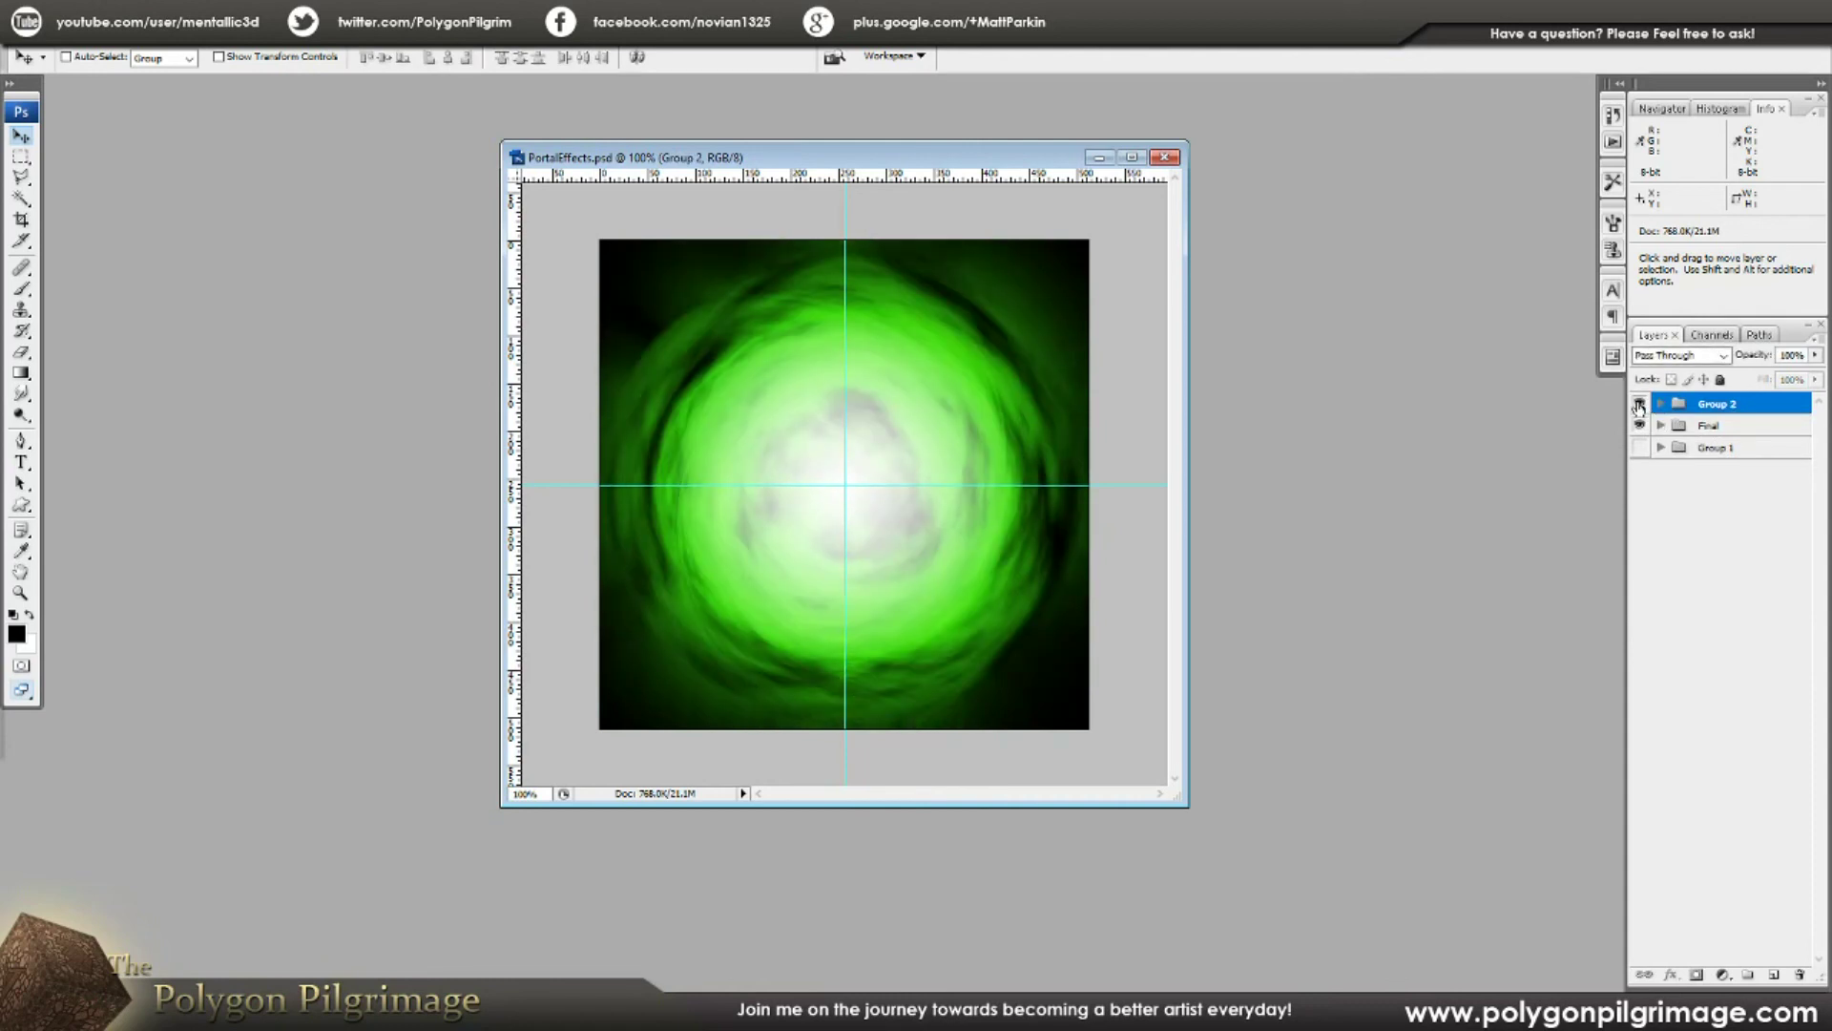
click(1639, 403)
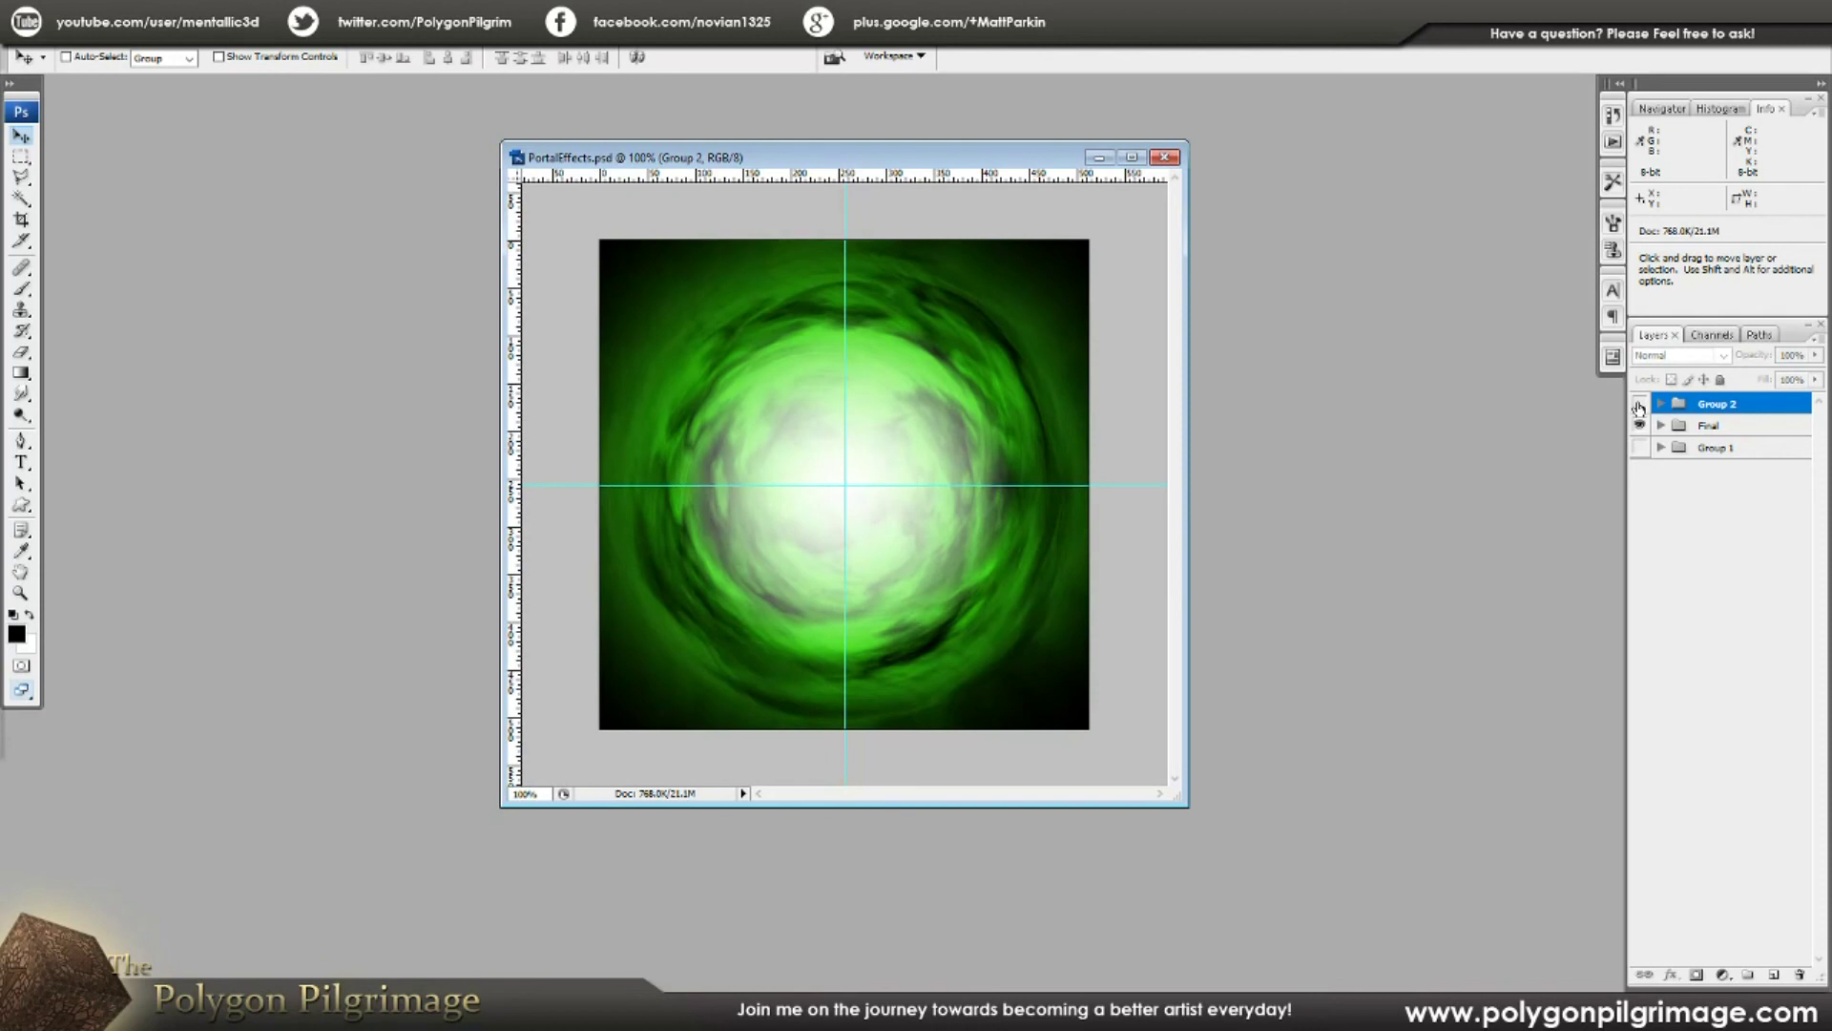
click(1639, 404)
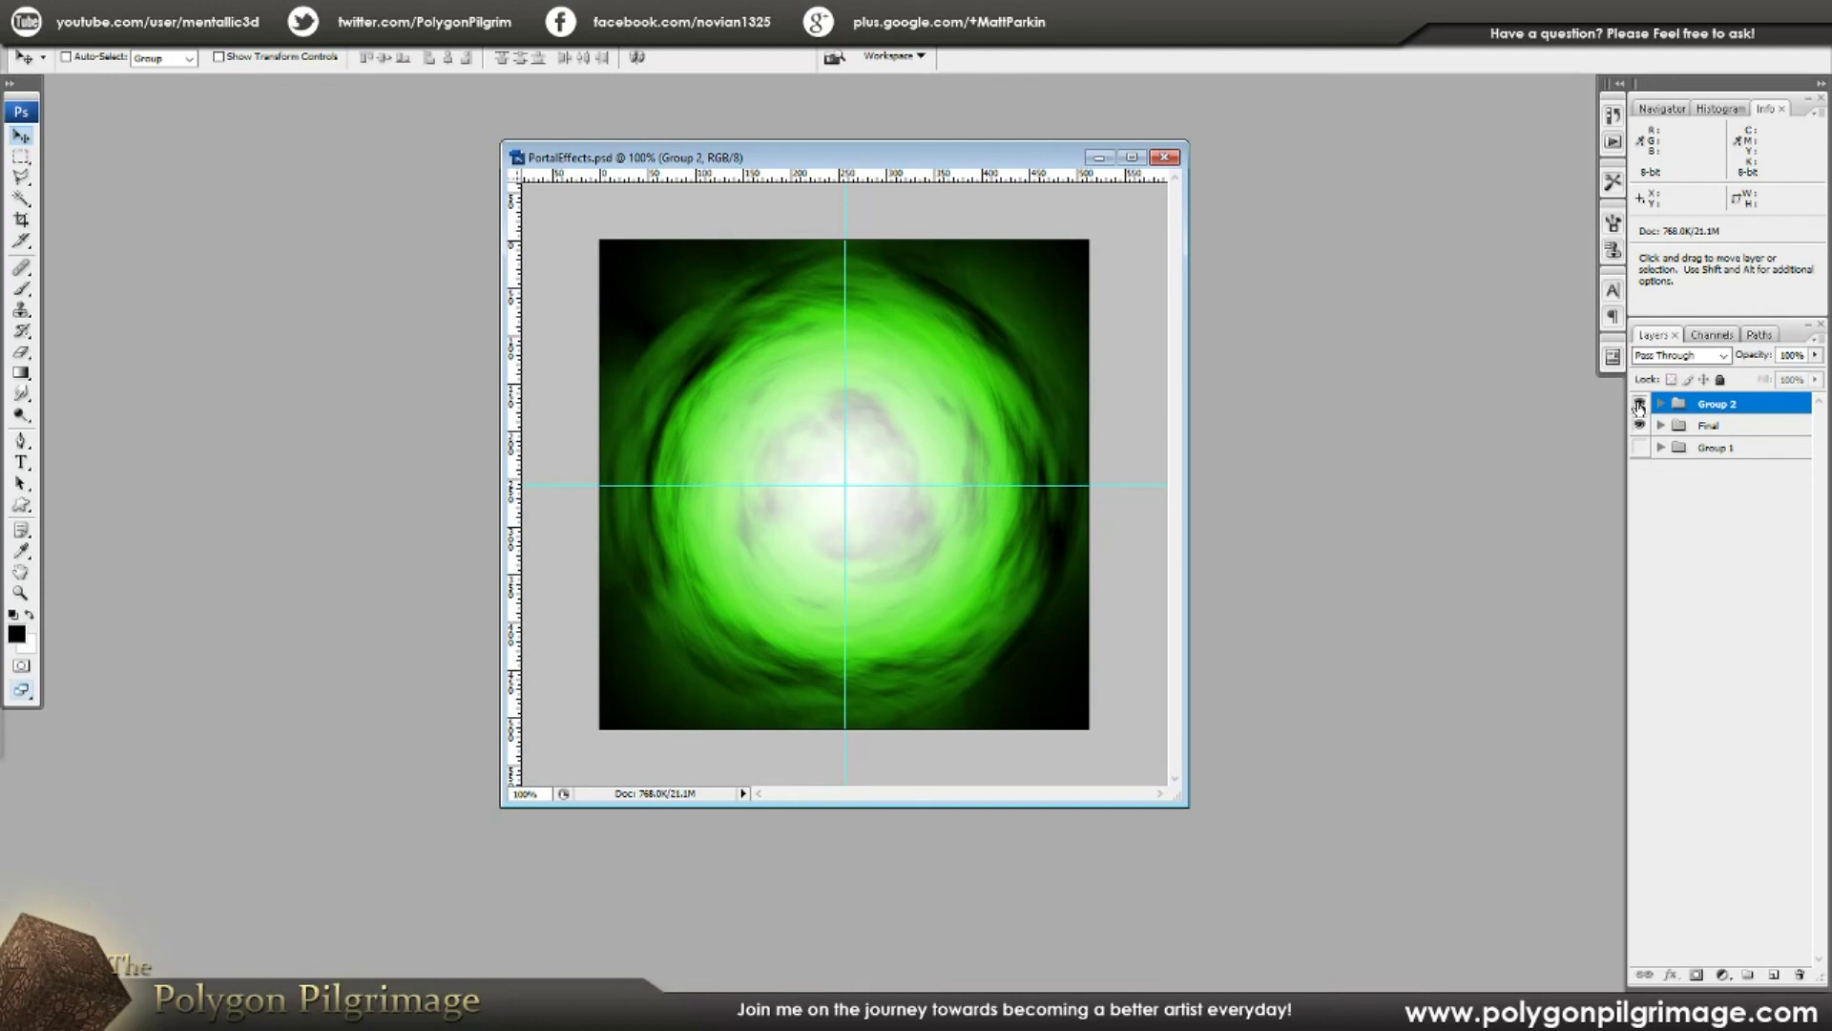
Step: Toggle Group 2 off and on to compare its portal with the earlier version in the Final group
click(1639, 405)
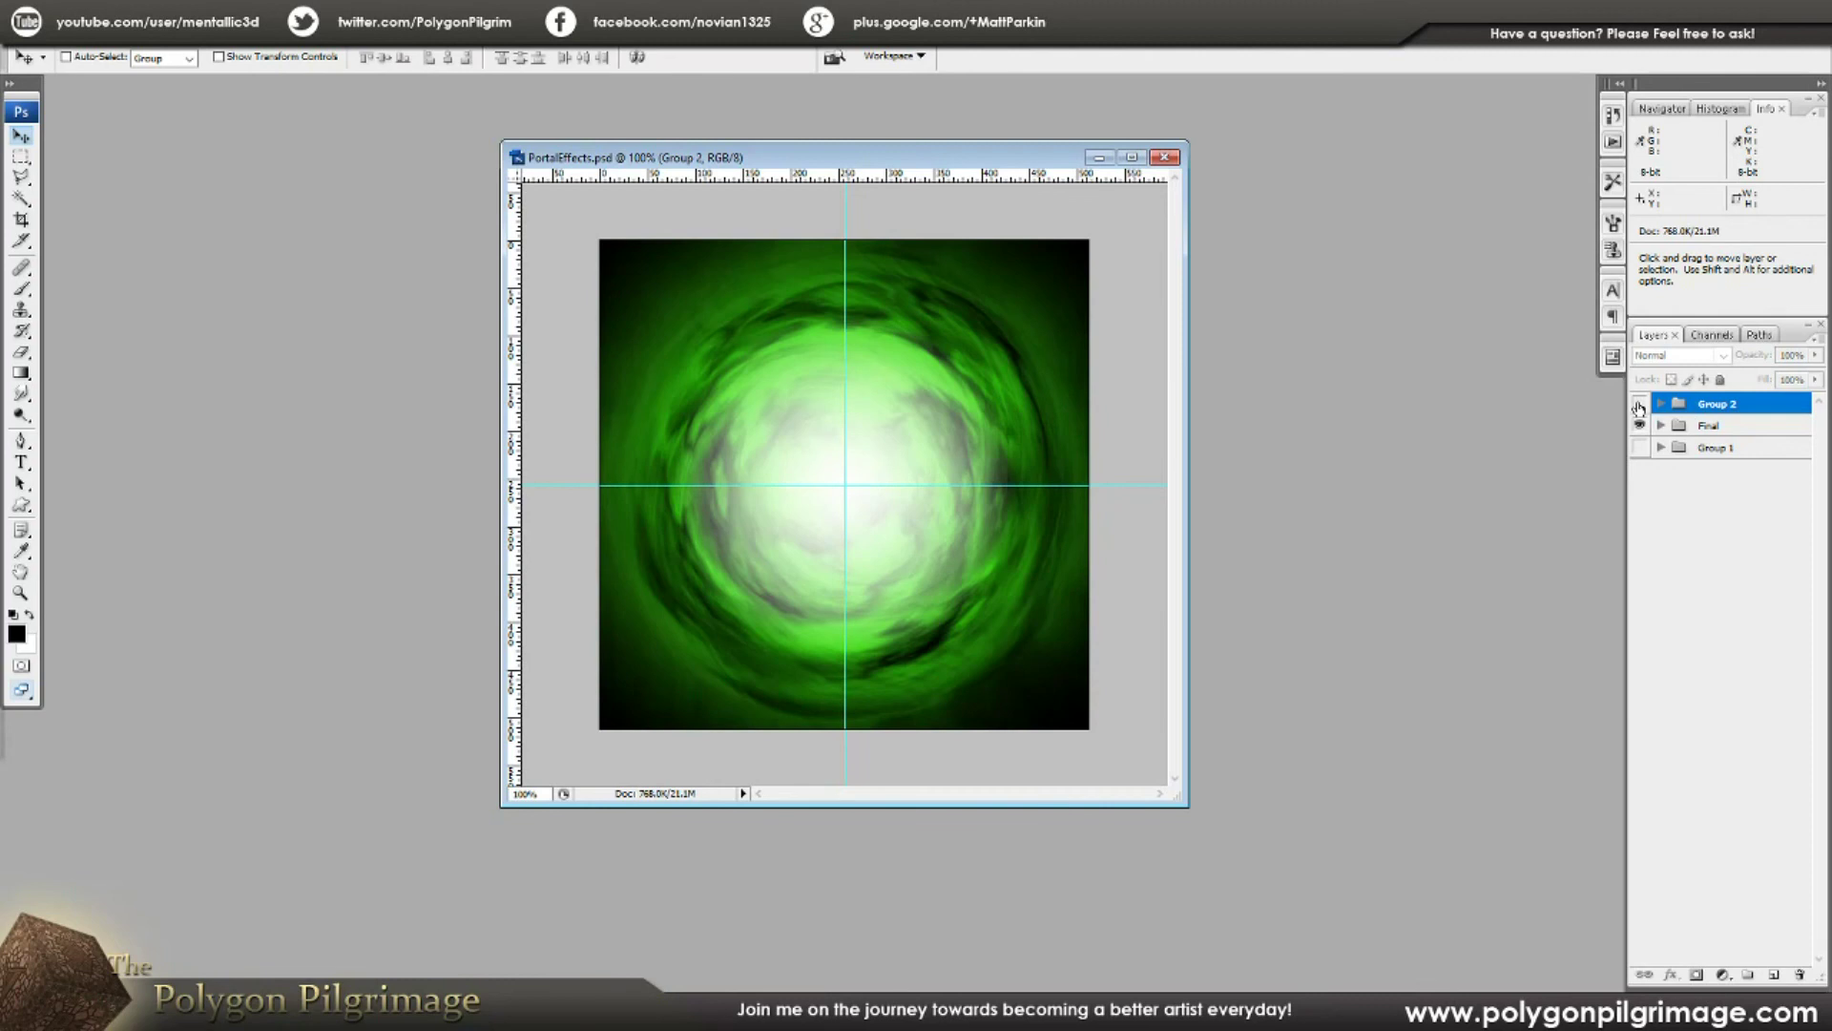
click(1639, 404)
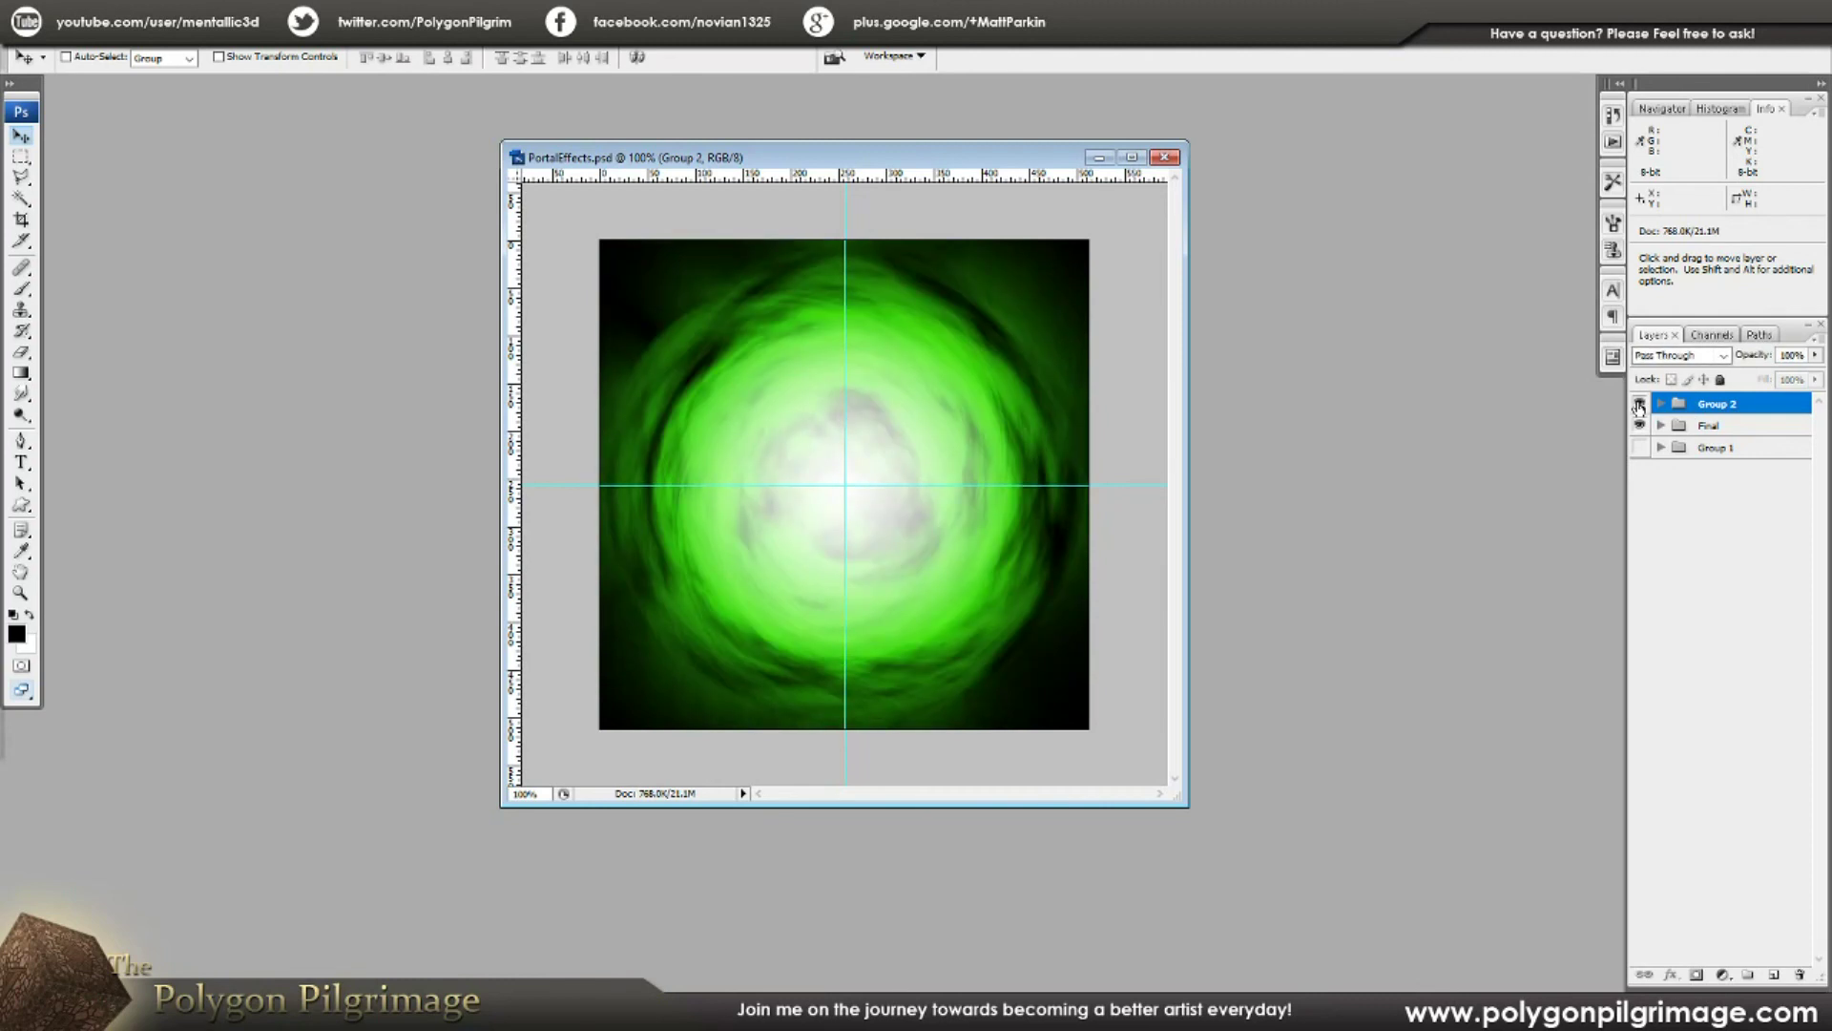
click(1639, 405)
click(1639, 405)
drag(1026, 156, 1073, 157)
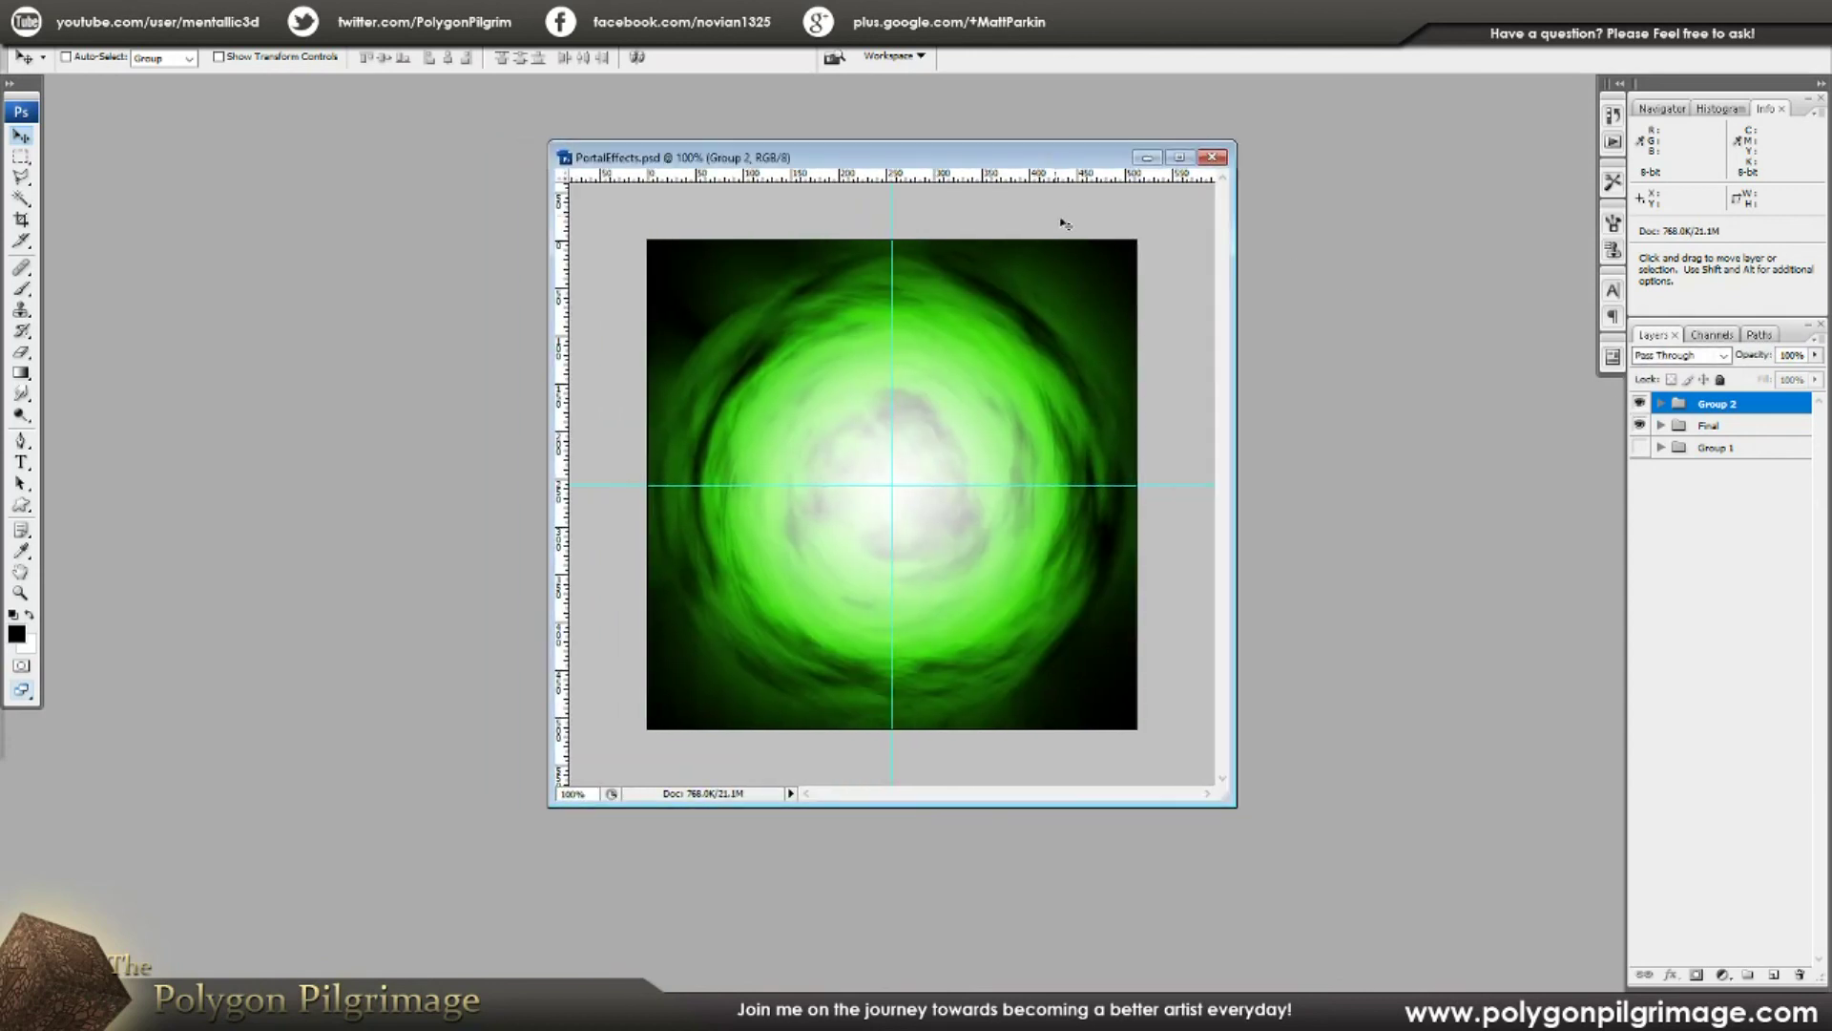
Step: Choose PNG as the save format to view the existing PNG files in the BattleBoards Assets folder, leaving without saving
click(19, 37)
click(57, 269)
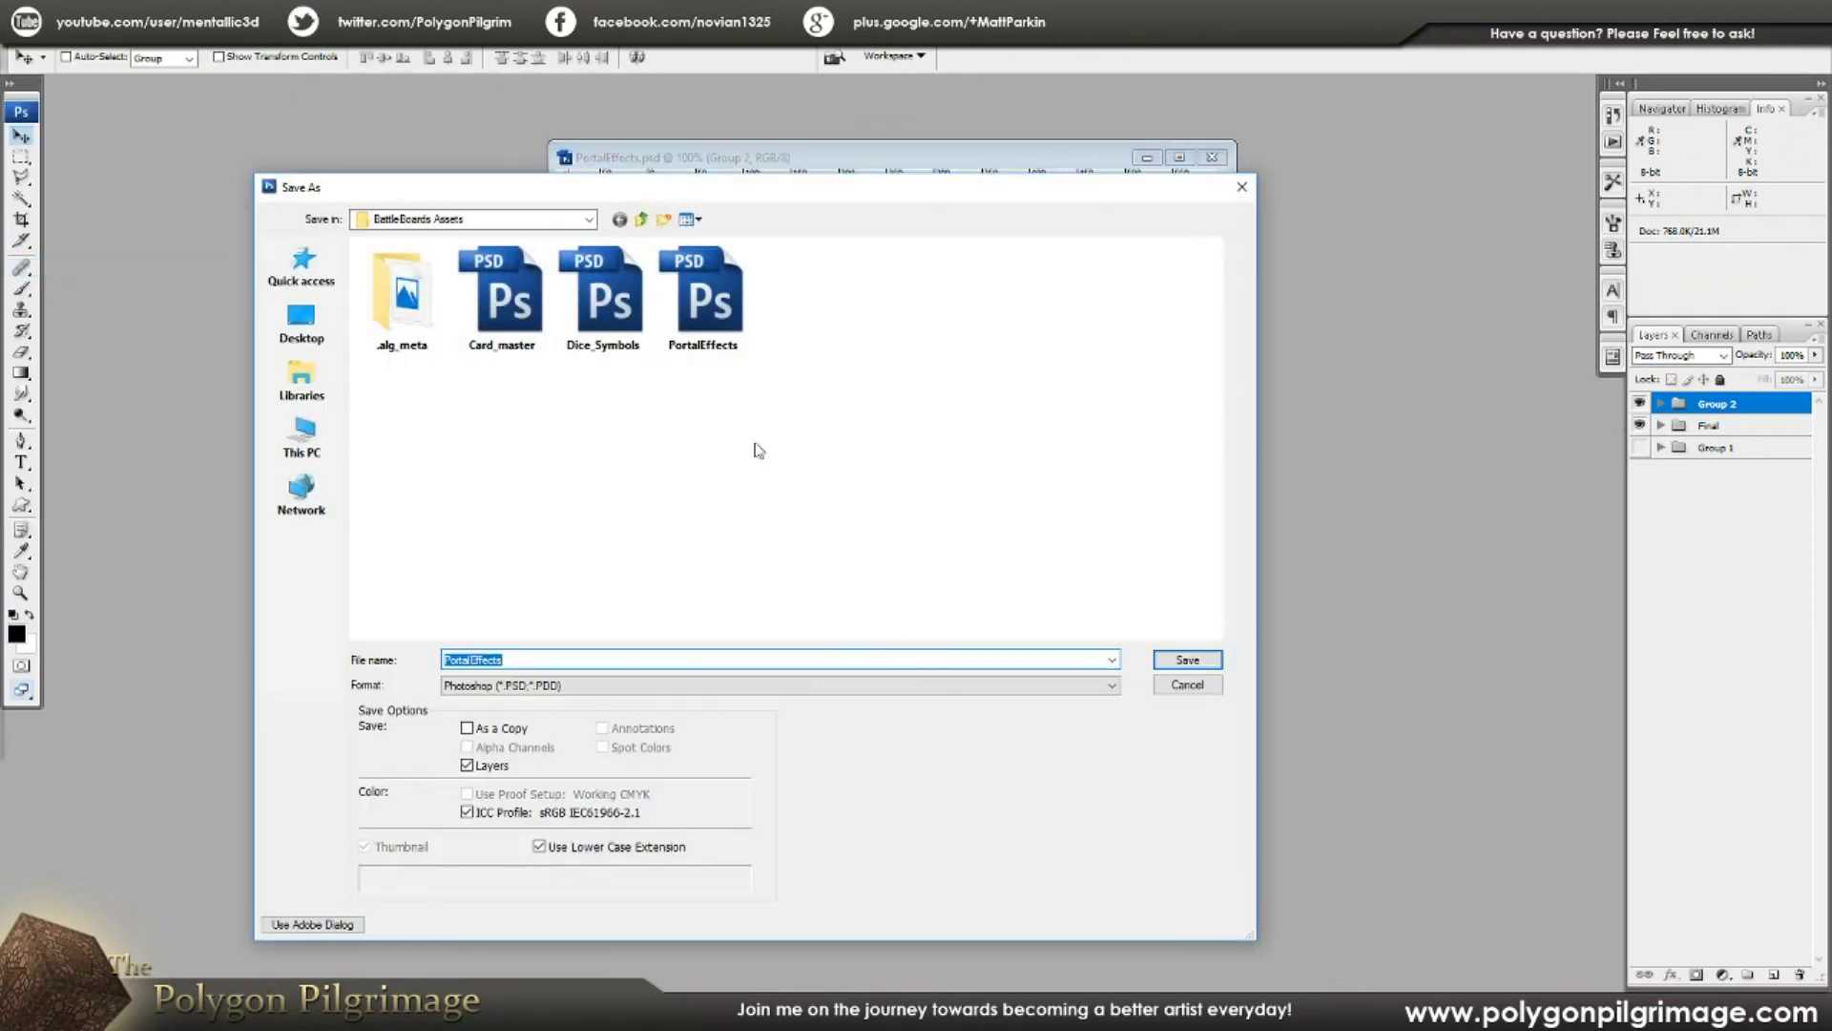
click(687, 686)
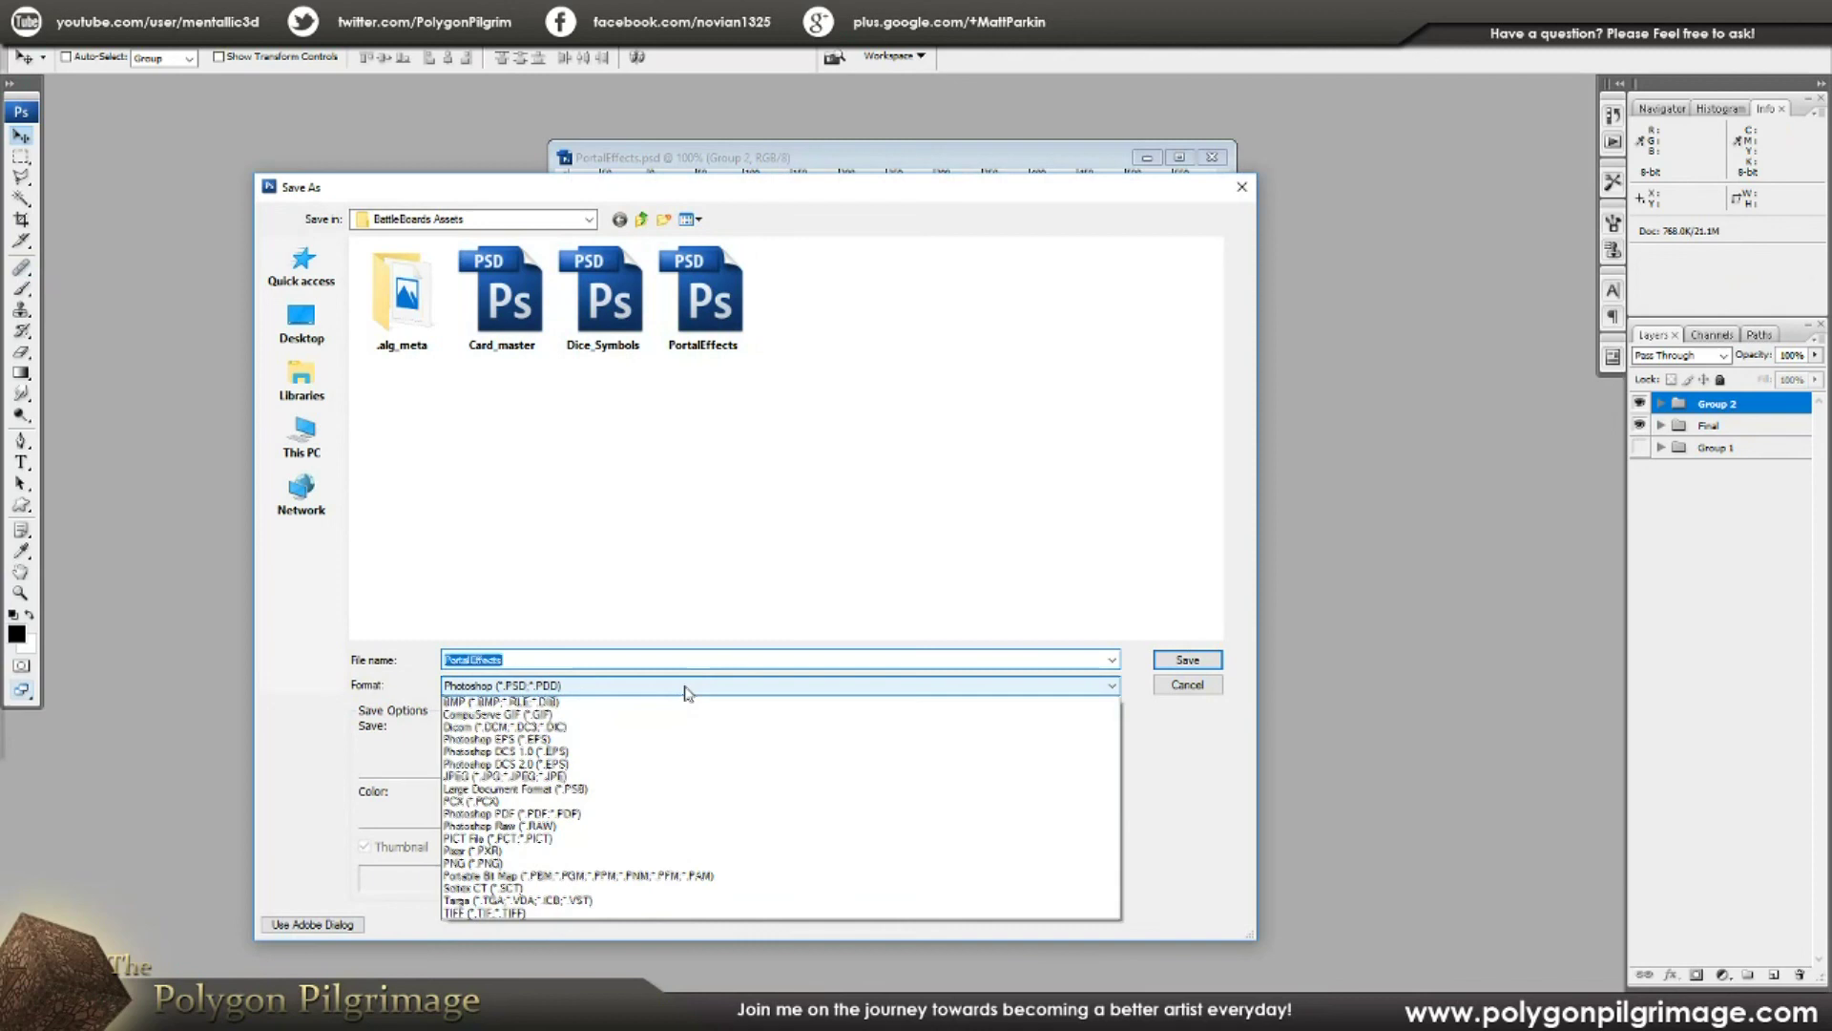
click(687, 863)
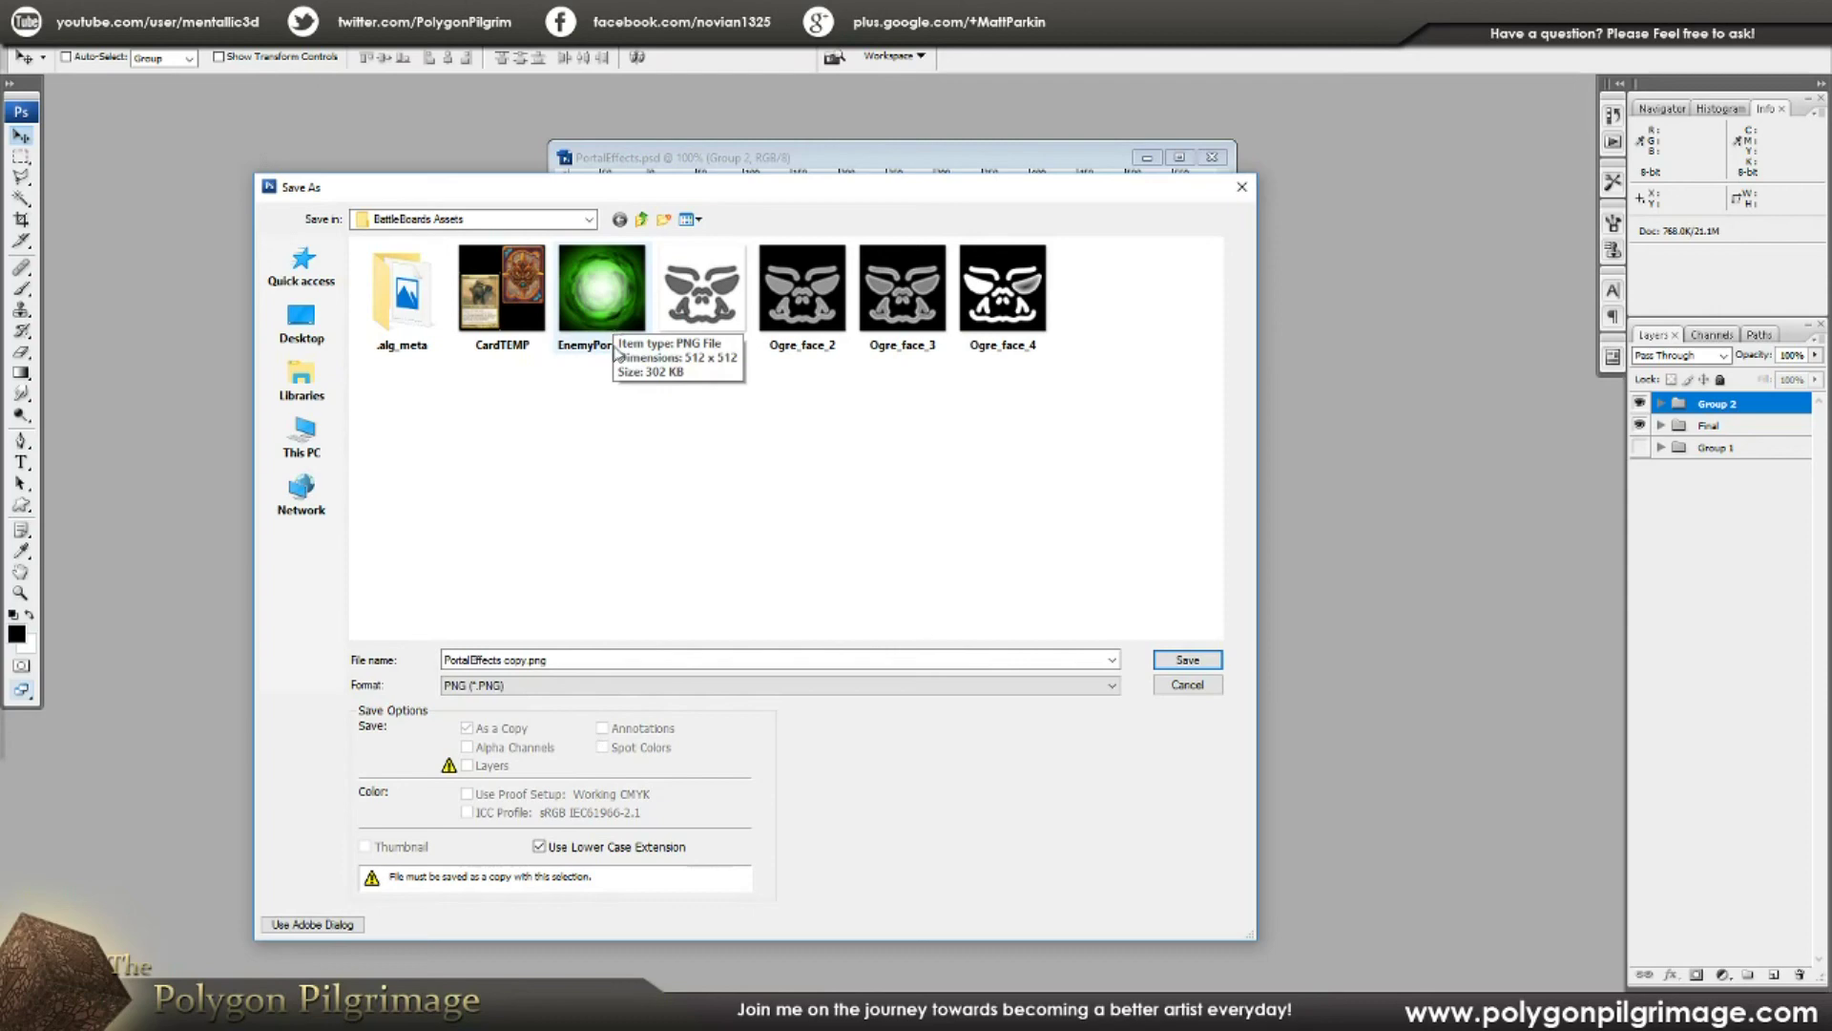
click(1187, 685)
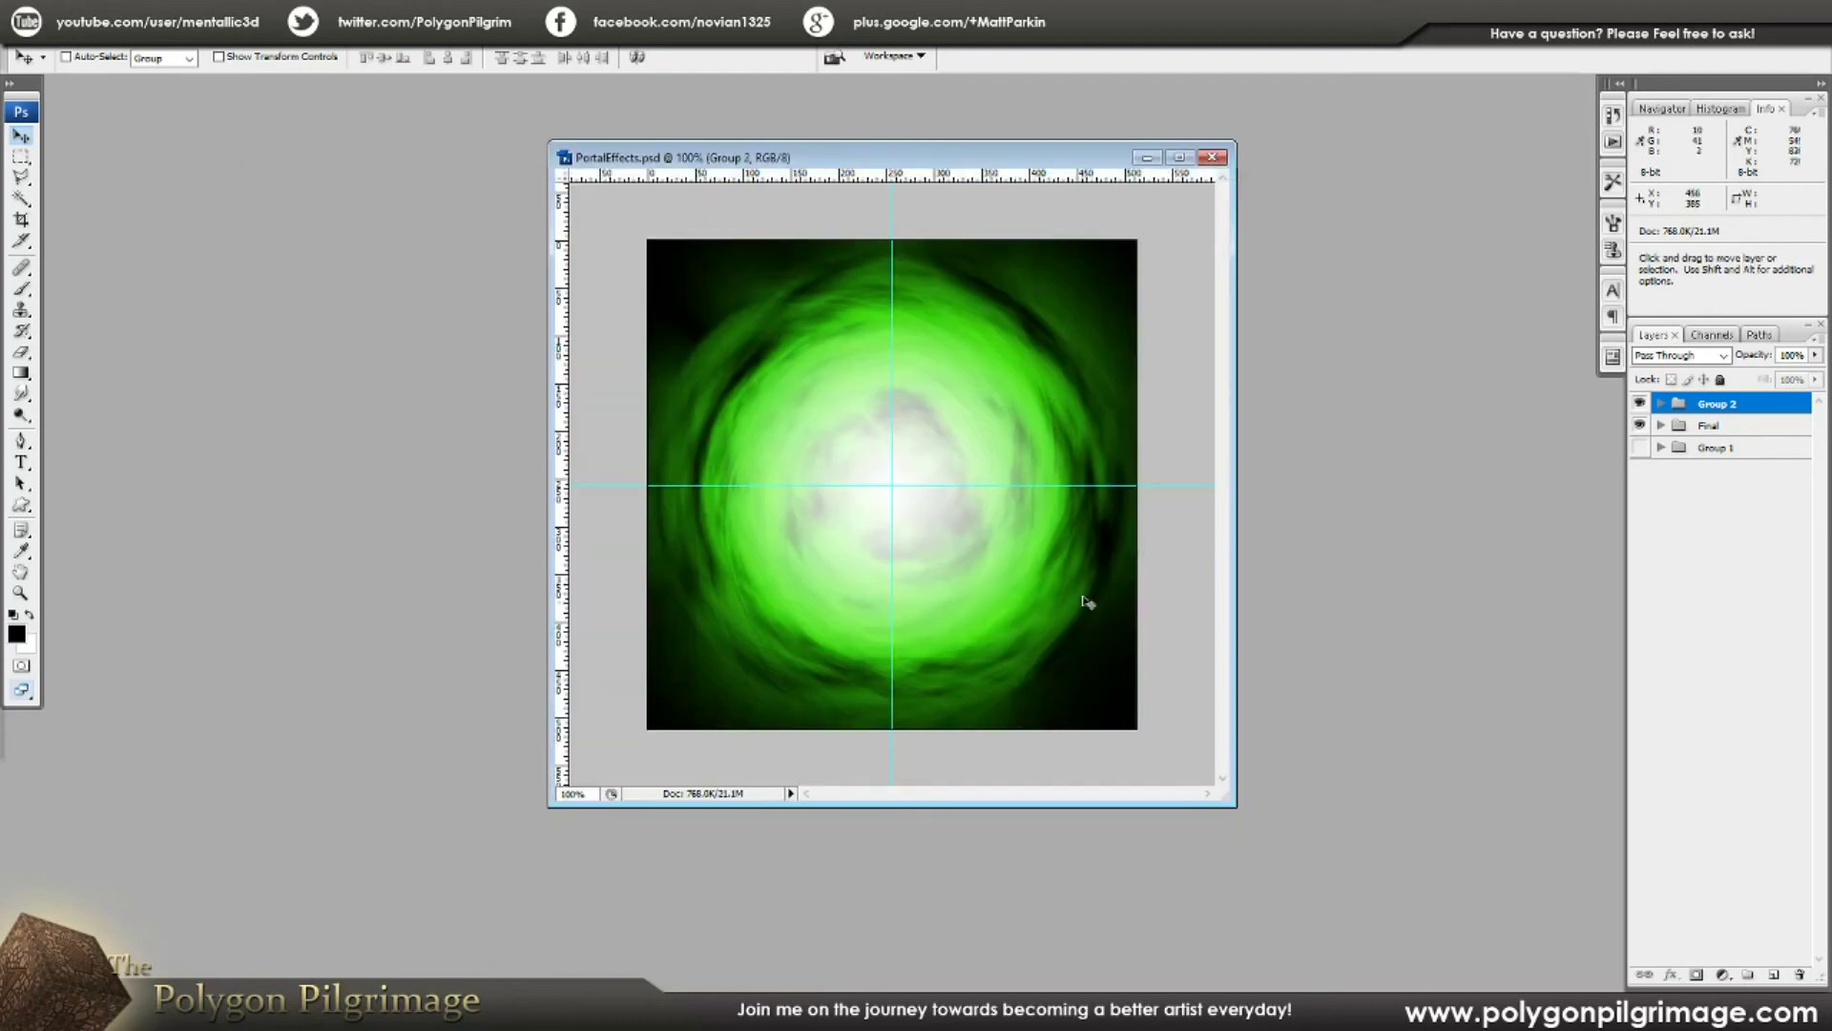
key(ctrl+o)
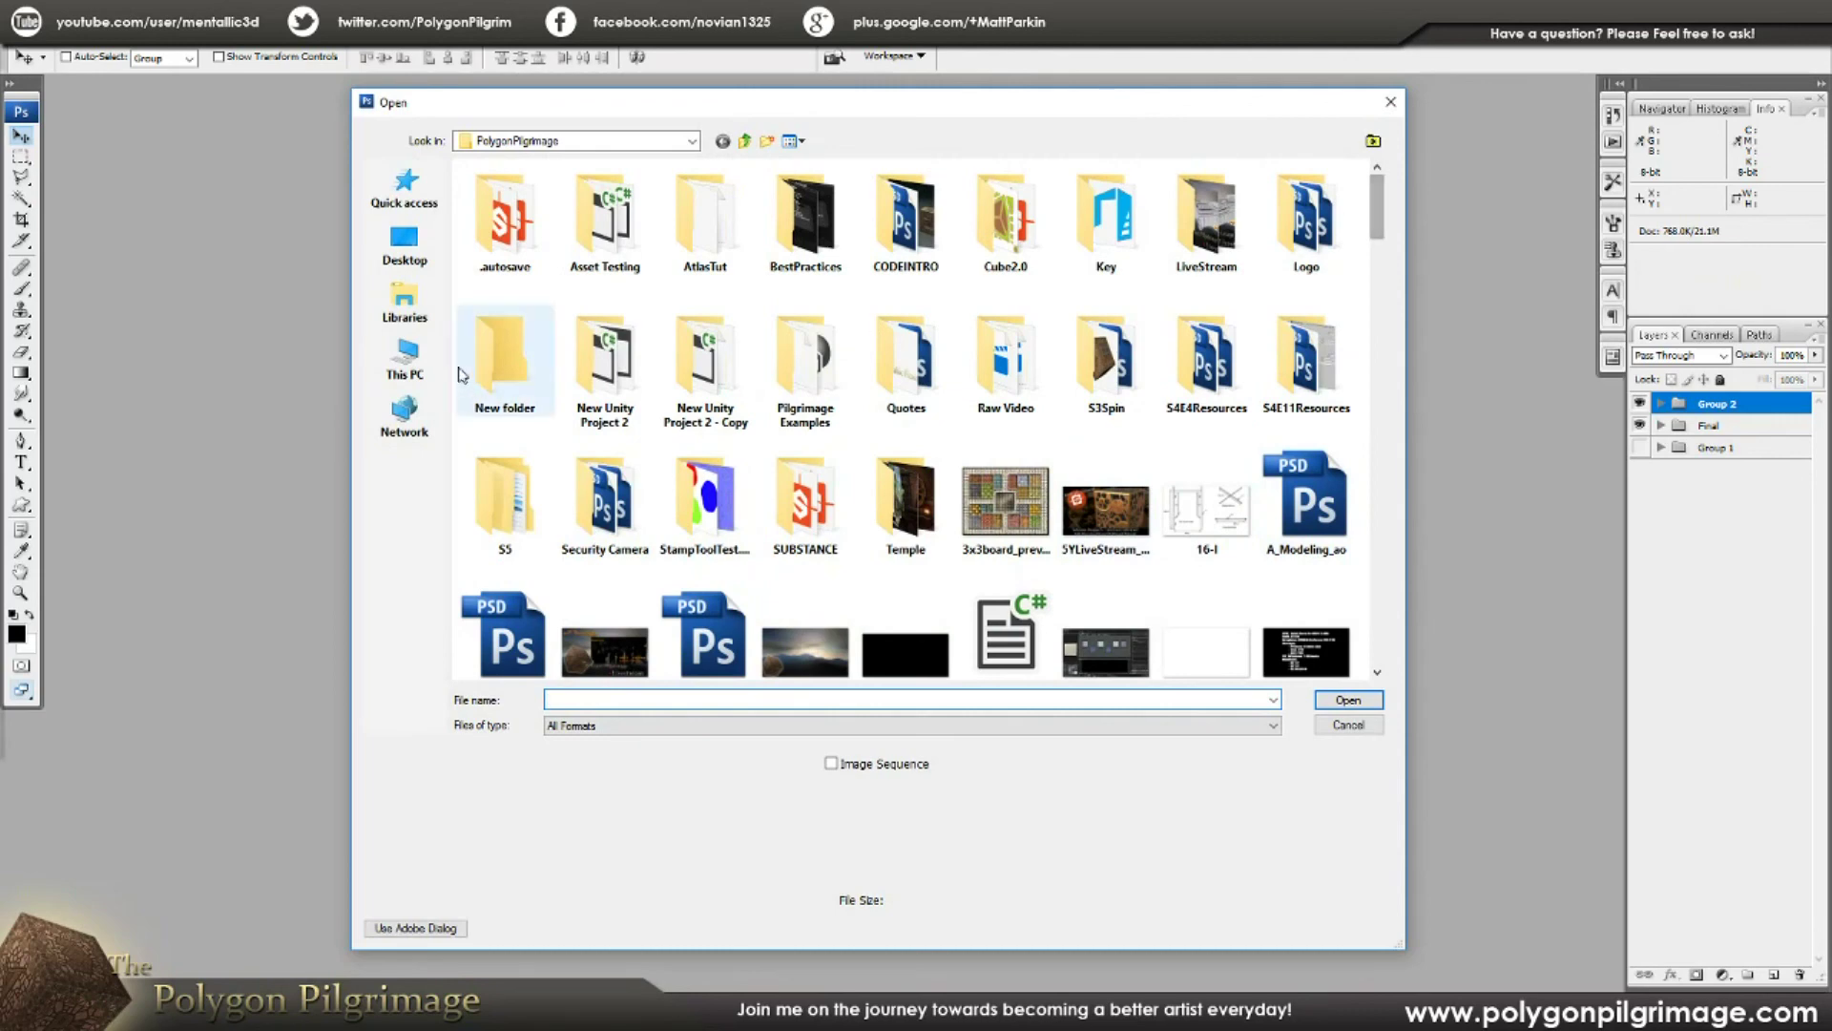
click(405, 358)
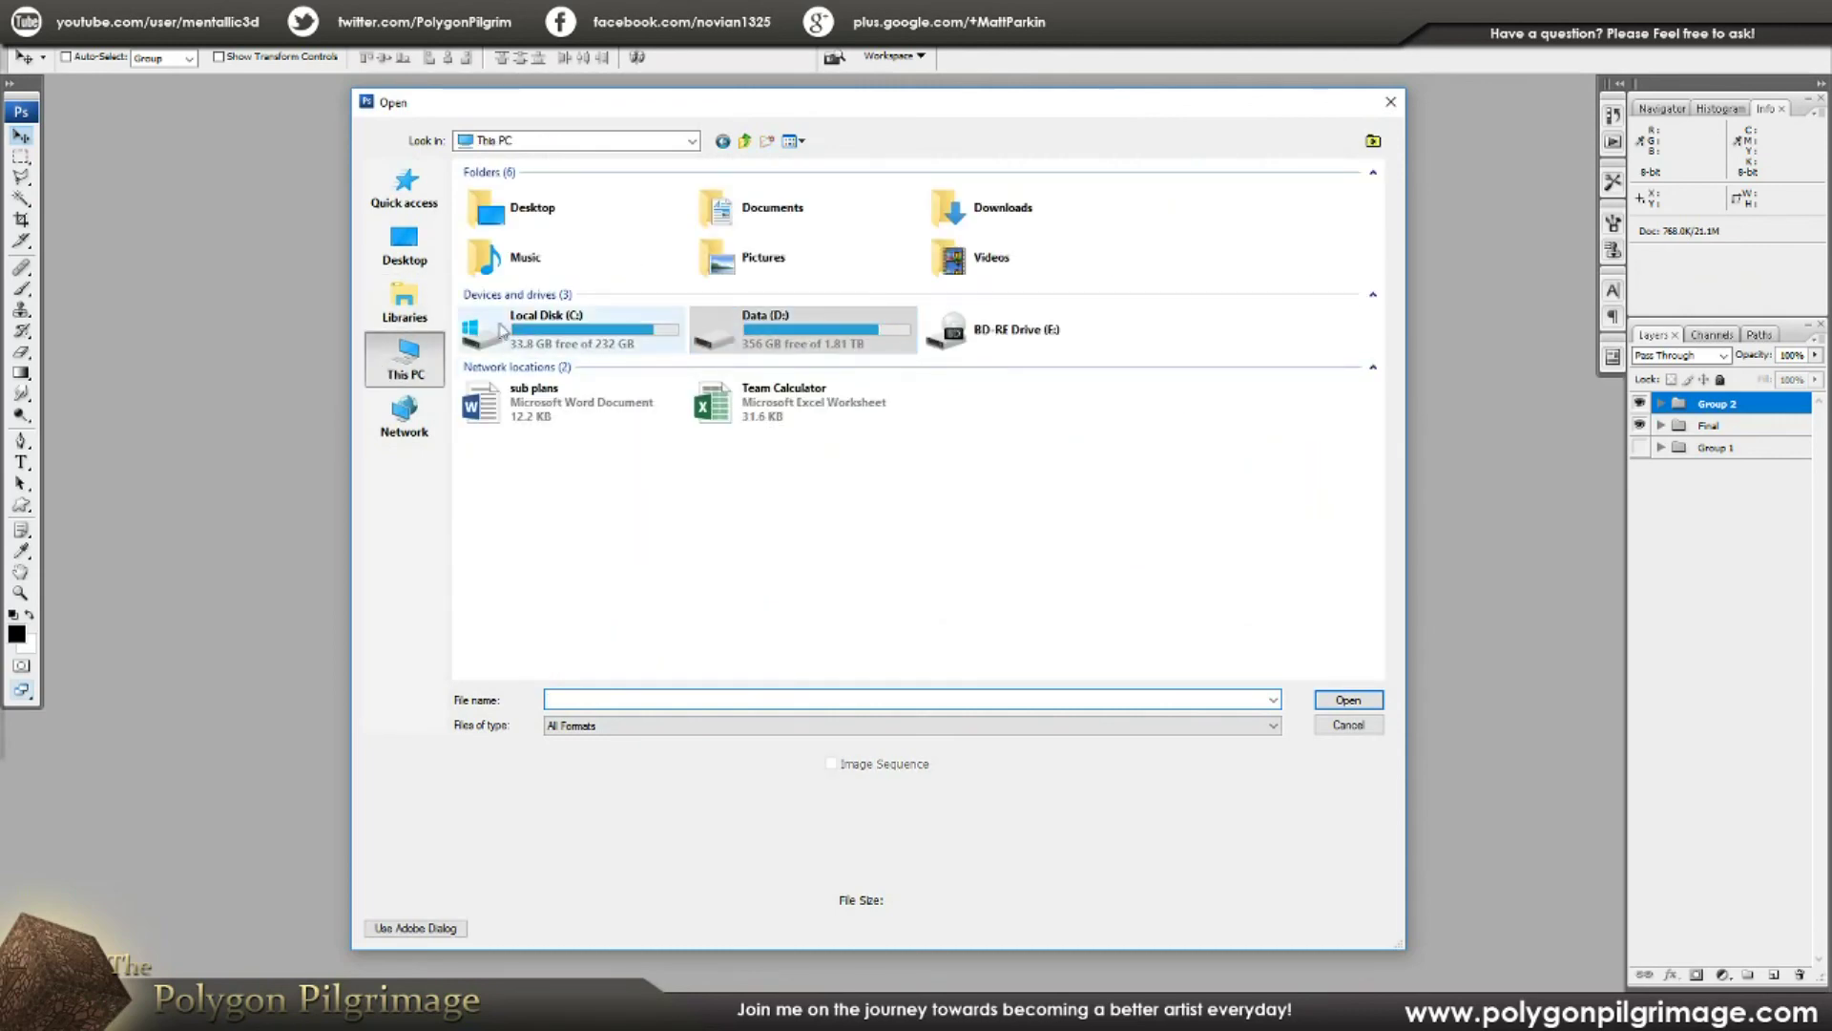
click(404, 245)
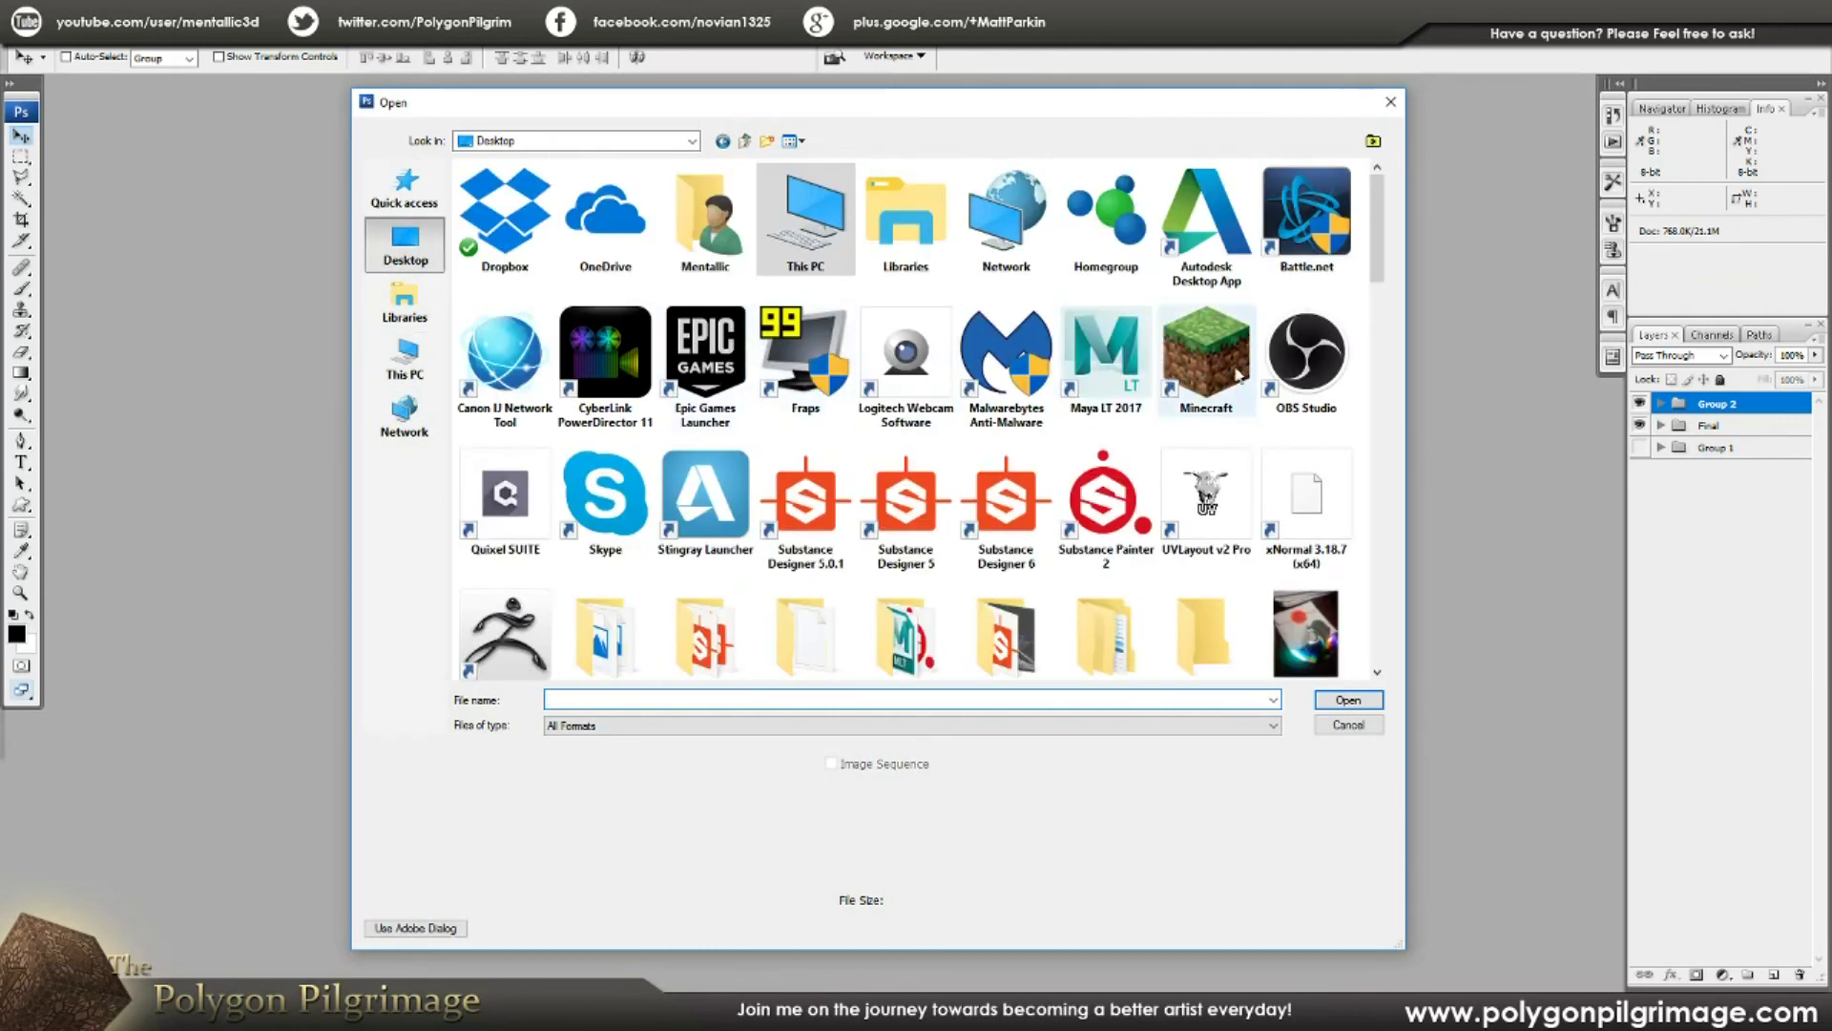
drag(1382, 261, 1383, 309)
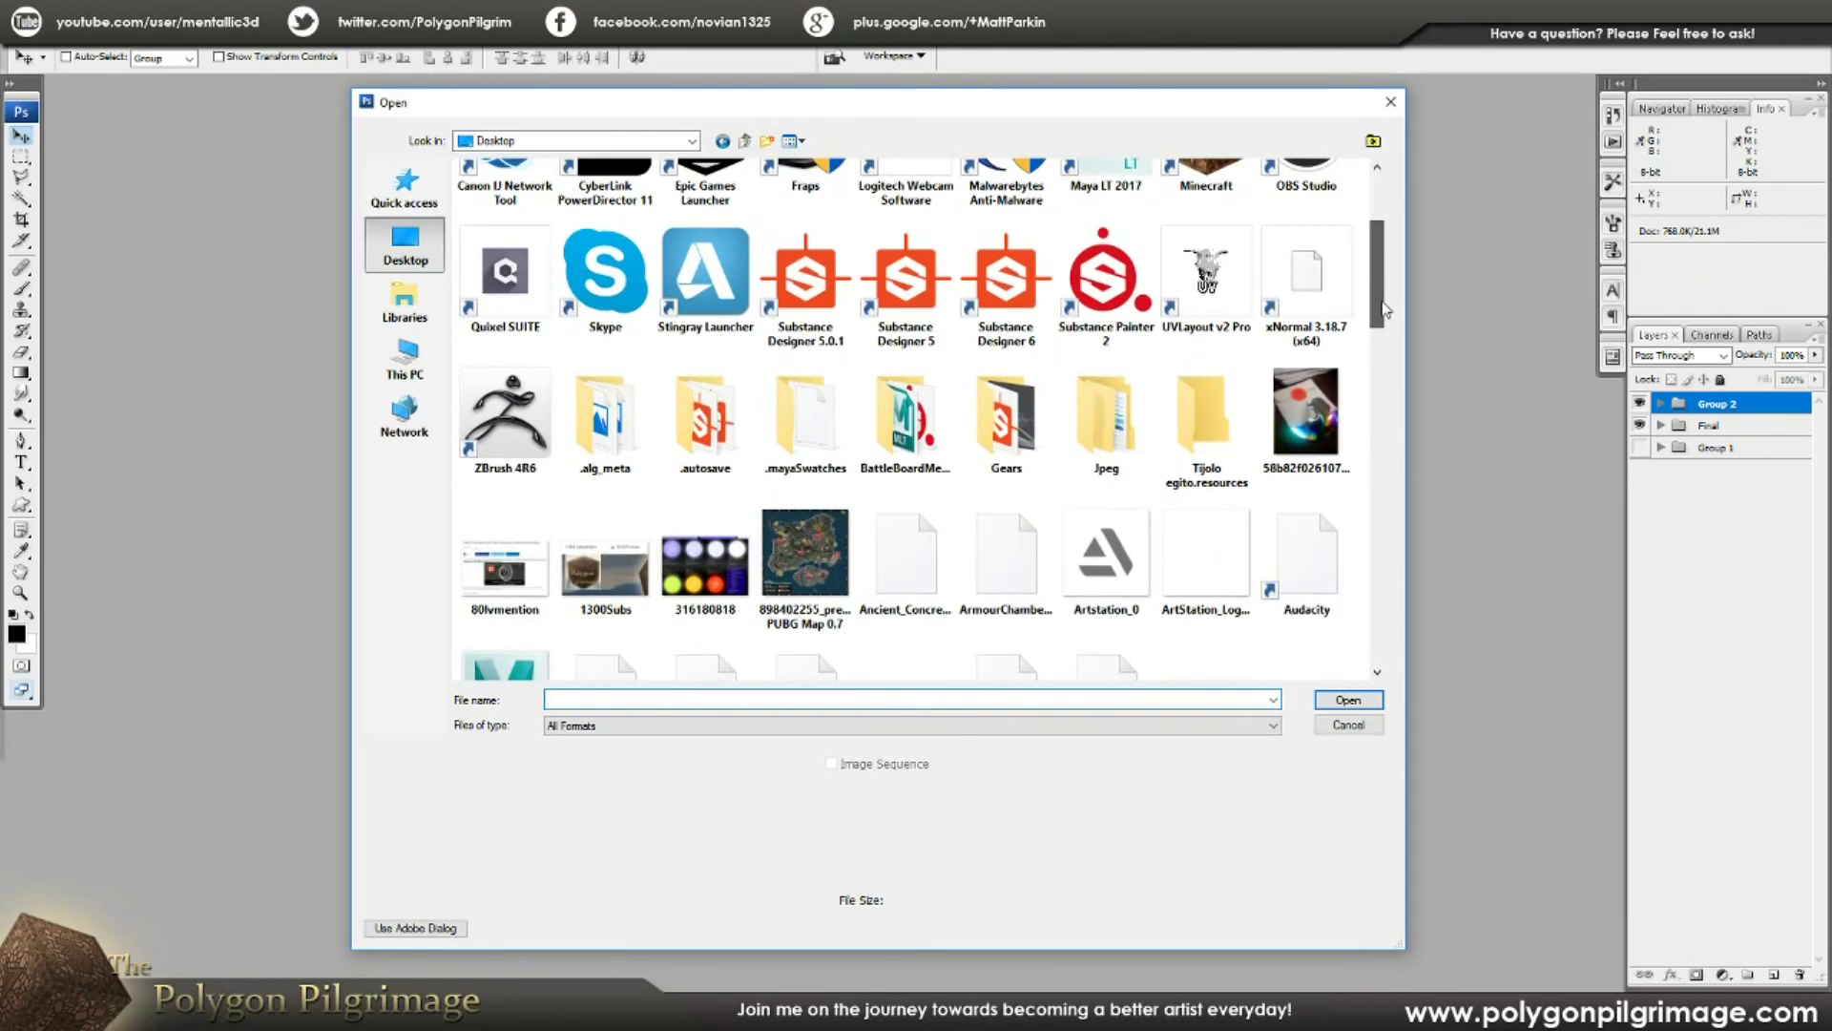
double_click(907, 408)
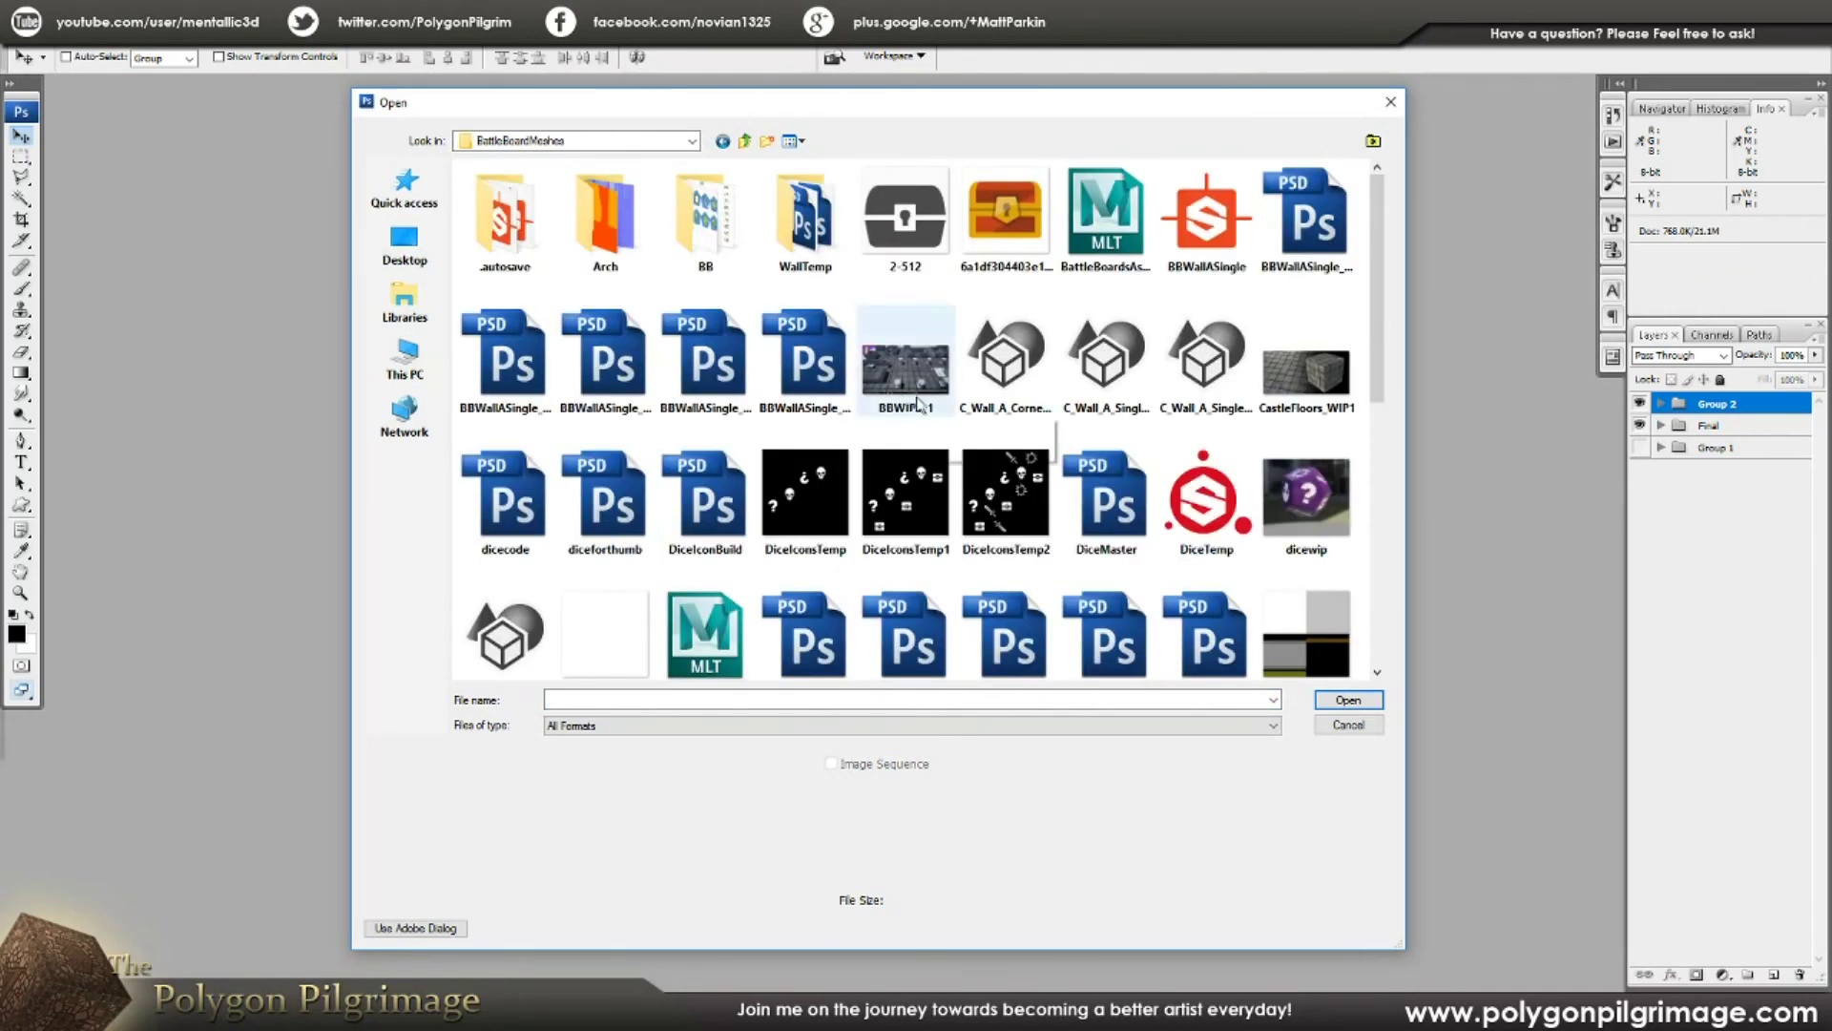
drag(1386, 311, 1394, 269)
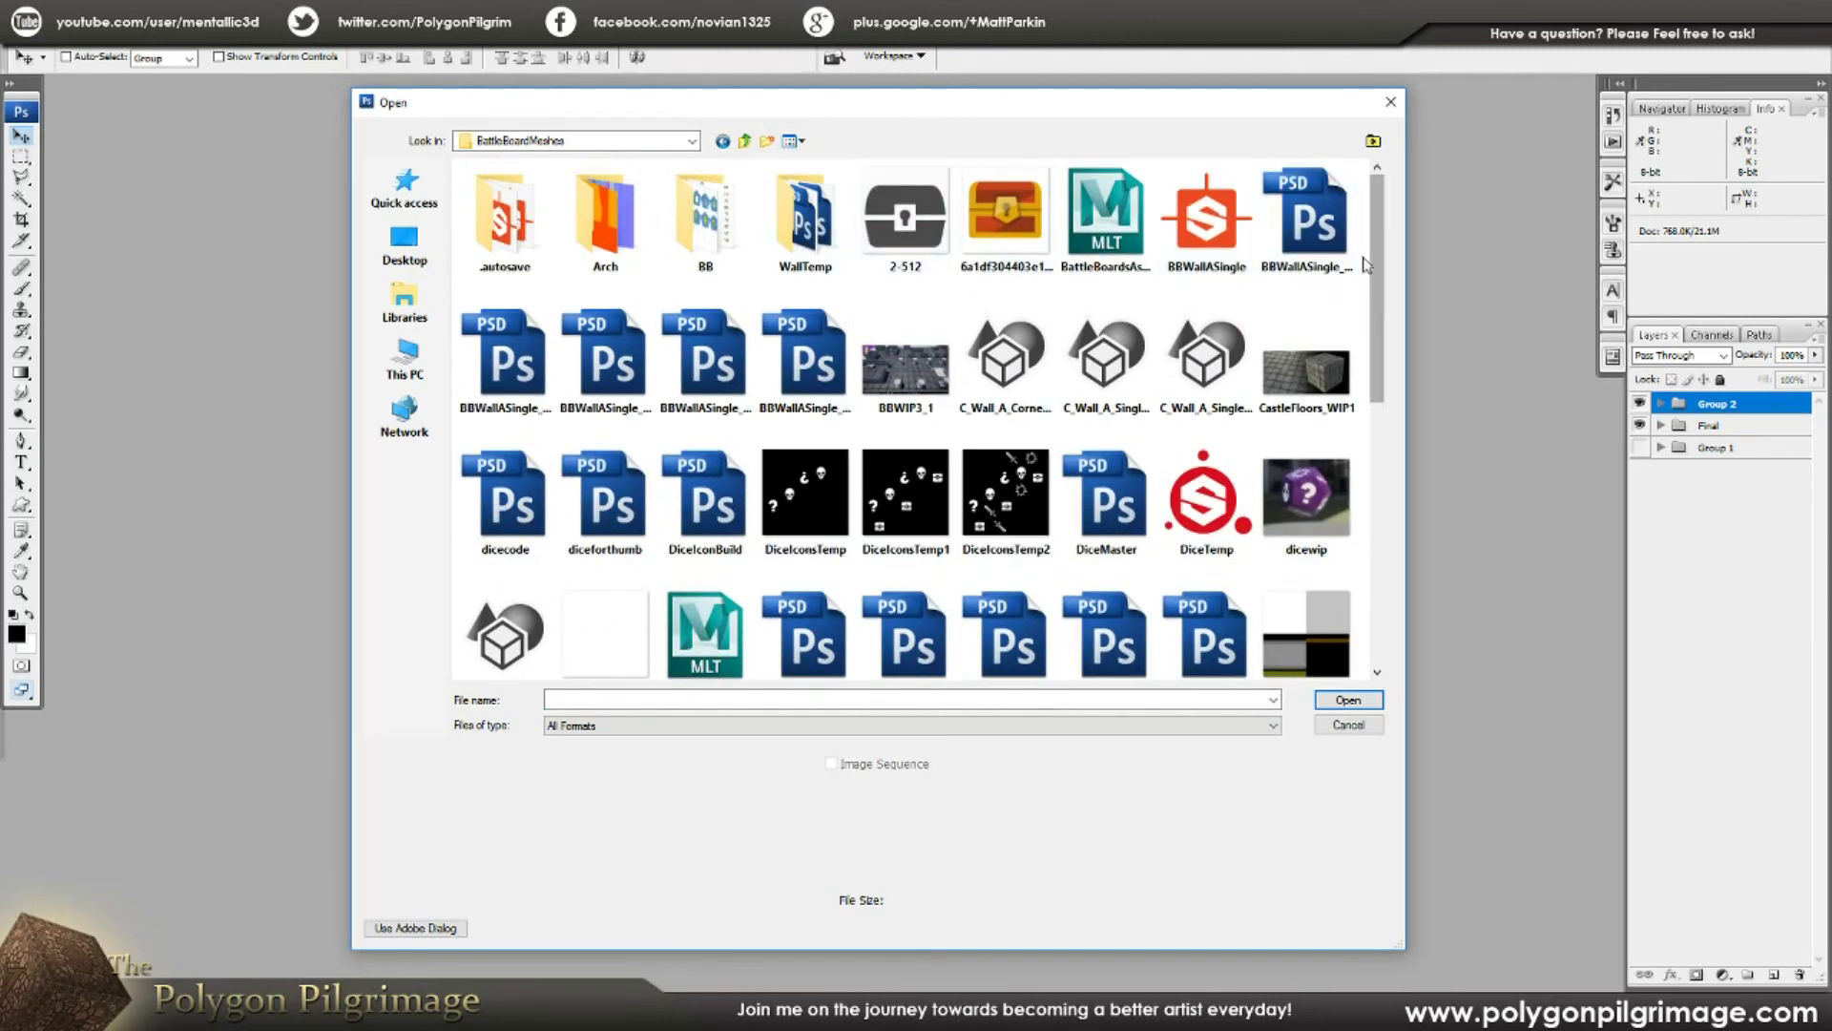
scroll(1364, 266, down, 3)
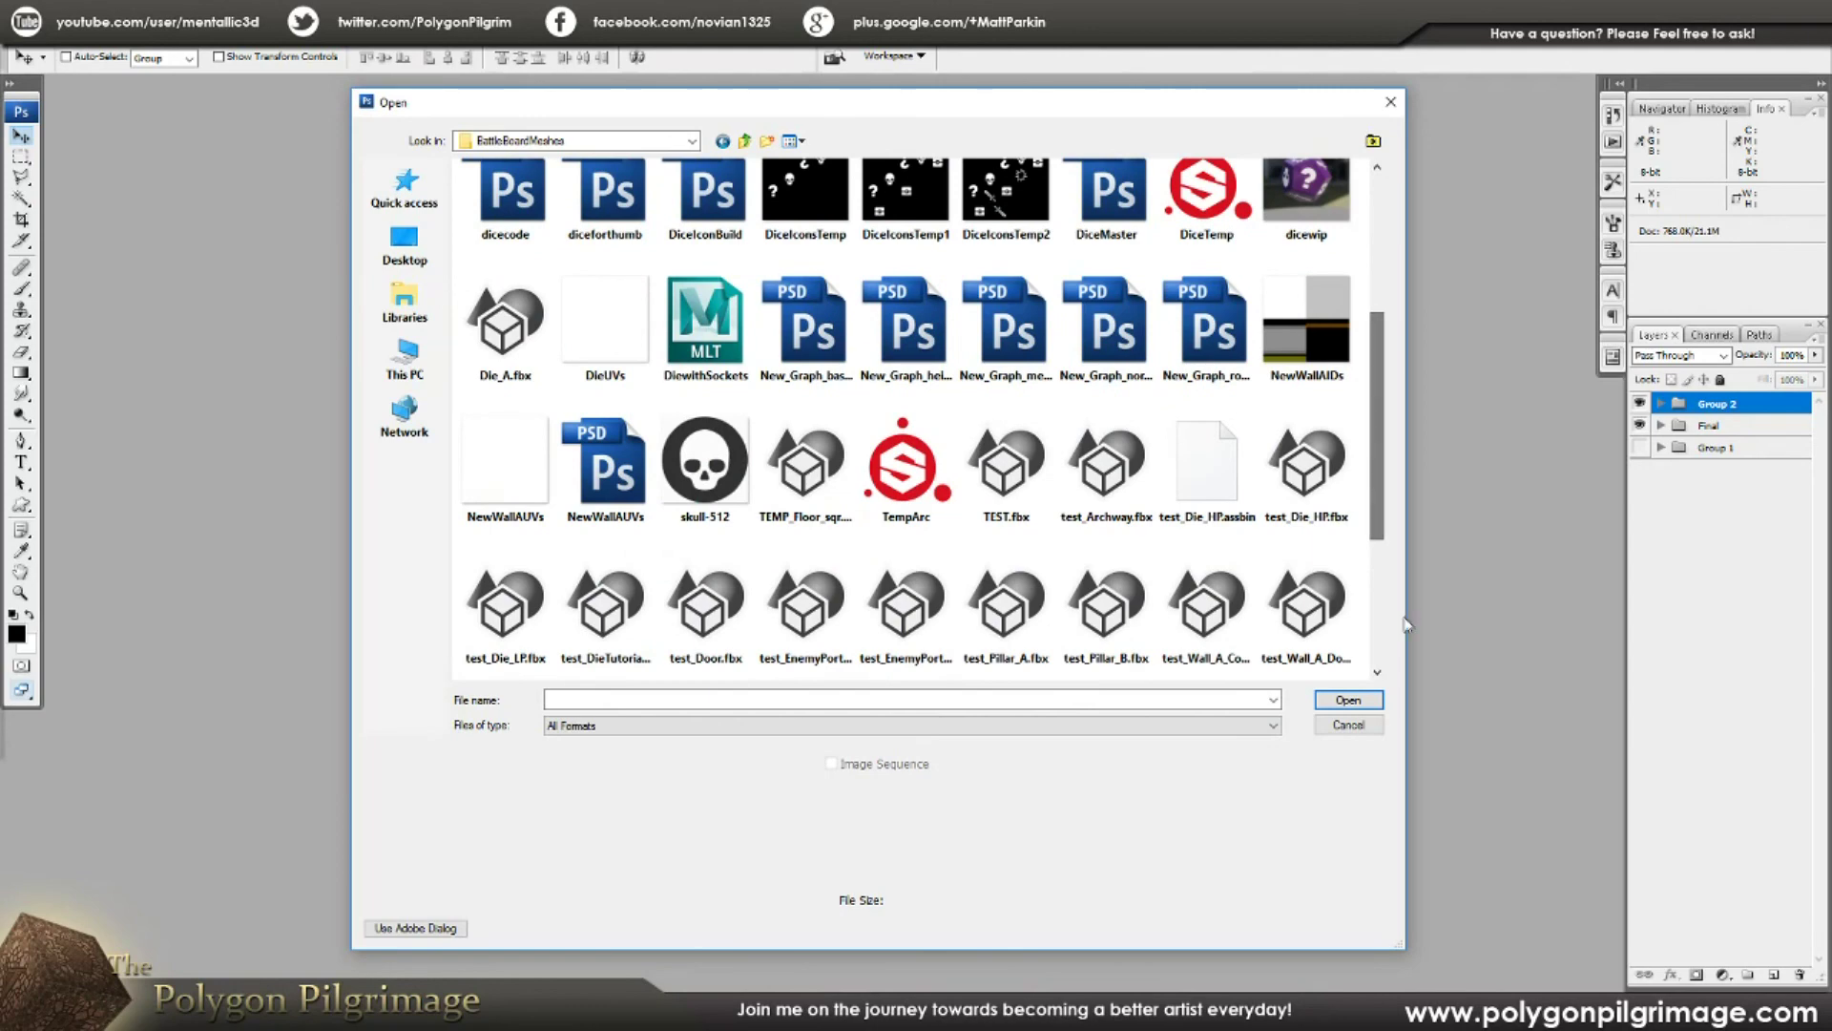
click(1348, 724)
Step: Look up the location of the BattleBoards Assets folder through the save dialog, leaving without saving
click(55, 38)
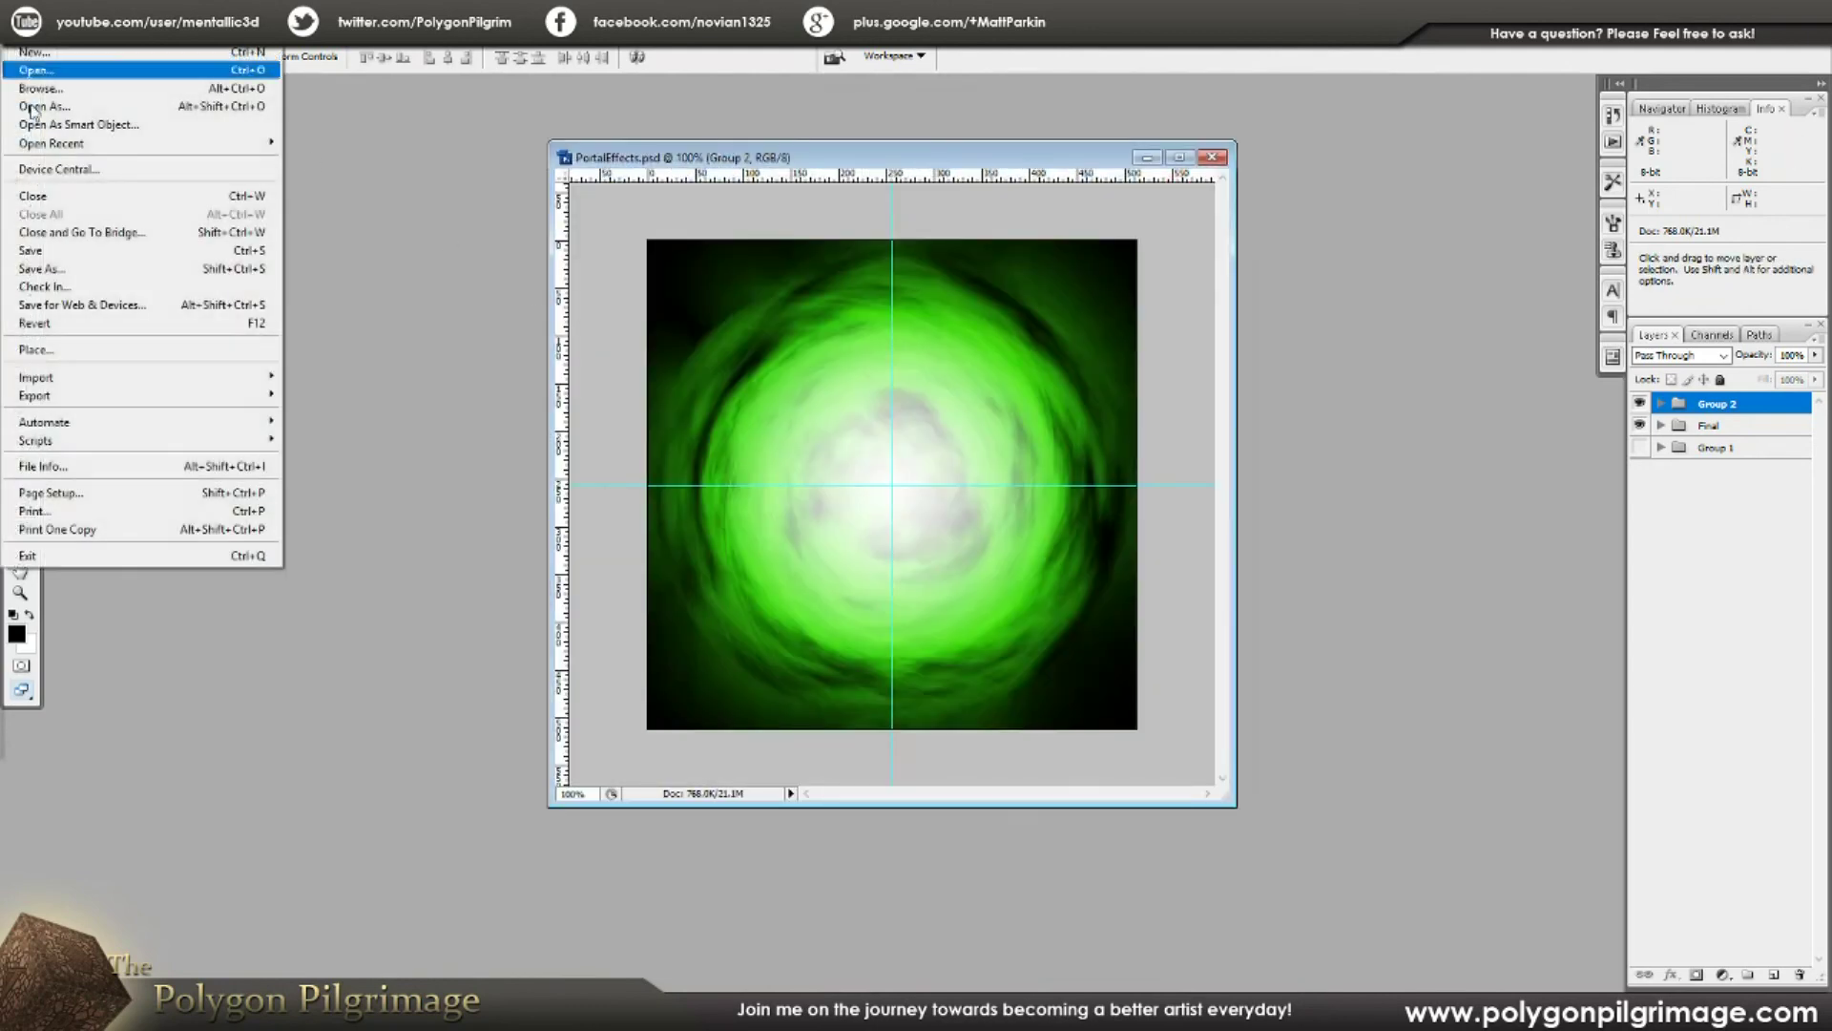
click(57, 260)
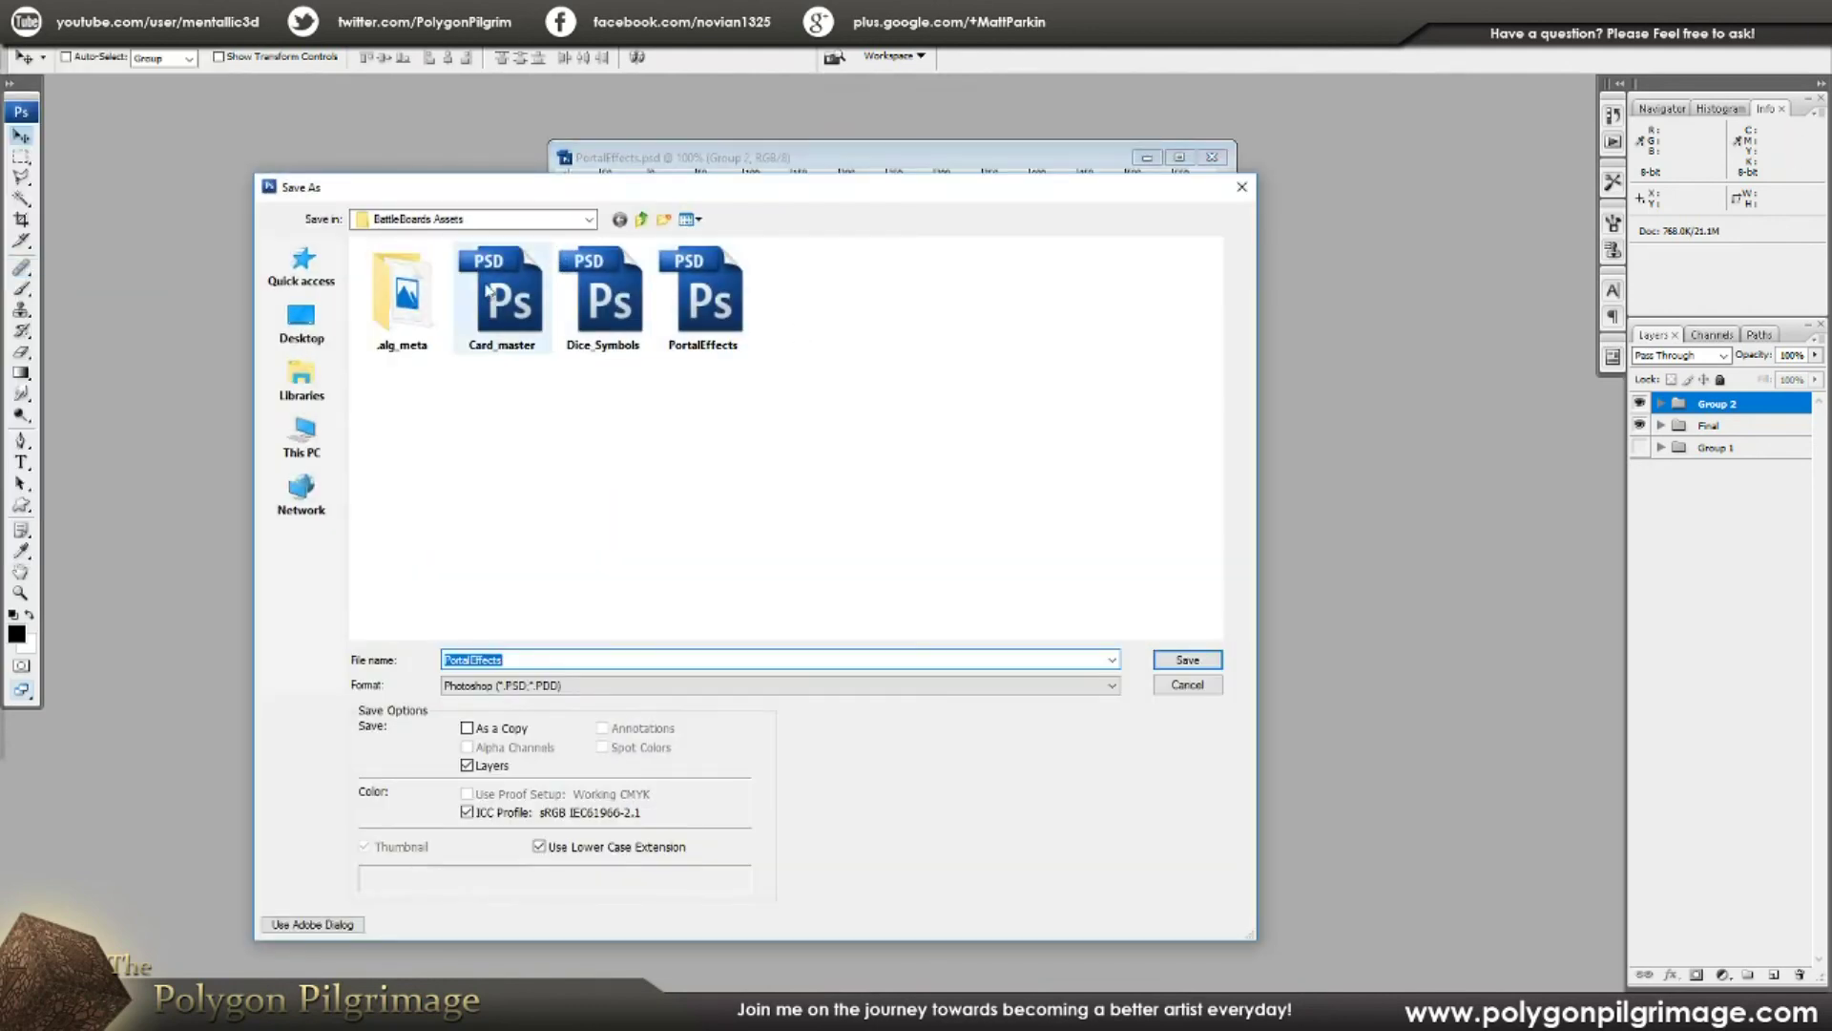
click(591, 220)
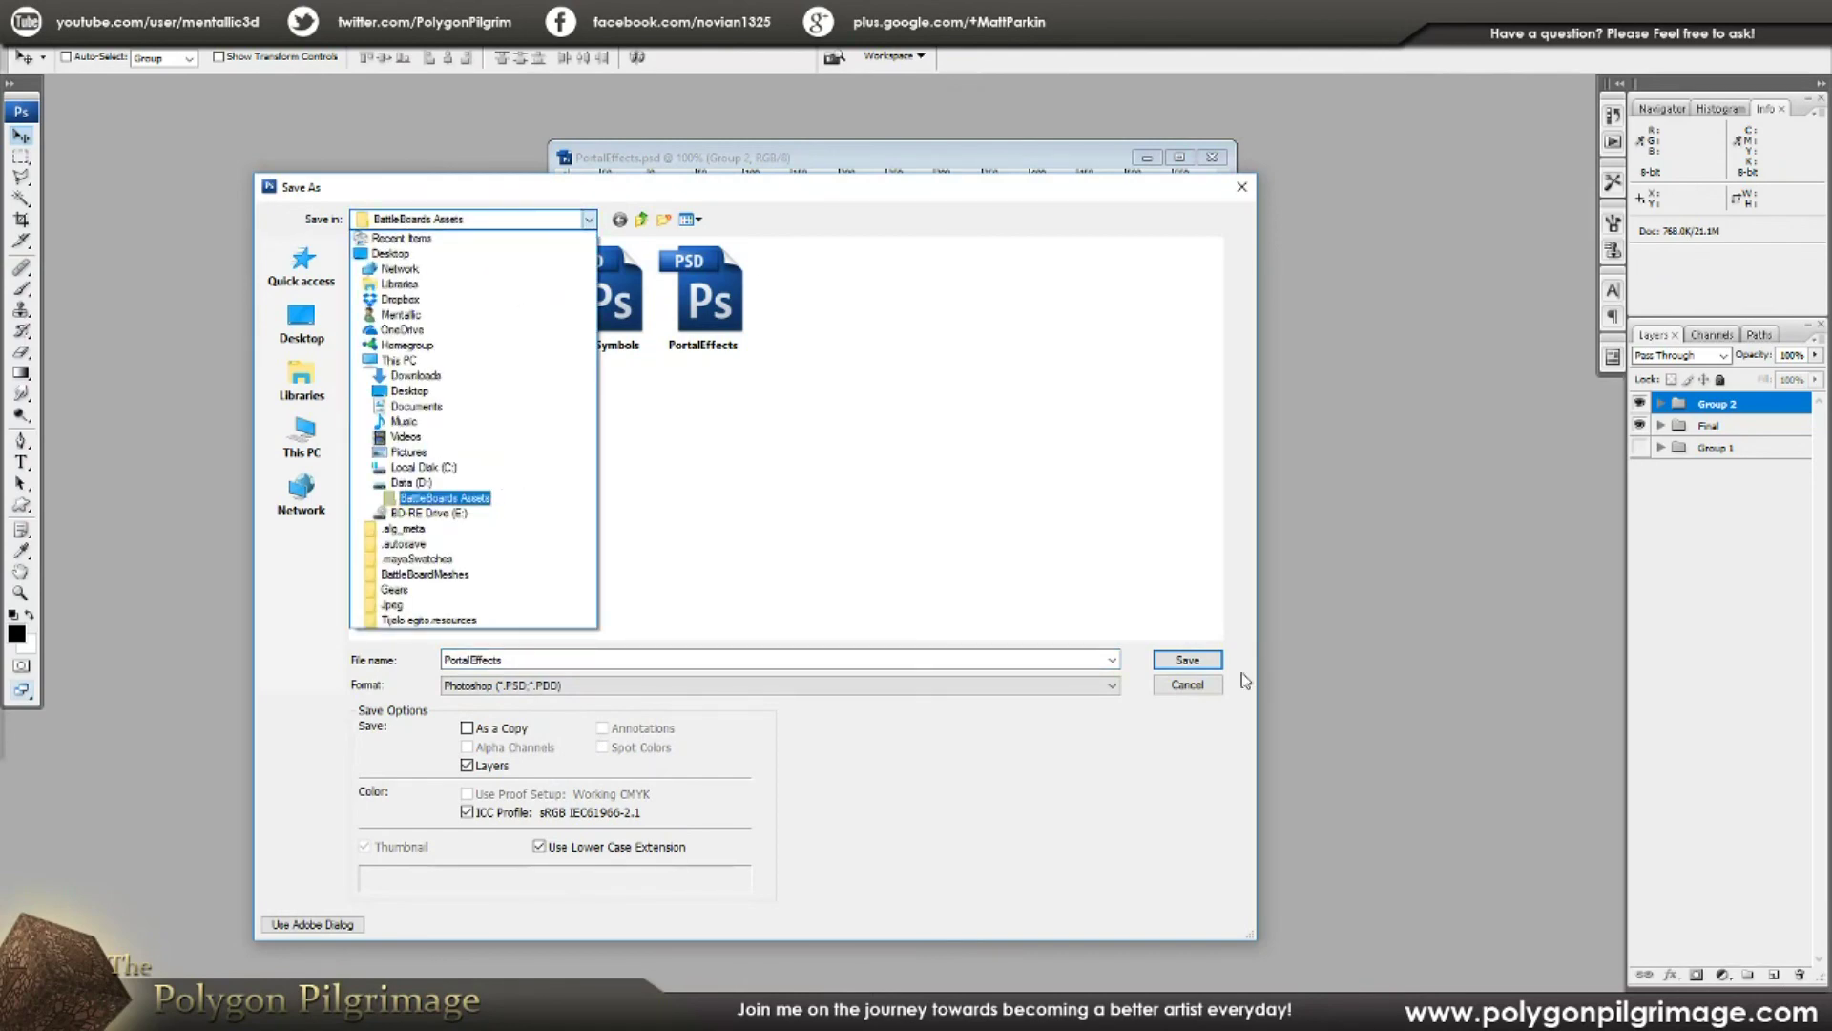
click(444, 498)
click(1186, 684)
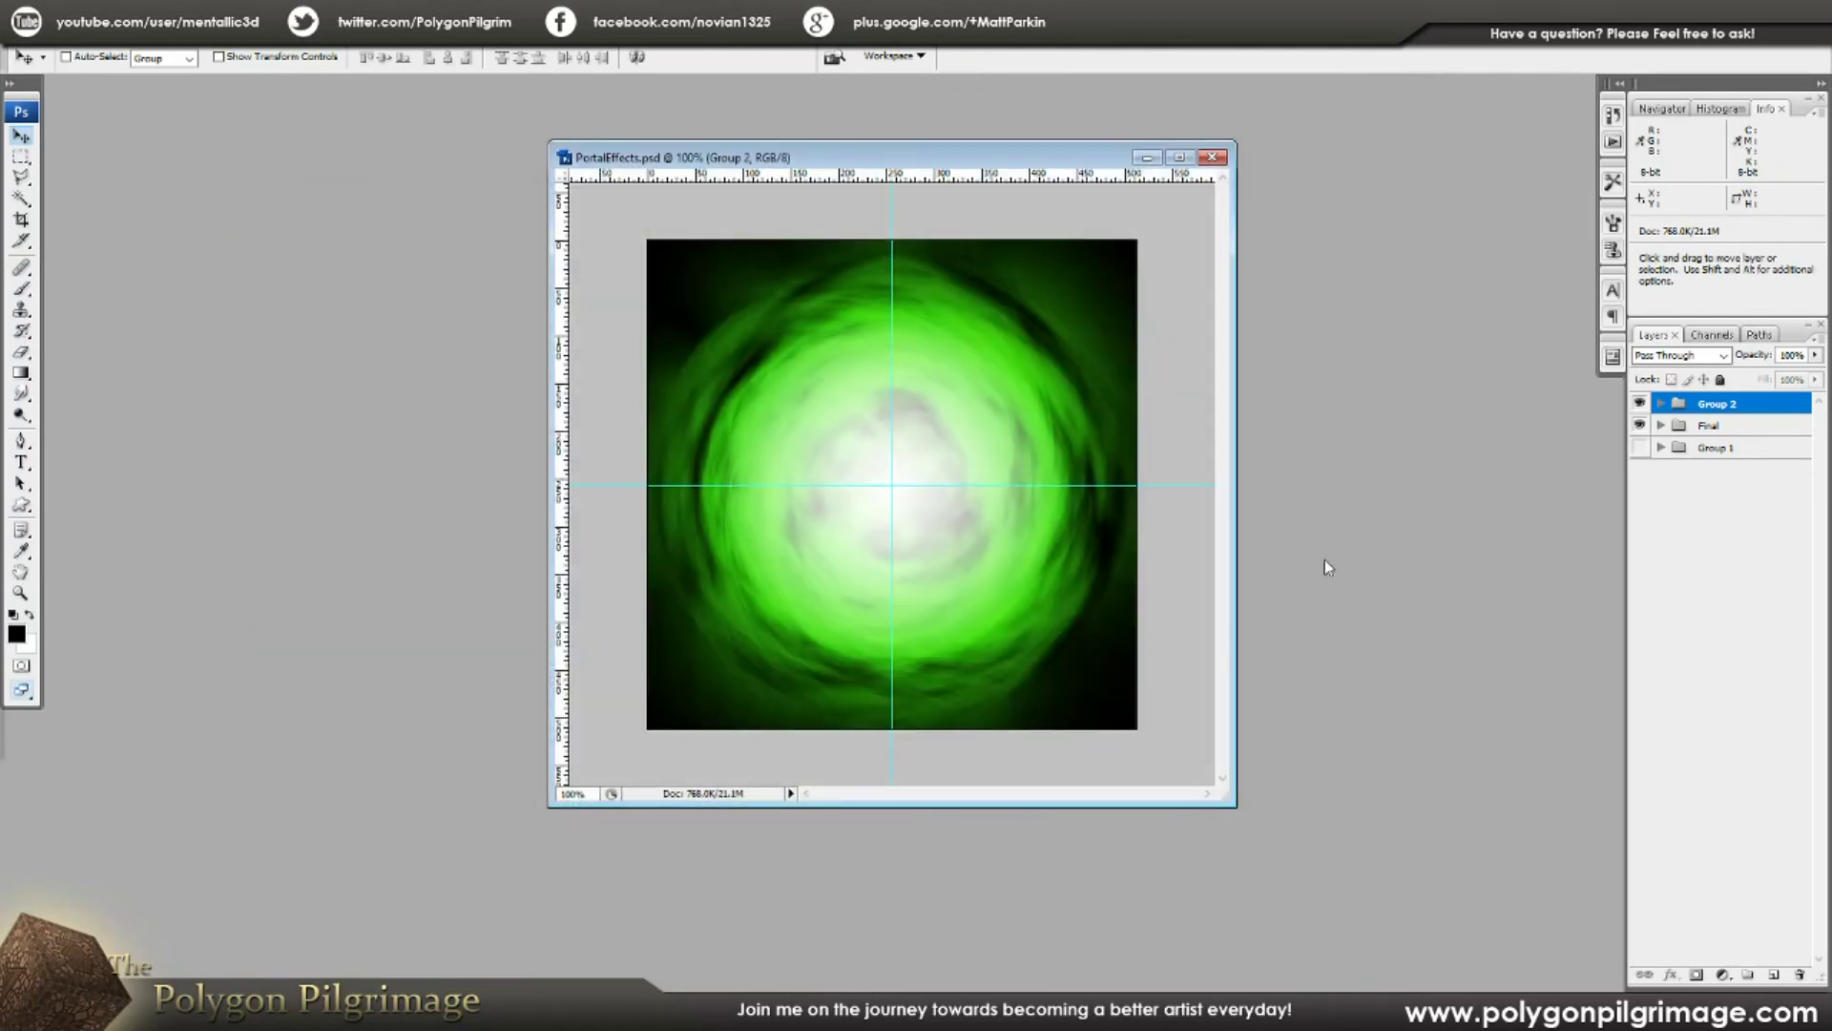
Step: Open the EnemyPortalWIP PNG image from the BattleBoards Assets folder on the Data (D:) drive
key(ctrl+o)
click(405, 363)
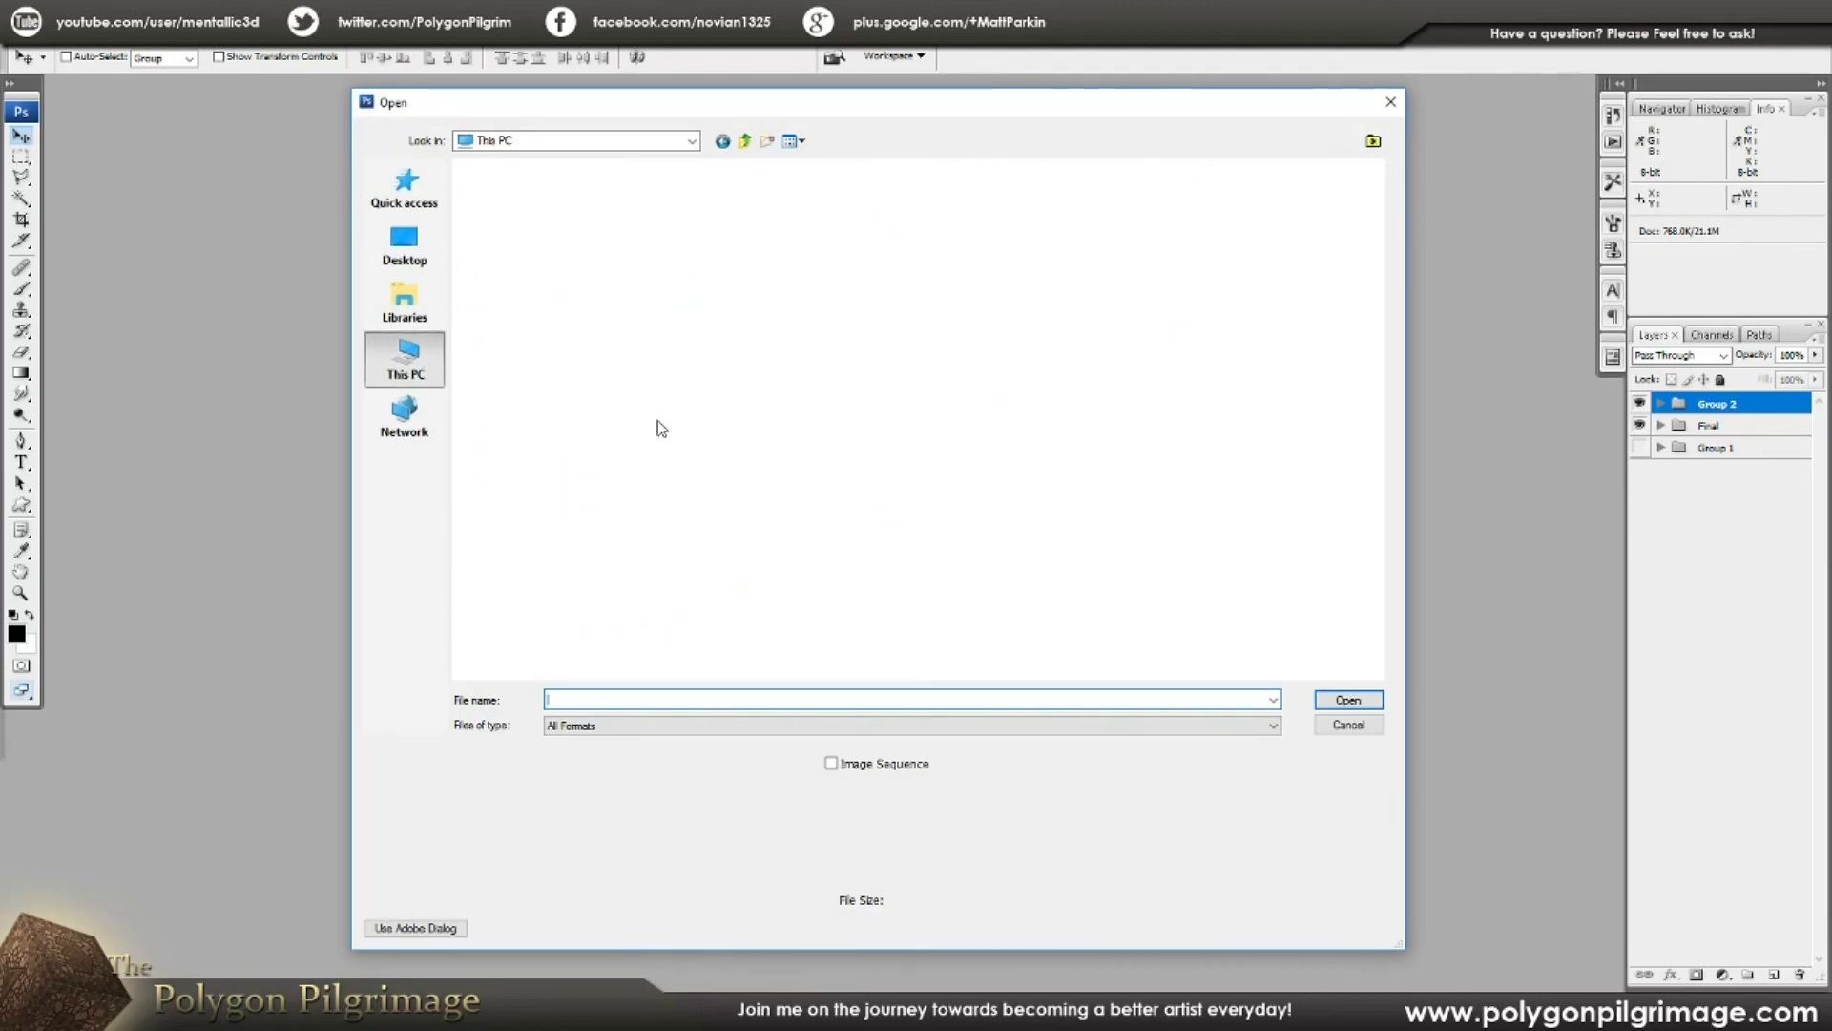
double_click(716, 344)
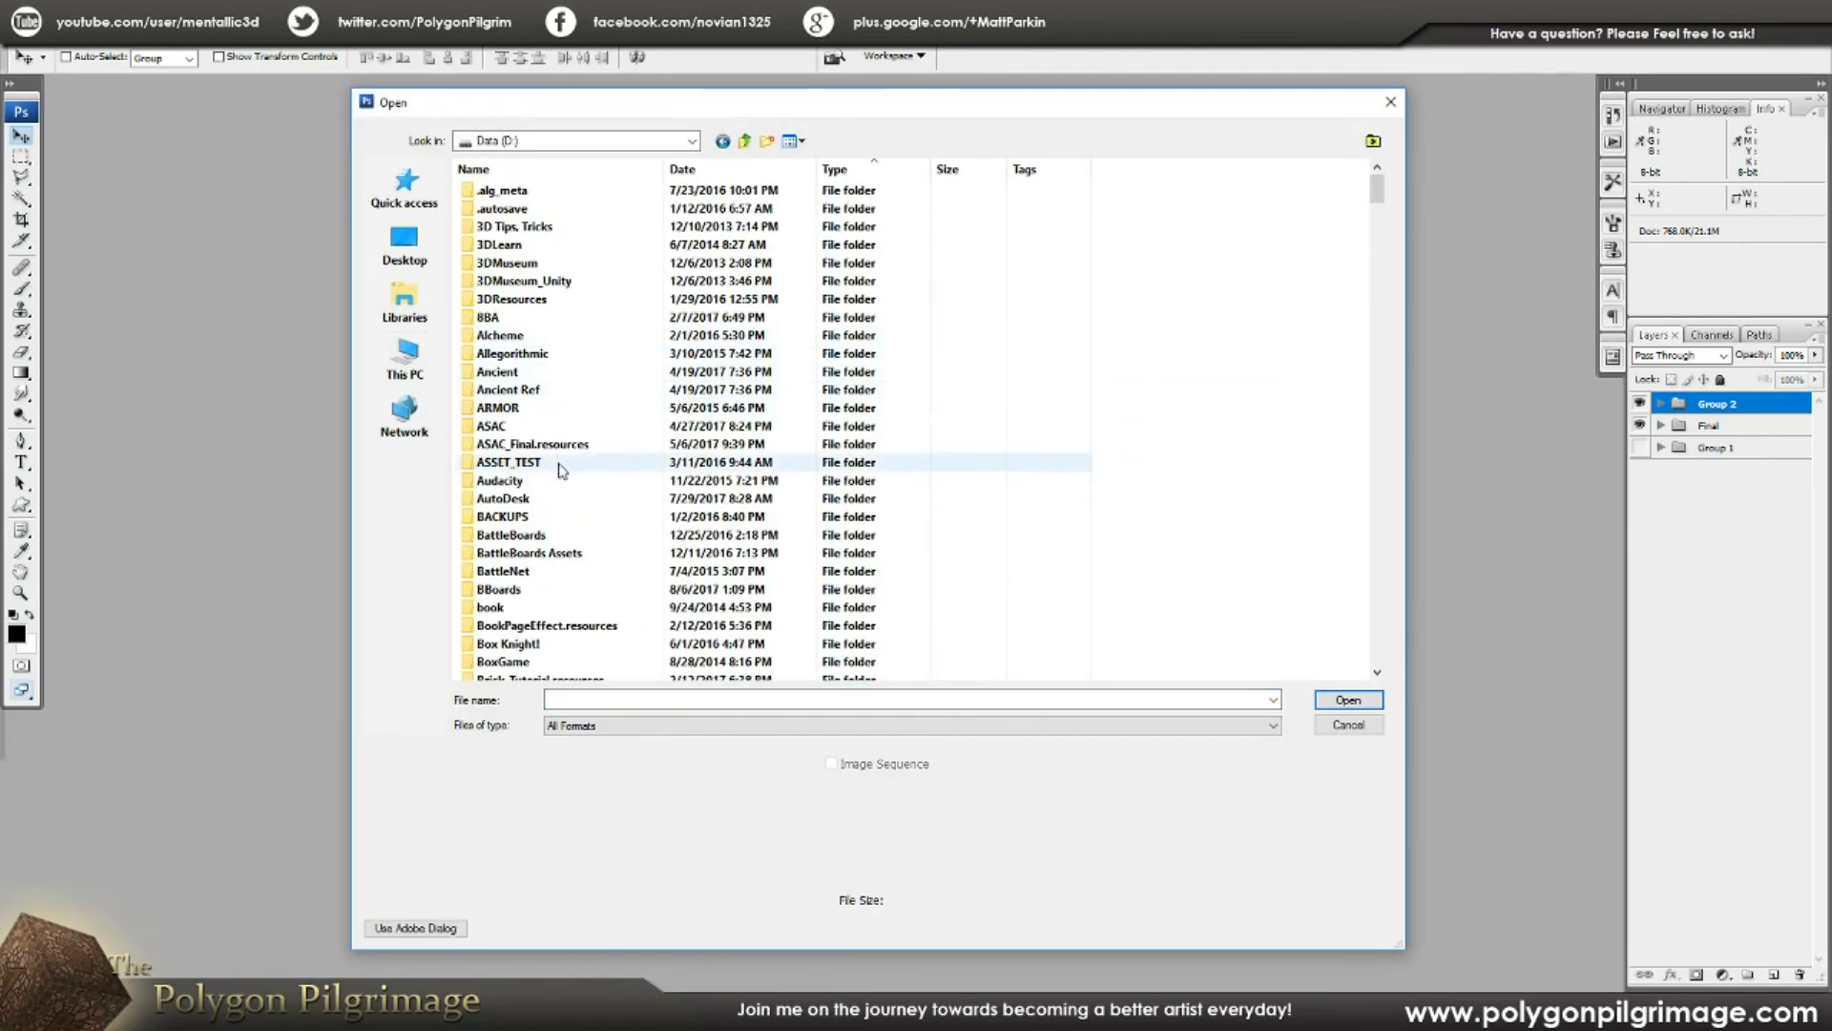
double_click(544, 553)
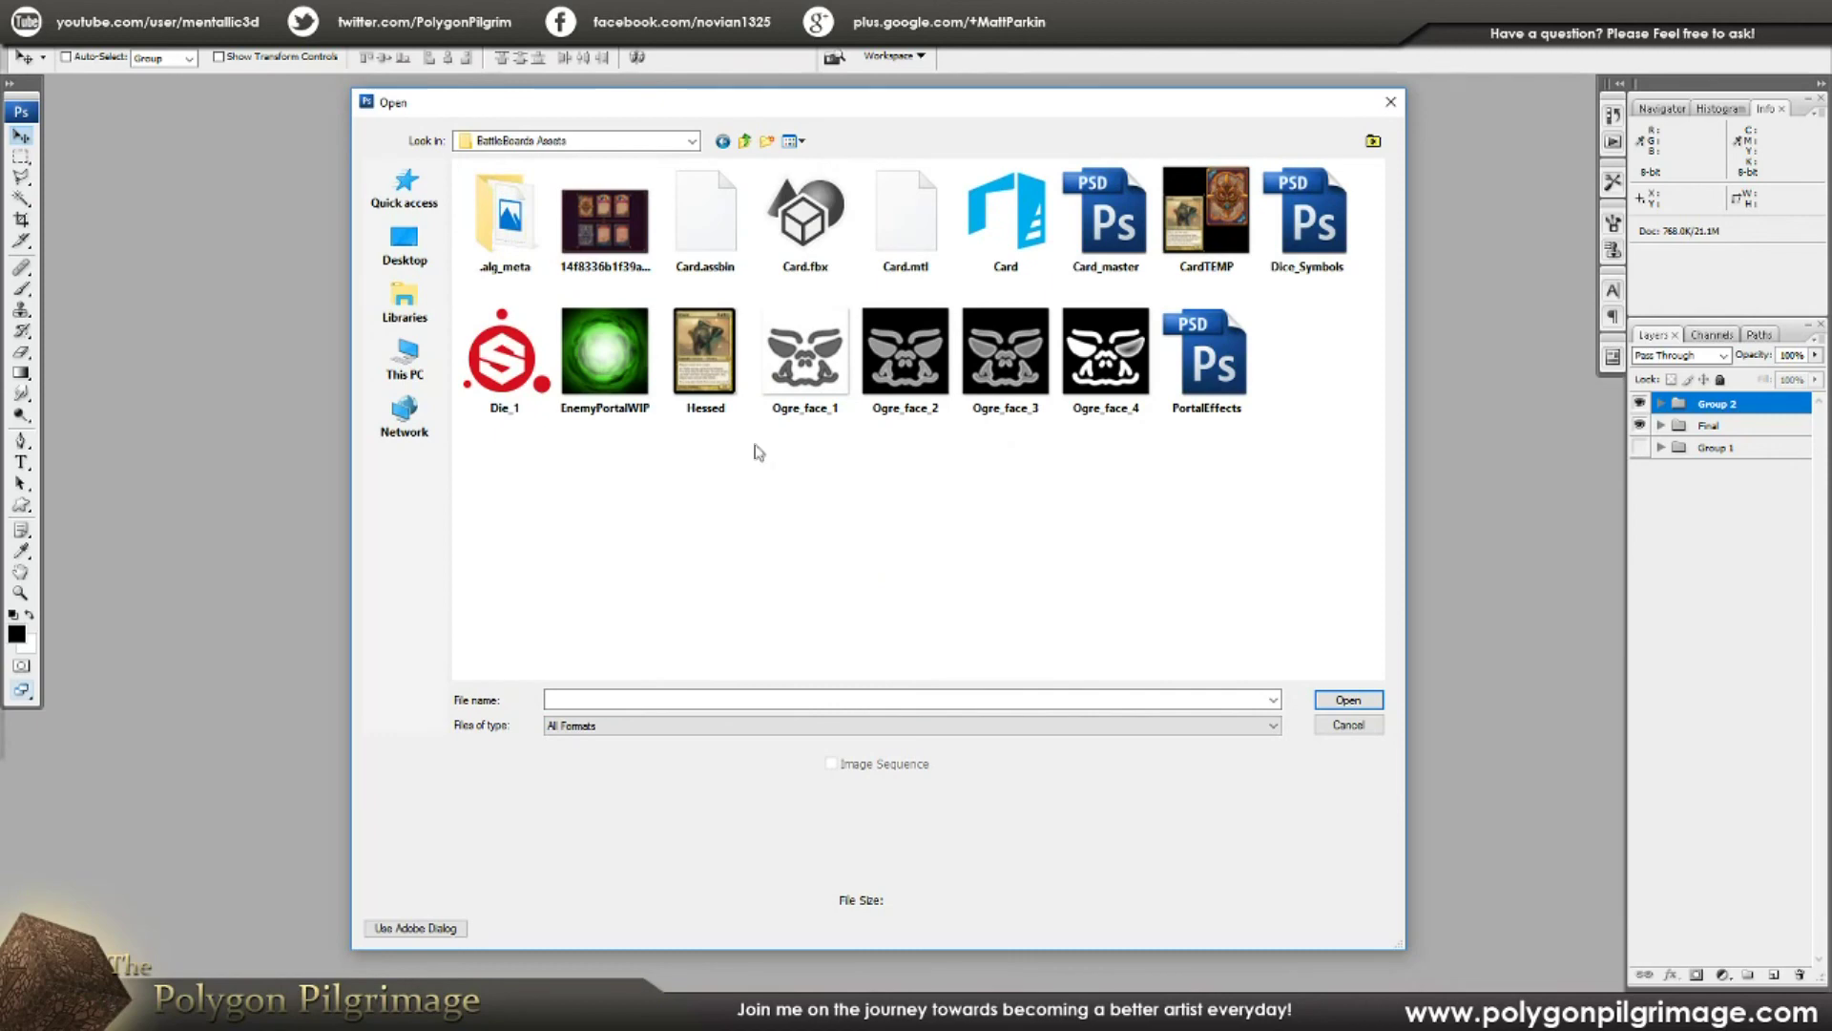
click(605, 353)
click(1348, 700)
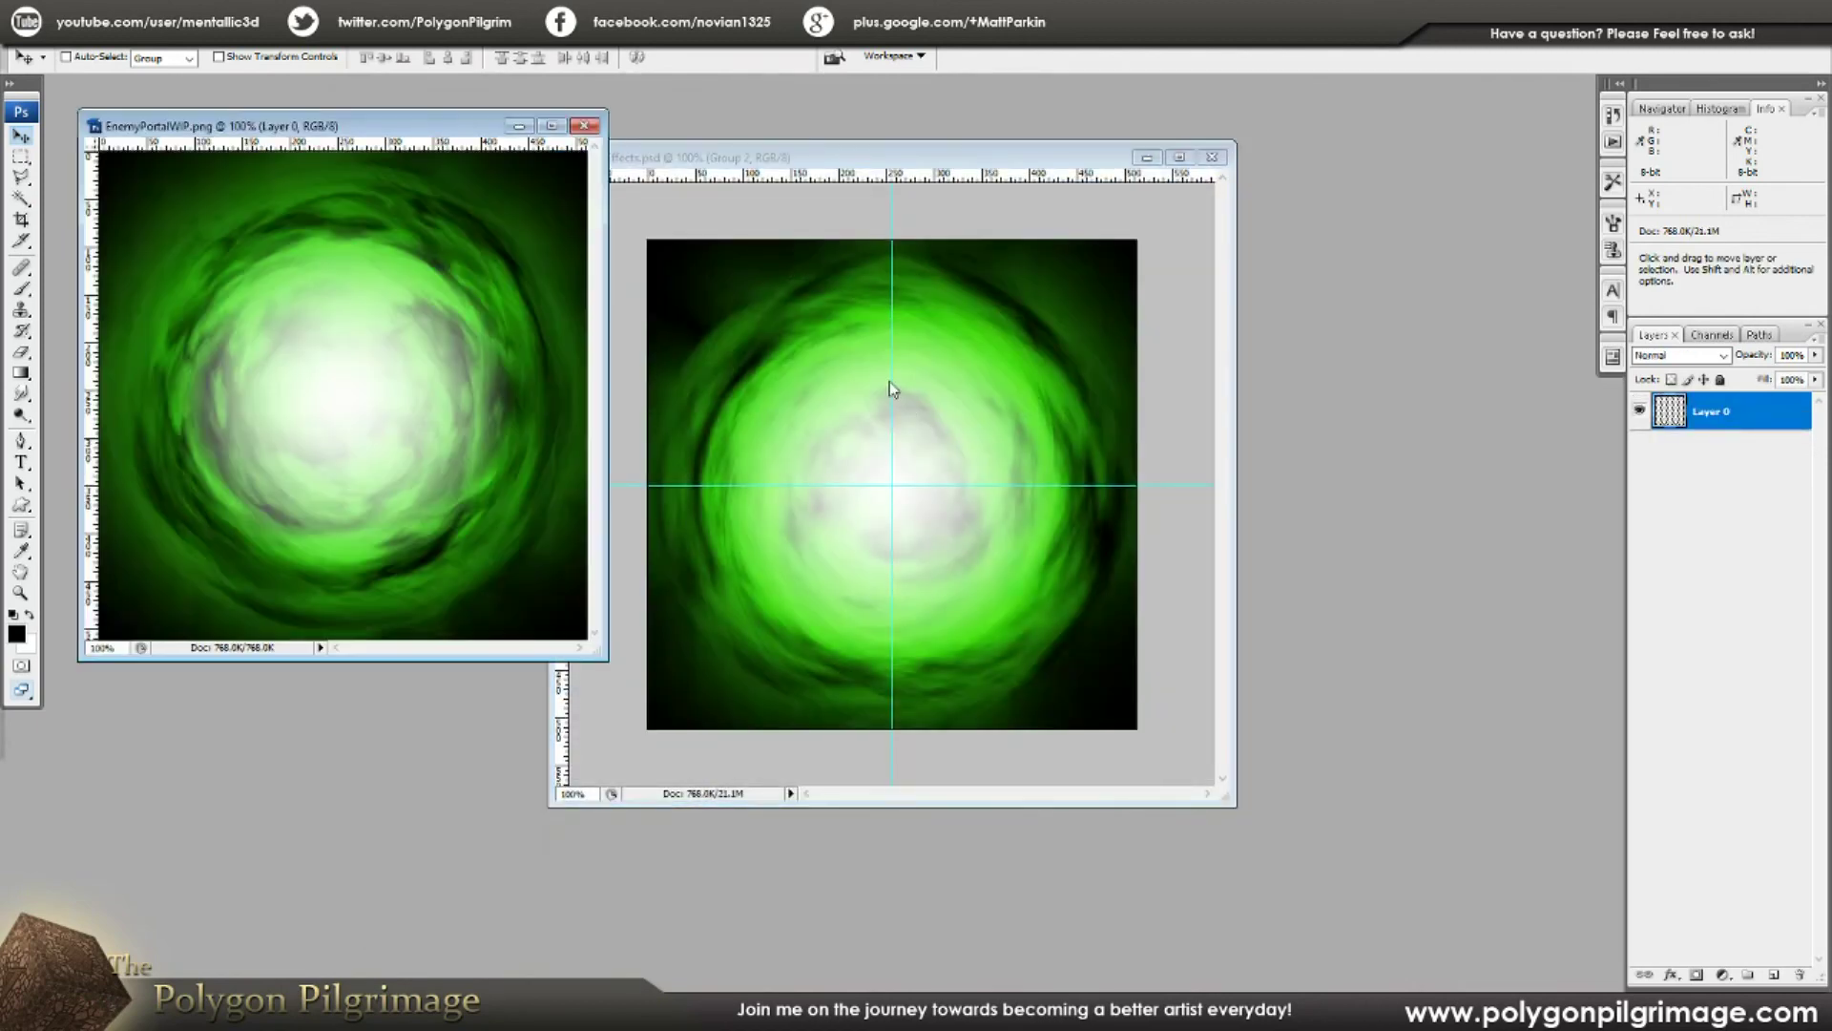
Step: Examine the colour channels of EnemyPortalWIP.png and close the image
drag(484, 136, 1212, 167)
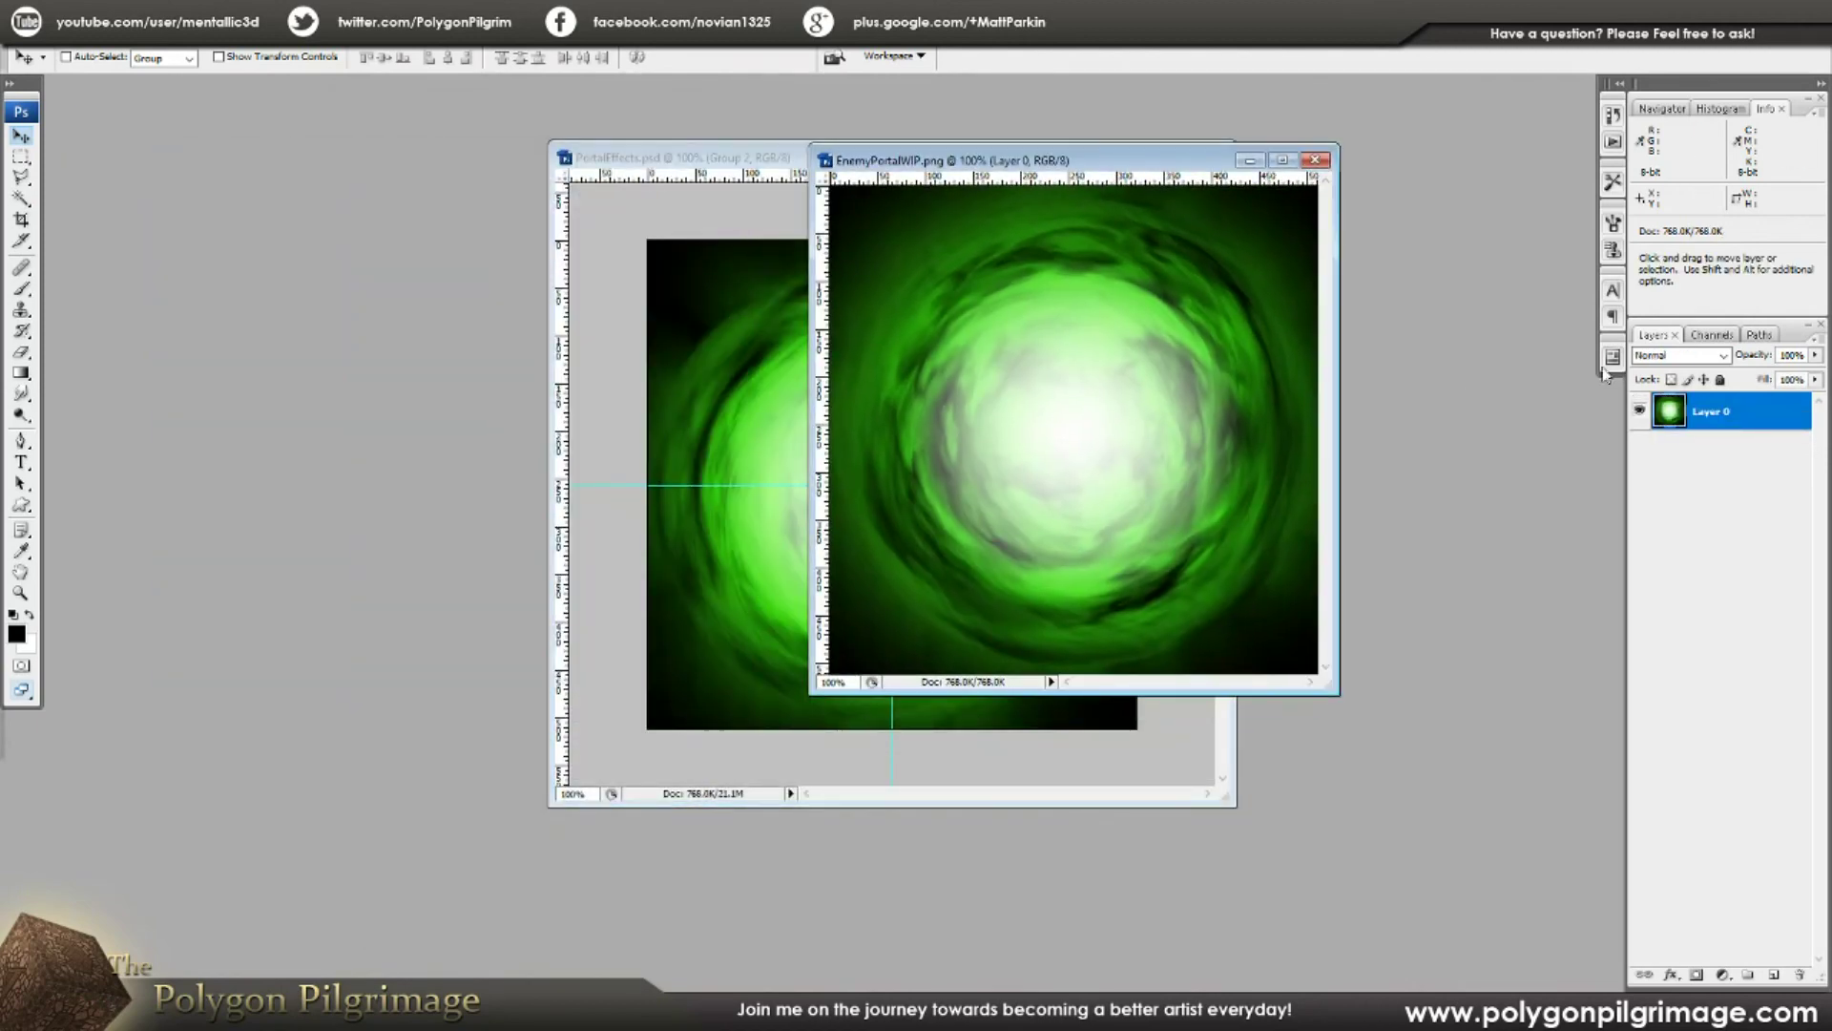
click(1710, 335)
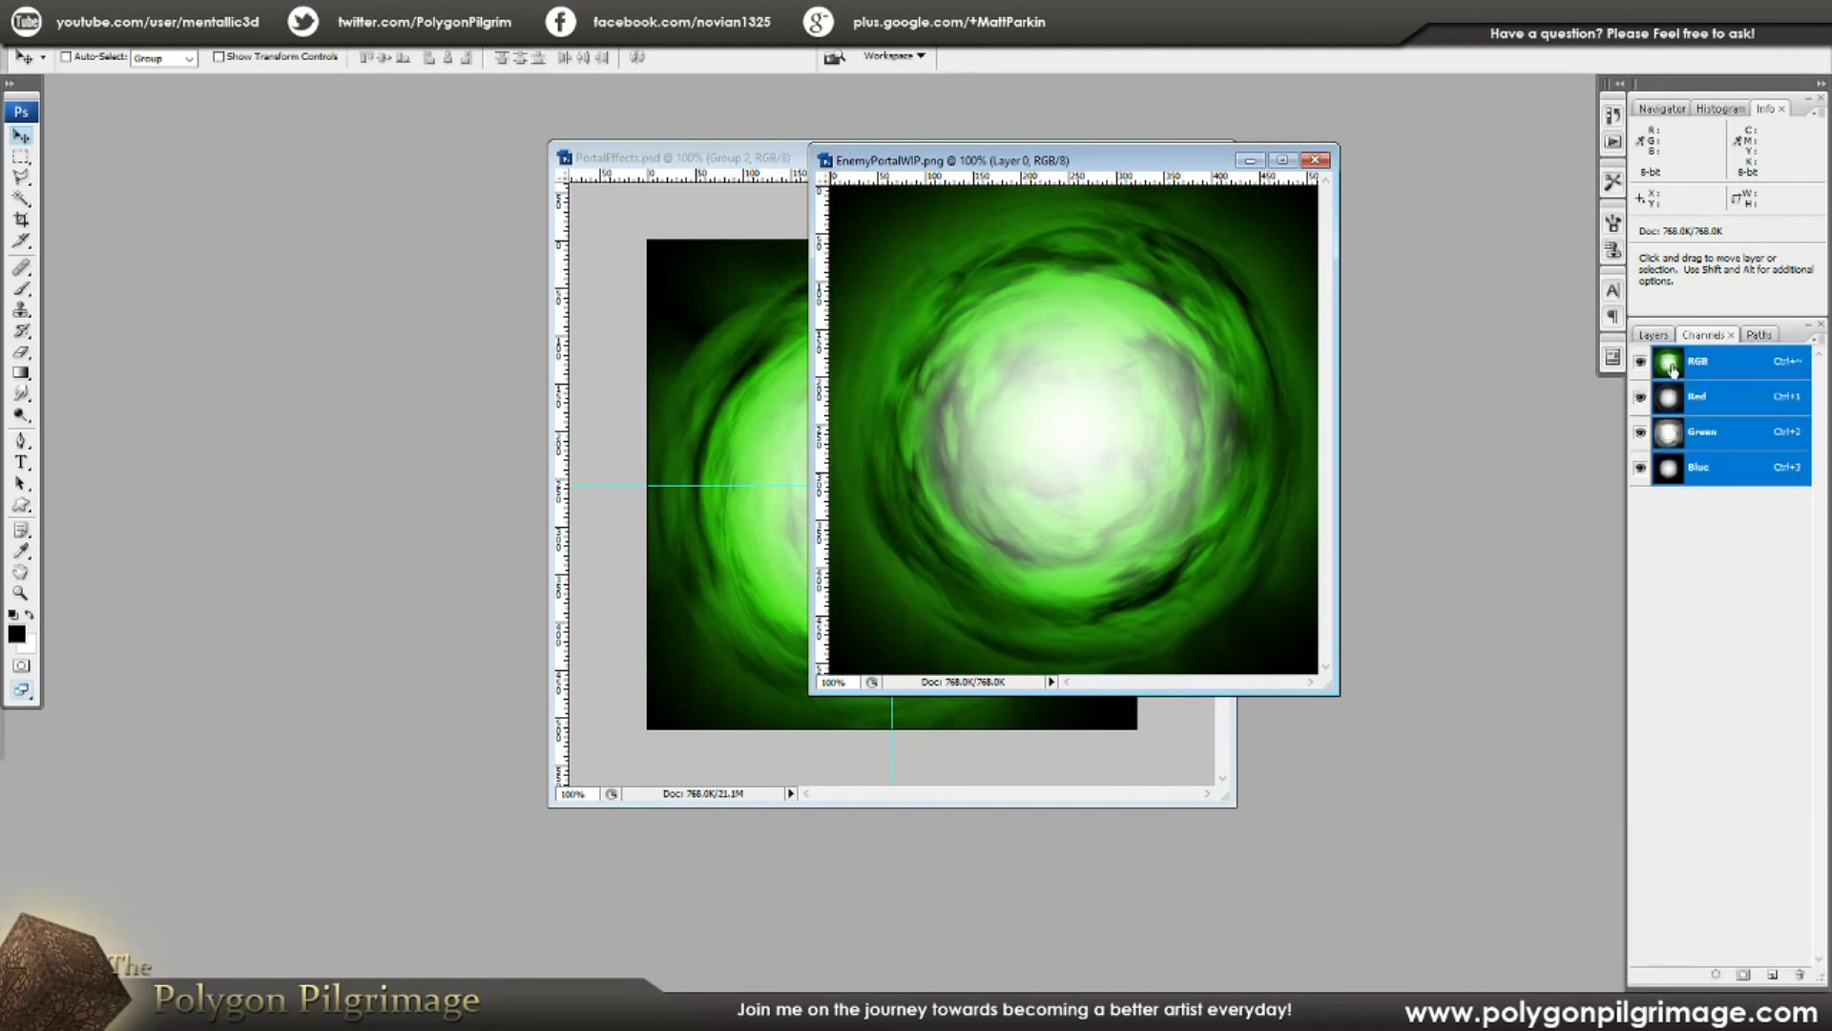
drag(1187, 166, 1331, 245)
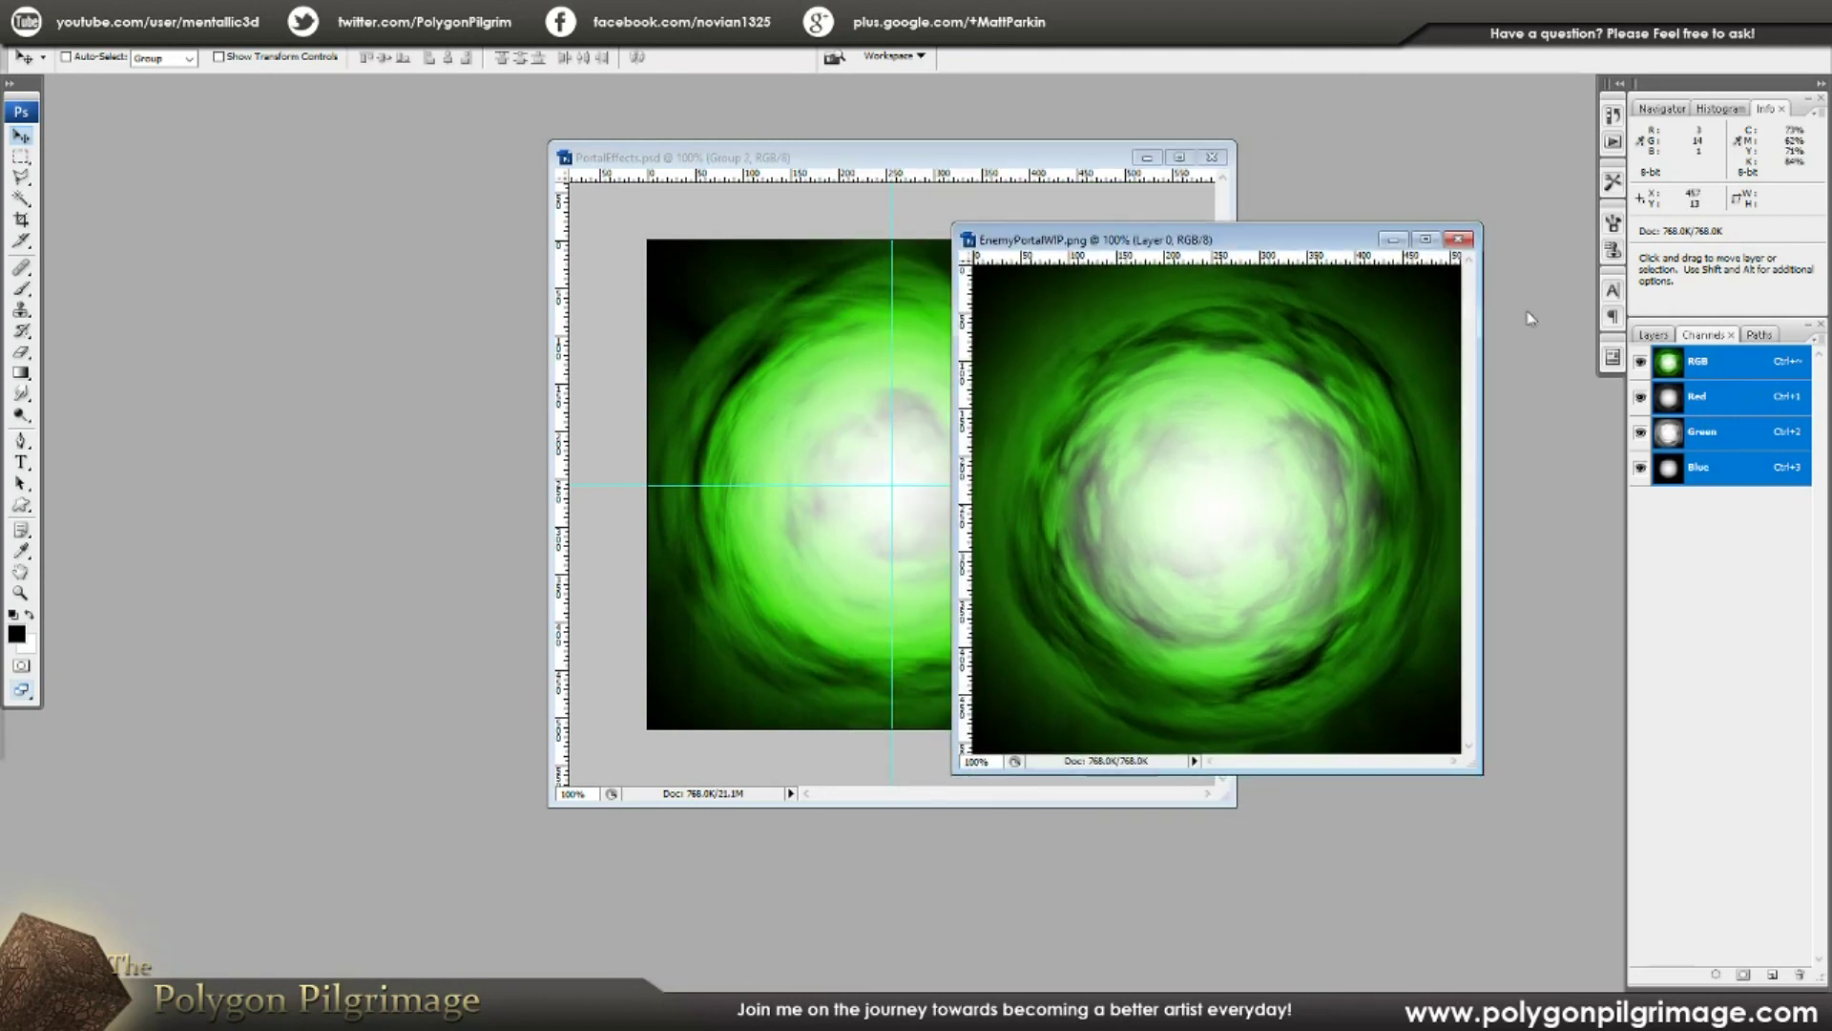
click(1458, 241)
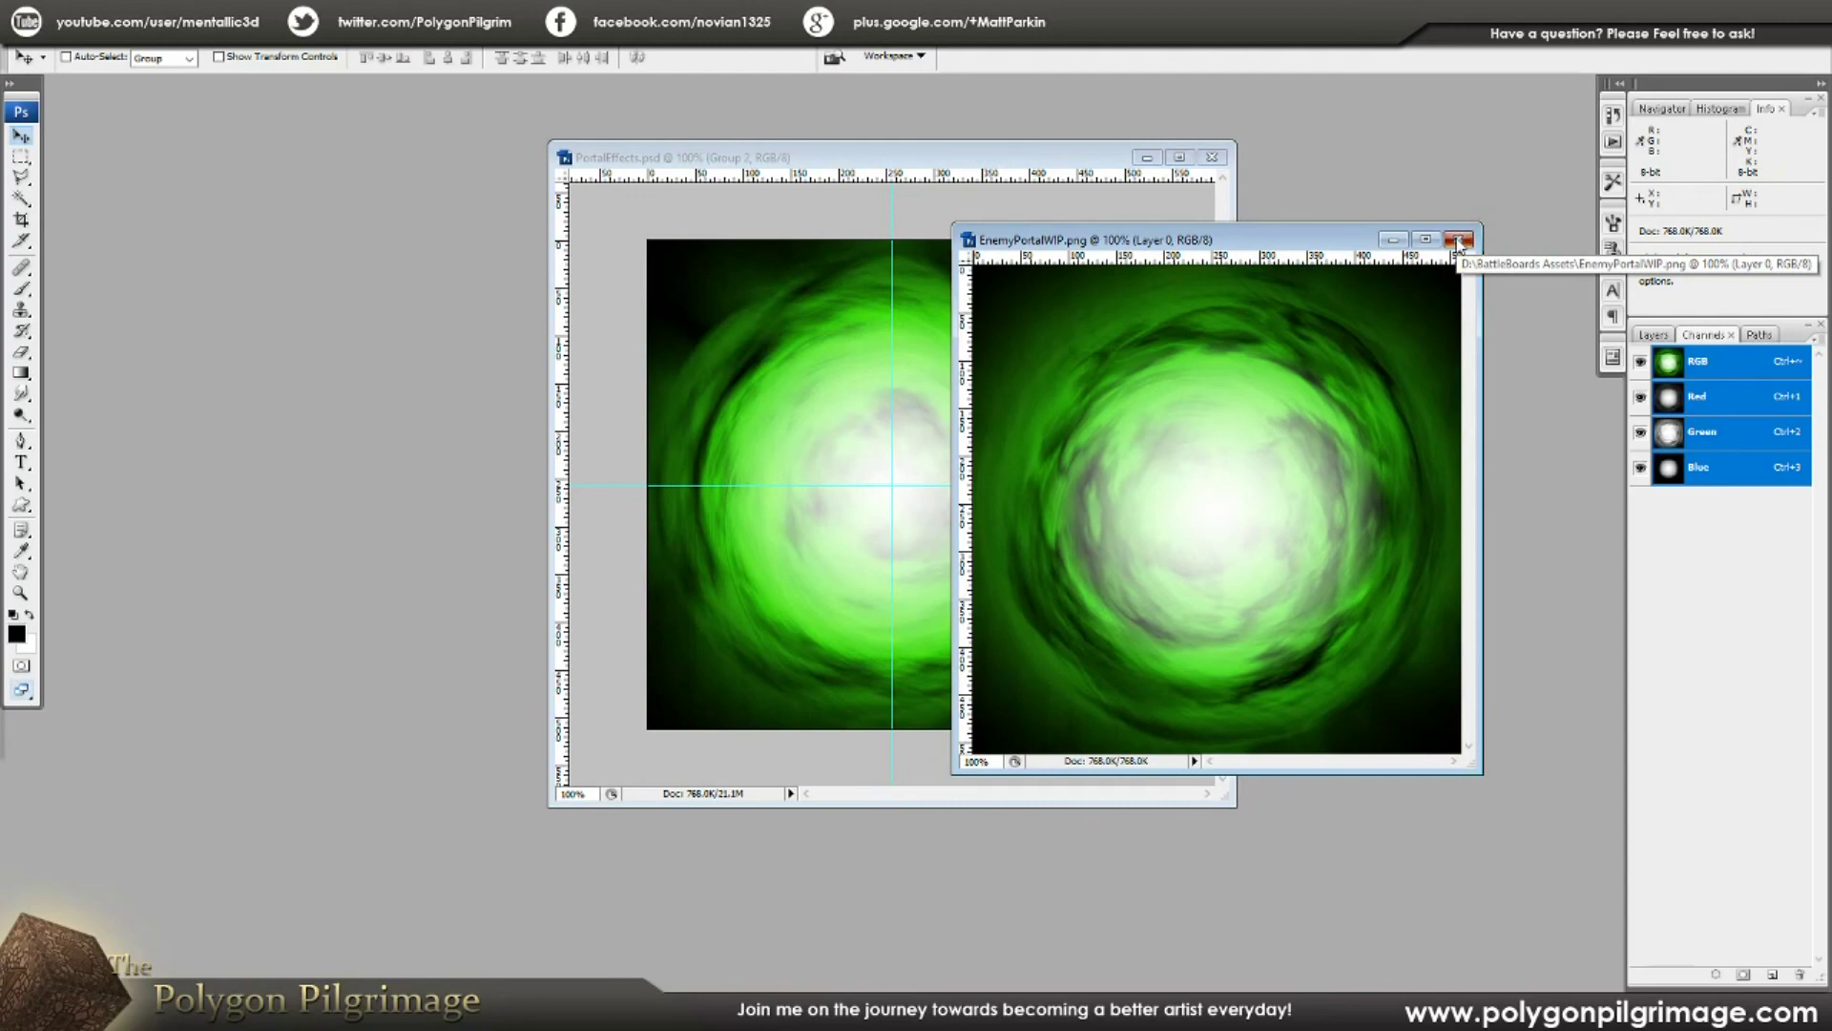
drag(1080, 160, 1042, 165)
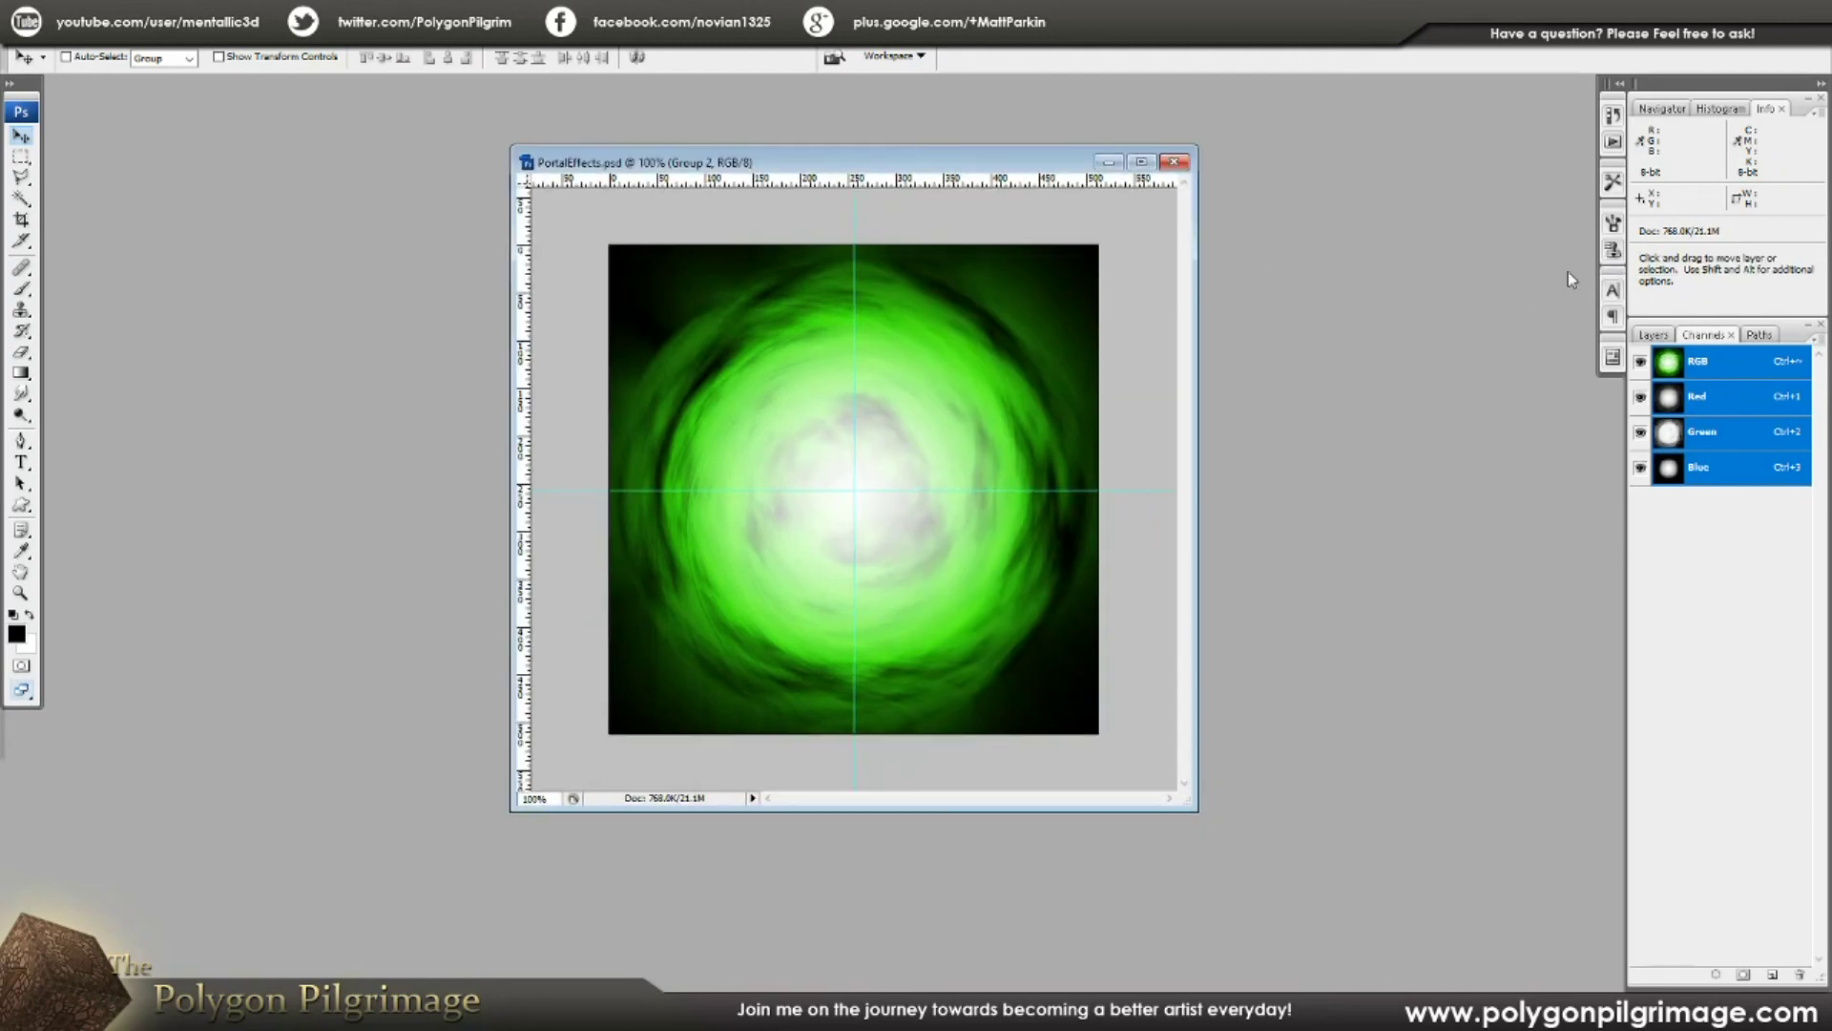
Step: Switch to Unreal Editor and inspect the bp_EnemyPortal archway and its glowing portal from an angle, with the editor gizmos shown
click(1741, 9)
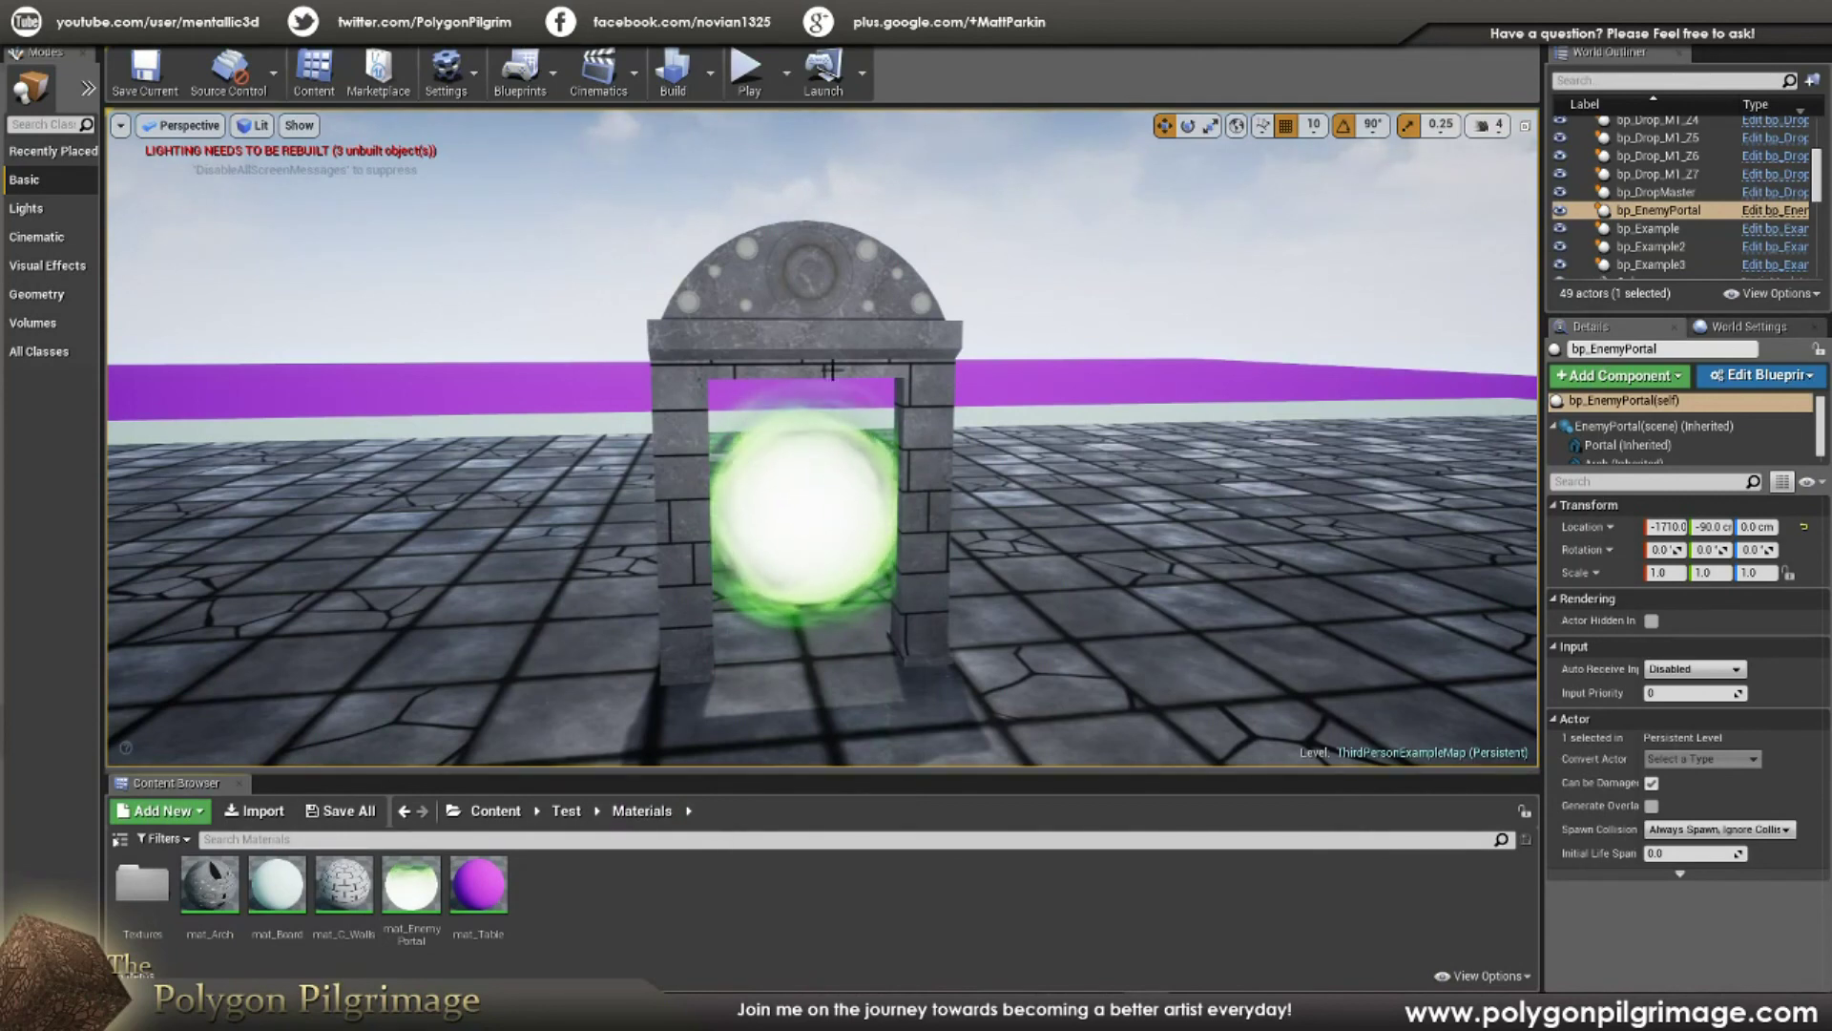
right_drag(793, 518, 881, 458)
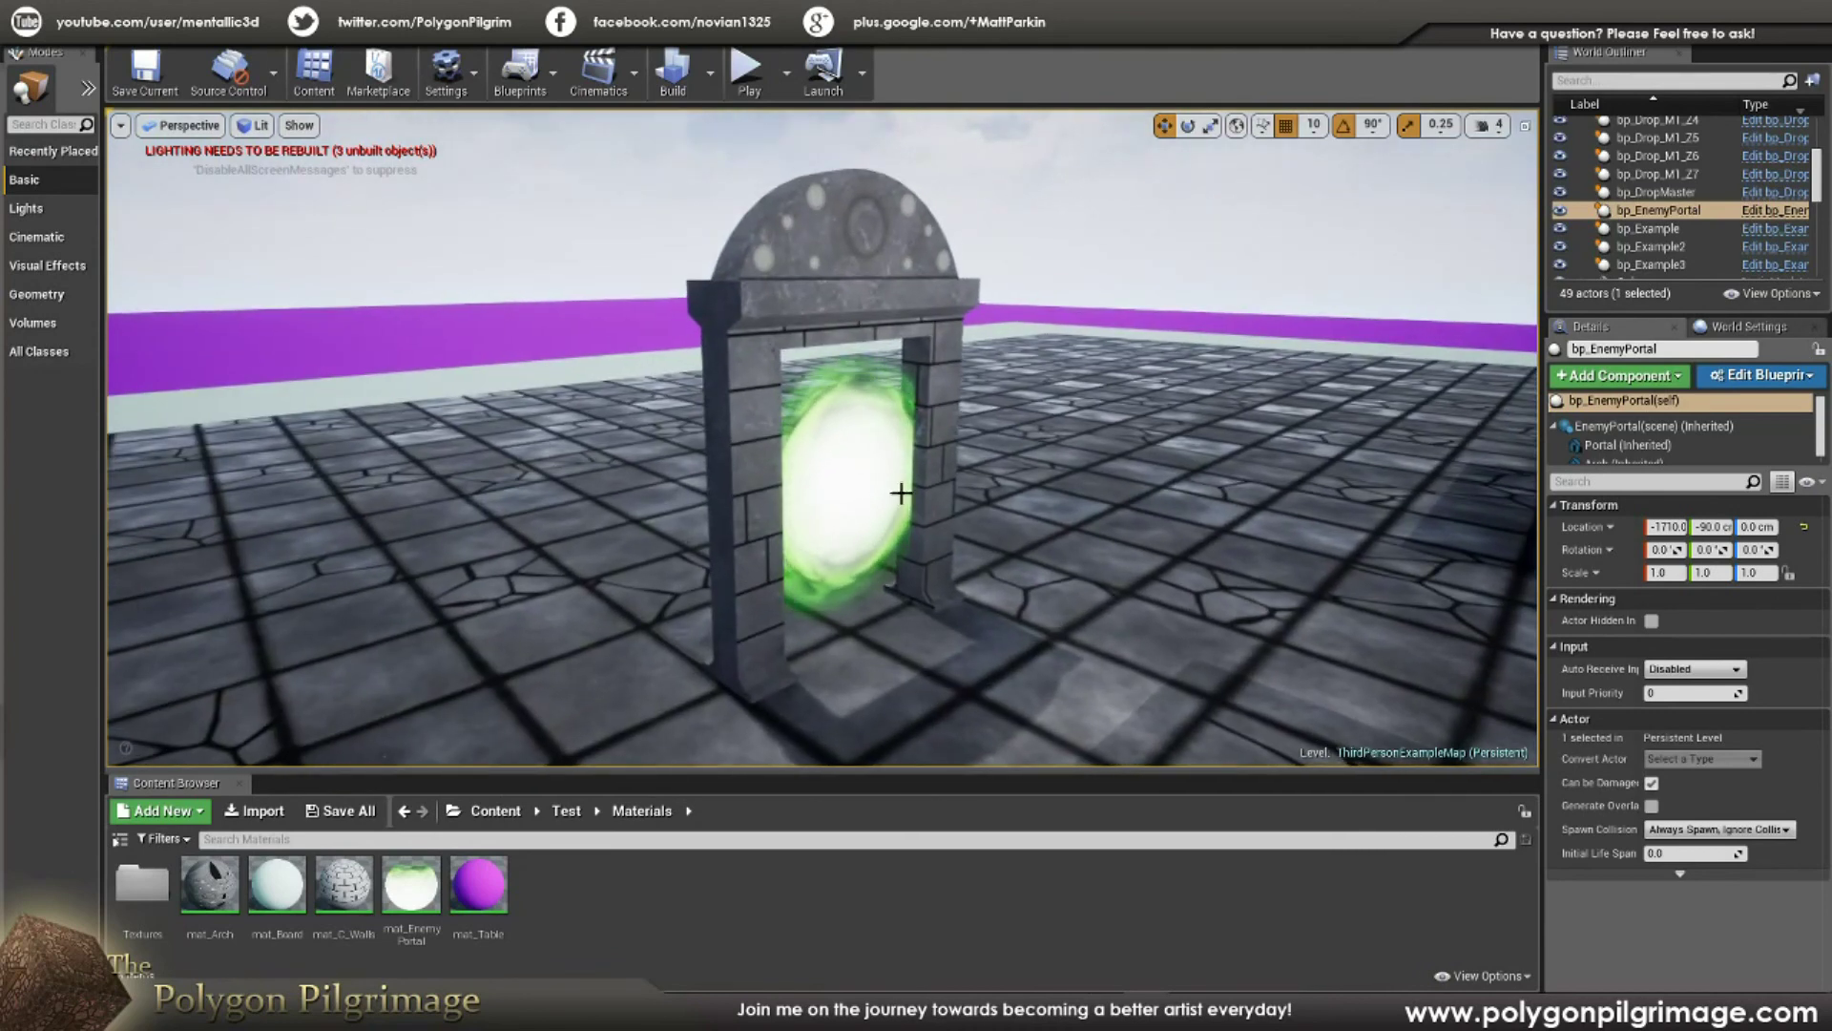
key(g)
right_drag(934, 638, 959, 680)
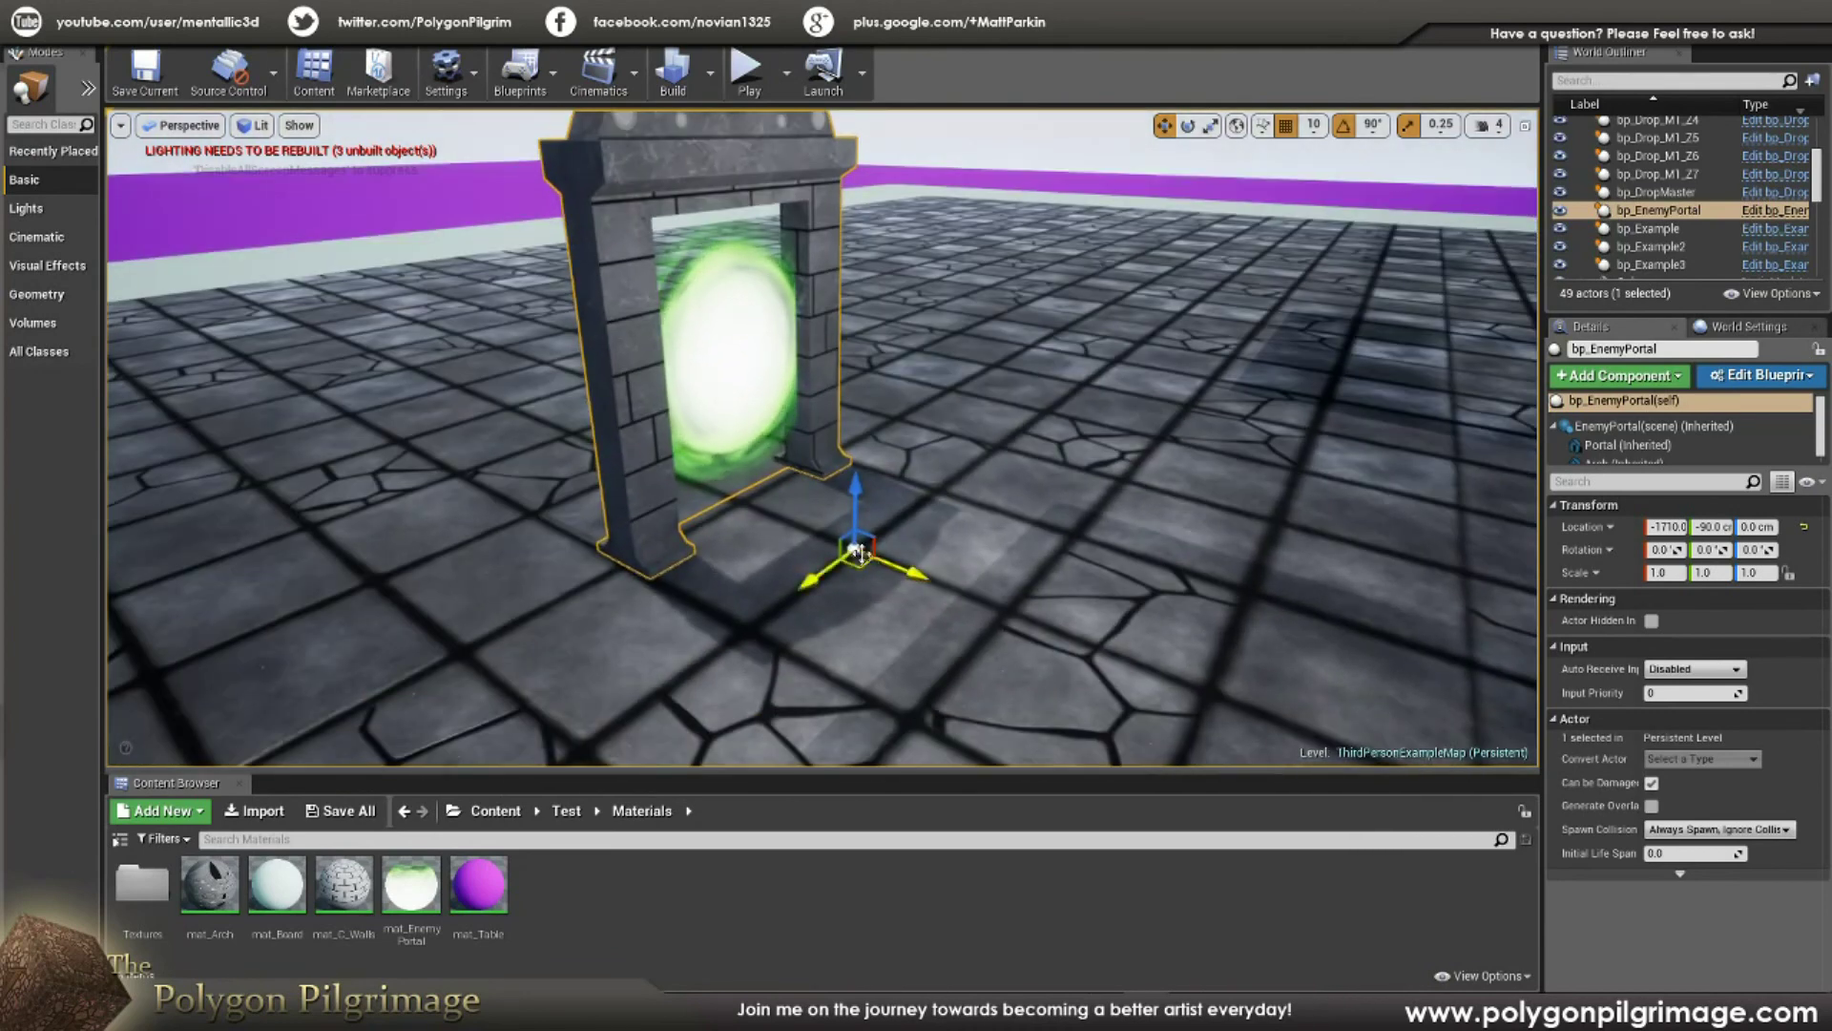
key(f)
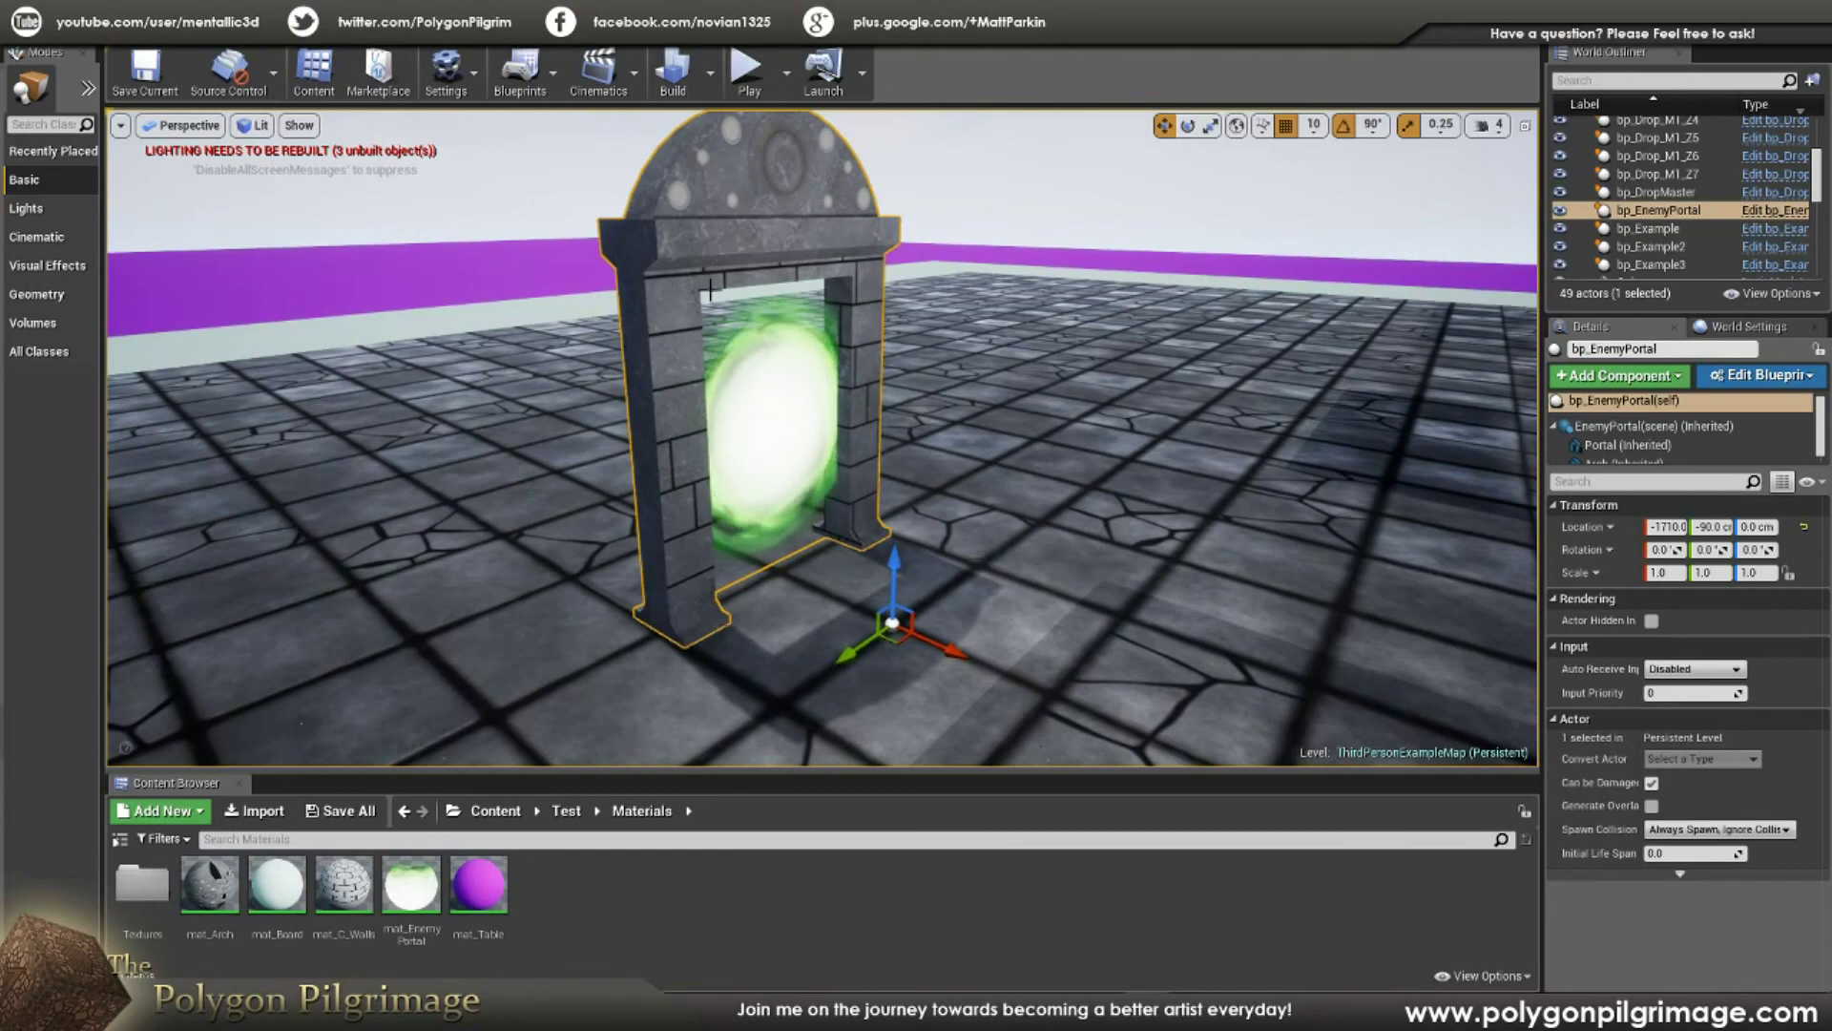
Step: Inspect the test_EnemyPortal_portal plane mesh from the Test/Meshes folder, close it, and select the test_EnemyPortal_Arch mesh
click(566, 812)
click(354, 895)
double_click(355, 896)
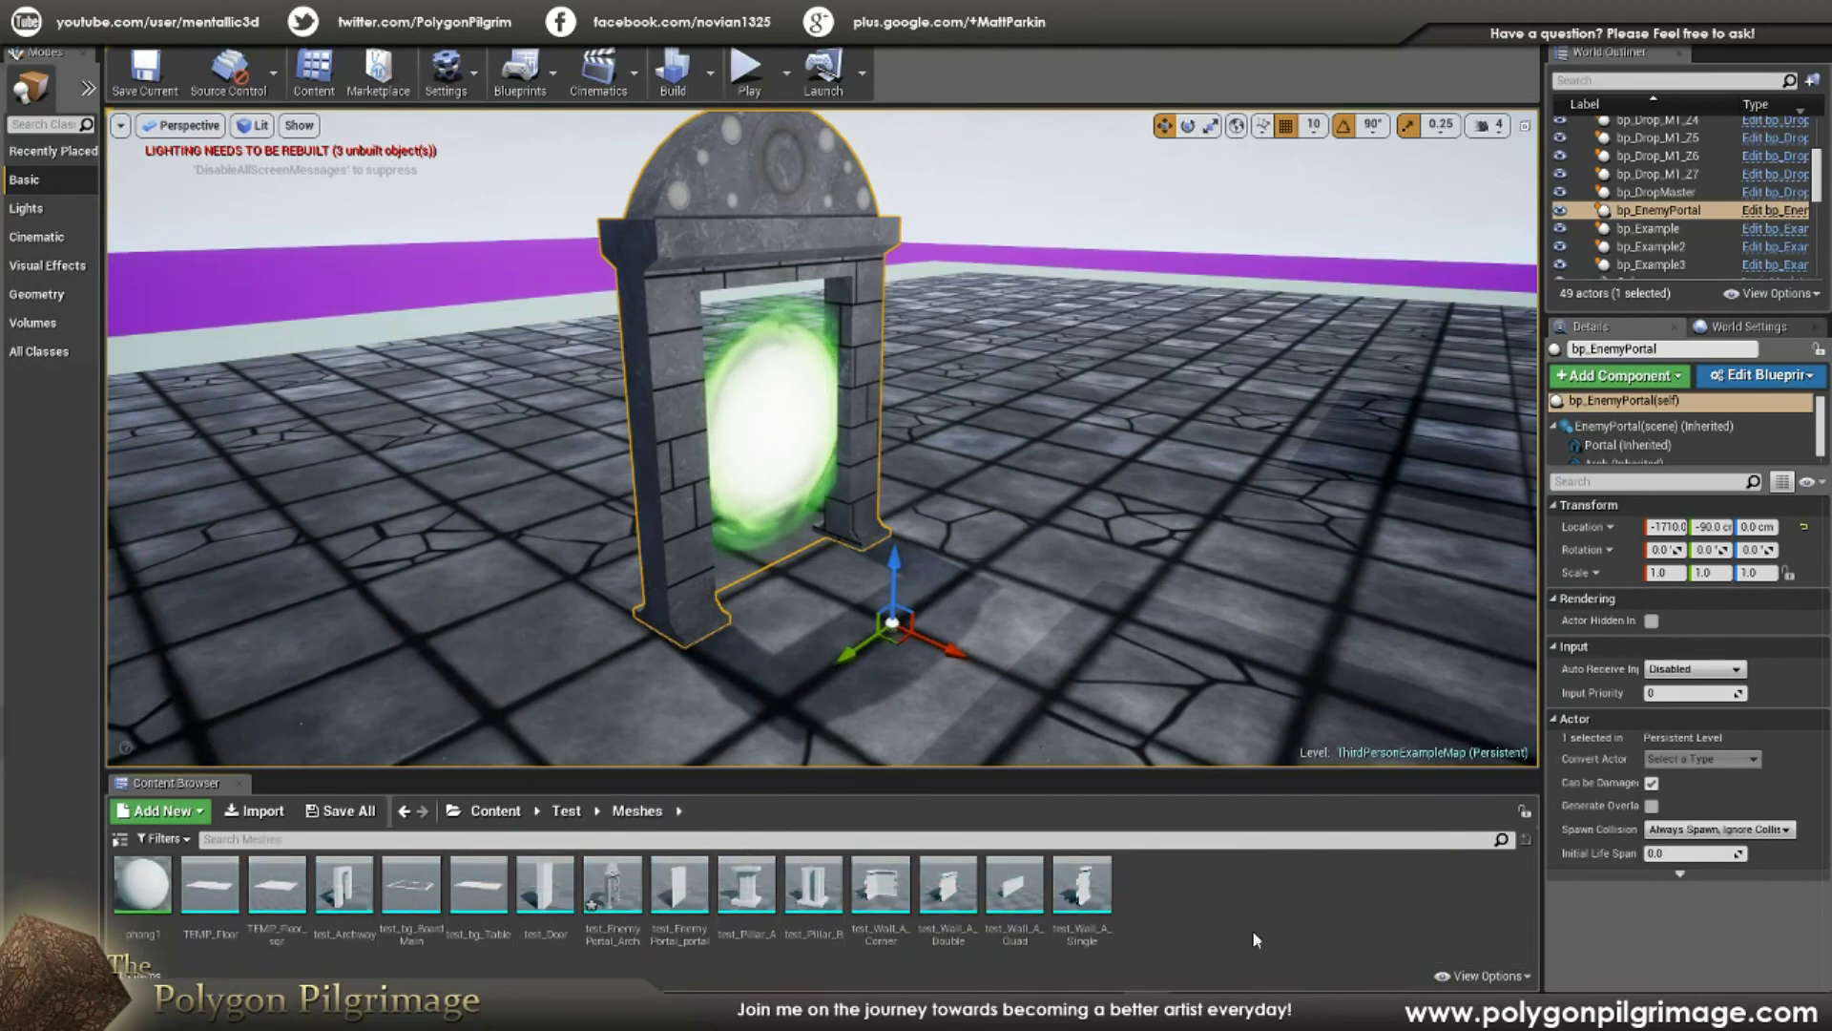
double_click(679, 890)
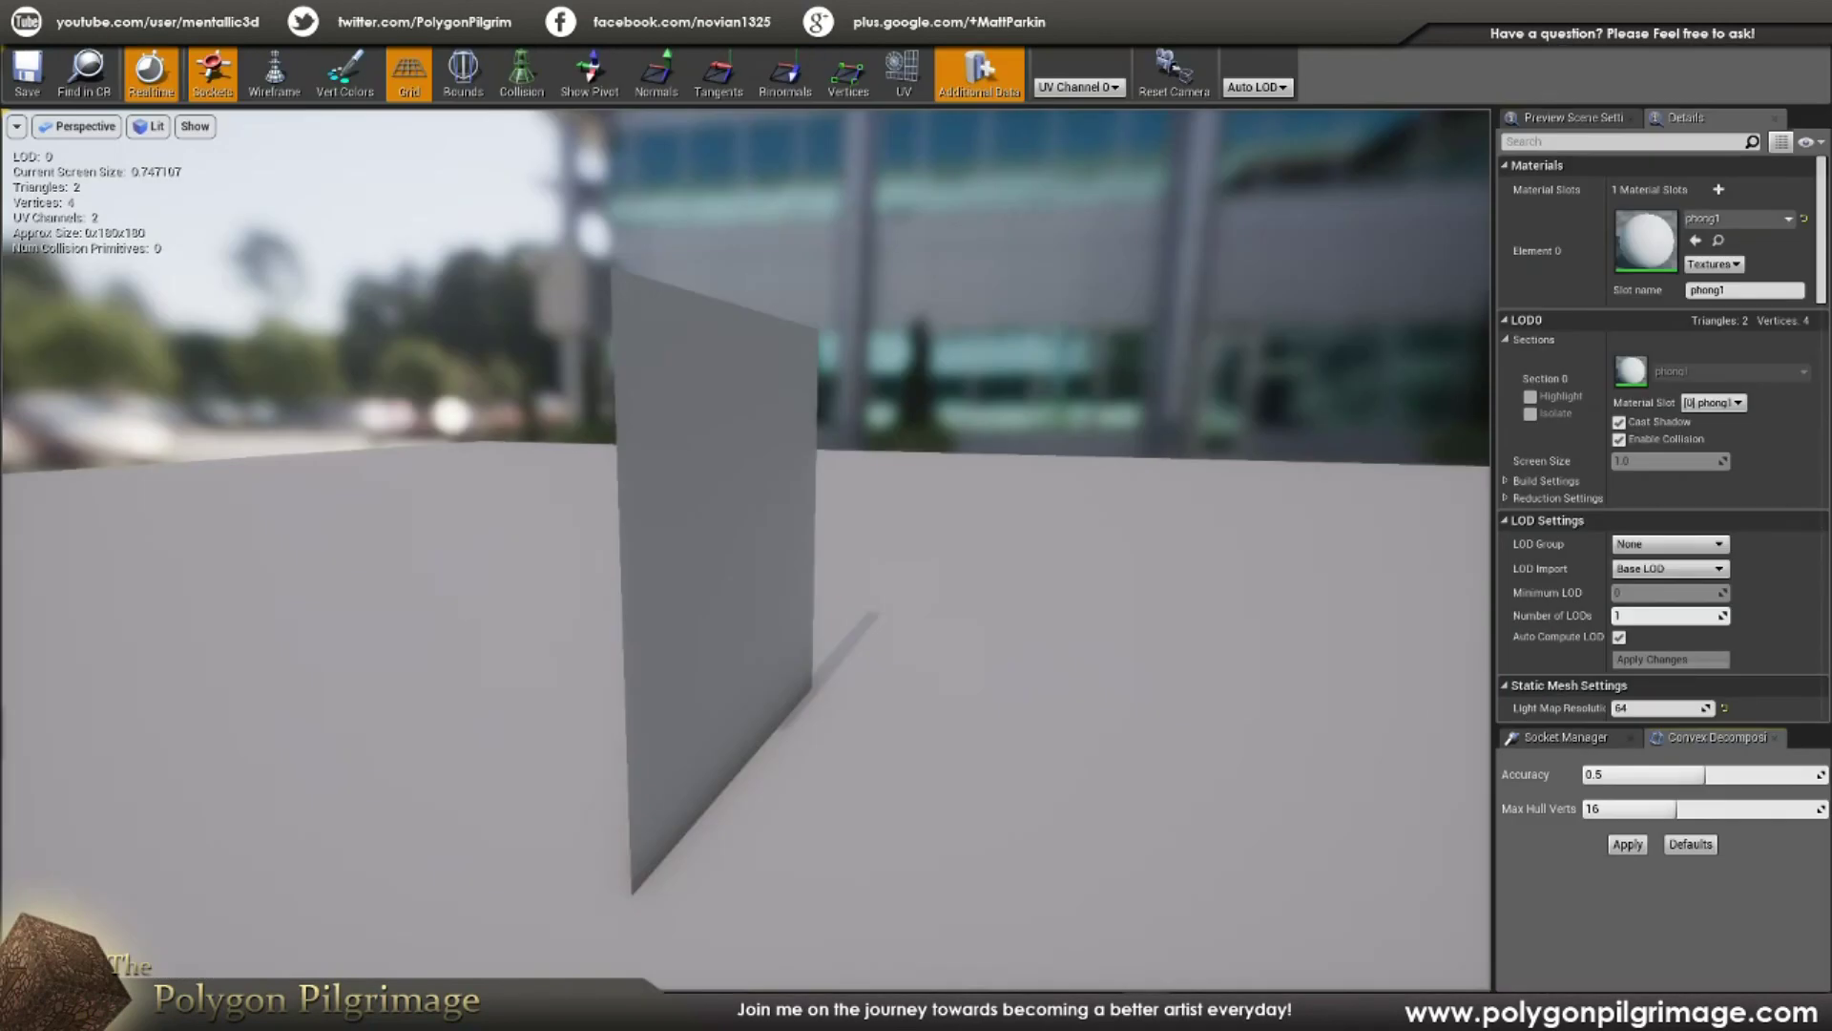
right_drag(744, 550, 658, 544)
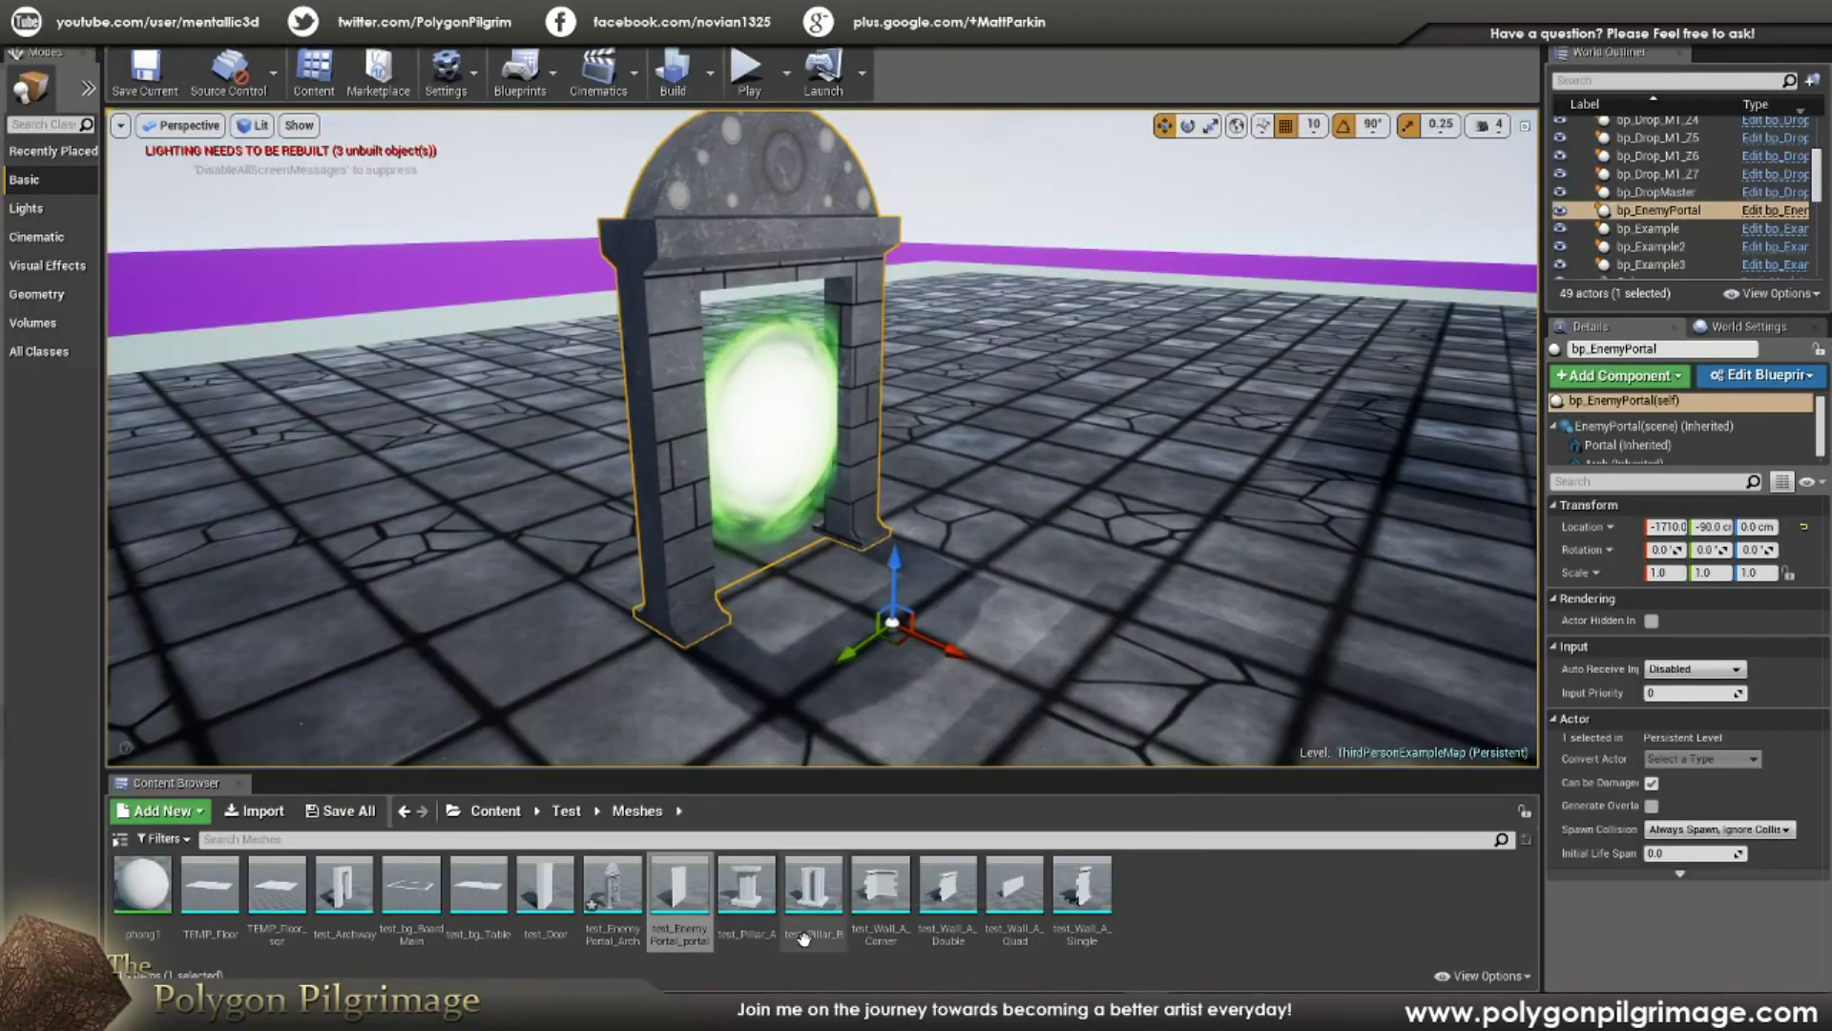
click(616, 883)
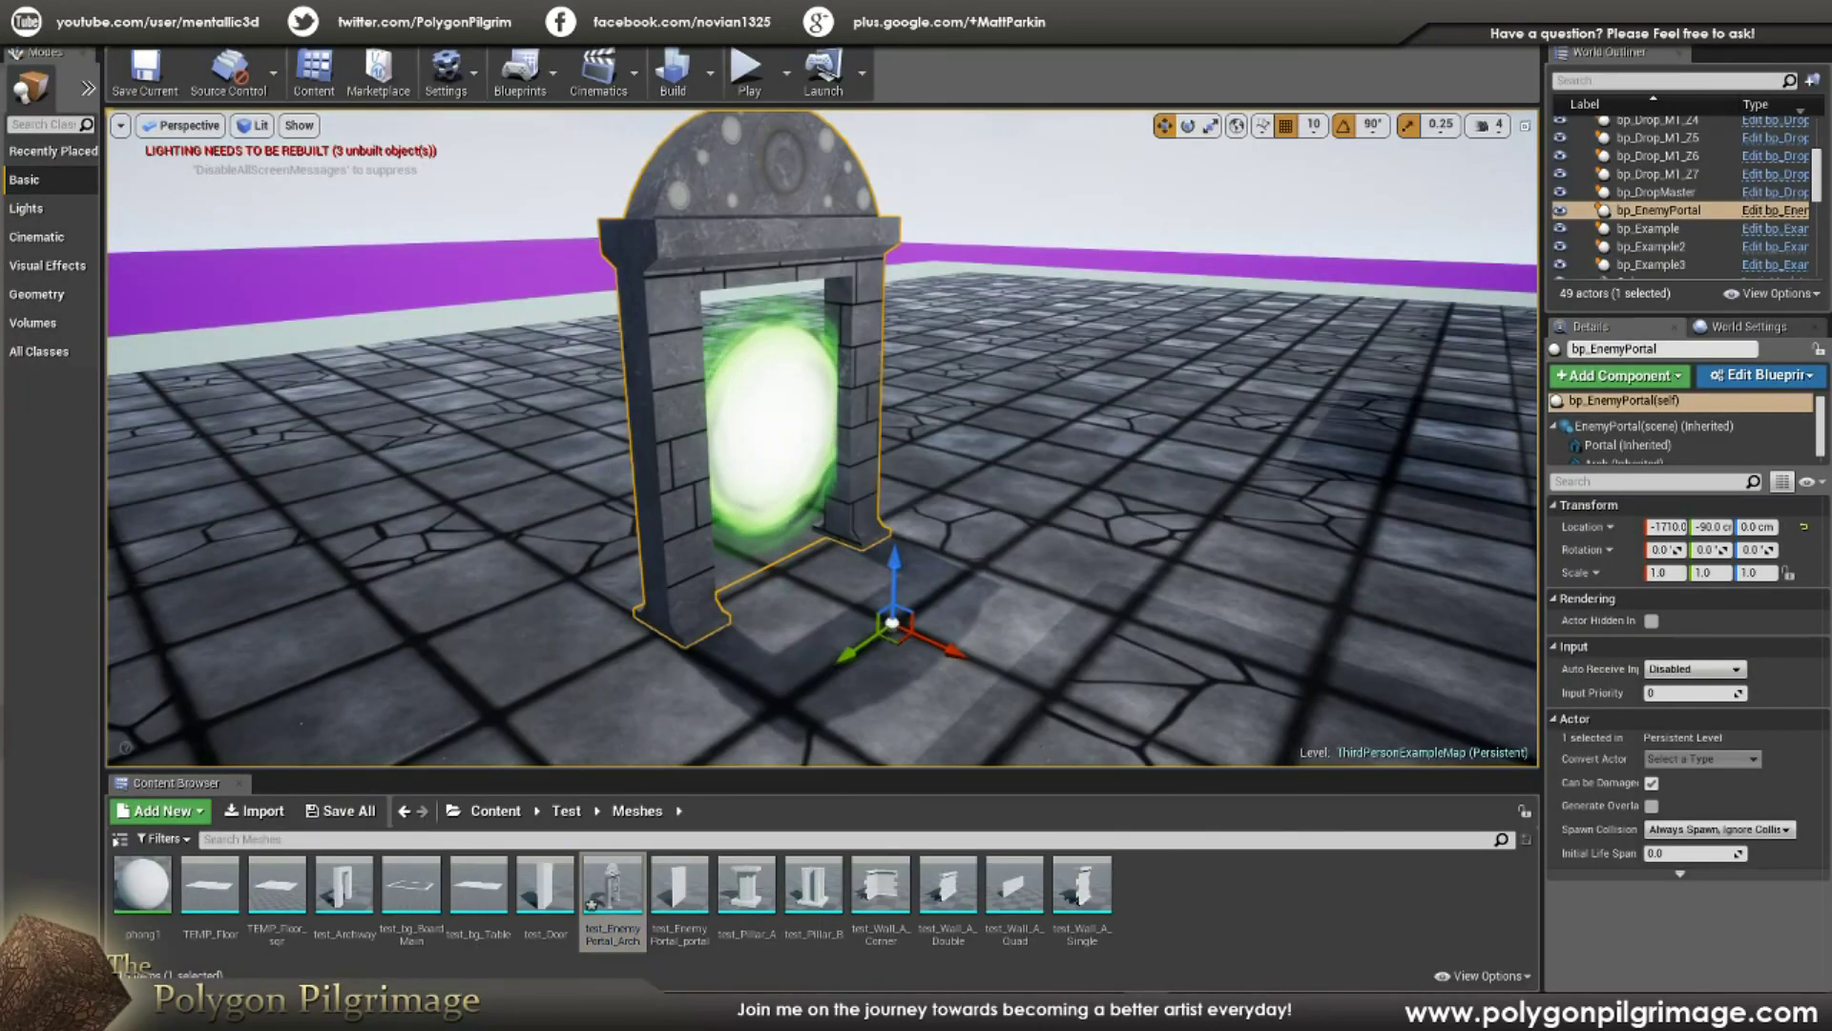
Step: Inspect the test_EnemyPortal_Arch mesh from several angles and close it
double_click(612, 882)
right_drag(879, 405, 752, 330)
right_drag(730, 552, 577, 529)
right_drag(420, 172, 416, 166)
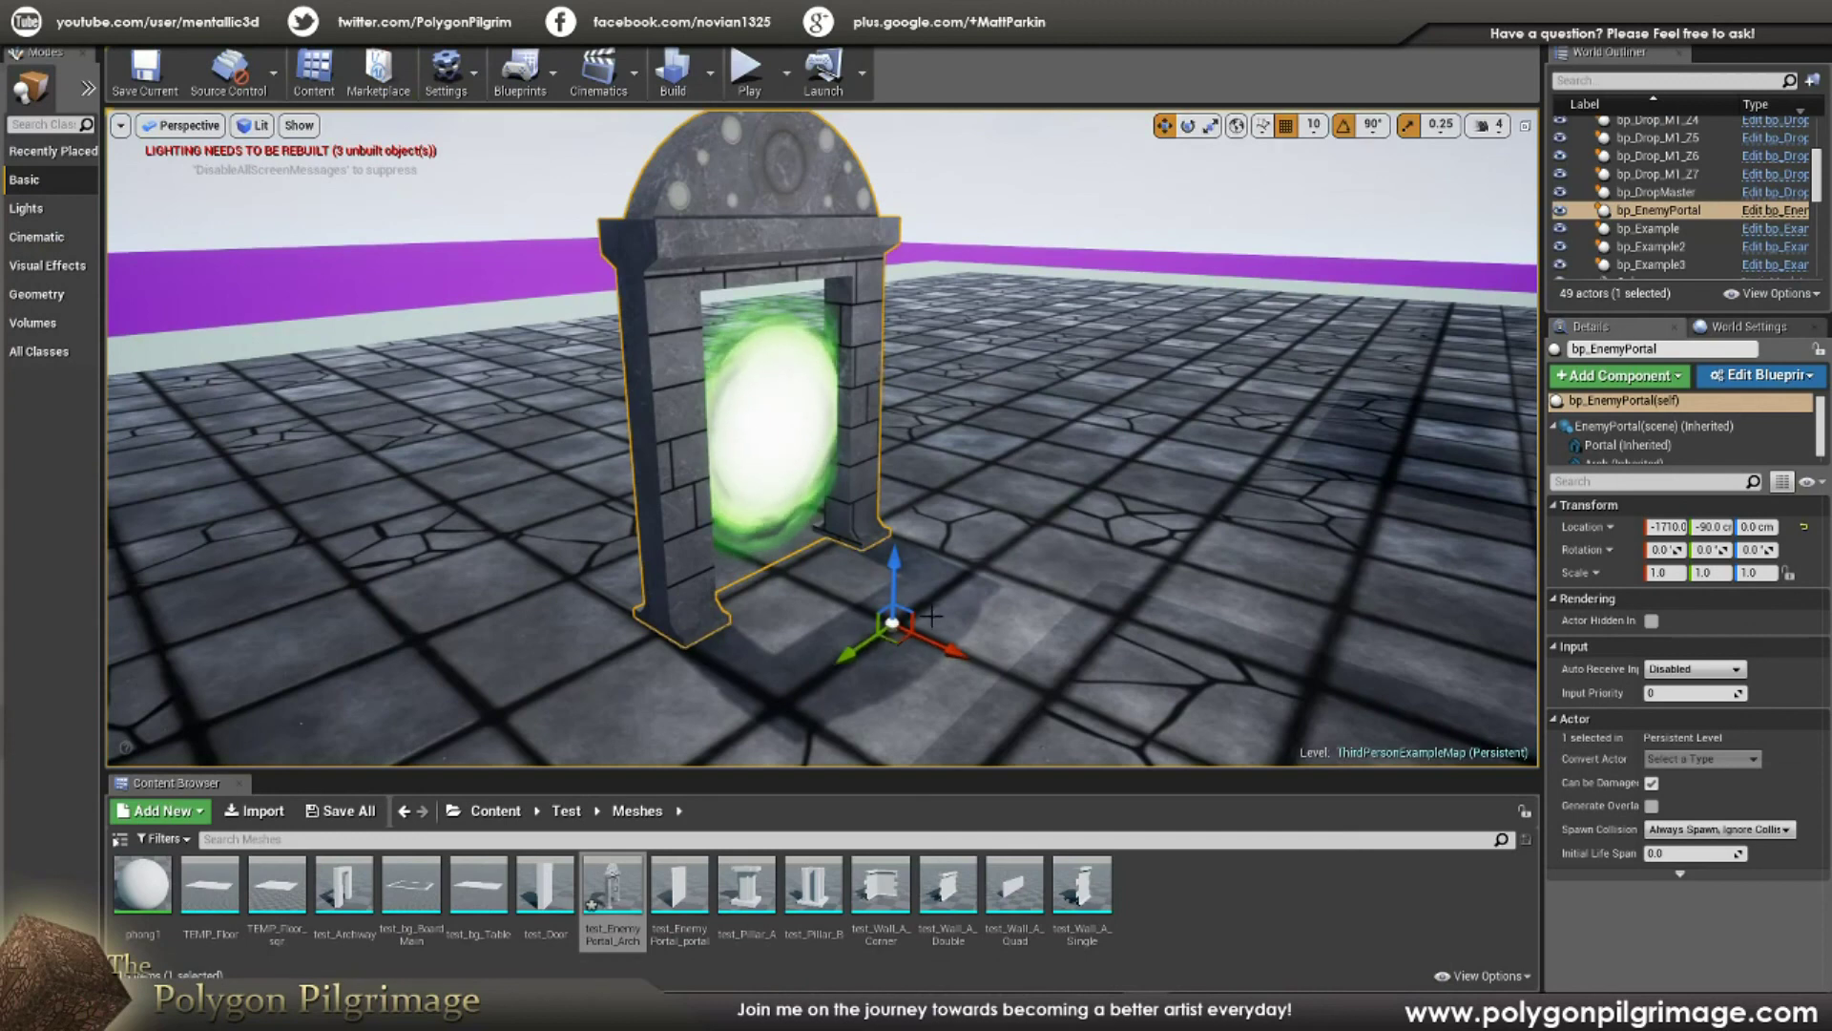
drag(906, 621, 794, 445)
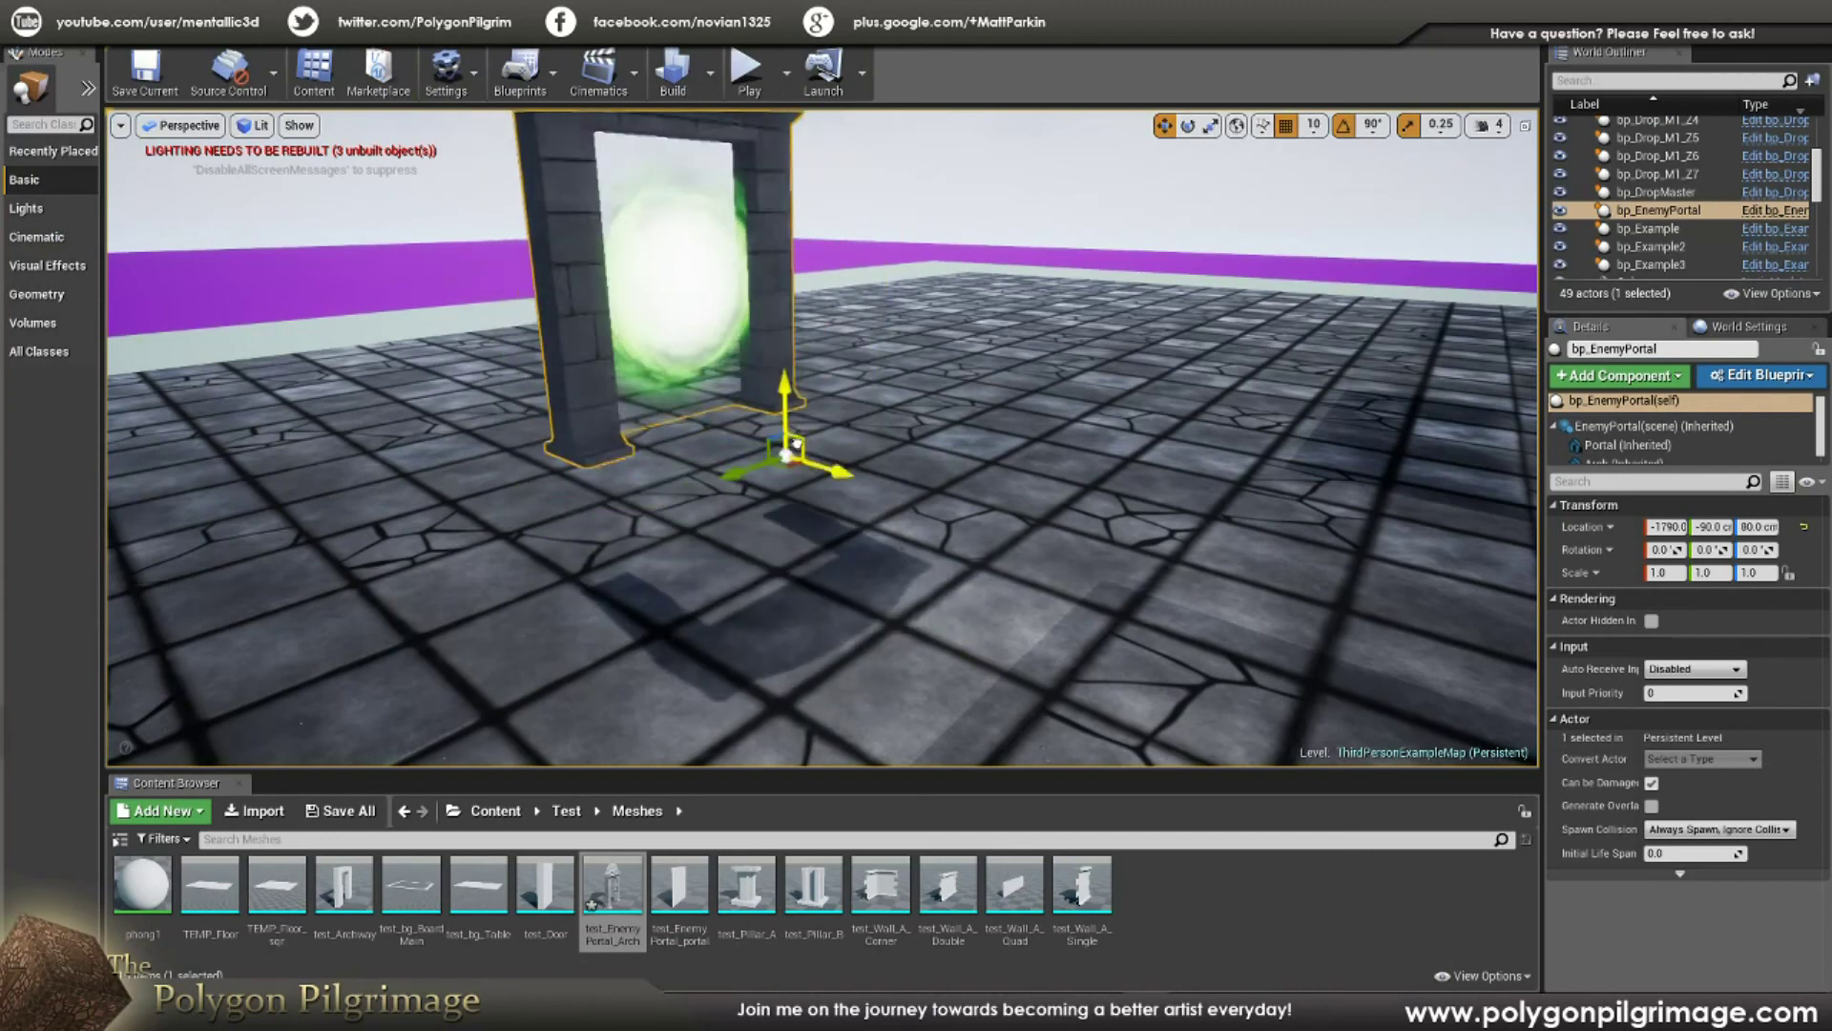
key(ctrl+z)
mouse_move(793, 445)
right_down()
mouse_move(858, 445)
mouse_move(820, 468)
mouse_move(859, 492)
mouse_move(859, 435)
mouse_move(823, 431)
right_up()
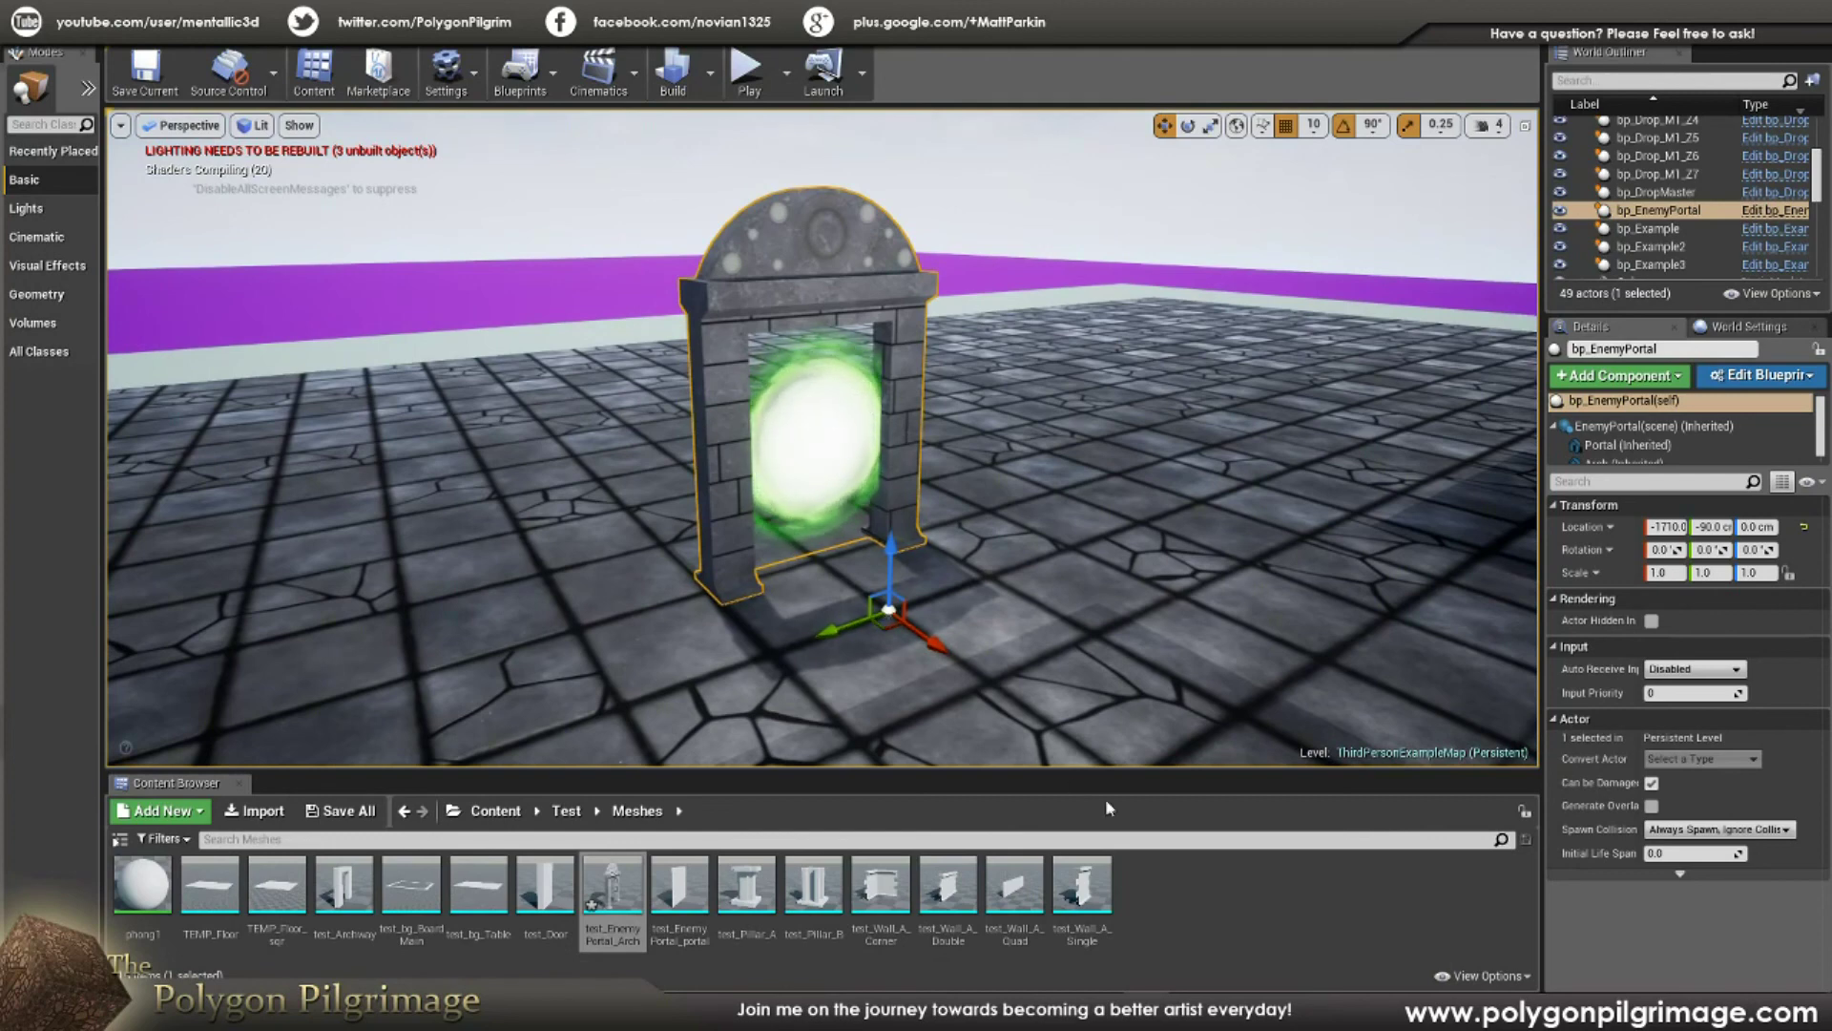
Step: Go to the Test/Blueprints folder and inspect the bp_EnemyPortal Blueprint
click(566, 810)
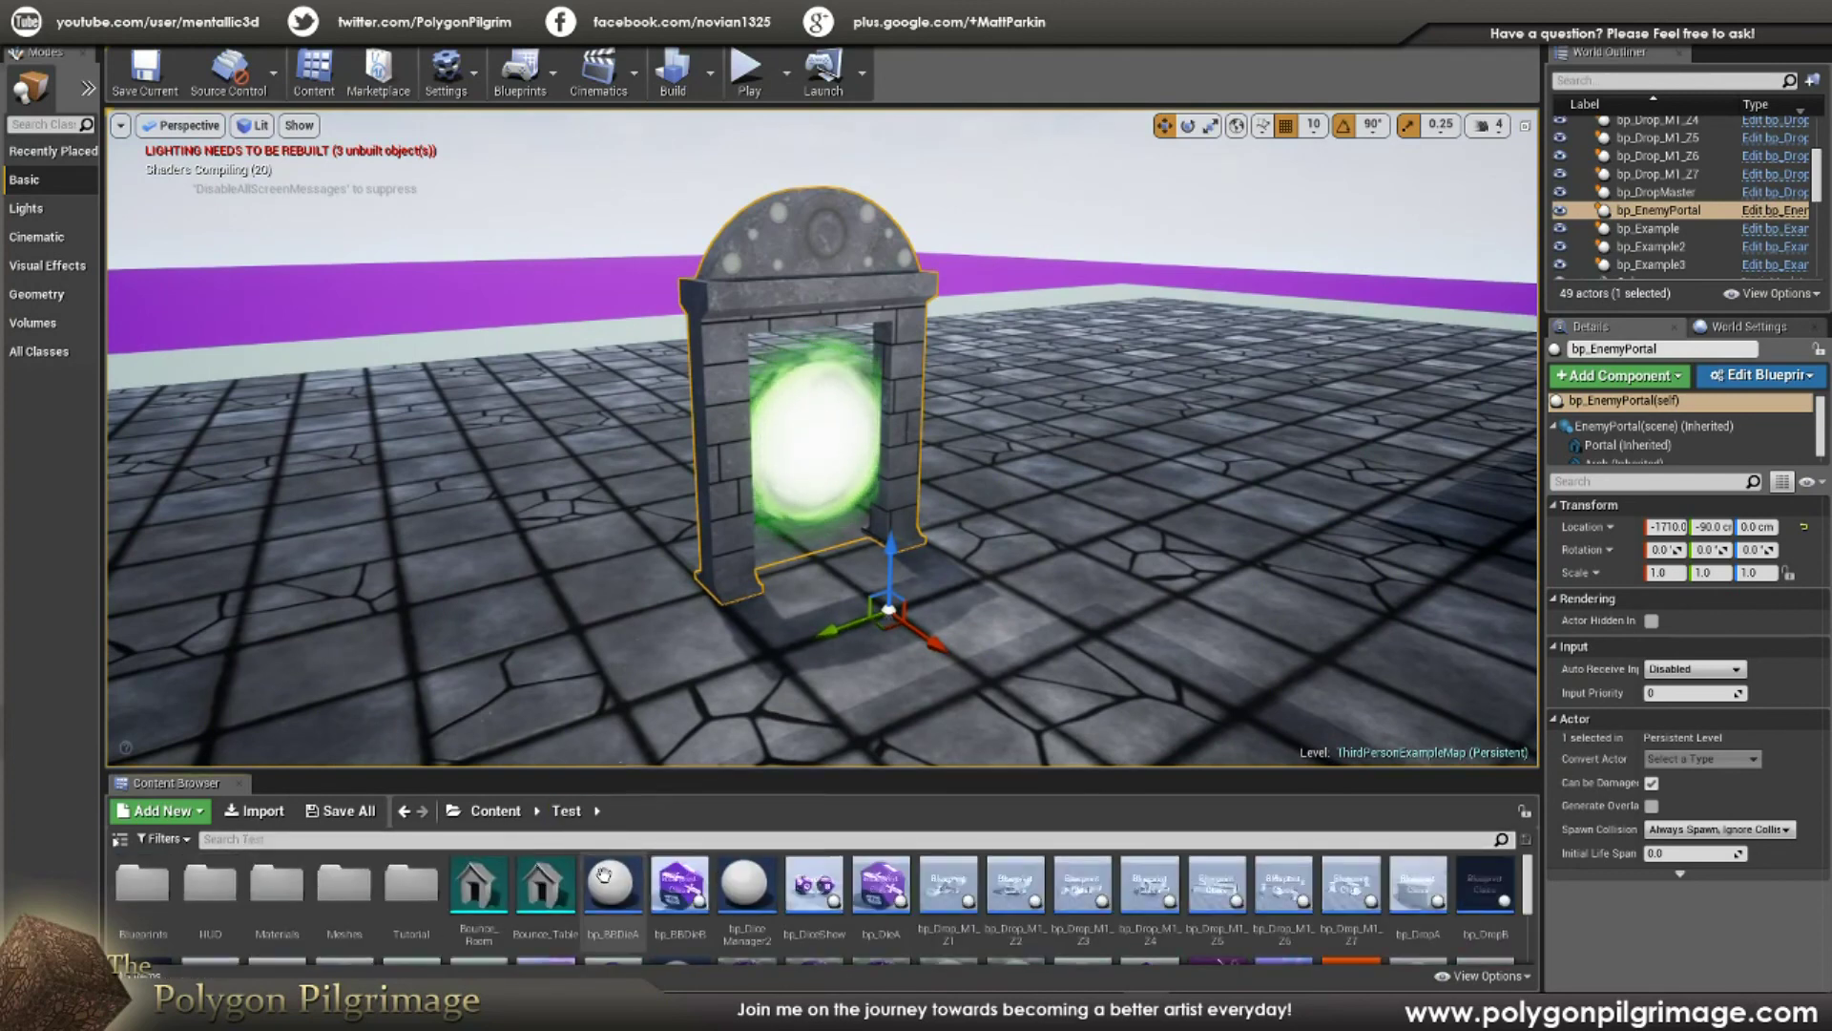
double_click(142, 882)
click(134, 886)
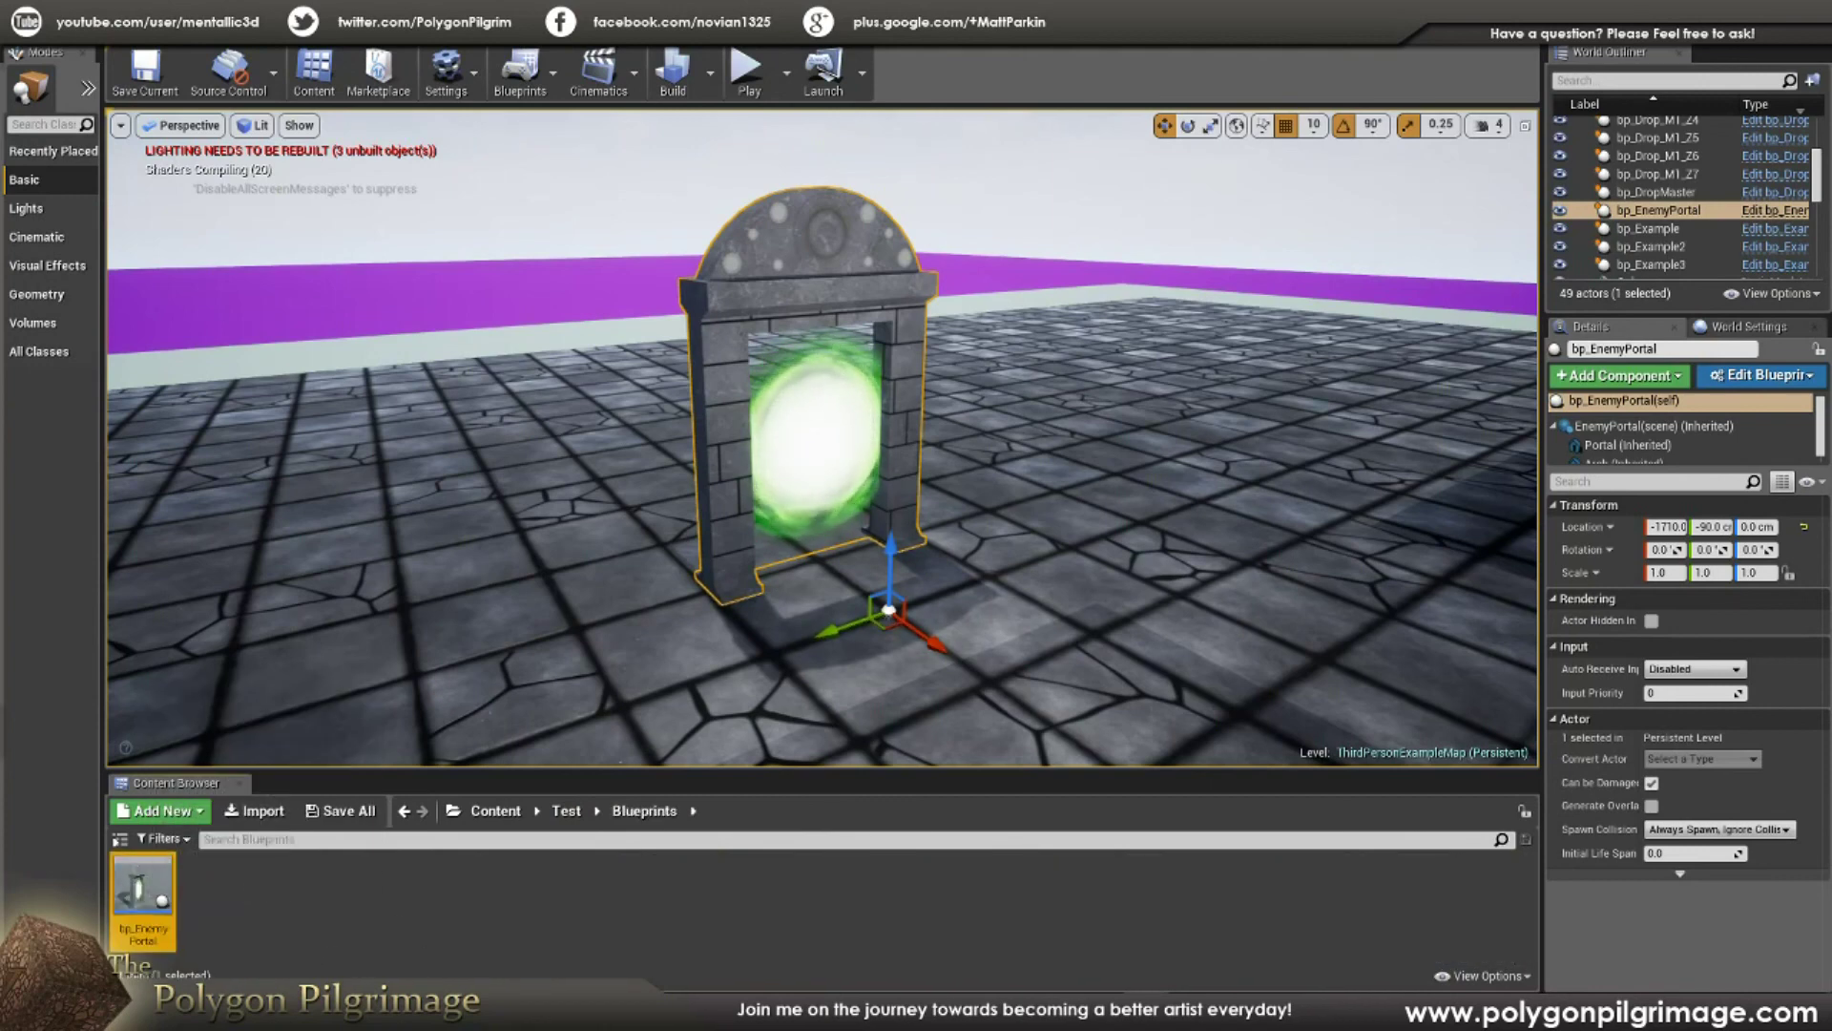
double_click(135, 885)
mouse_move(605, 360)
mouse_down()
mouse_move(668, 362)
mouse_move(534, 368)
mouse_move(725, 363)
mouse_move(609, 368)
mouse_up()
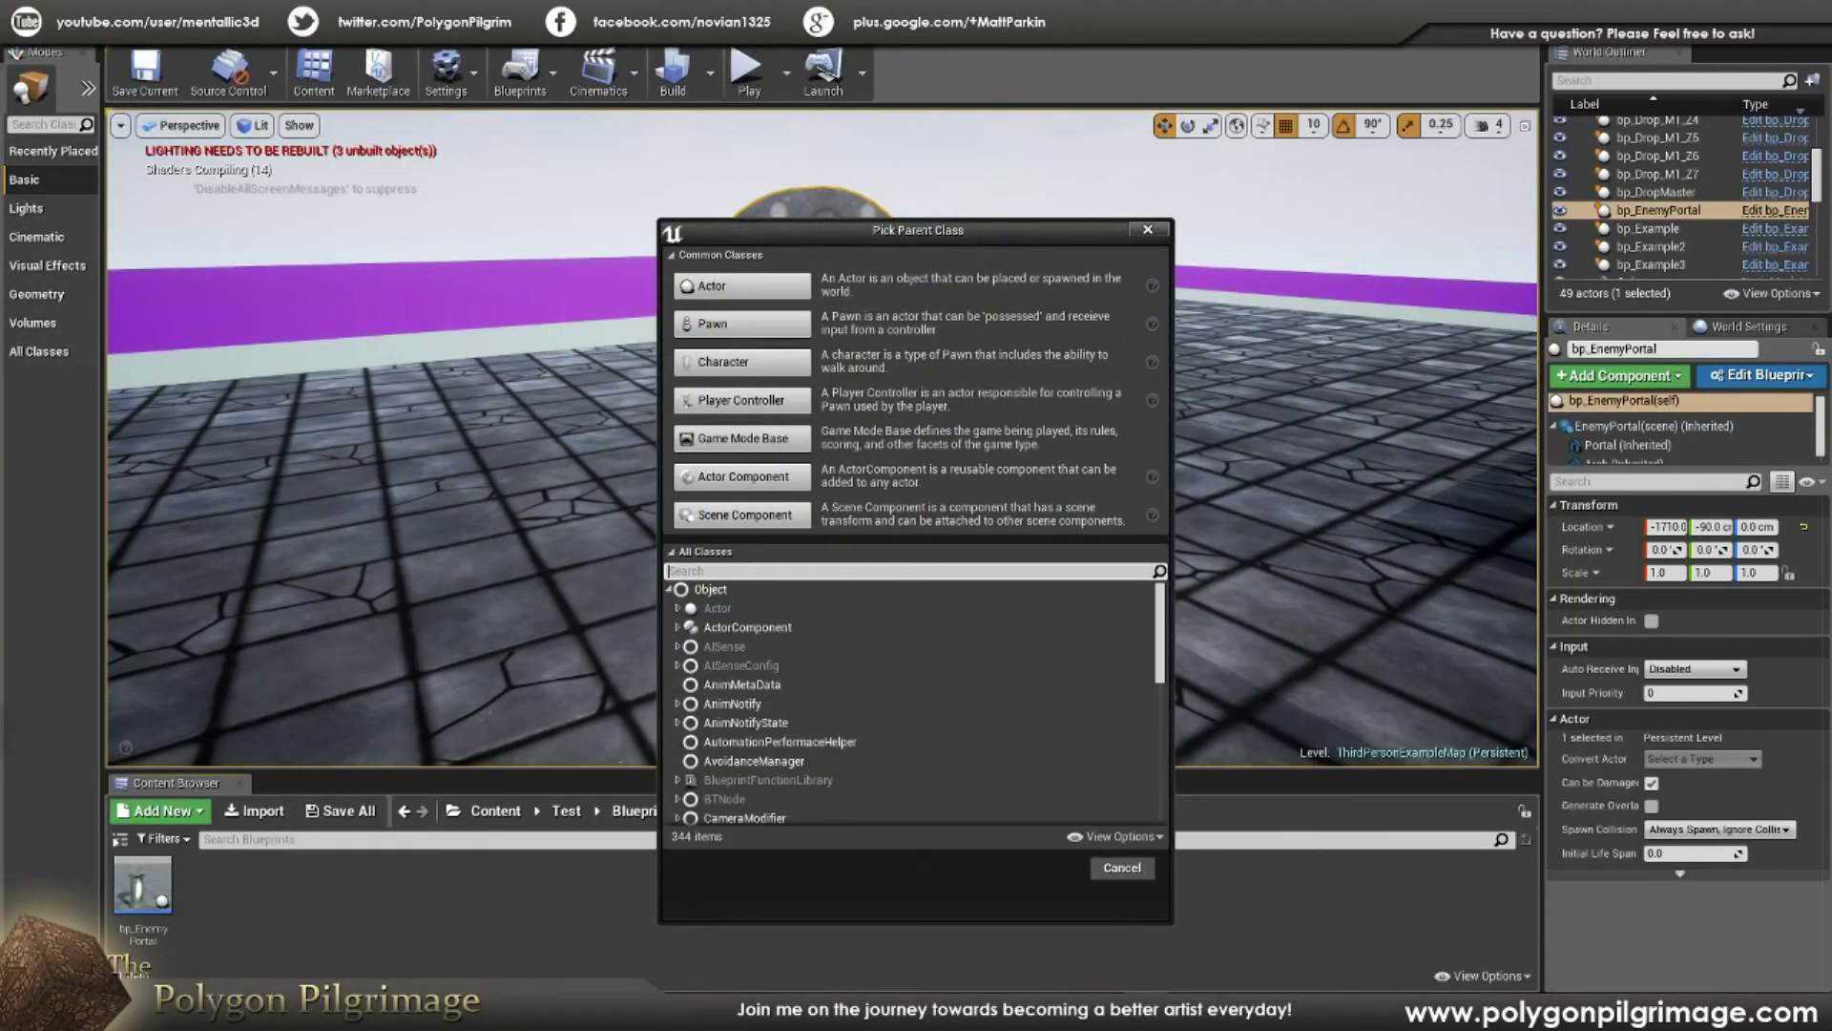
Step: Create an Actor Blueprint class named bp_Tut_Portal in the Test/Blueprints folder and open it
click(777, 404)
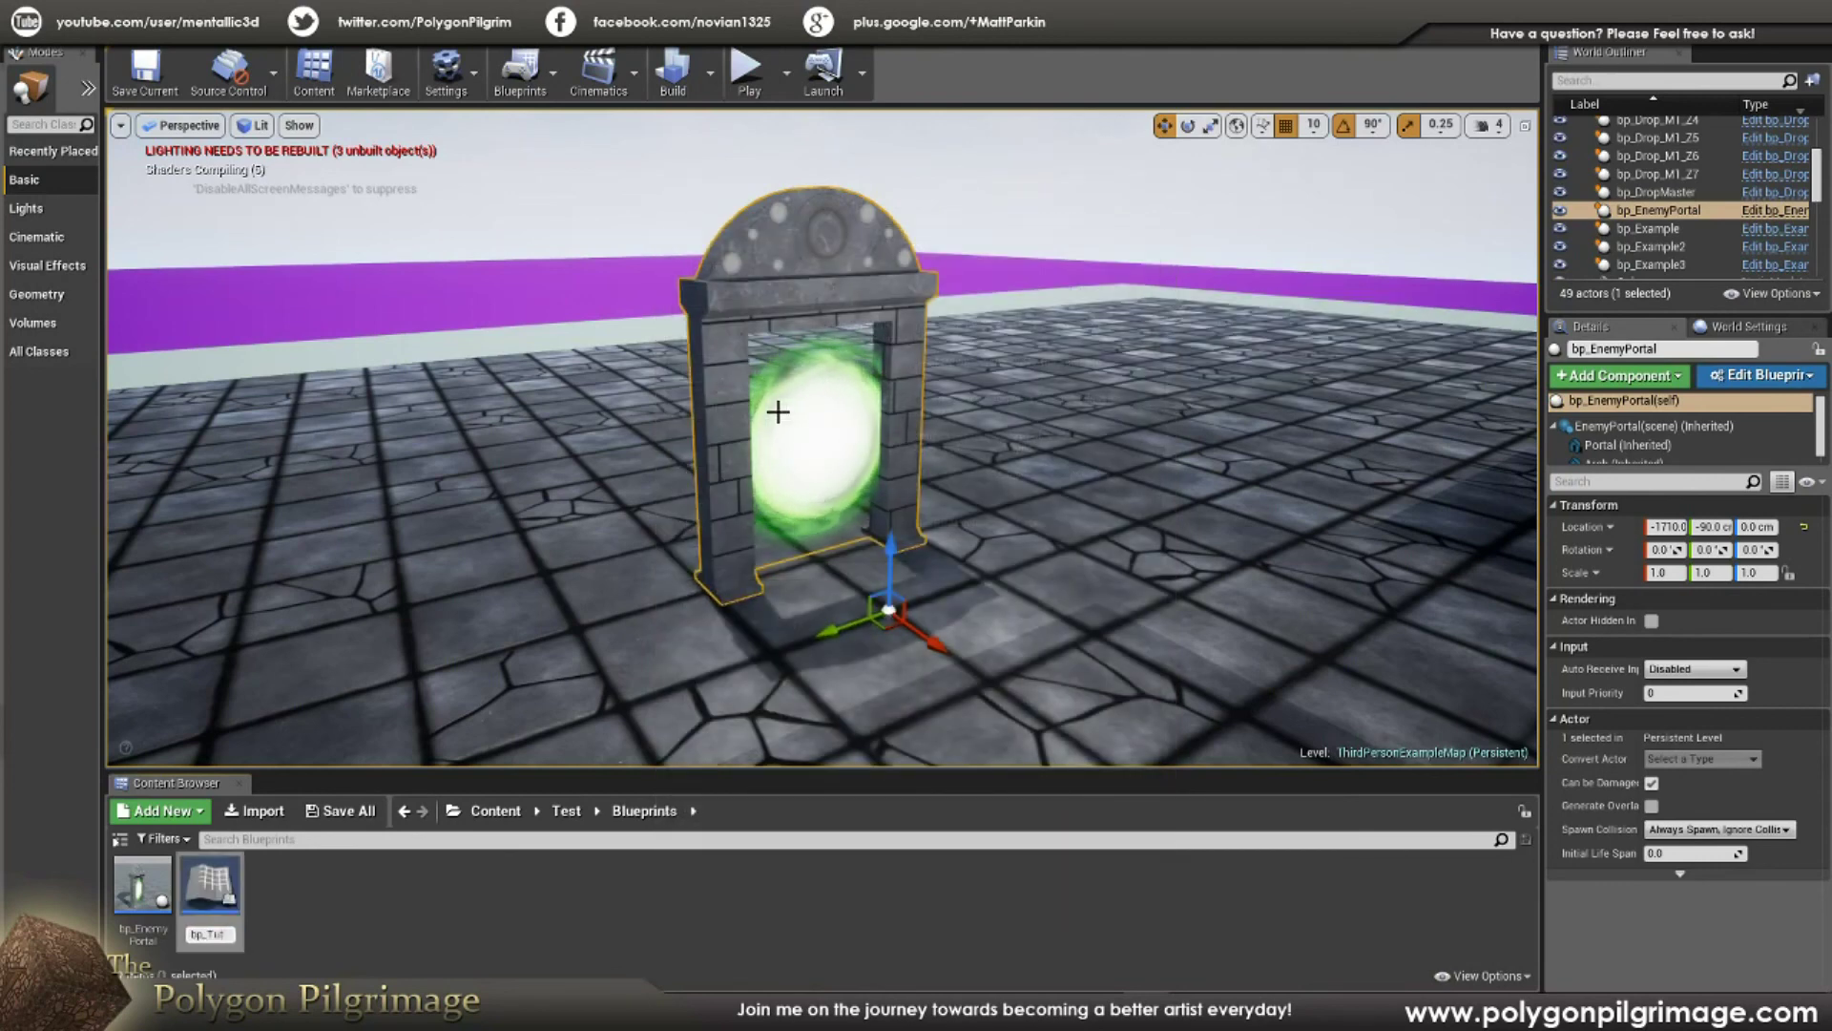
text(bp_Tut_Port)
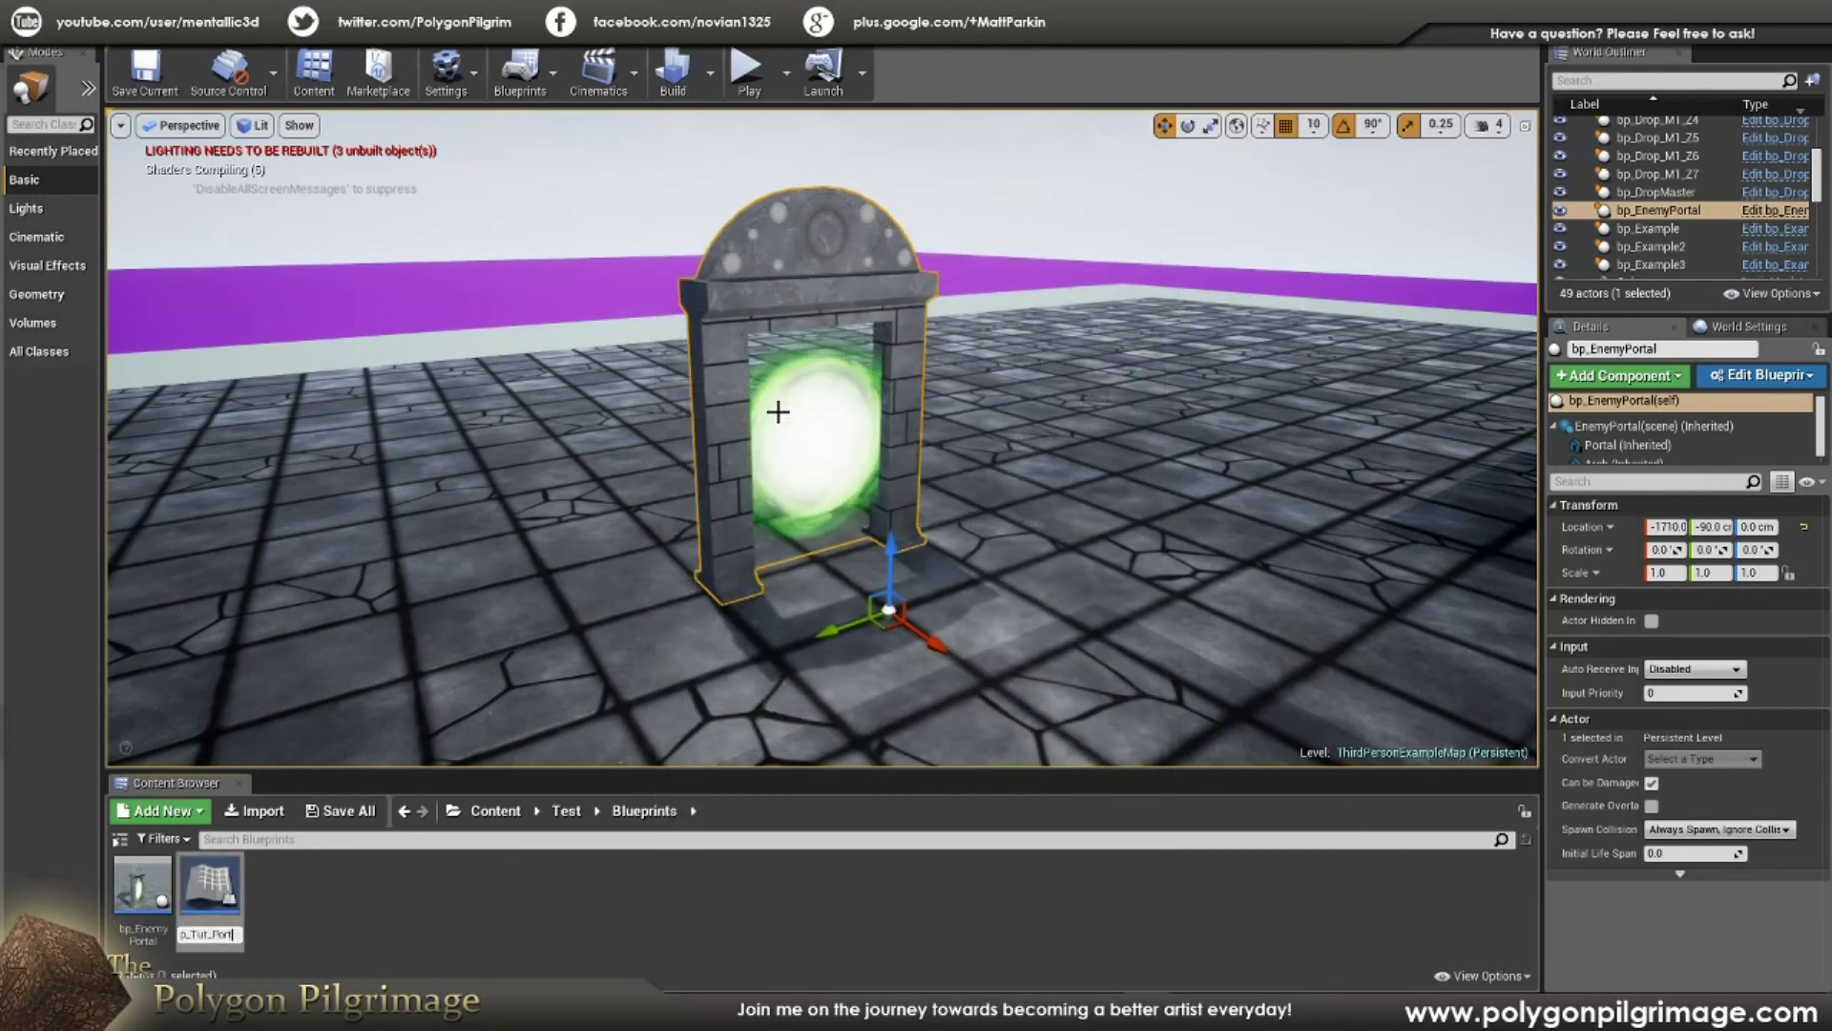
text(al)
key(Return)
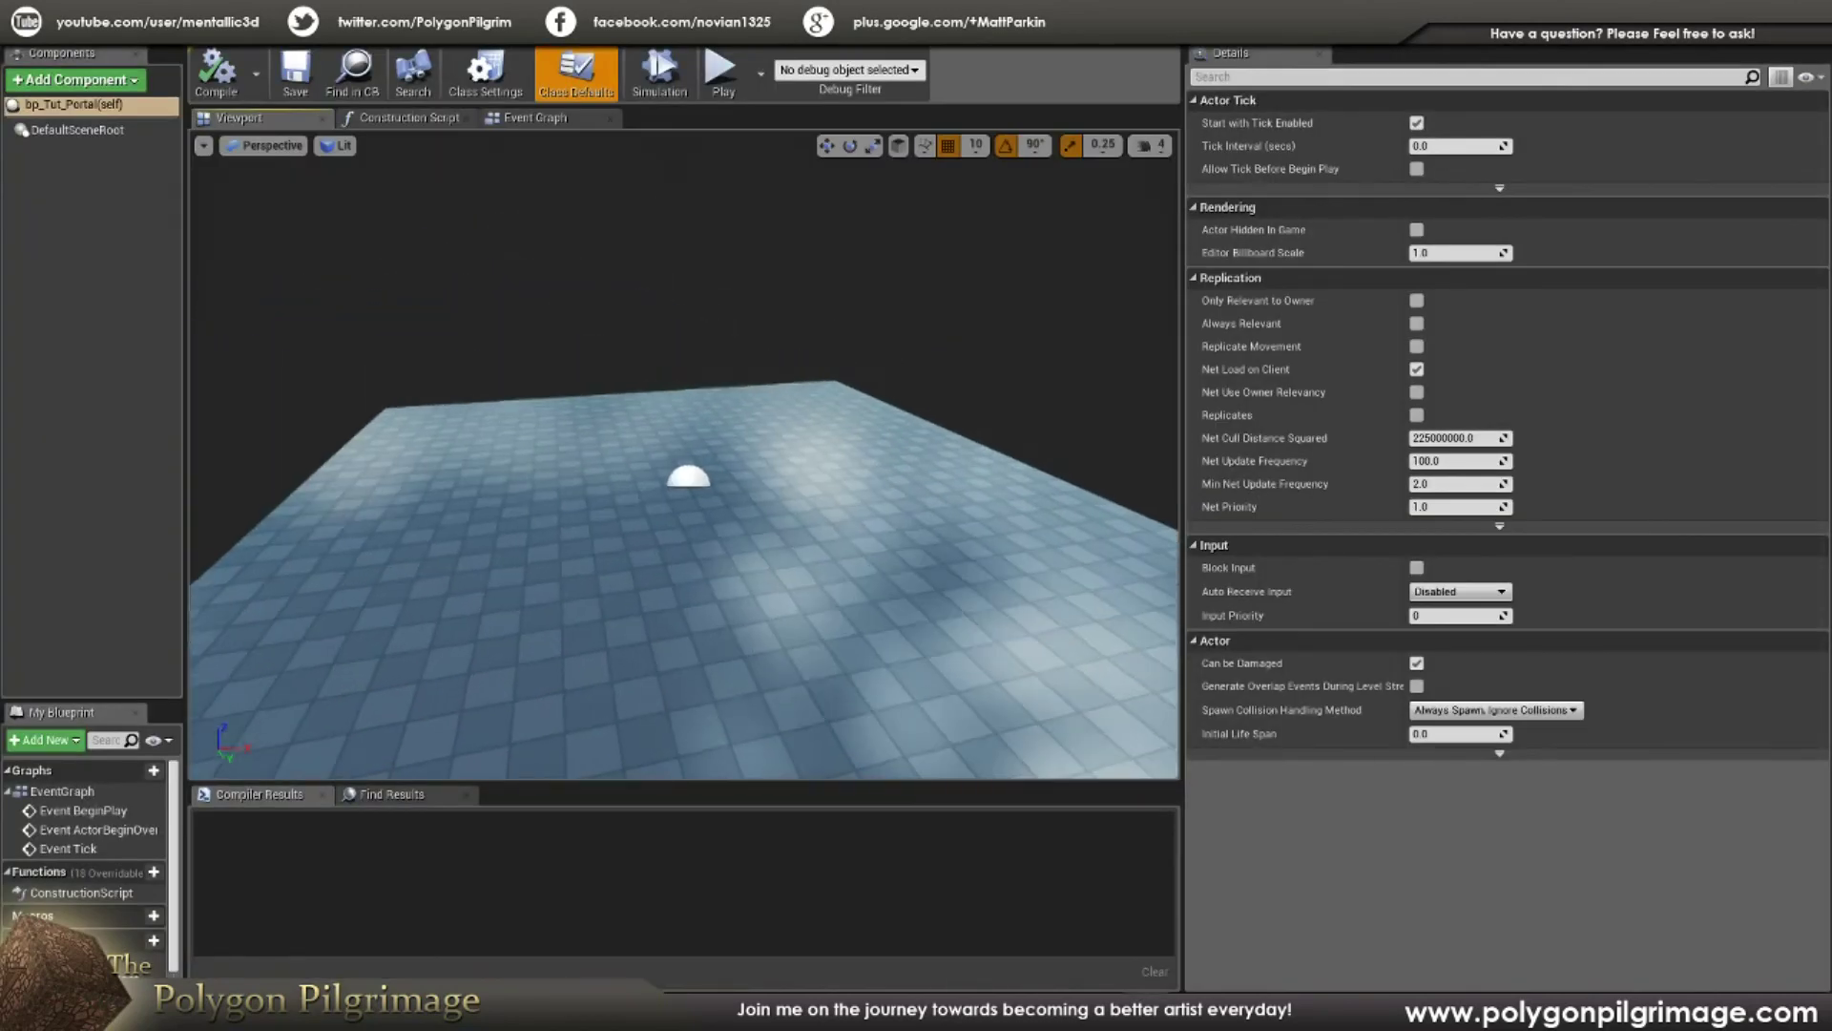
Step: Hide the floor in the preview viewport of bp_Tut_Portal
click(203, 146)
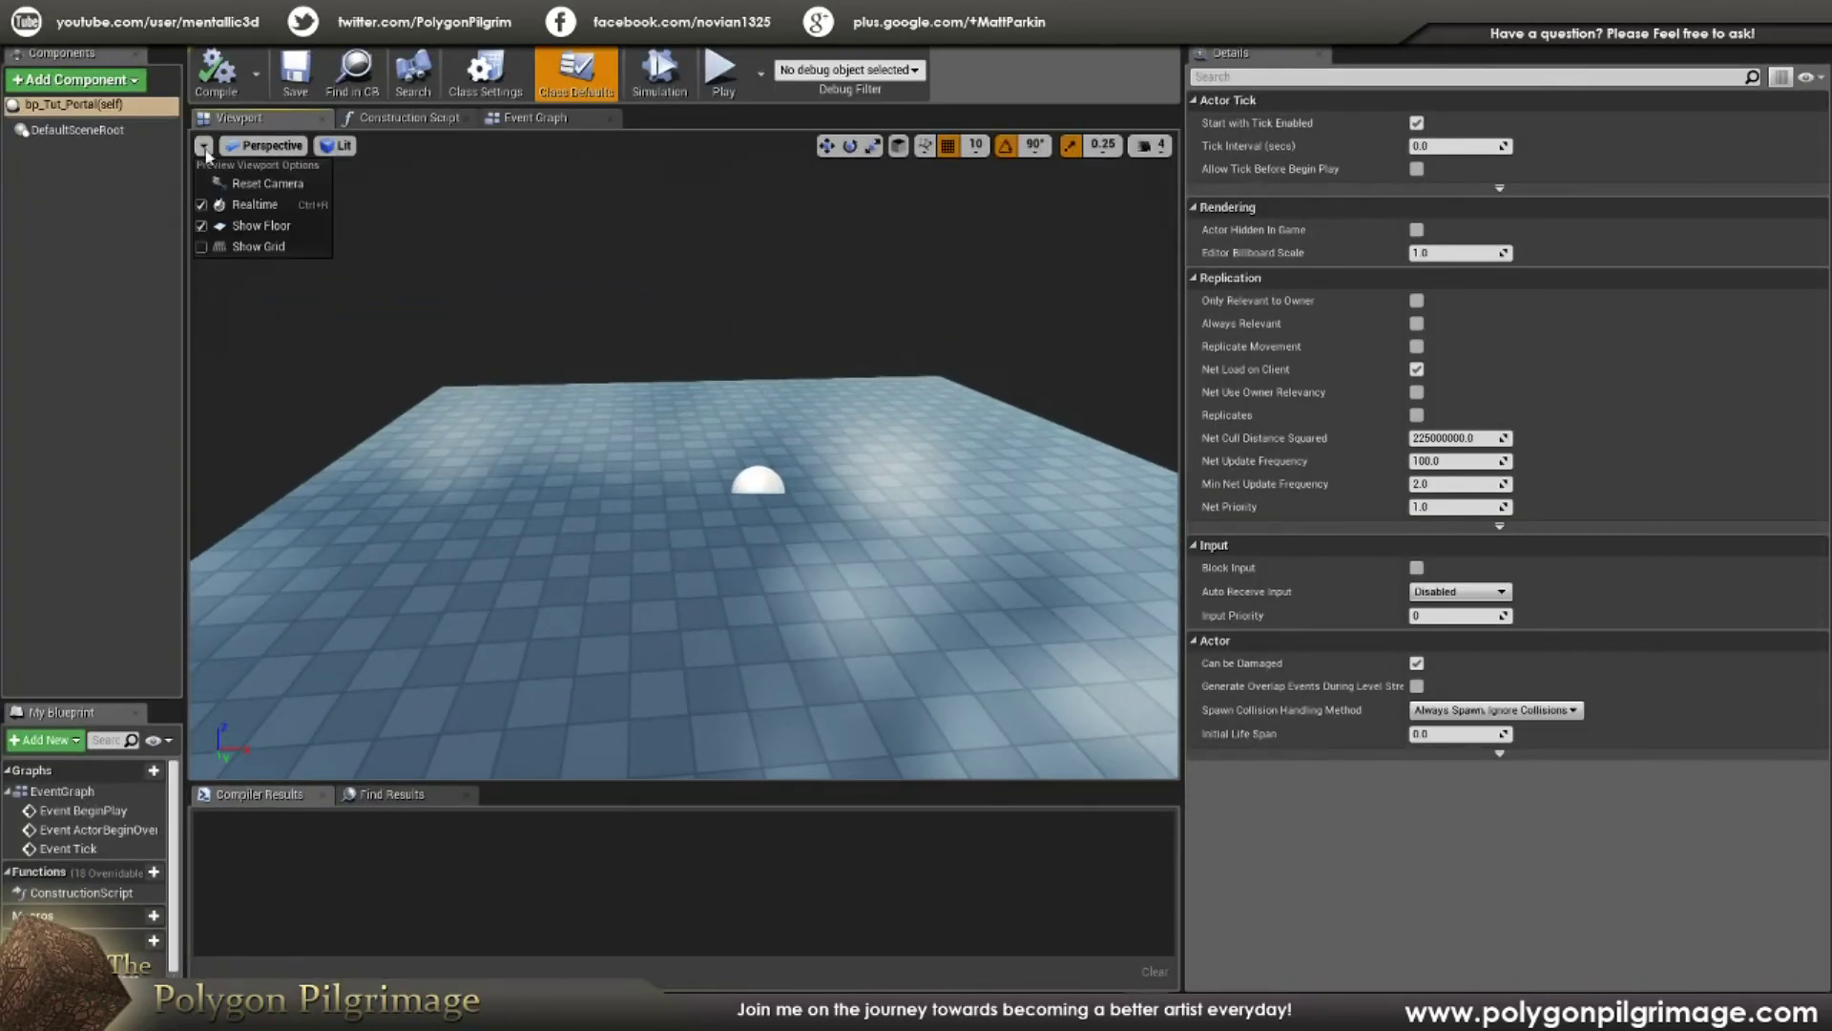
click(229, 226)
drag(573, 410, 630, 467)
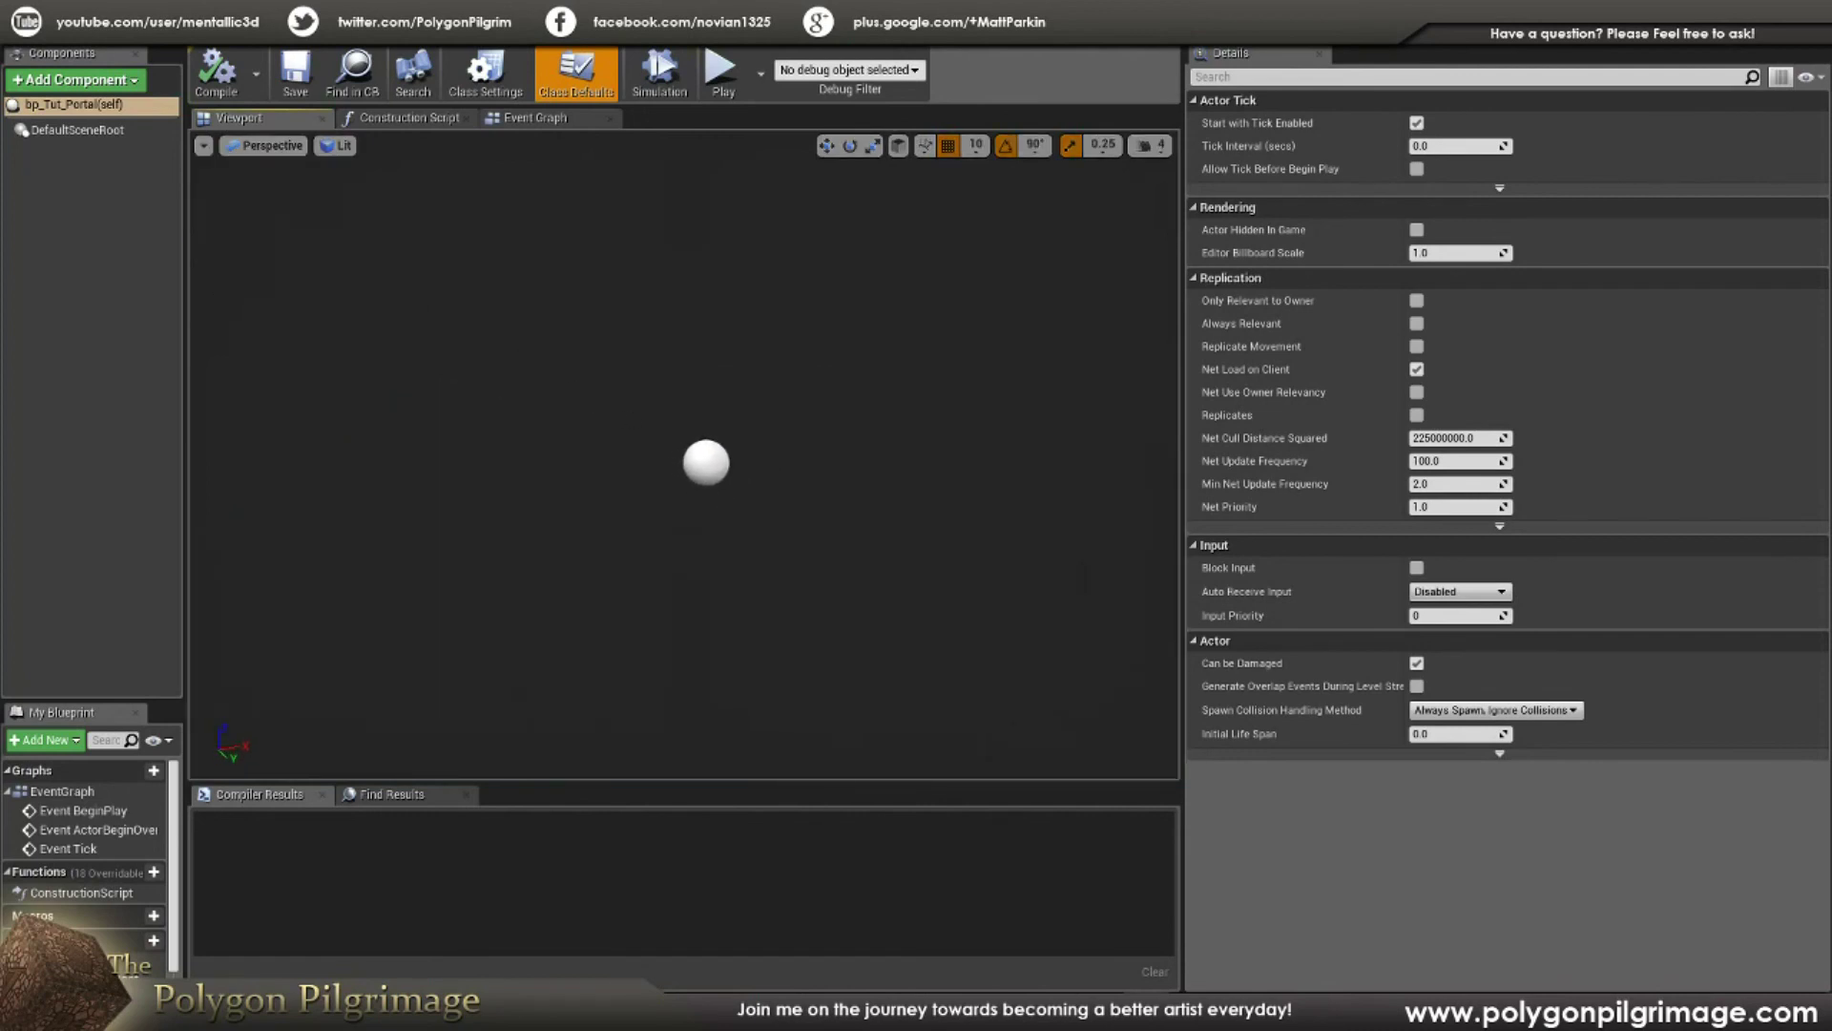
right_drag(630, 467, 611, 496)
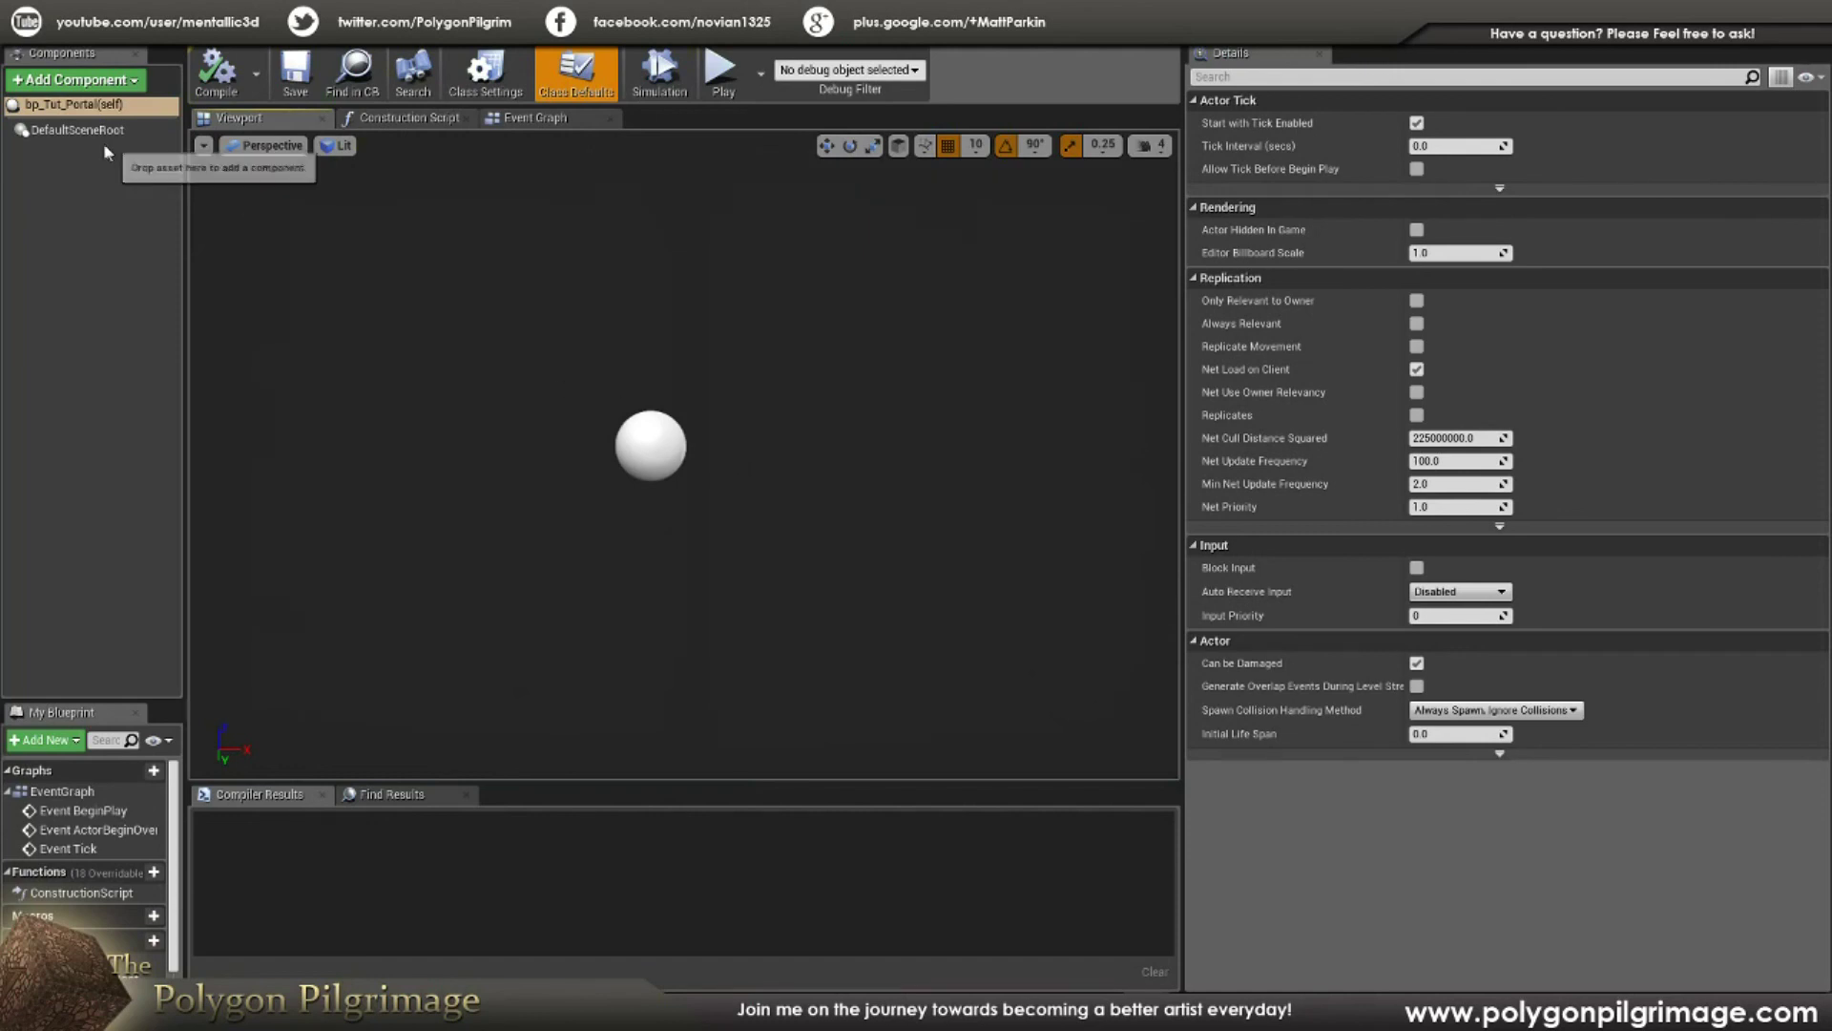
Step: Add a Scene component named EnemyPortal and make it the root in place of DefaultSceneRoot
click(138, 88)
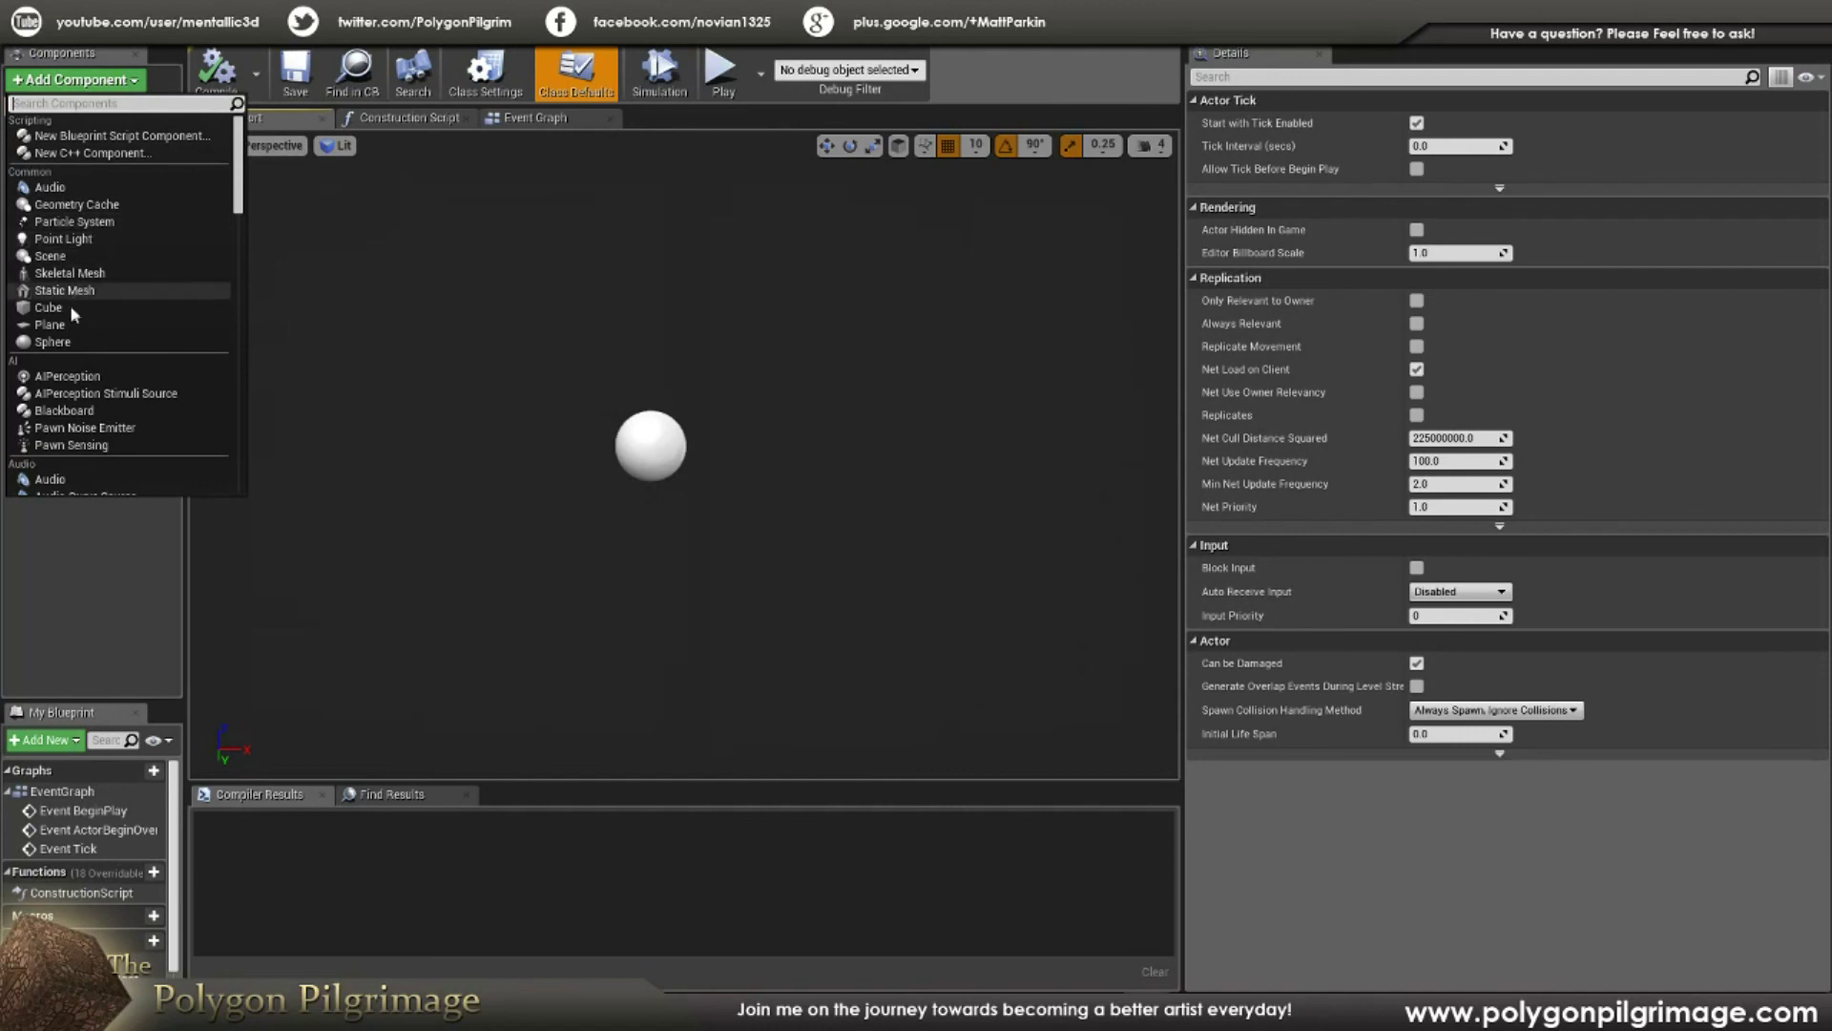
click(63, 257)
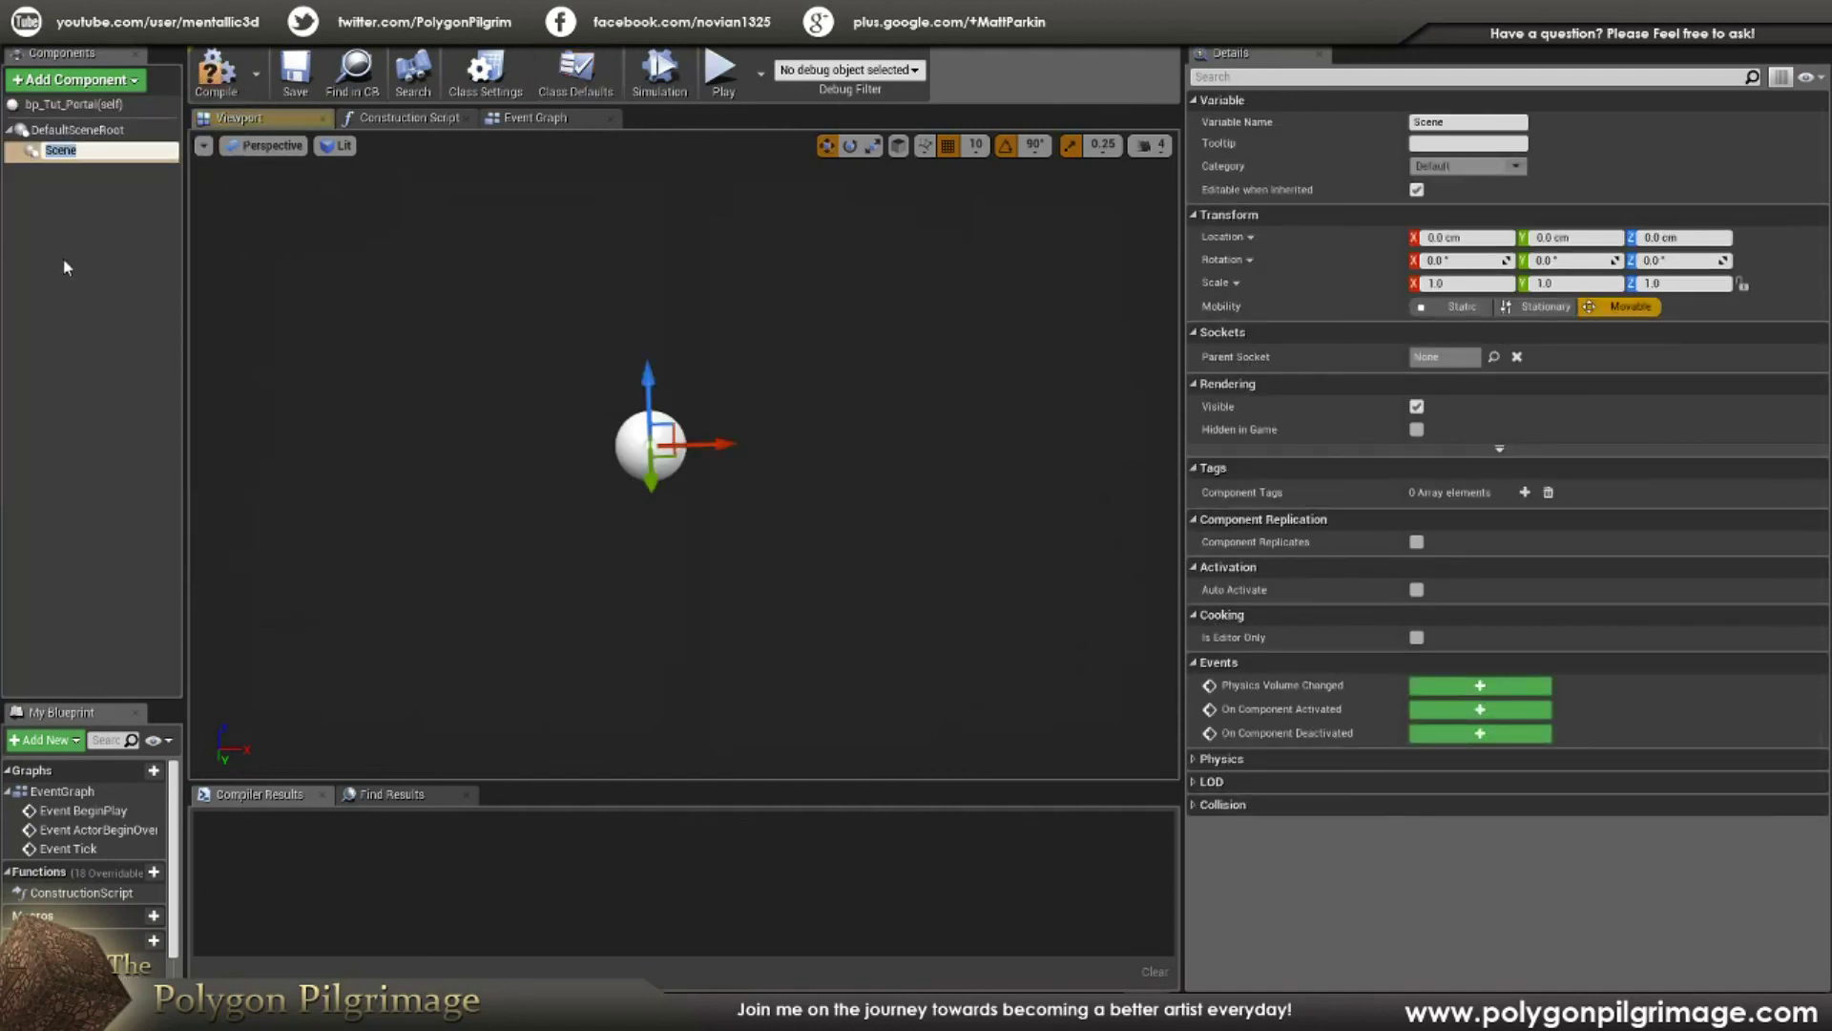
text(Enem)
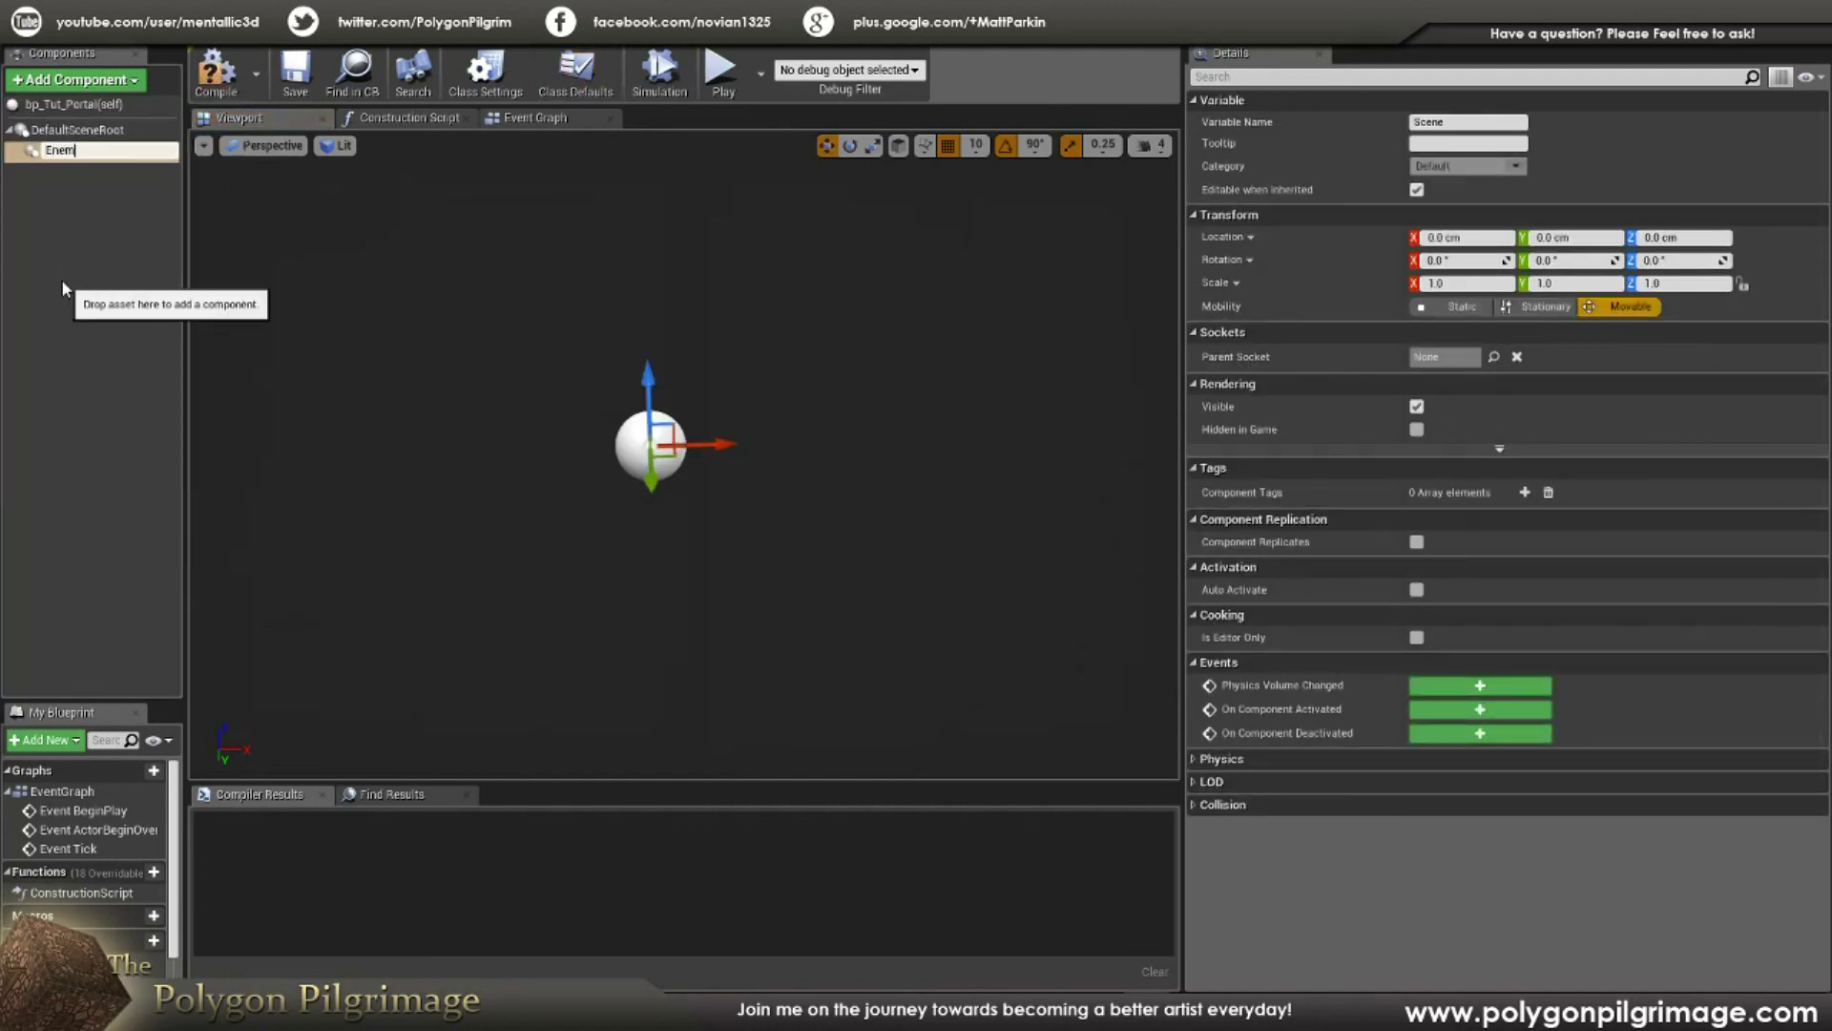
text(yPortal)
key(Return)
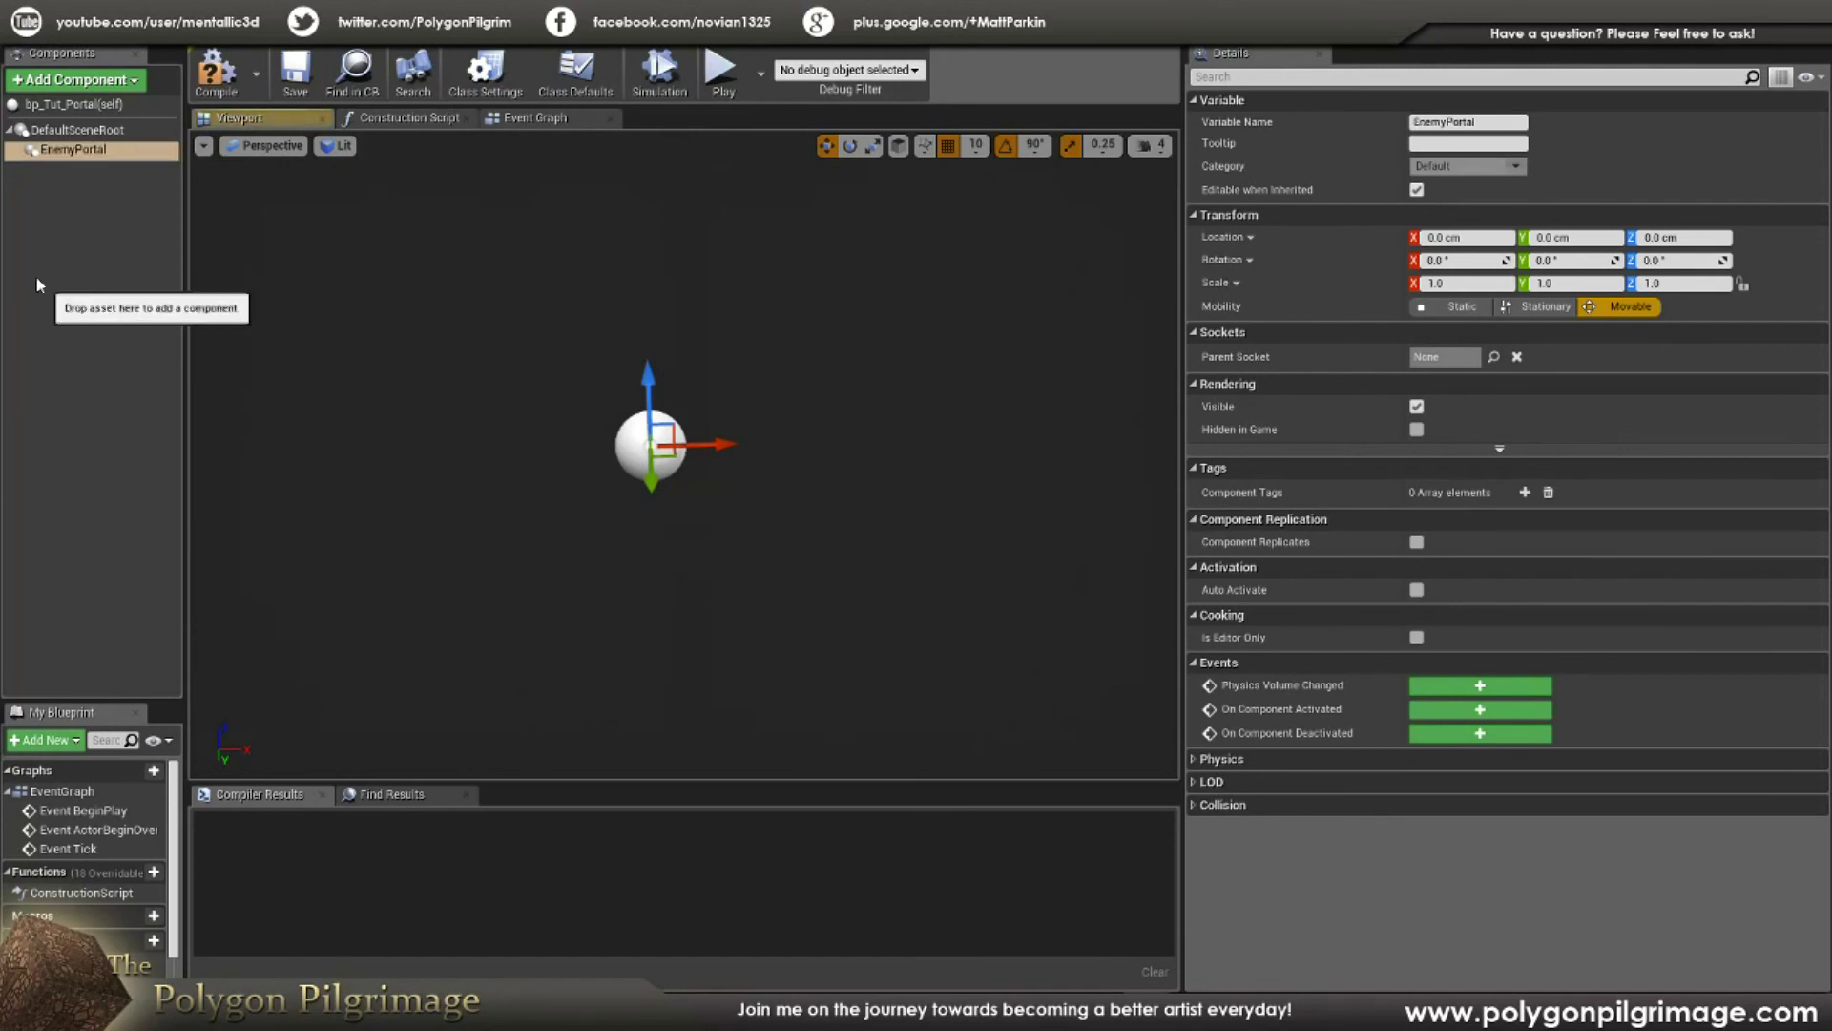
drag(84, 153, 82, 133)
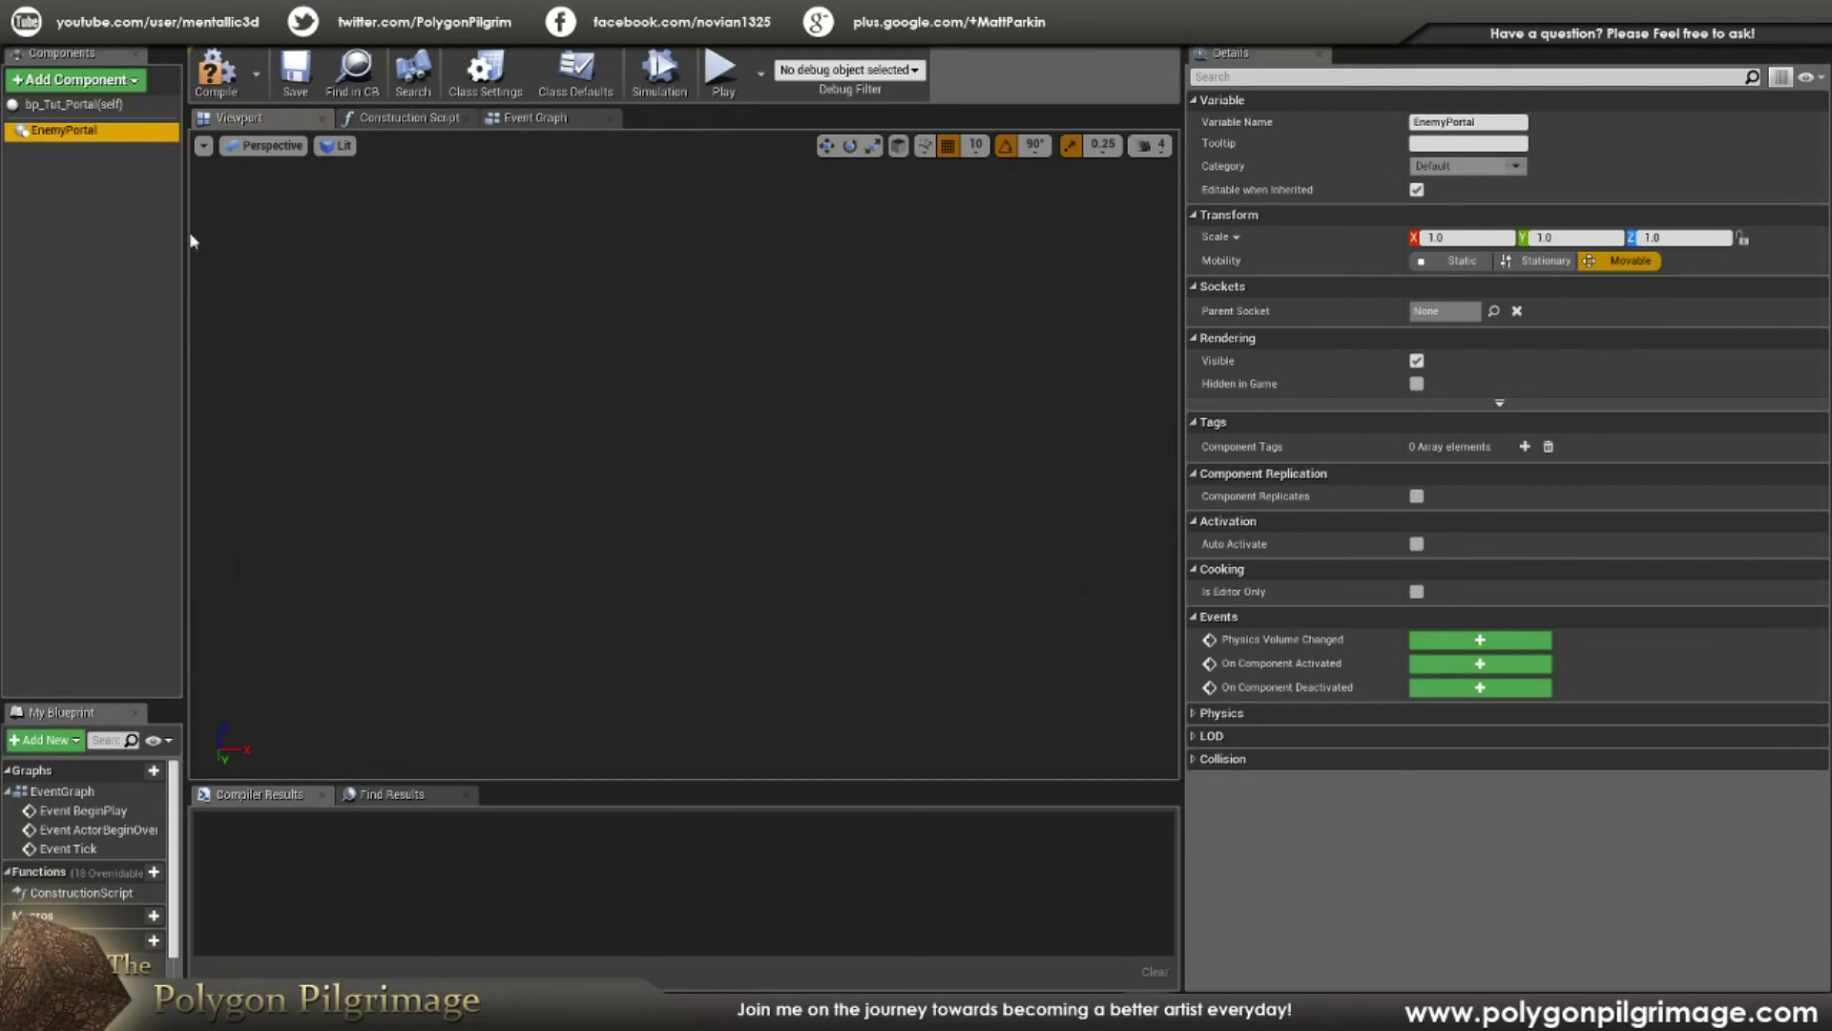
Step: Add two Static Mesh components as children of the EnemyPortal root
click(132, 81)
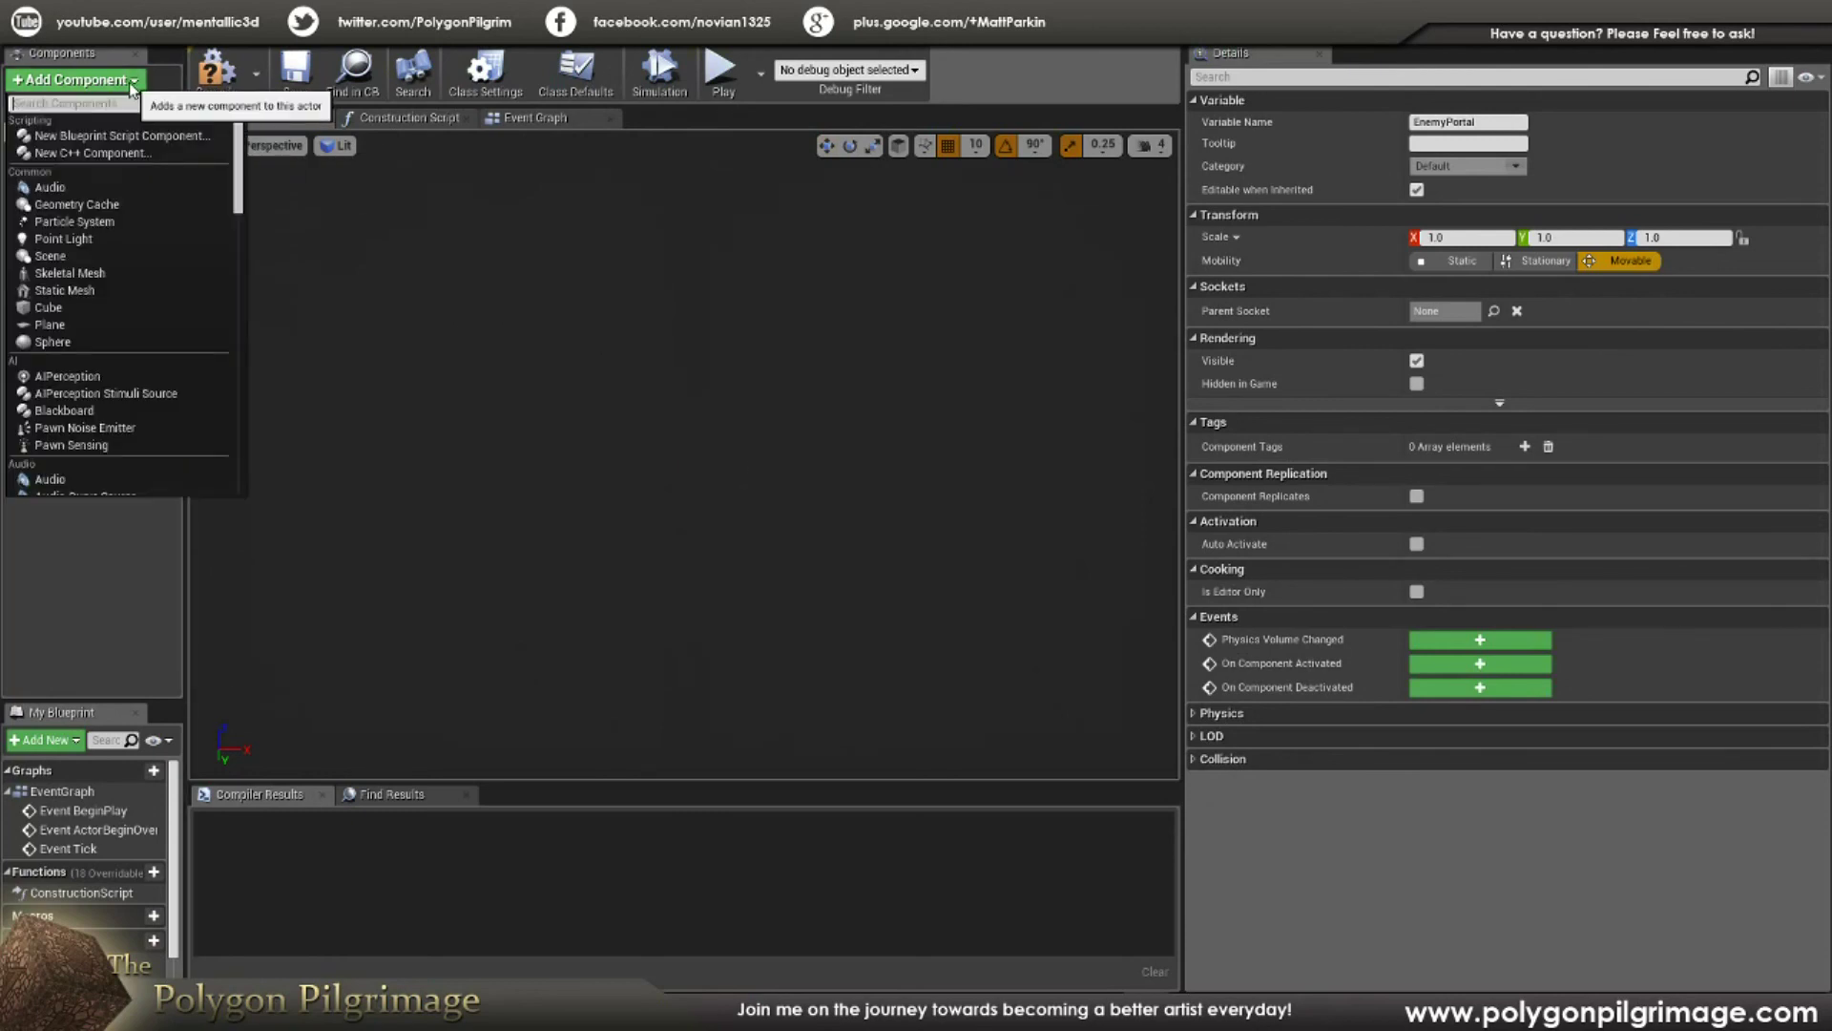
click(82, 292)
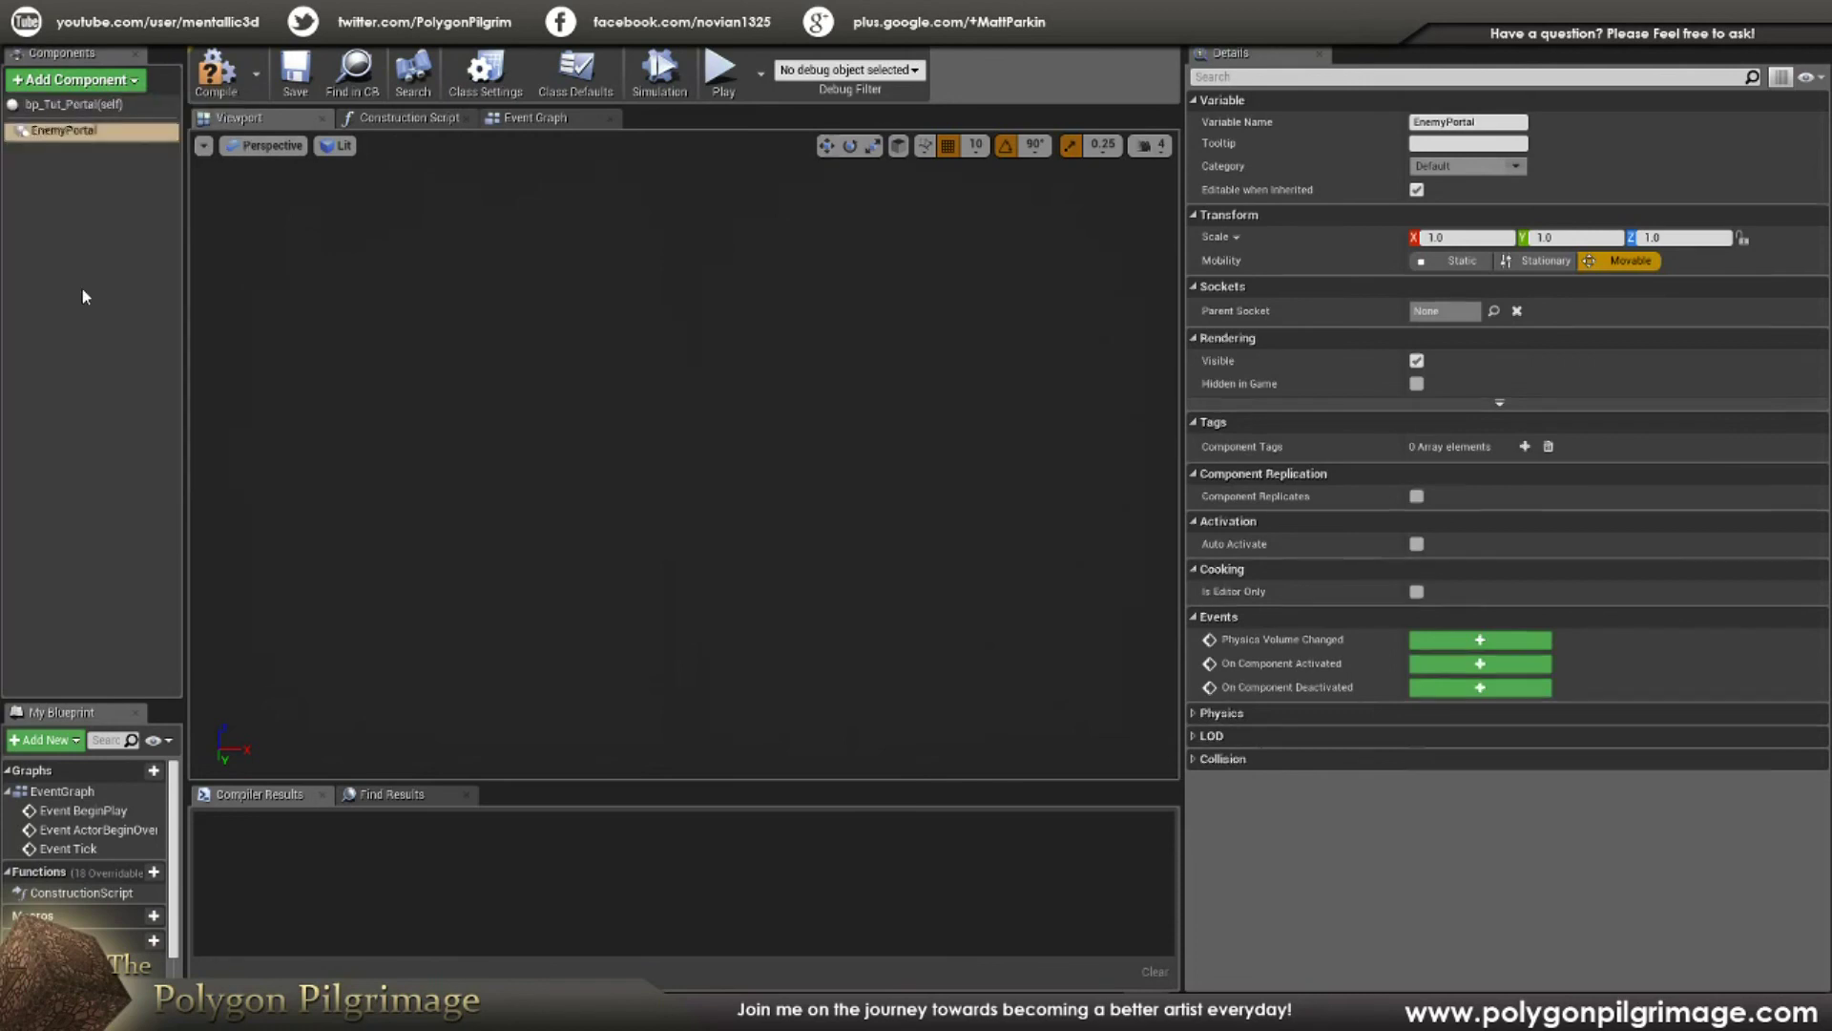
click(115, 130)
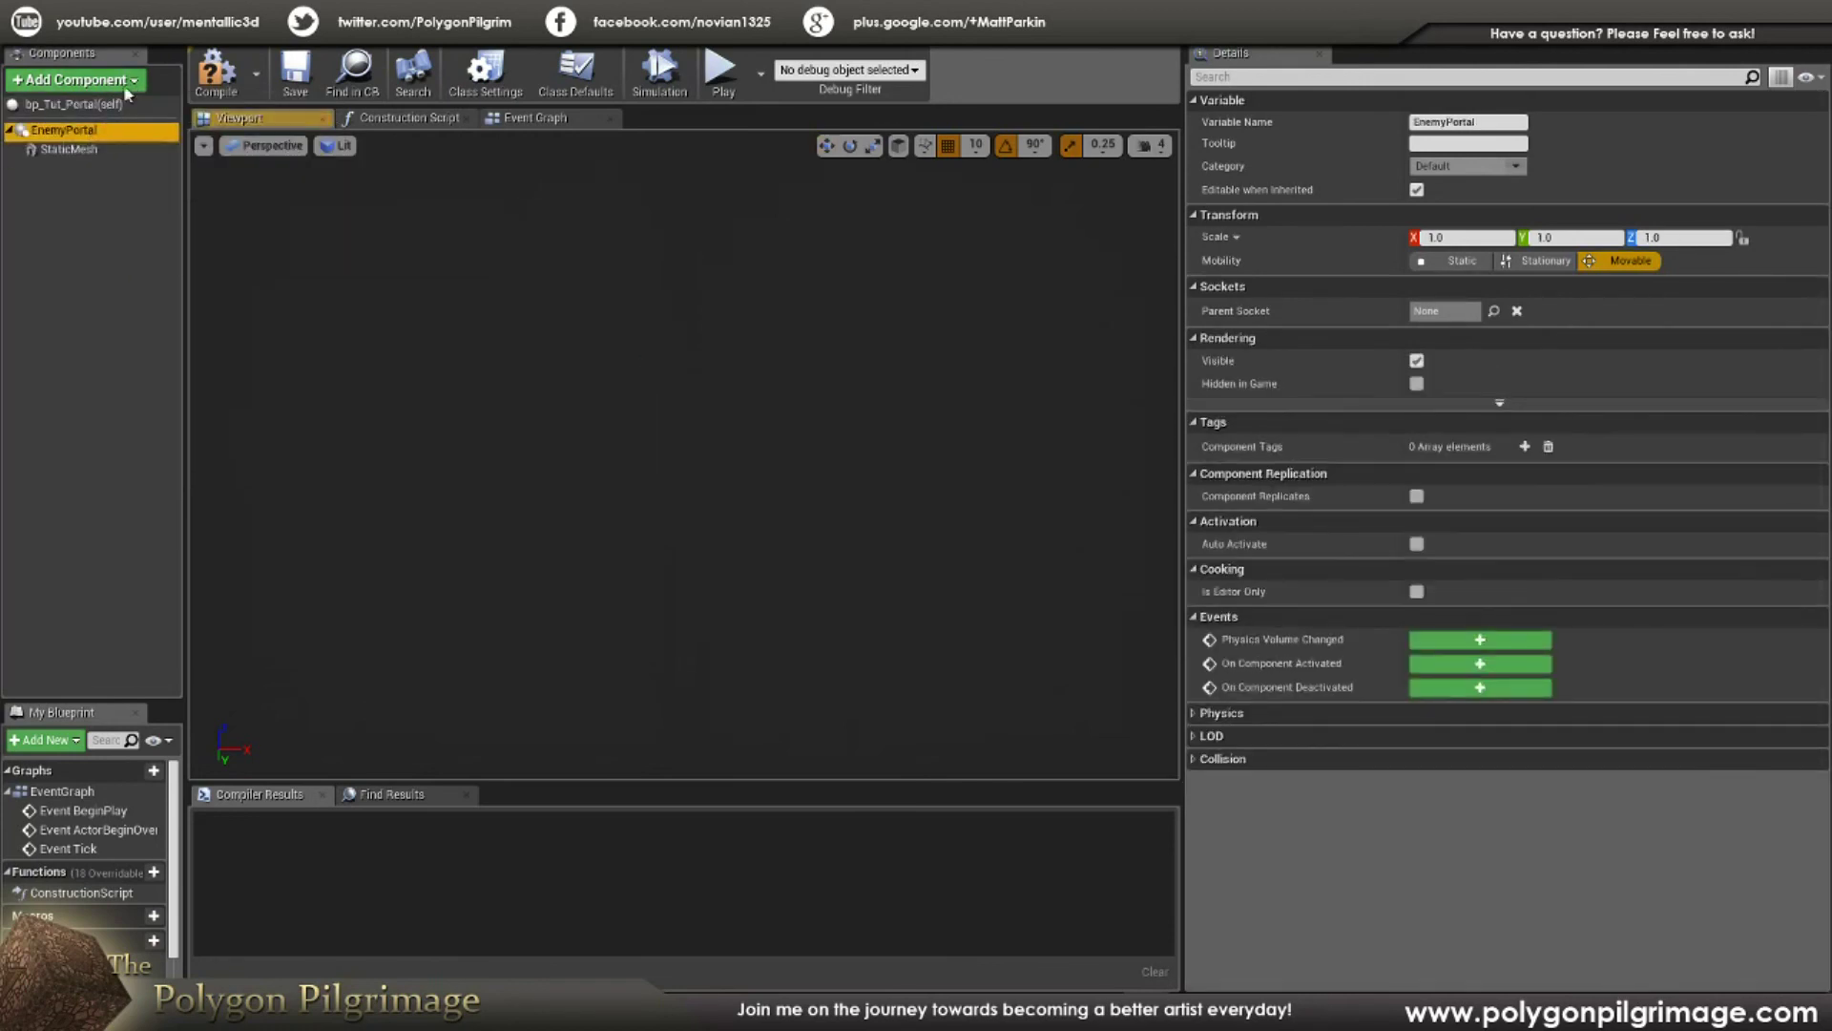
click(129, 81)
click(77, 290)
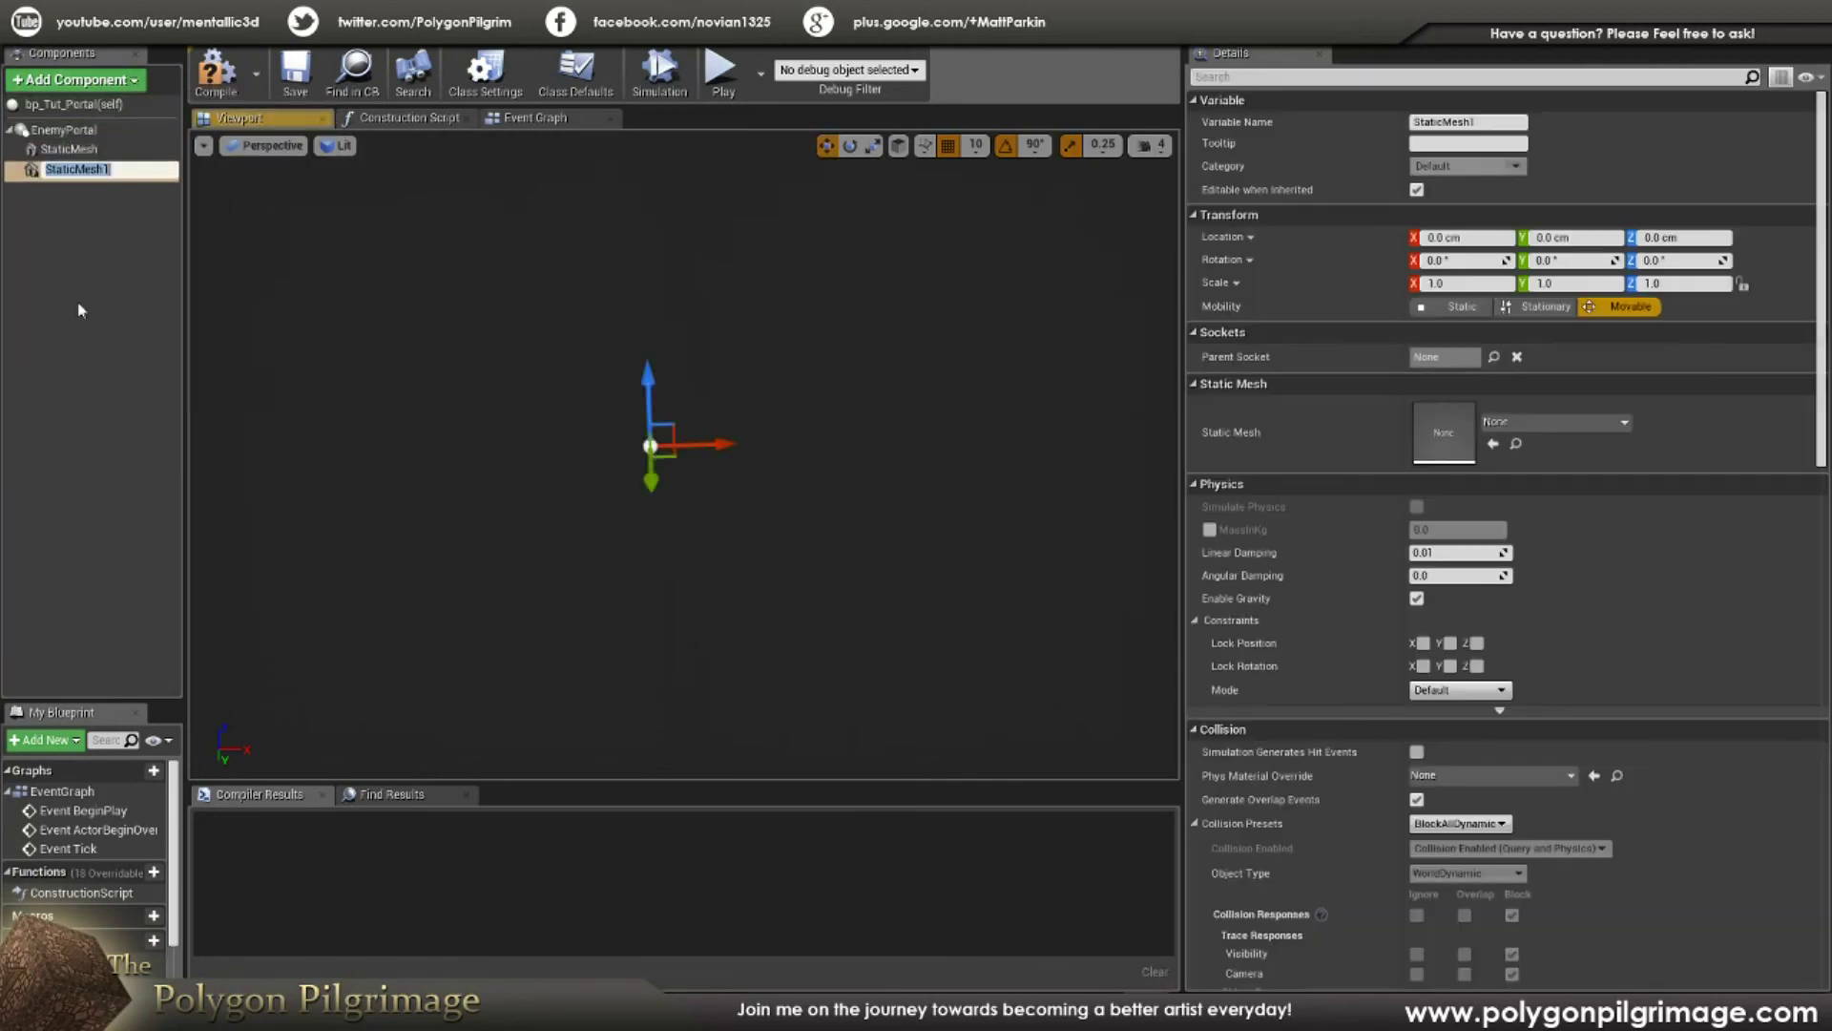
click(79, 310)
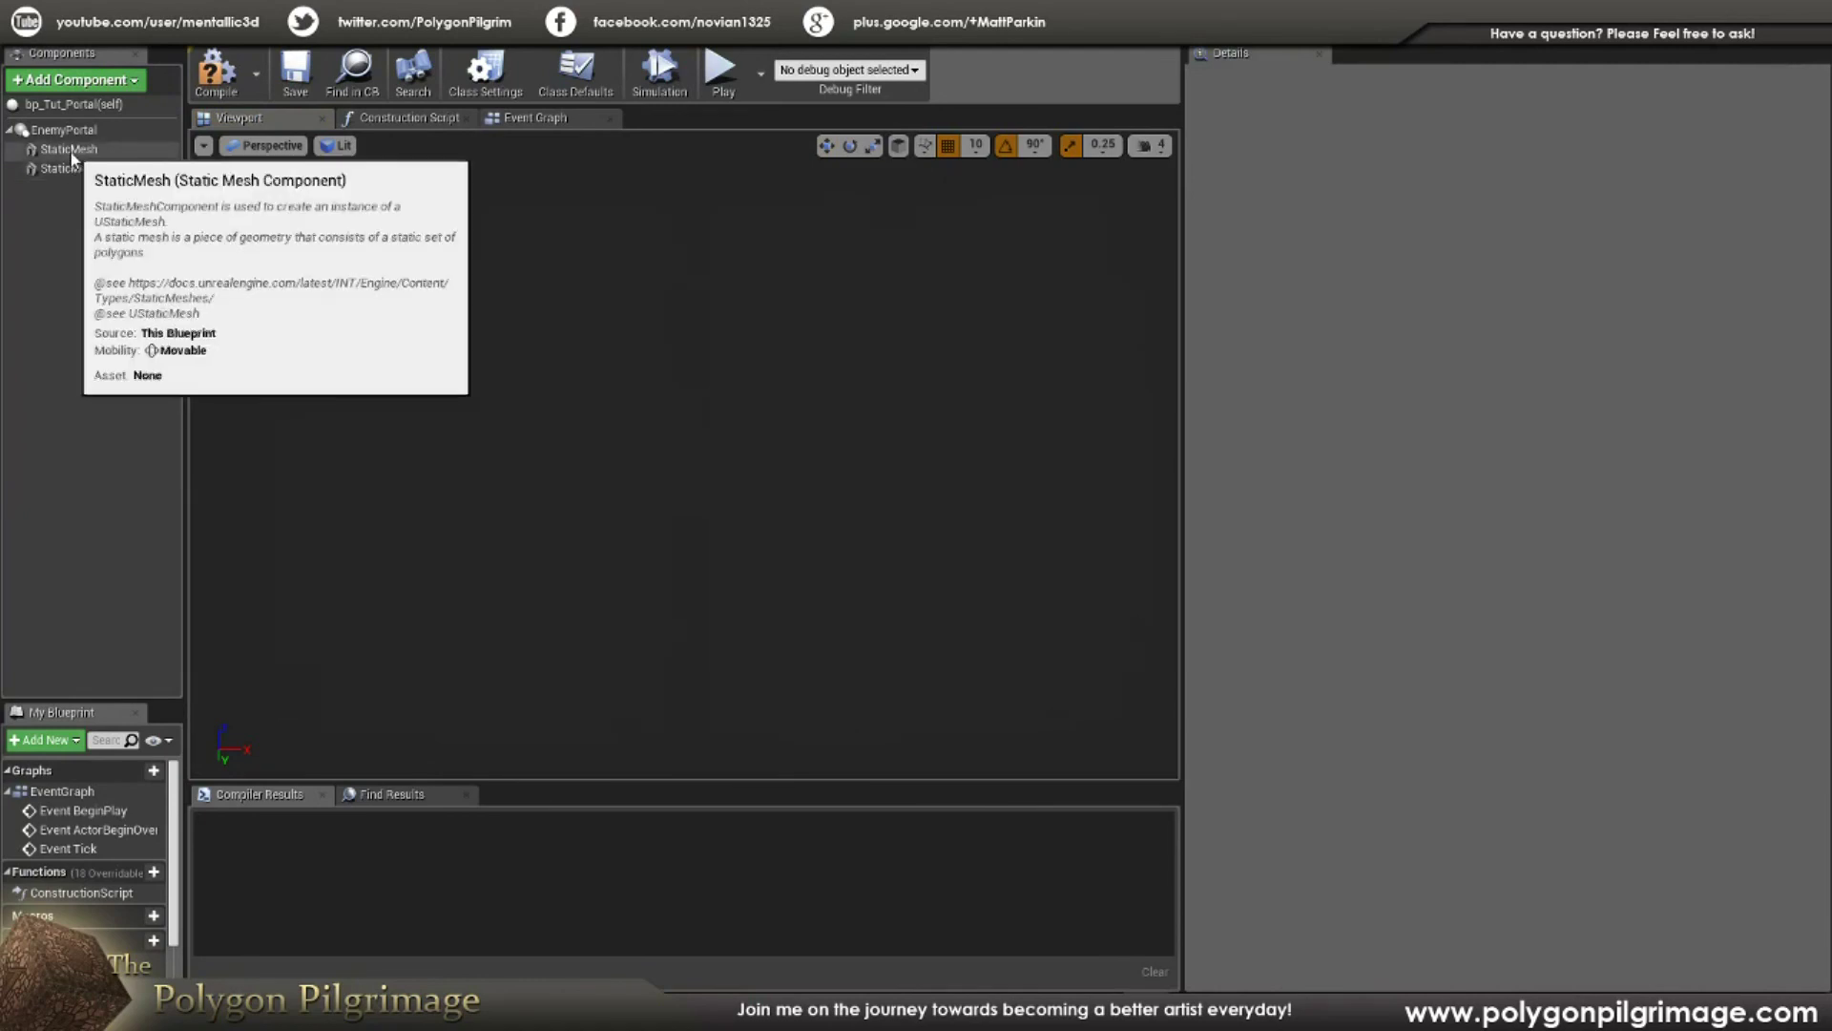
Step: Rename the first Static Mesh component Arch and the second one Portal
click(72, 153)
click(73, 150)
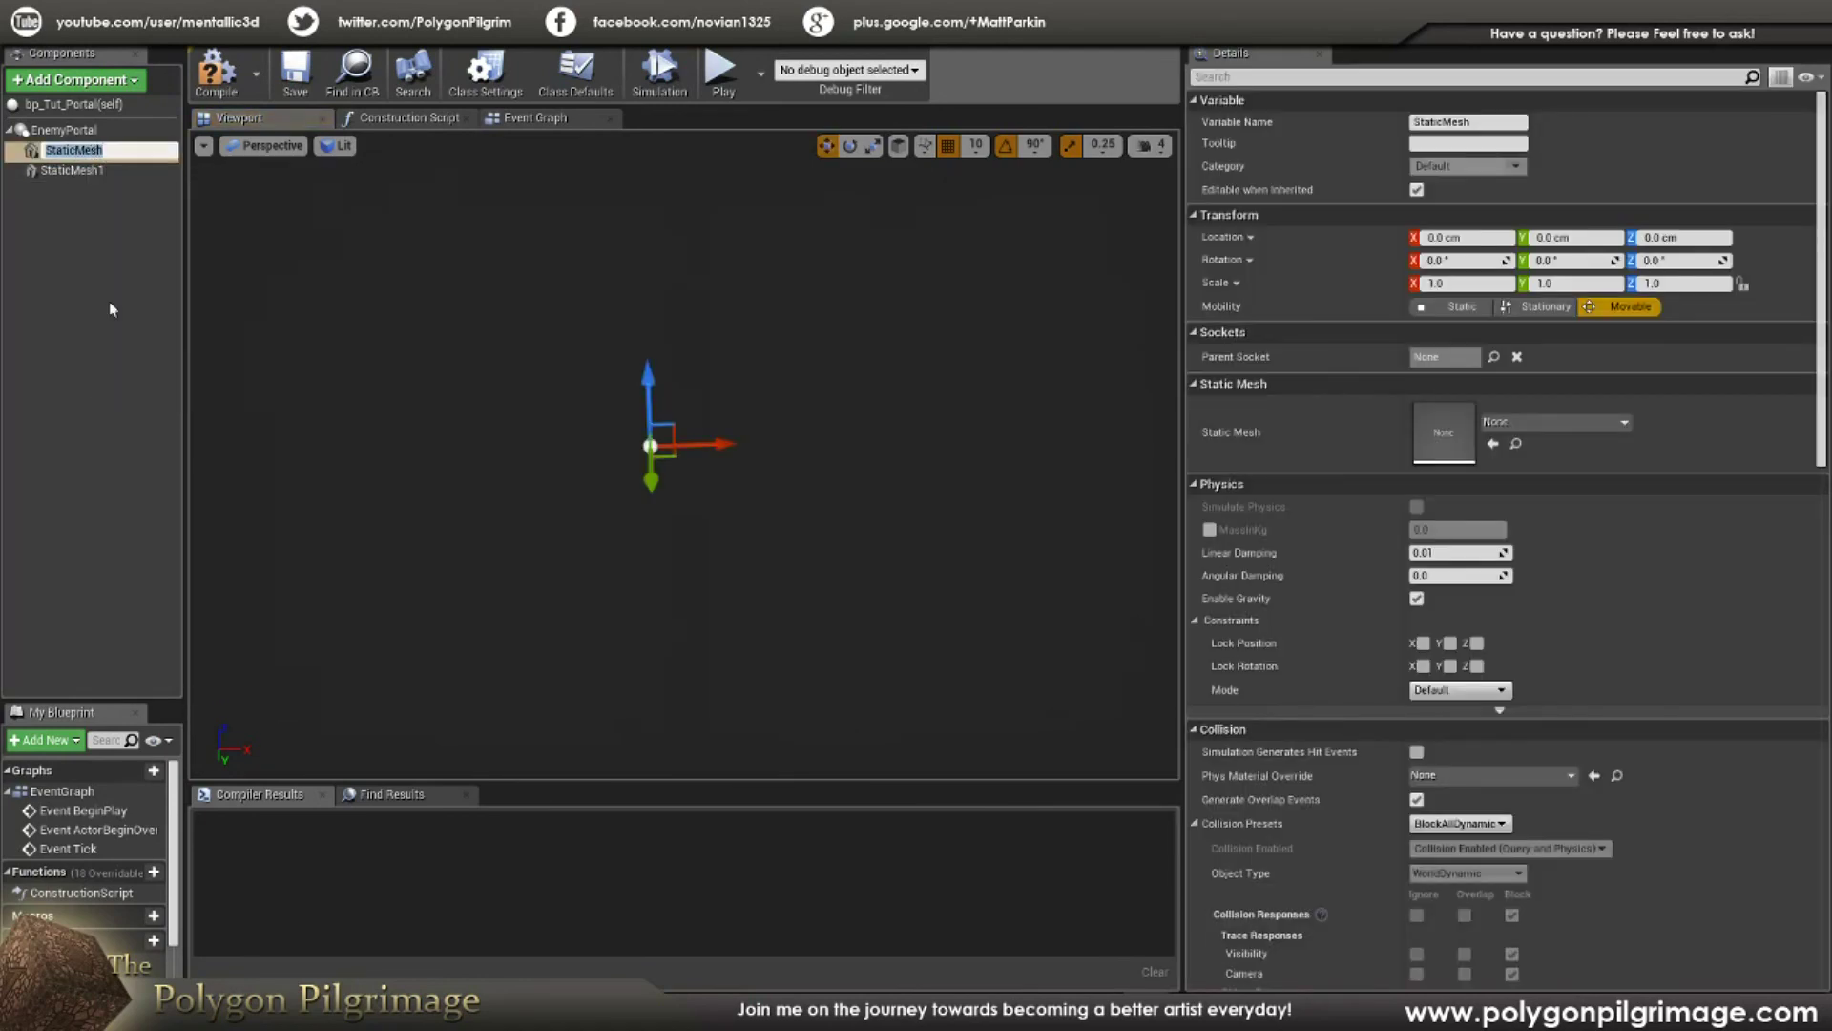
text(Arch)
key(Return)
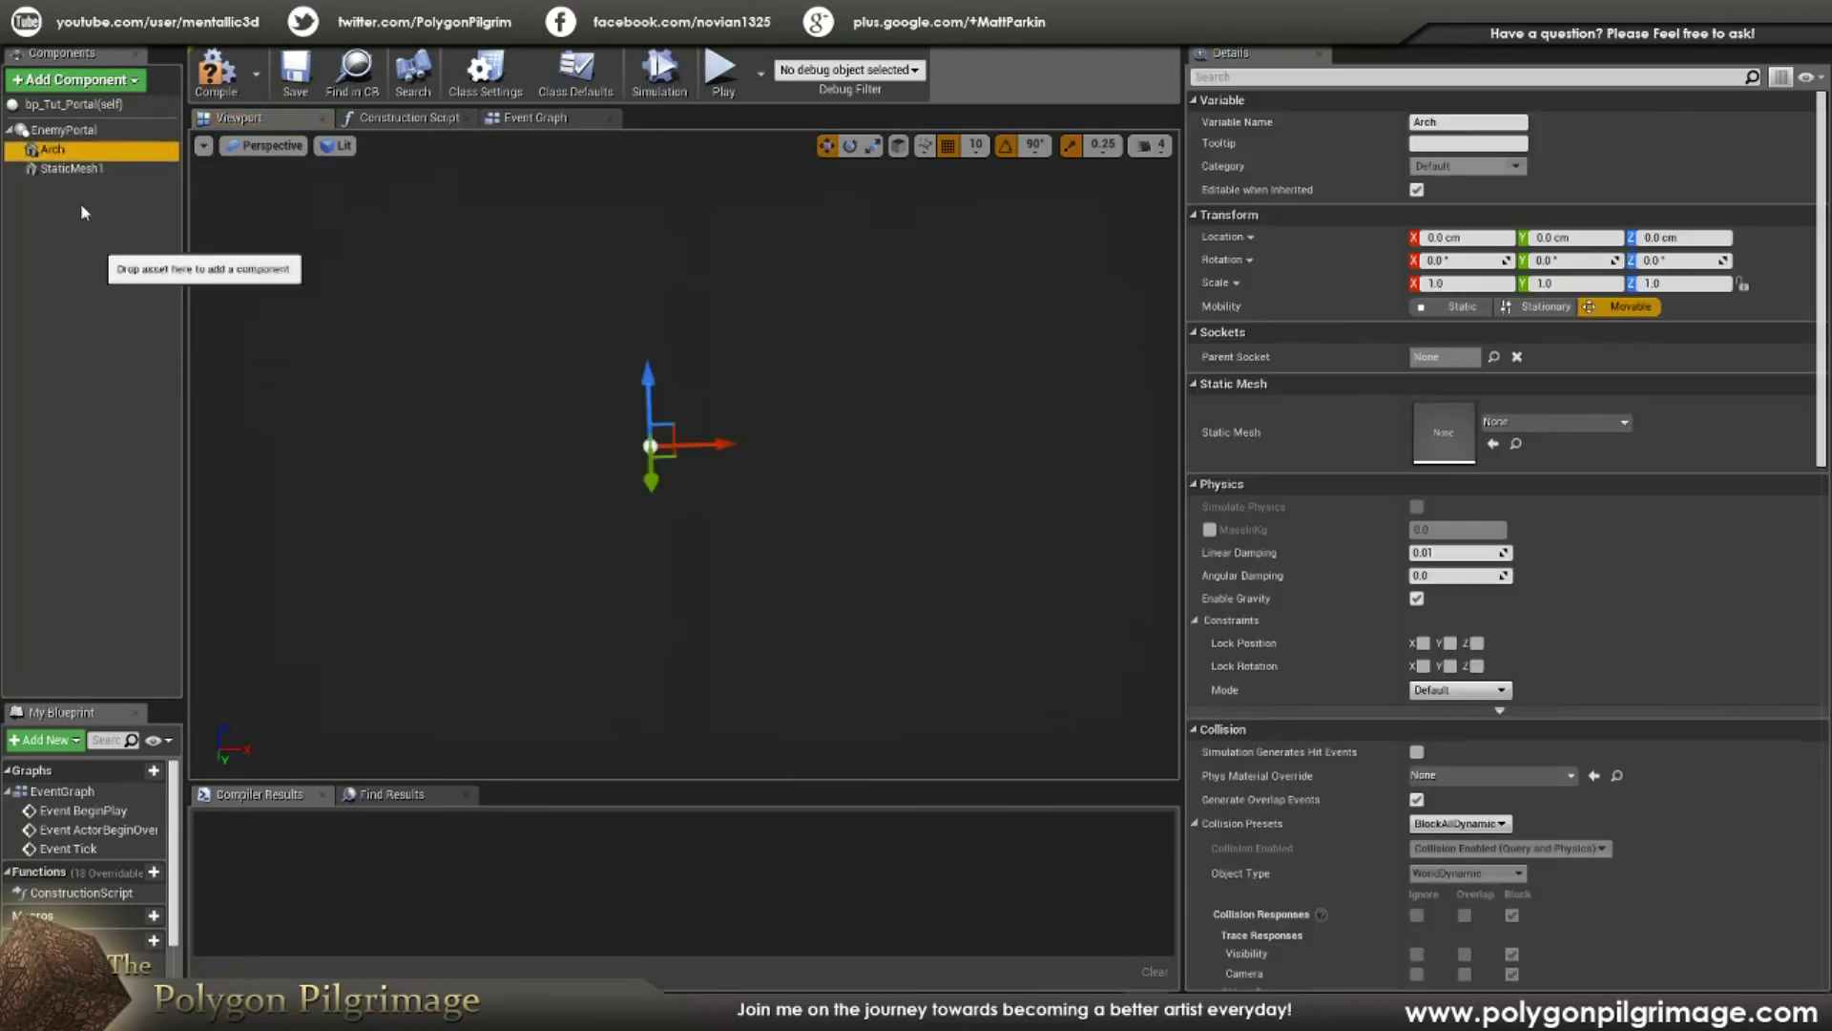
click(72, 170)
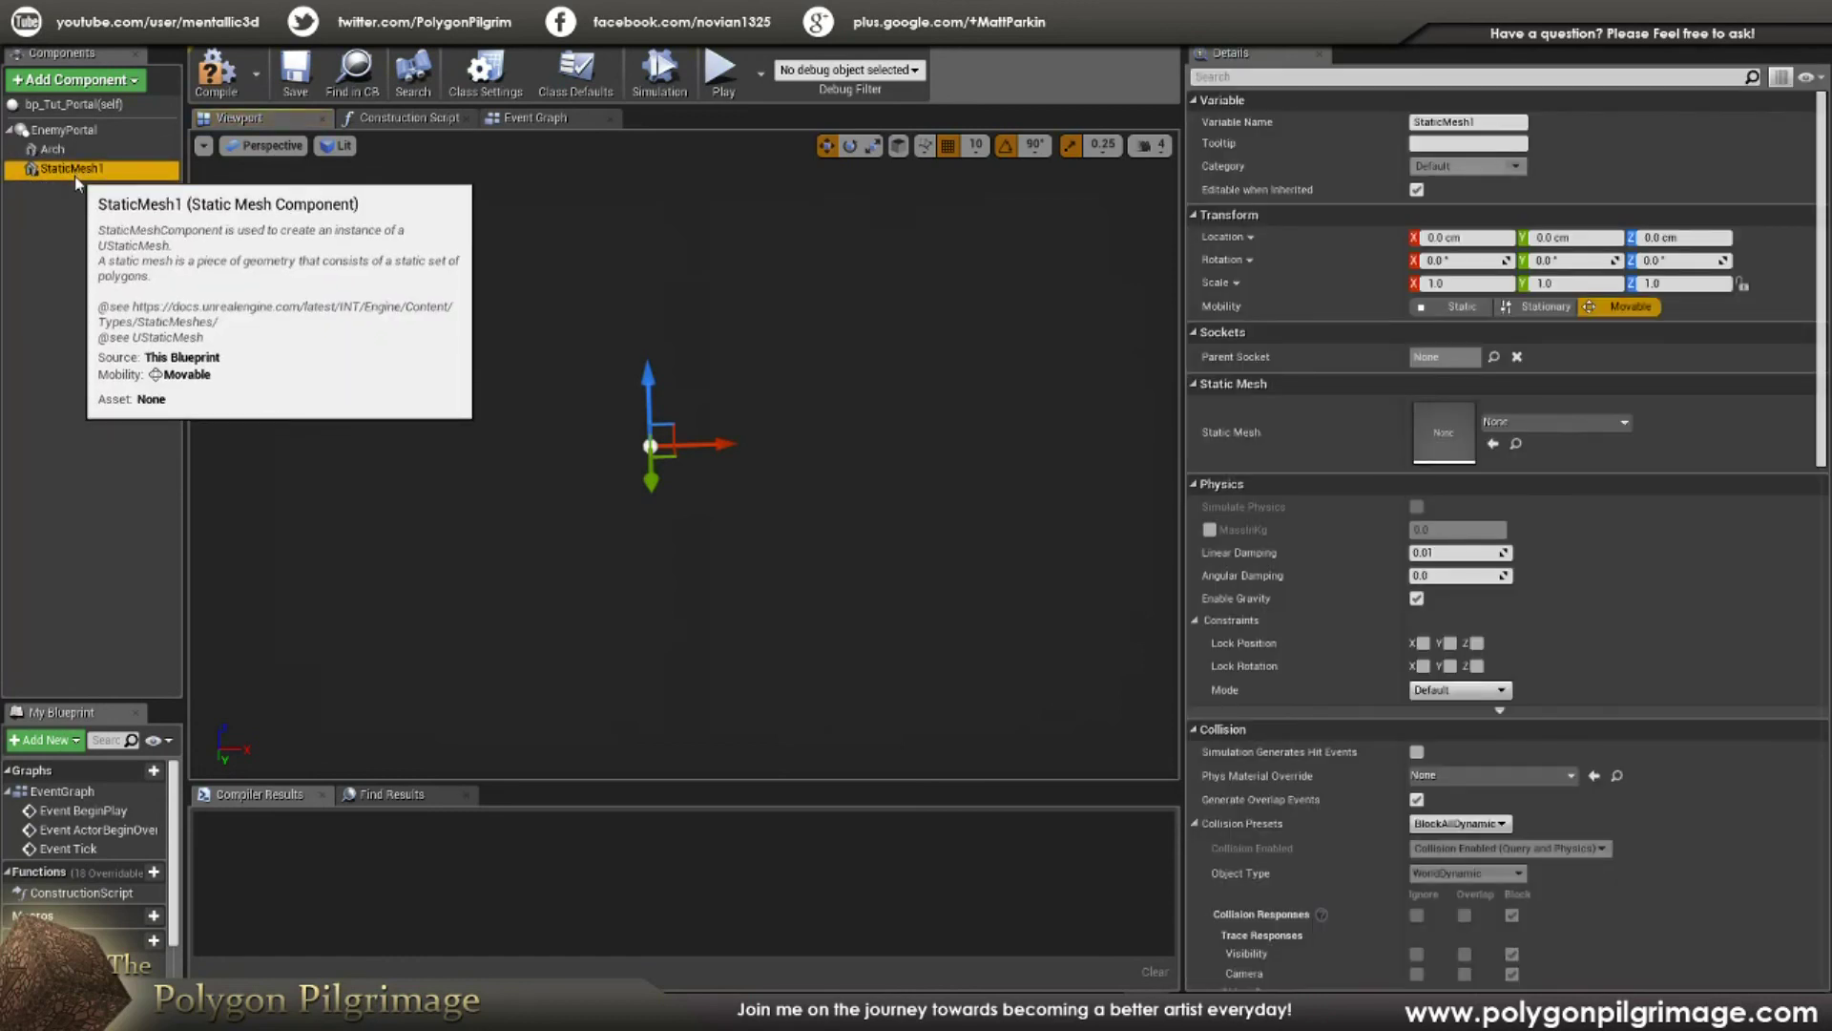
click(78, 170)
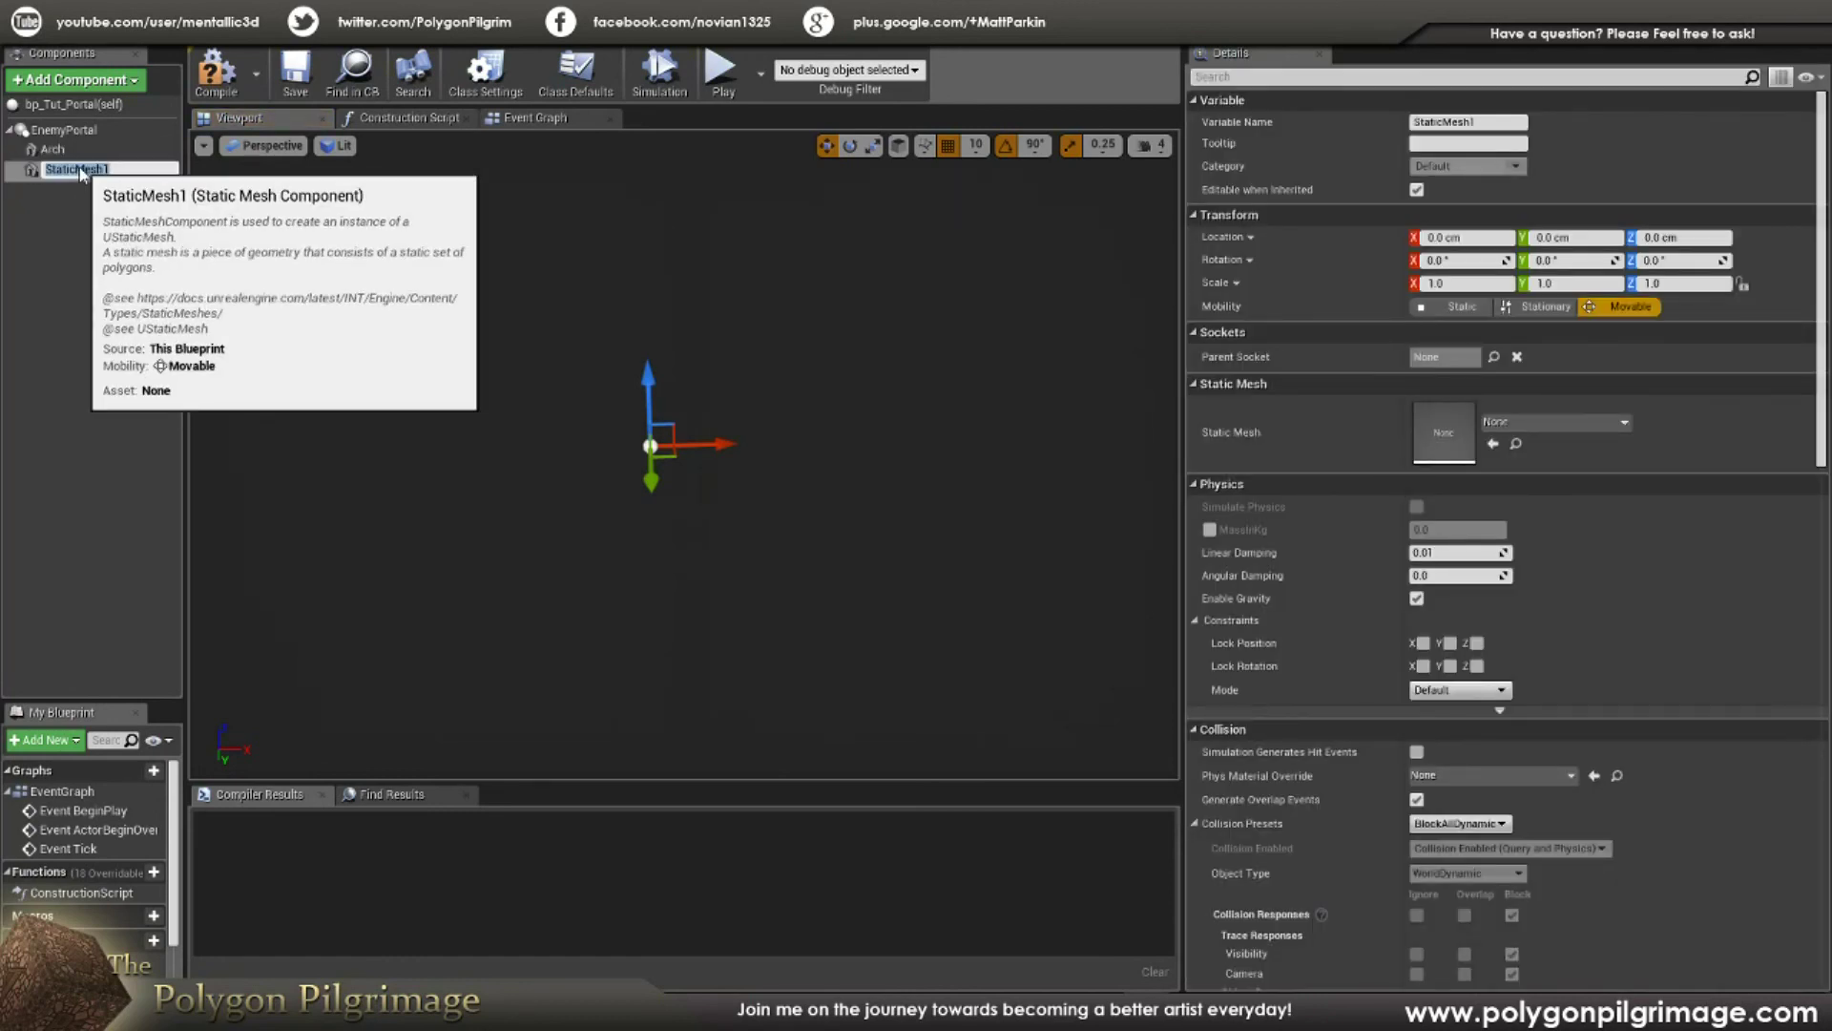
key(Return)
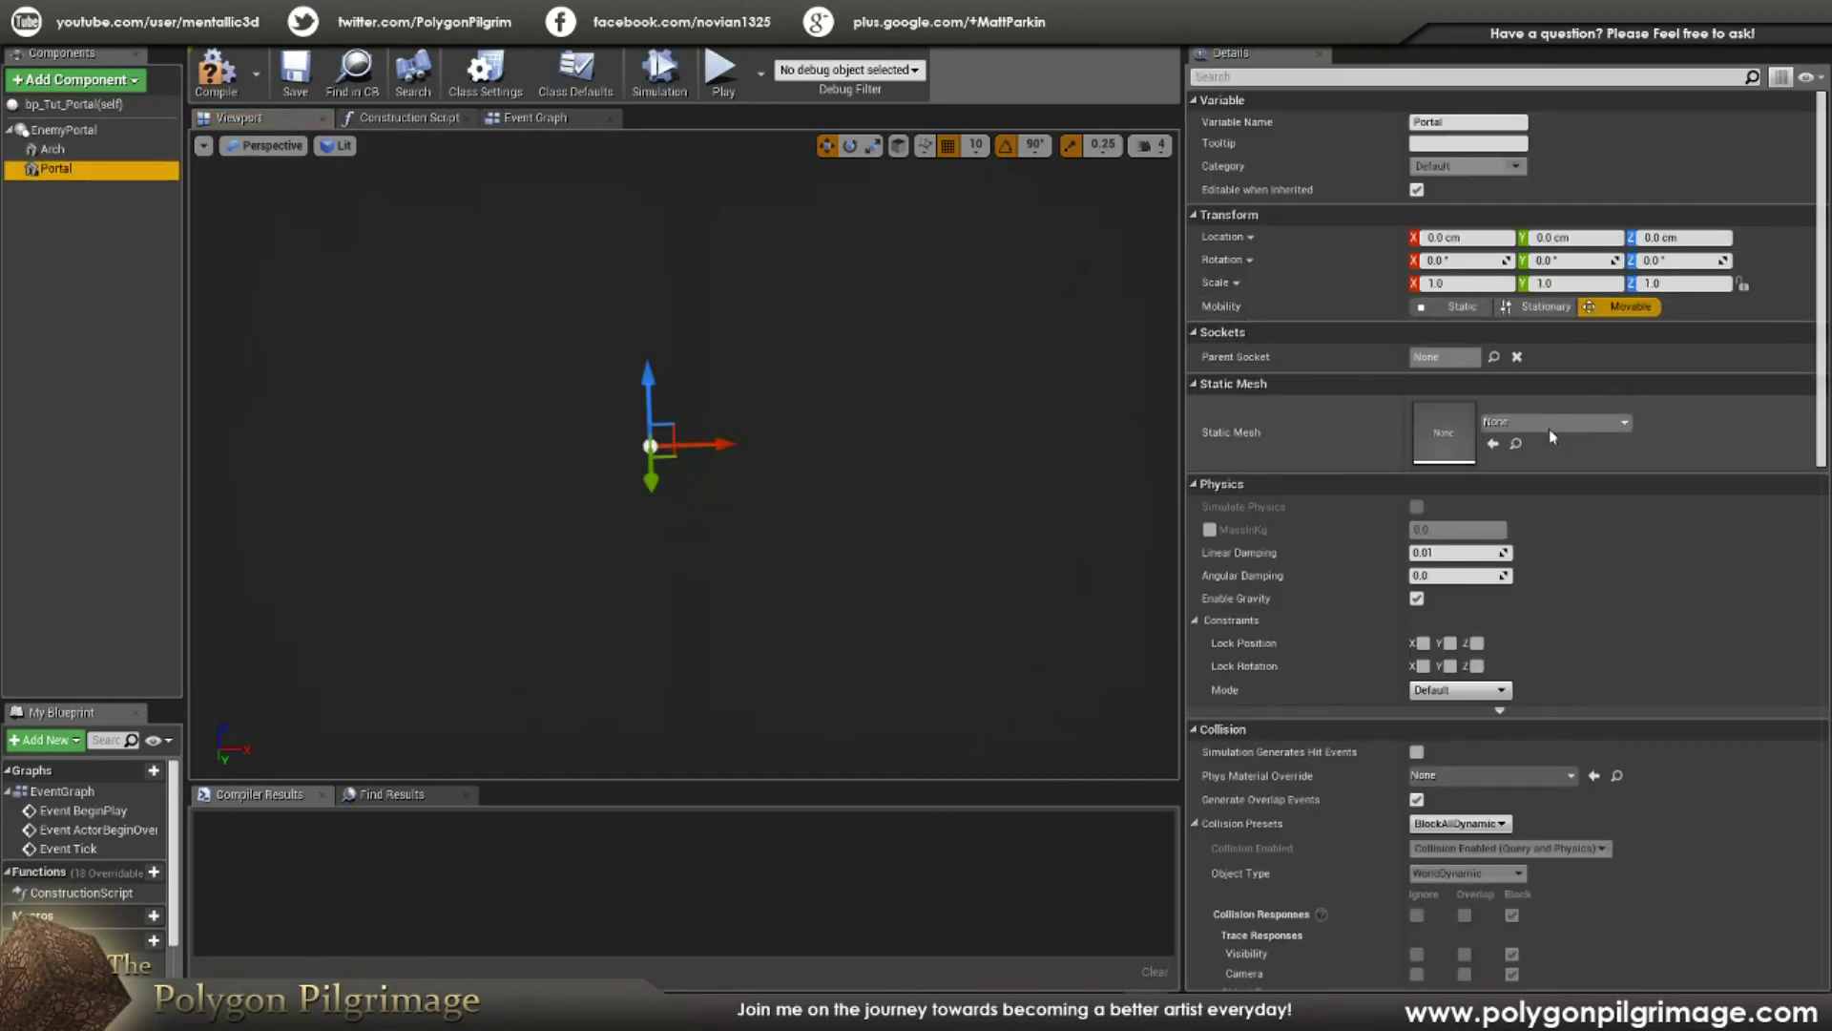
Step: Assign the test_EnemyPortal_portal static mesh to the Portal component
click(1625, 423)
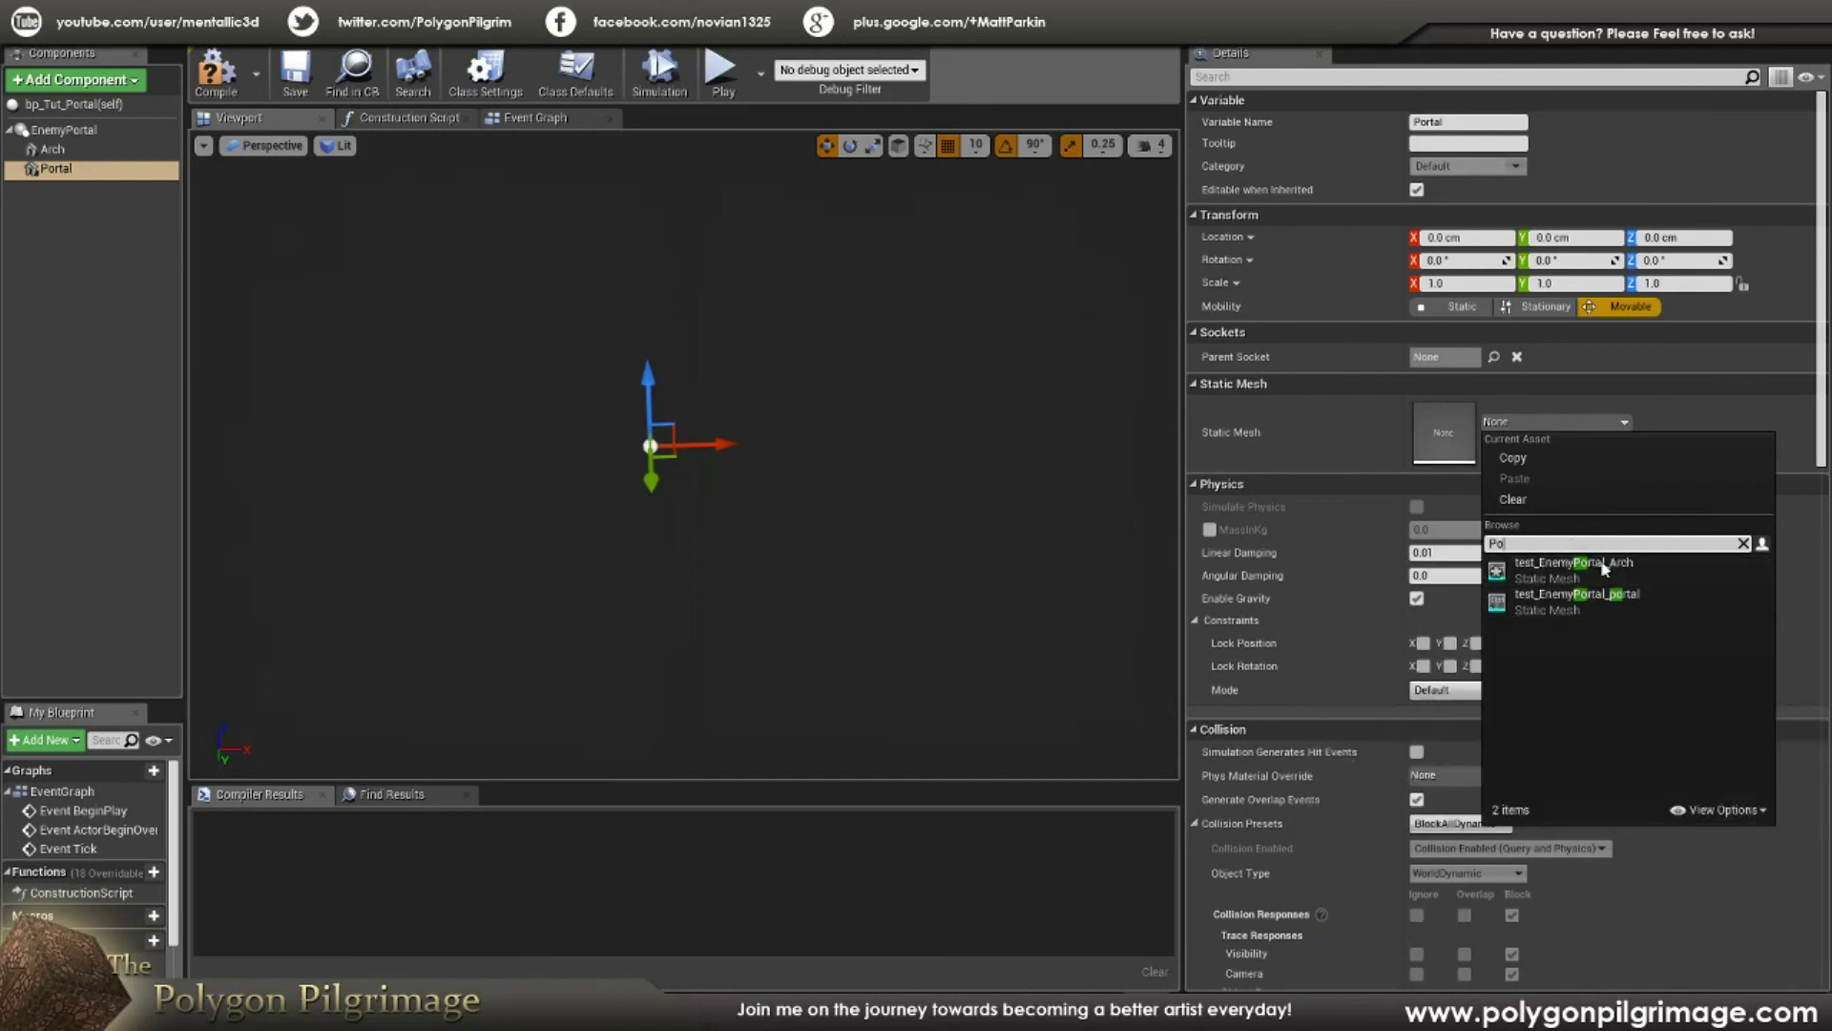
mouse_move(1537, 624)
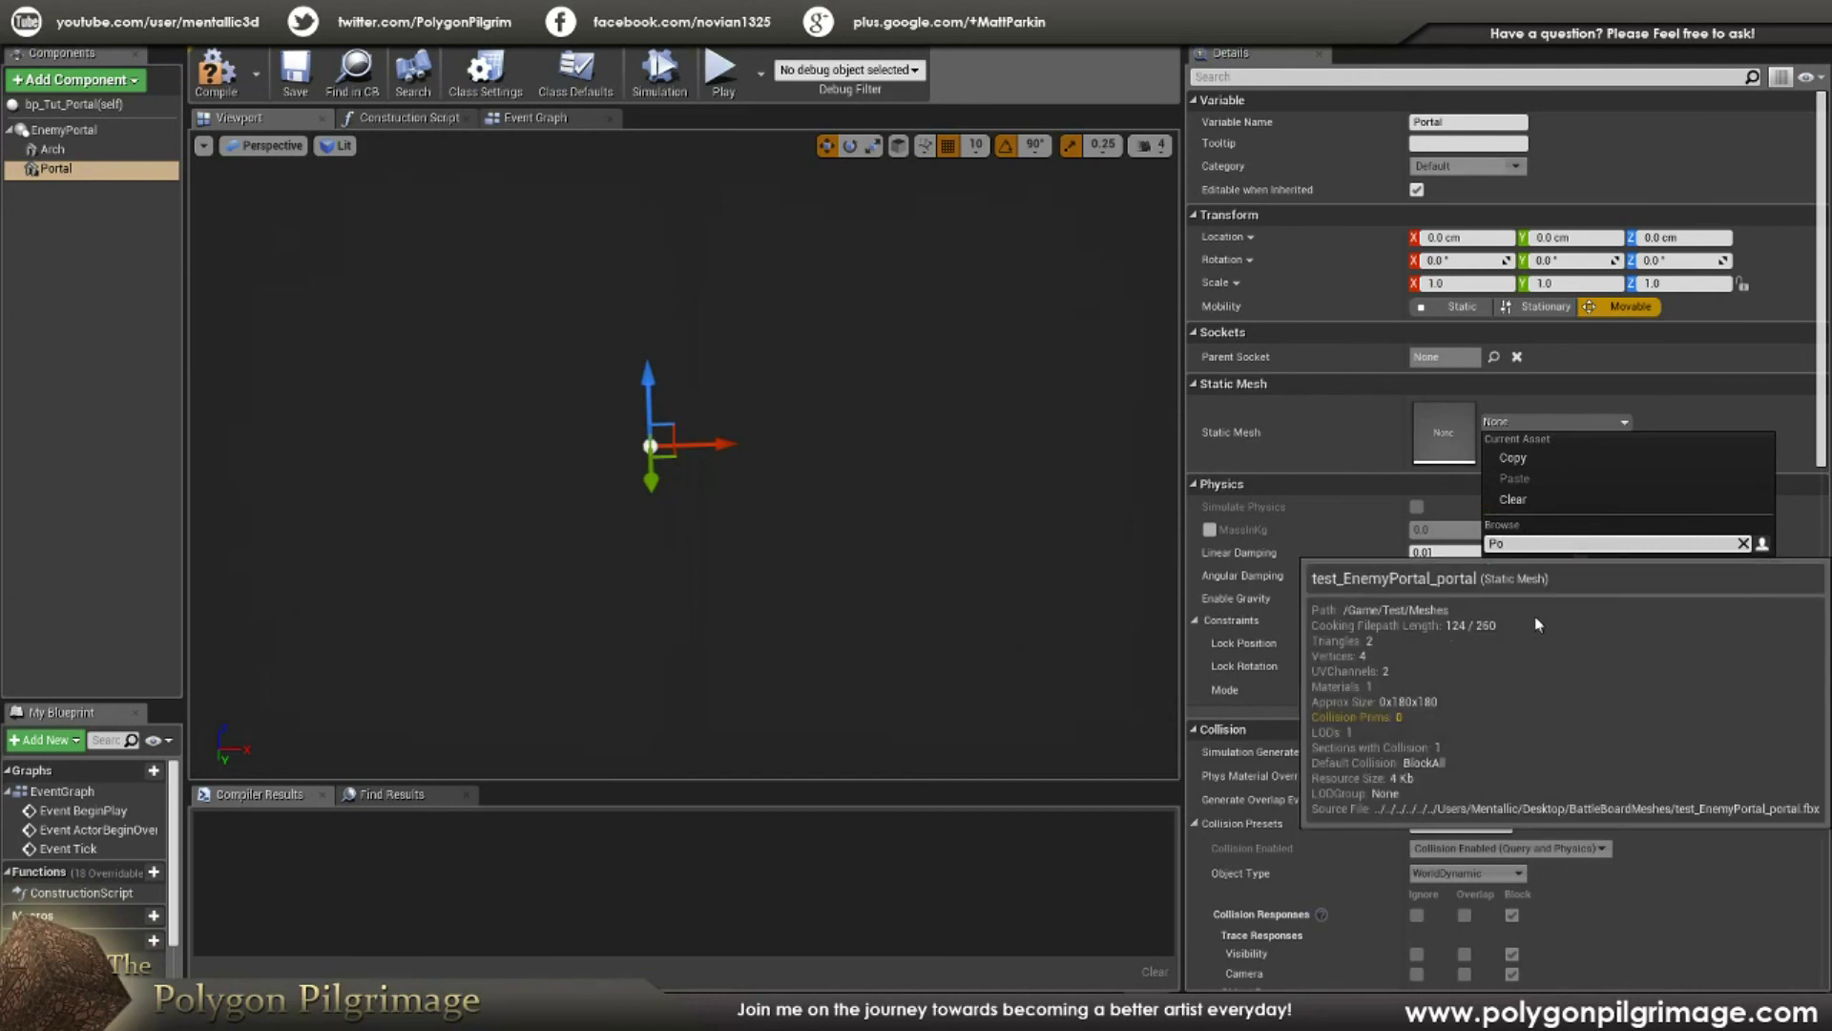
click(1602, 609)
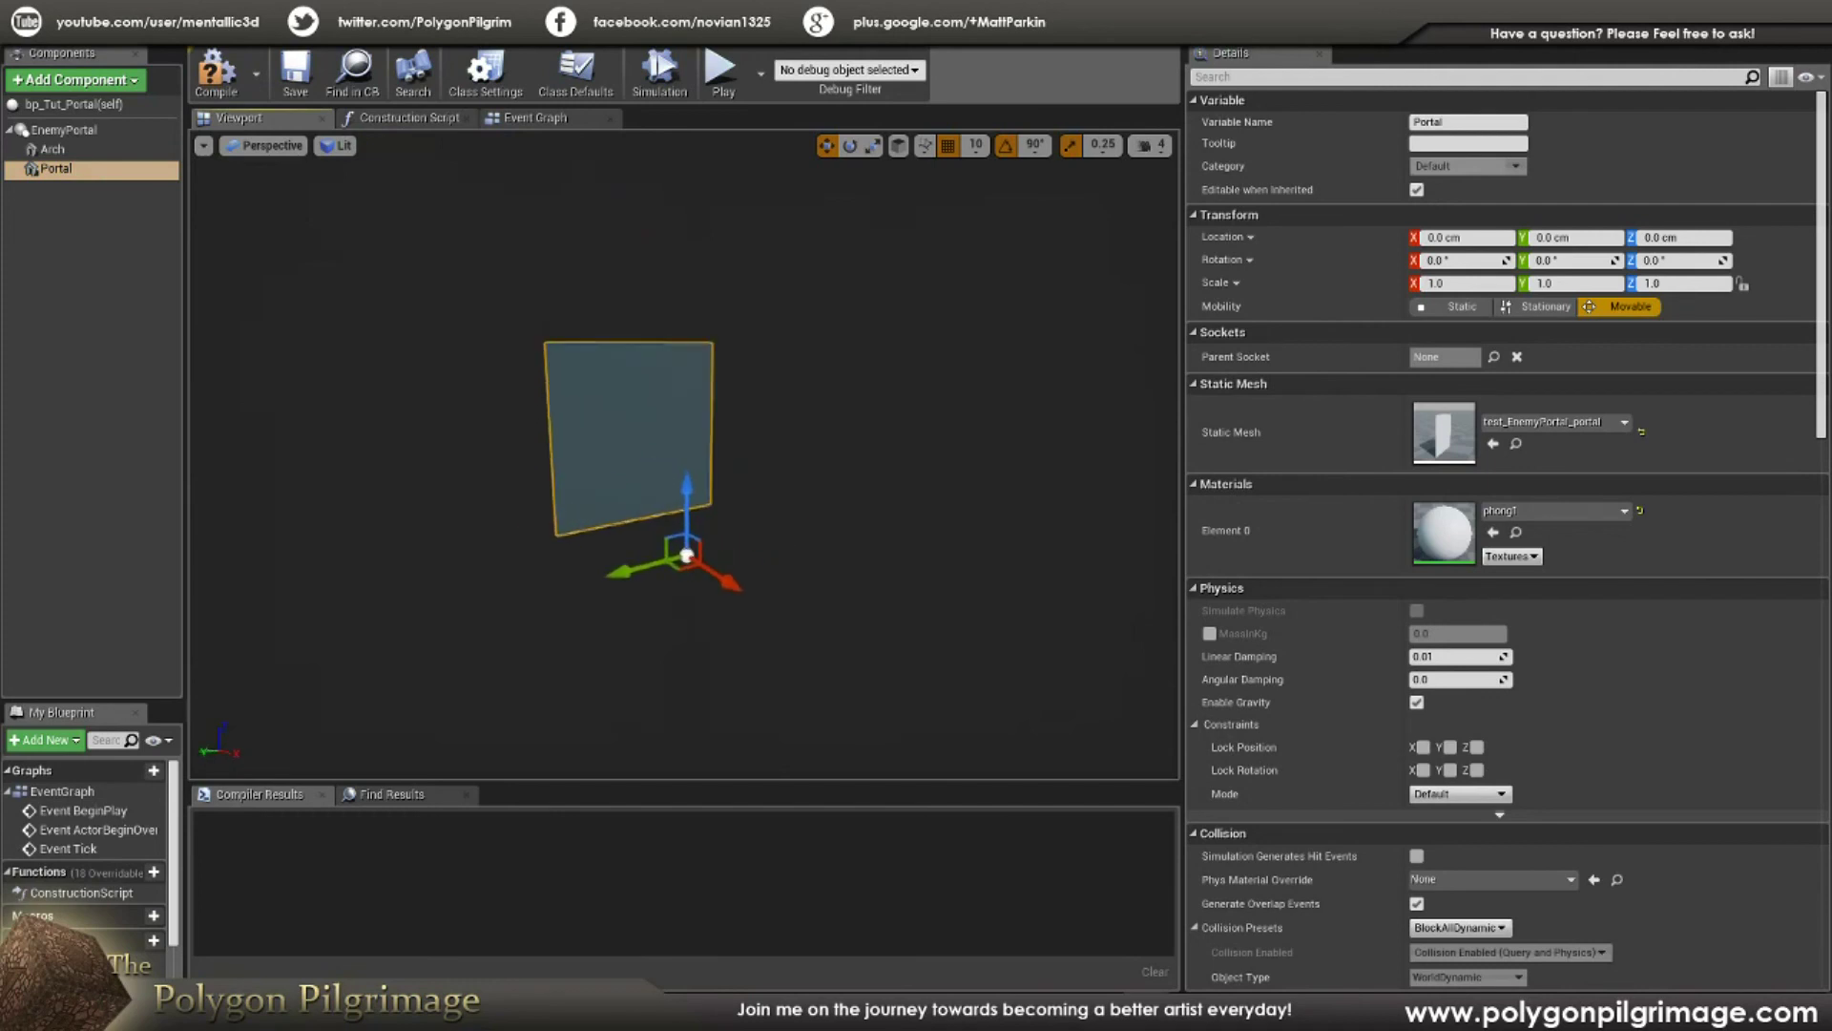
Step: Assign the test_EnemyPortal_Arch static mesh to the Arch component and view it around the portal plane
click(68, 150)
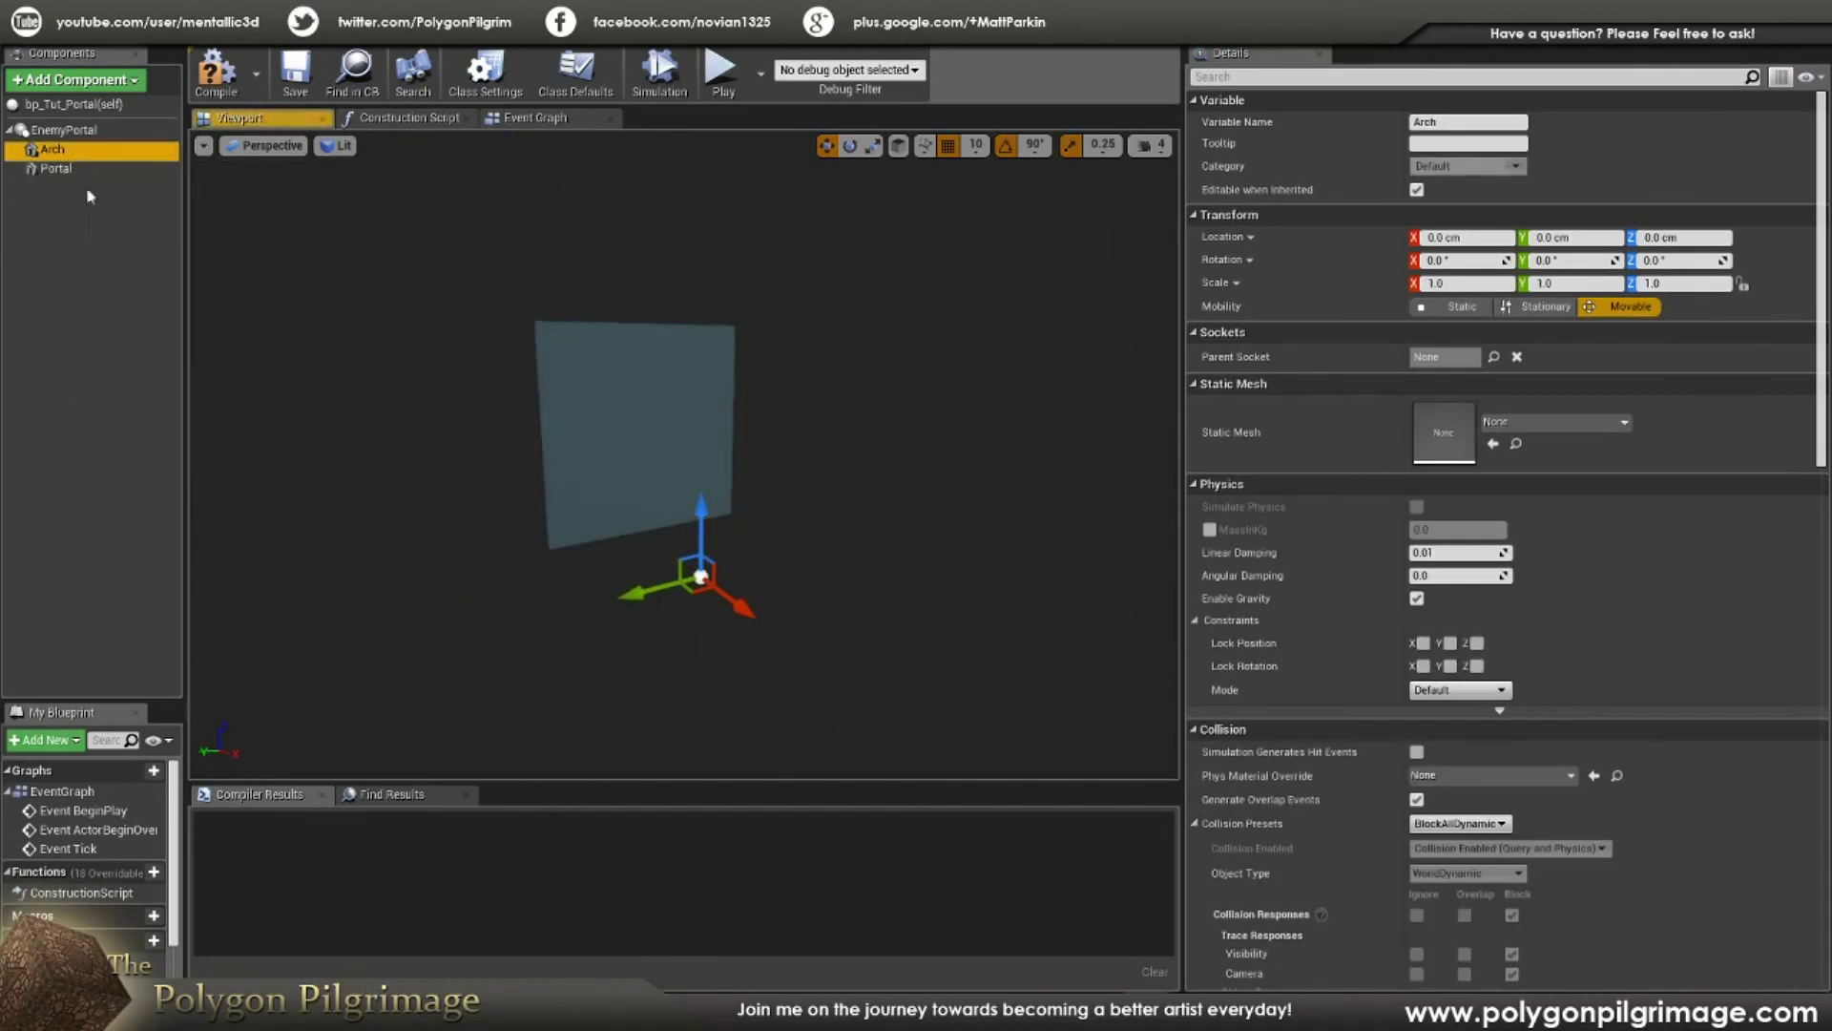
click(1564, 422)
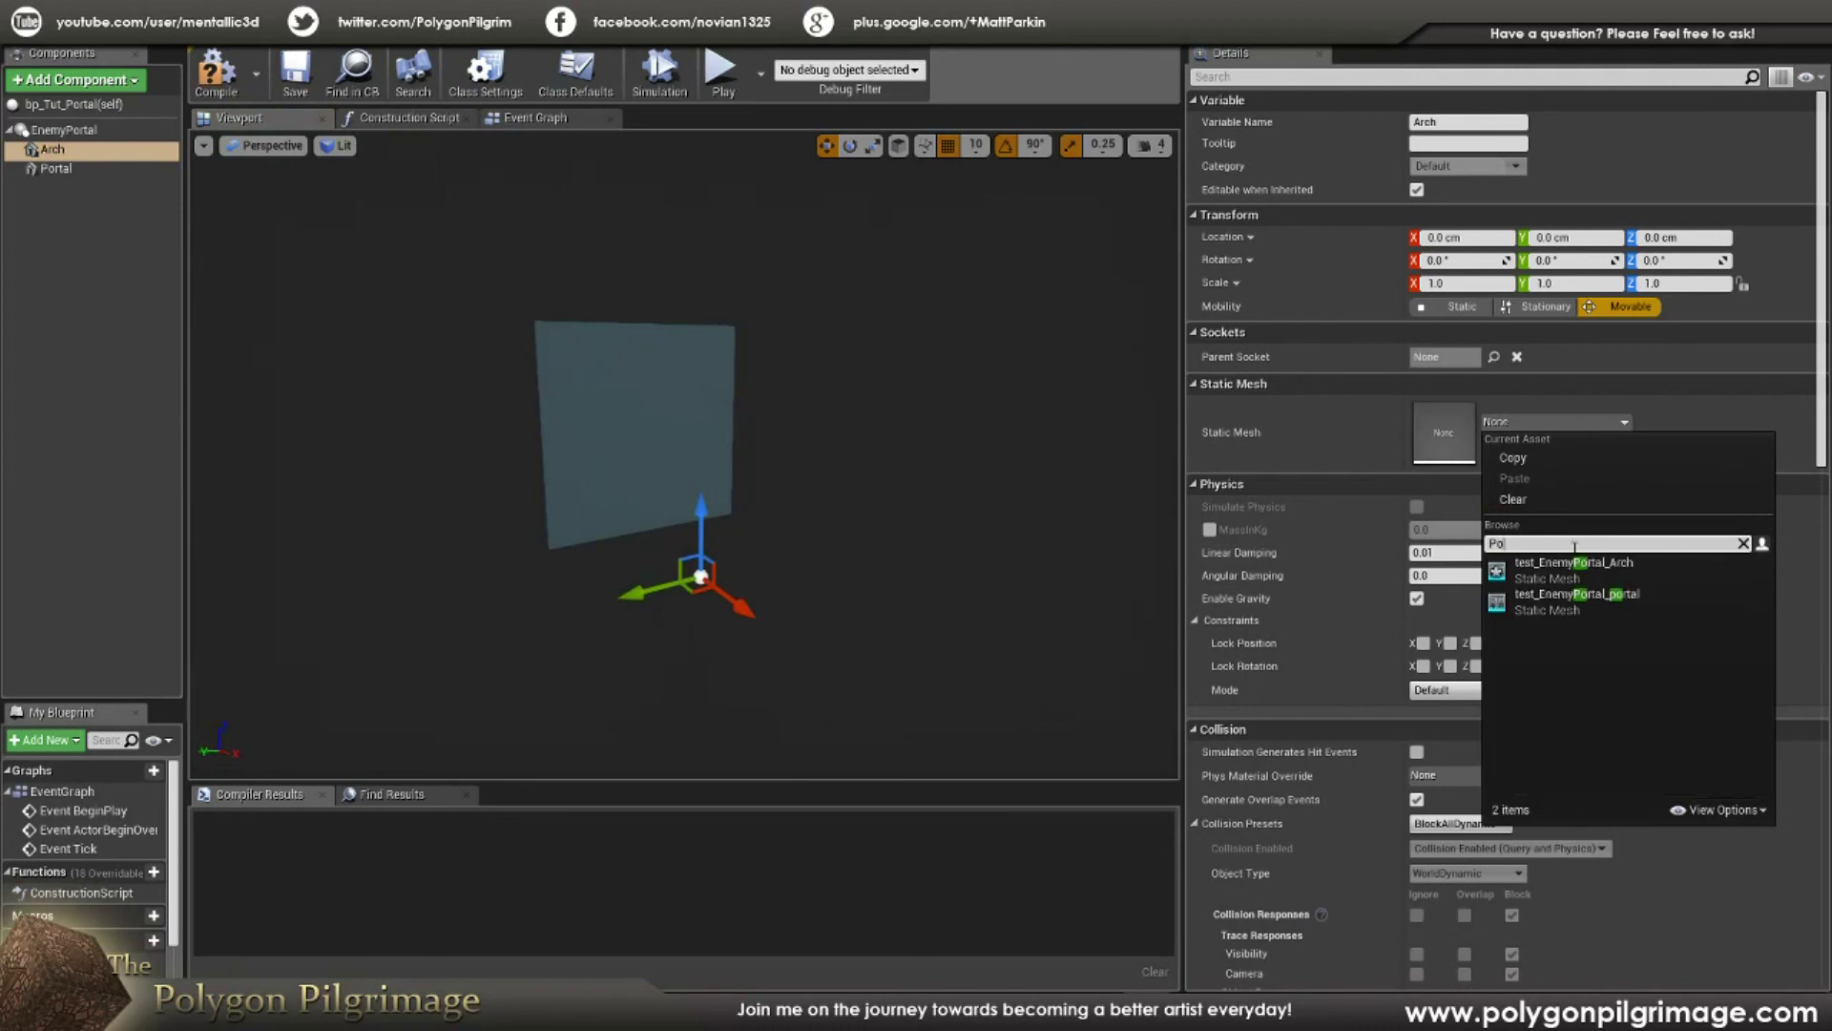
click(1574, 565)
mouse_move(684, 454)
right_down()
mouse_move(783, 449)
mouse_move(678, 448)
mouse_move(691, 455)
right_up()
right_drag(726, 383, 724, 390)
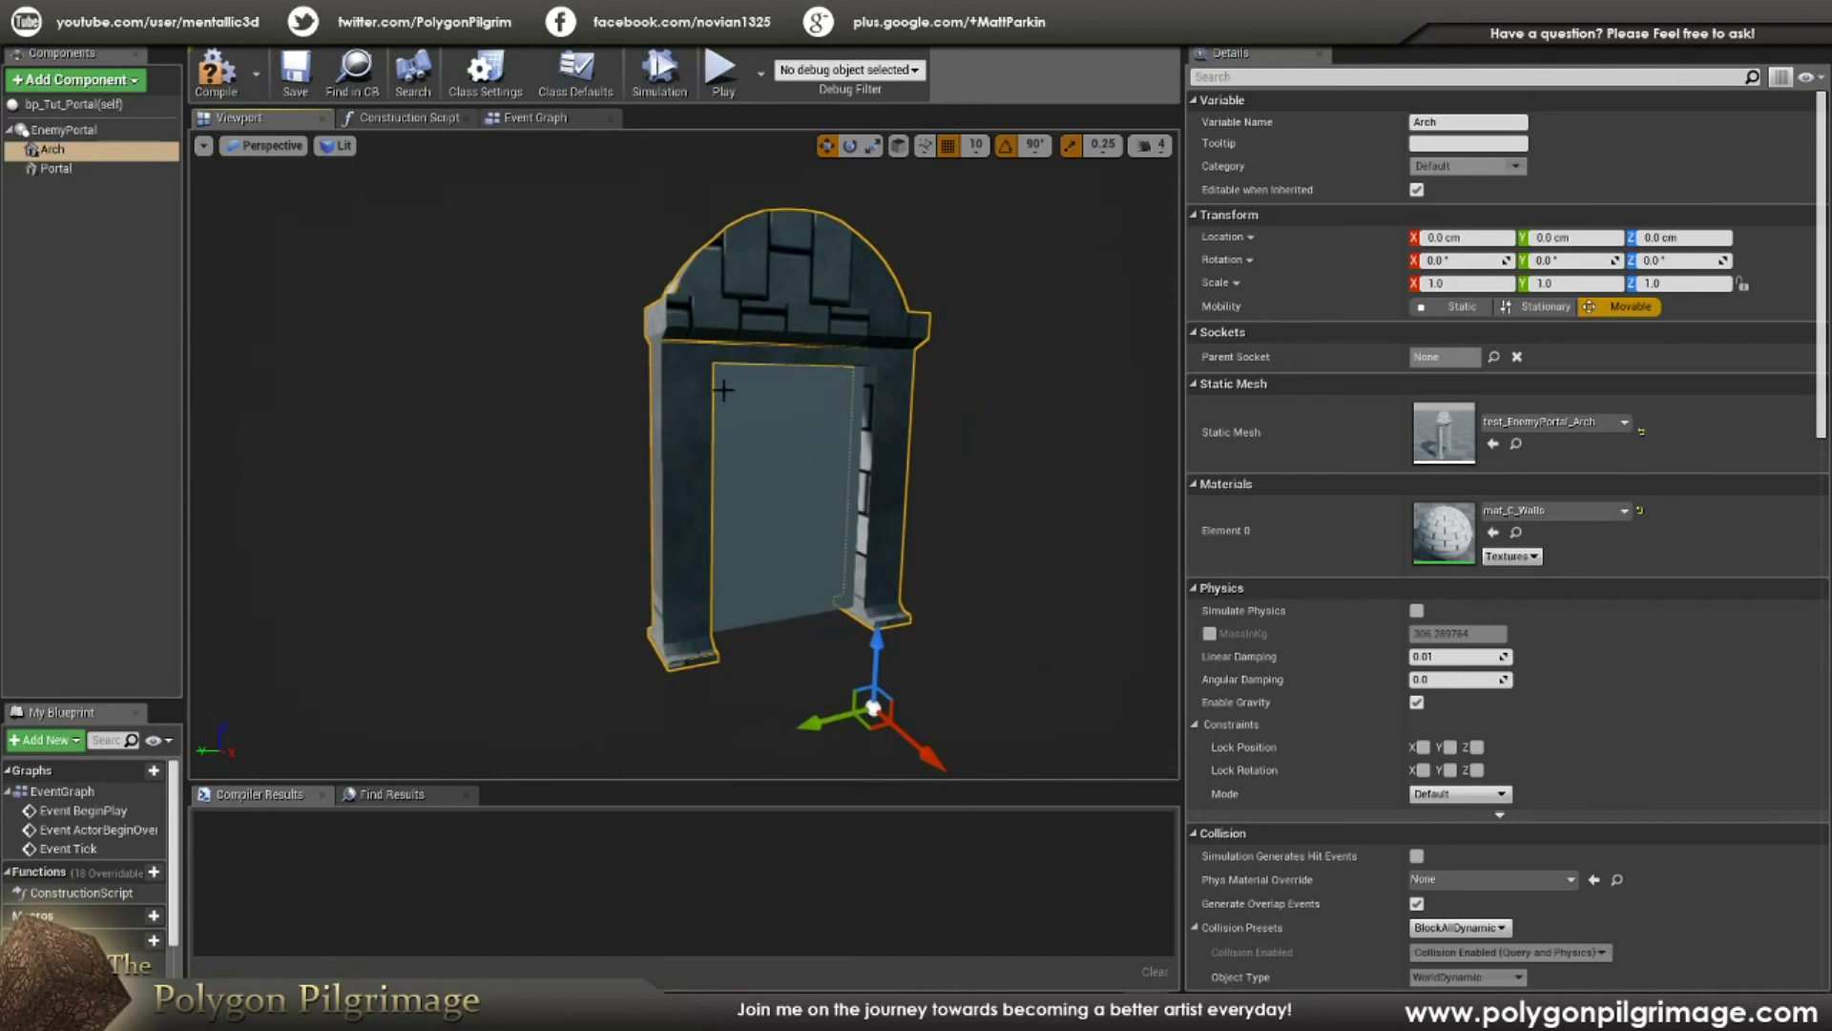
Step: Assign the mat_Arch material to the Arch component, and compile and save the Blueprint
click(1626, 512)
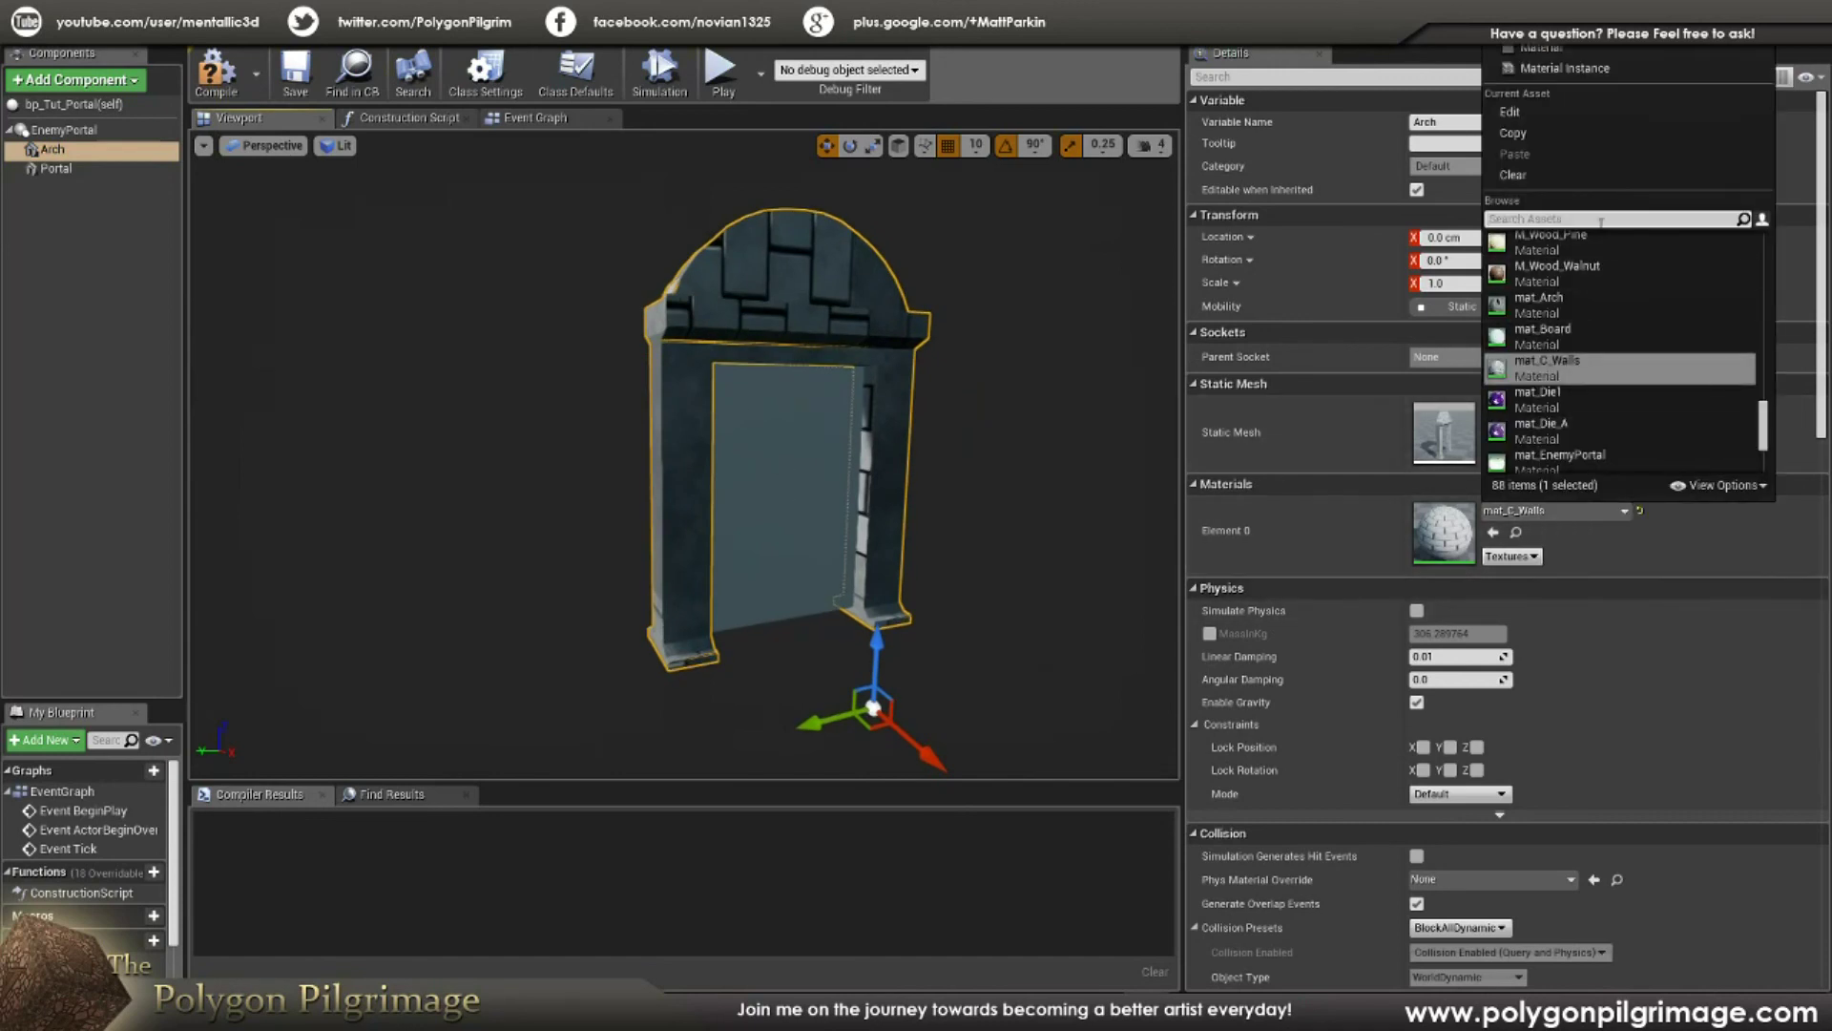
text(mat_)
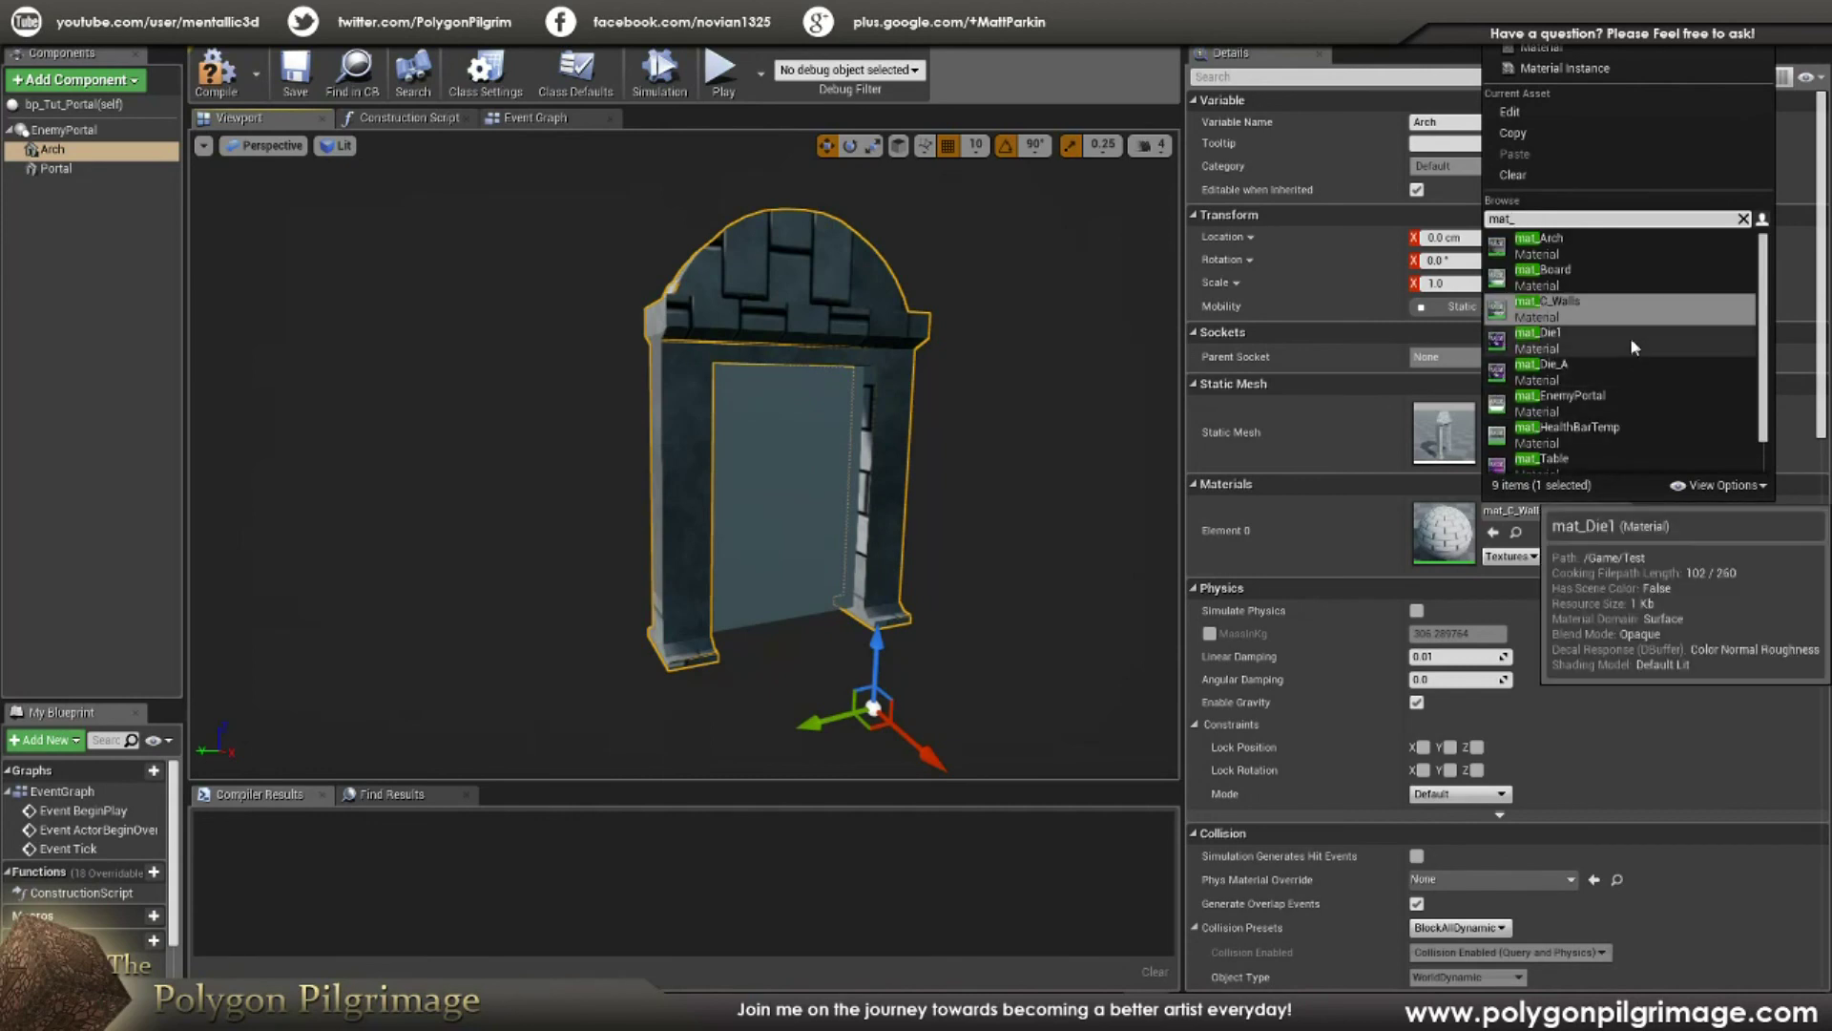
click(1569, 250)
right_drag(1113, 414, 1069, 362)
mouse_move(625, 261)
right_down()
mouse_move(659, 276)
mouse_move(625, 261)
right_up()
mouse_move(763, 465)
right_down()
mouse_move(792, 469)
mouse_move(753, 460)
mouse_move(766, 472)
right_up()
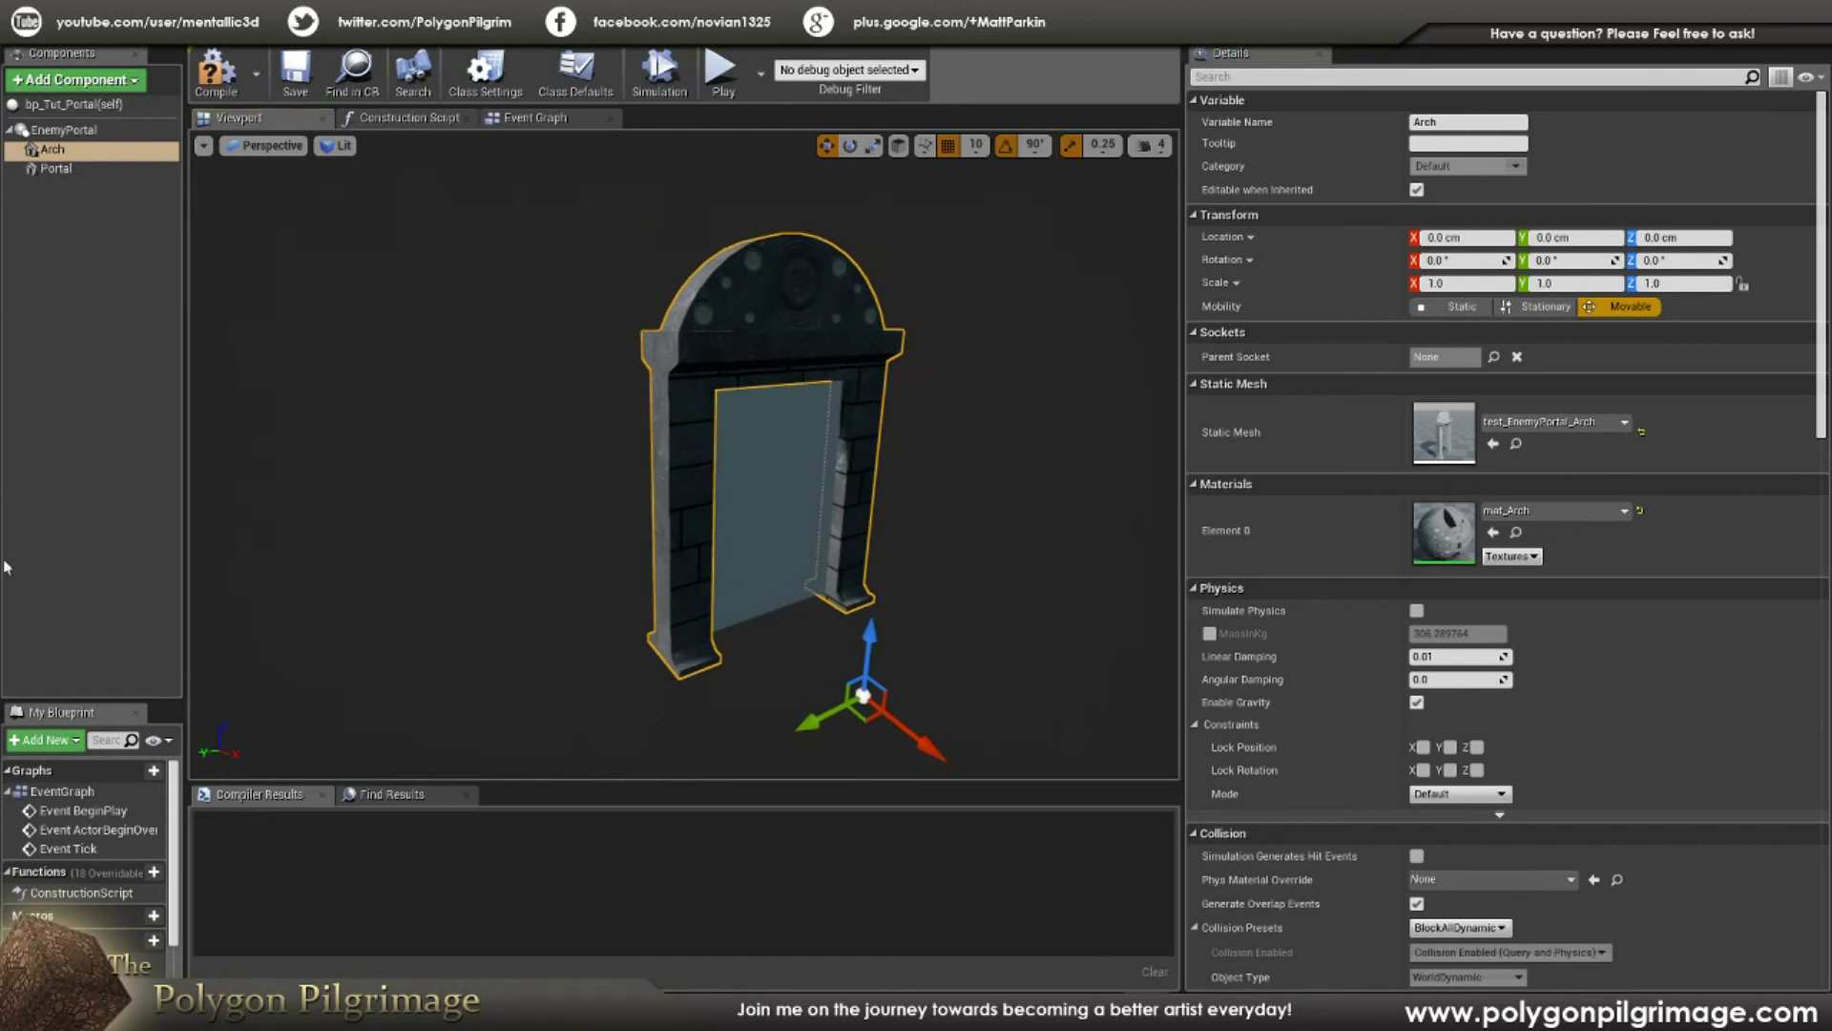
mouse_move(766, 472)
right_down()
mouse_move(730, 467)
mouse_move(784, 473)
right_up()
click(215, 71)
click(295, 71)
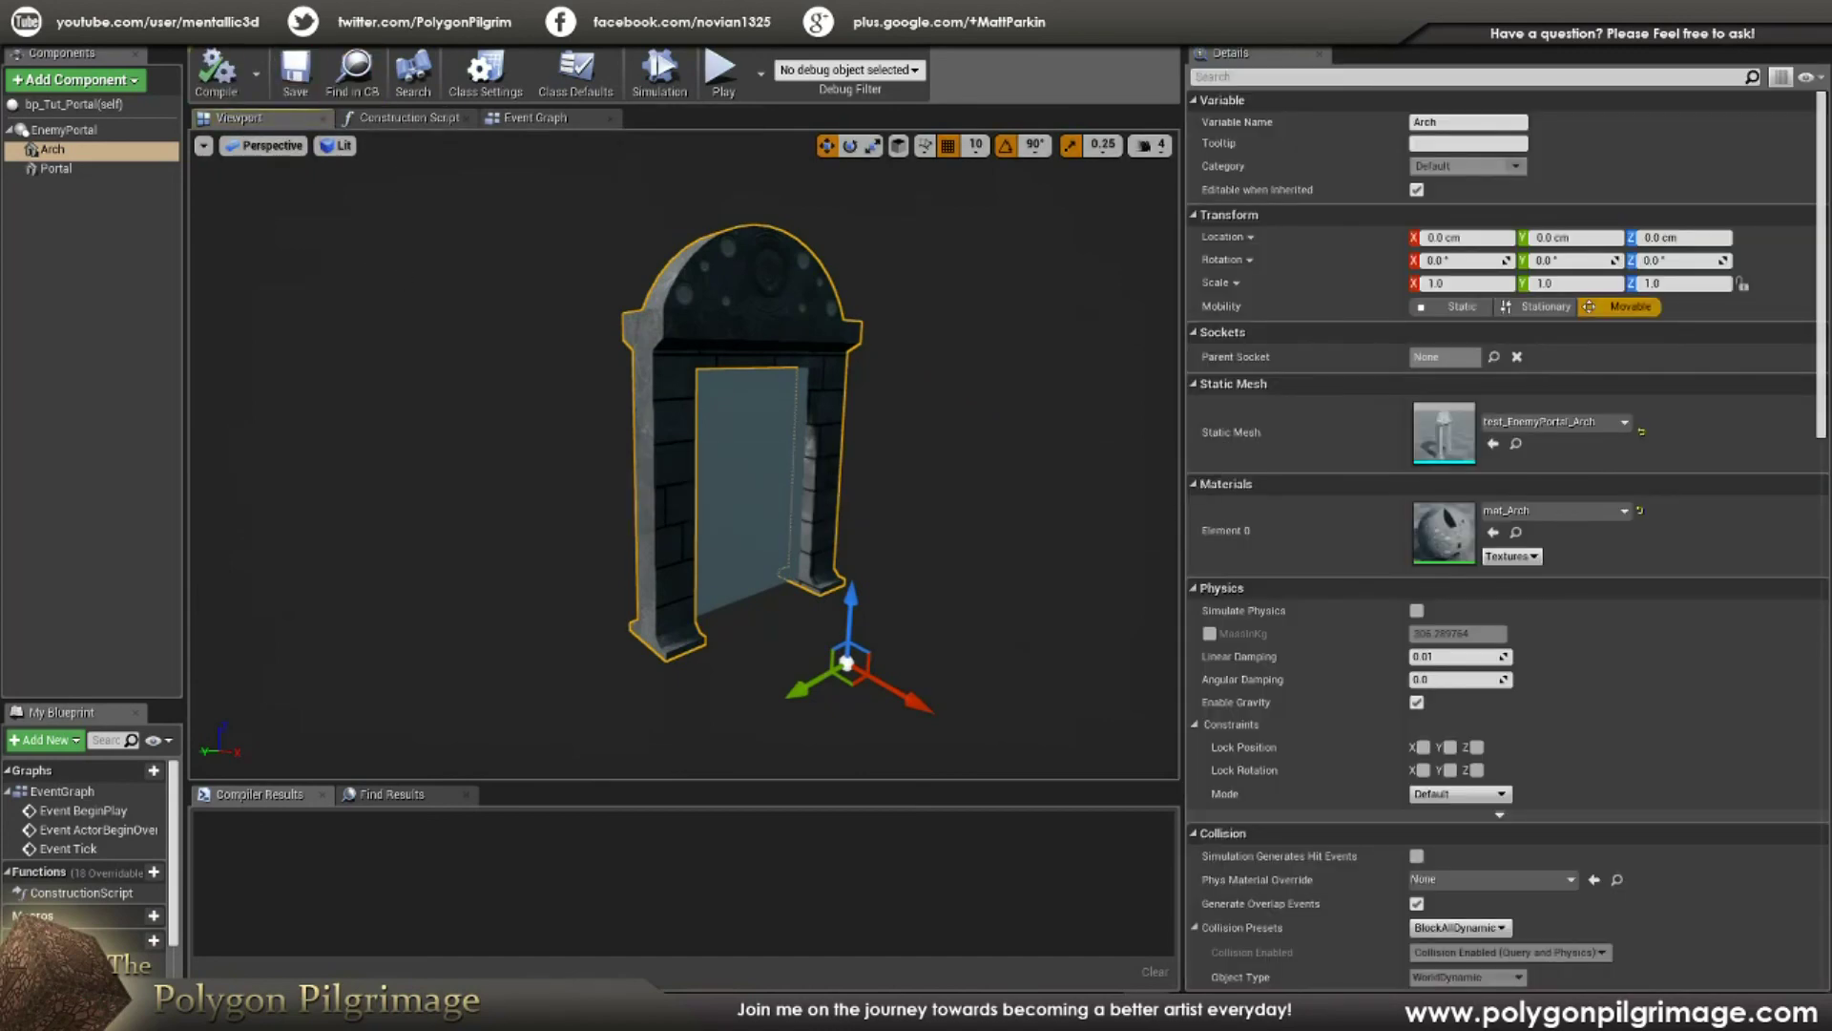
Step: Switch to the level editor and place the bp_Tut_Portal Blueprint on the floor beside the existing enemy portal
key(alt+Tab)
right_drag(862, 426, 950, 415)
drag(210, 887, 882, 604)
right_drag(882, 604, 982, 625)
key(w)
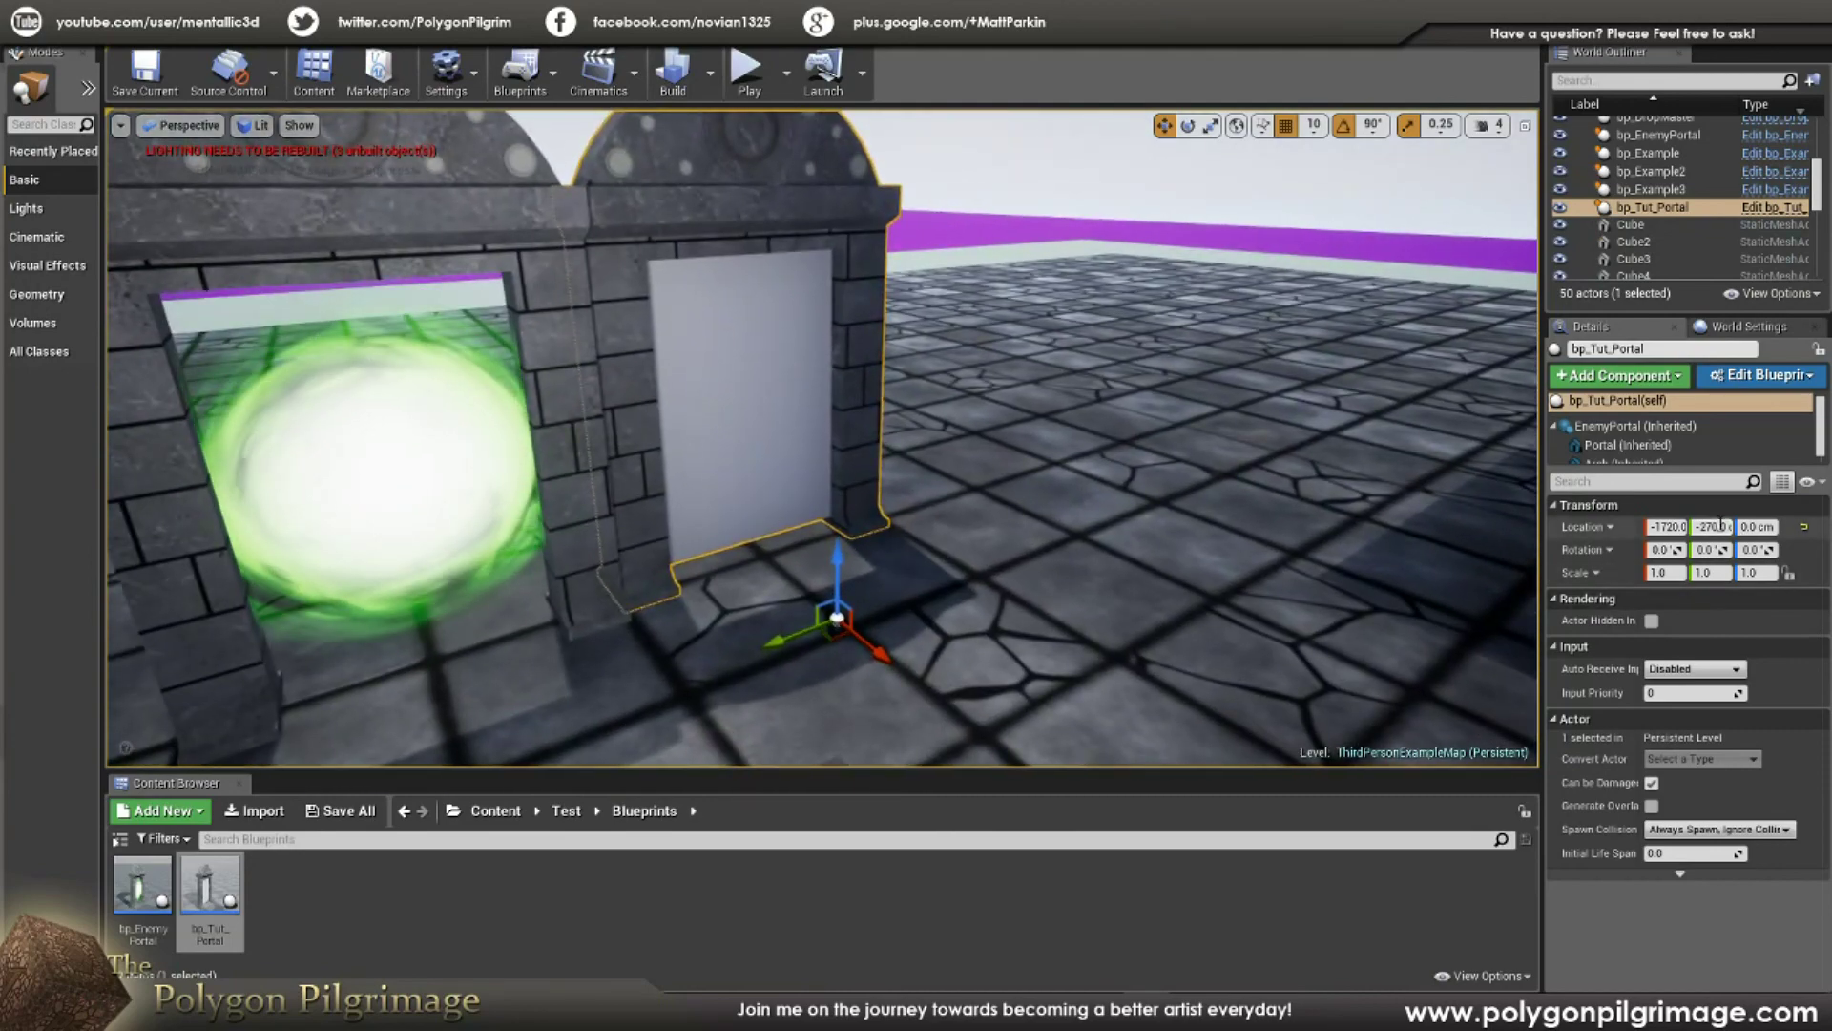
key(d)
Step: Nudge the placed bp_Tut_Portal slightly front to back to line its arch up with the neighbouring portal
right_drag(1145, 553, 754, 549)
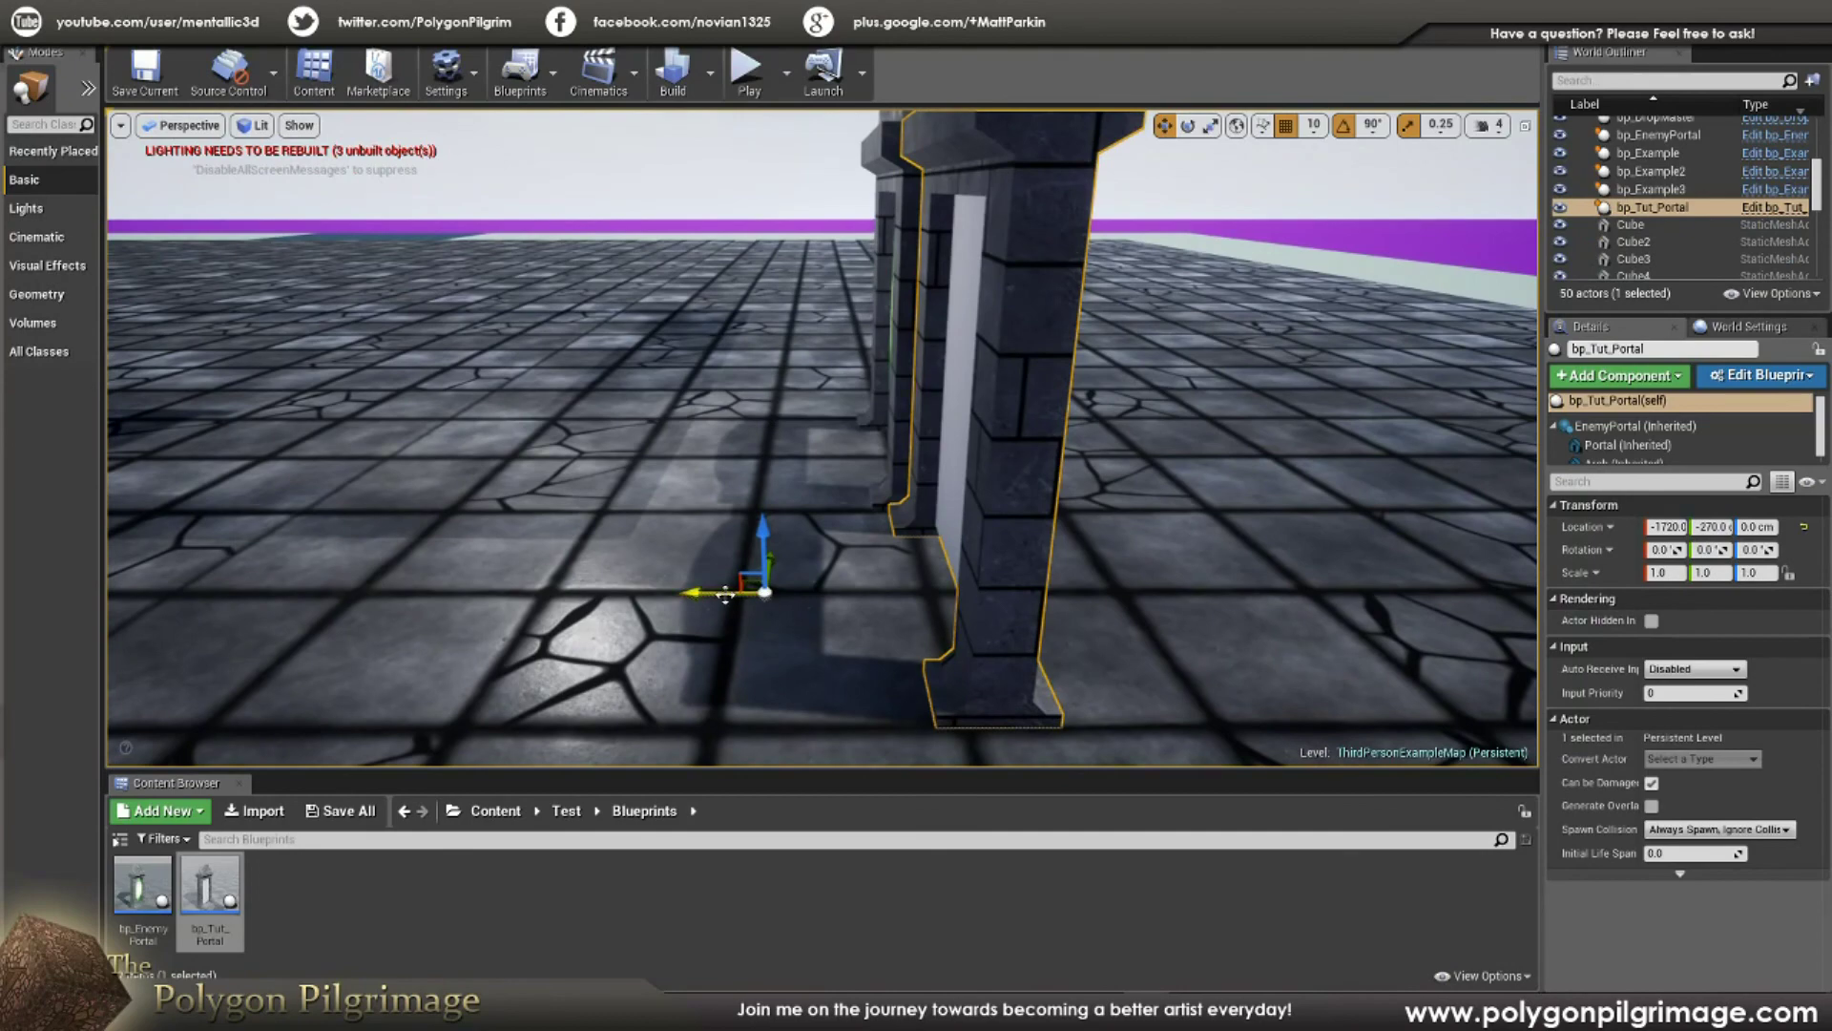
drag(725, 594, 712, 594)
key(a)
right_drag(705, 594, 1064, 625)
key(s)
right_drag(844, 573, 945, 544)
key(a)
right_drag(1011, 287, 1034, 265)
click(859, 459)
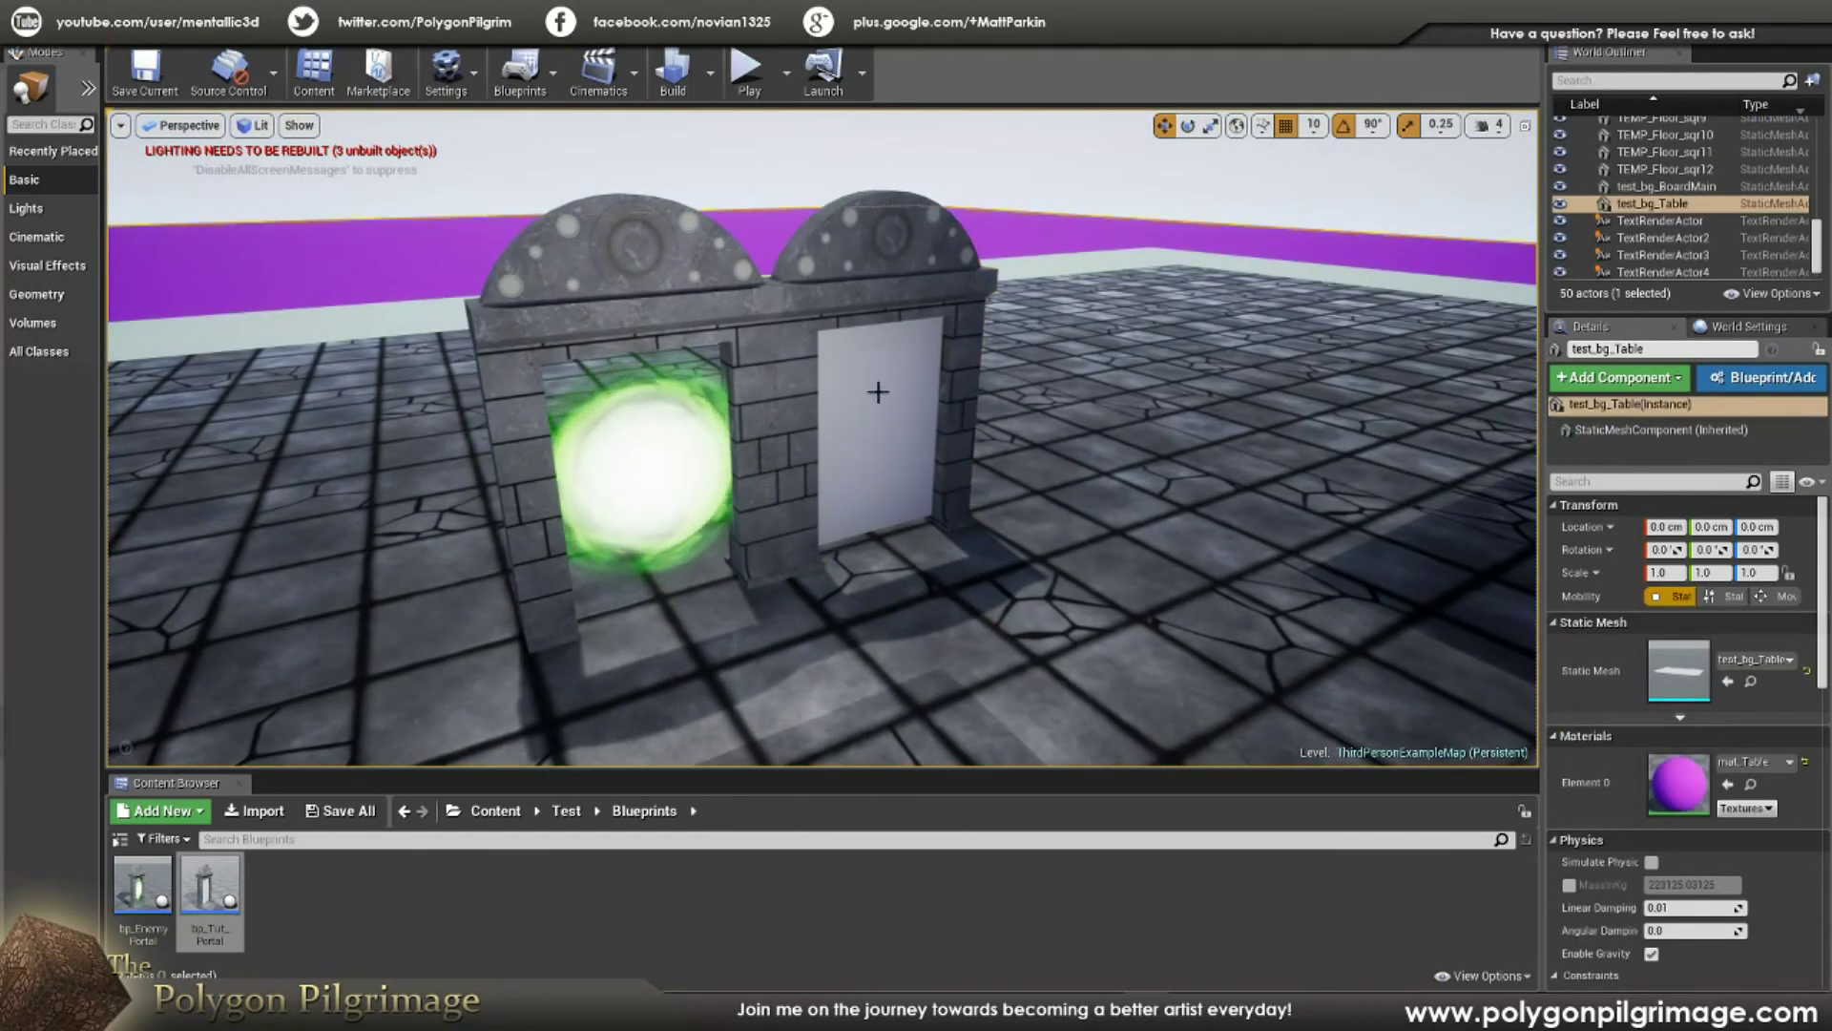
Step: Create a new material named mat_Tut_Portal in the Test > Materials folder
click(565, 811)
double_click(286, 887)
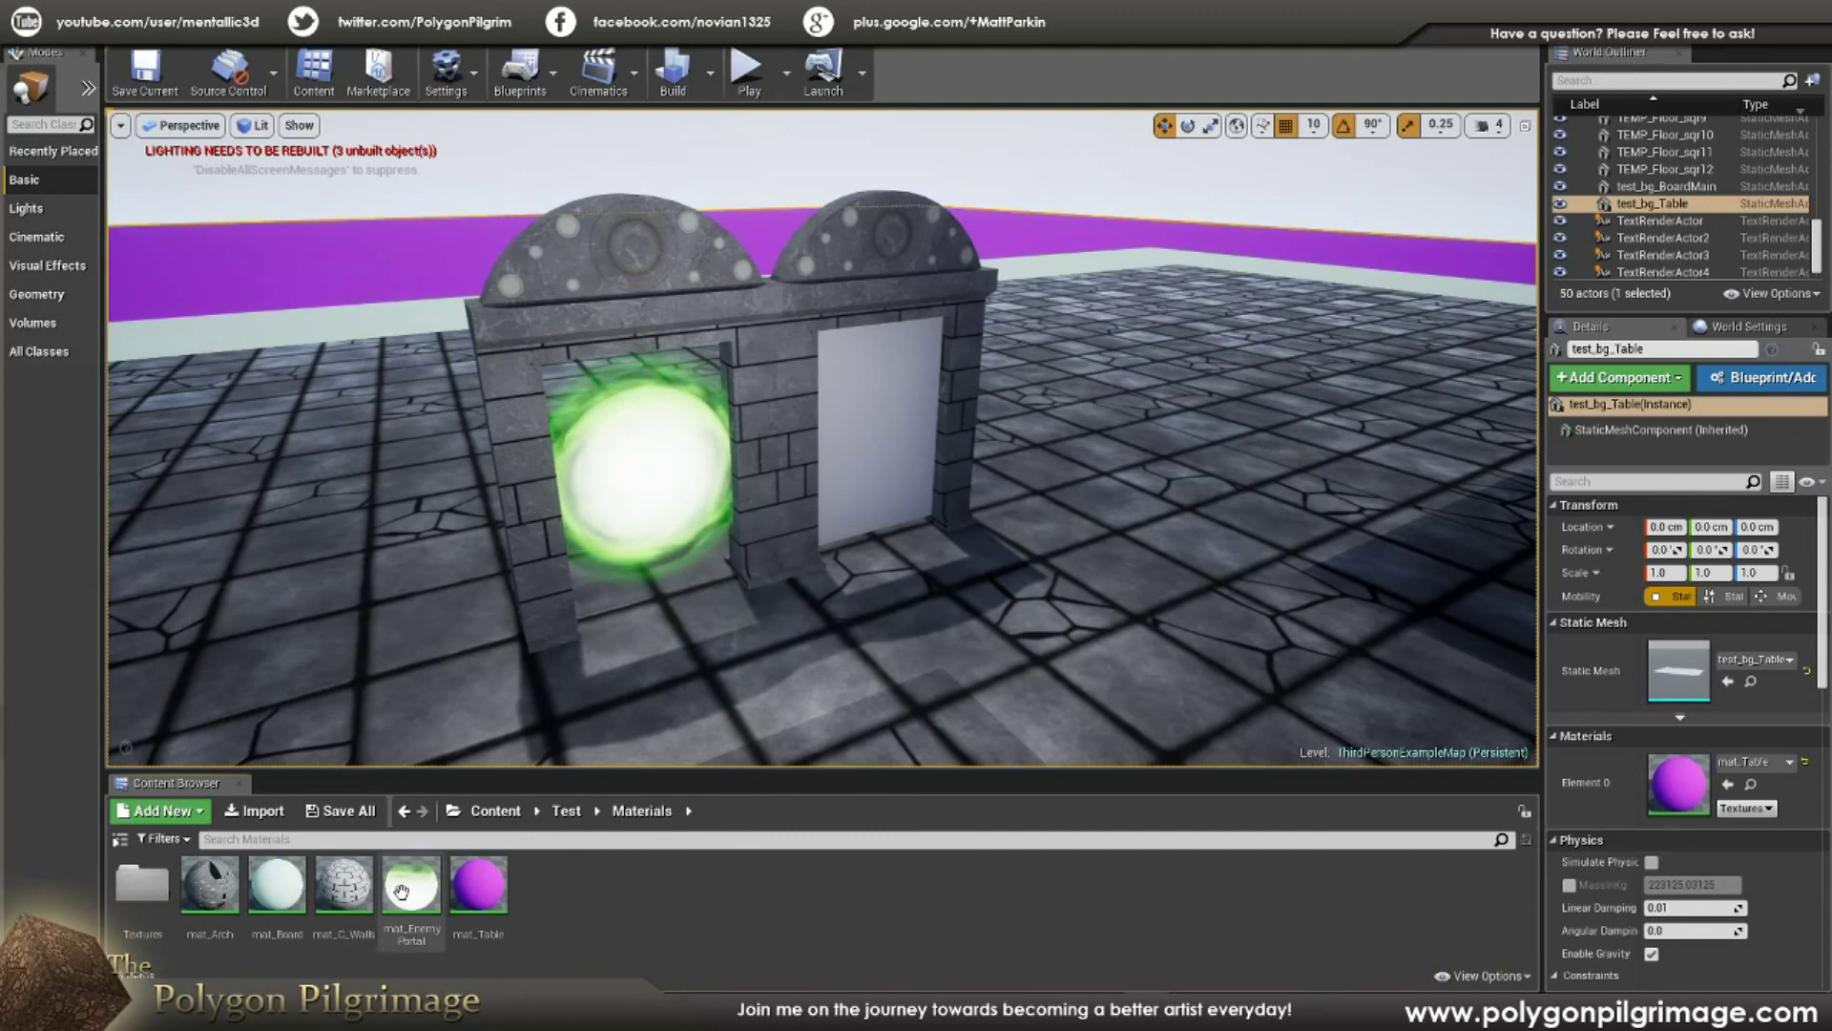
right_click(603, 879)
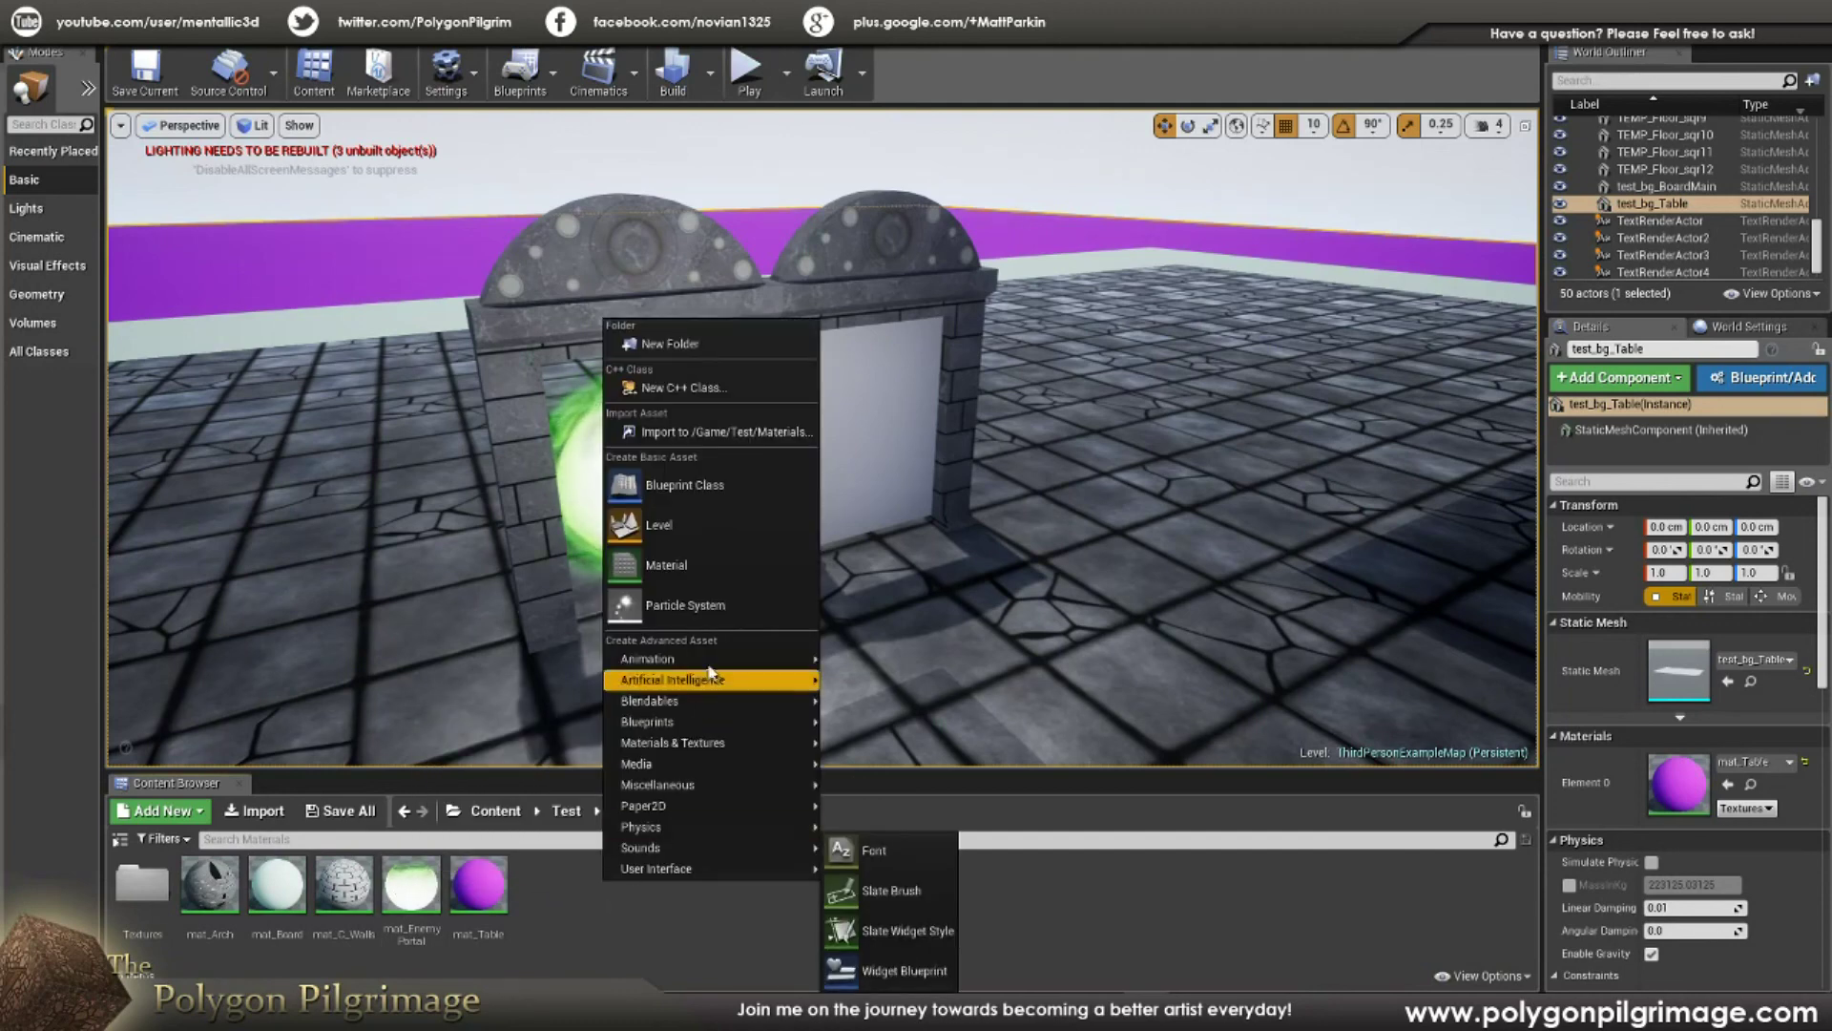
click(685, 569)
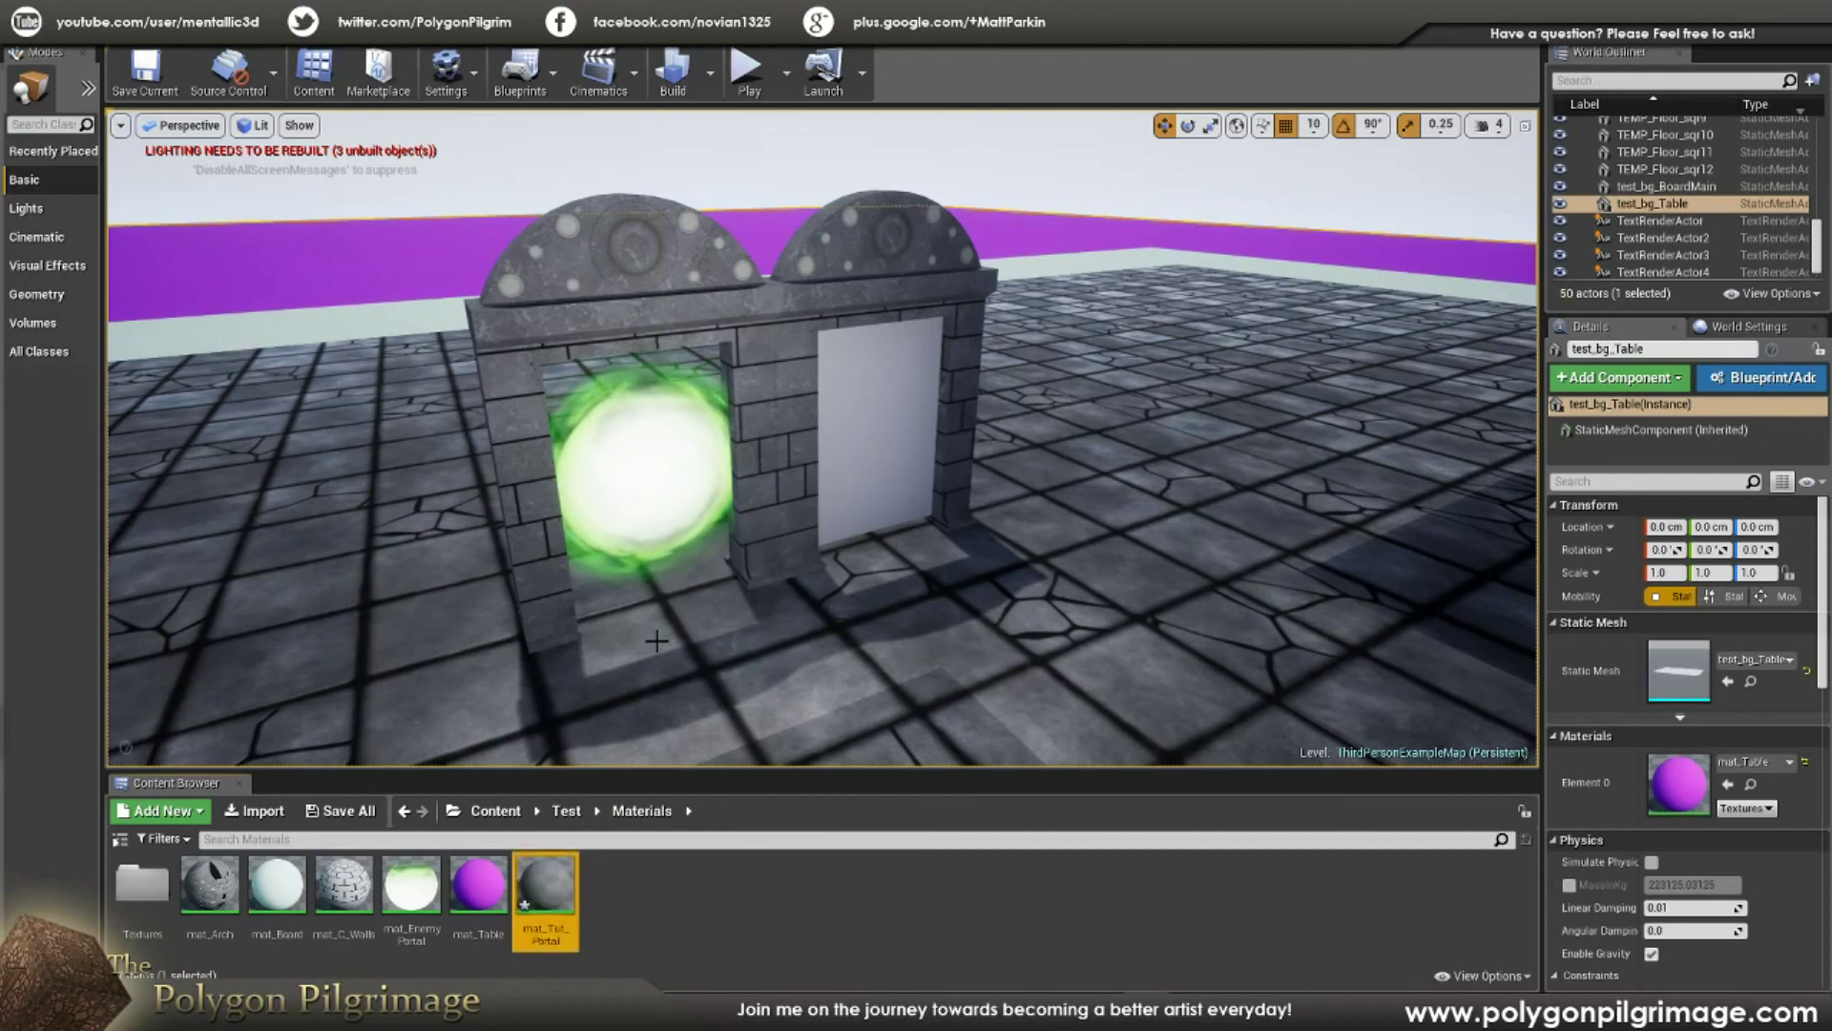
drag(566, 864, 628, 874)
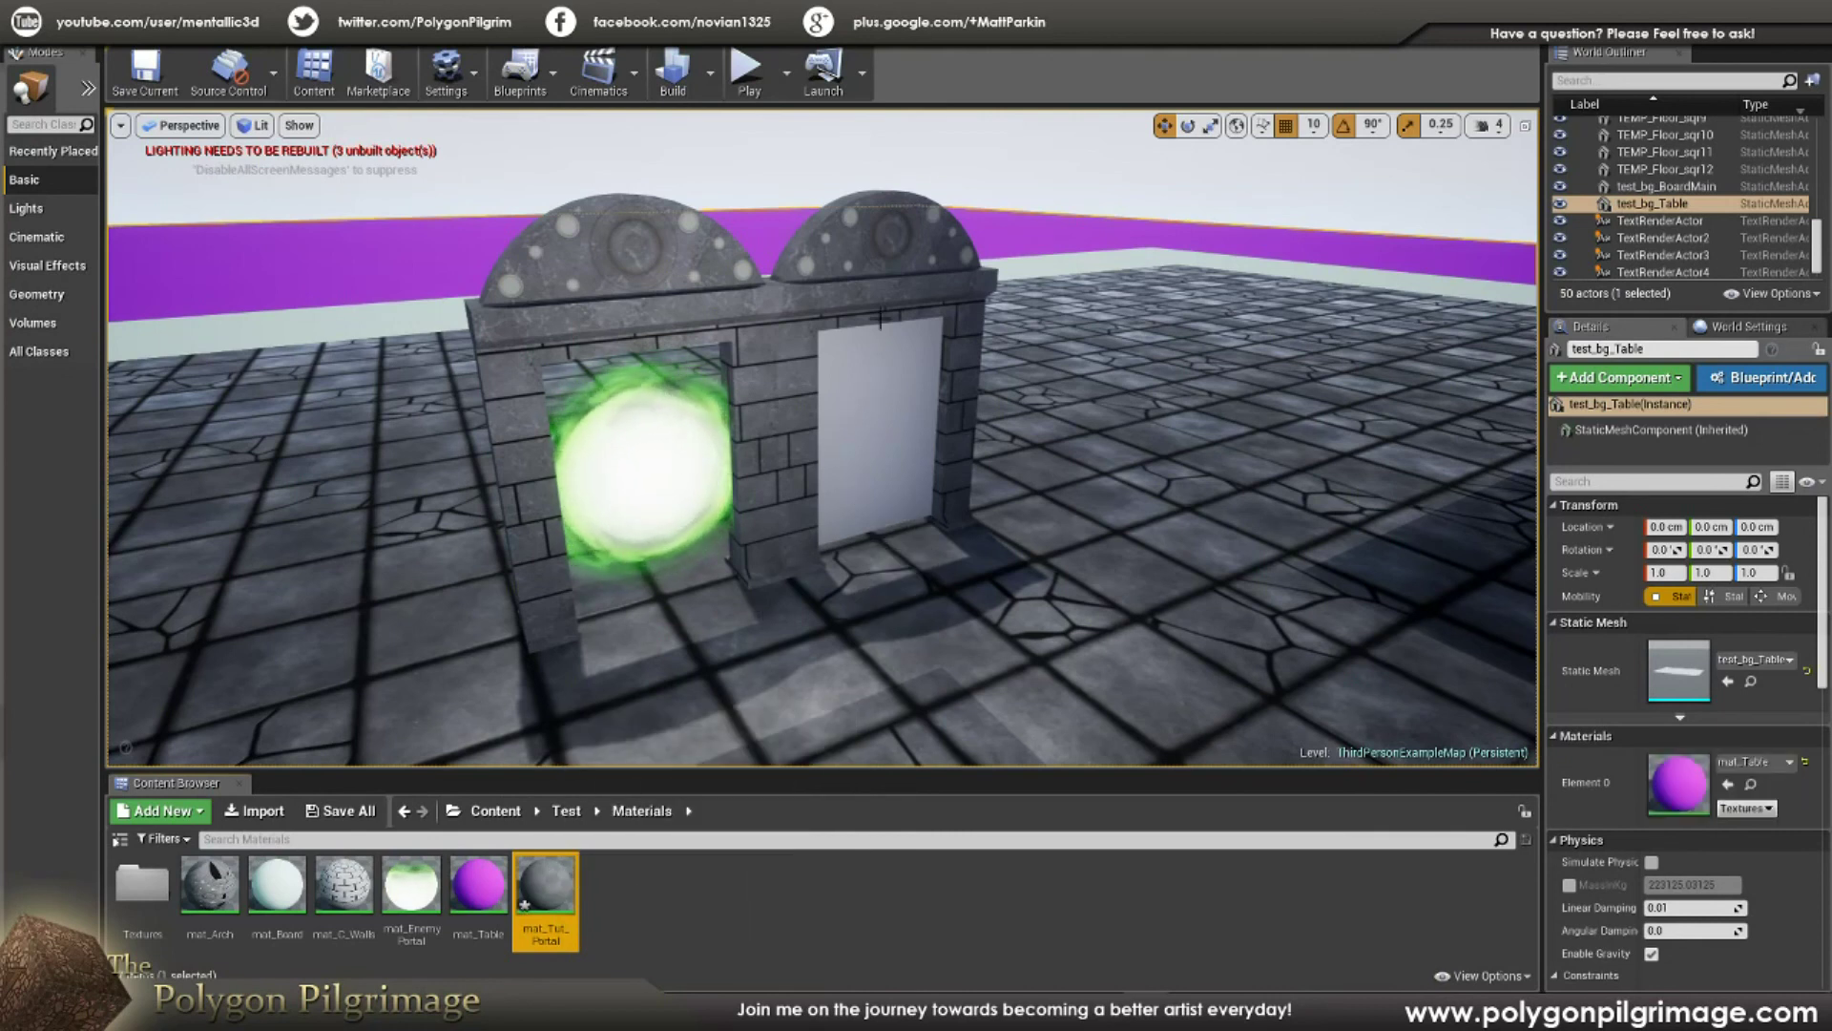
Step: Open mat_Tut_Portal for editing and set its Blend Mode to Translucent
double_click(560, 879)
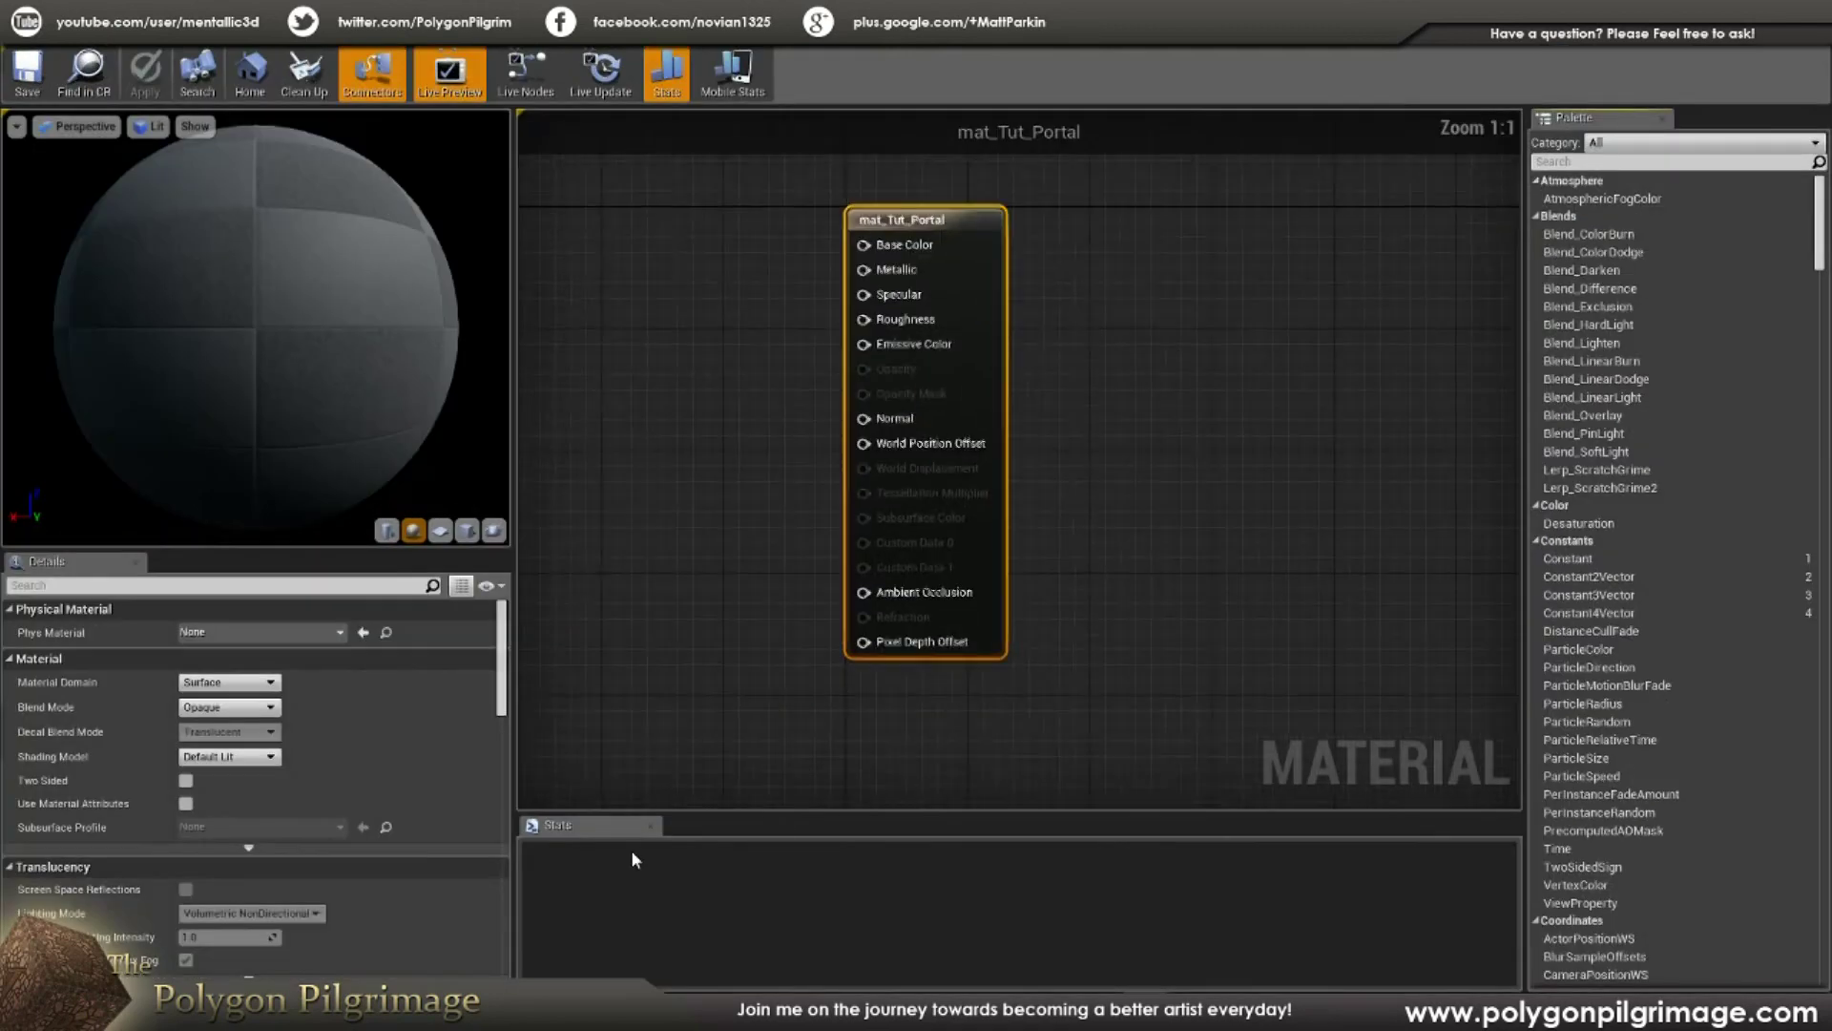
right_drag(844, 468, 1137, 465)
scroll(1097, 475, down, 3)
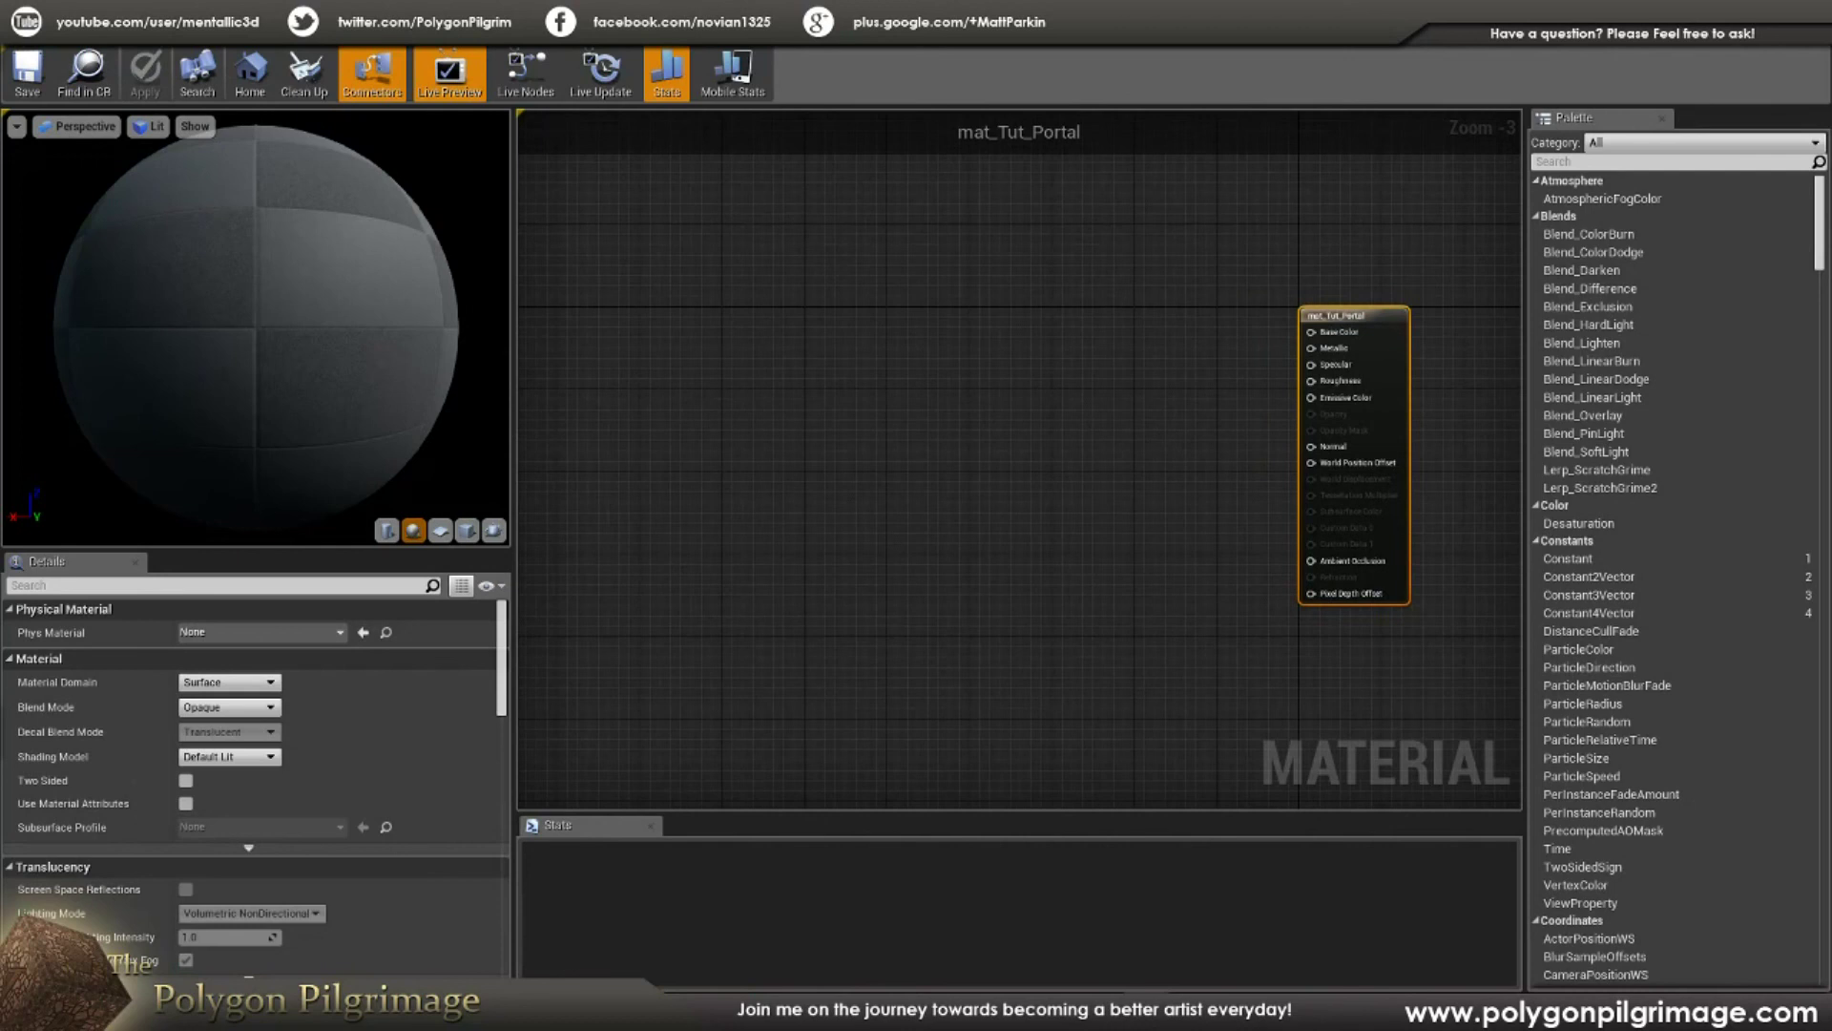
right_drag(1011, 489, 1119, 488)
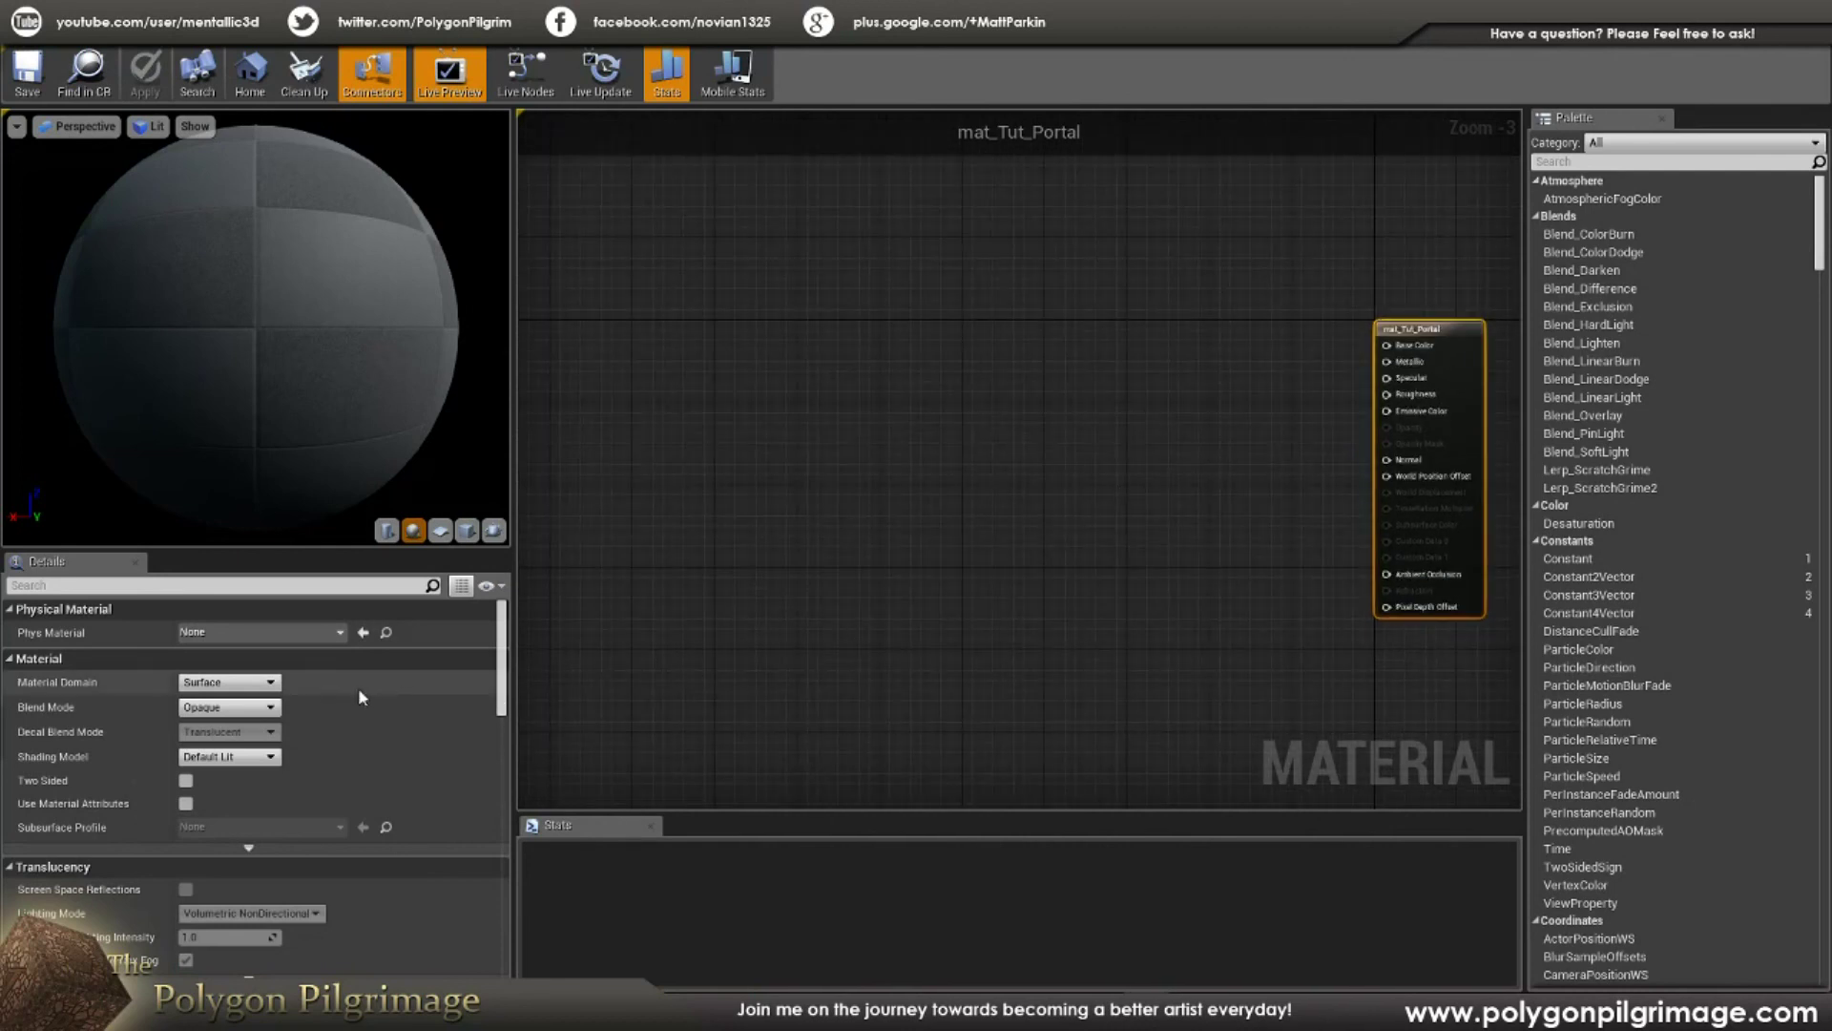
click(271, 709)
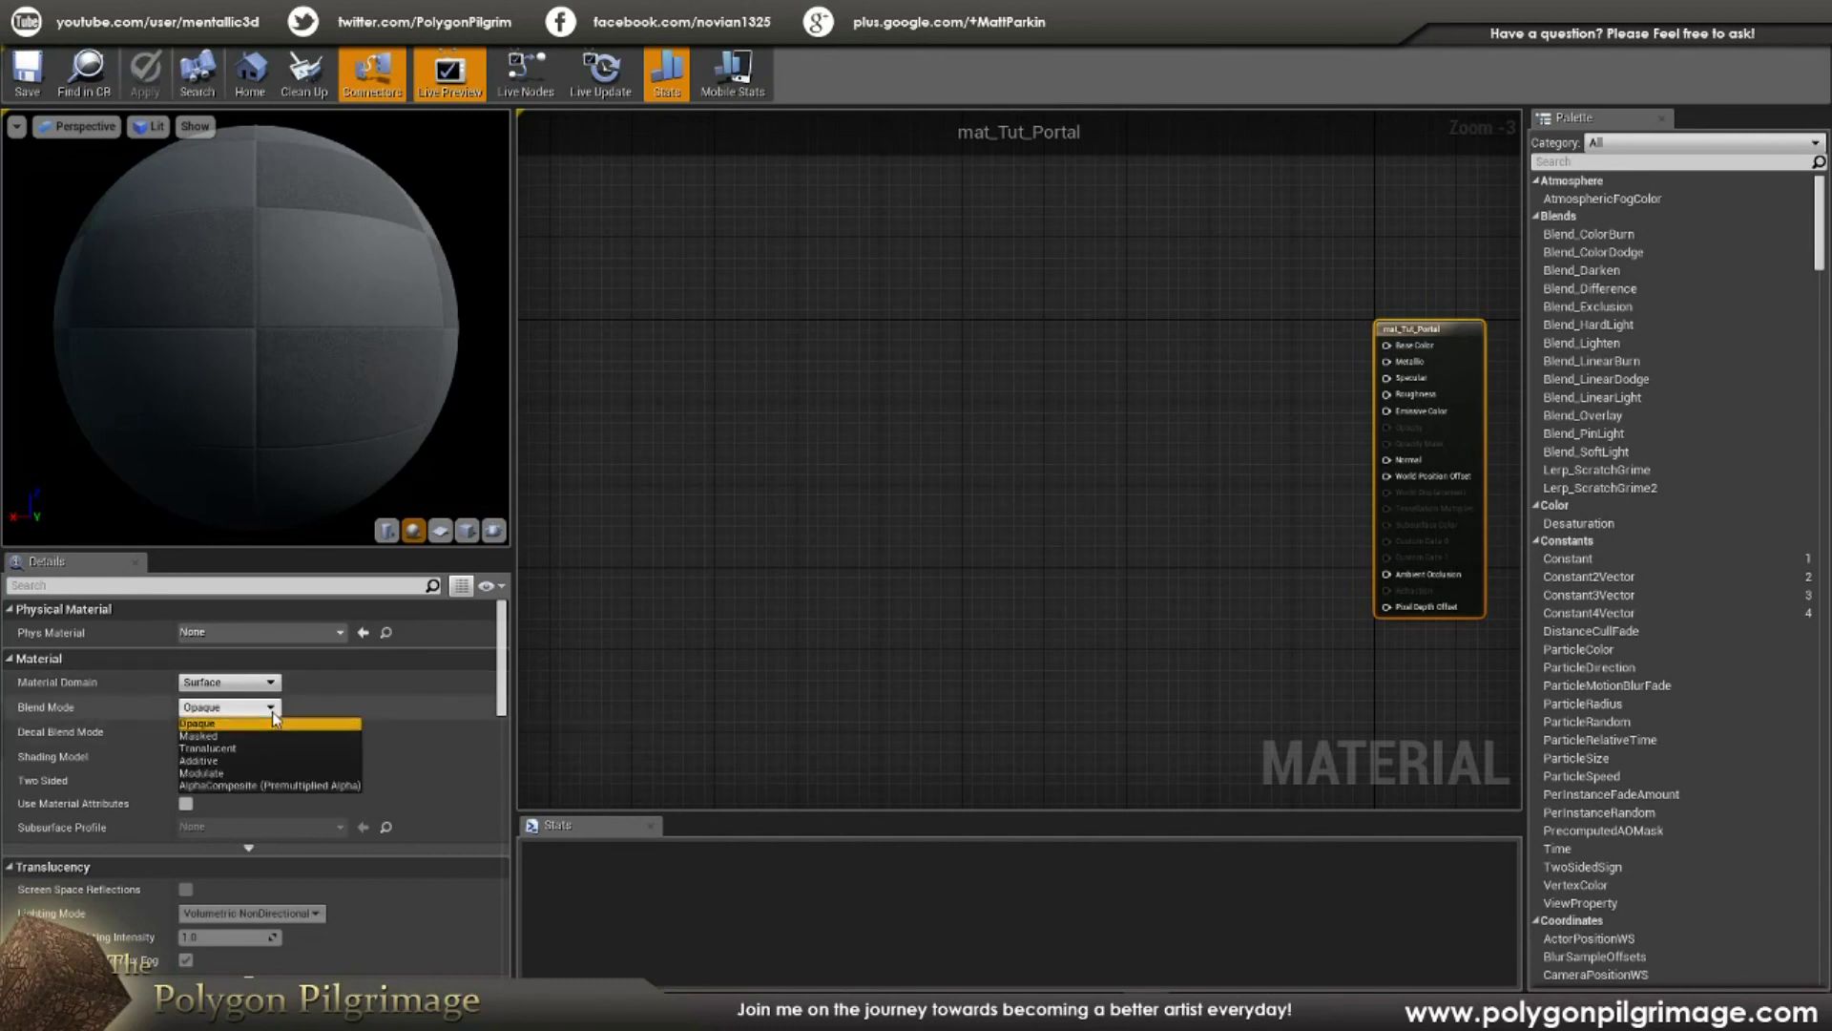
click(232, 749)
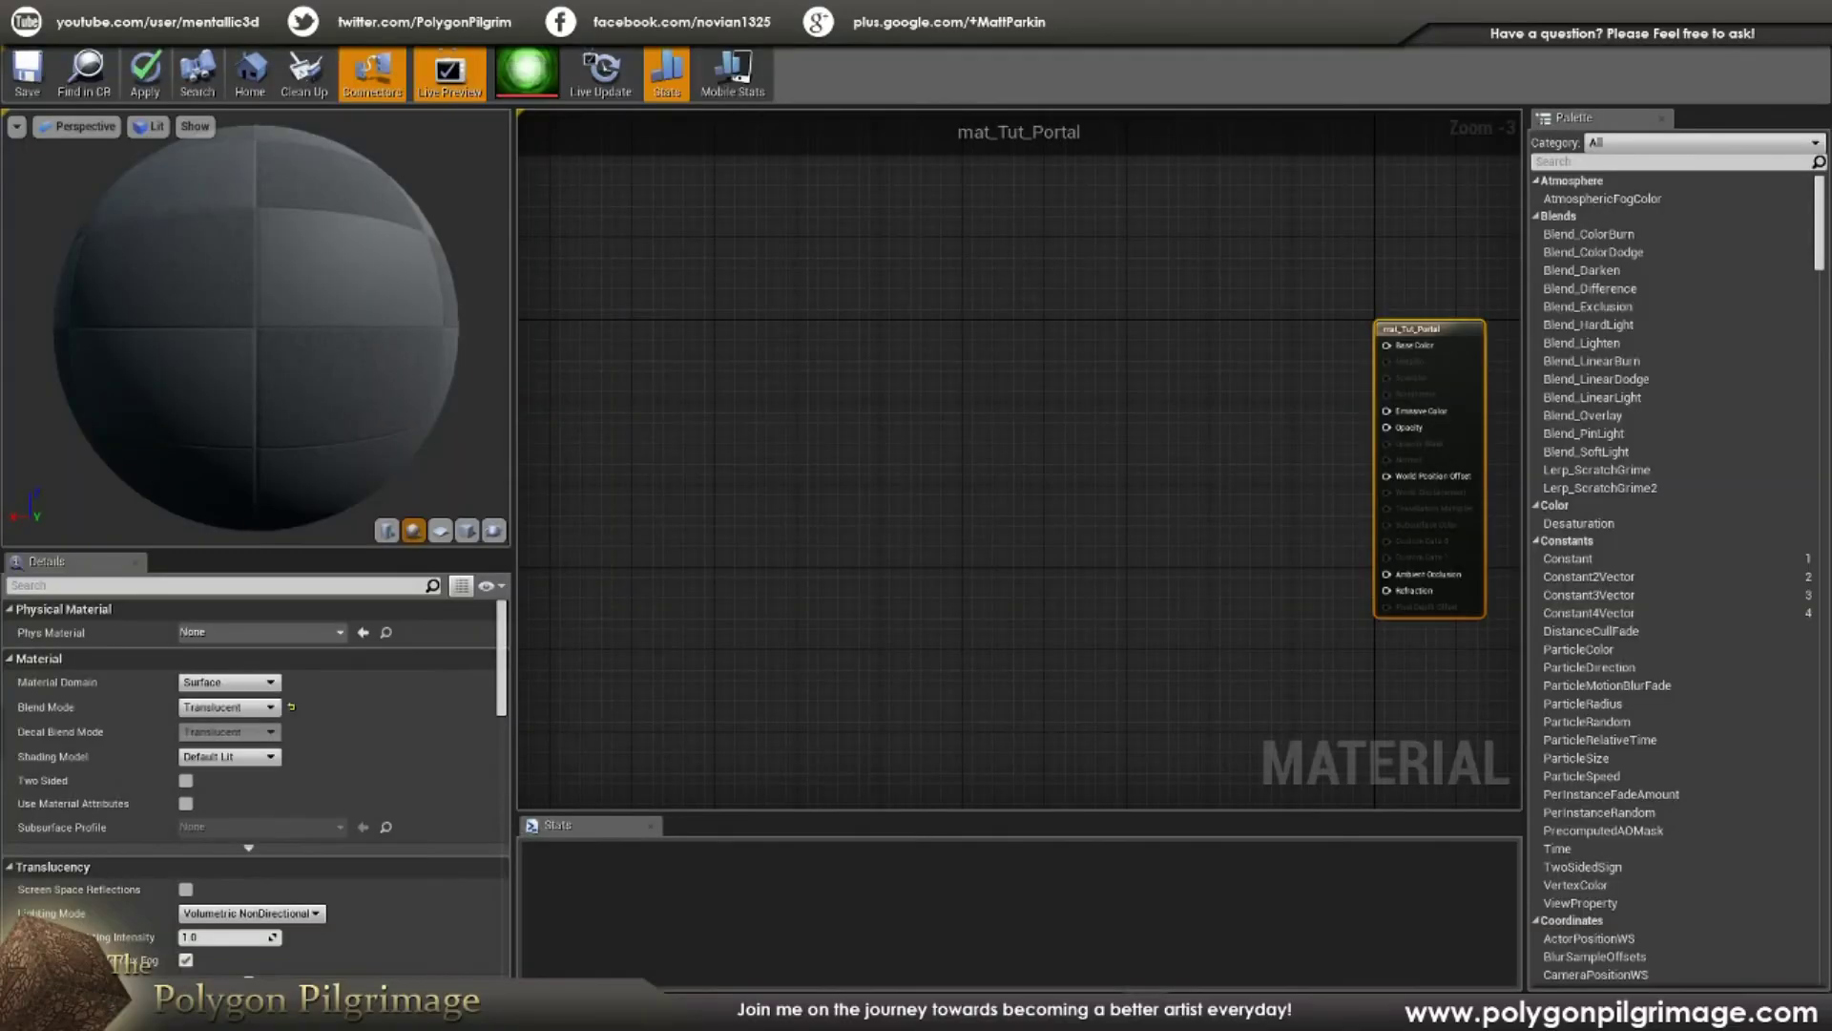
Step: Add a Texture Sample node using the EnemyPortalWIP texture, duplicate it, and space the two nodes widely apart in the graph
drag(682, 377, 763, 412)
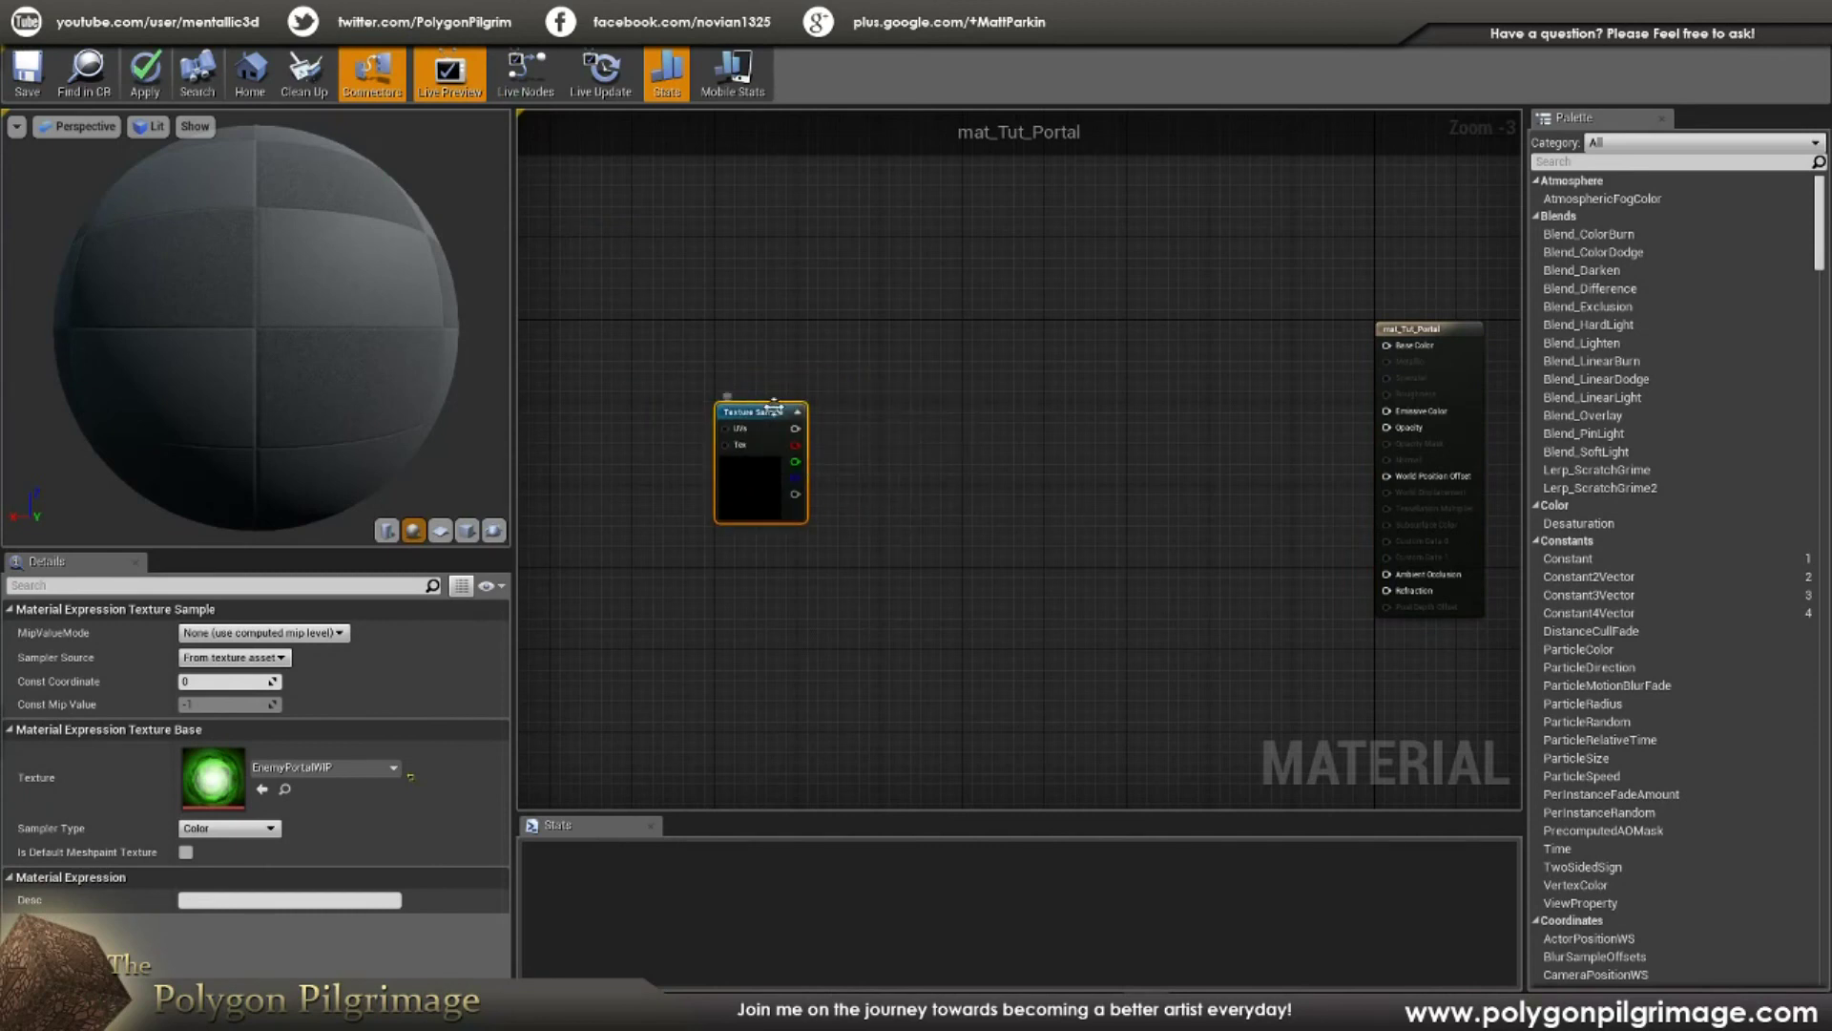
key(ctrl+w)
drag(838, 452, 1086, 414)
click(935, 458)
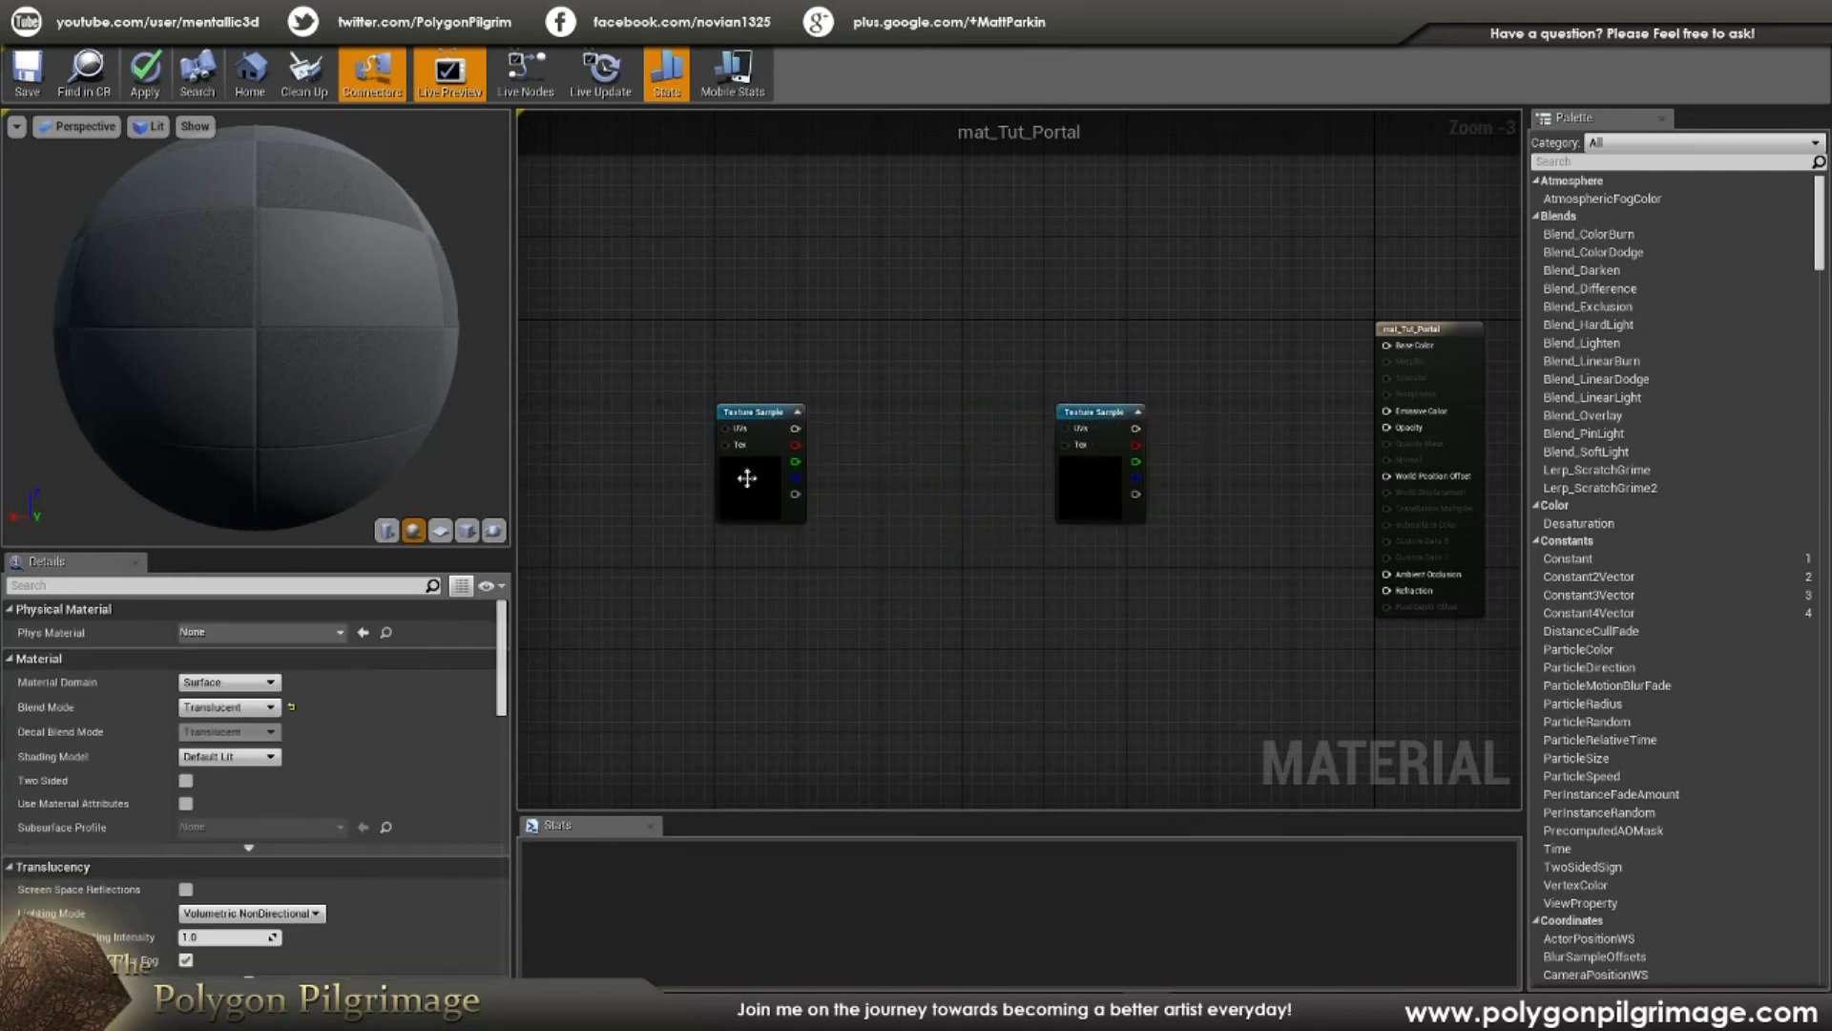
right_drag(732, 344, 831, 316)
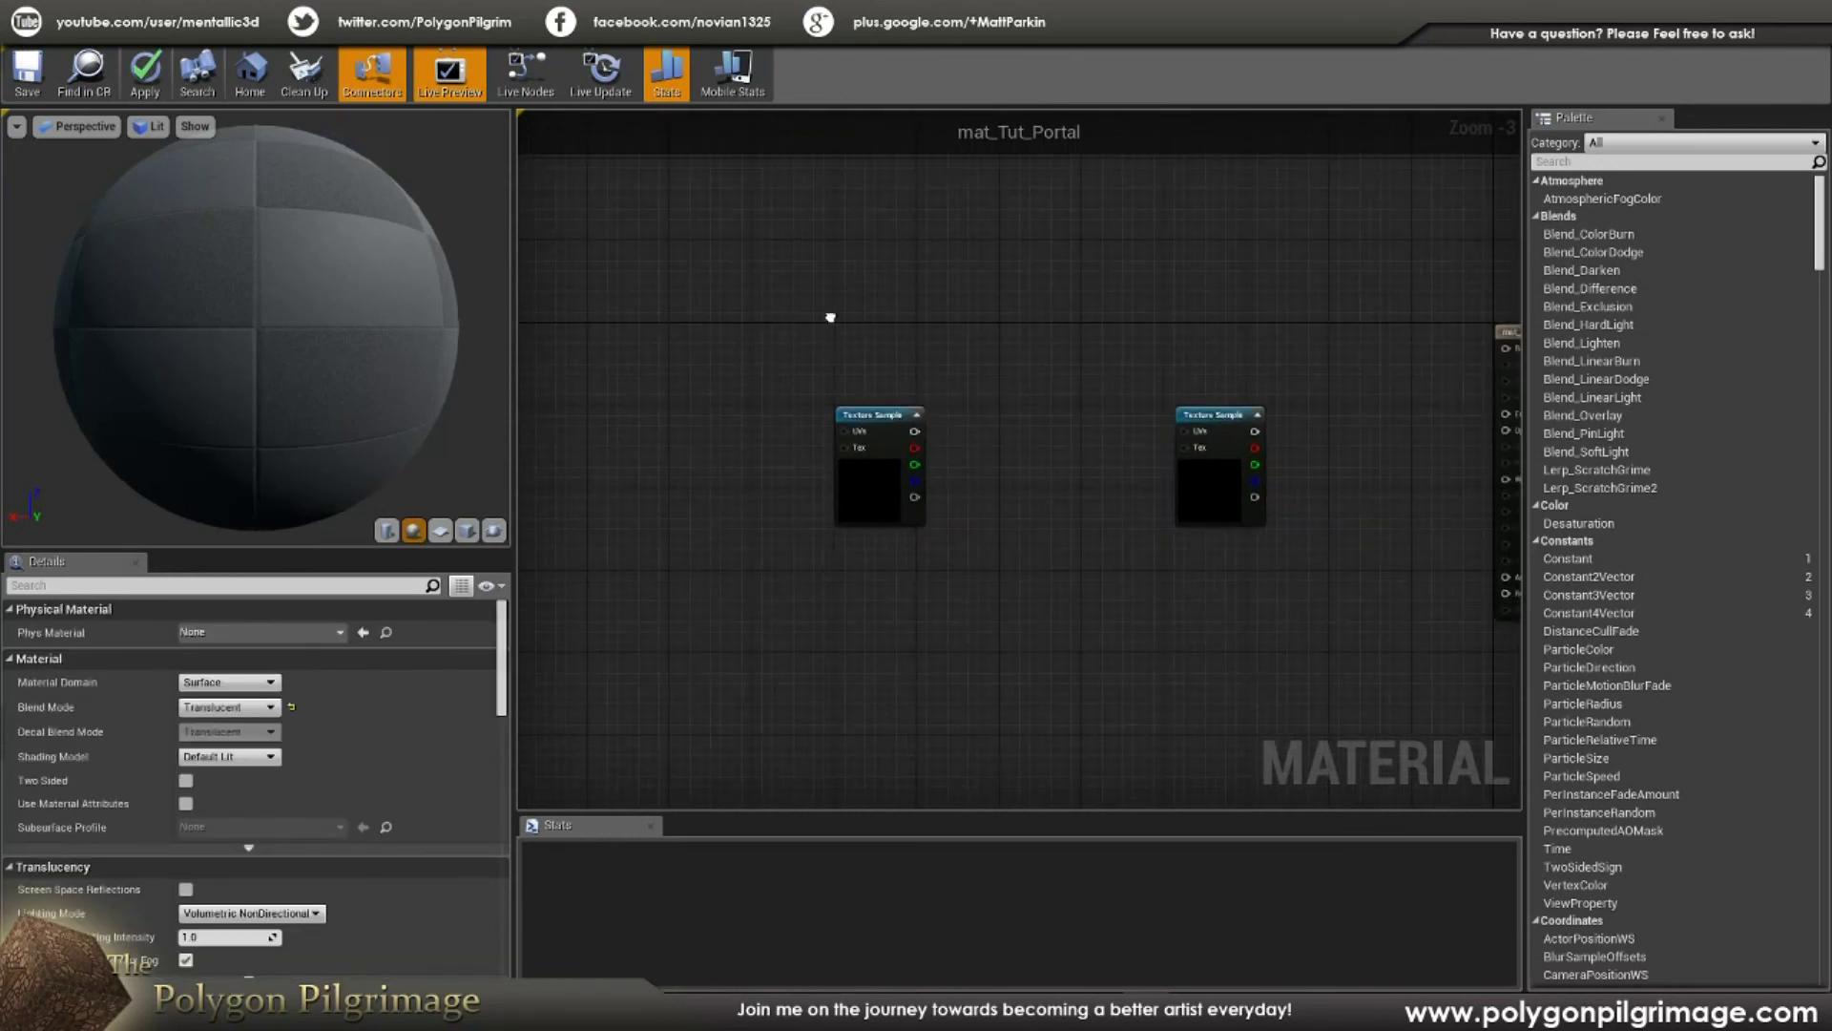
right_drag(955, 373, 1053, 358)
drag(944, 409, 701, 410)
Step: Add a TextureCoordinate node and connect it to the UVs input of the first Texture Sample, placing it directly beside that node
right_drag(653, 372, 821, 376)
scroll(747, 427, up, 1)
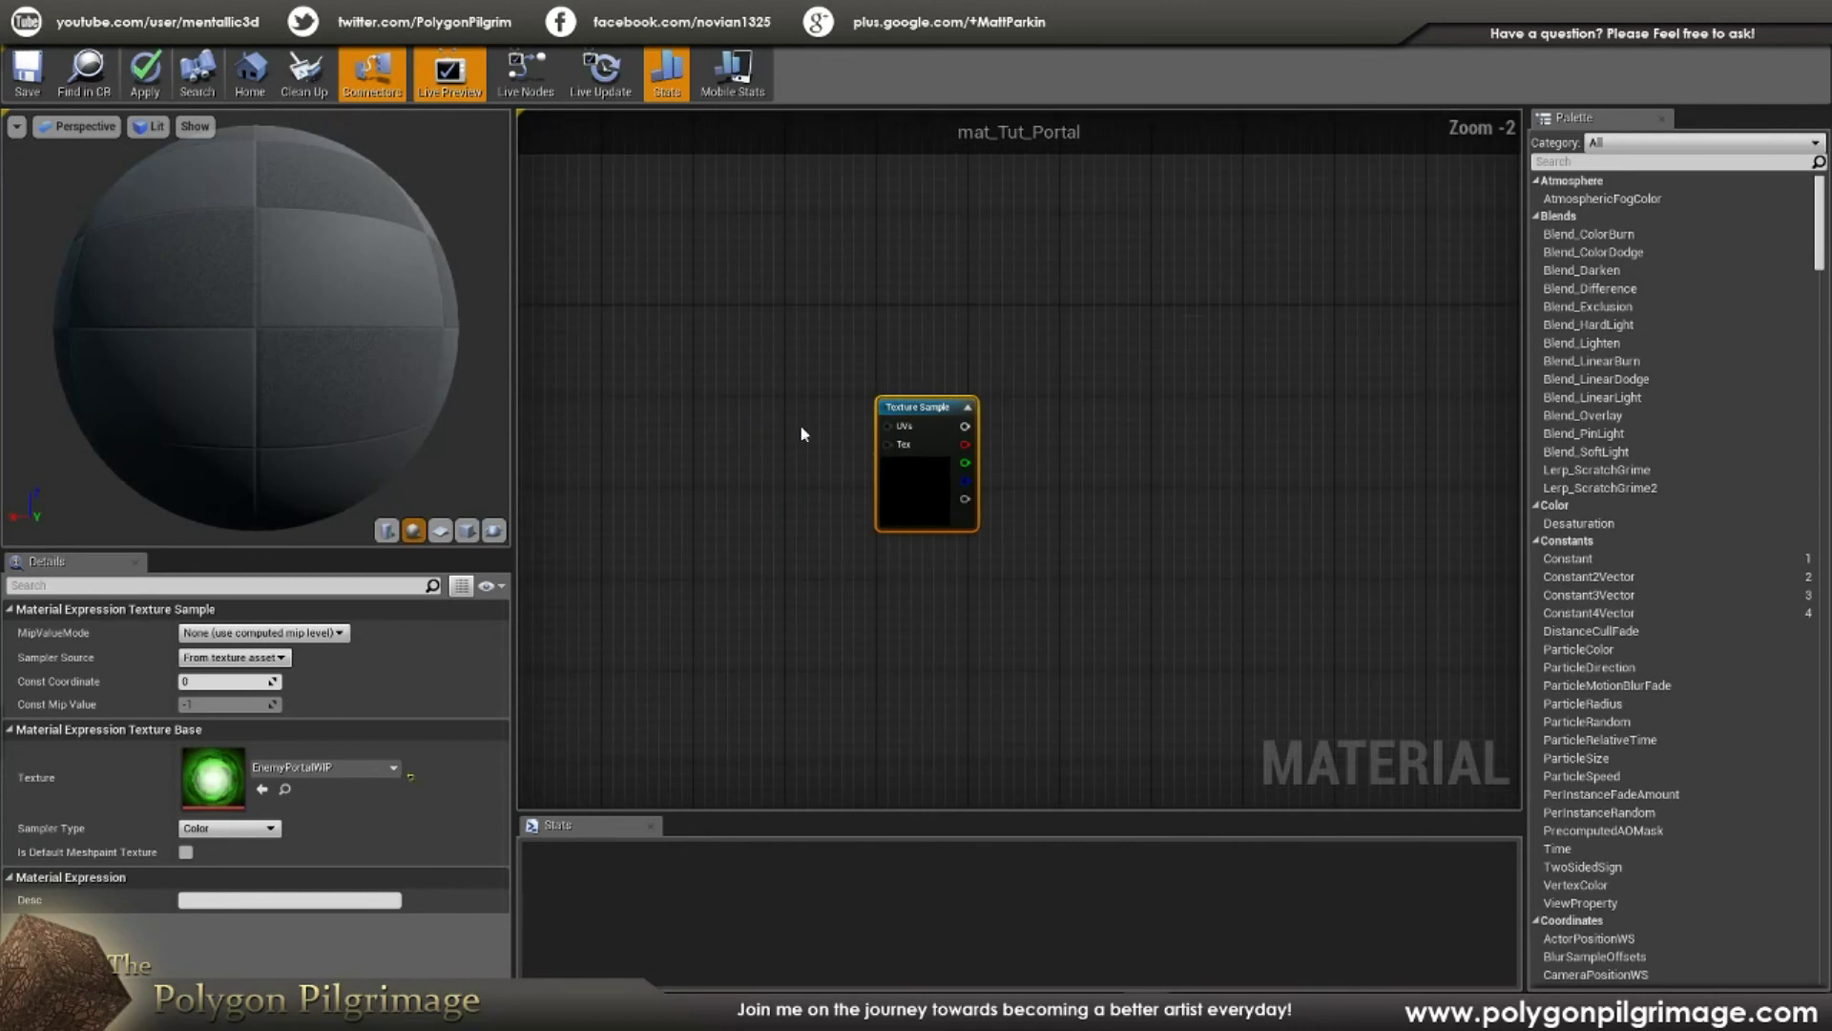
right_click(703, 422)
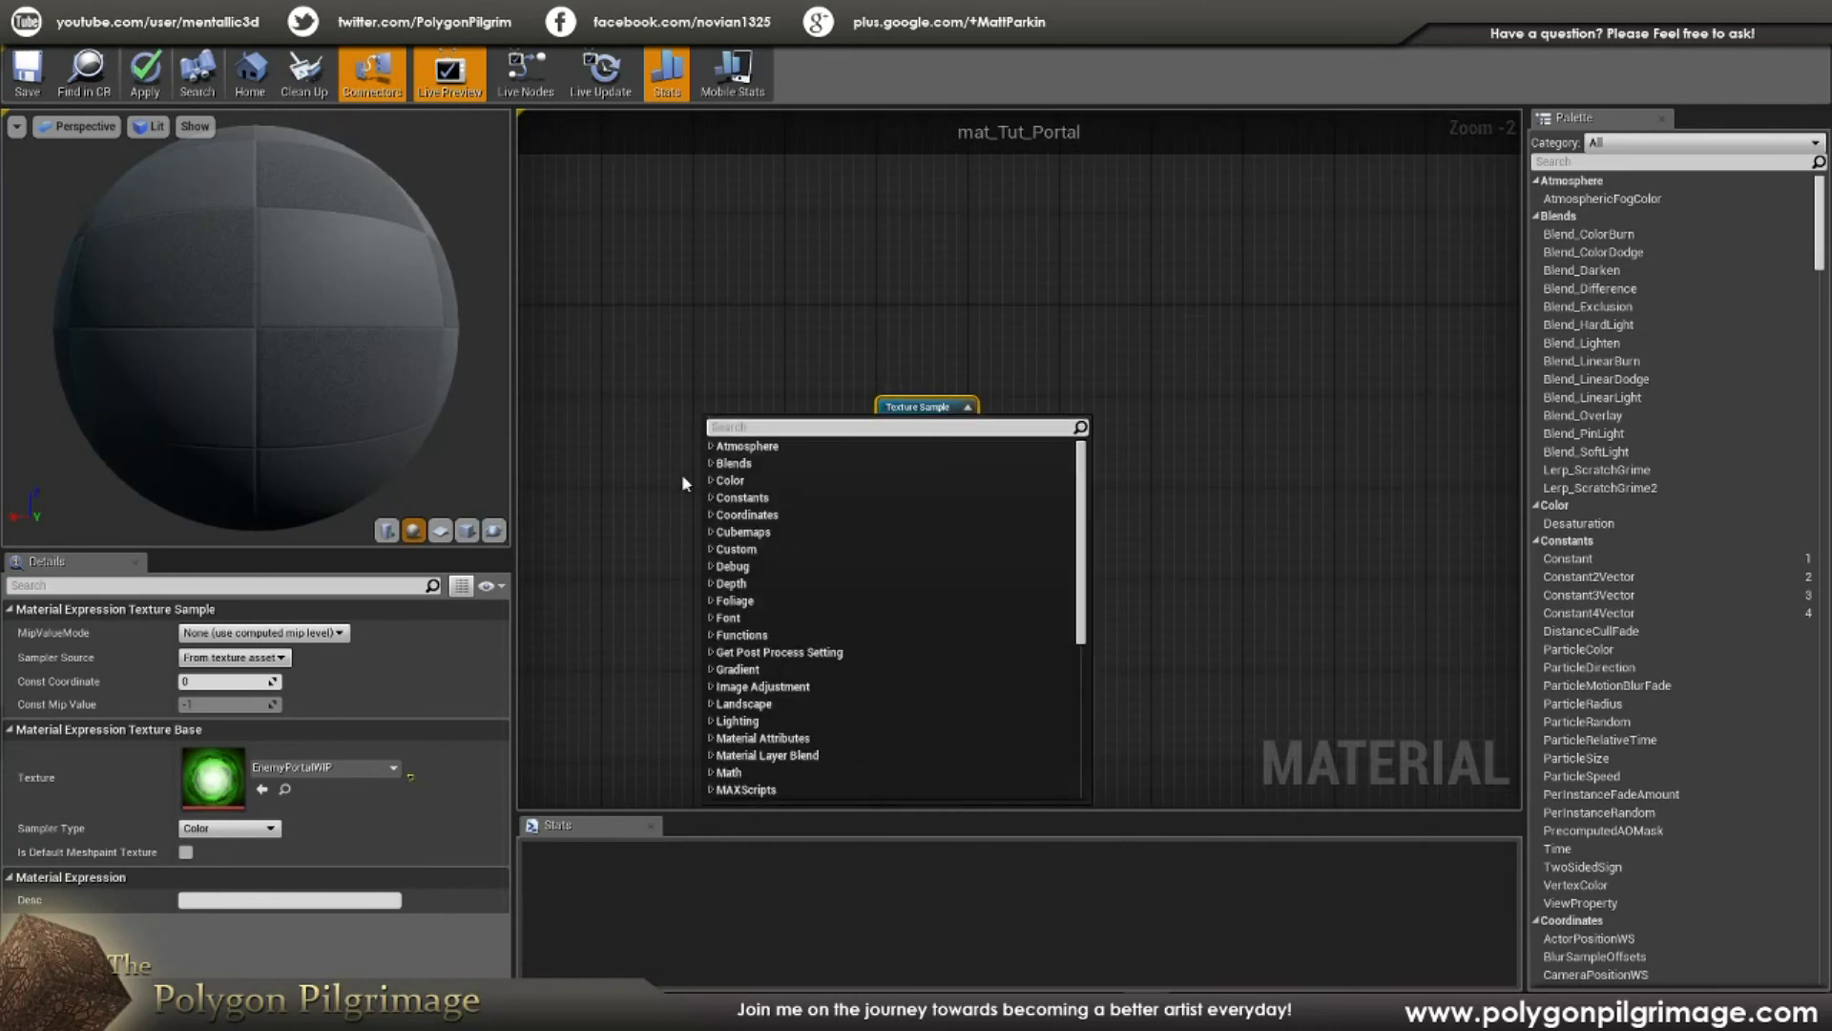
text(textu)
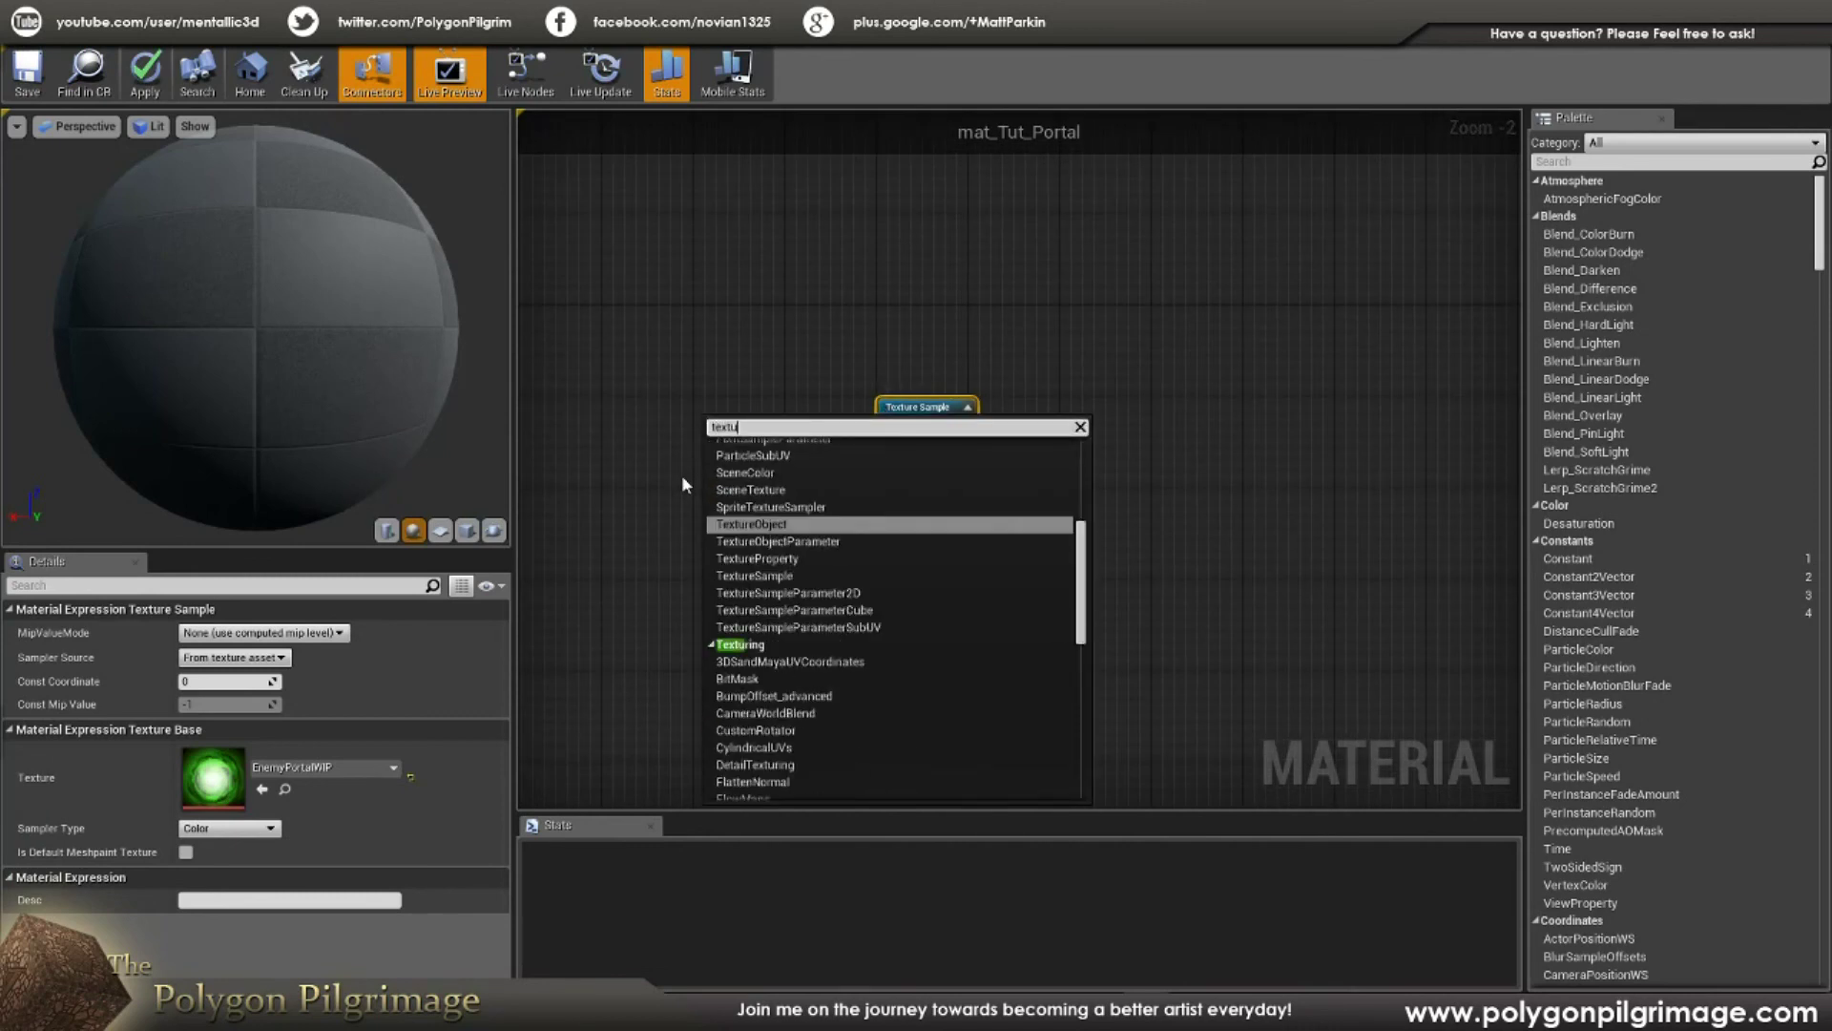
text(recoo)
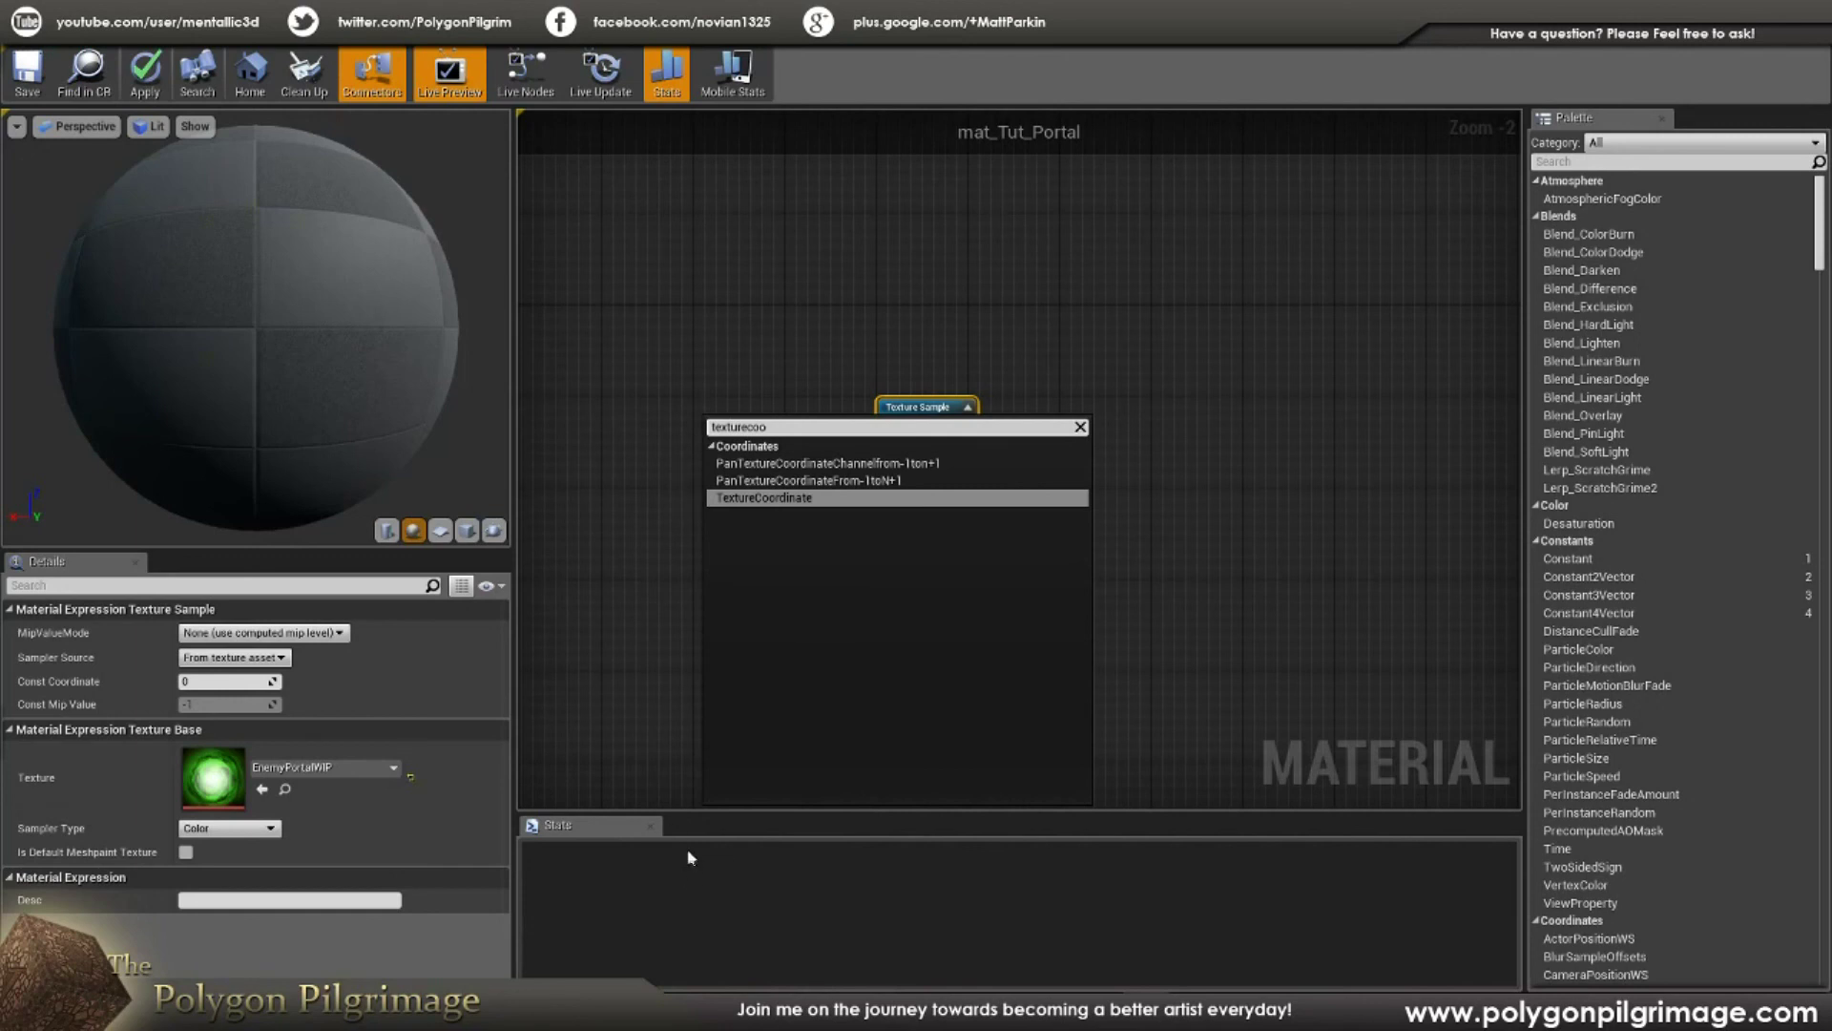
click(815, 496)
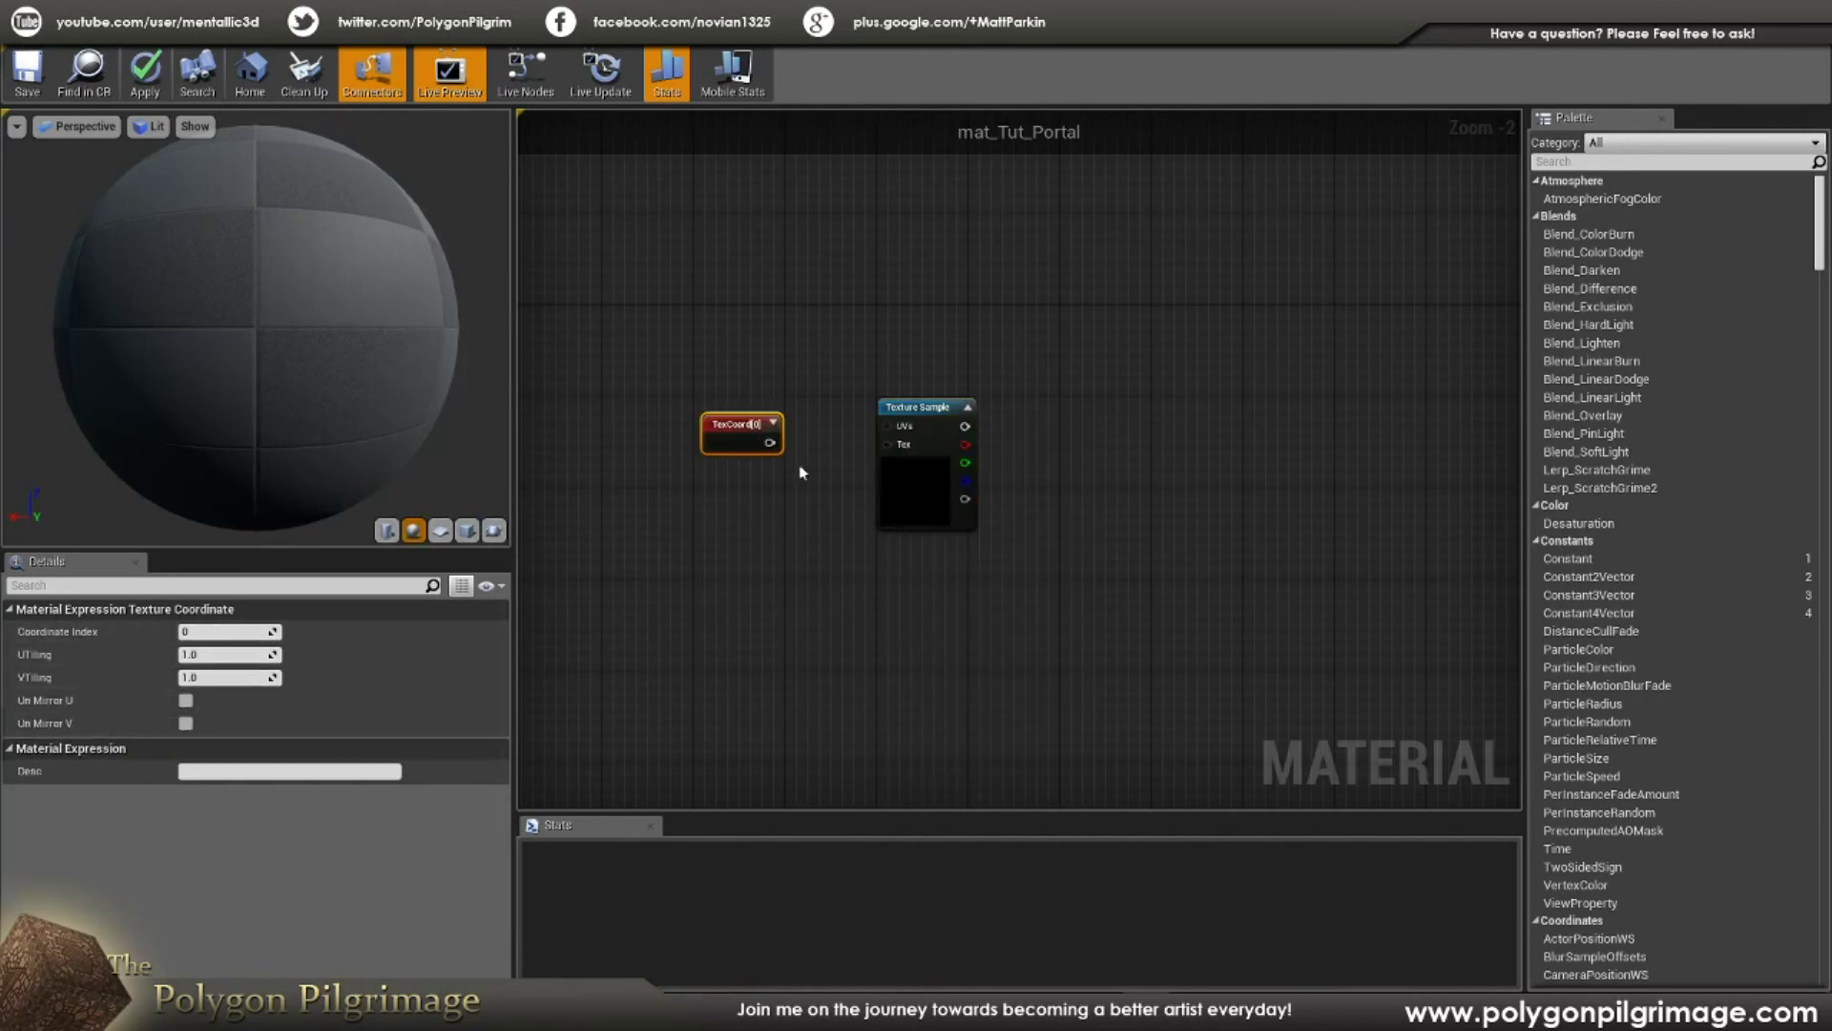
drag(769, 442, 866, 440)
drag(755, 423, 838, 408)
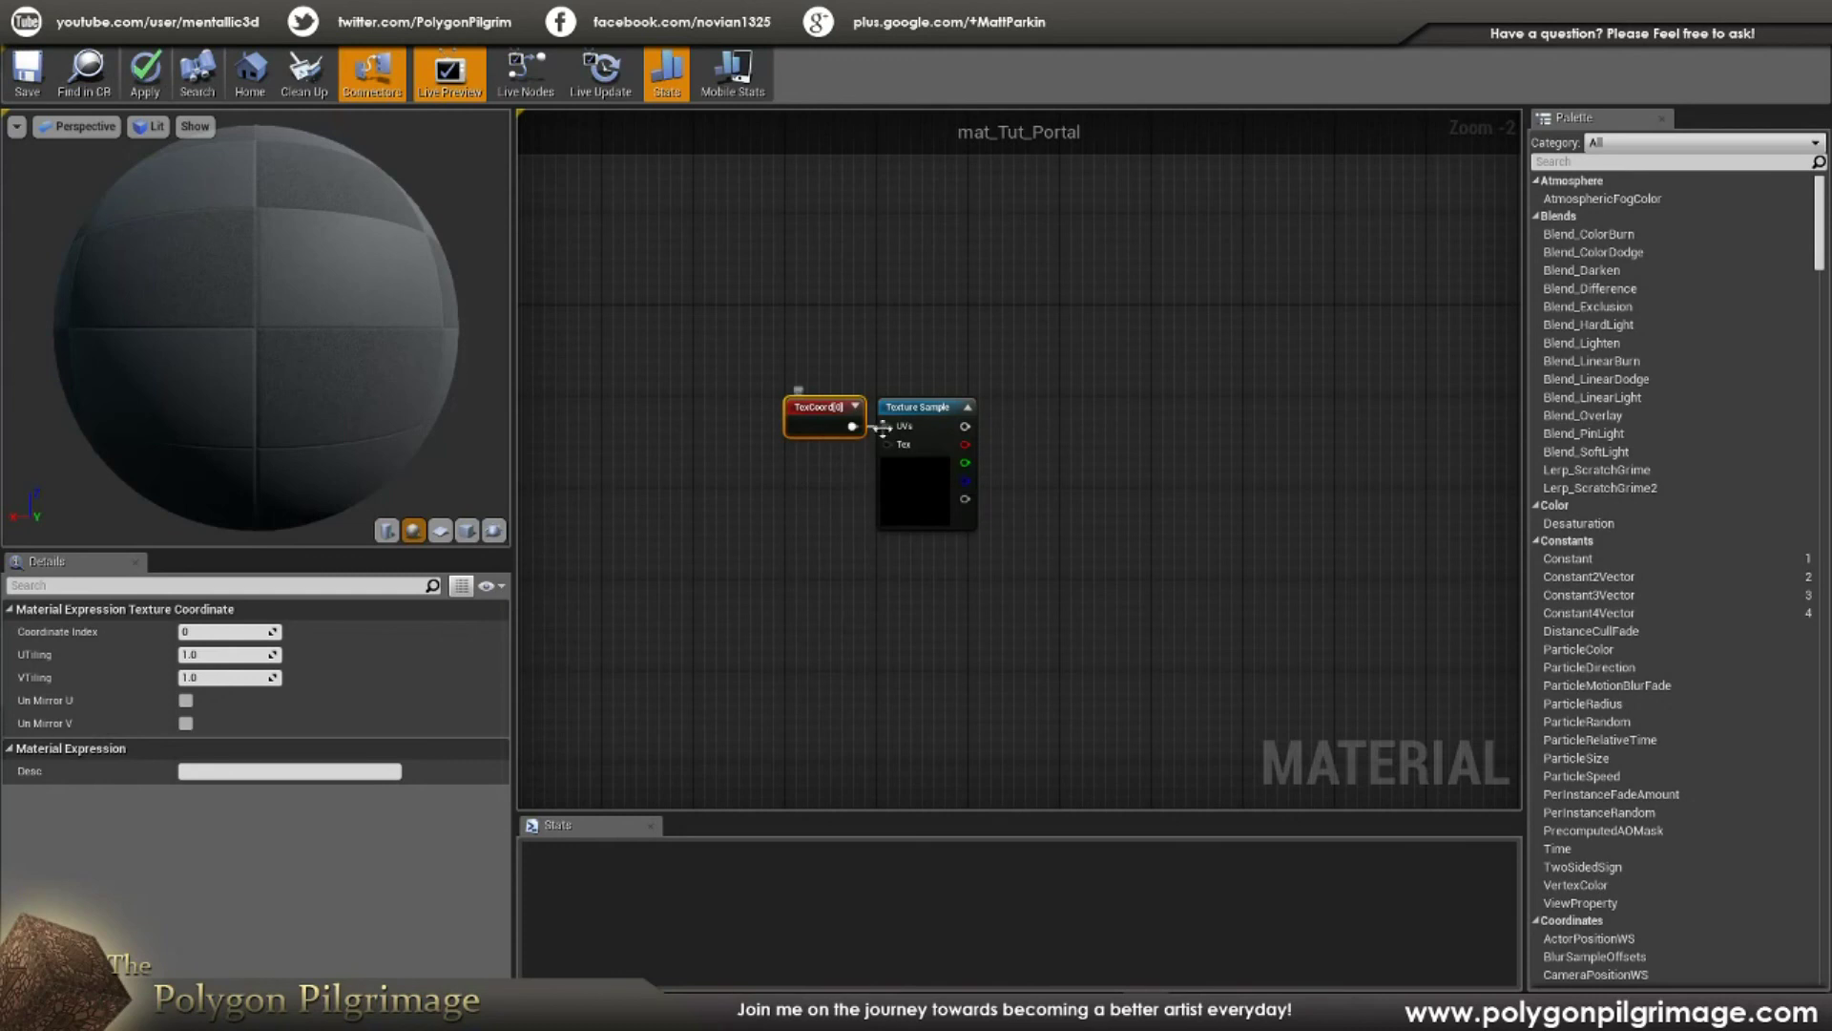
Step: Add a BumpOffset node between the two Texture Samples, aligned beside the first one
right_drag(1097, 505, 948, 499)
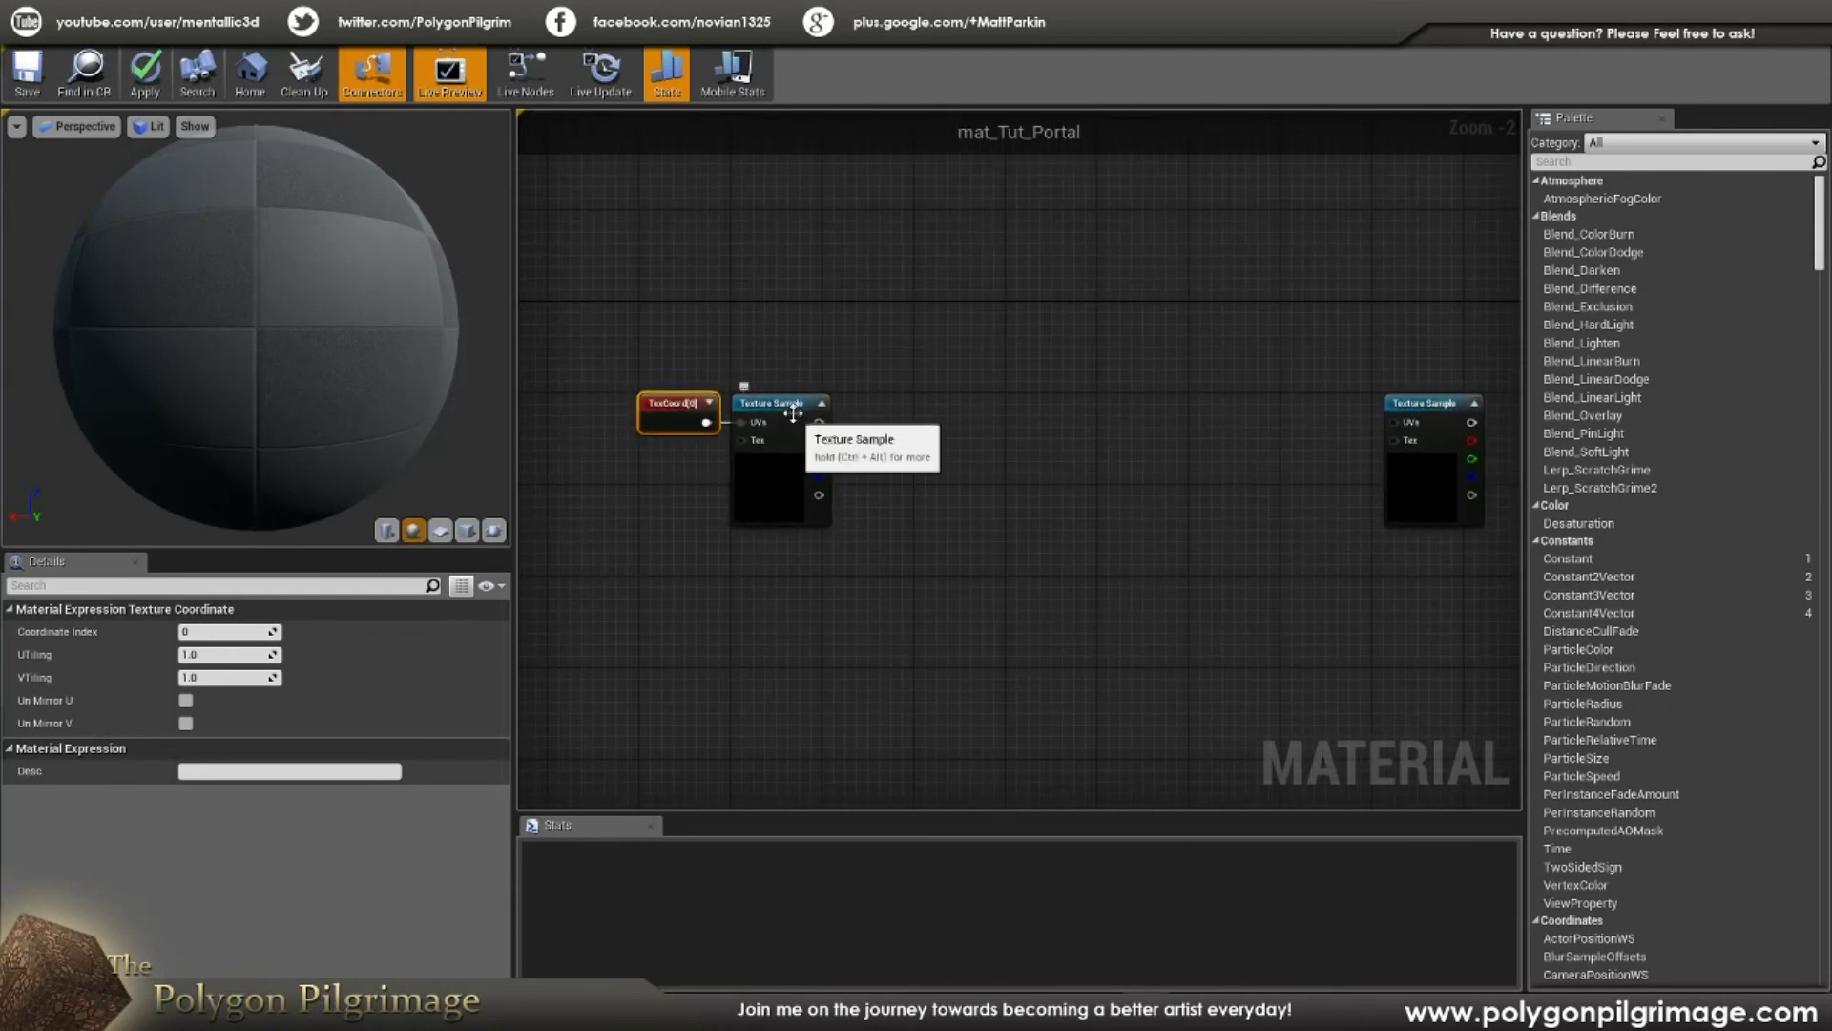
click(763, 453)
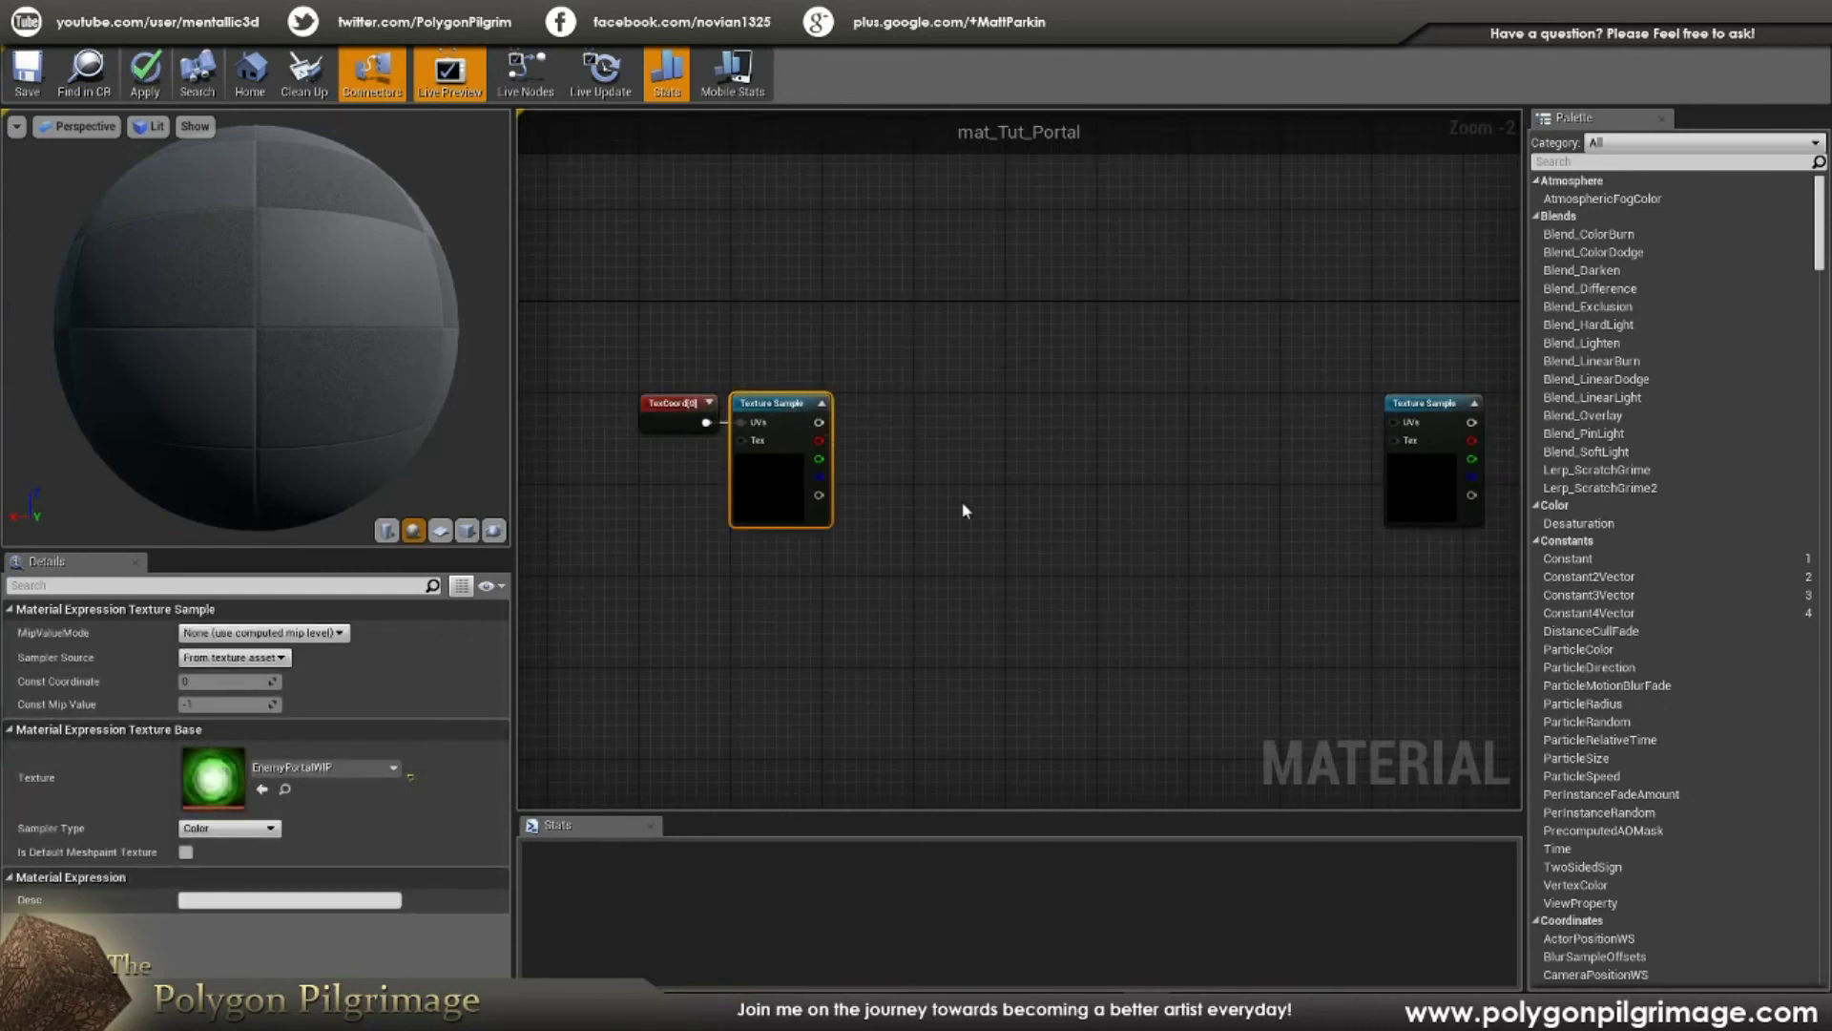
right_drag(966, 507, 875, 525)
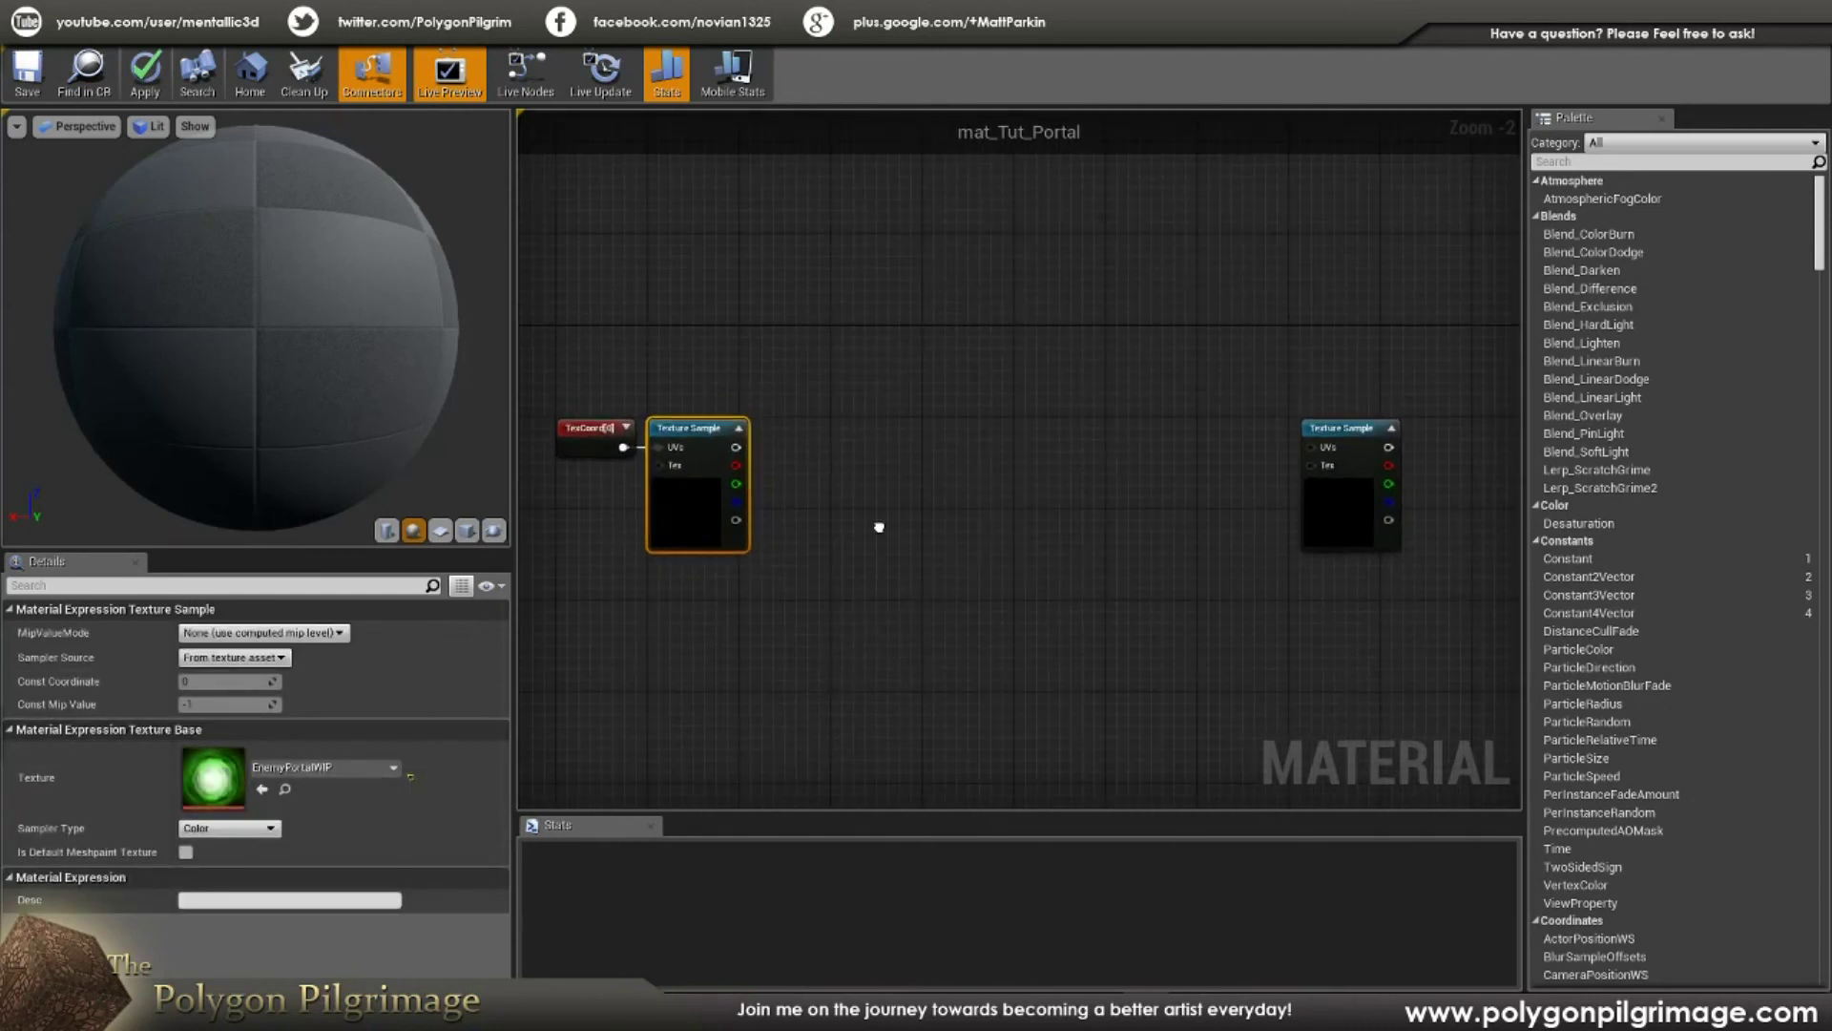
right_click(818, 487)
text(Bump)
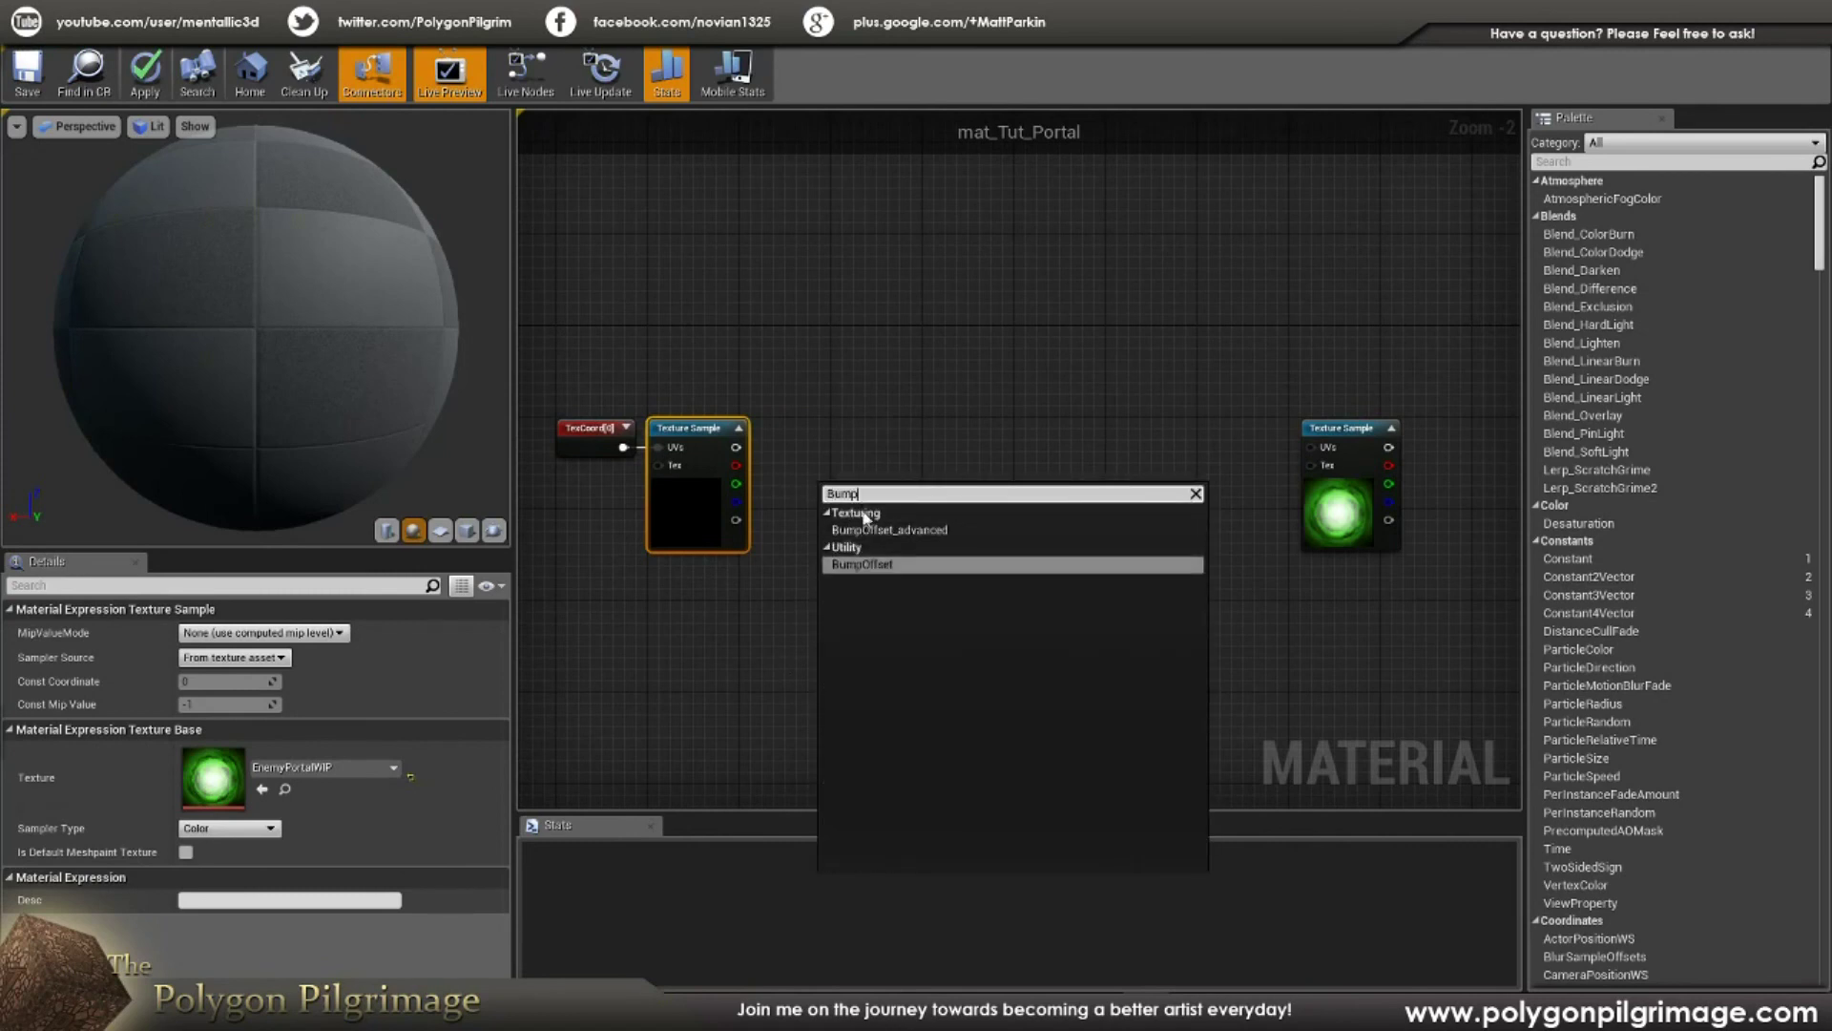
click(862, 564)
drag(883, 493, 849, 430)
scroll(806, 501, up, 1)
scroll(799, 501, up, 1)
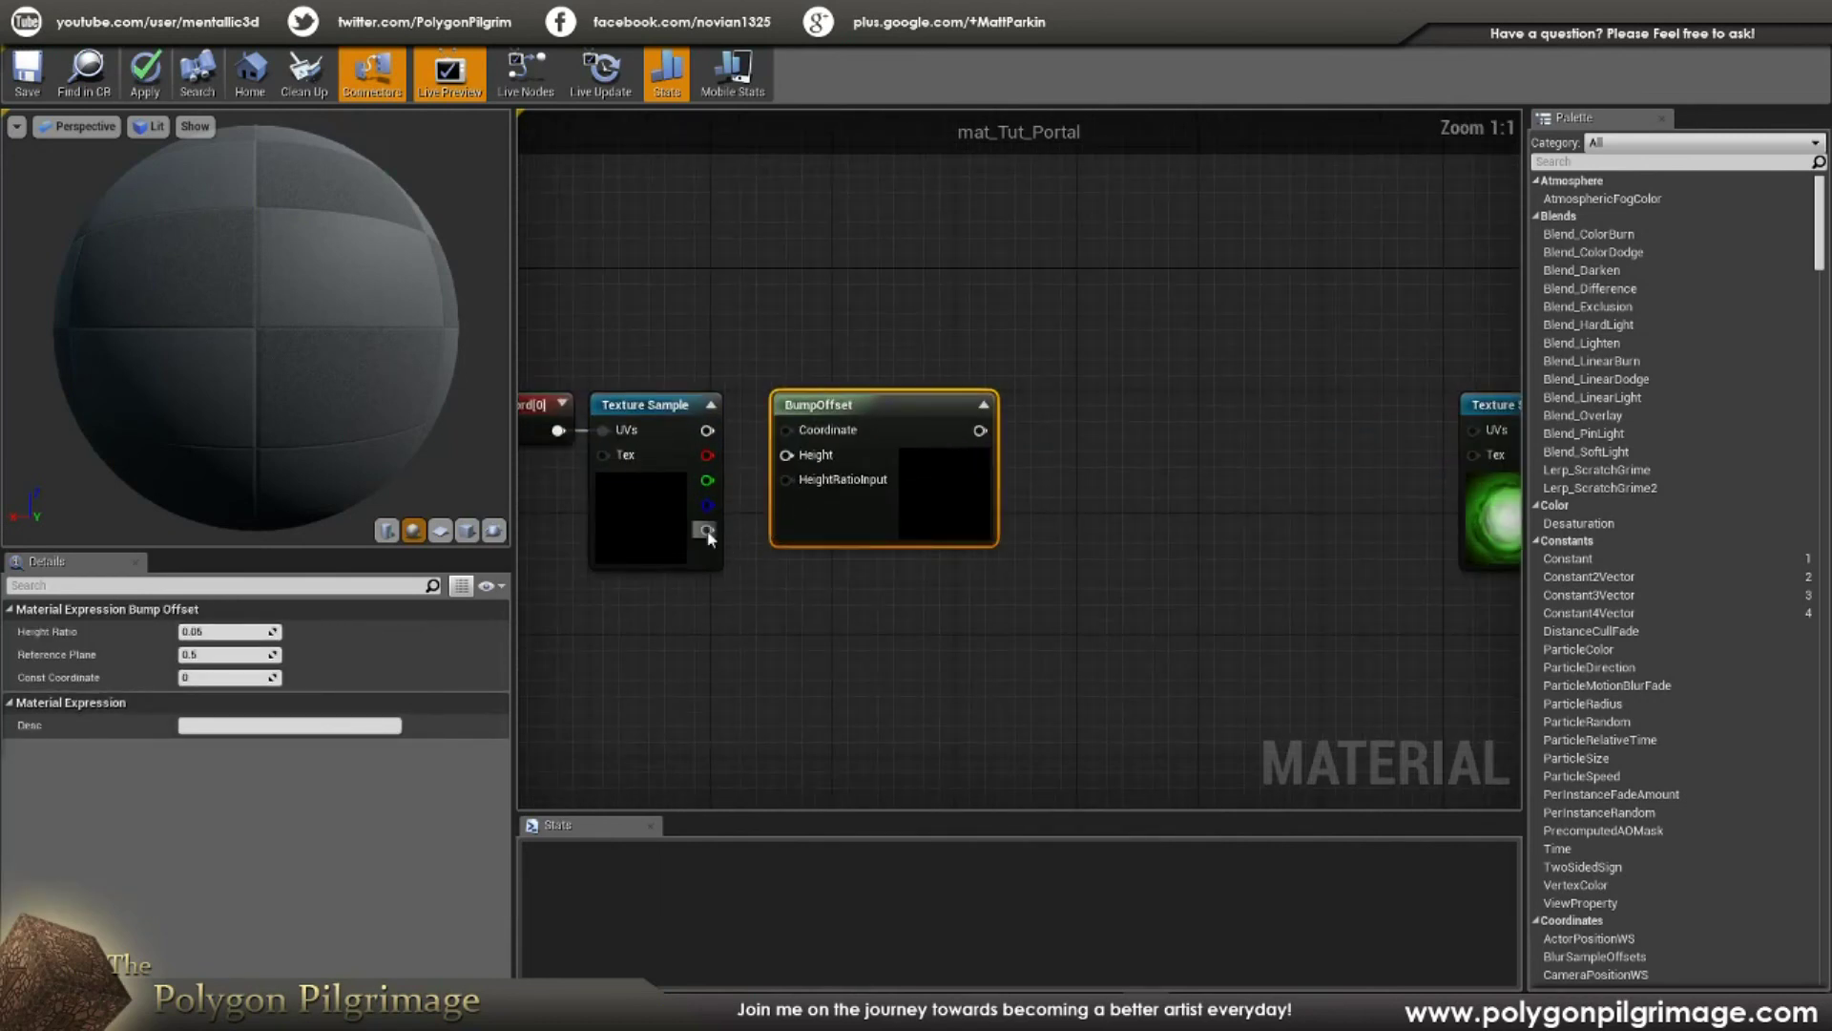
Step: Connect the first Texture Sample's blue channel to the BumpOffset's Height input and save the material
drag(706, 531, 793, 462)
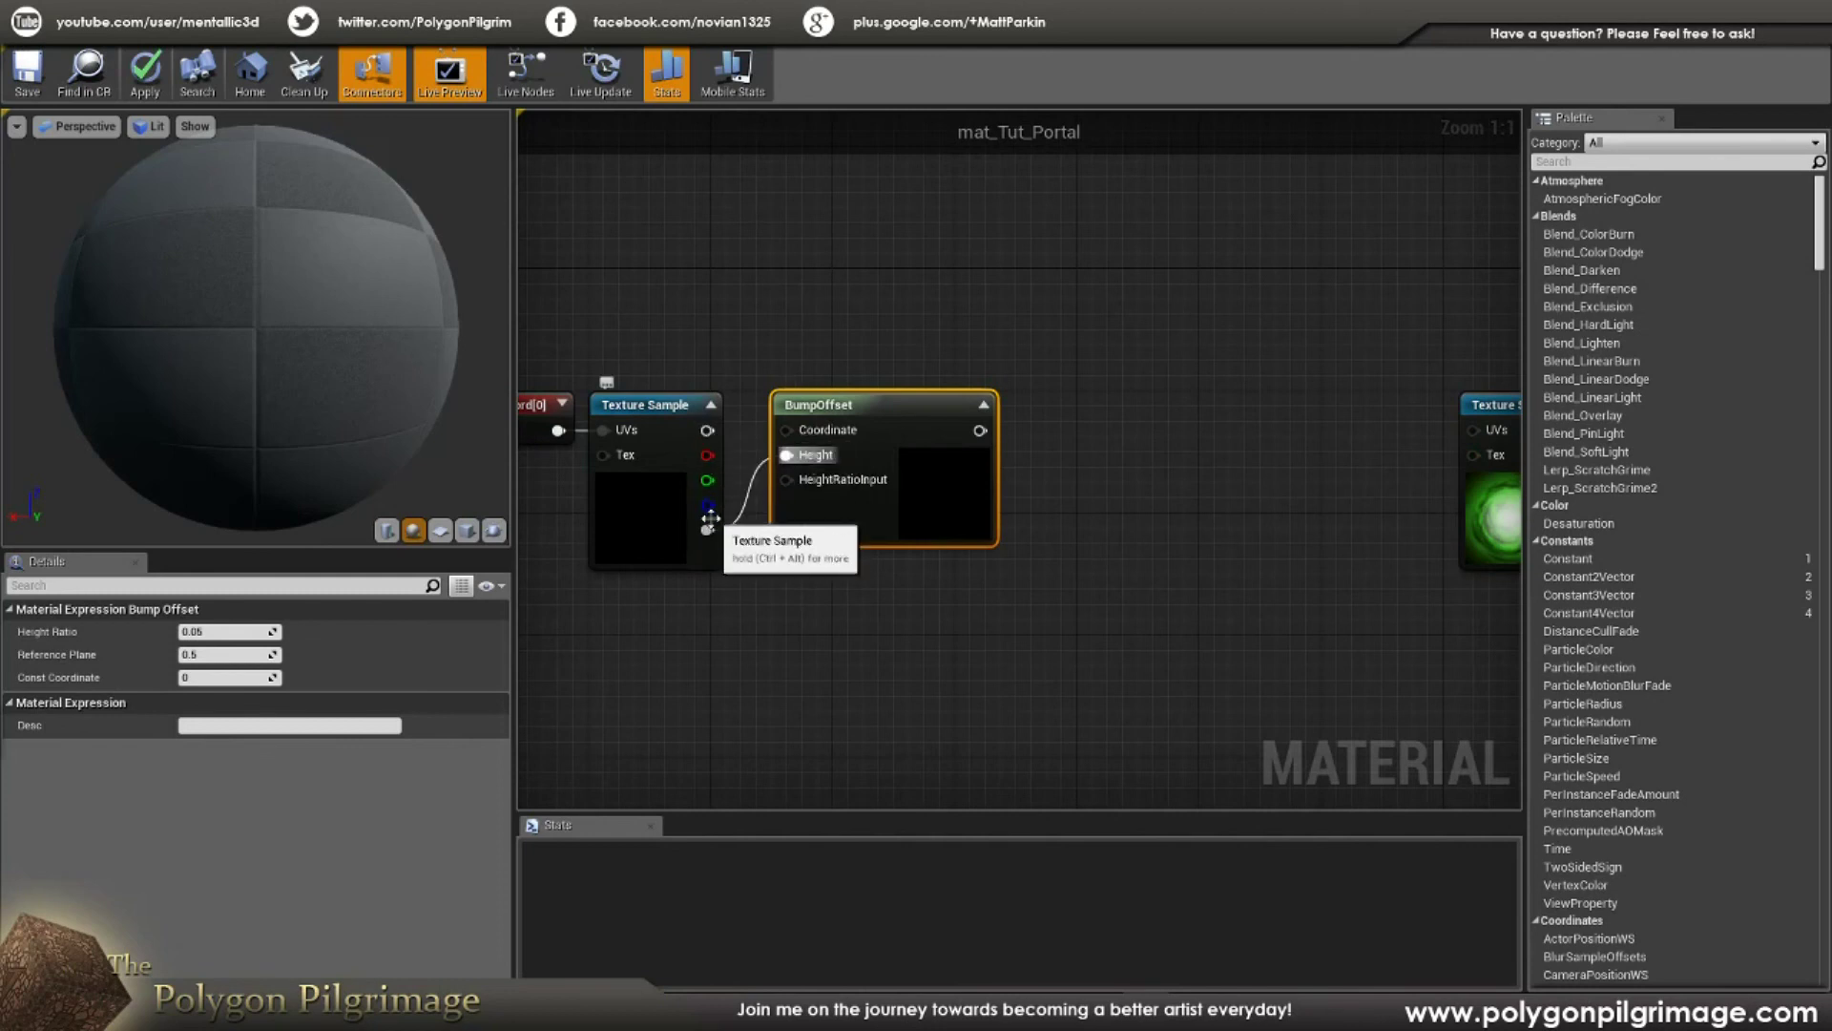
drag(706, 505, 787, 455)
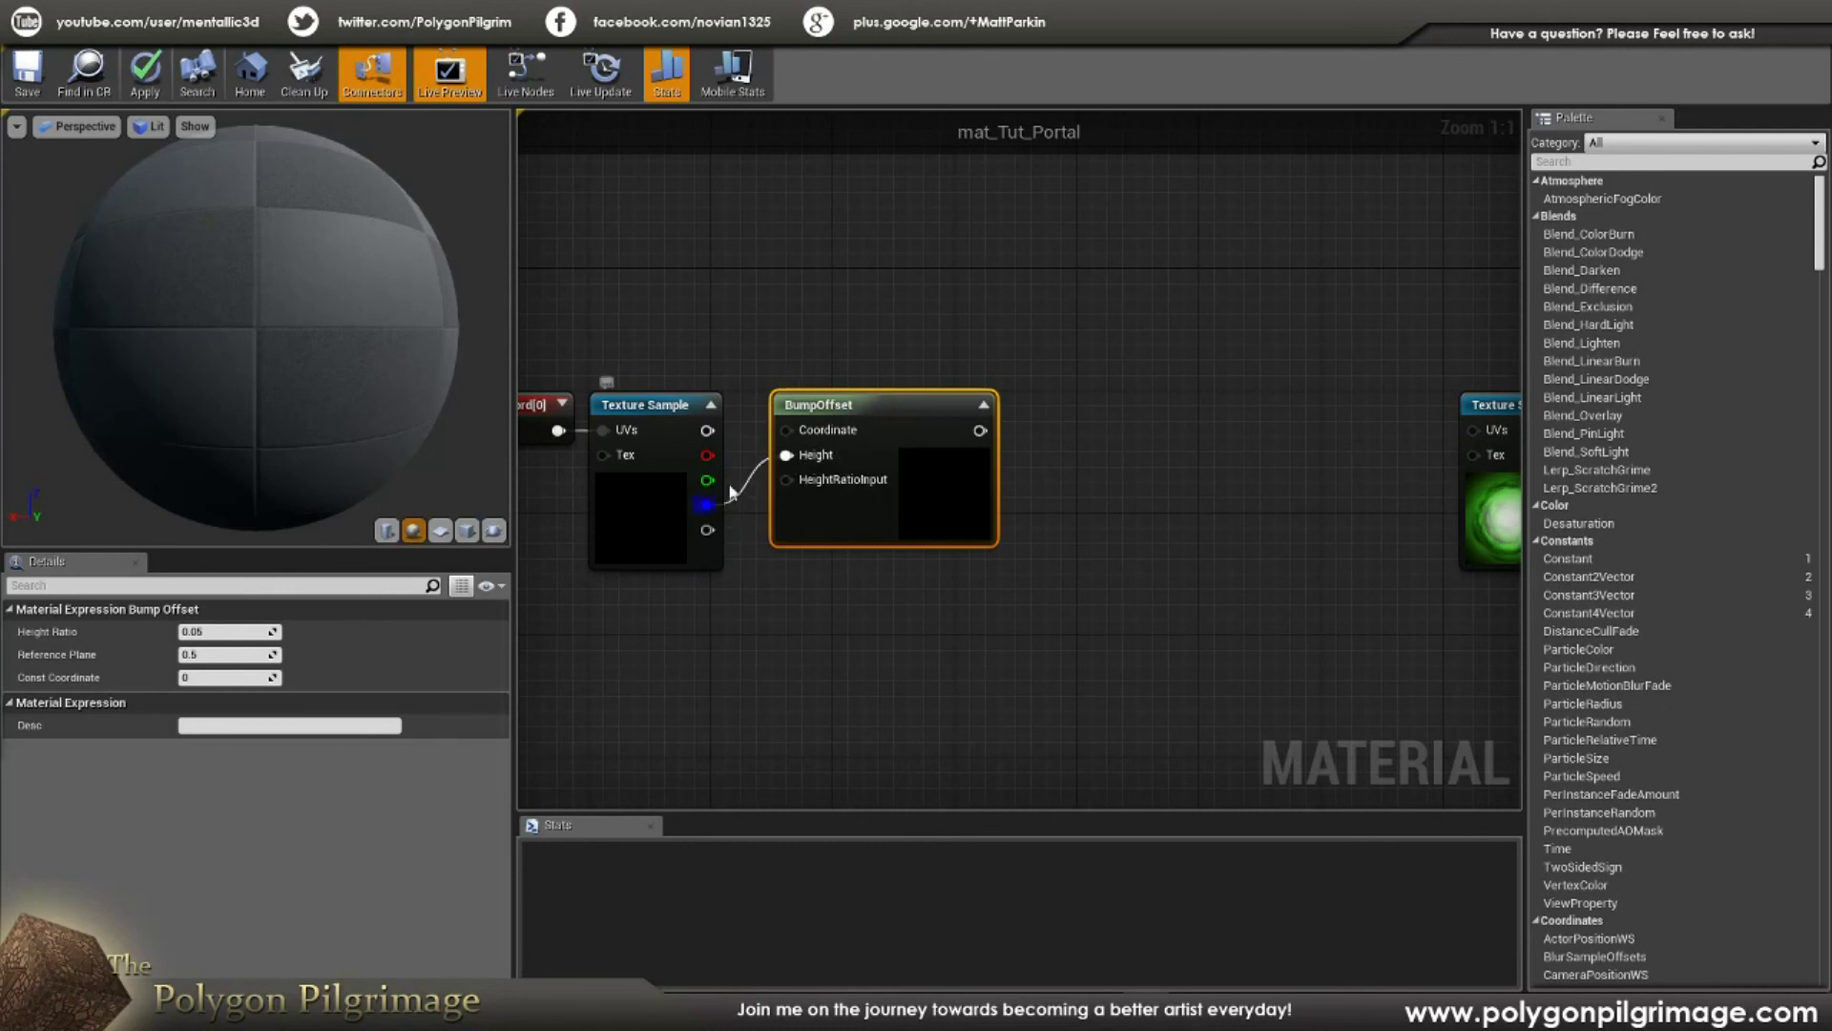
right_drag(1053, 617, 968, 649)
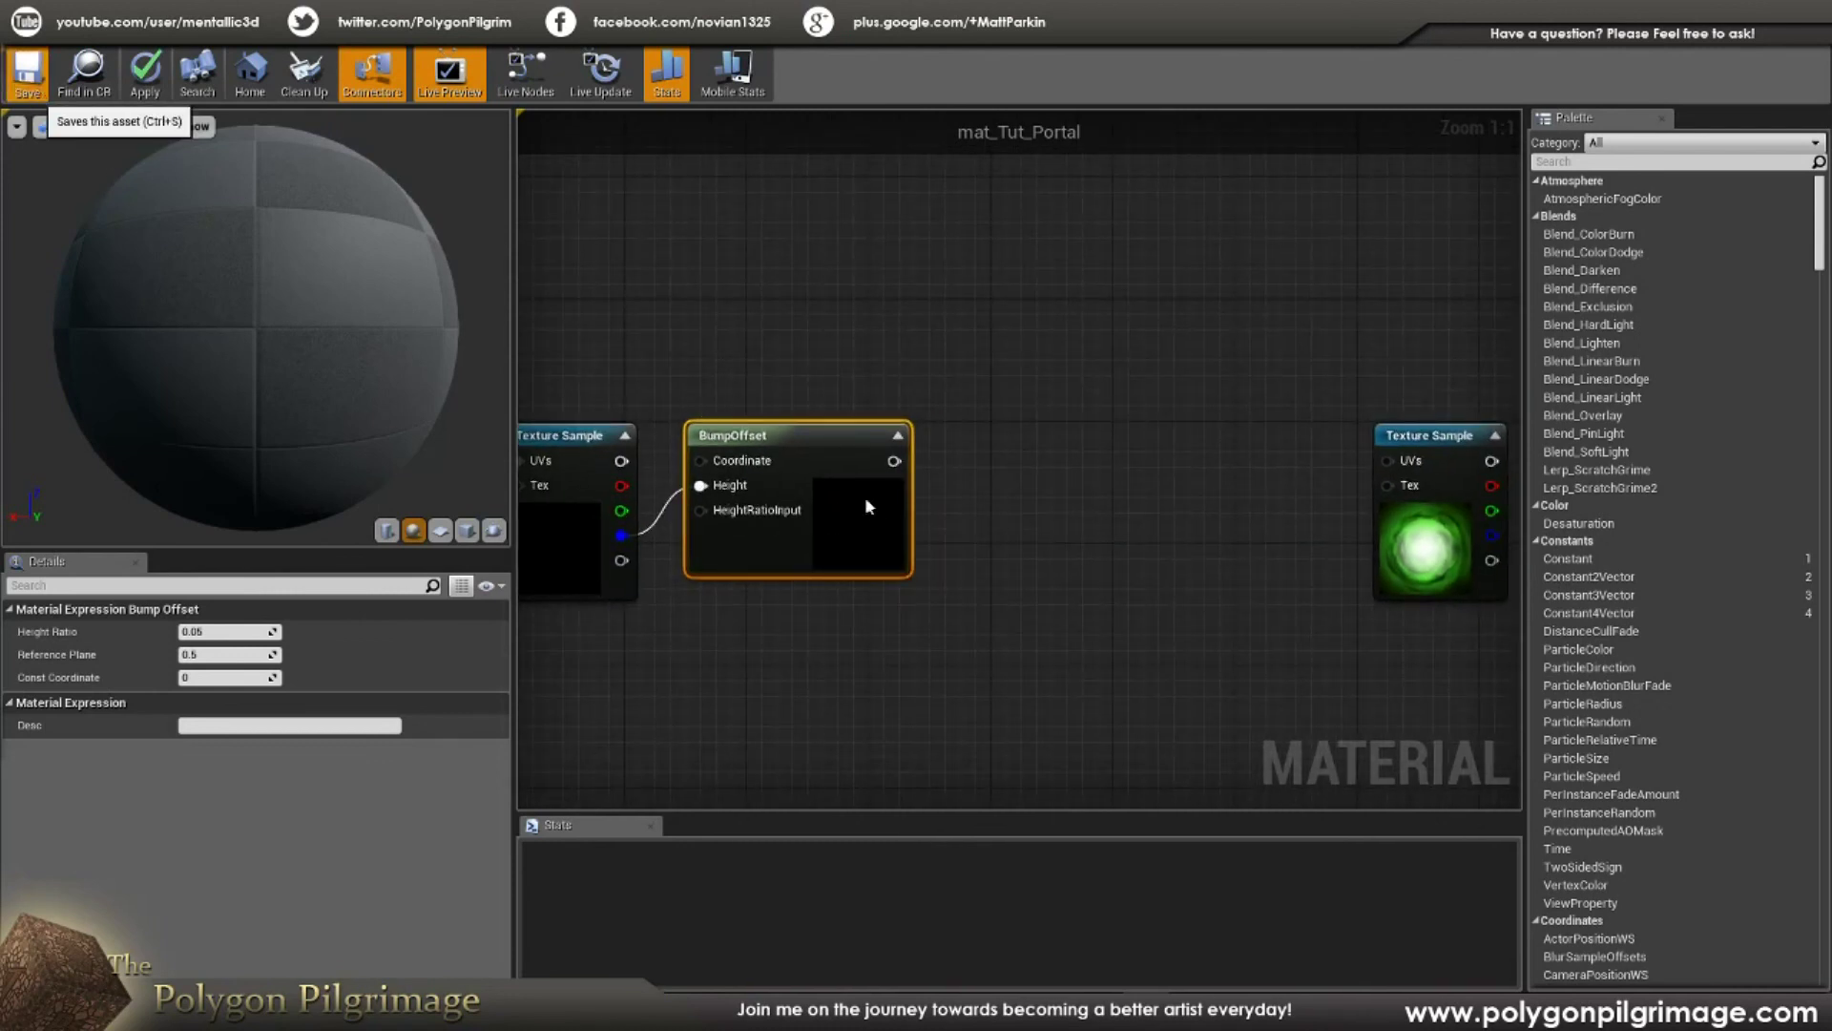
key(ctrl+s)
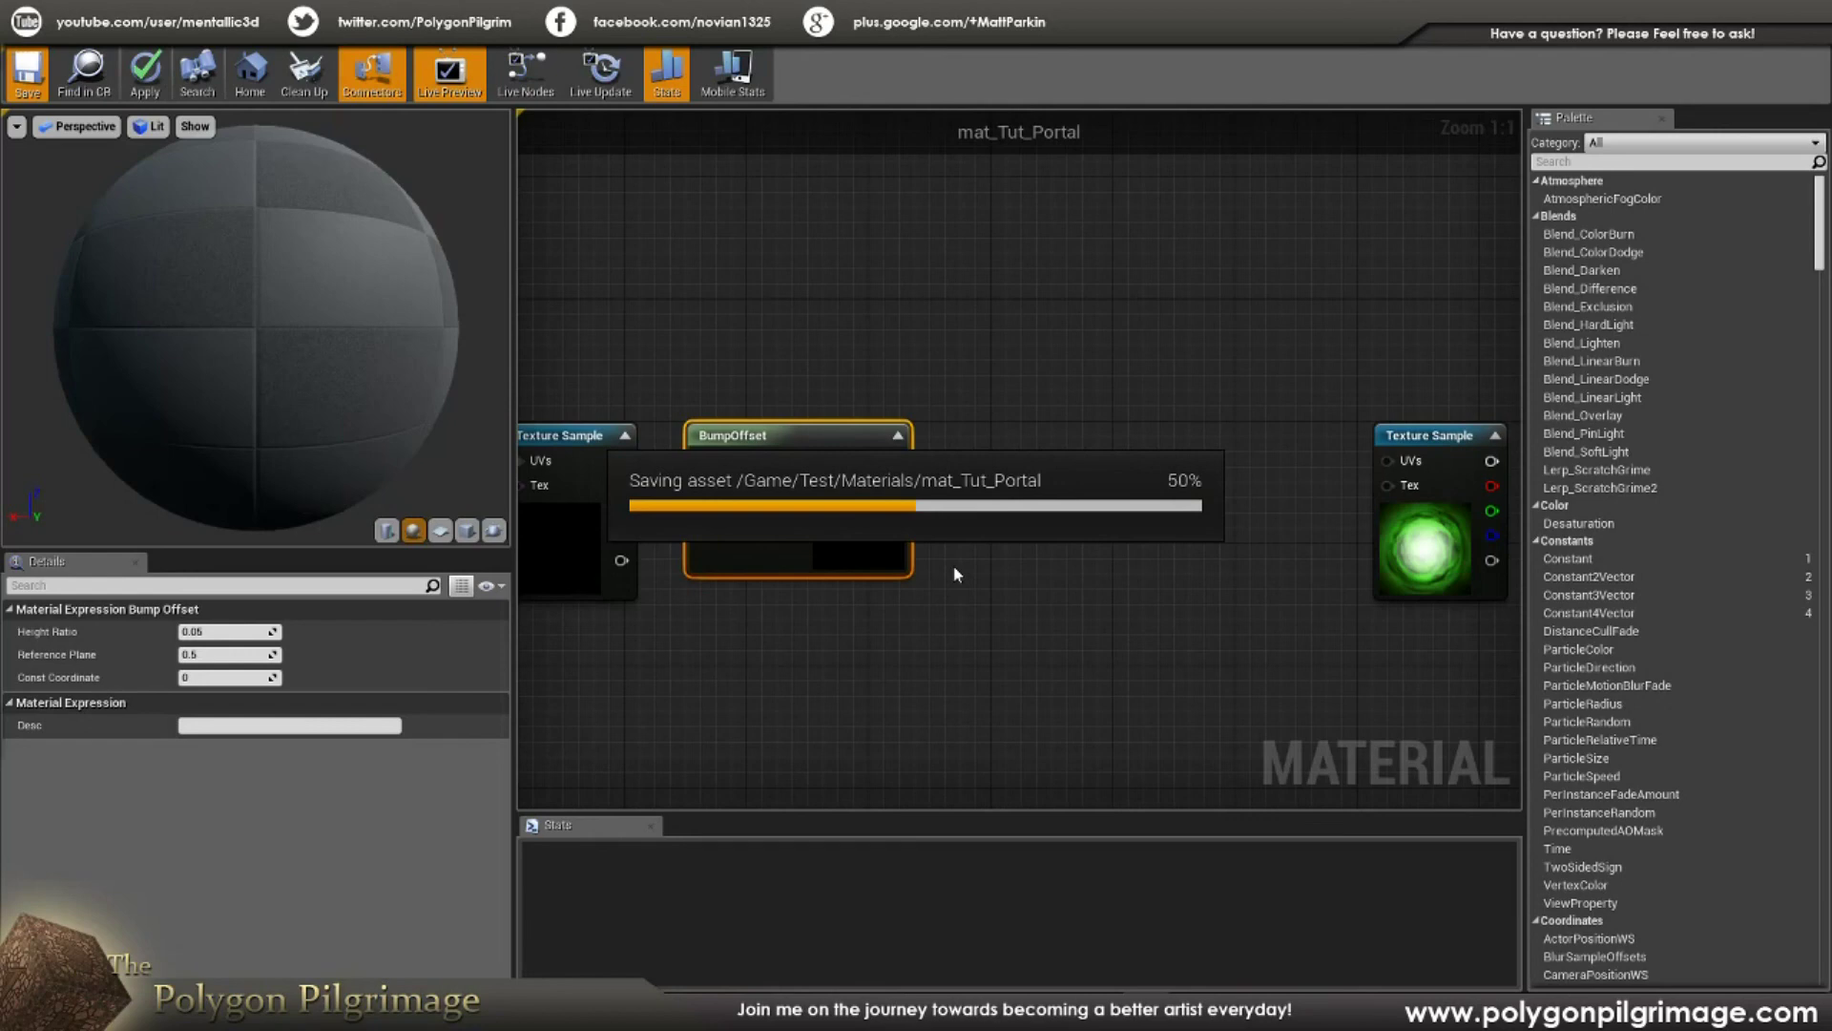
scroll(907, 558, down, 1)
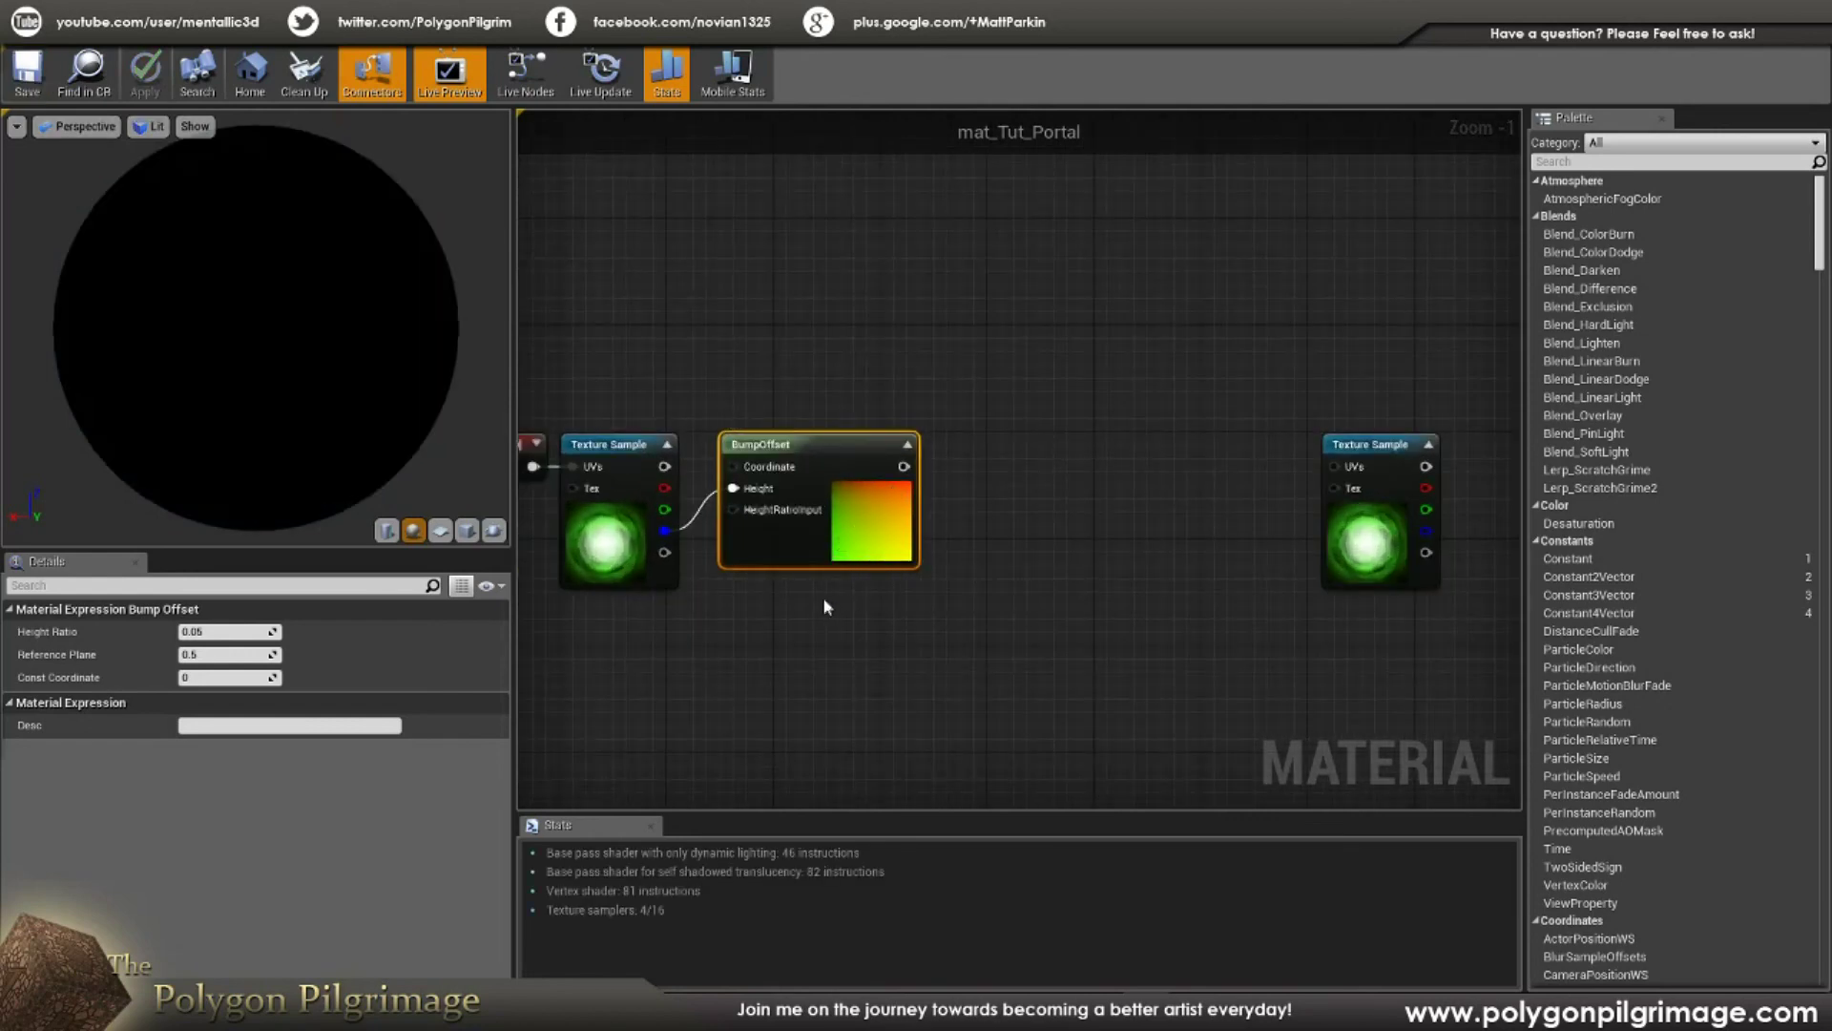
Step: Add a Rotator node fed by the BumpOffset output, align it beside that node, and set its Speed to 1.0
right_drag(800, 391, 1152, 341)
right_drag(1067, 457, 925, 485)
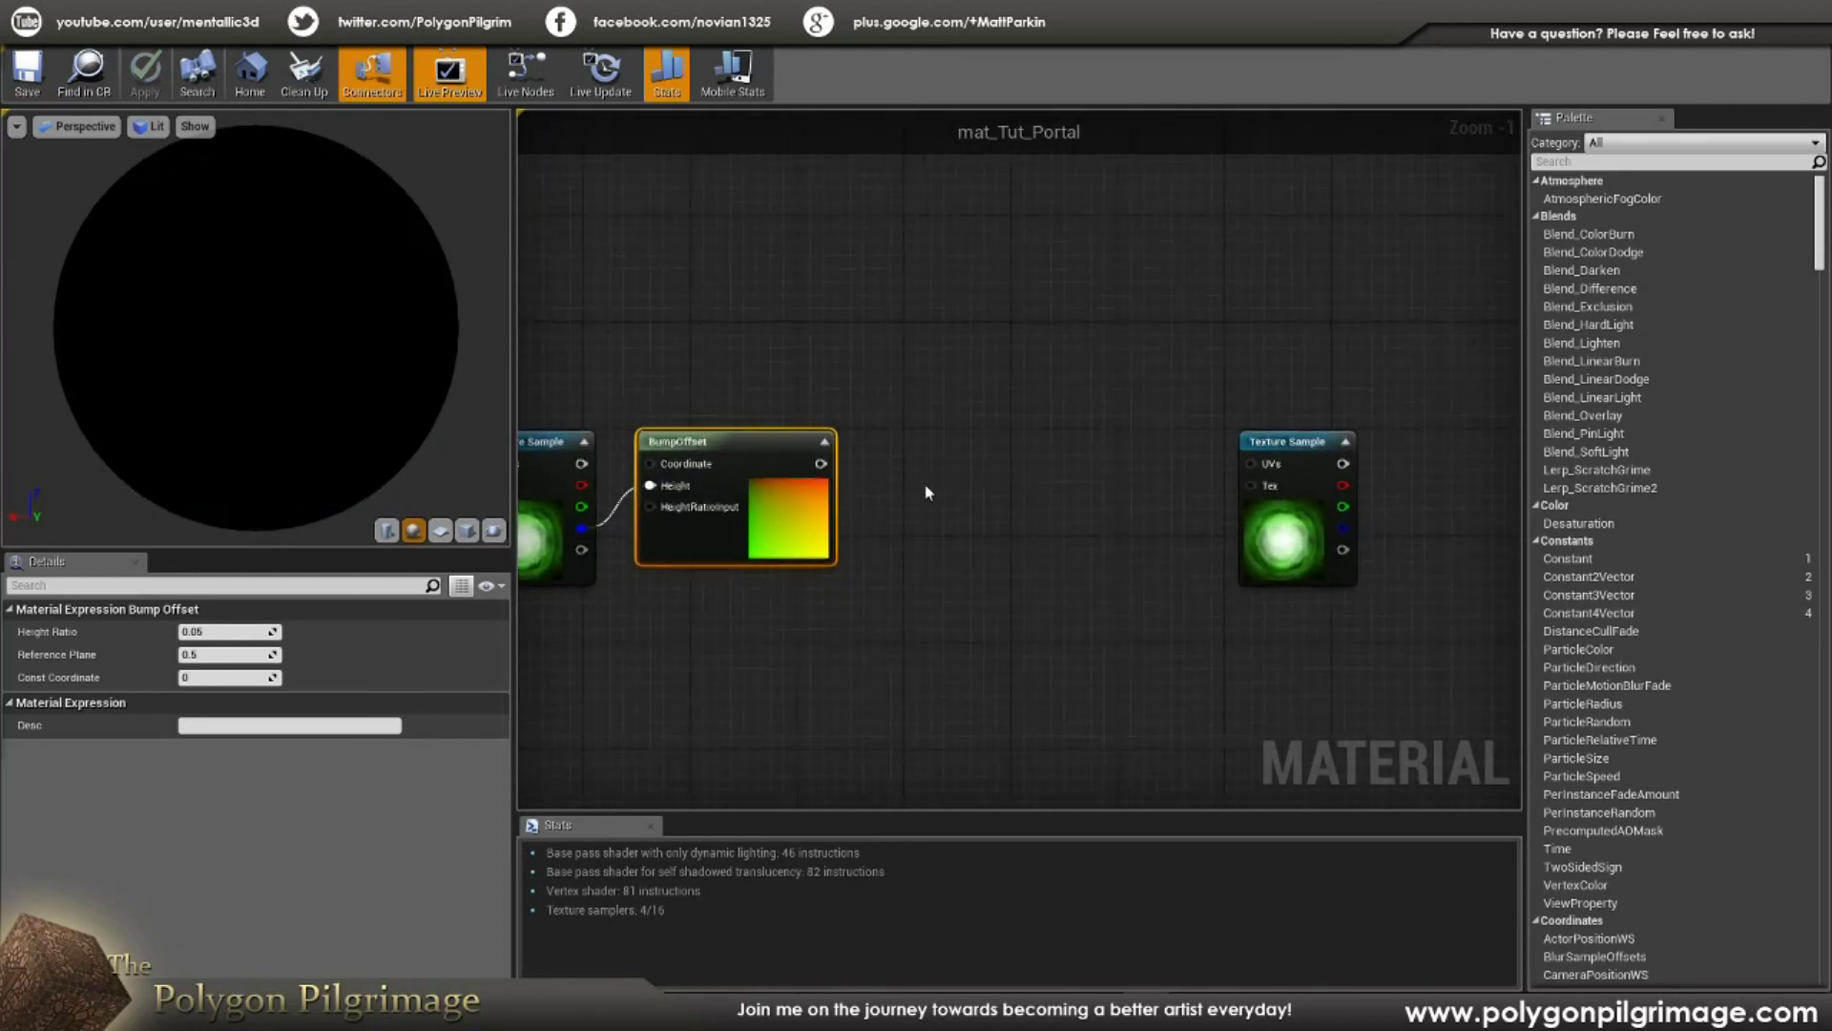
scroll(926, 486, up, 1)
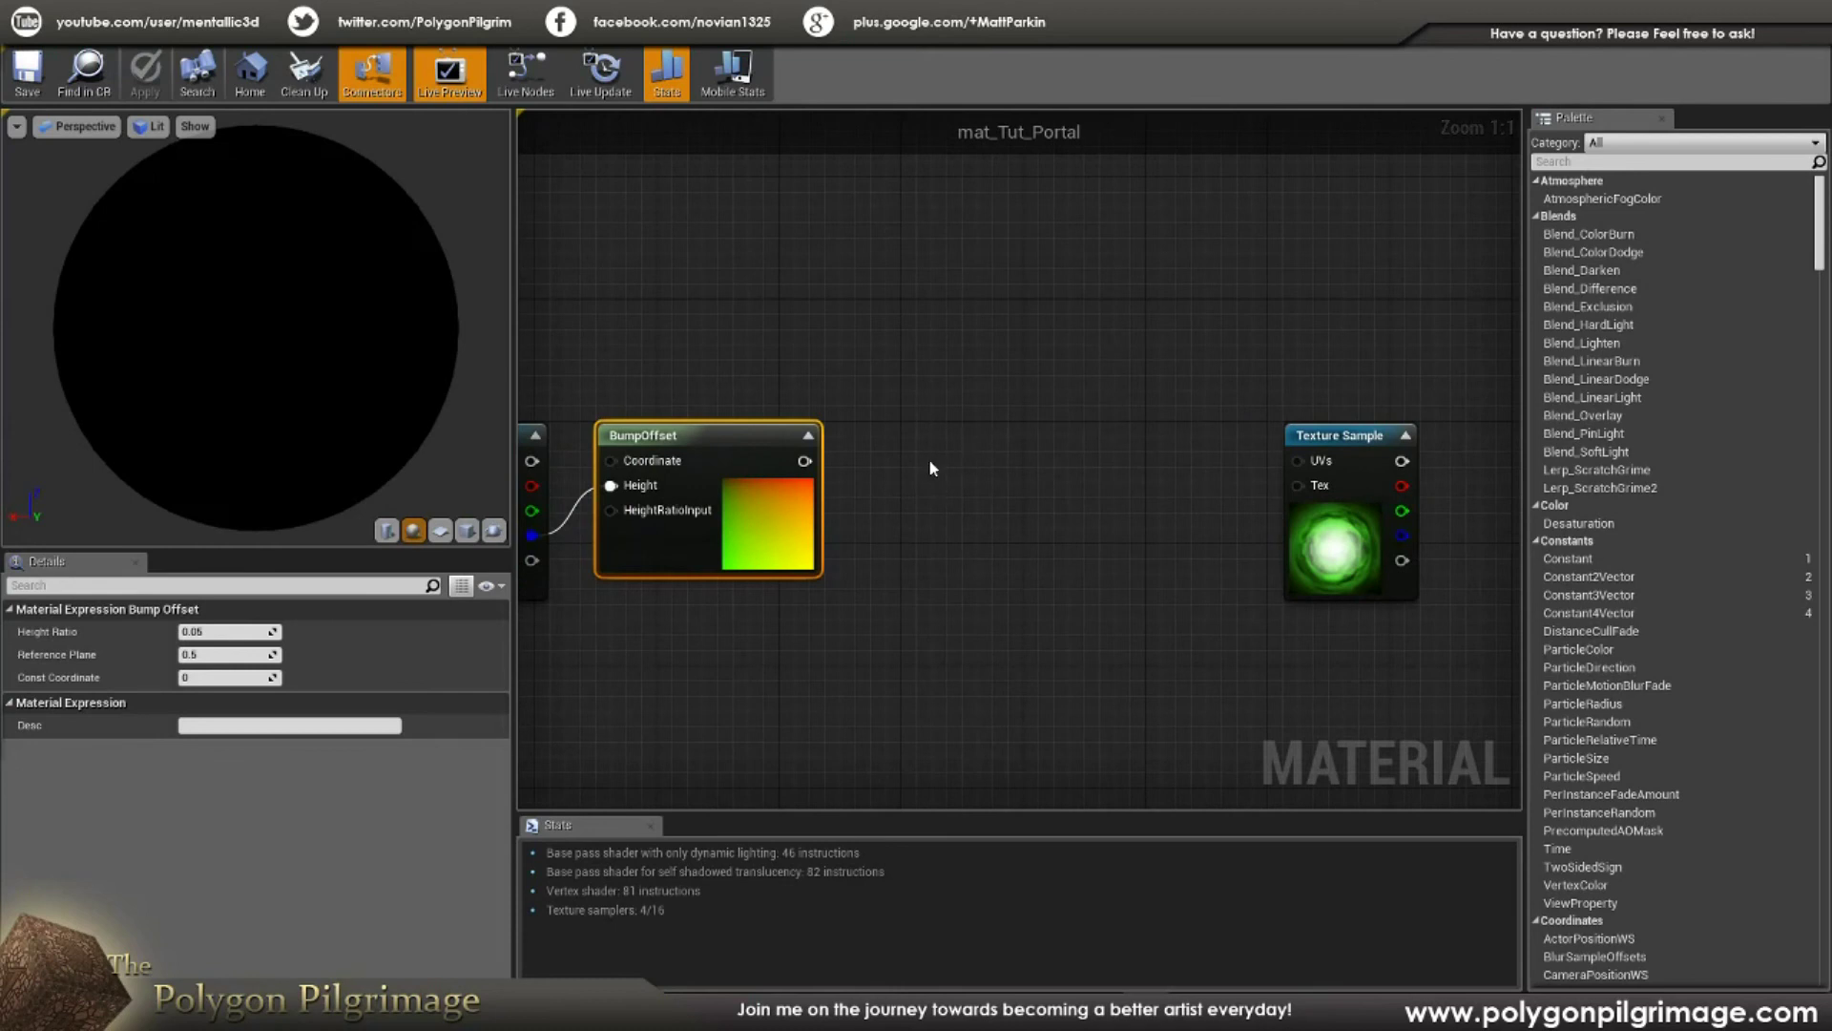
drag(804, 461, 894, 464)
text(rota)
click(940, 509)
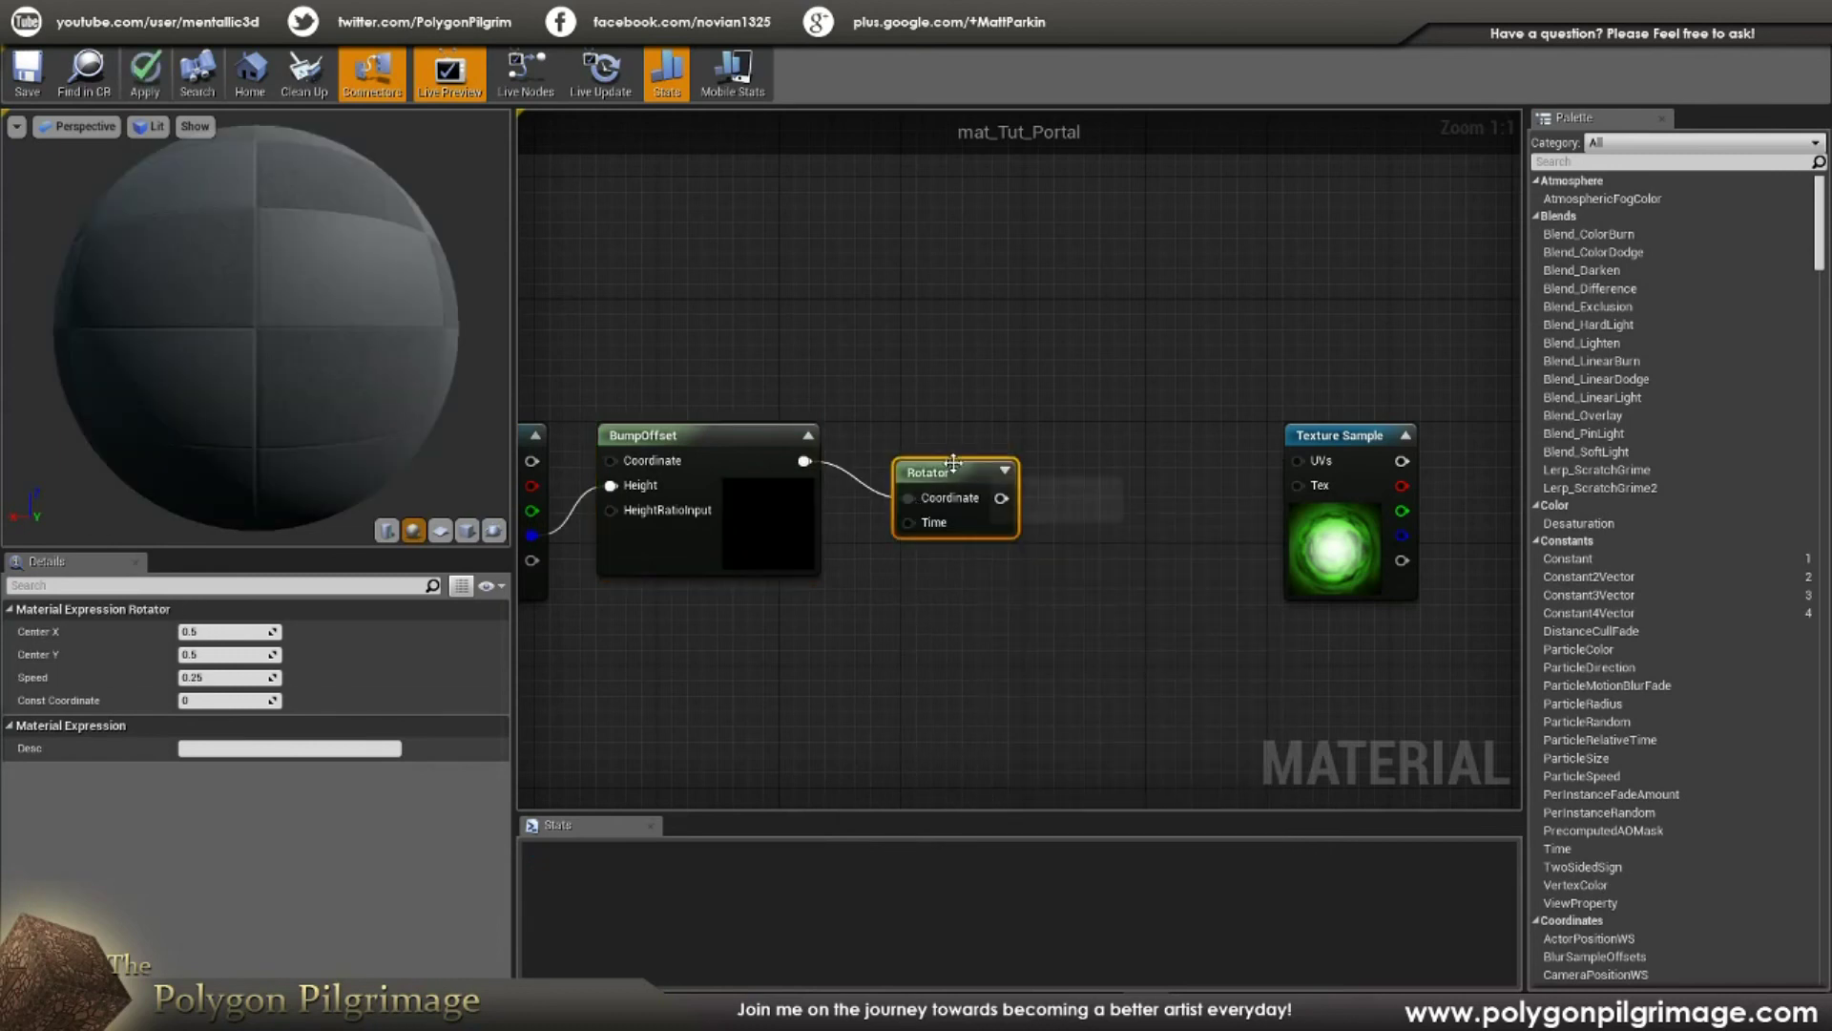
drag(954, 462, 915, 425)
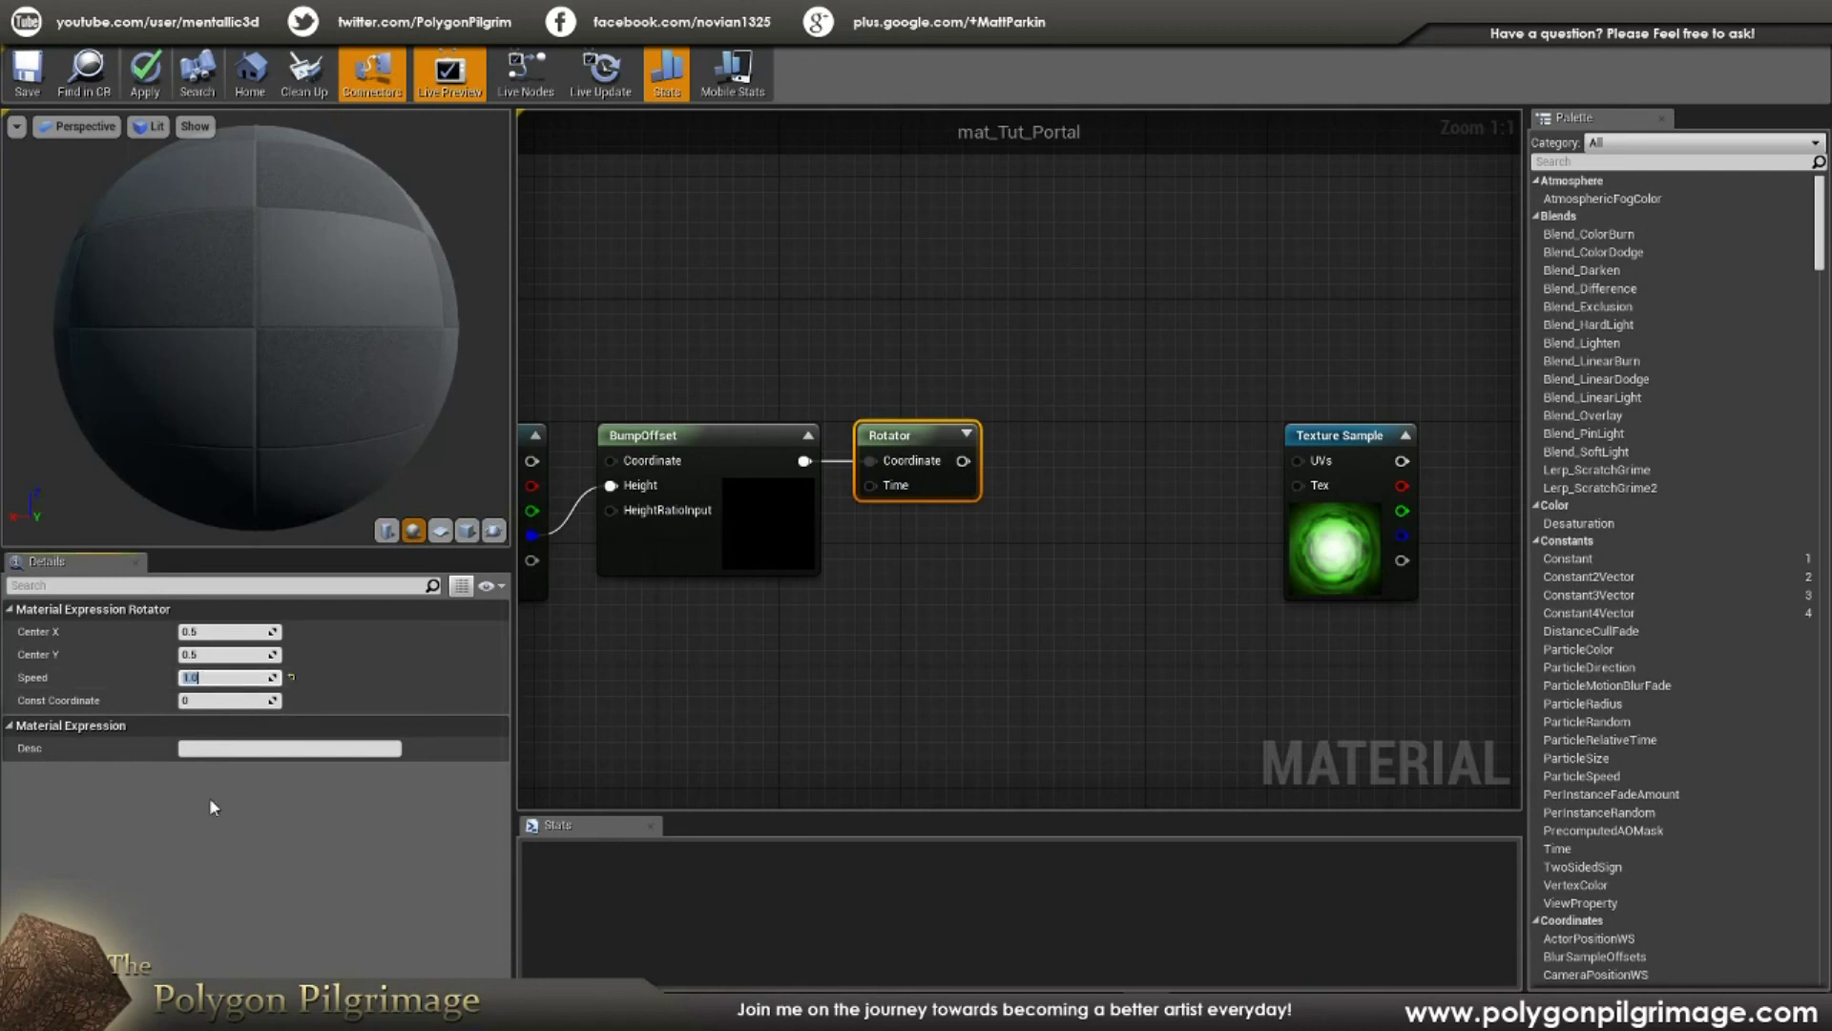
click(864, 285)
Step: Move the second Texture Sample beside the Rotator, connect the Rotator's output to its UVs input, and save the material
right_drag(946, 381, 846, 374)
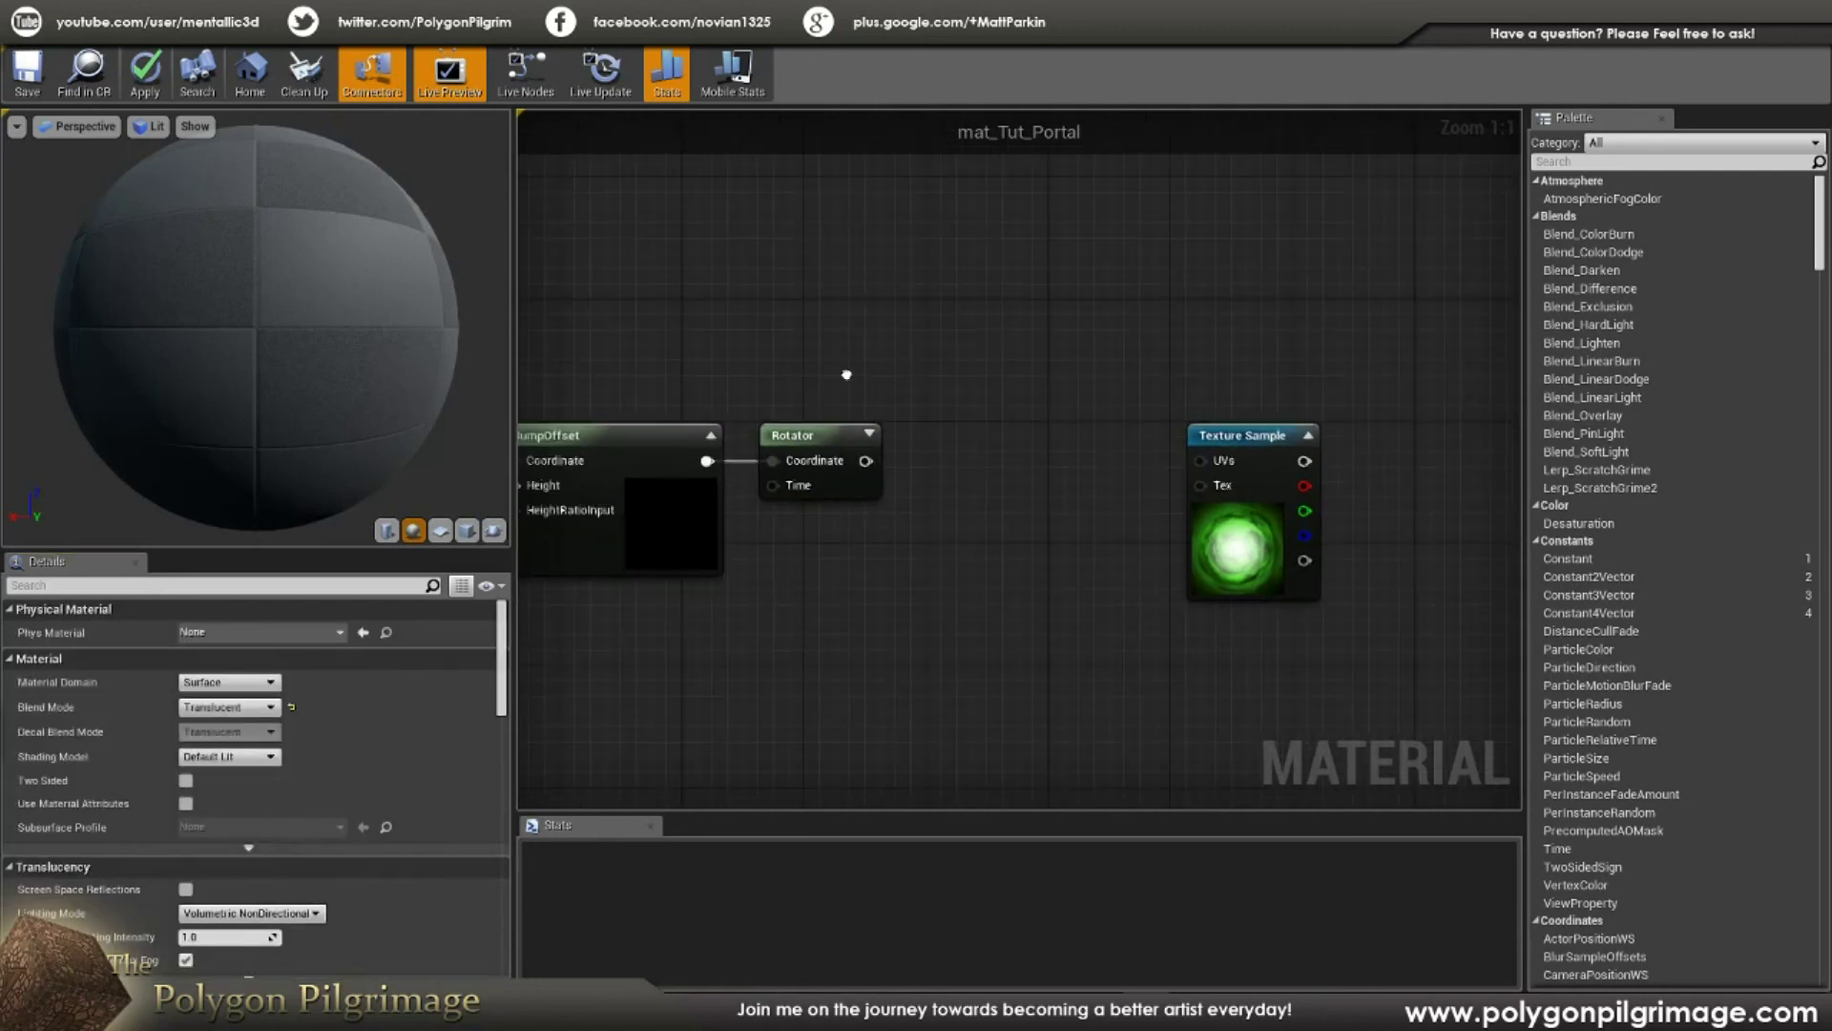
click(802, 435)
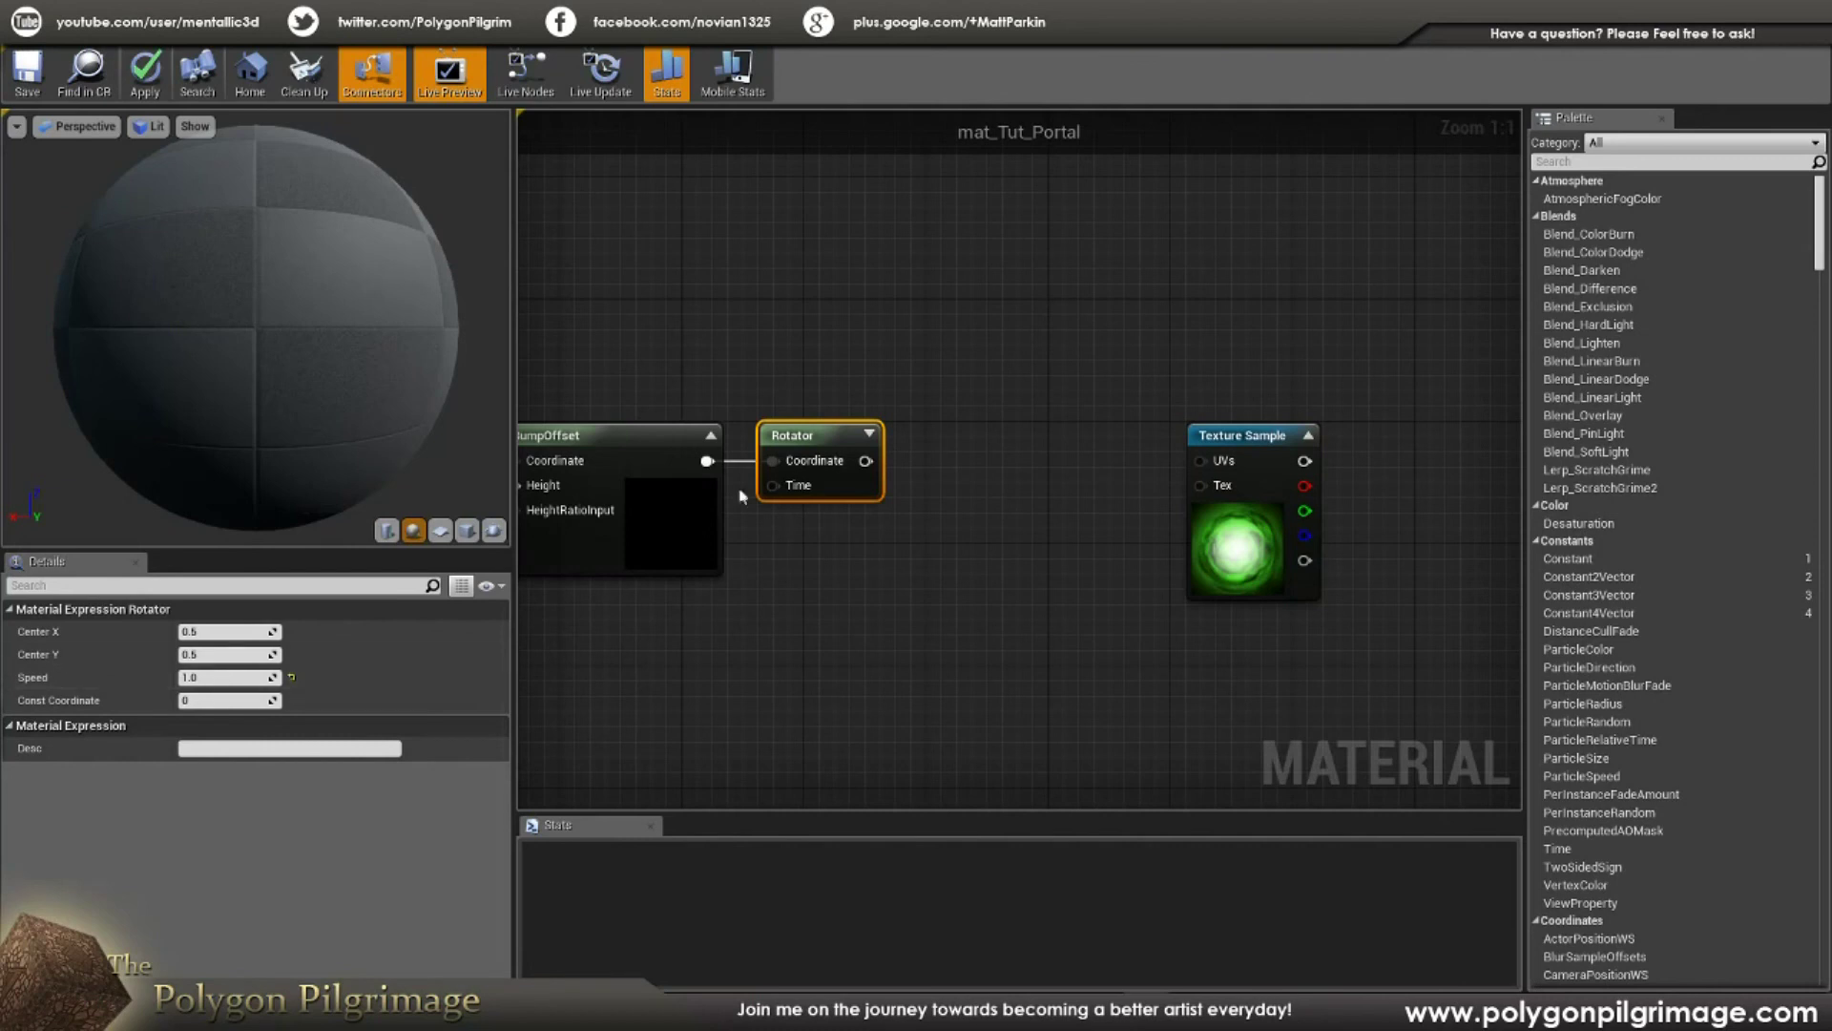
click(816, 349)
scroll(954, 352, down, 1)
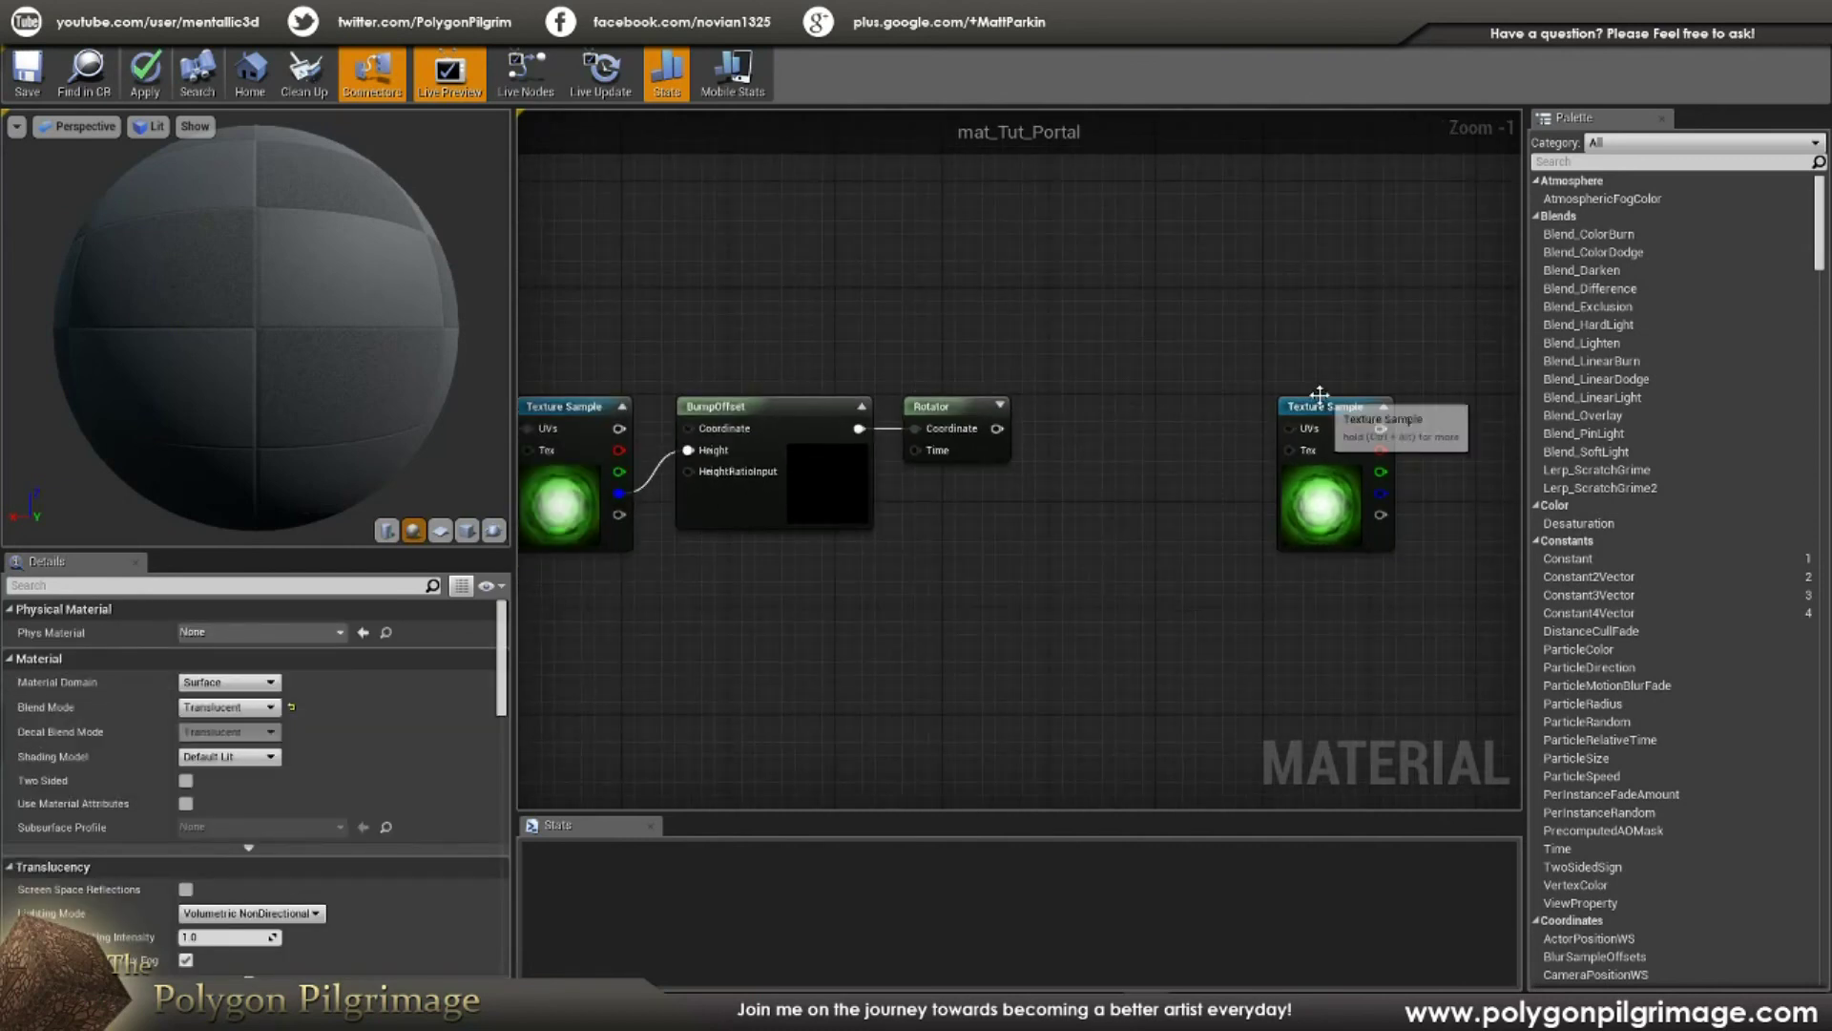
drag(1320, 394, 1058, 432)
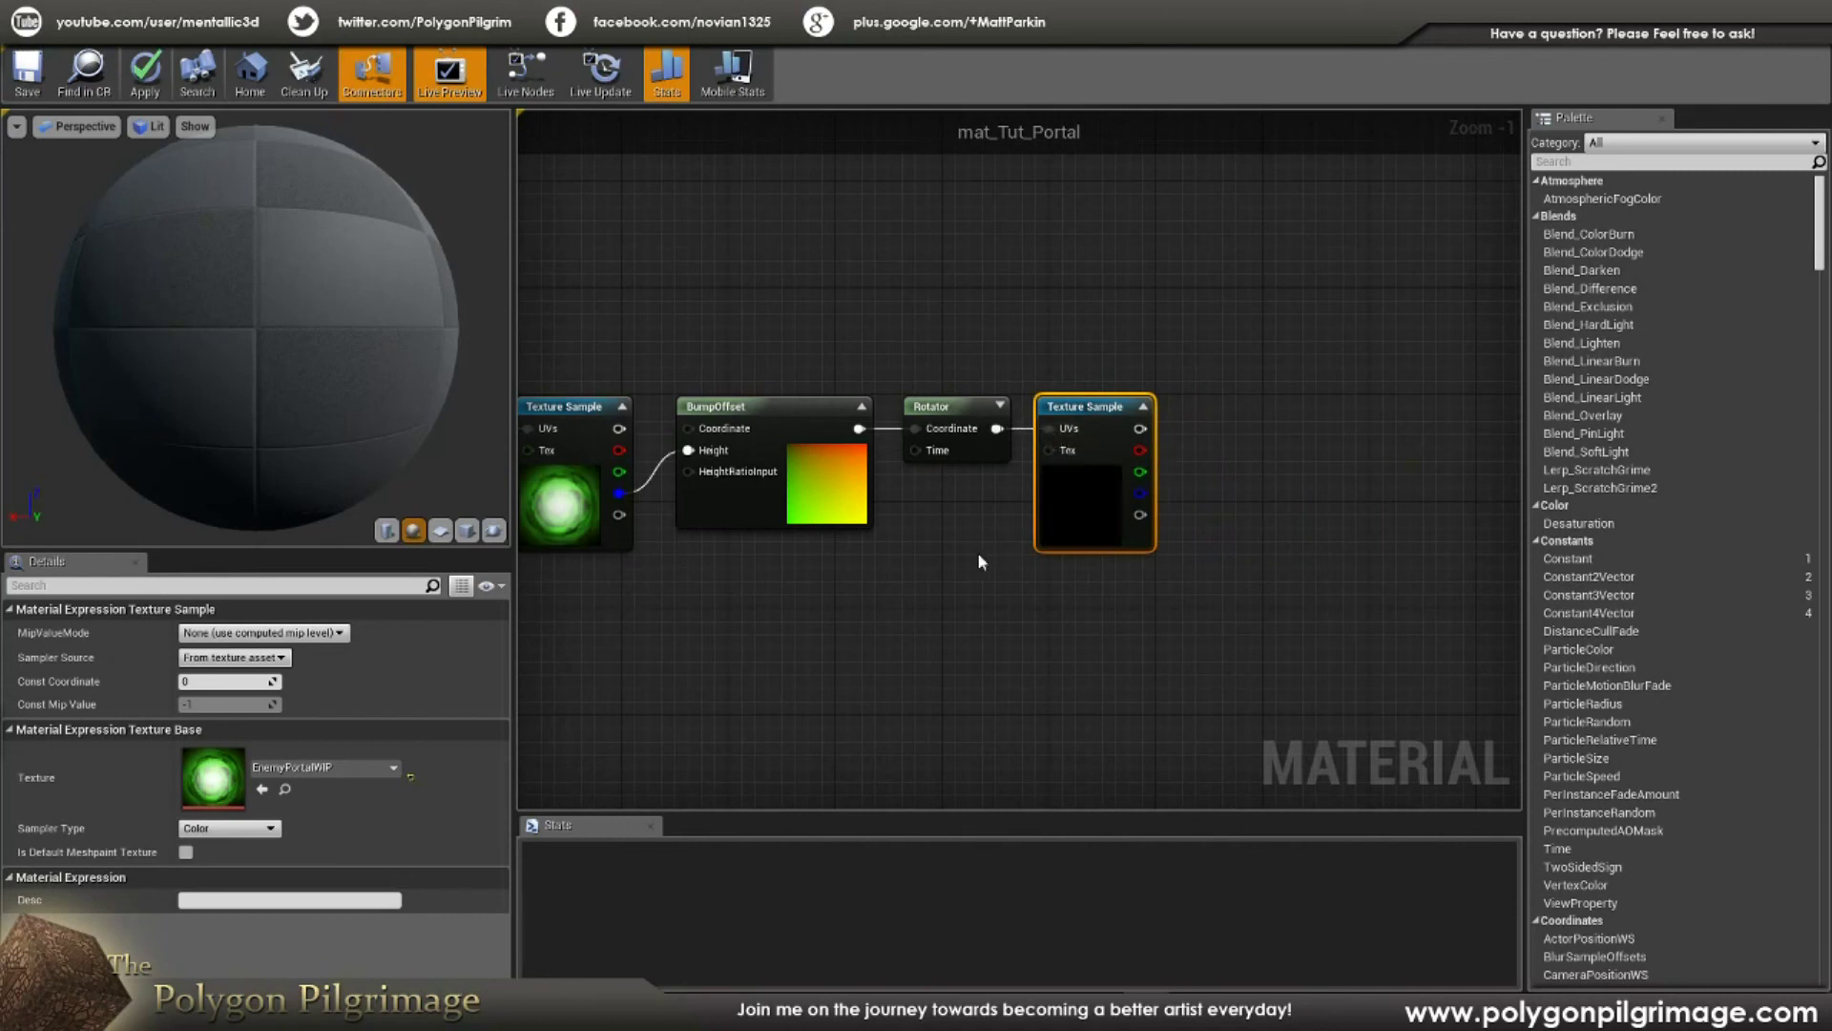
right_drag(970, 392, 944, 440)
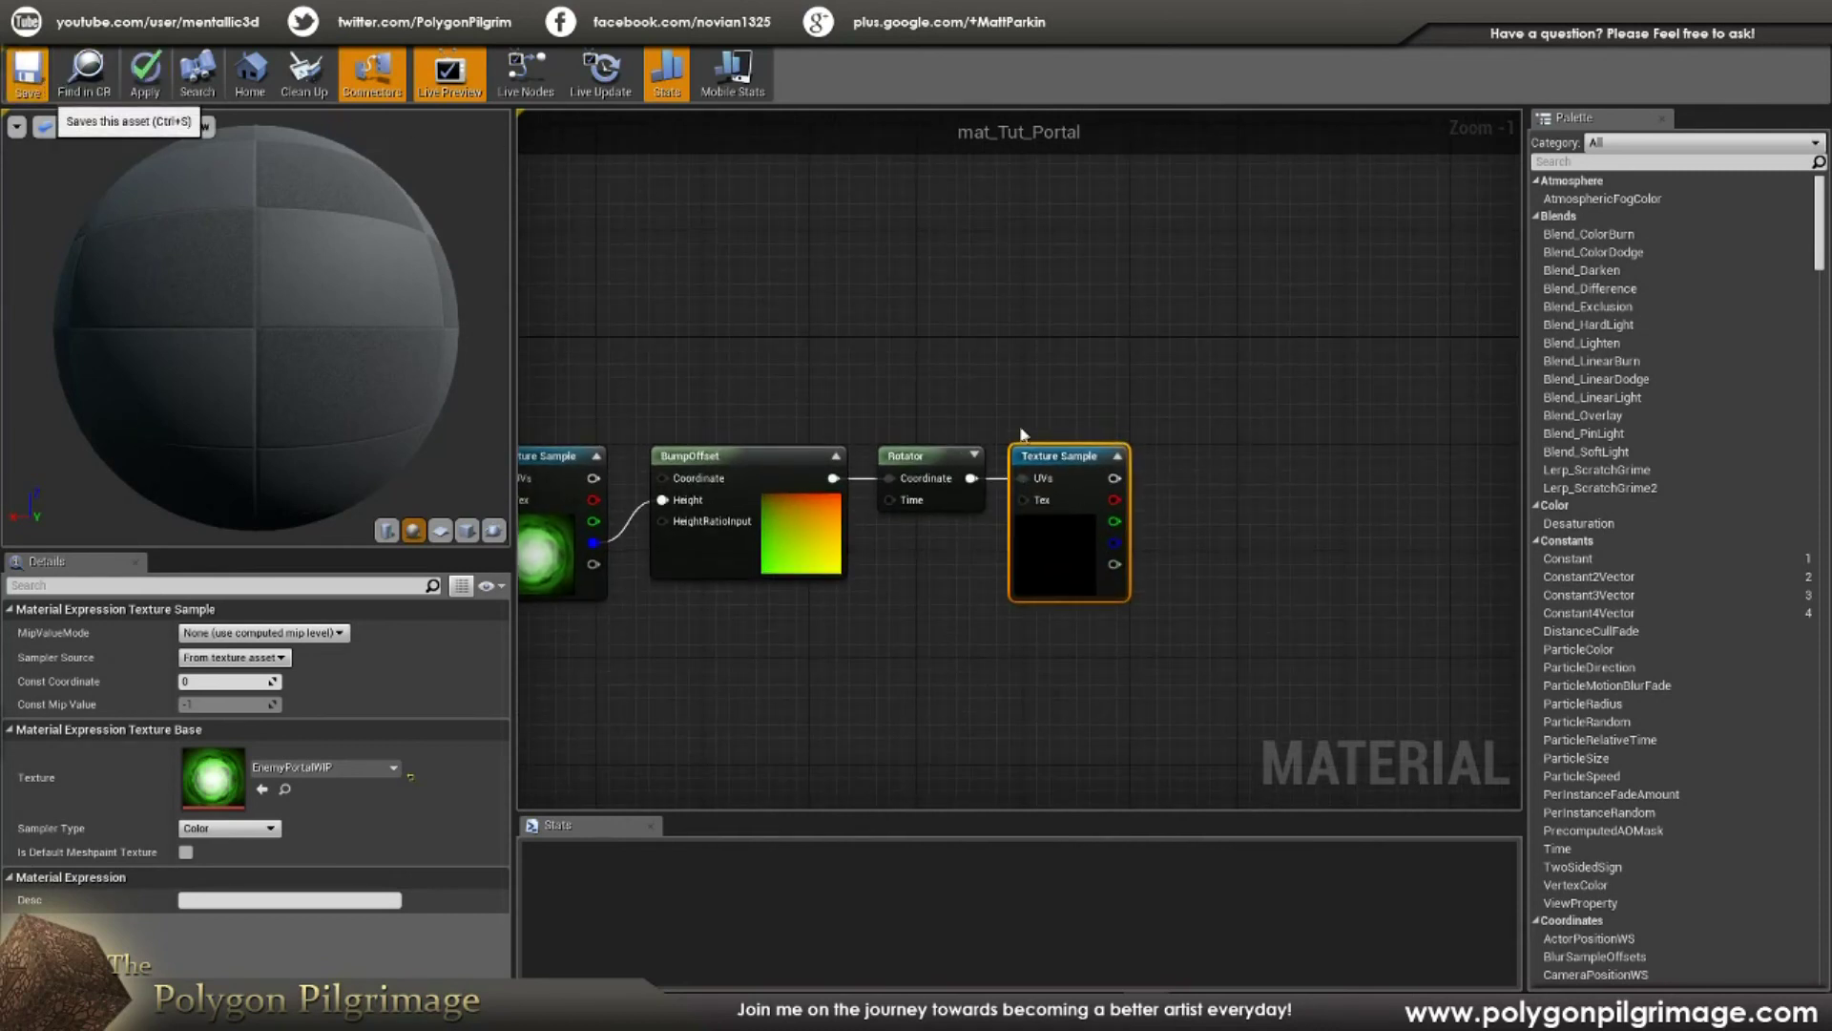
key(ctrl+s)
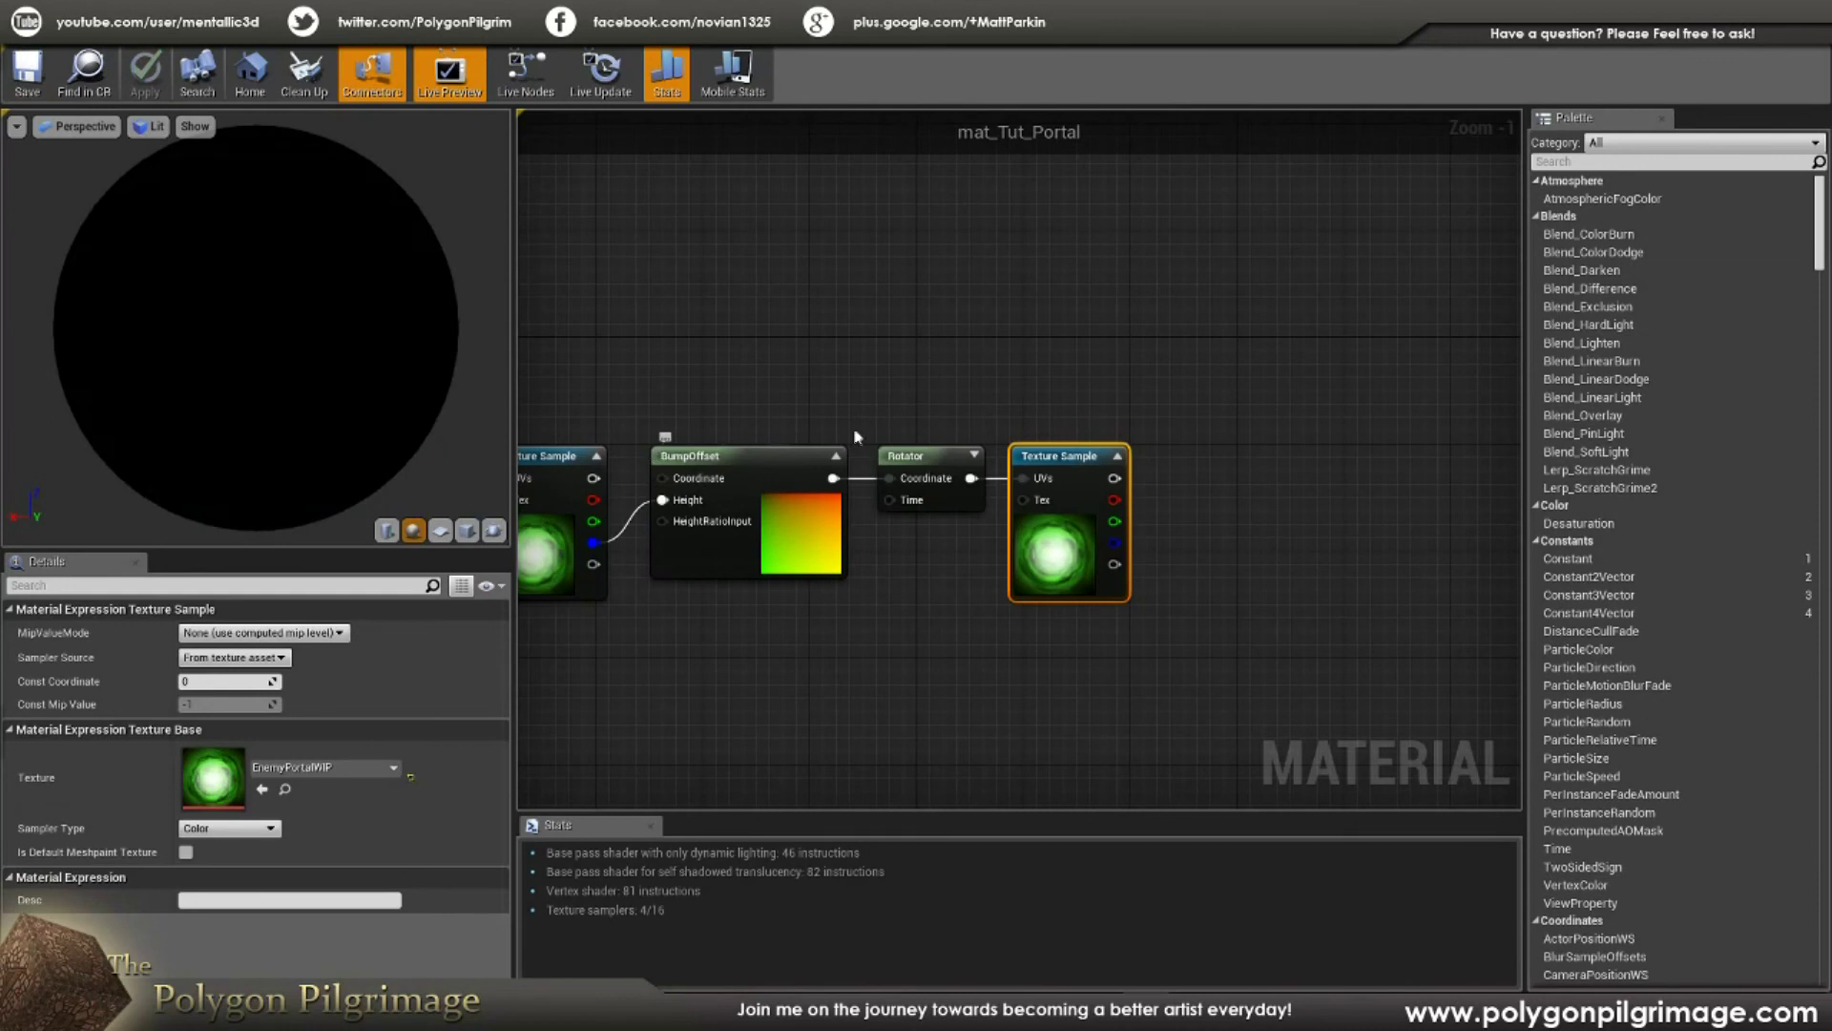
Step: Preview the second Texture Sample node on a plane mesh and inspect the rotating portal effect from several angles
right_click(1061, 456)
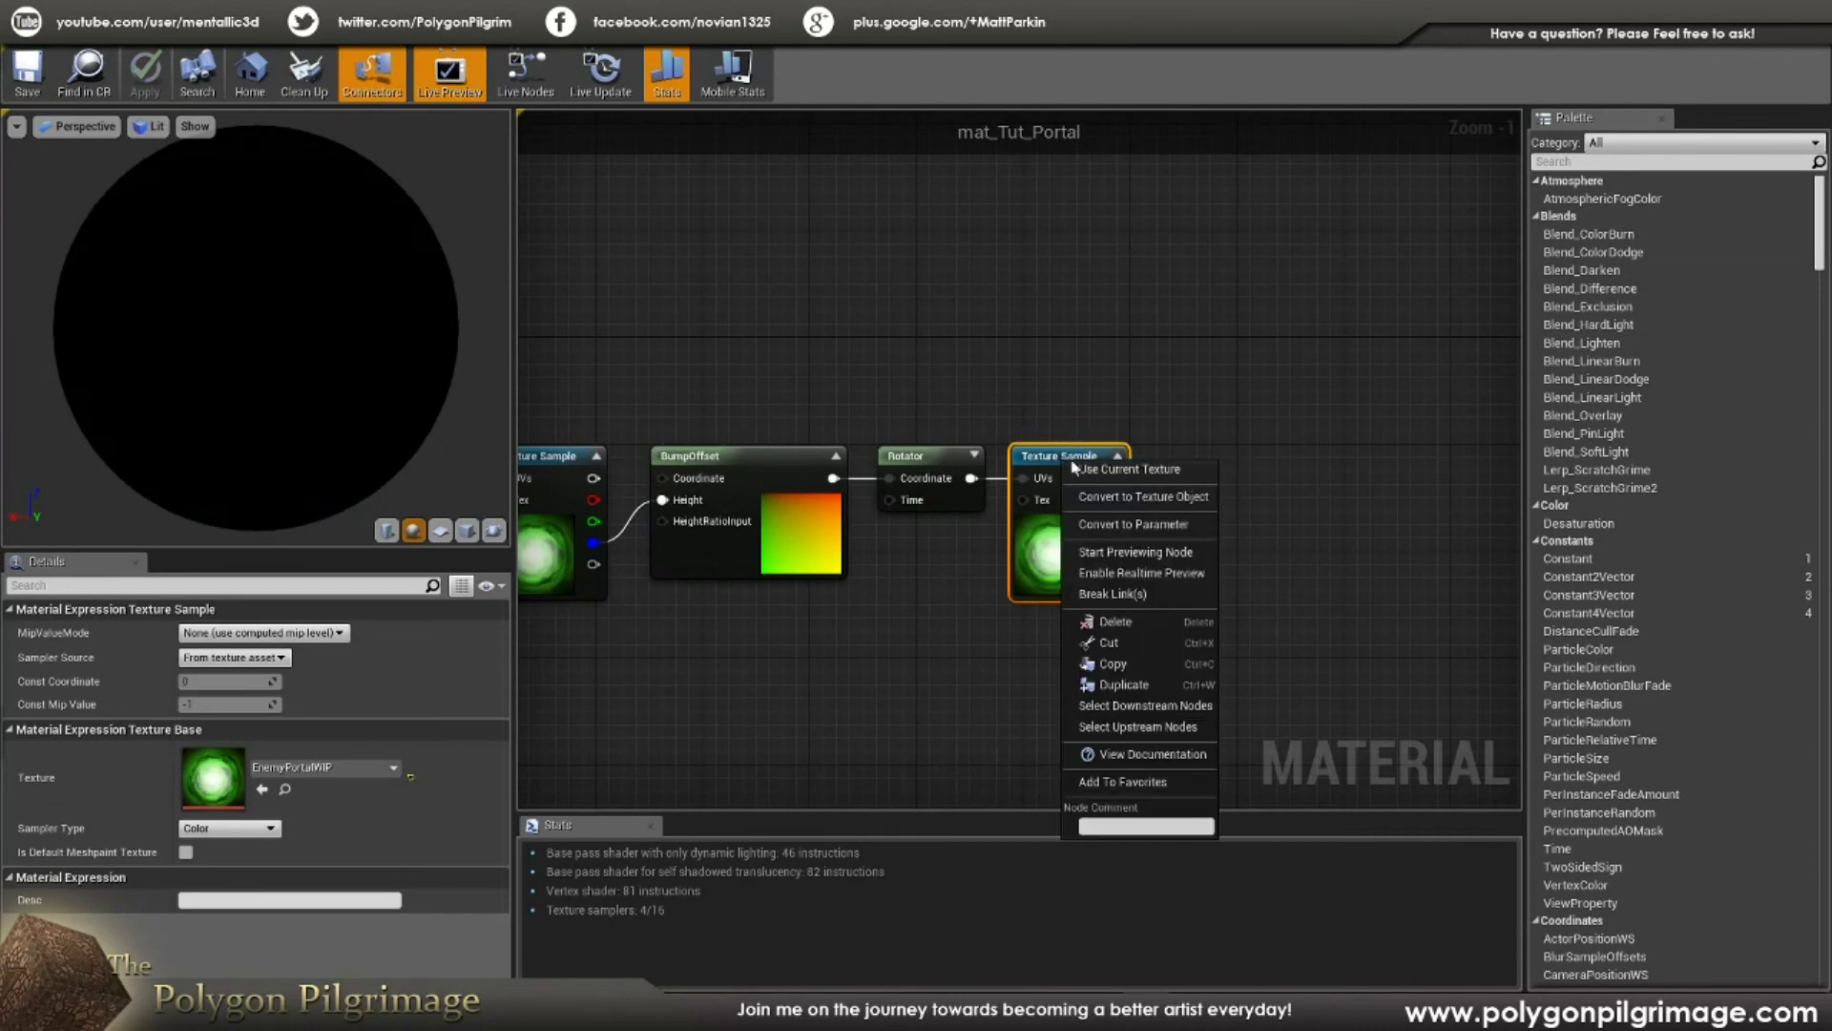
click(1117, 556)
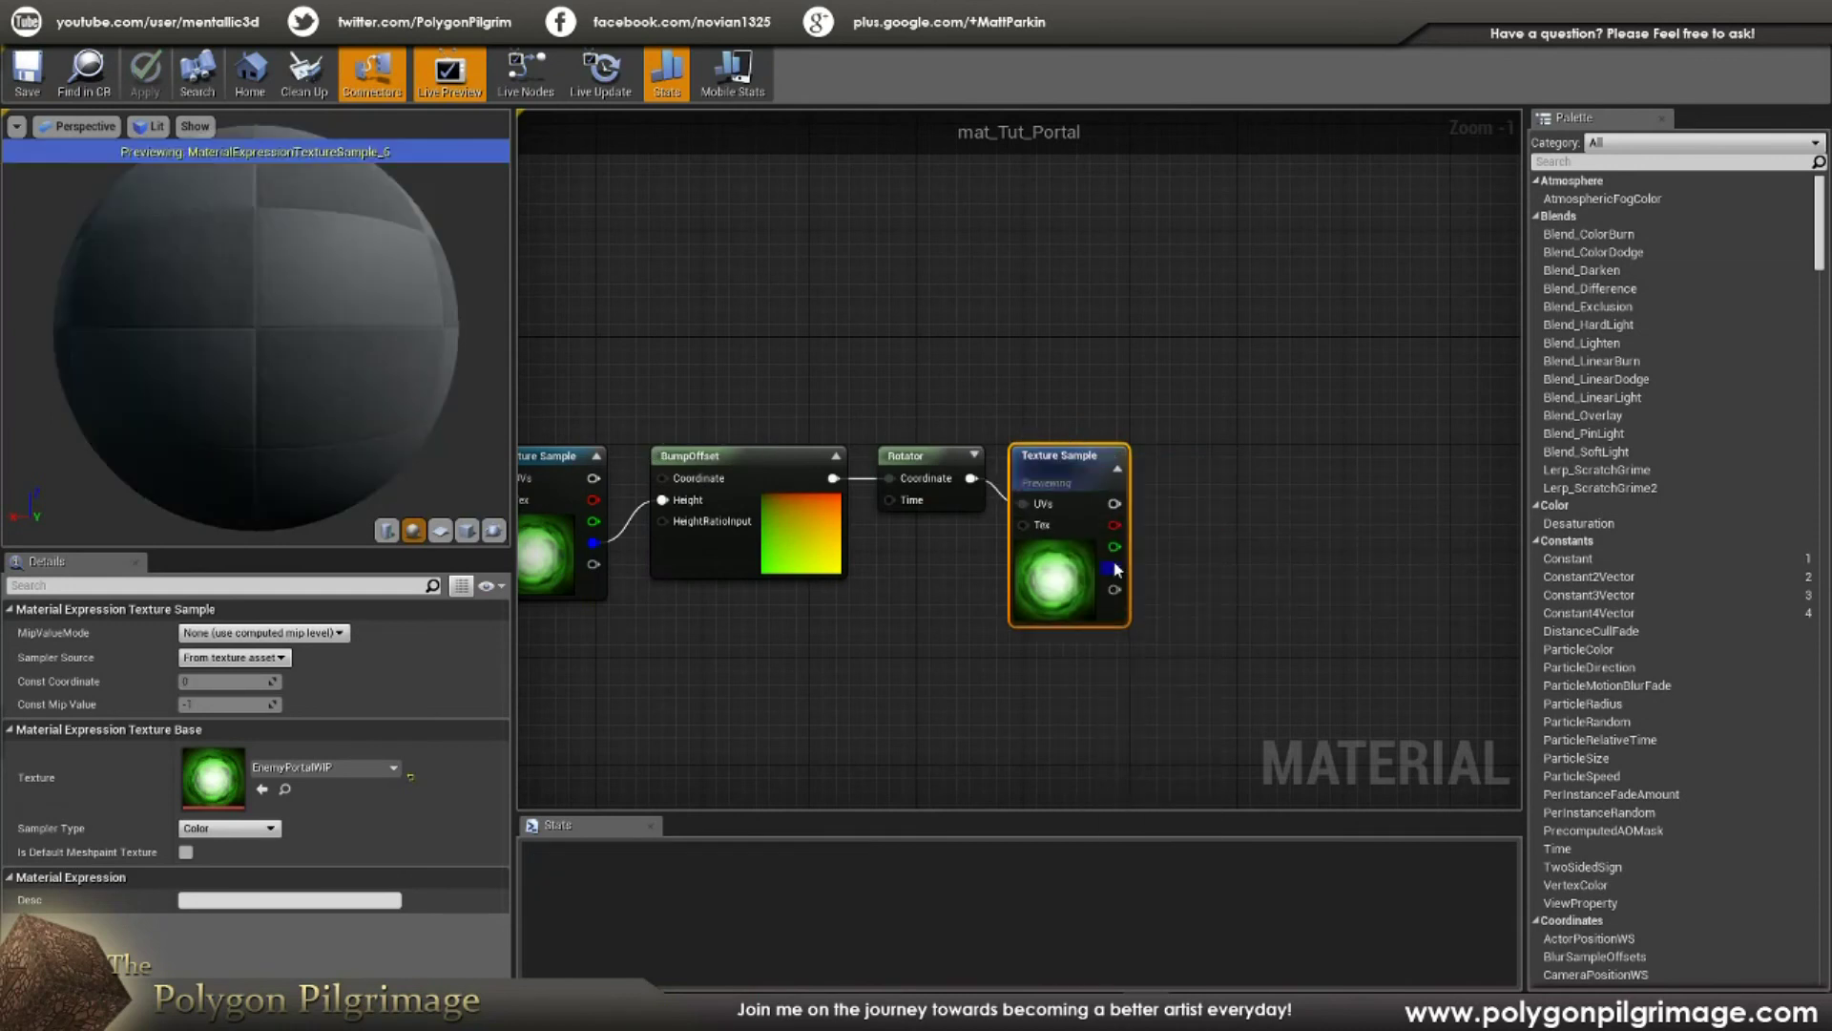
click(439, 530)
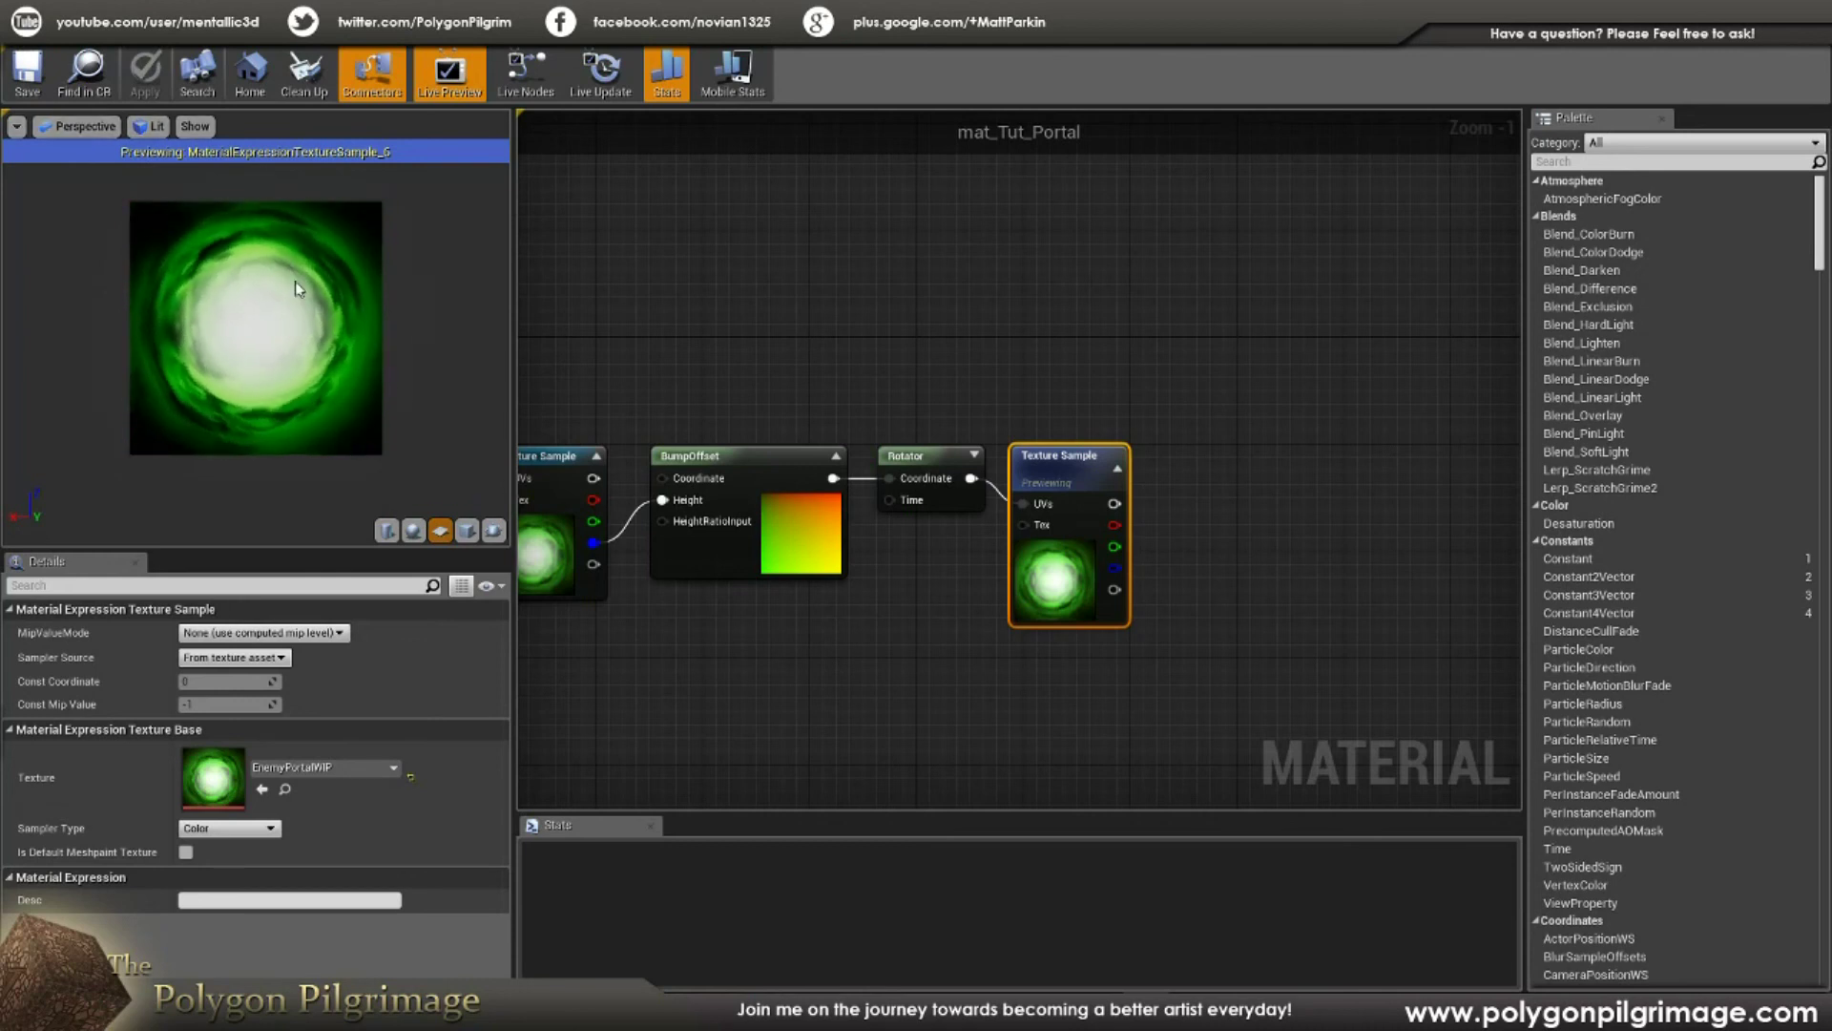
scroll(273, 324, up, 4)
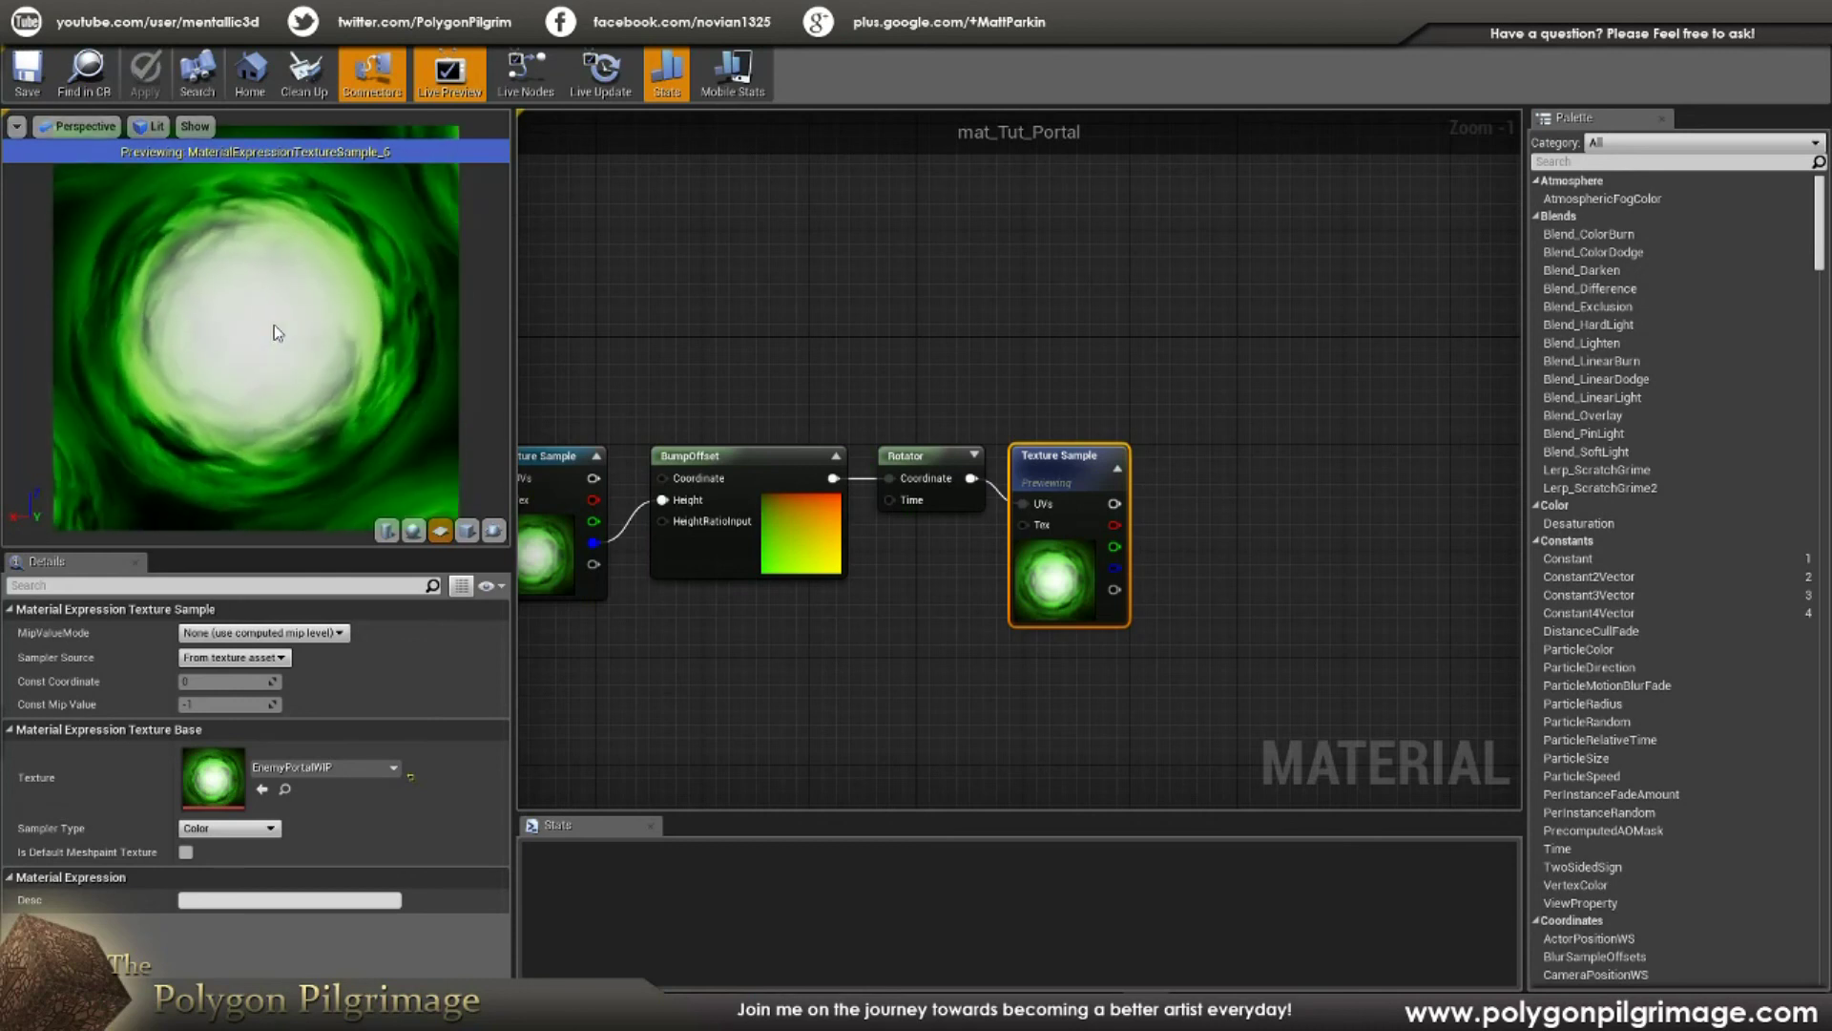
scroll(273, 324, down, 4)
drag(273, 324, 324, 236)
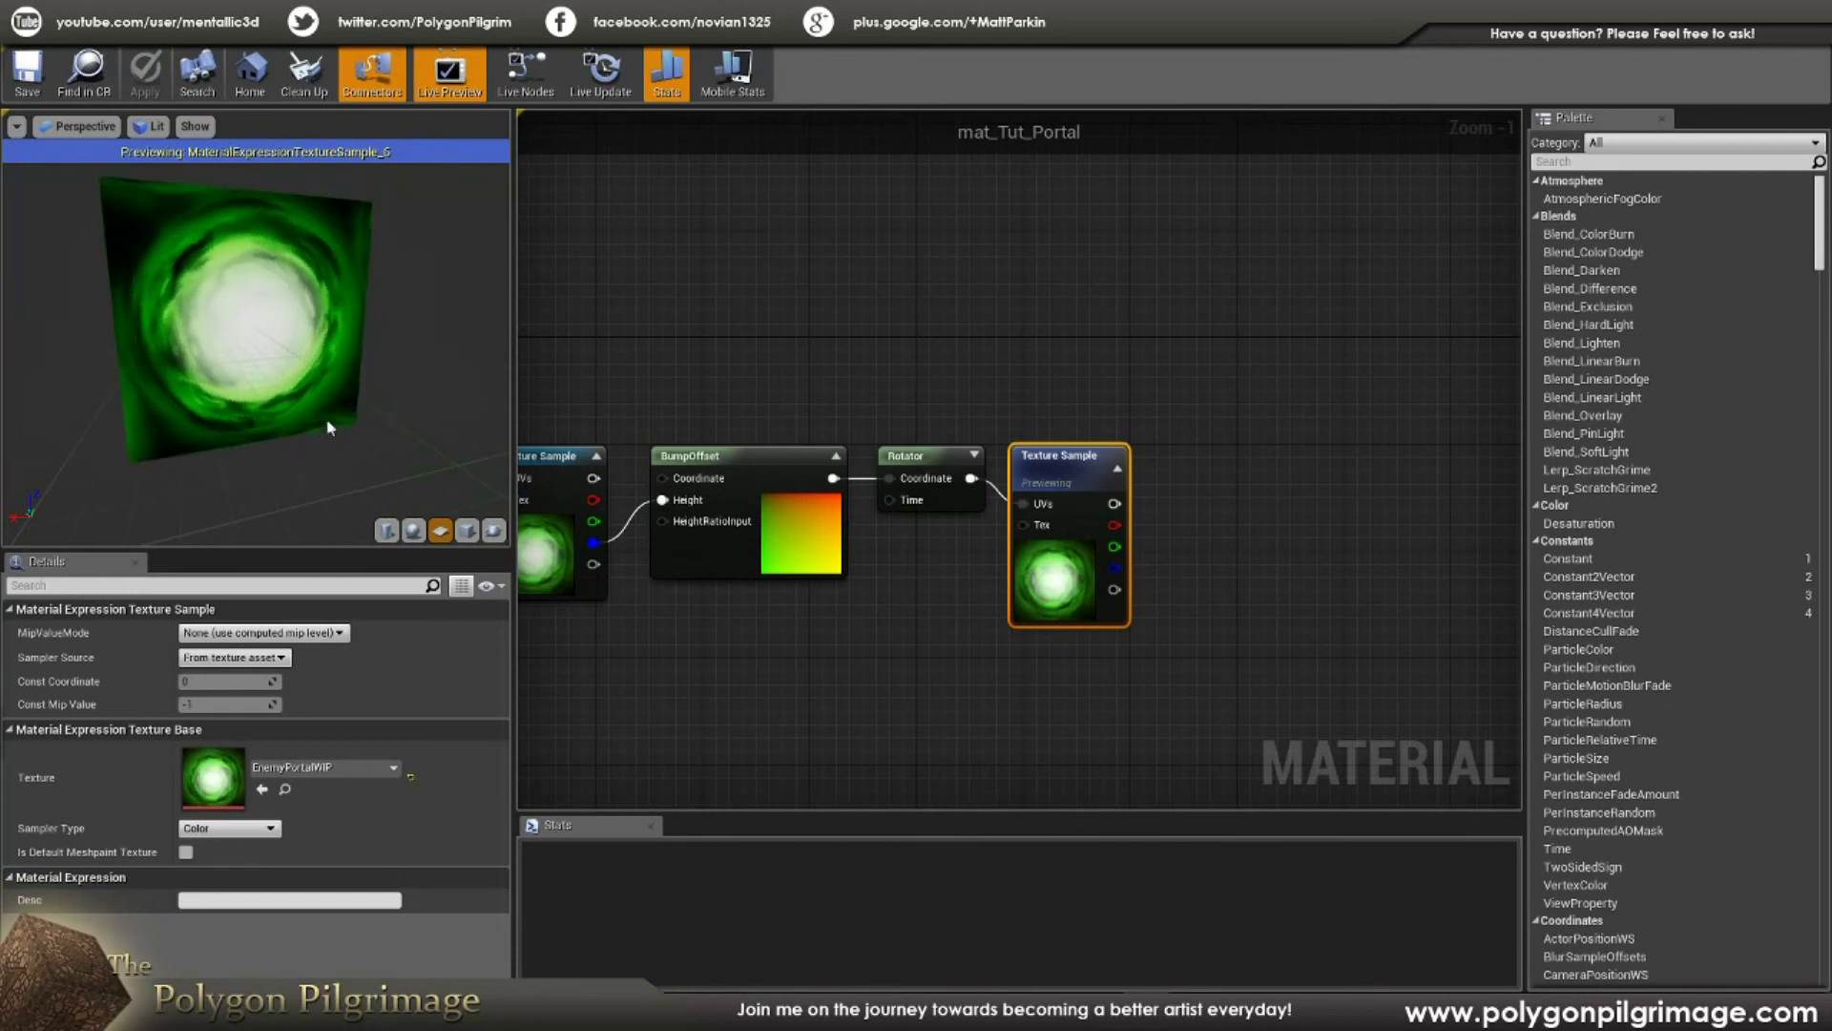
drag(256, 334, 160, 334)
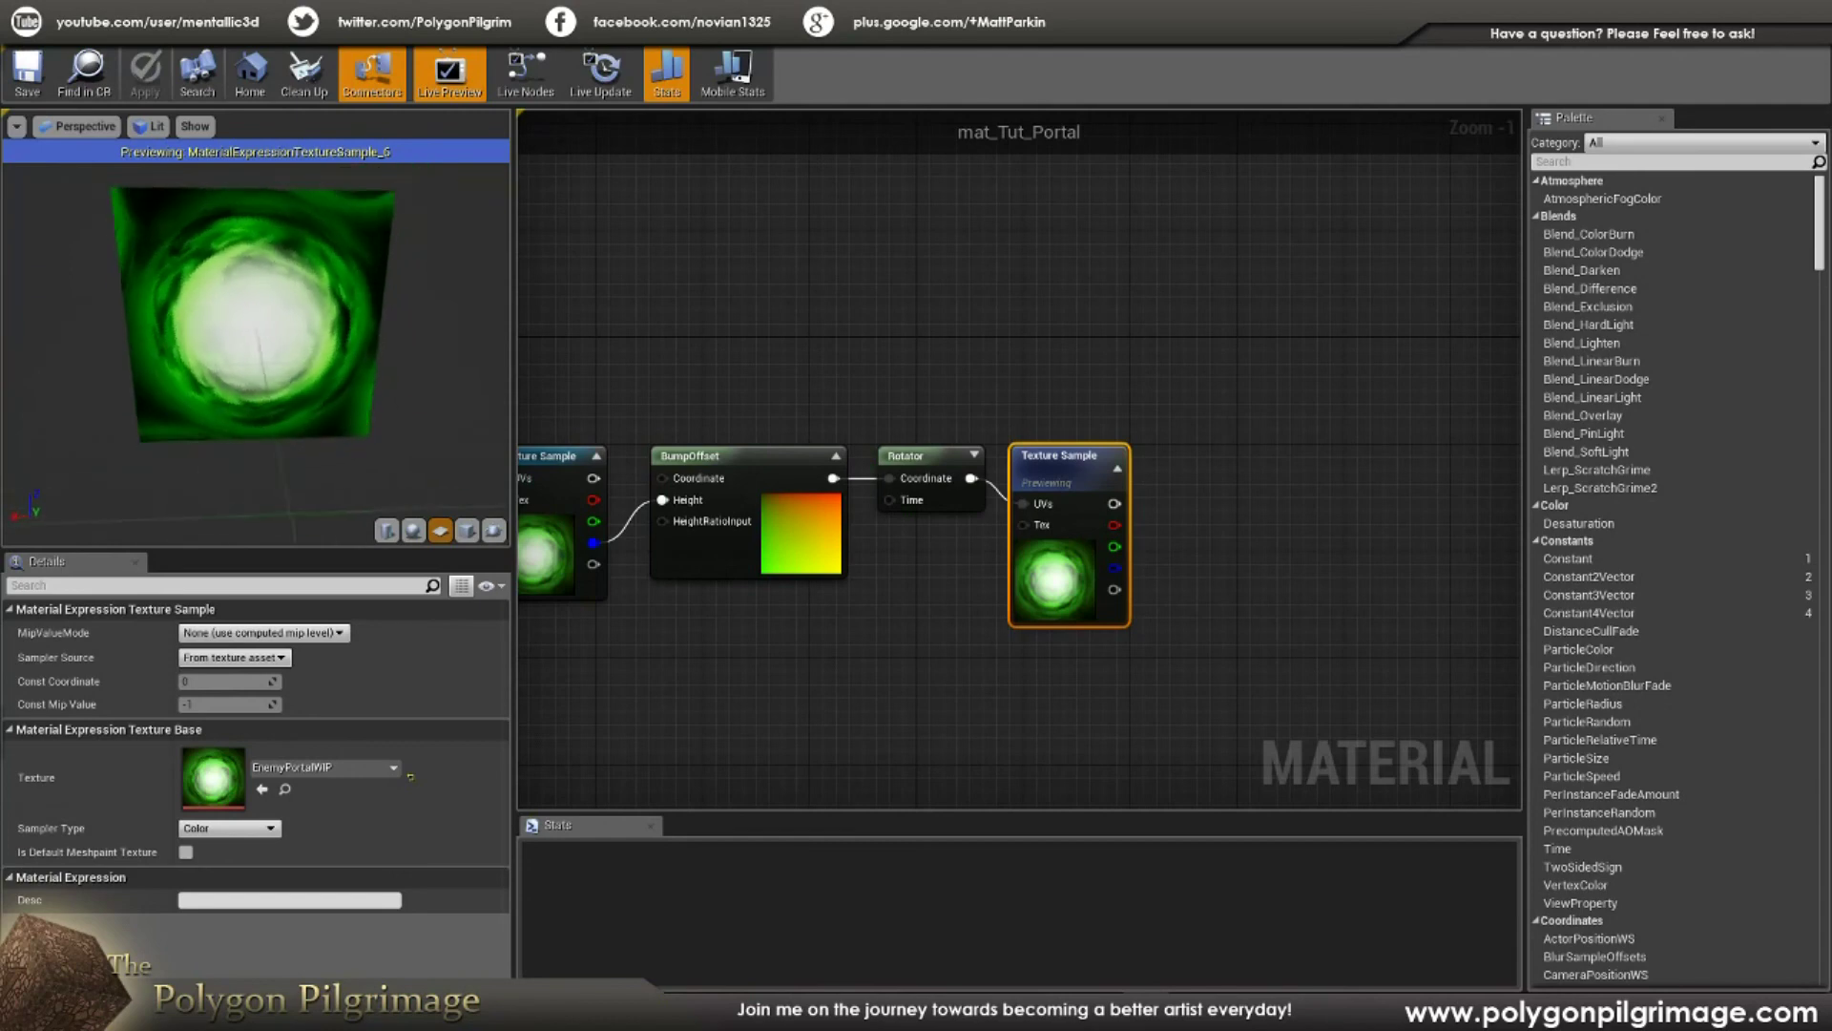
drag(345, 330, 229, 286)
Step: Connect the second Texture Sample's RGB output to the material's Base Color input
right_drag(781, 393, 1015, 368)
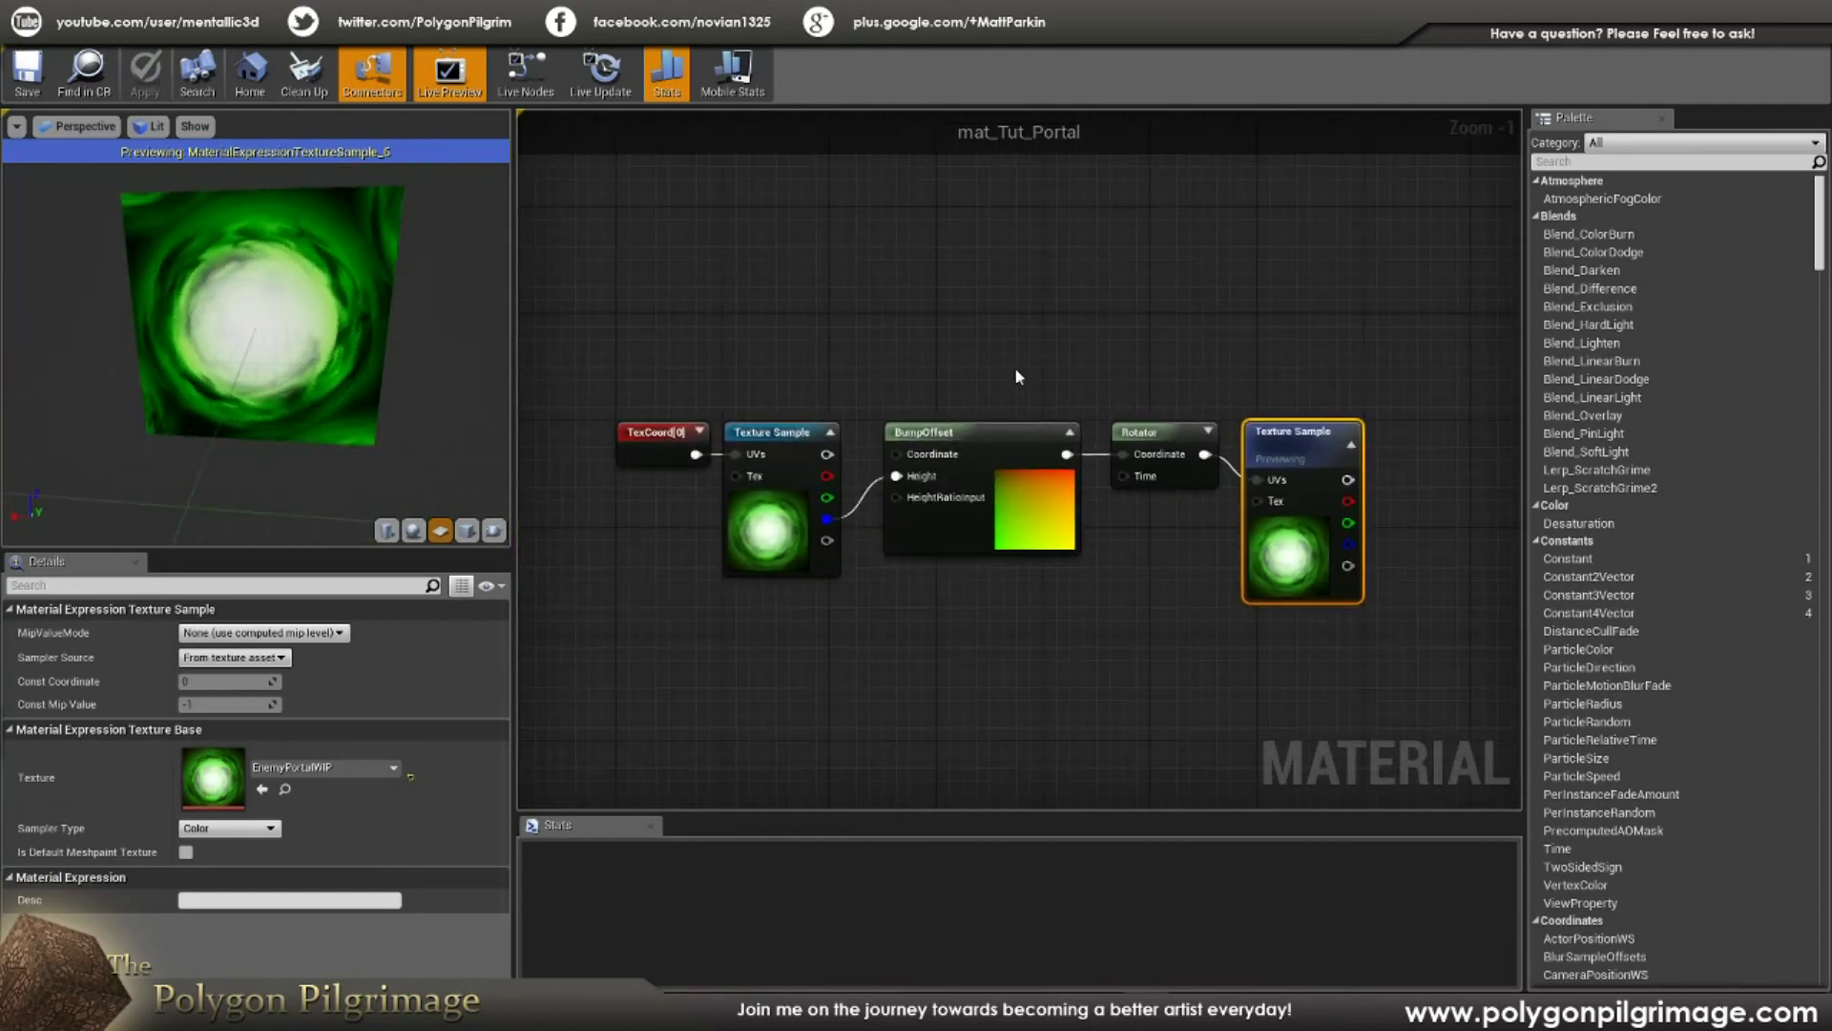
right_drag(1123, 348, 834, 355)
right_drag(1042, 342, 828, 341)
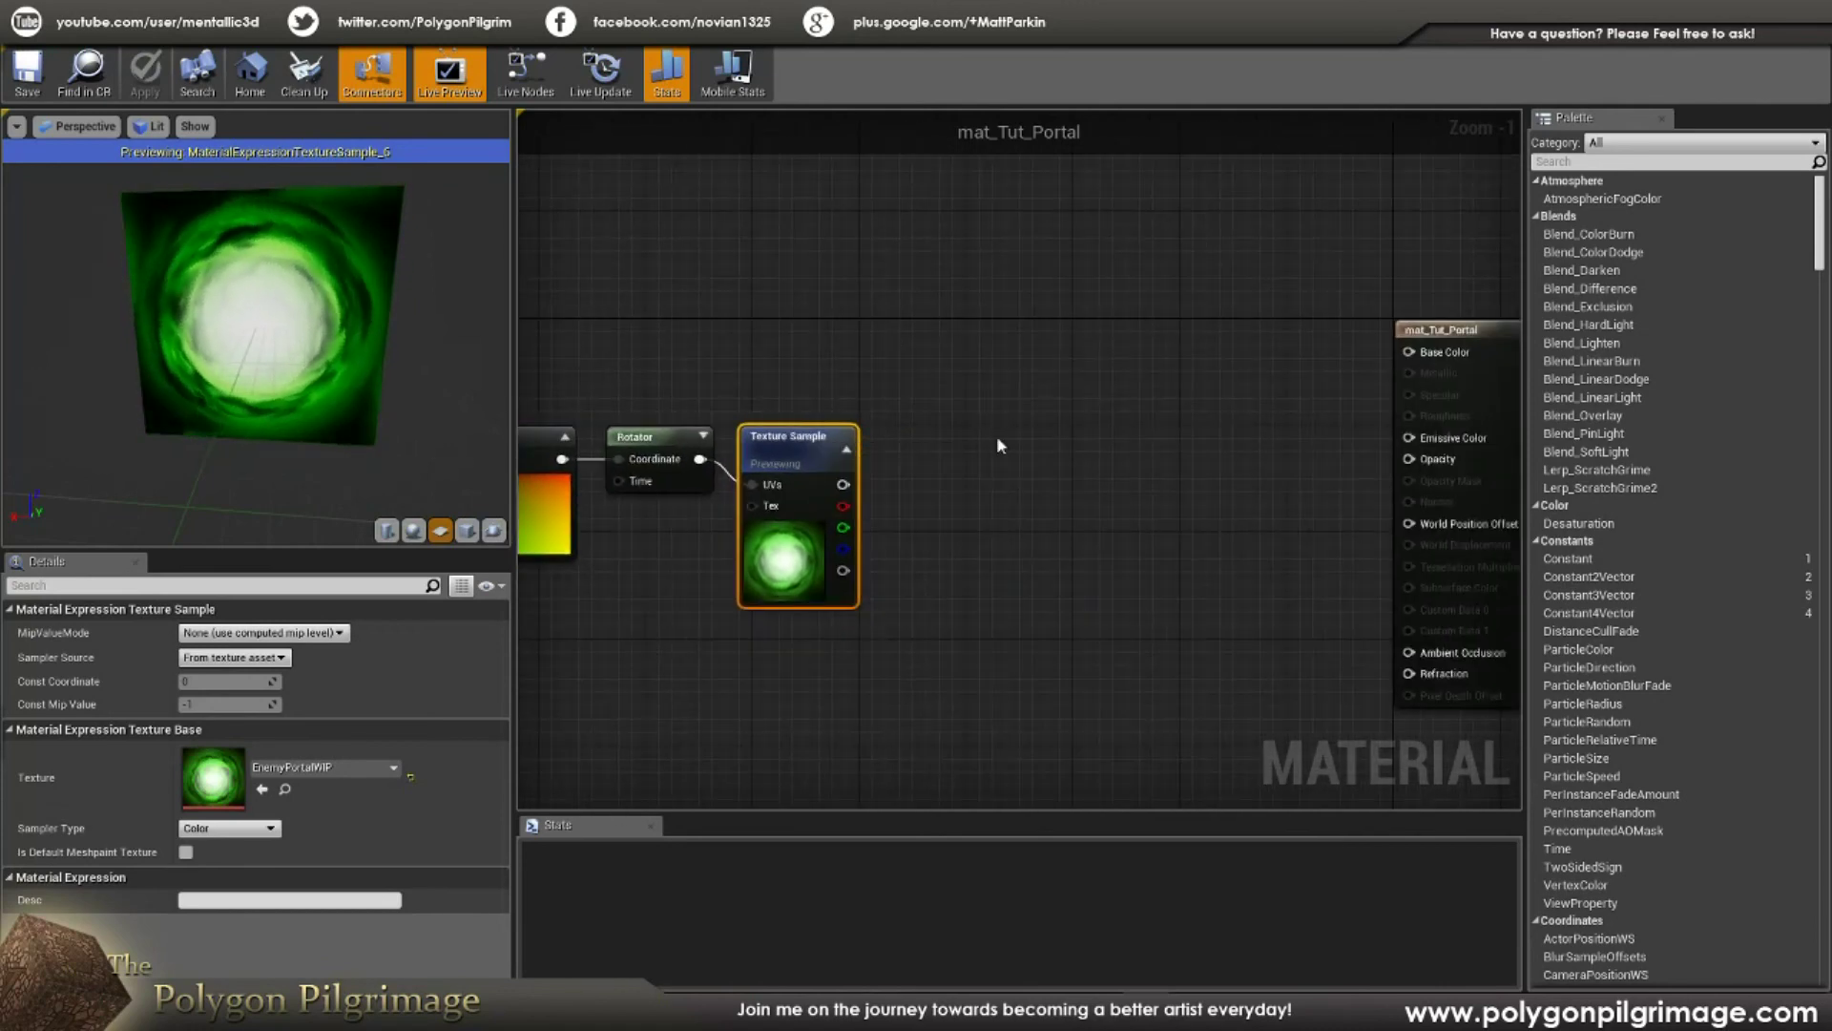
click(1025, 483)
scroll(1022, 467, up, 1)
right_drag(1023, 466, 897, 410)
drag(699, 430, 1345, 279)
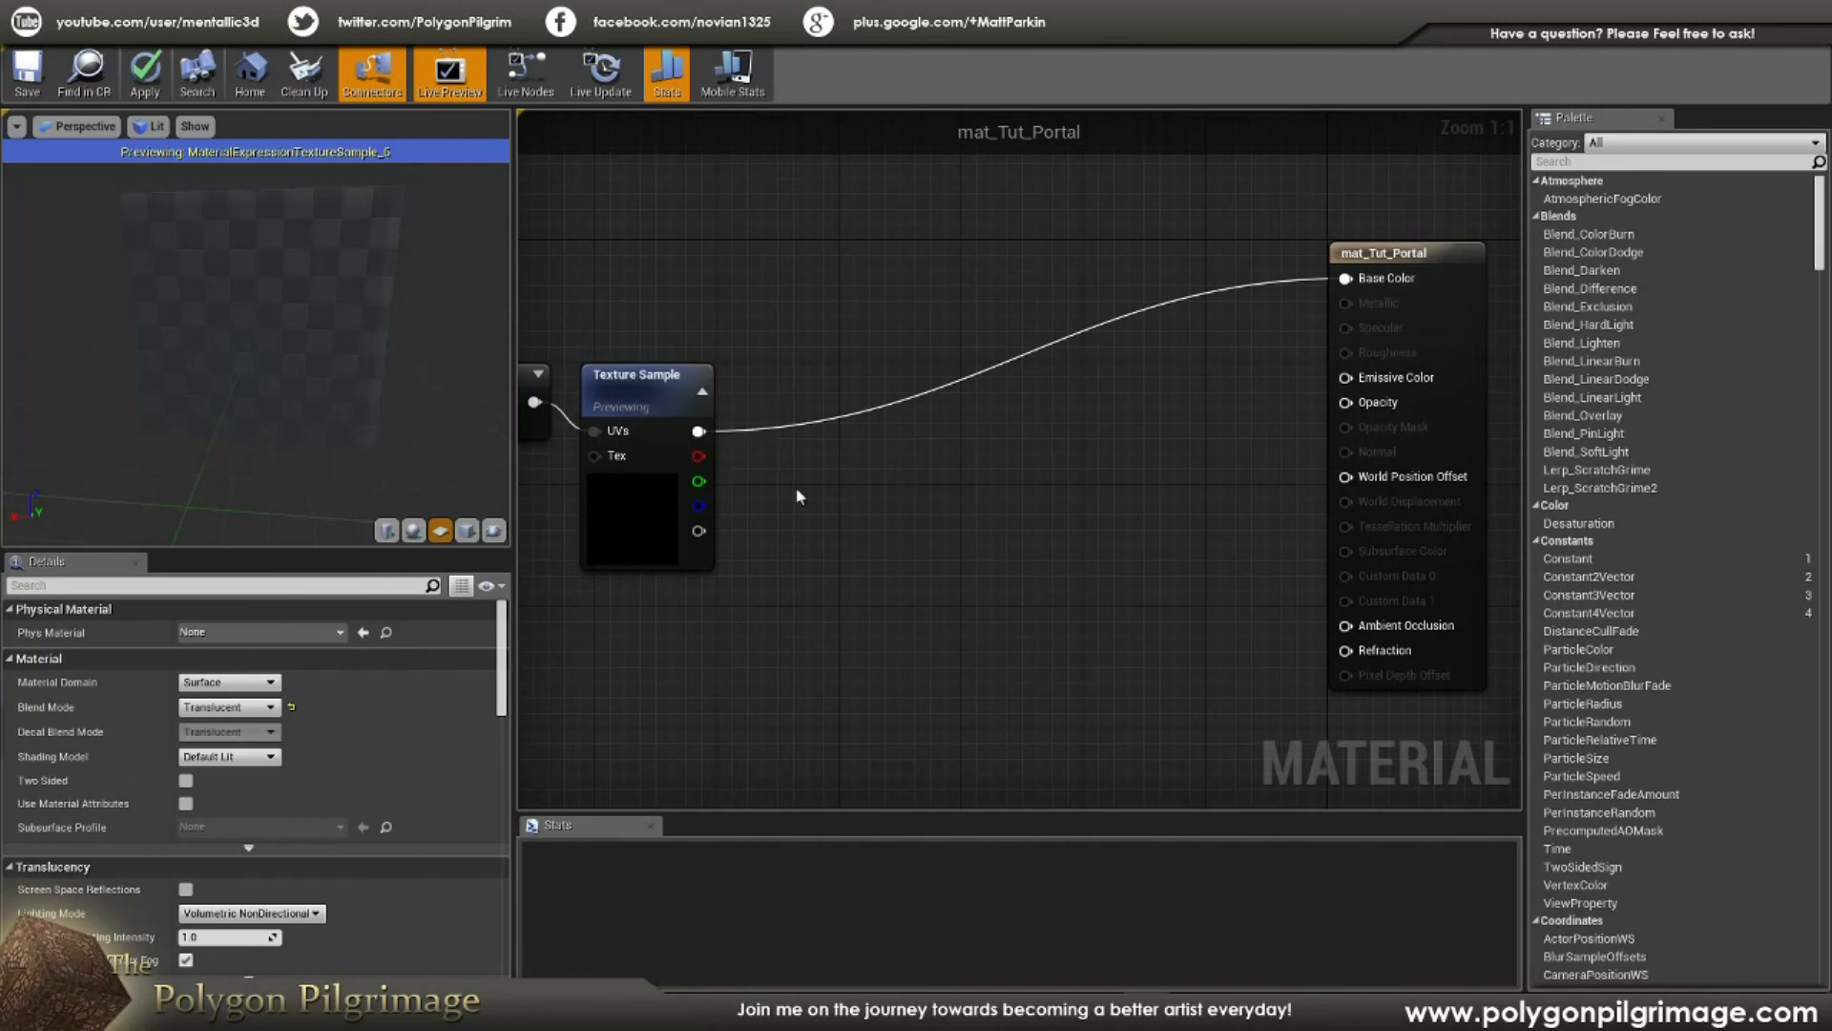
Step: Add a Multiply node between the second Texture Sample and the material result node, with Const B set to 5
right_click(904, 488)
text(mult)
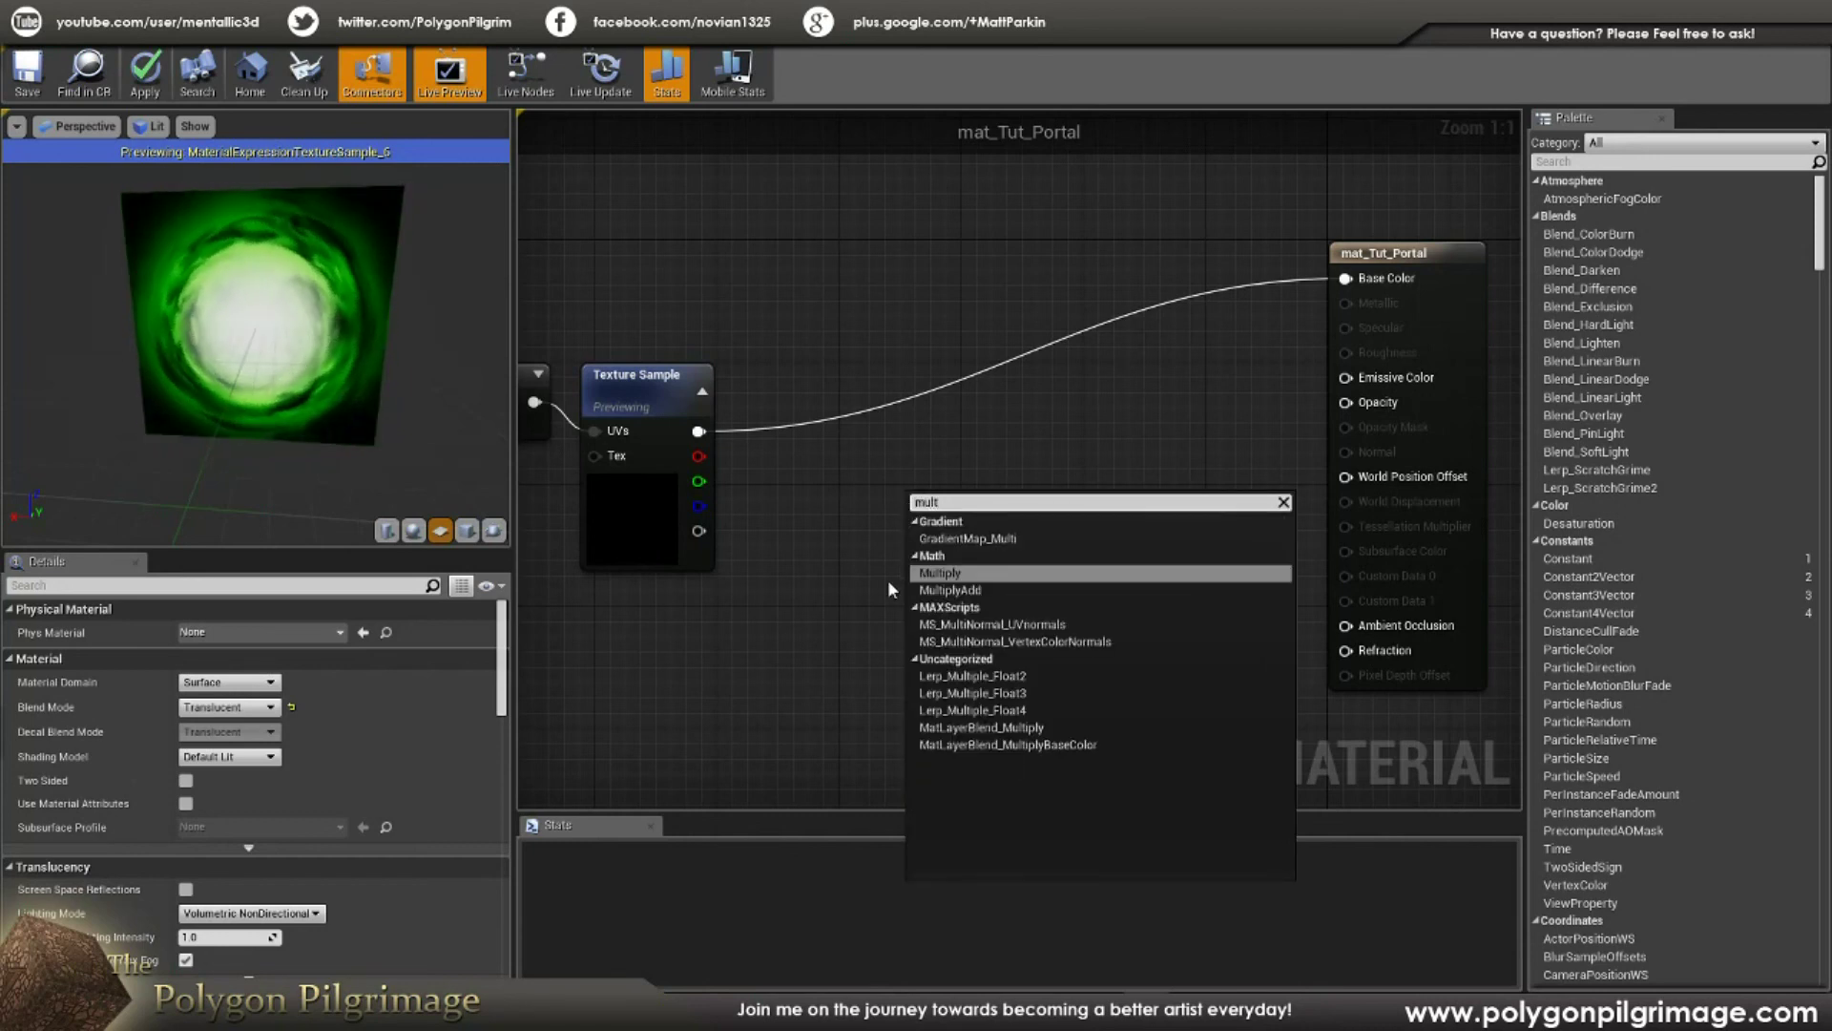
click(946, 573)
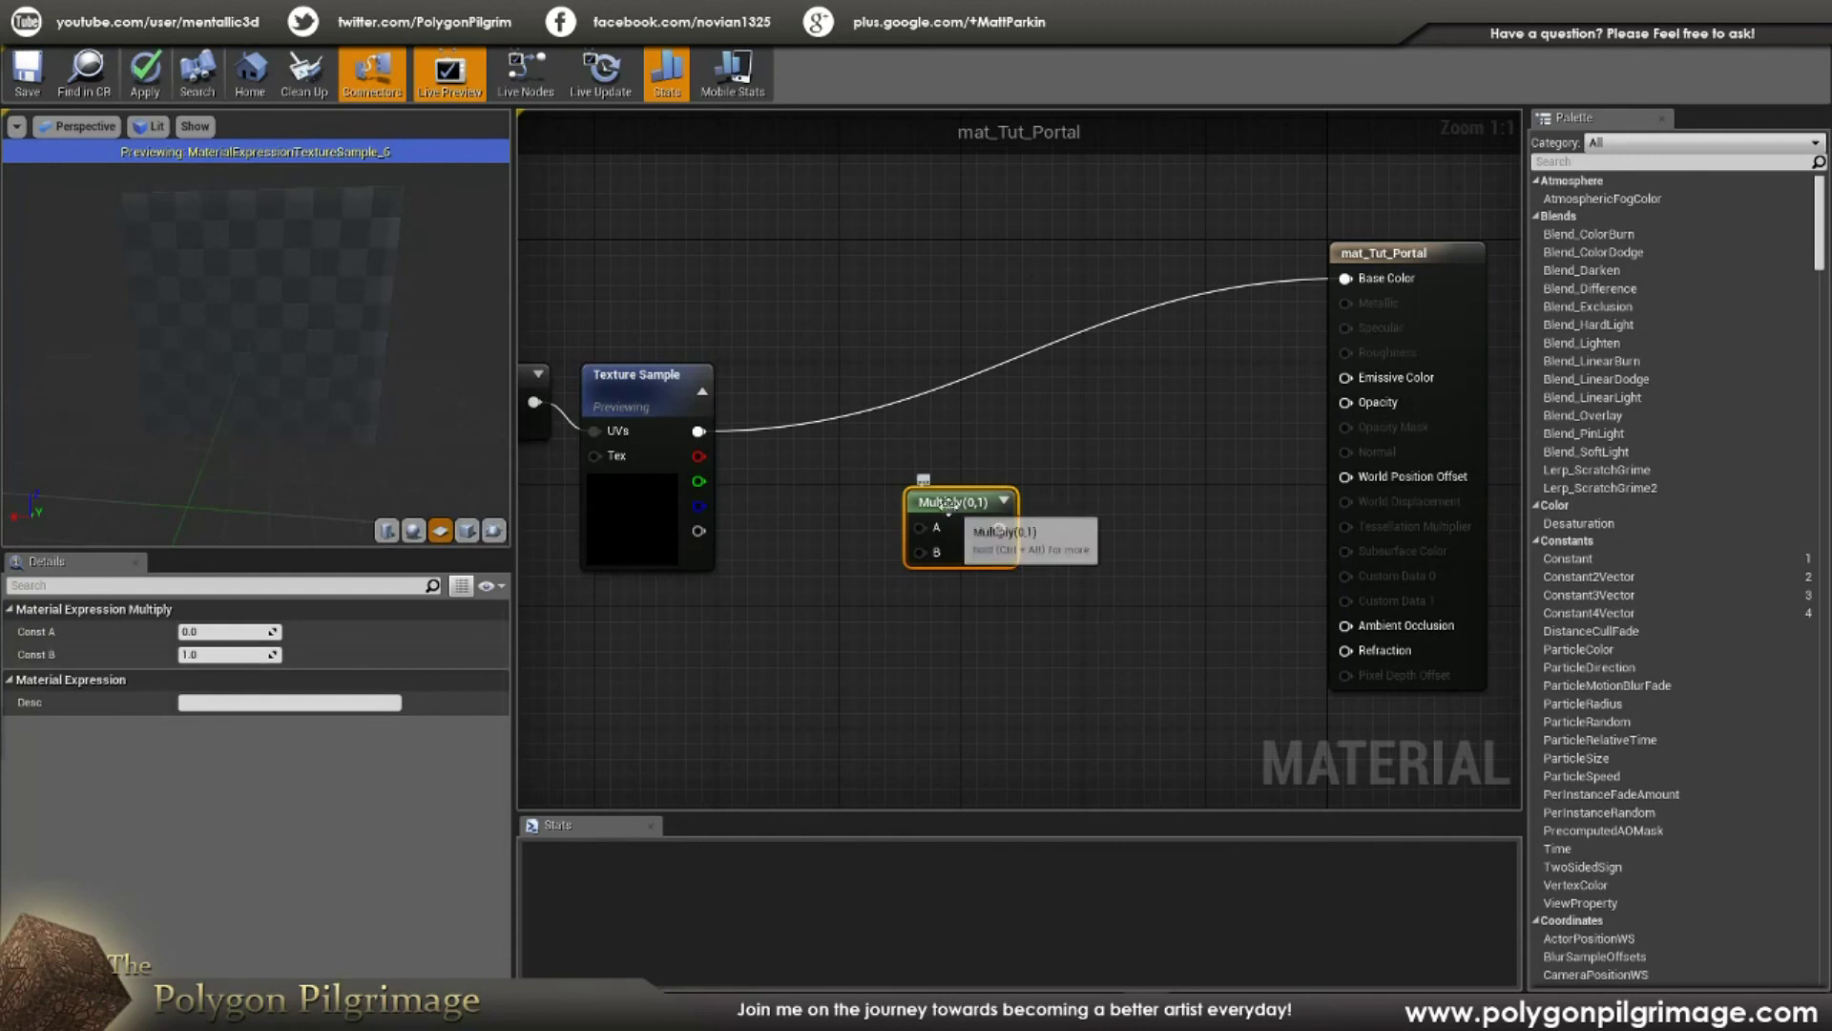
drag(973, 535, 984, 531)
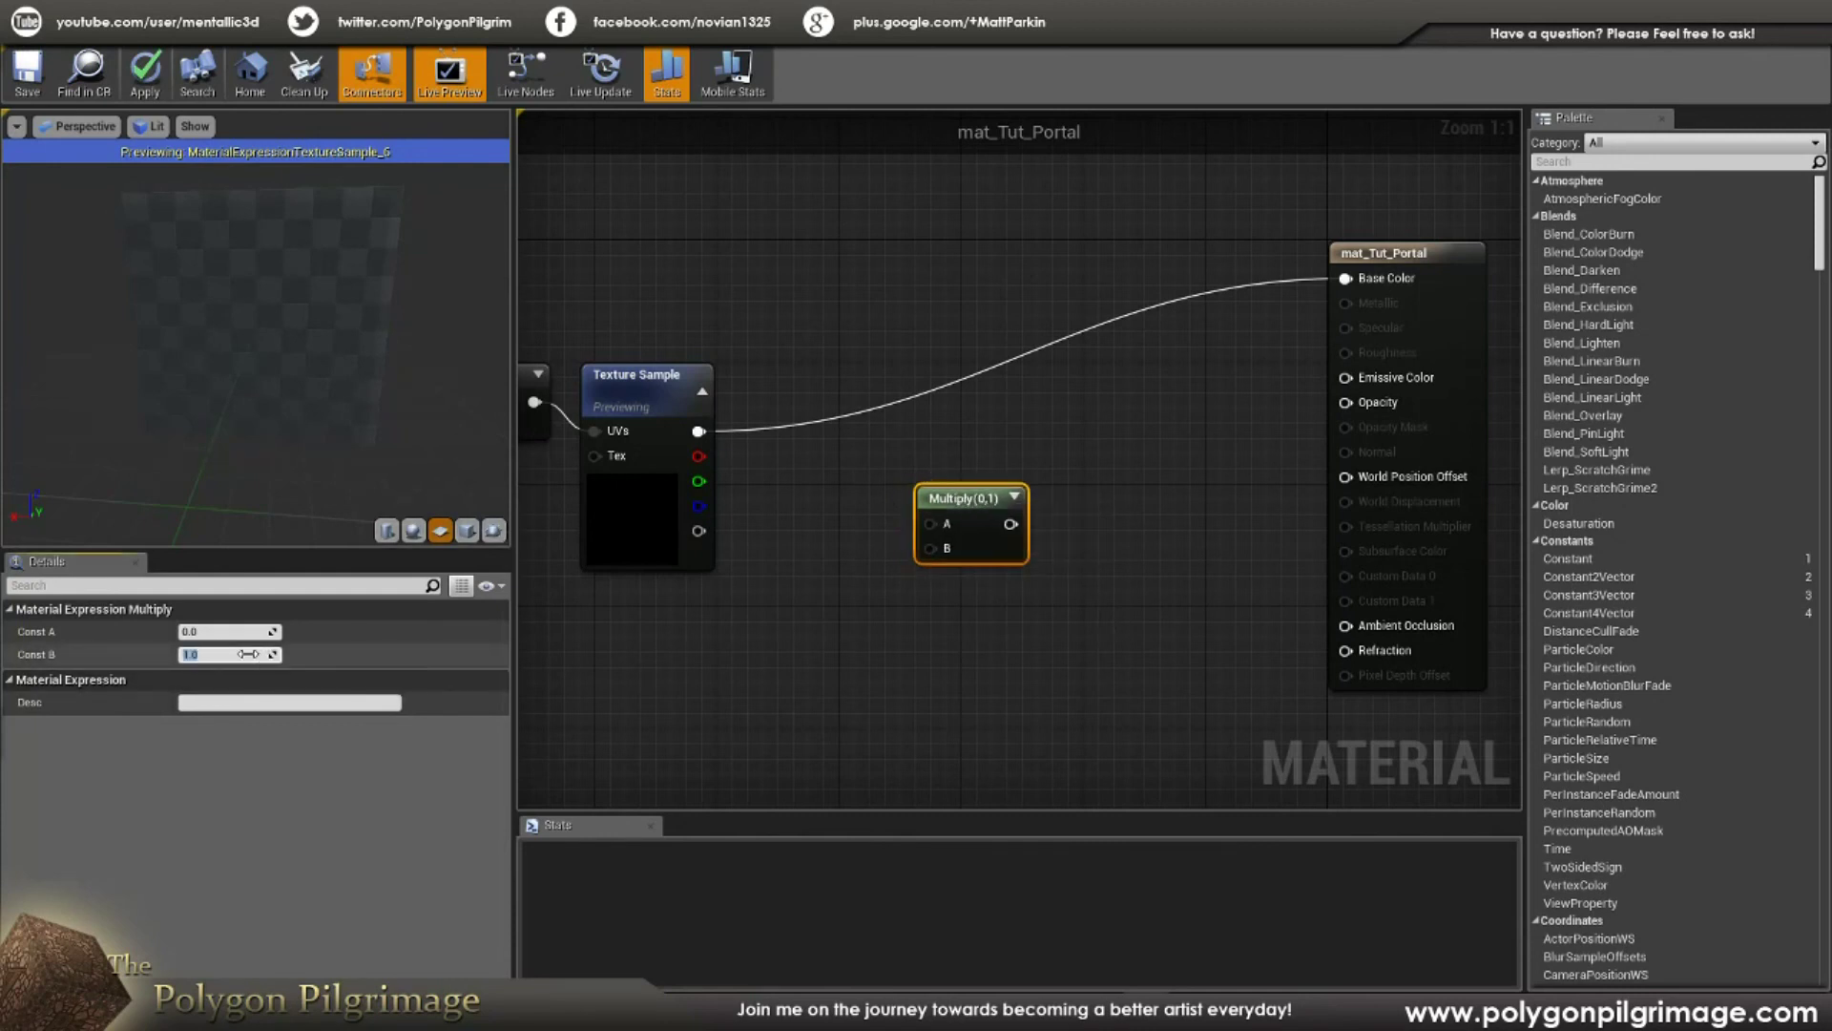
text(5)
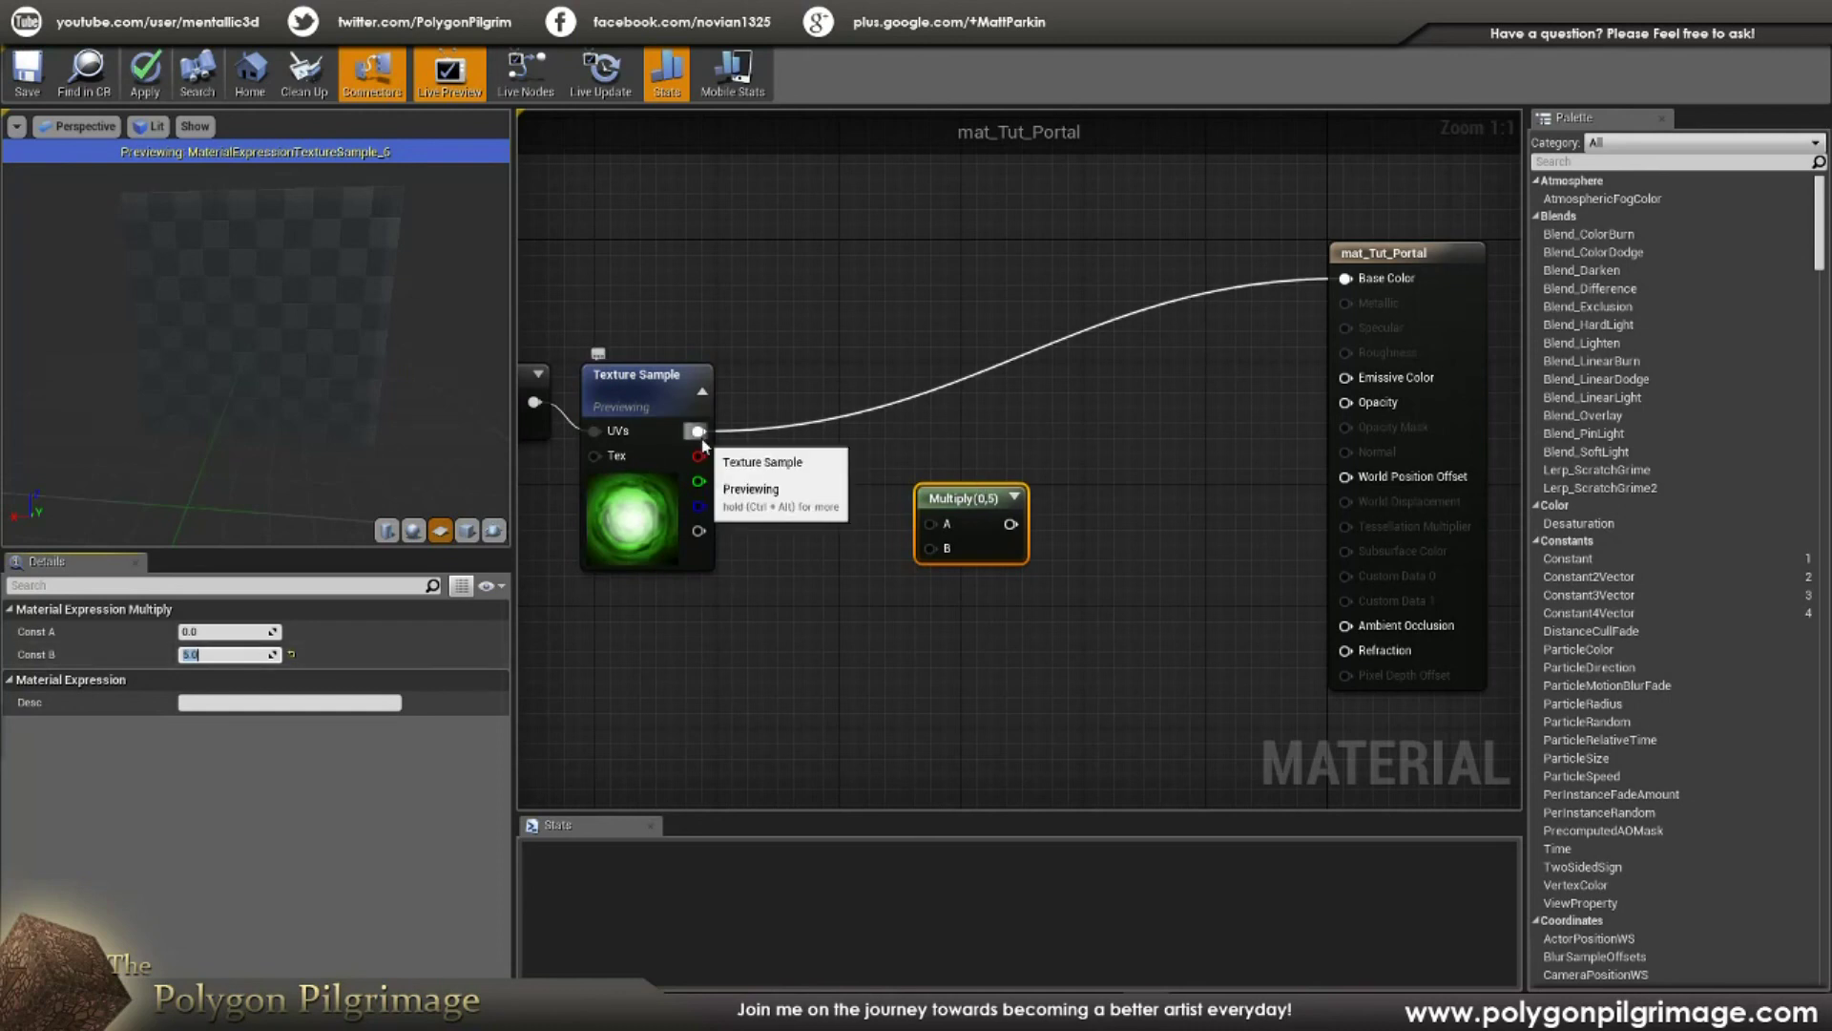
Step: Route the second Texture Sample's RGB output through Multiply's A input into Emissive Color, and place Multiply beside the result node
drag(699, 432, 924, 525)
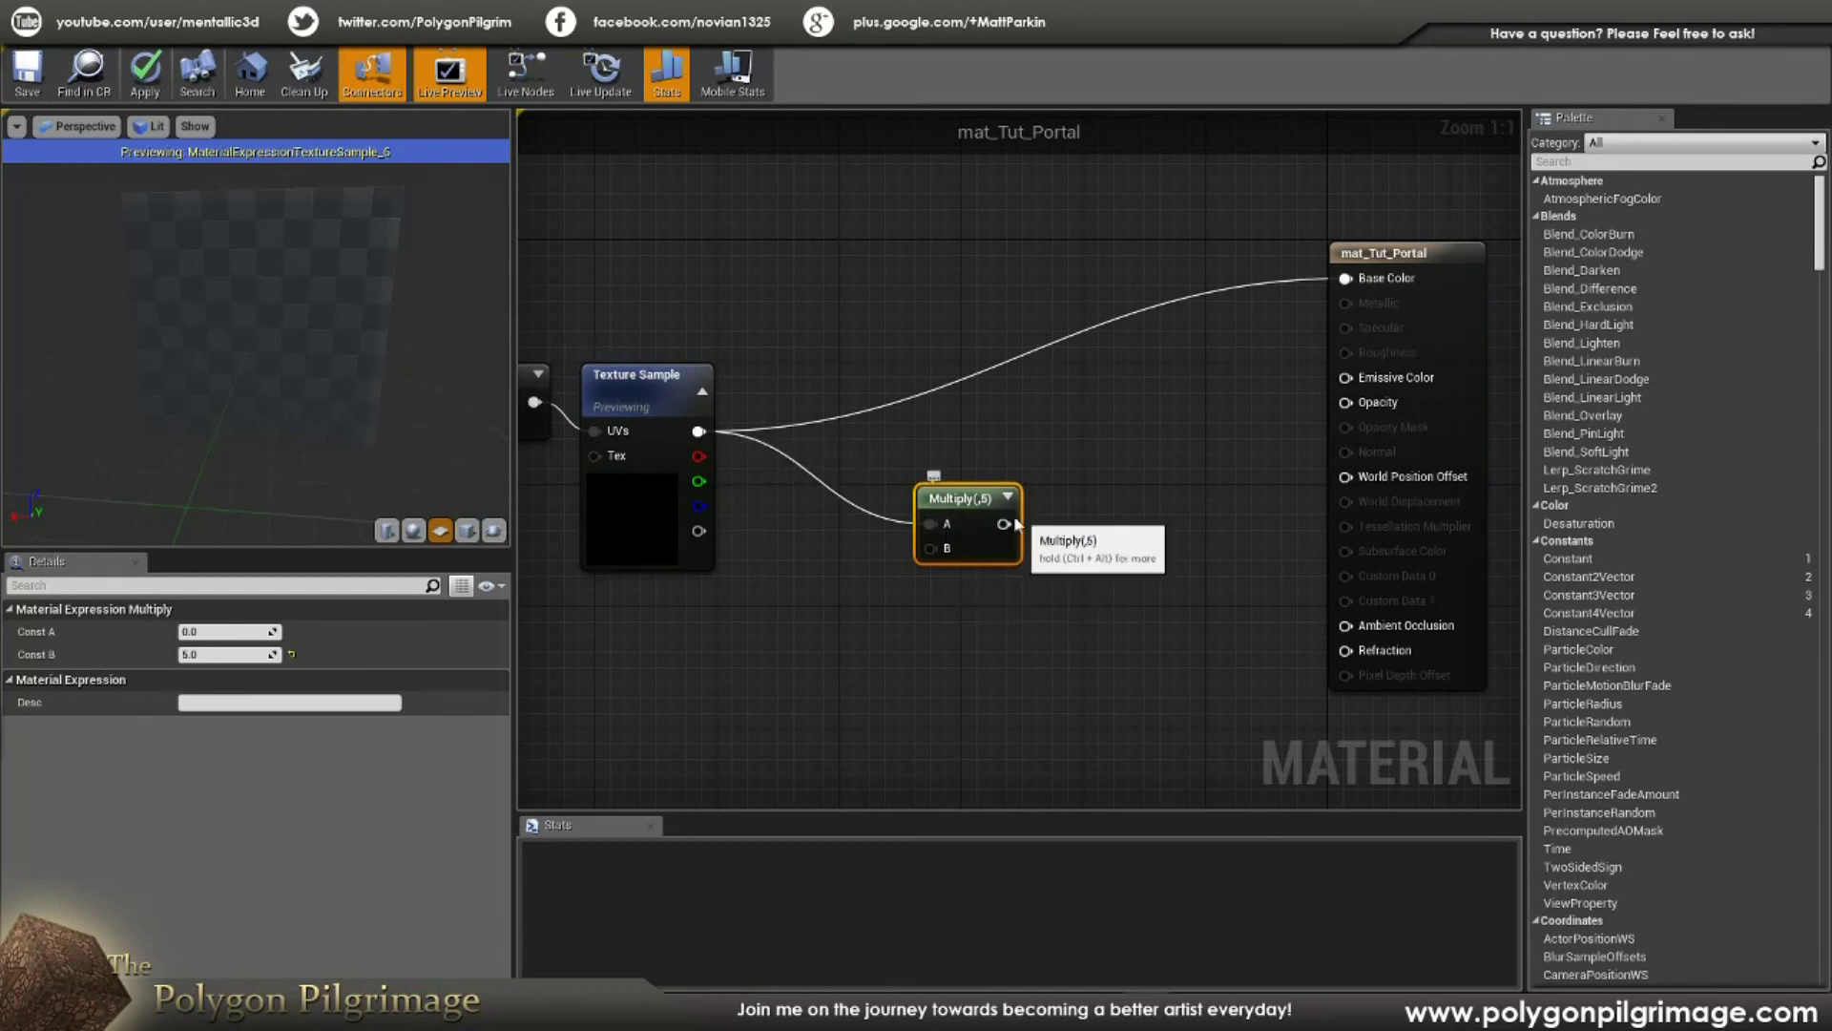
drag(1004, 524, 1345, 377)
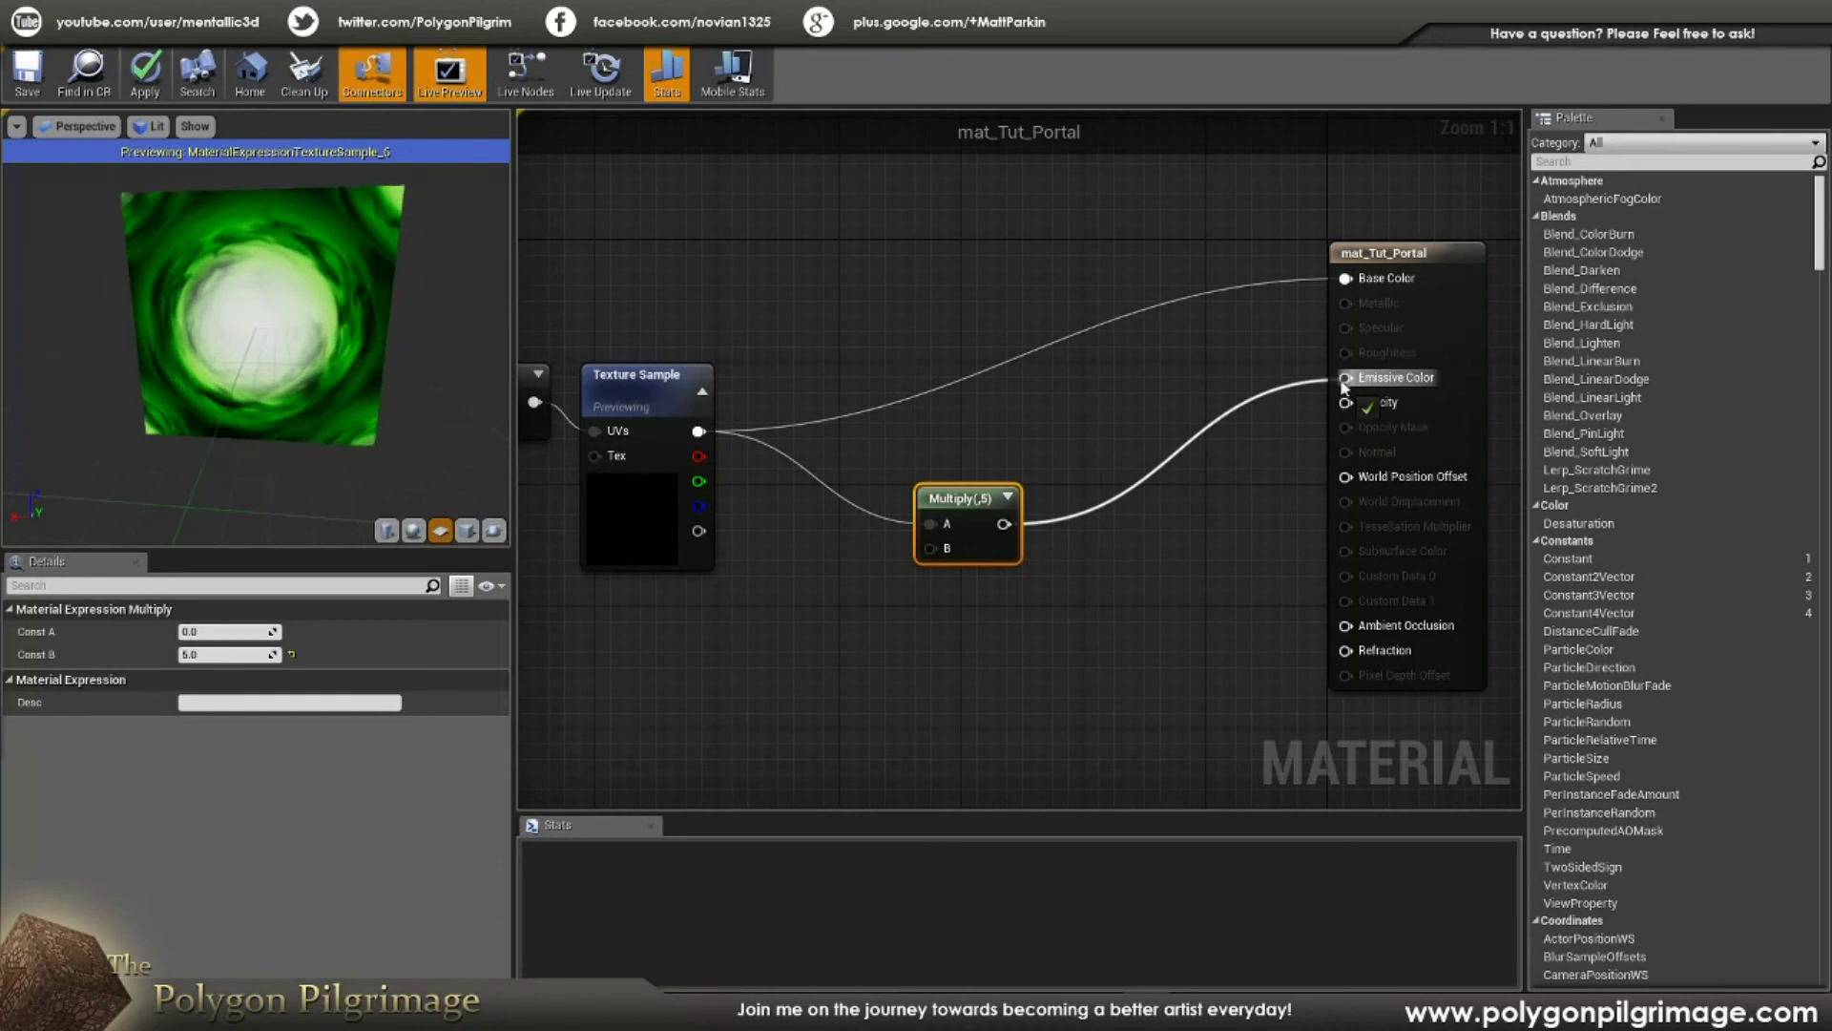
drag(974, 498, 1249, 376)
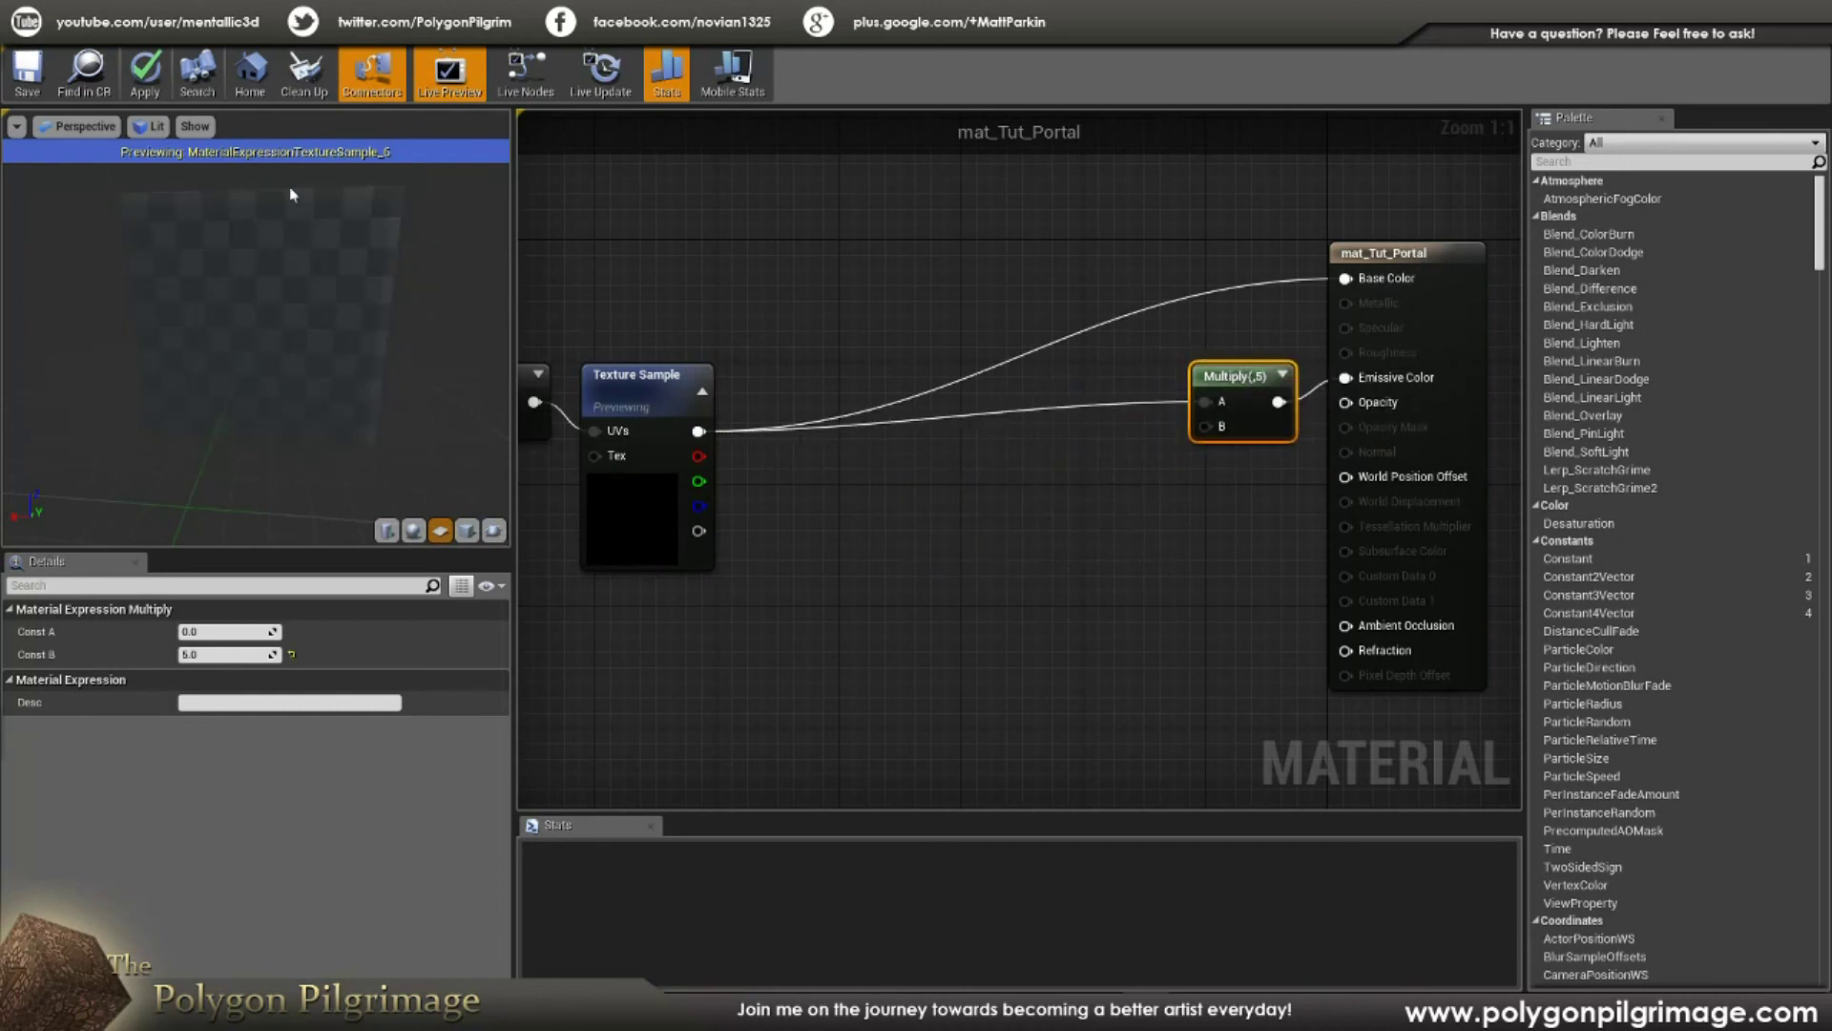
click(1011, 484)
Step: Connect the second Texture Sample's alpha output to Ambient Occlusion, and replace that connection with the blue channel
right_drag(1011, 513, 942, 463)
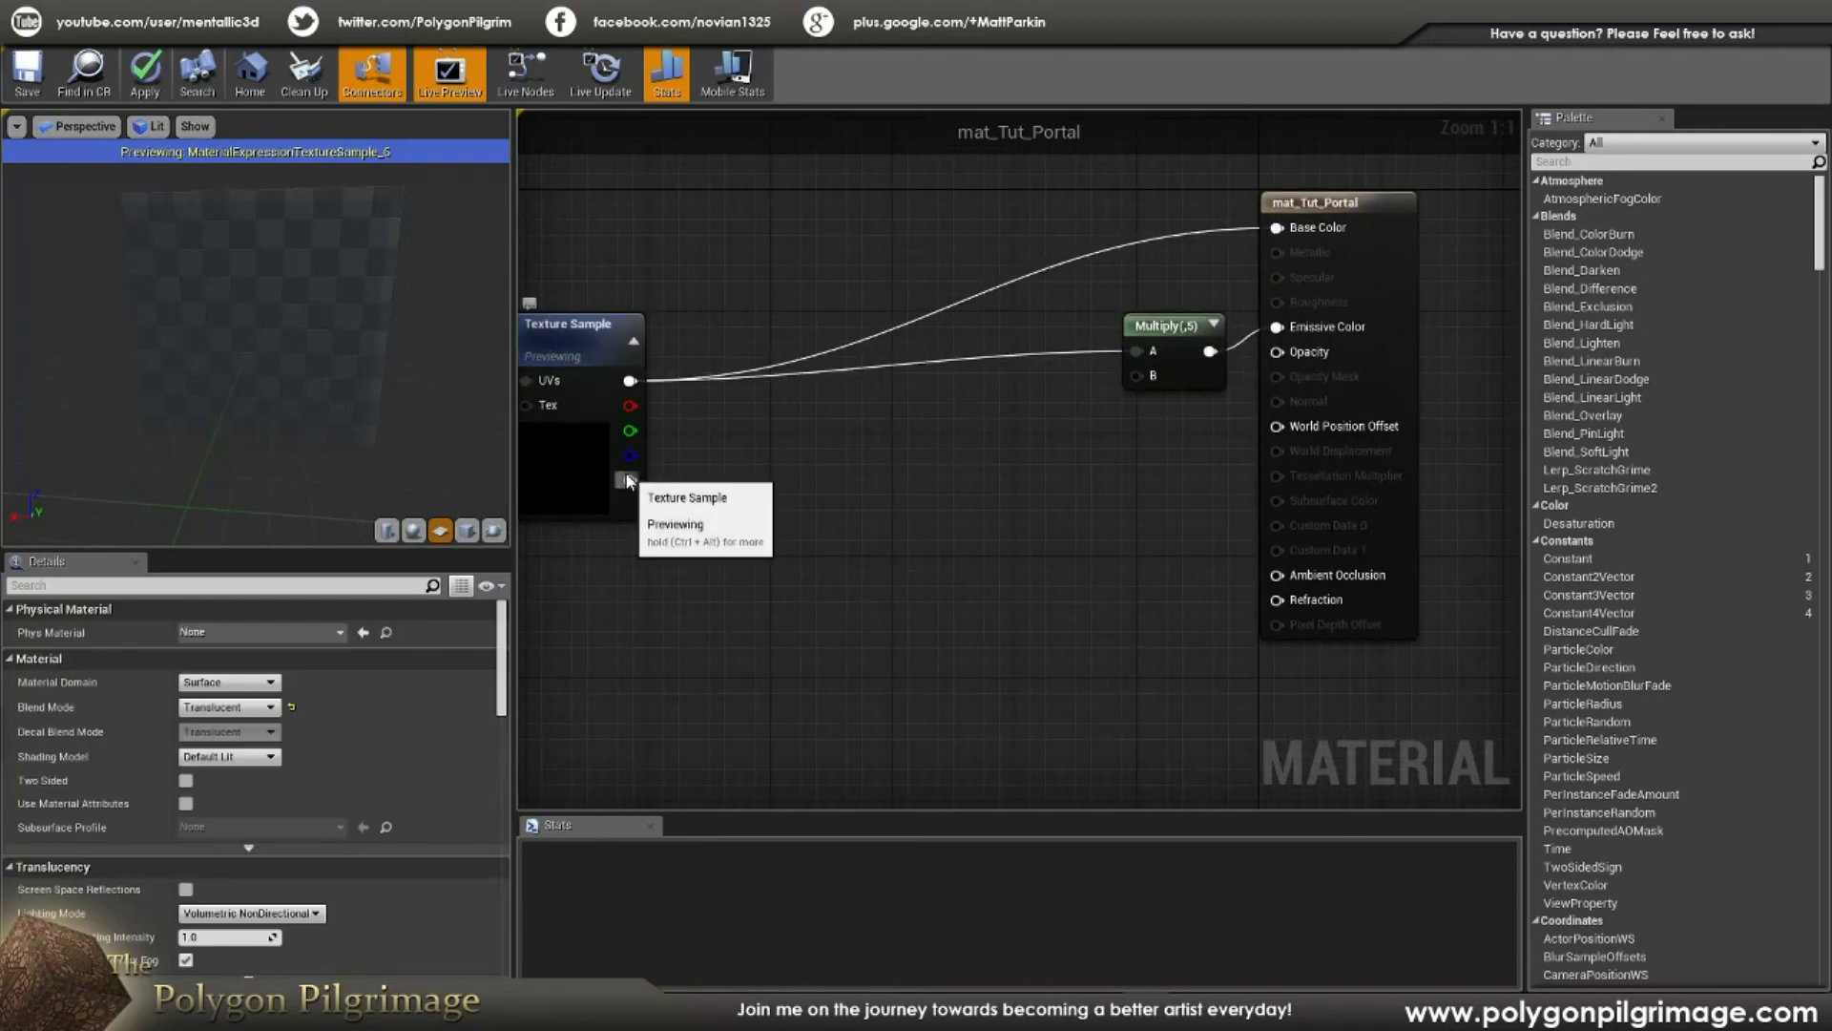
drag(629, 479, 1273, 575)
right_drag(739, 419, 900, 445)
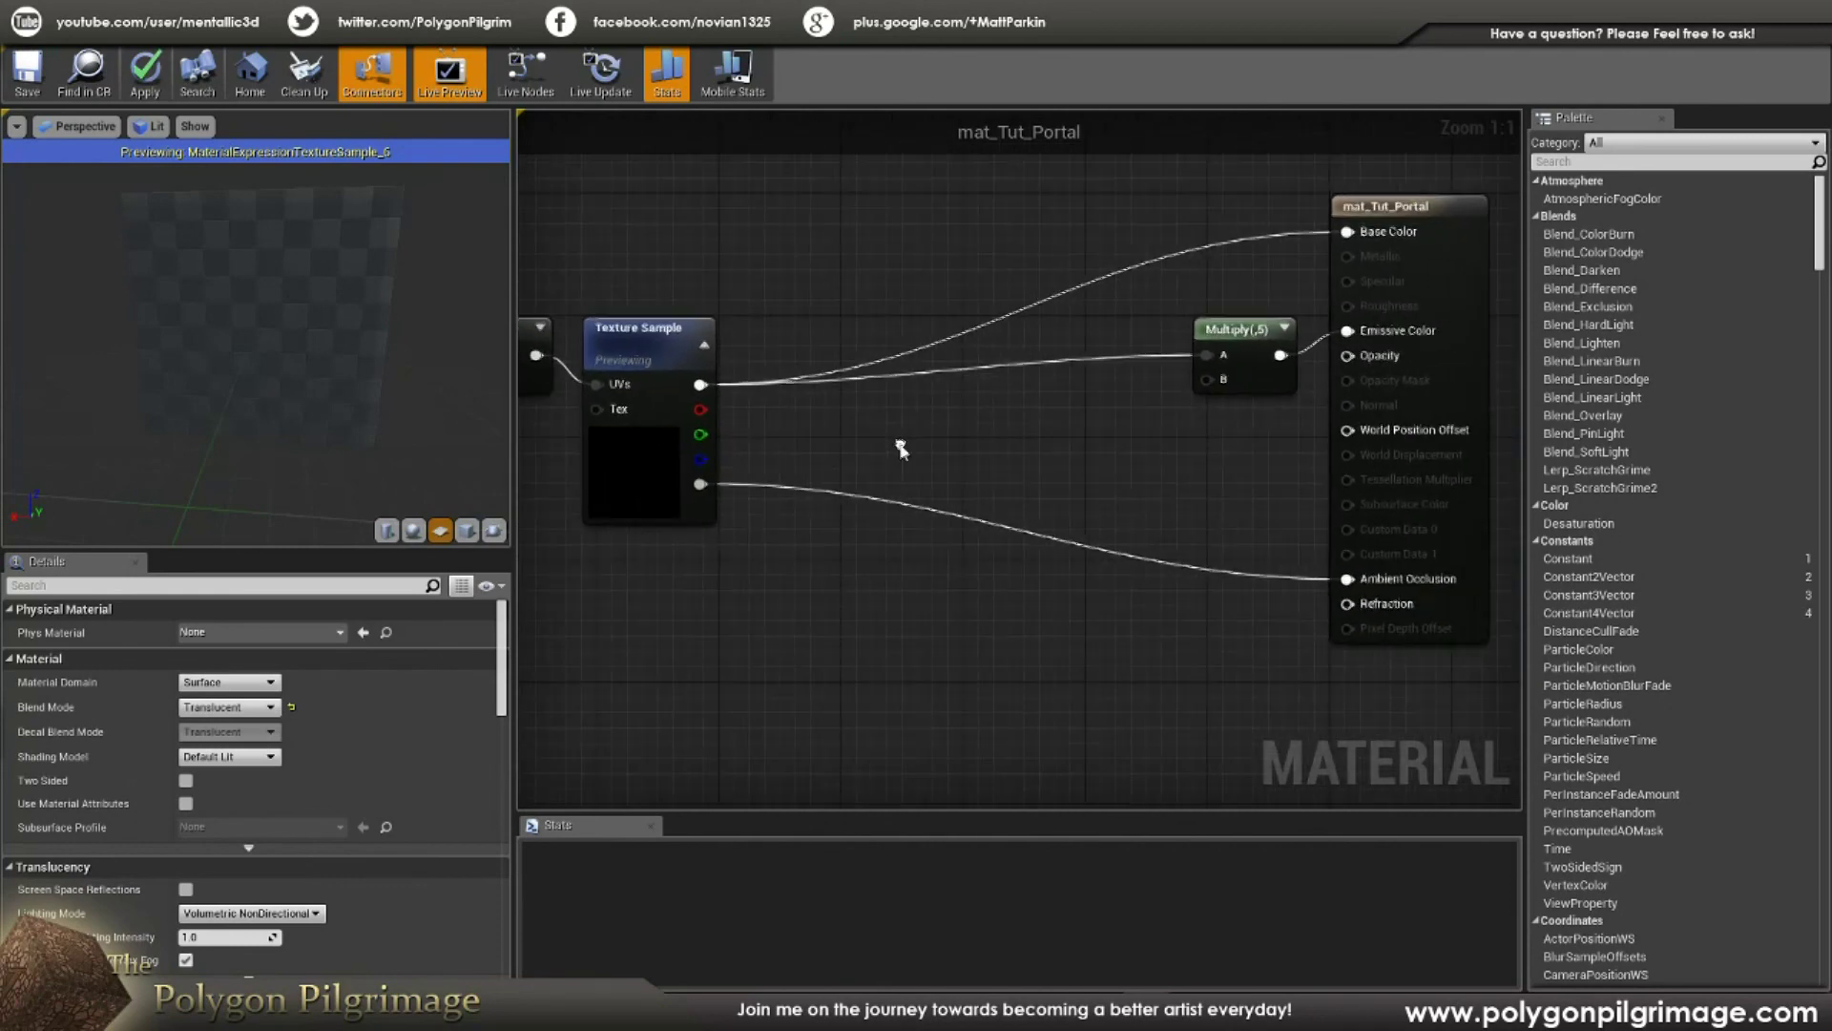
drag(702, 459, 1348, 580)
Step: Move the Multiply node and the material result node closer to the second Texture Sample to tidy the graph
mouse_move(1108, 487)
right_down()
mouse_move(1119, 502)
mouse_move(1093, 500)
mouse_move(1095, 517)
right_up()
scroll(1122, 511, down, 2)
scroll(1093, 516, down, 2)
right_drag(961, 512, 1030, 544)
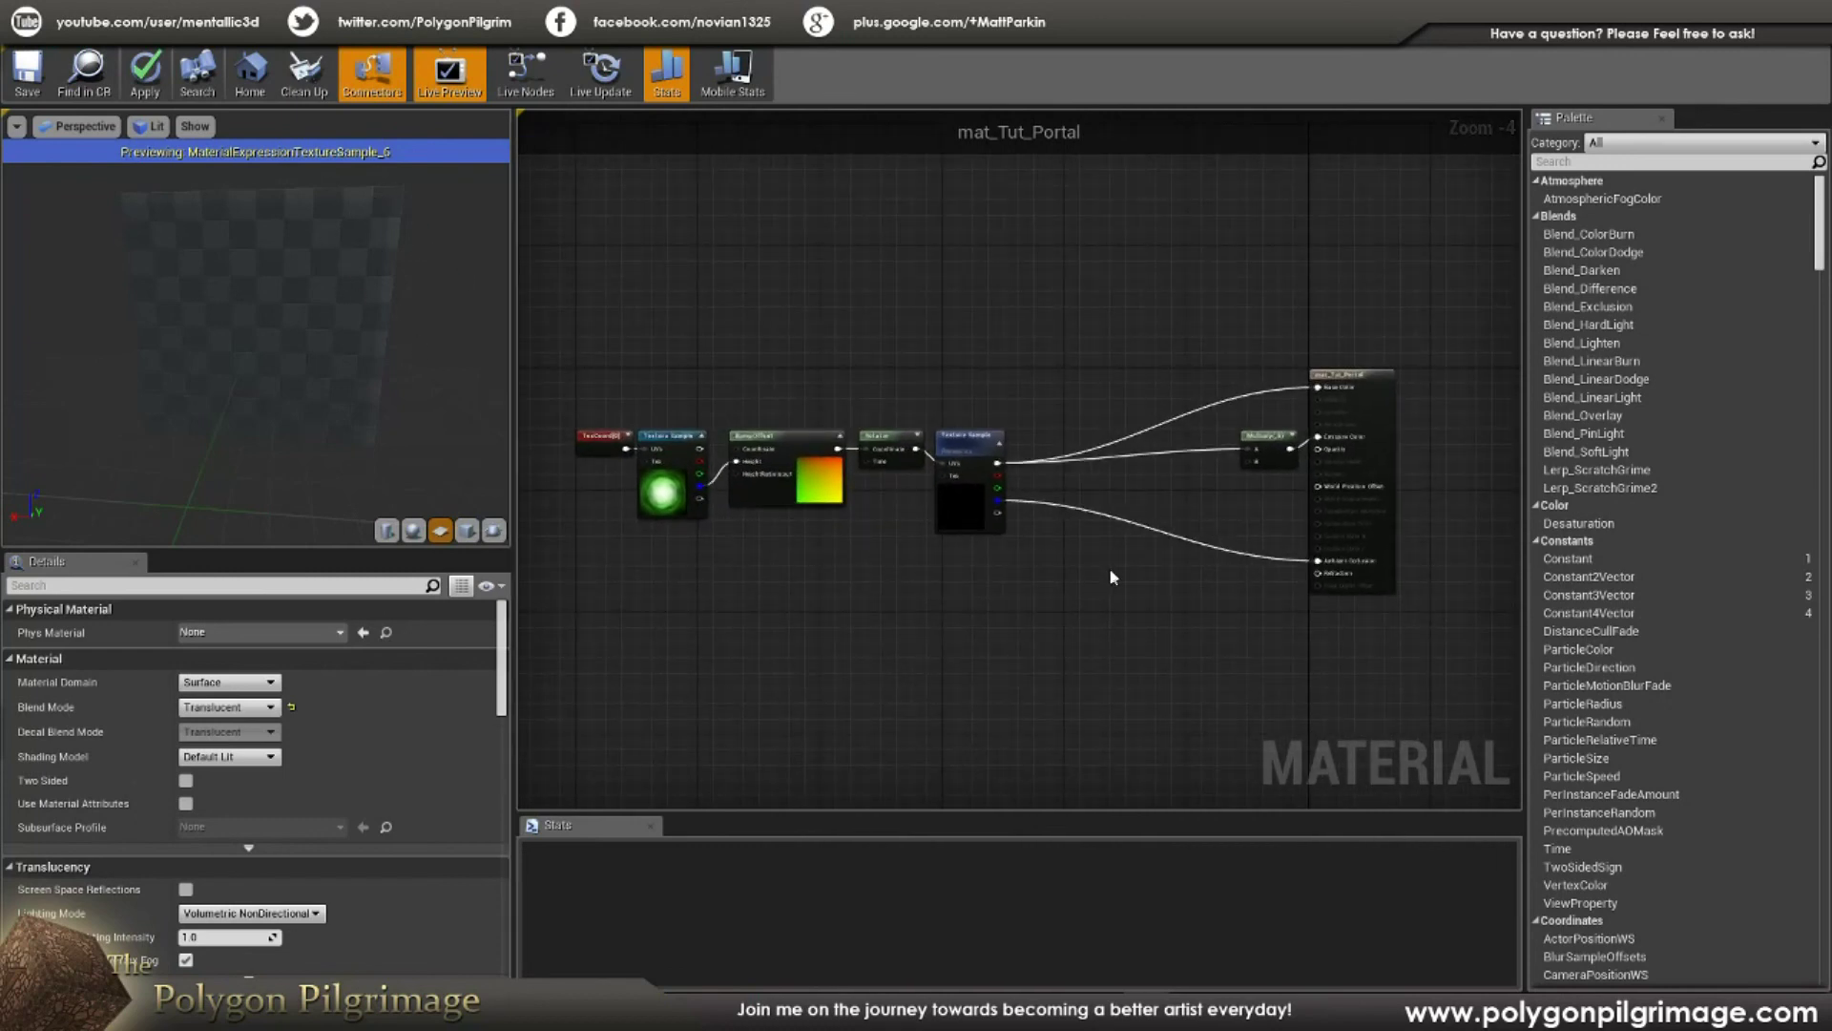
drag(1253, 431, 1091, 454)
drag(1336, 374, 1191, 386)
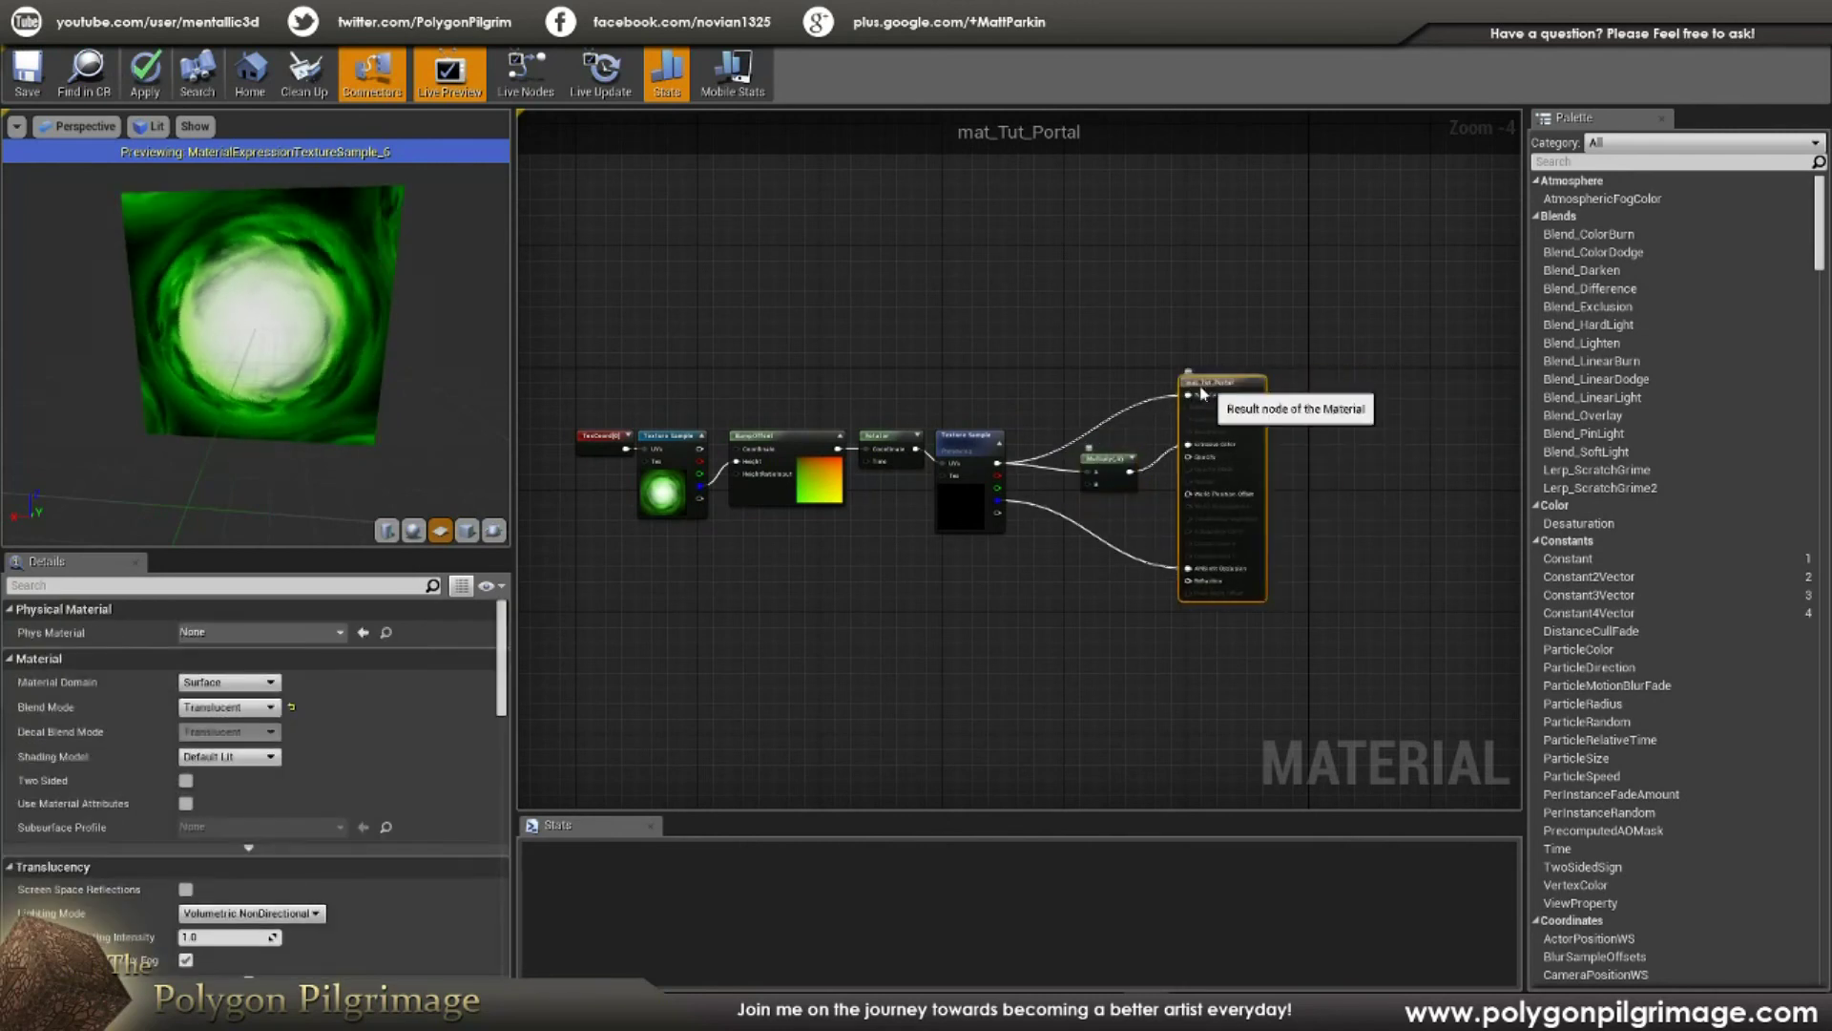
scroll(1073, 528, up, 1)
mouse_move(258, 334)
mouse_down()
mouse_move(348, 310)
mouse_move(310, 296)
mouse_move(258, 320)
mouse_move(277, 315)
mouse_up()
Step: Add a RadialGradientExponential node and place it below the second Texture Sample
right_drag(899, 563, 977, 525)
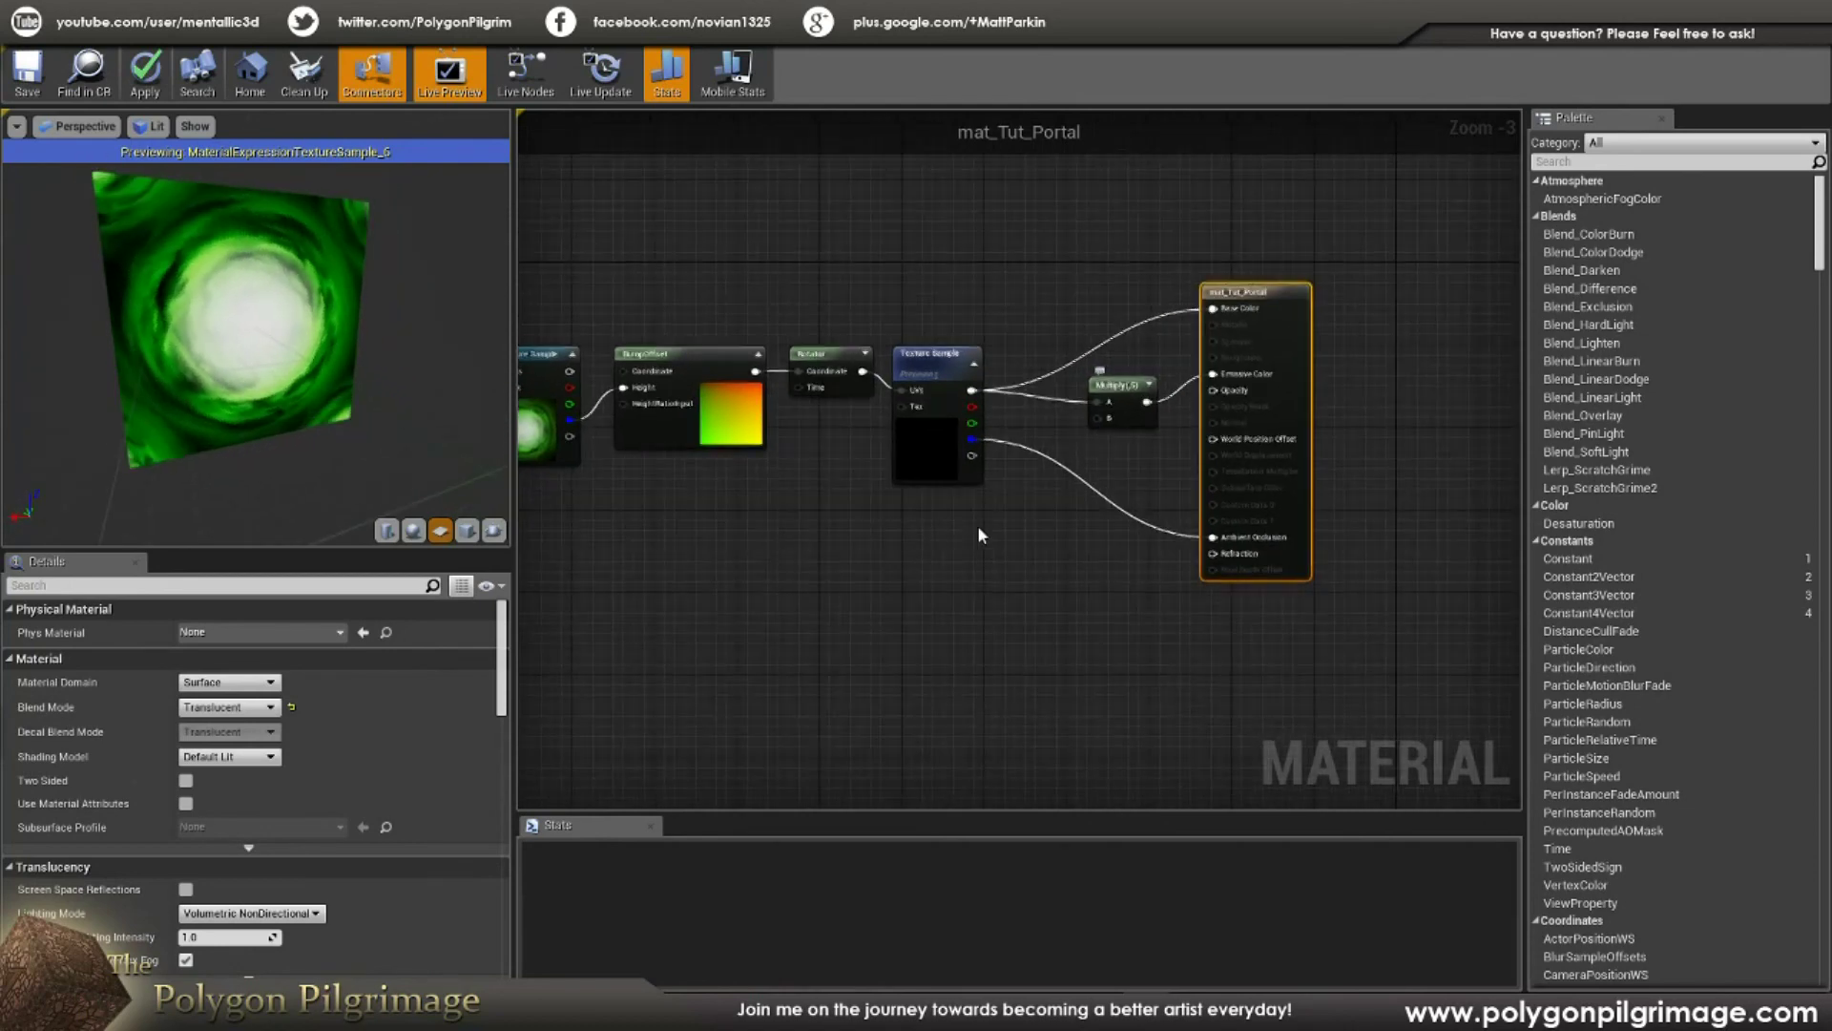
scroll(978, 529, up, 1)
click(913, 596)
right_drag(939, 546, 870, 597)
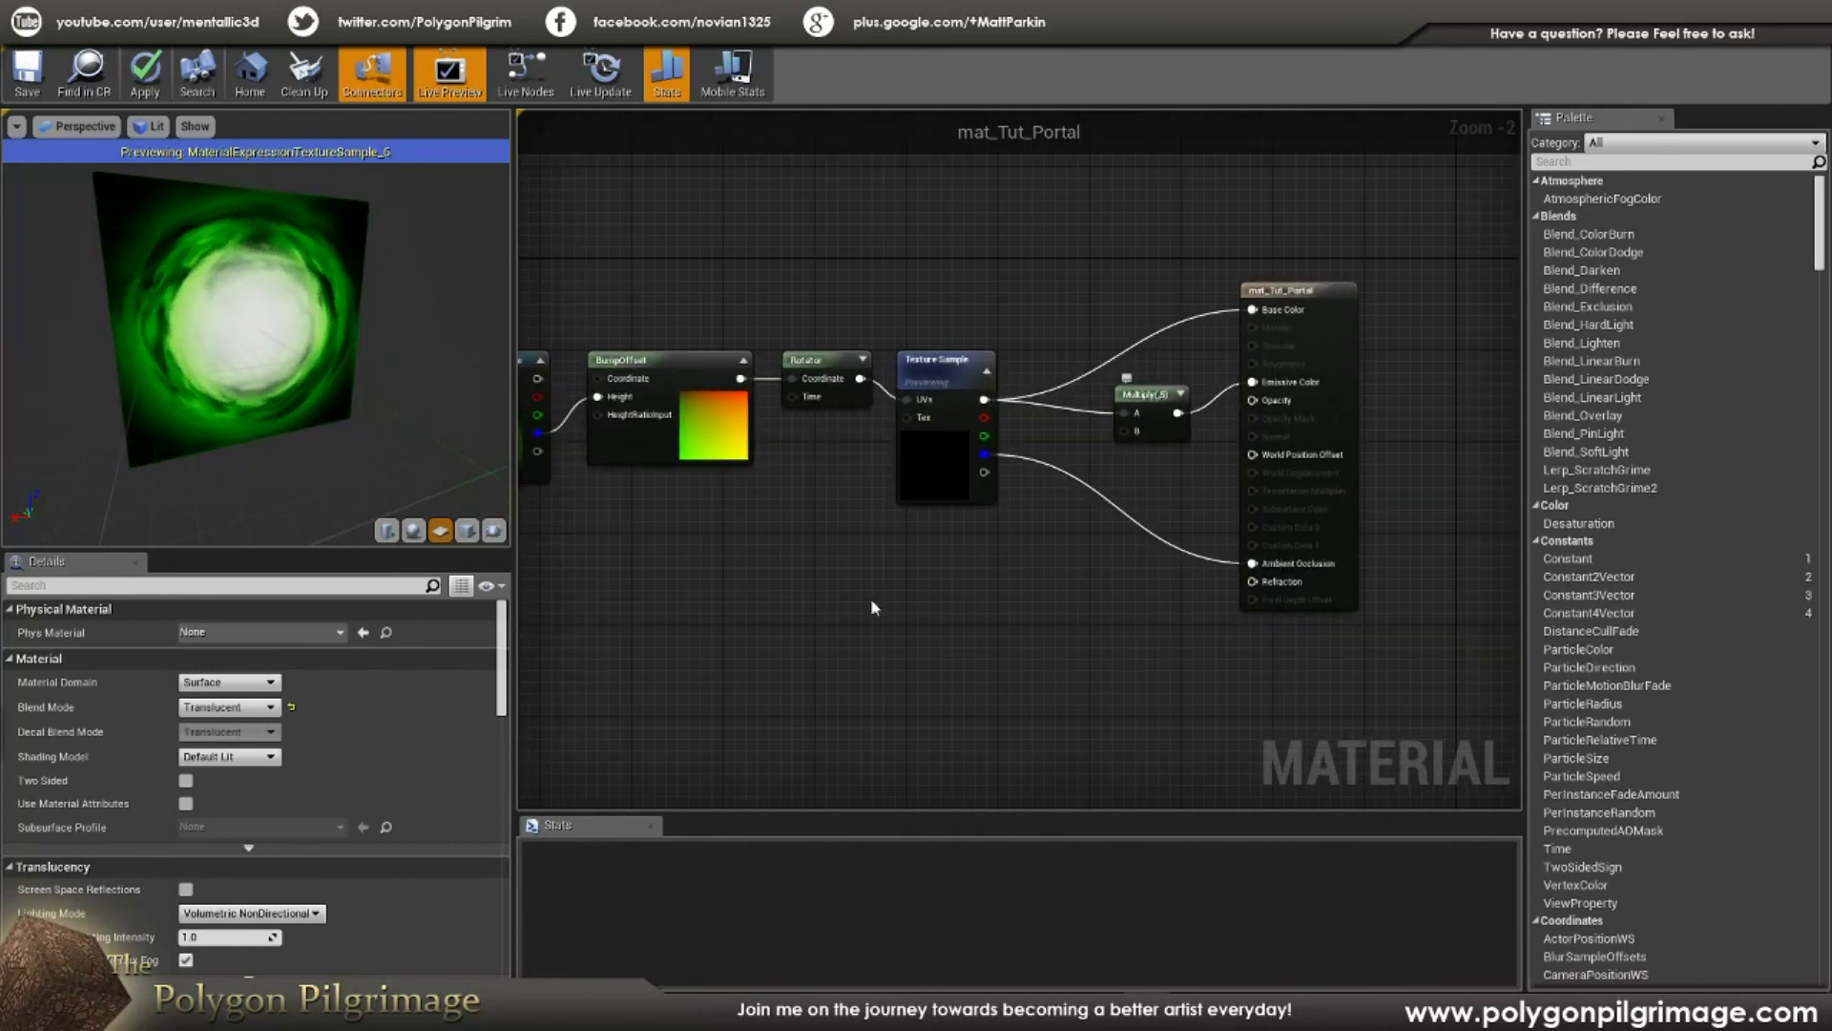
right_click(850, 603)
text(radial)
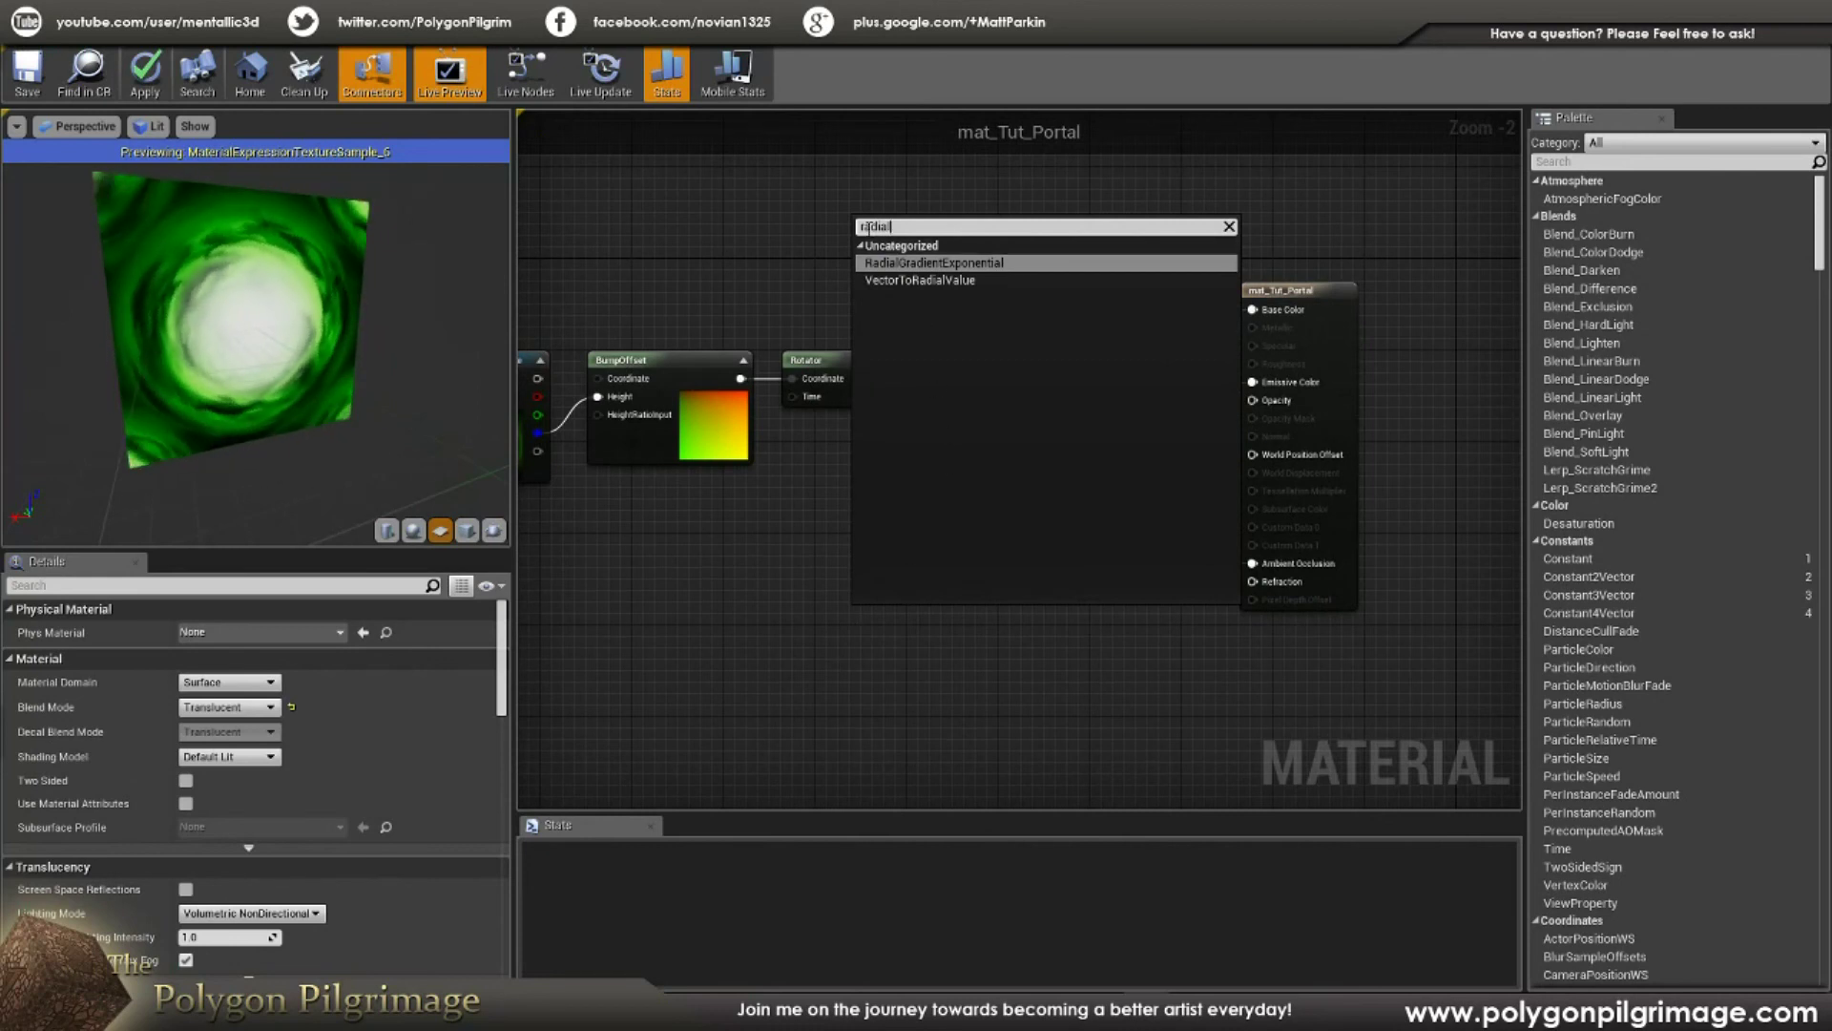
click(922, 263)
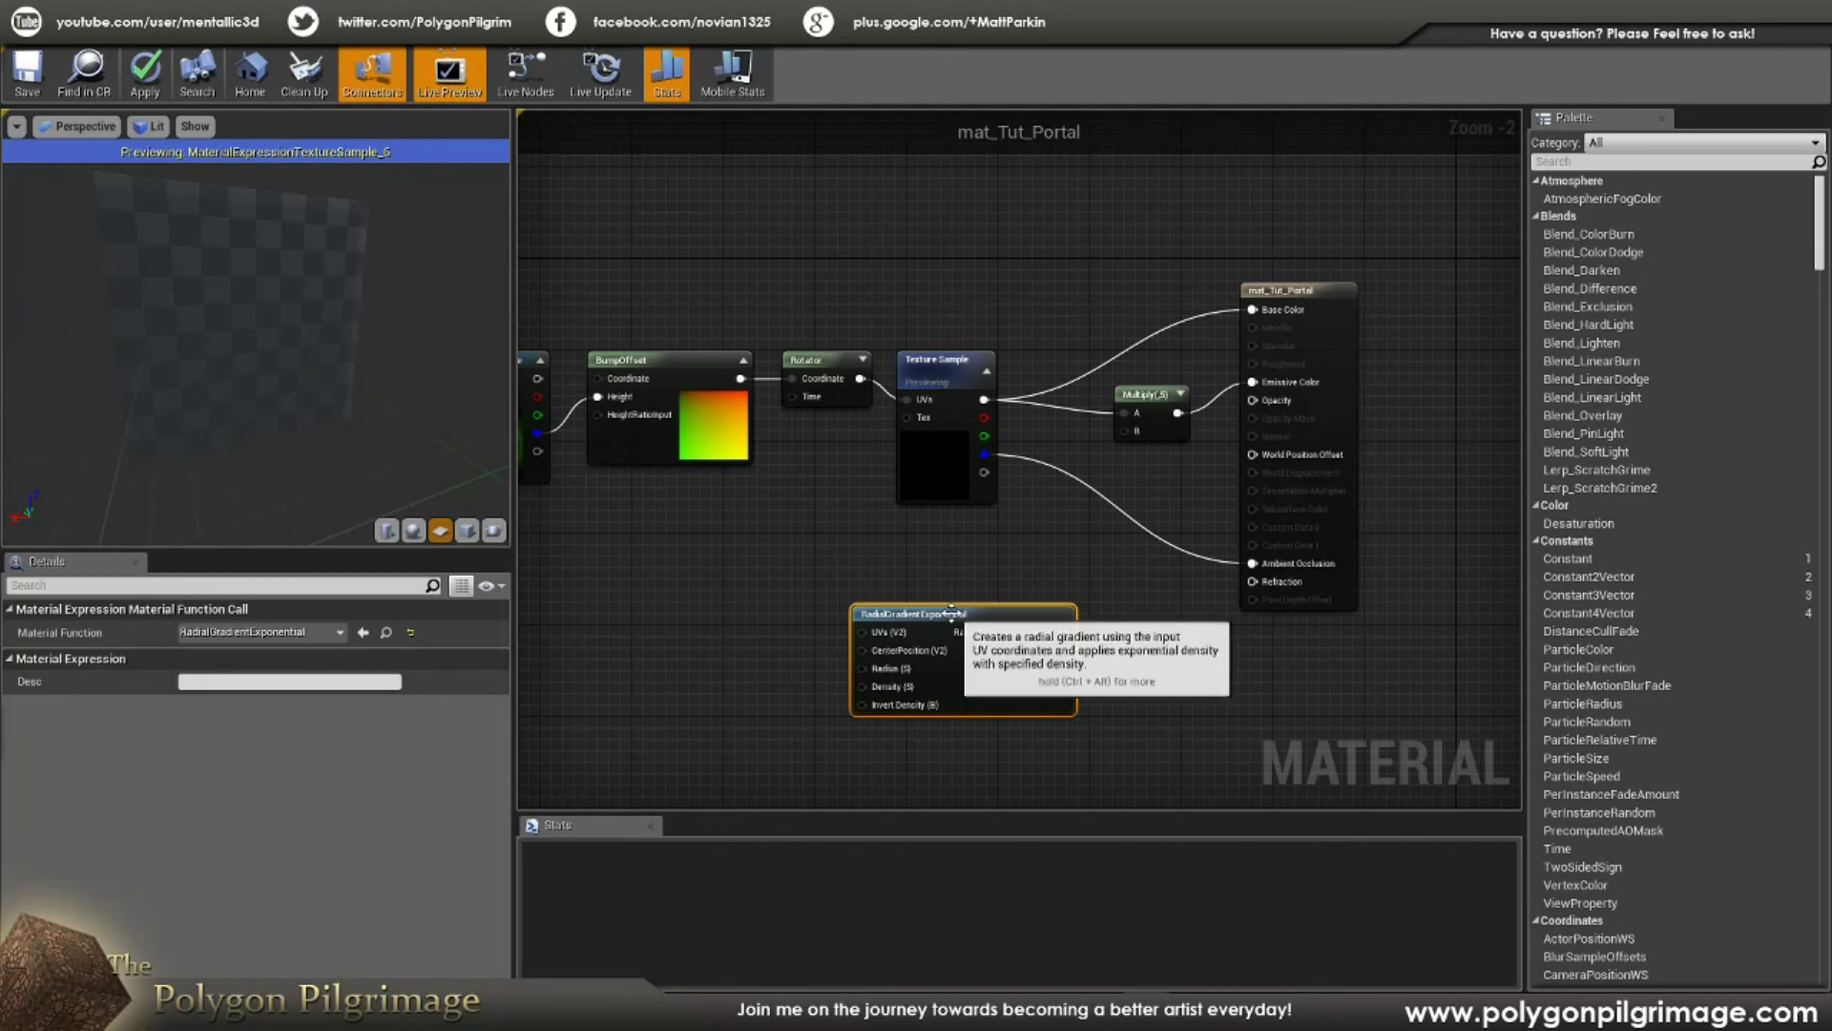
drag(951, 610, 927, 596)
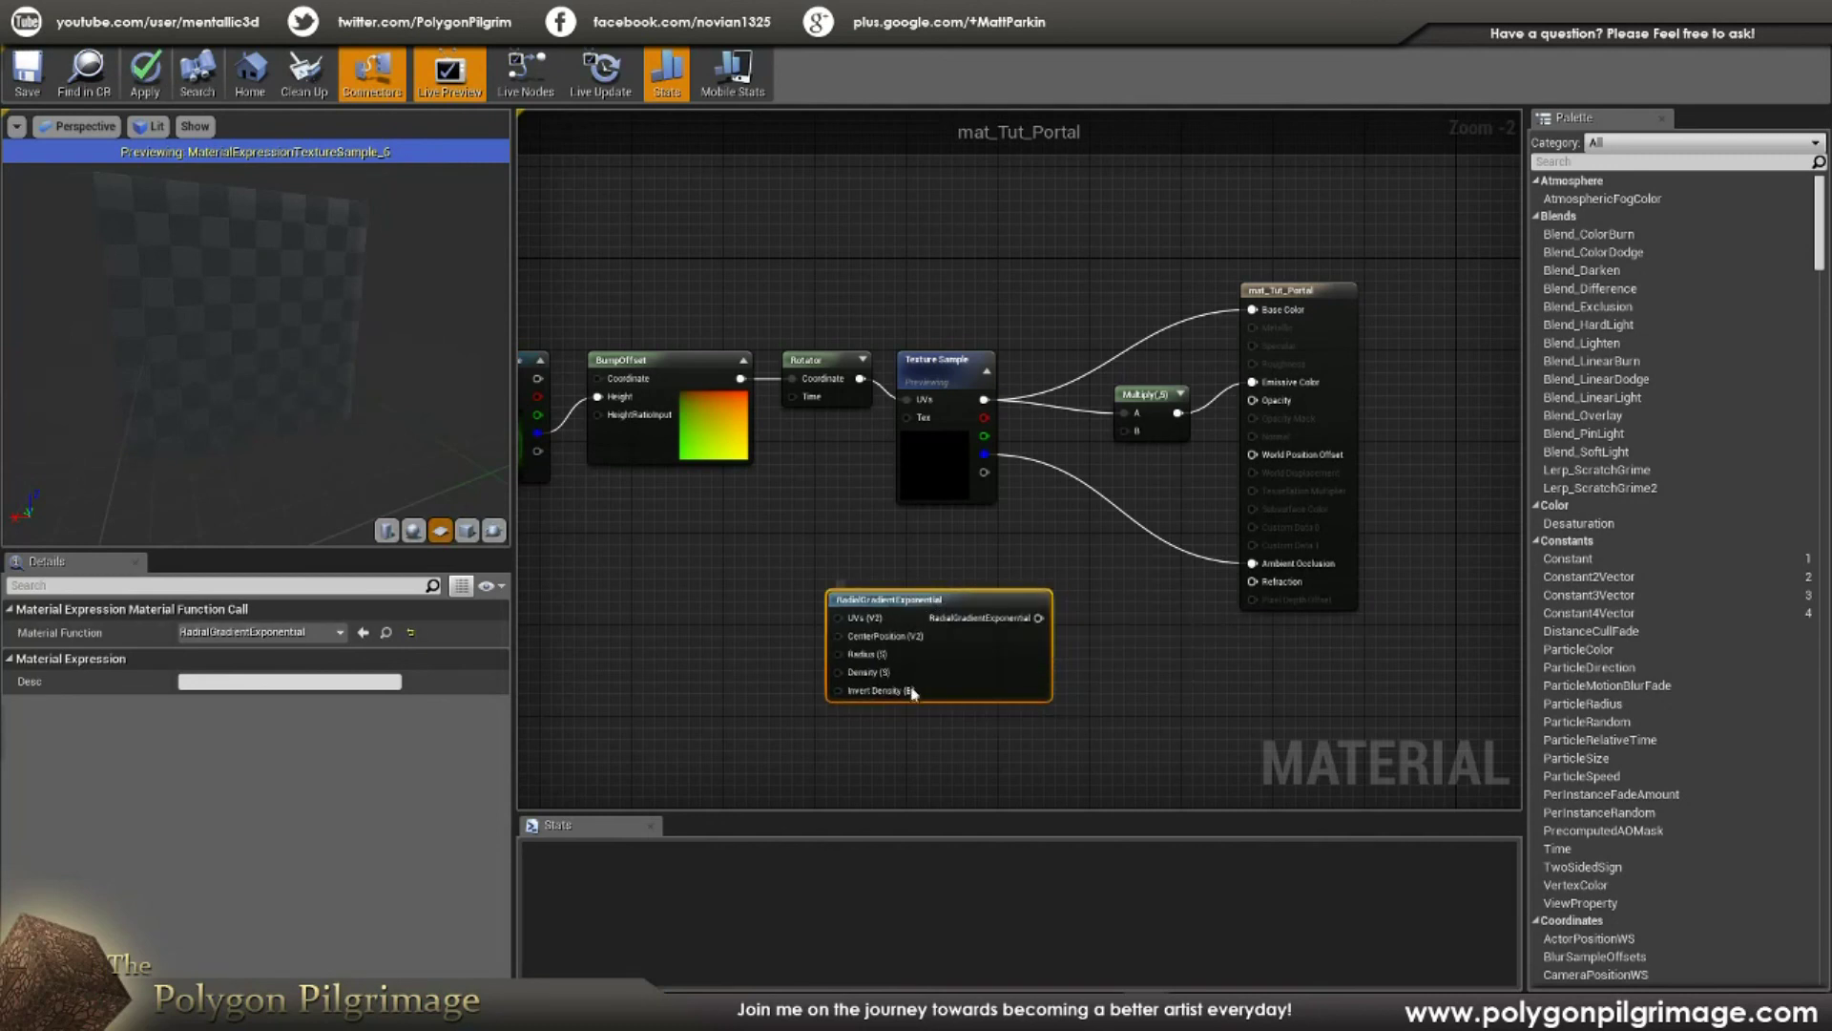
Step: Connect the RadialGradientExponential output to the Opacity input of the mat_Tut_Portal result node
drag(940, 603, 906, 591)
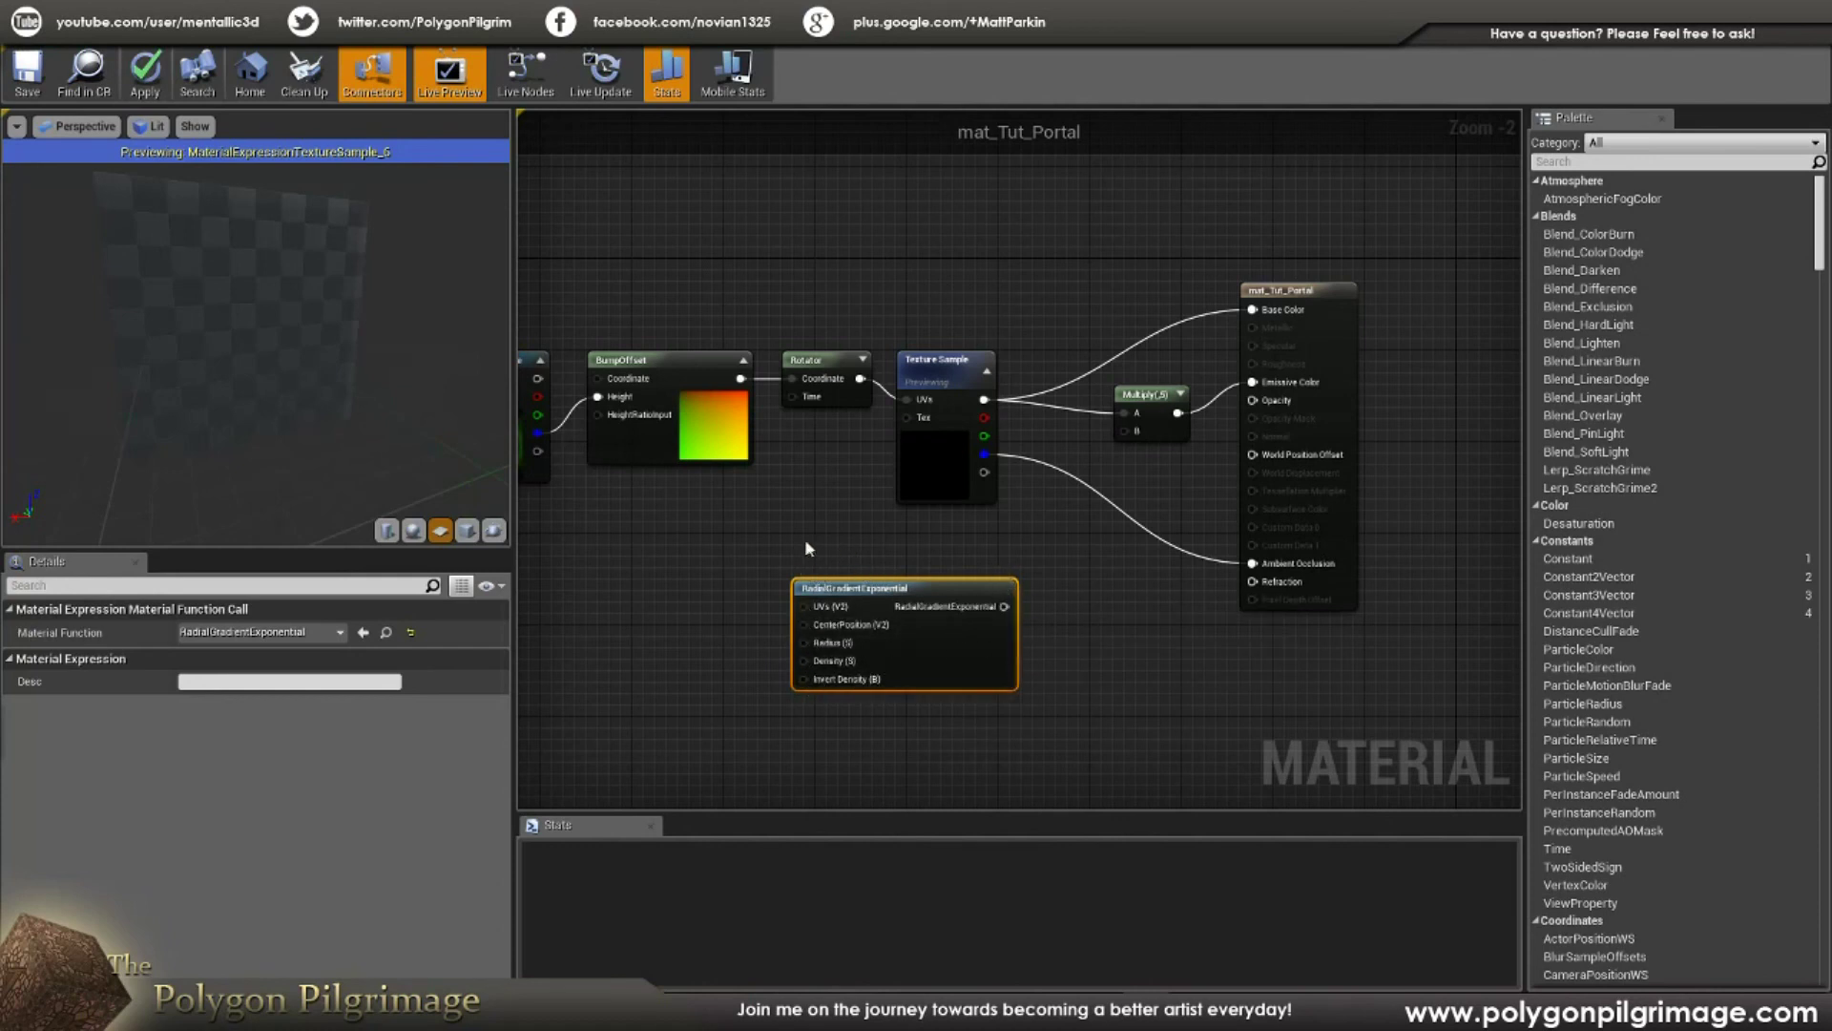
right_drag(930, 549, 811, 572)
drag(877, 623, 984, 411)
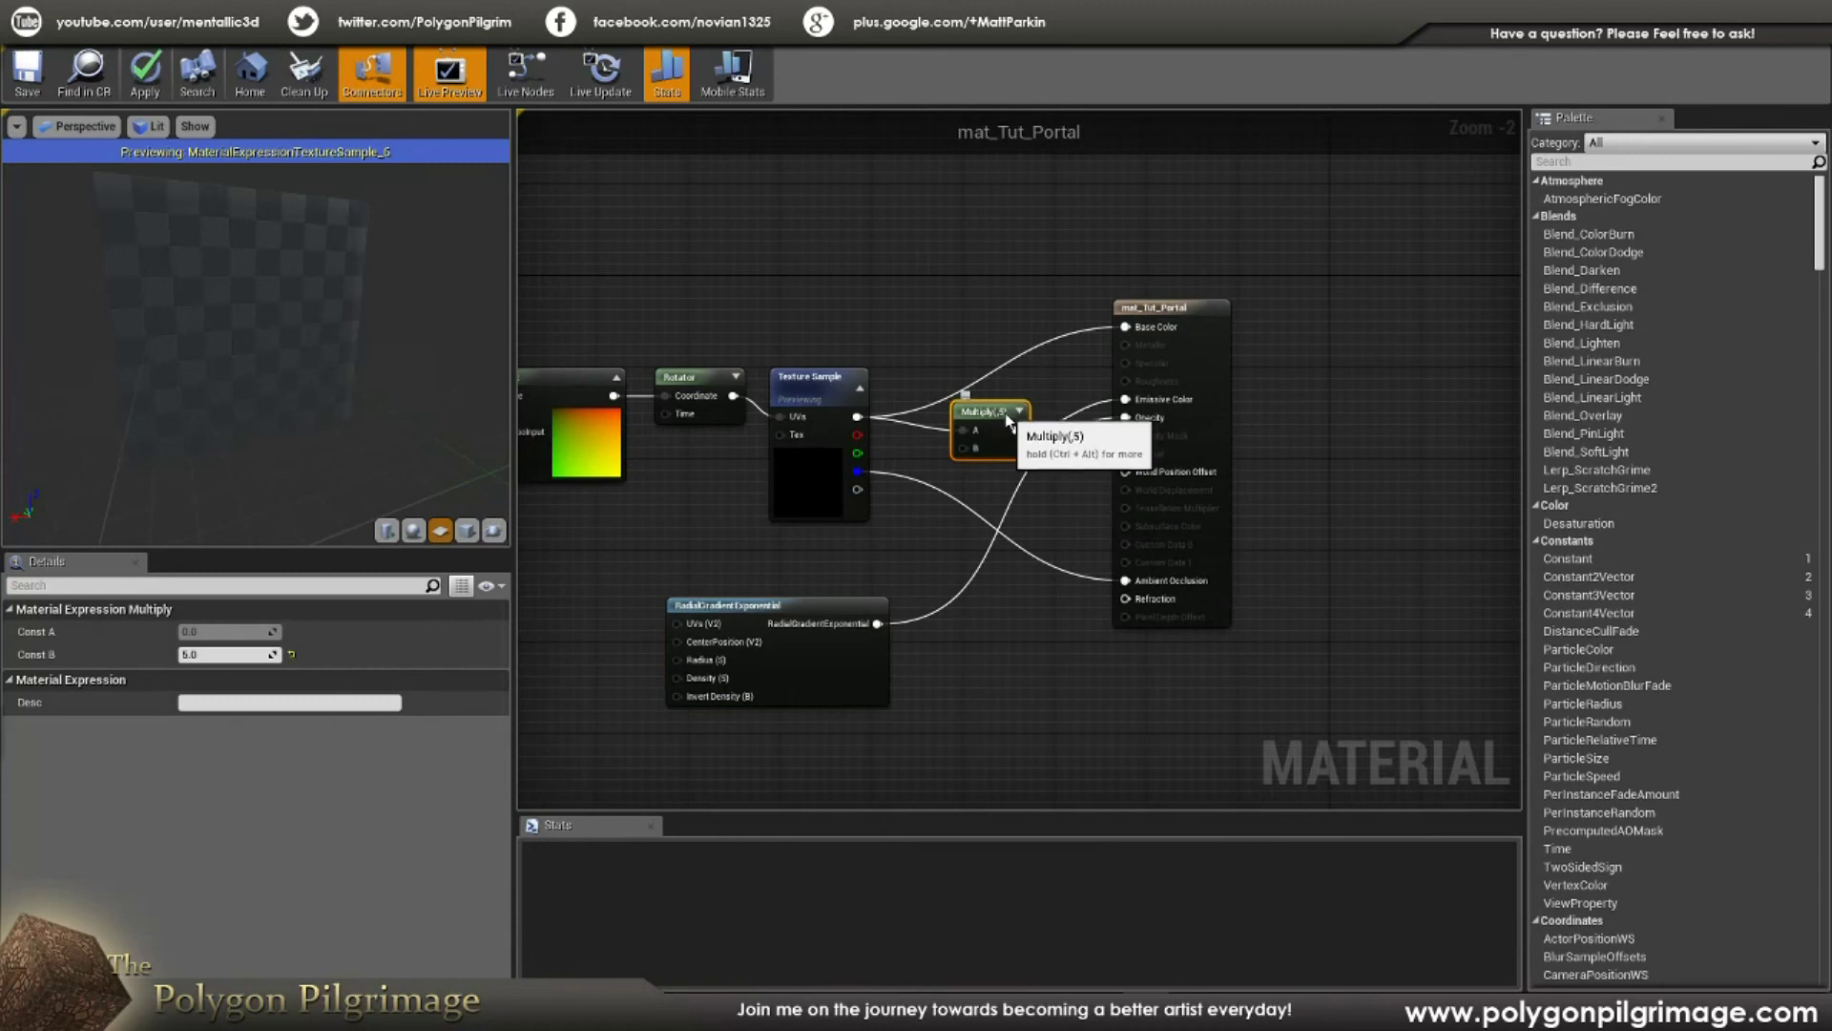
click(784, 626)
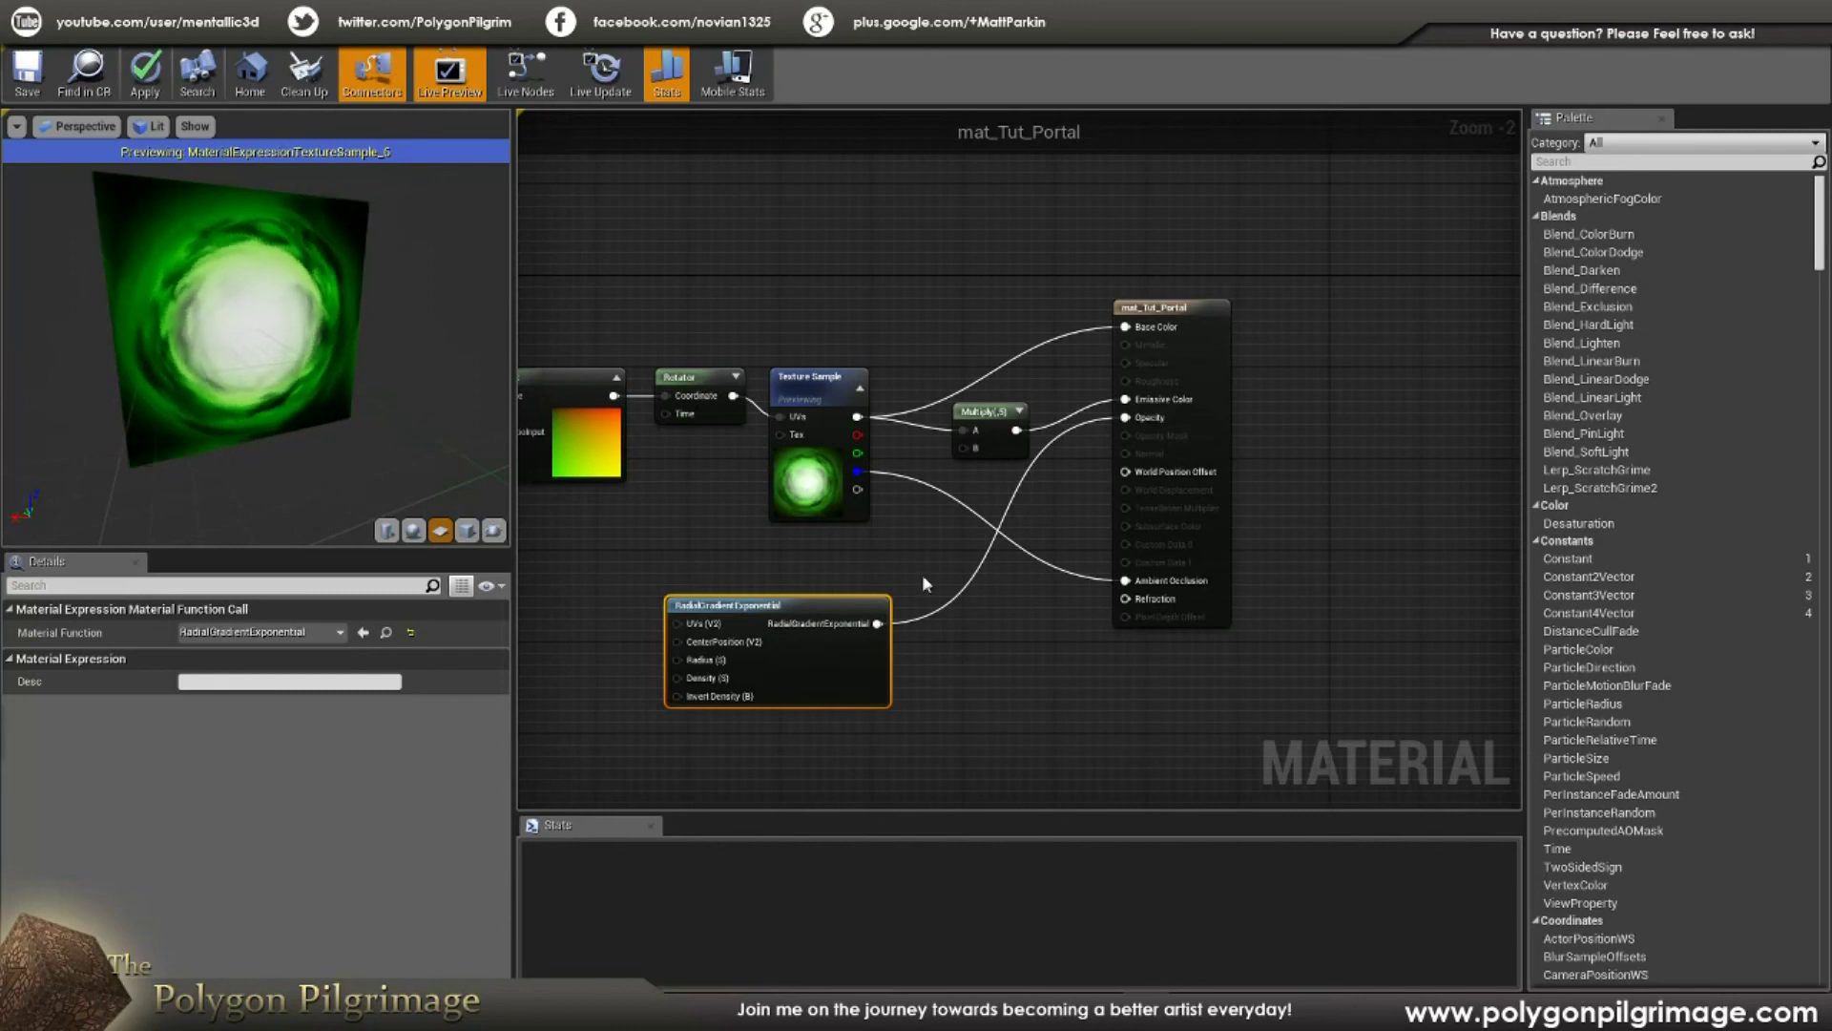
Step: Stop previewing the second Texture Sample and save mat_Tut_Portal to check the full material on the preview plane
right_click(830, 382)
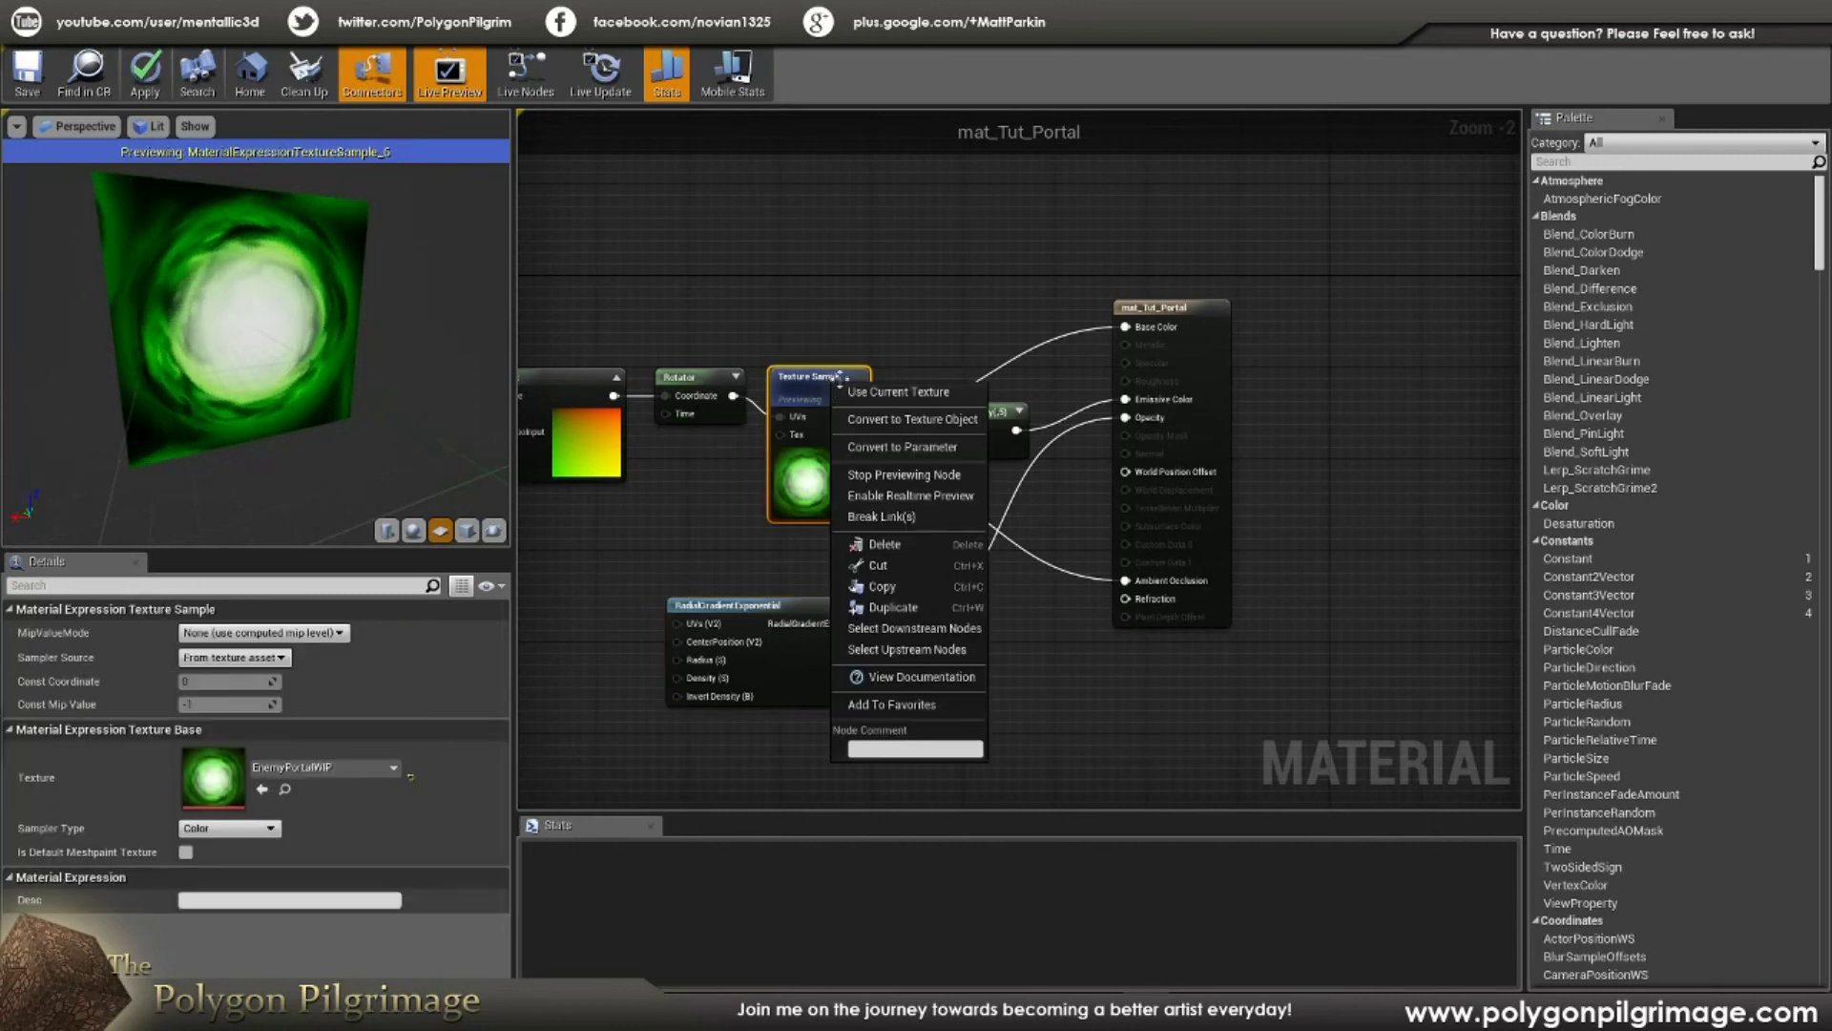
click(891, 475)
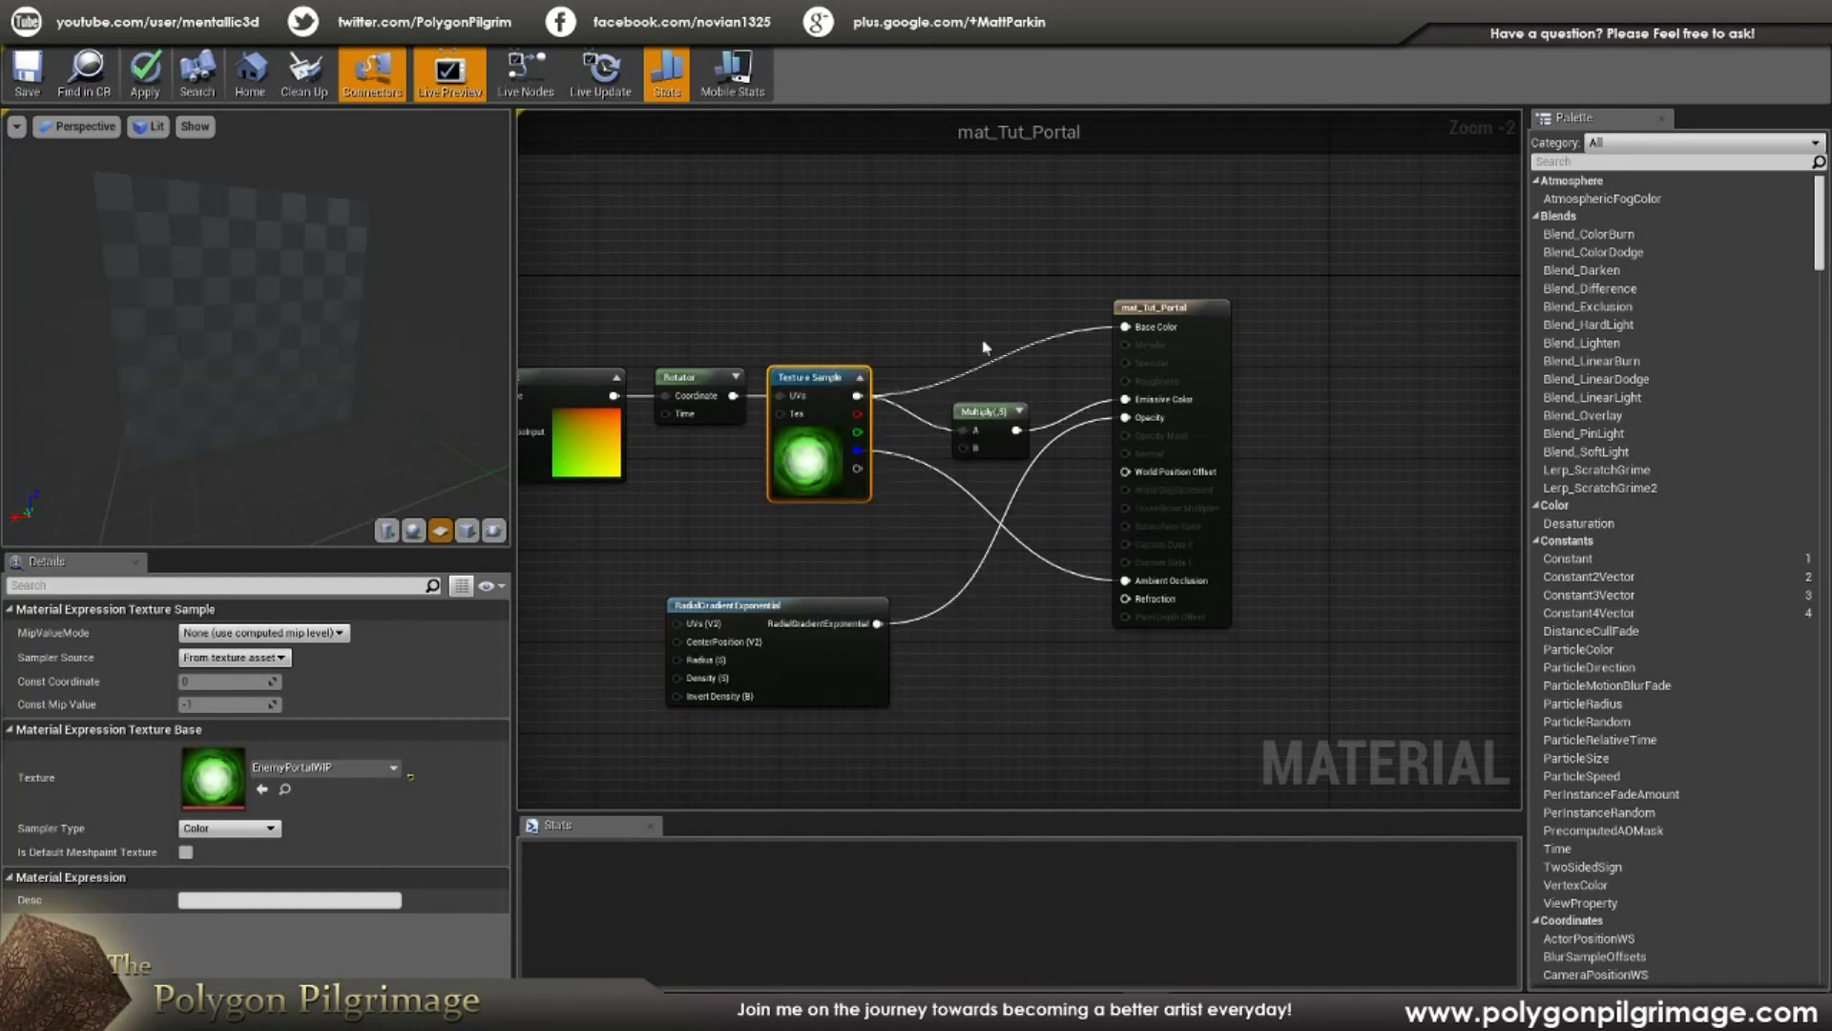
click(27, 71)
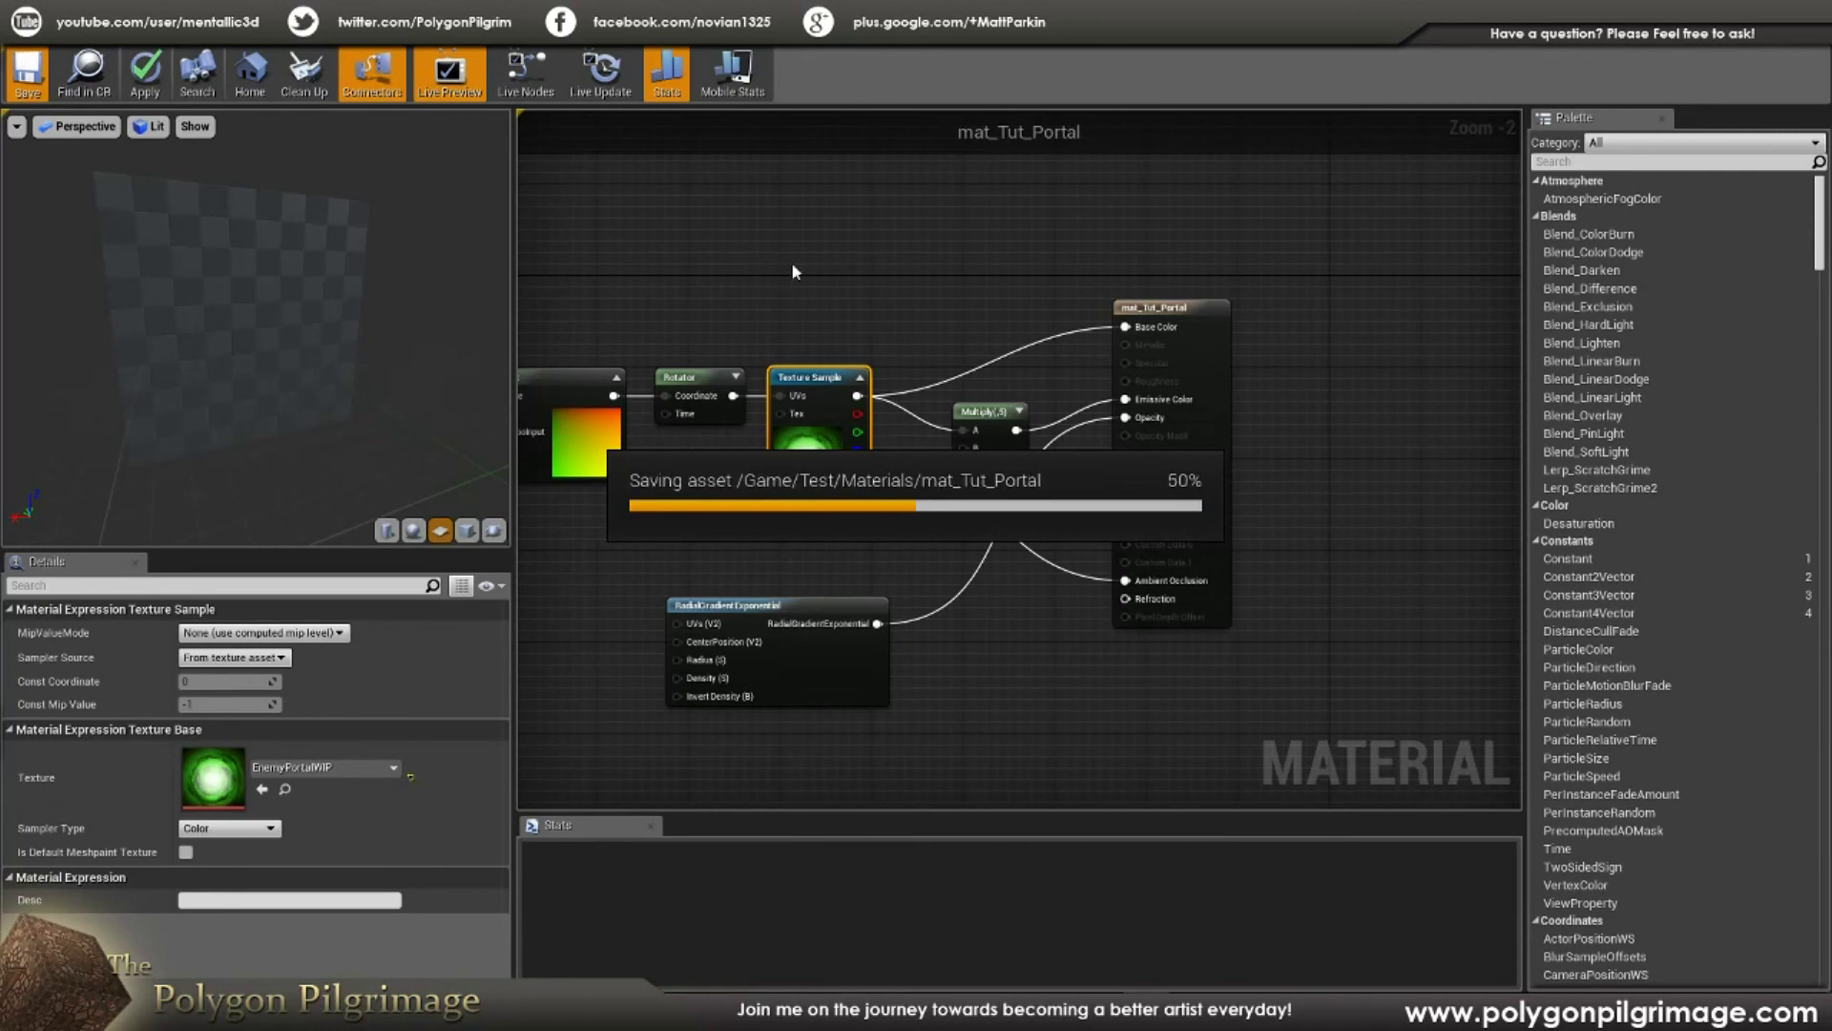
drag(257, 324, 382, 329)
scroll(302, 345, up, 8)
scroll(301, 346, down, 6)
Step: Preview the RadialGradientExponential node temporarily on its own, and move it up closer to the second Texture Sample
click(805, 604)
right_click(805, 605)
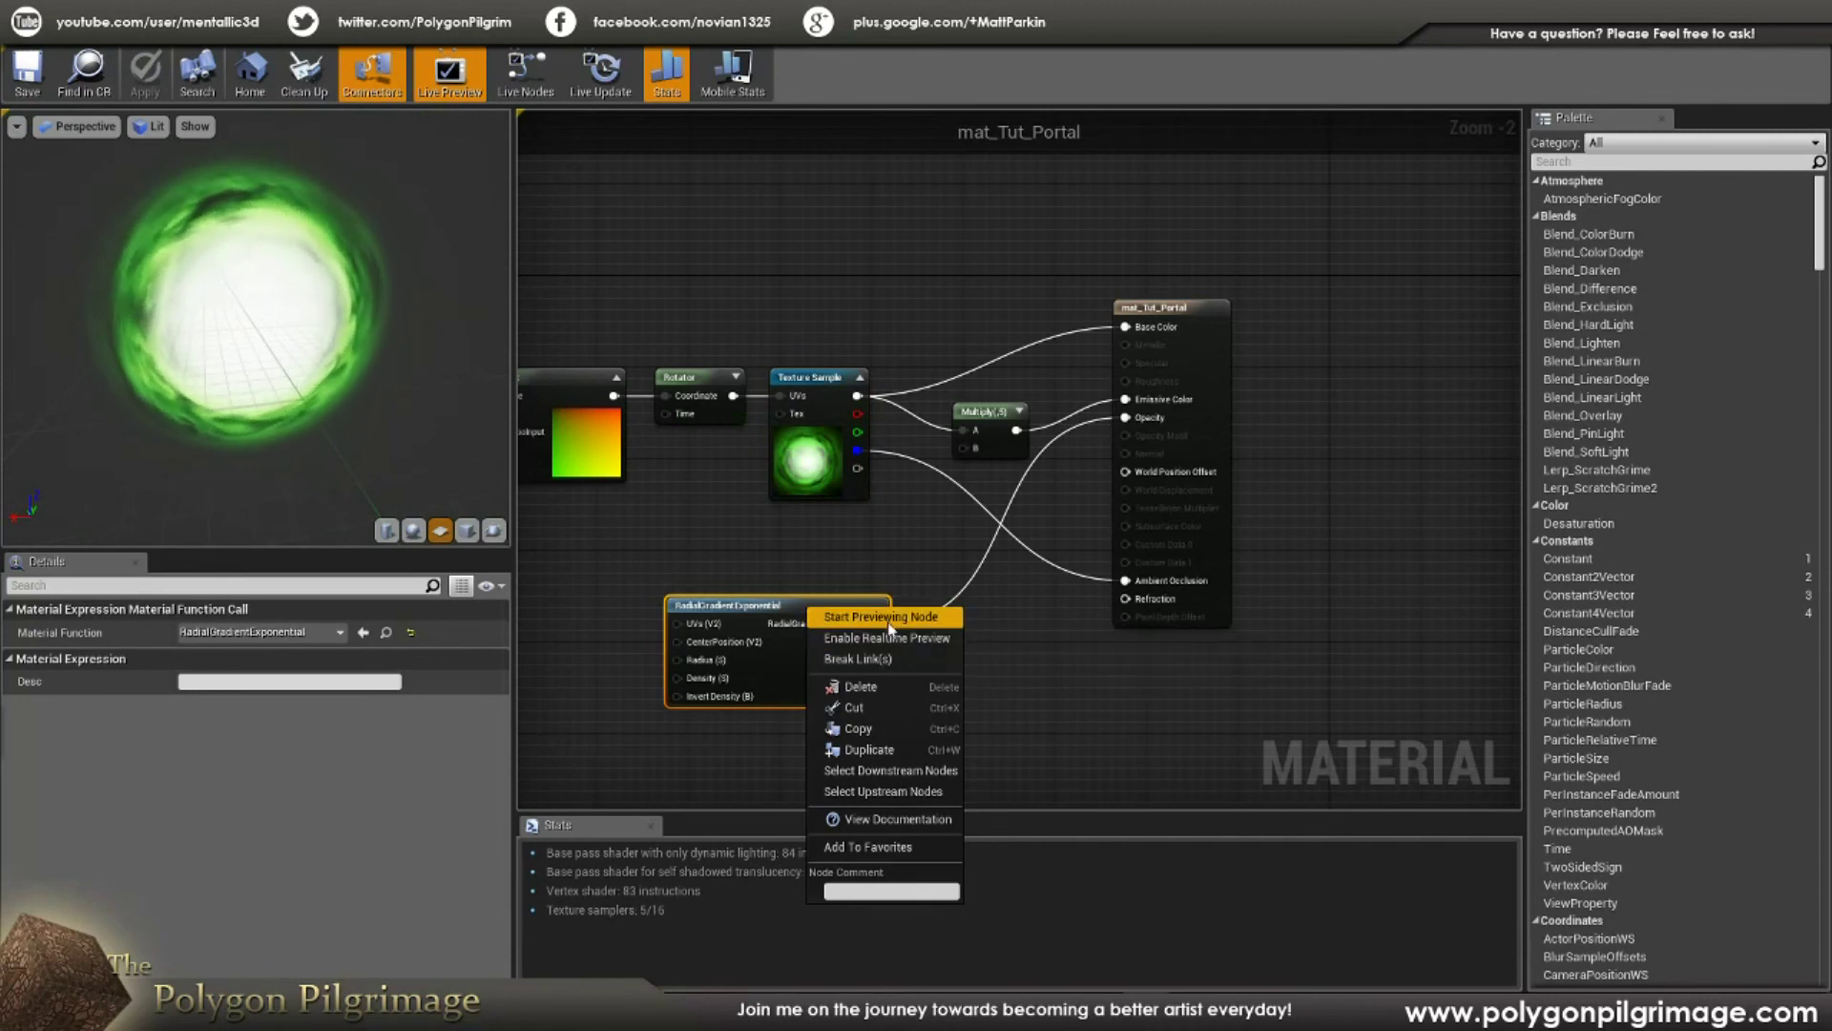
click(889, 622)
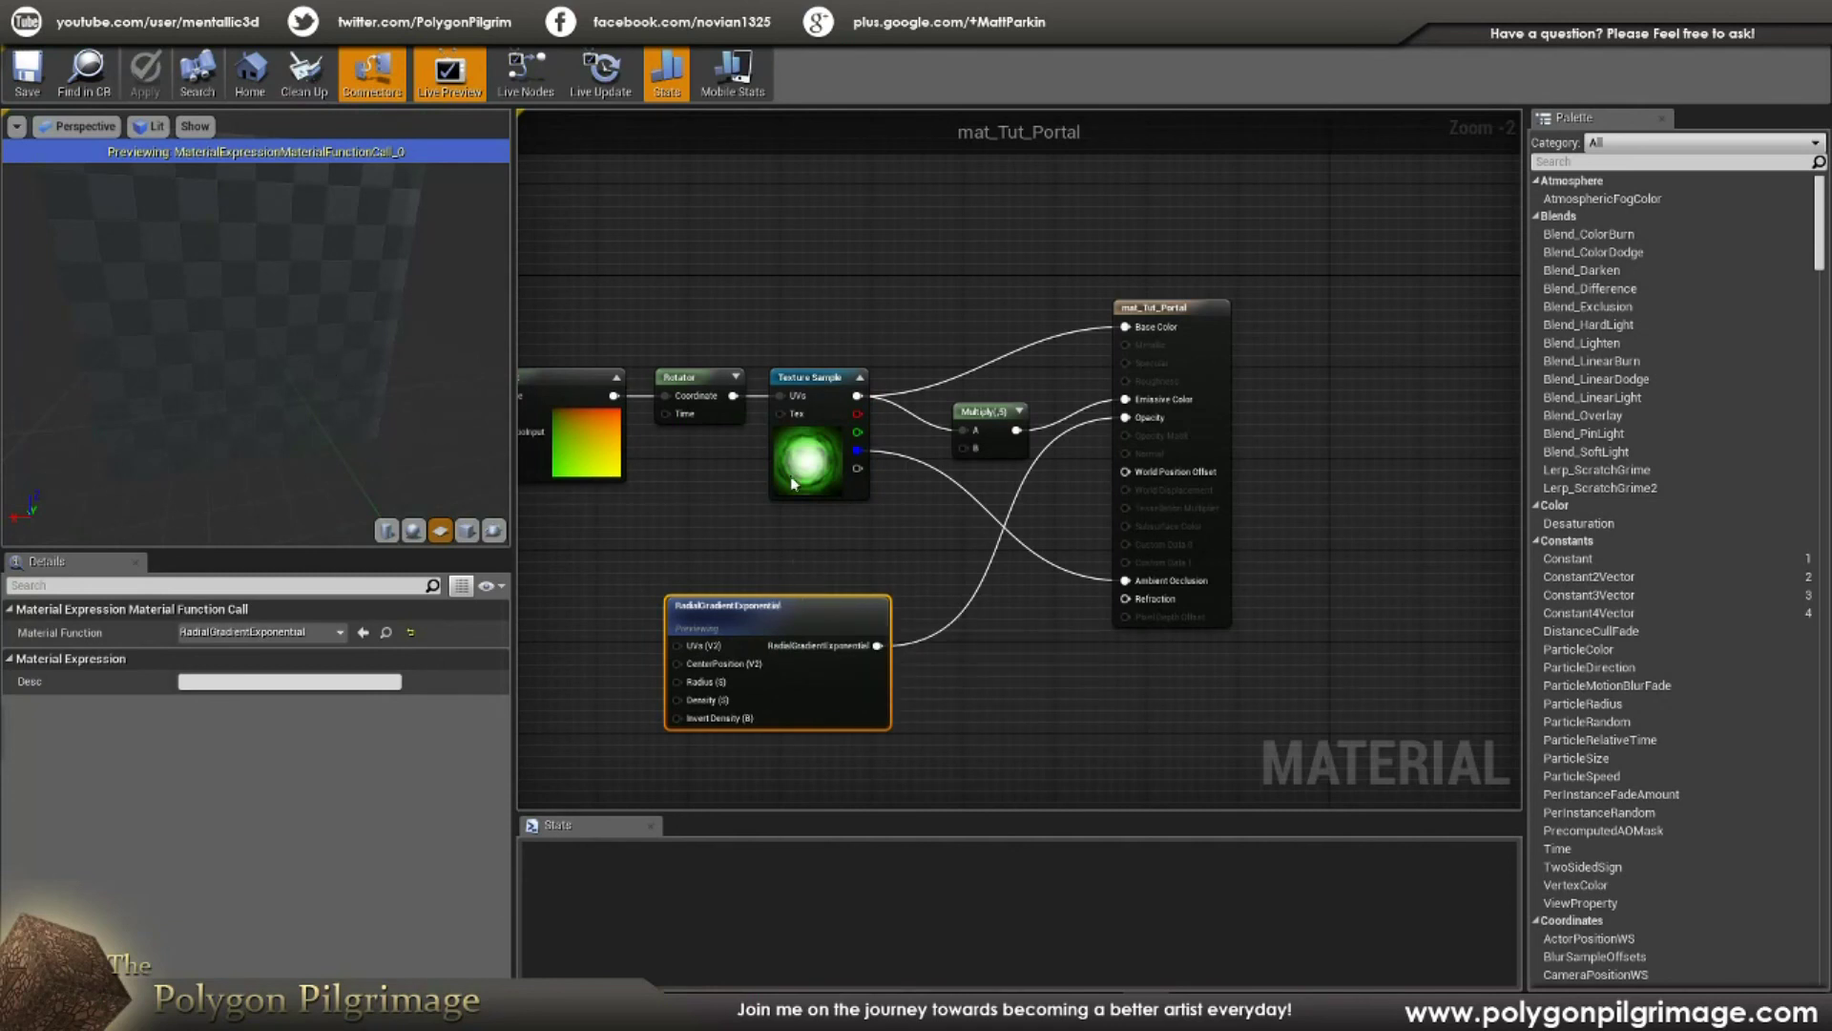
drag(284, 341, 315, 344)
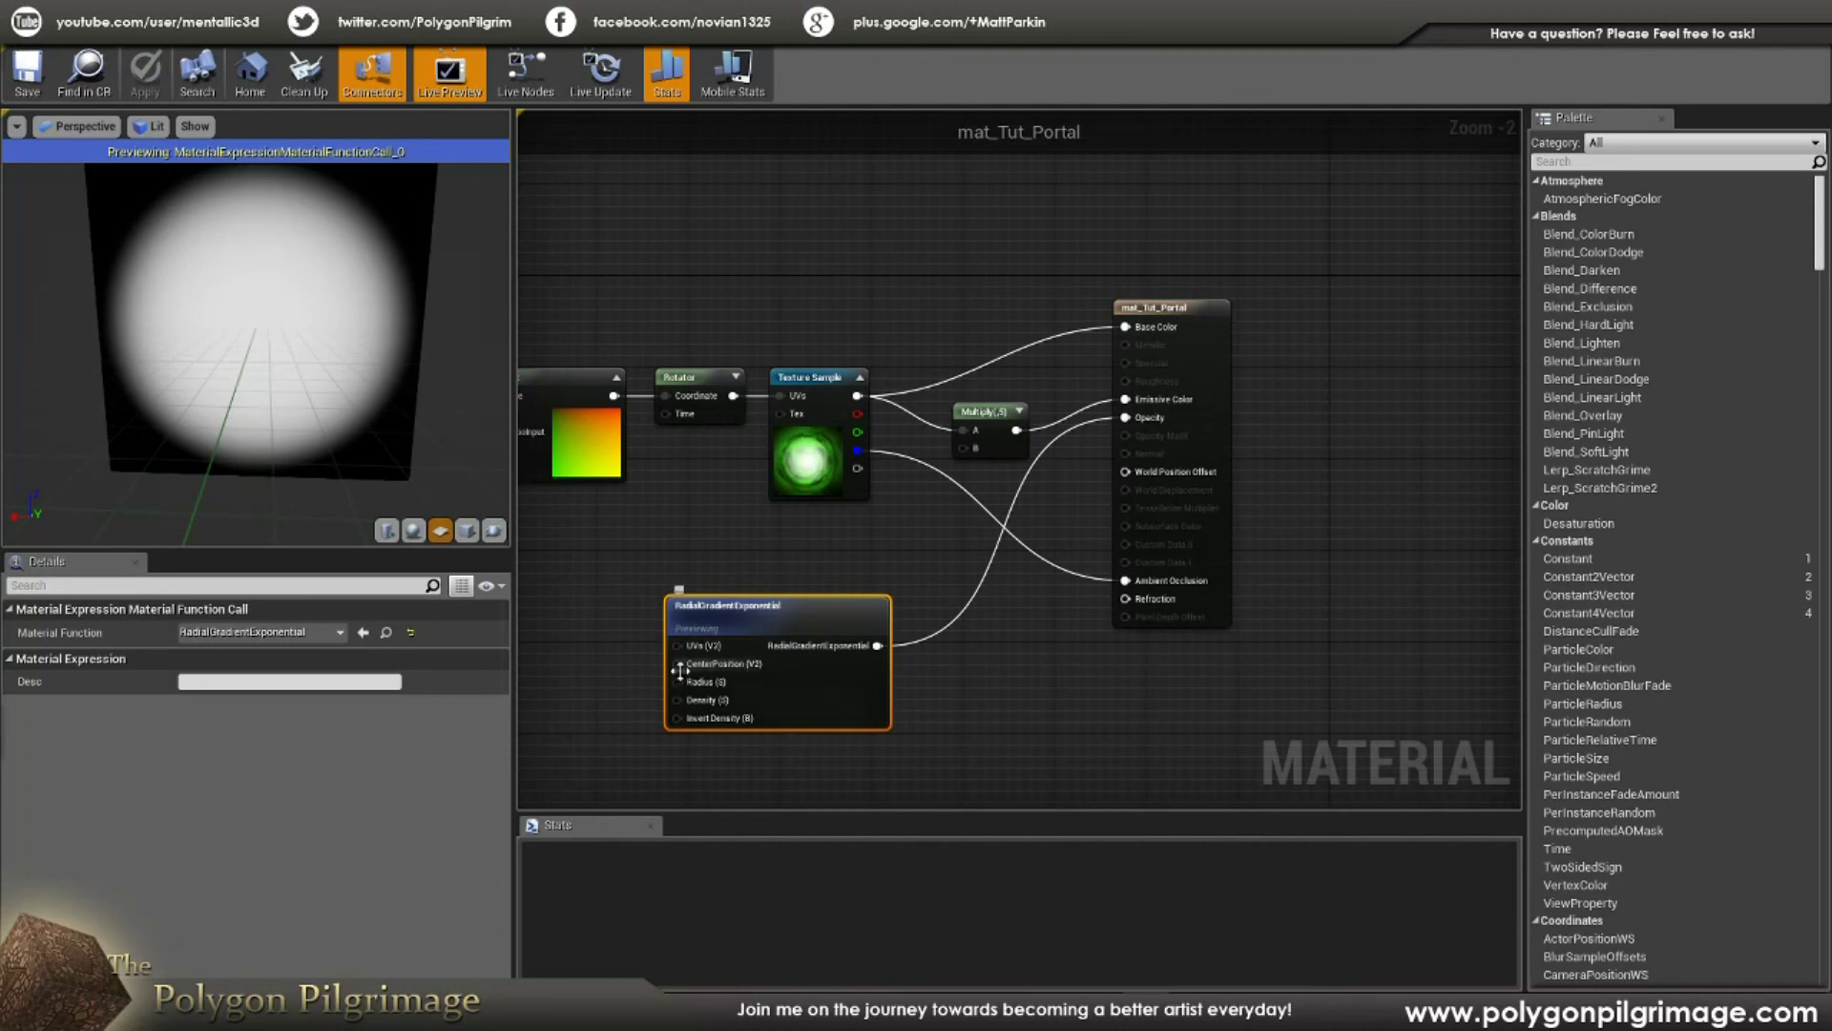
right_click(860, 606)
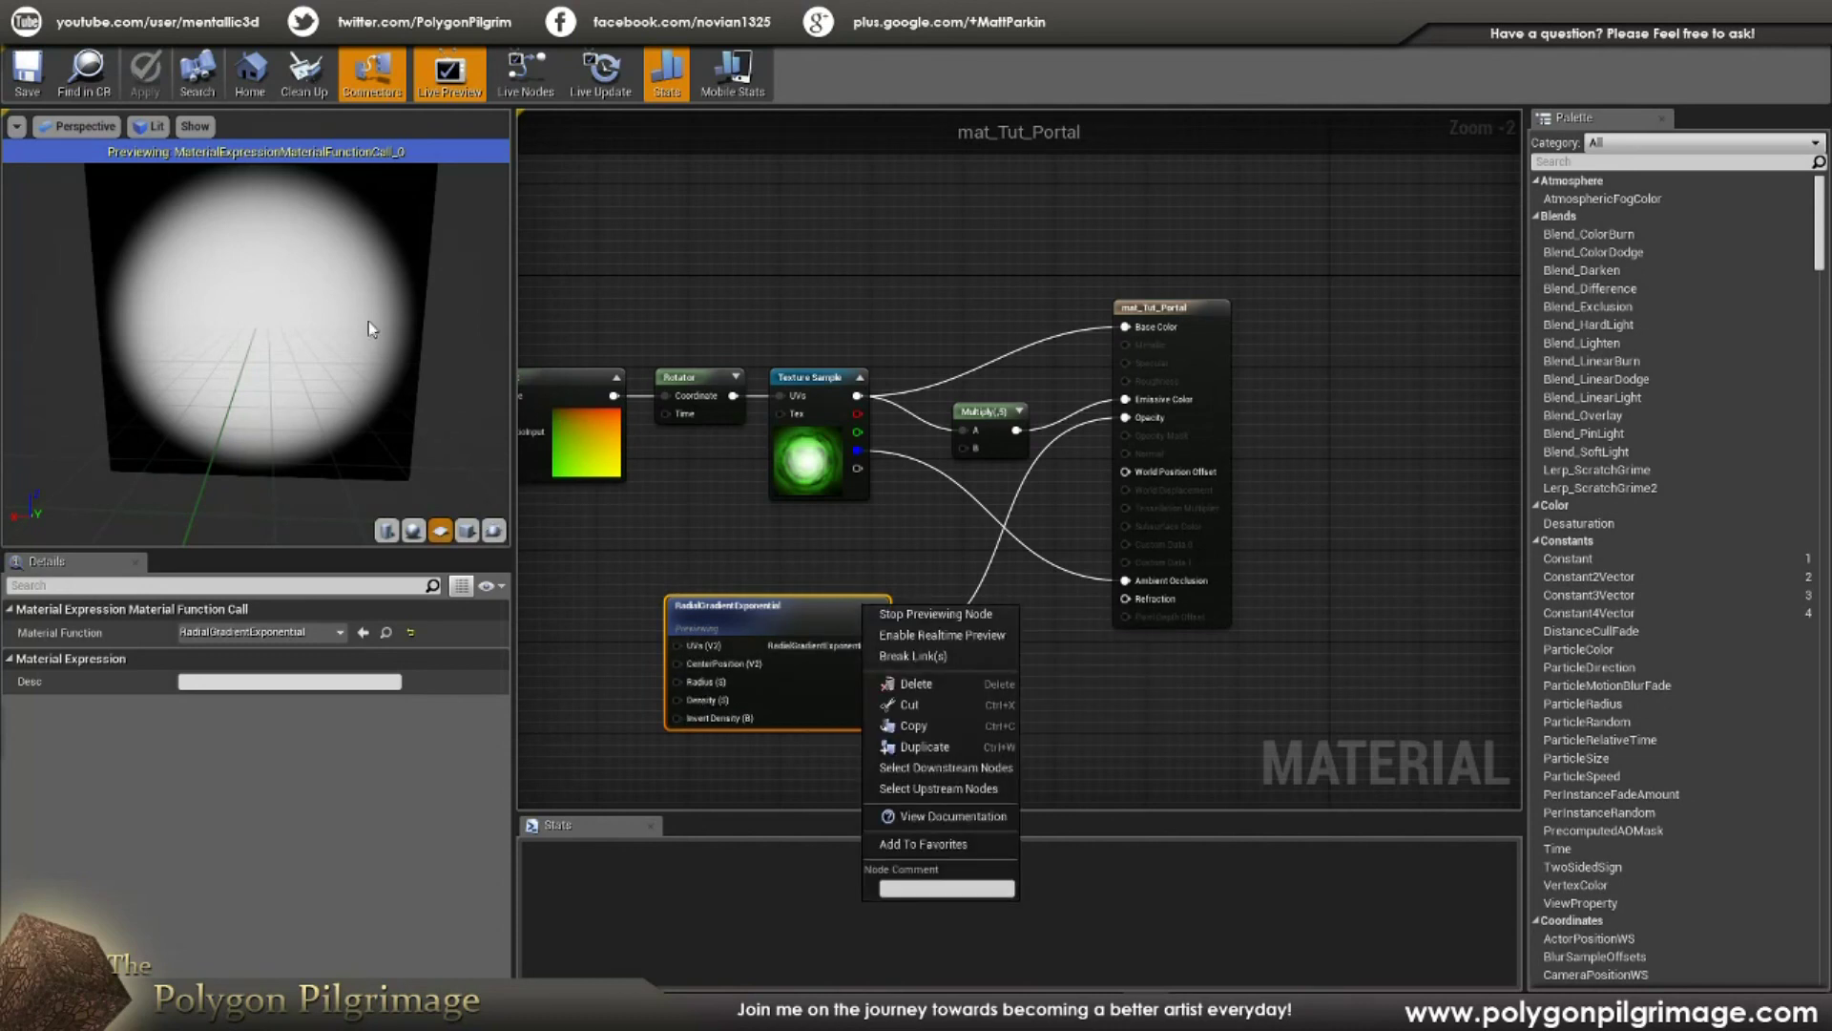
click(930, 616)
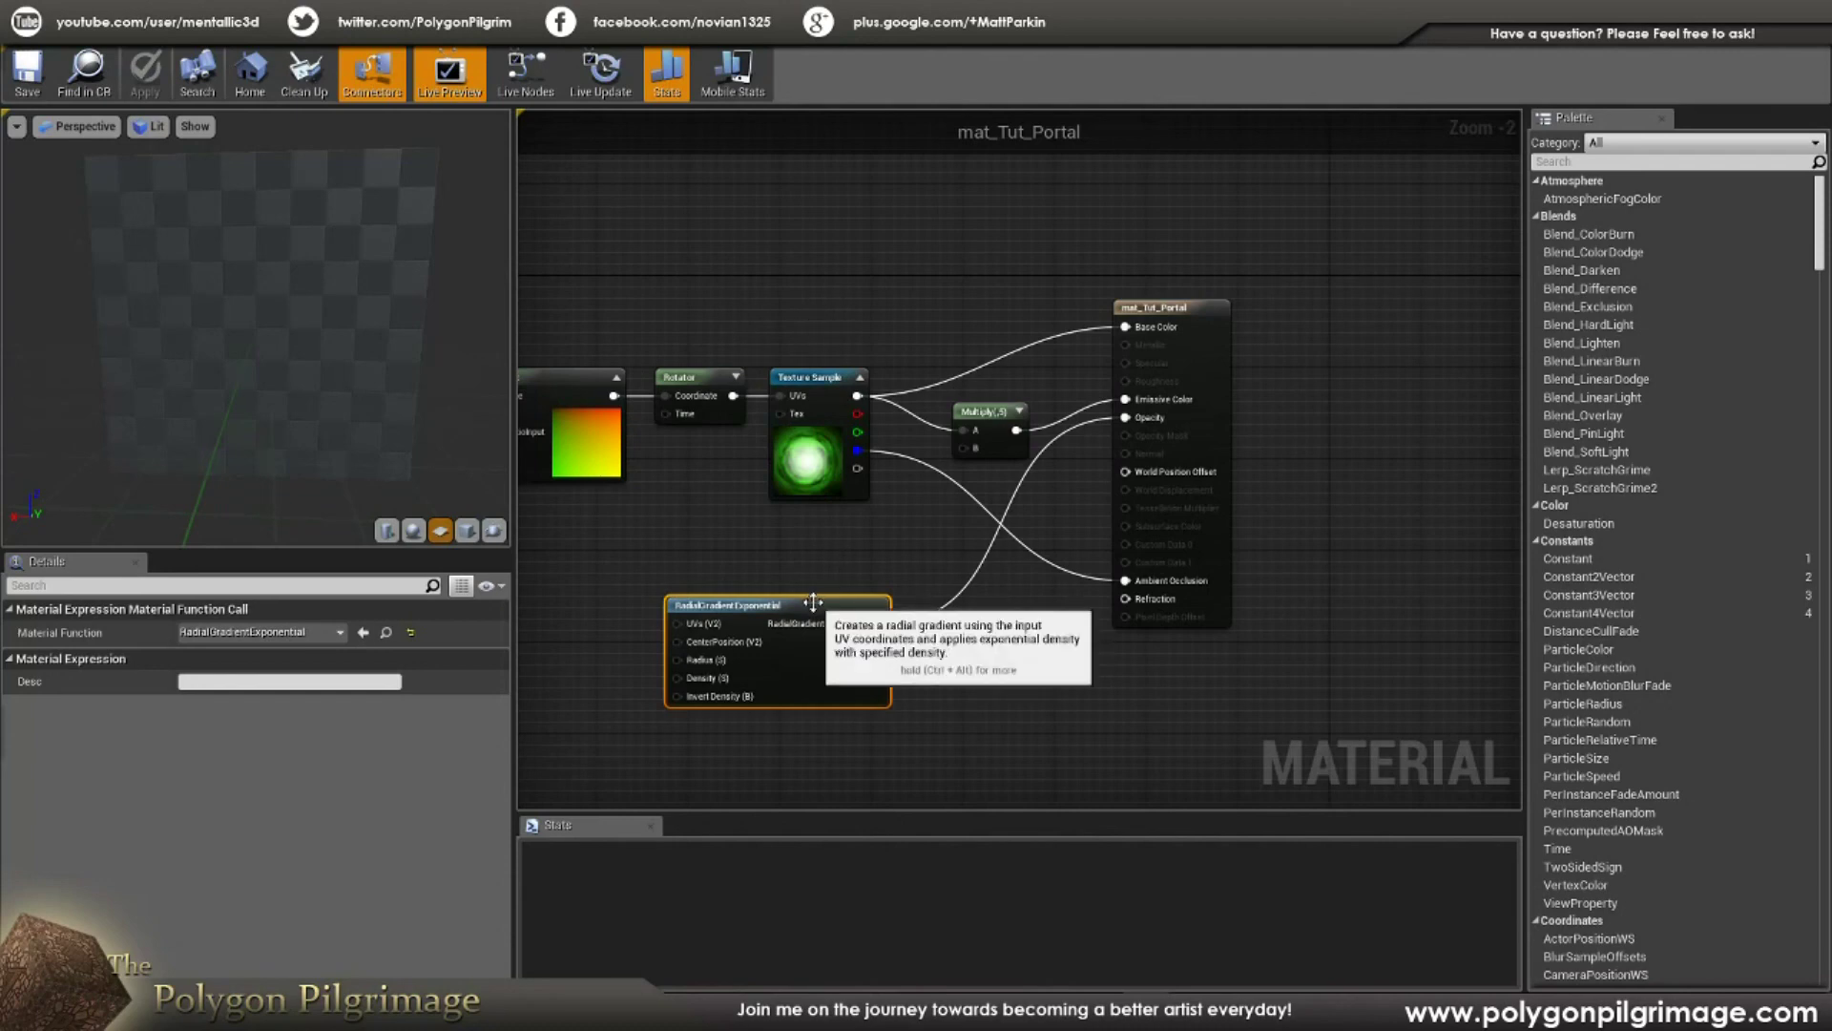
drag(825, 605, 836, 558)
scroll(884, 299, down, 2)
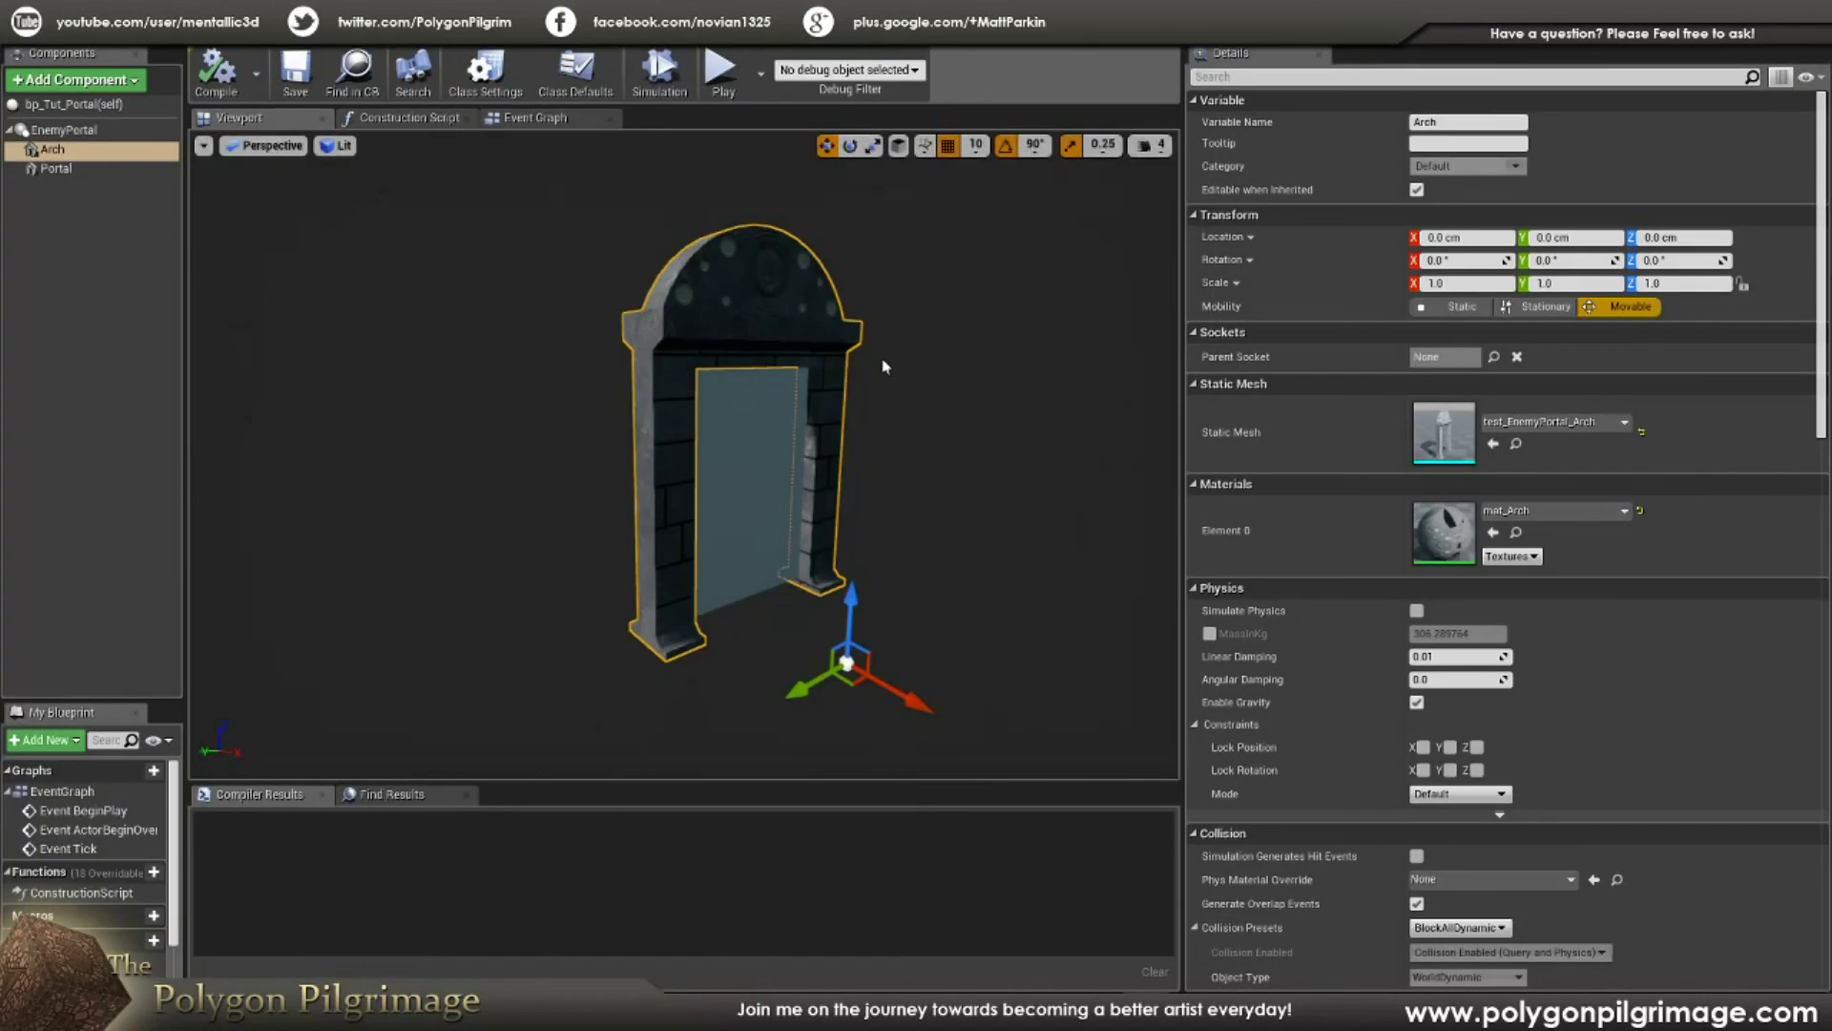
Step: In the bp_Tut_Portal Blueprint, assign mat_Tut_Portal to Element 0 of the Portal component
mouse_move(883, 367)
right_down()
mouse_move(859, 374)
mouse_move(921, 387)
mouse_move(872, 354)
right_up()
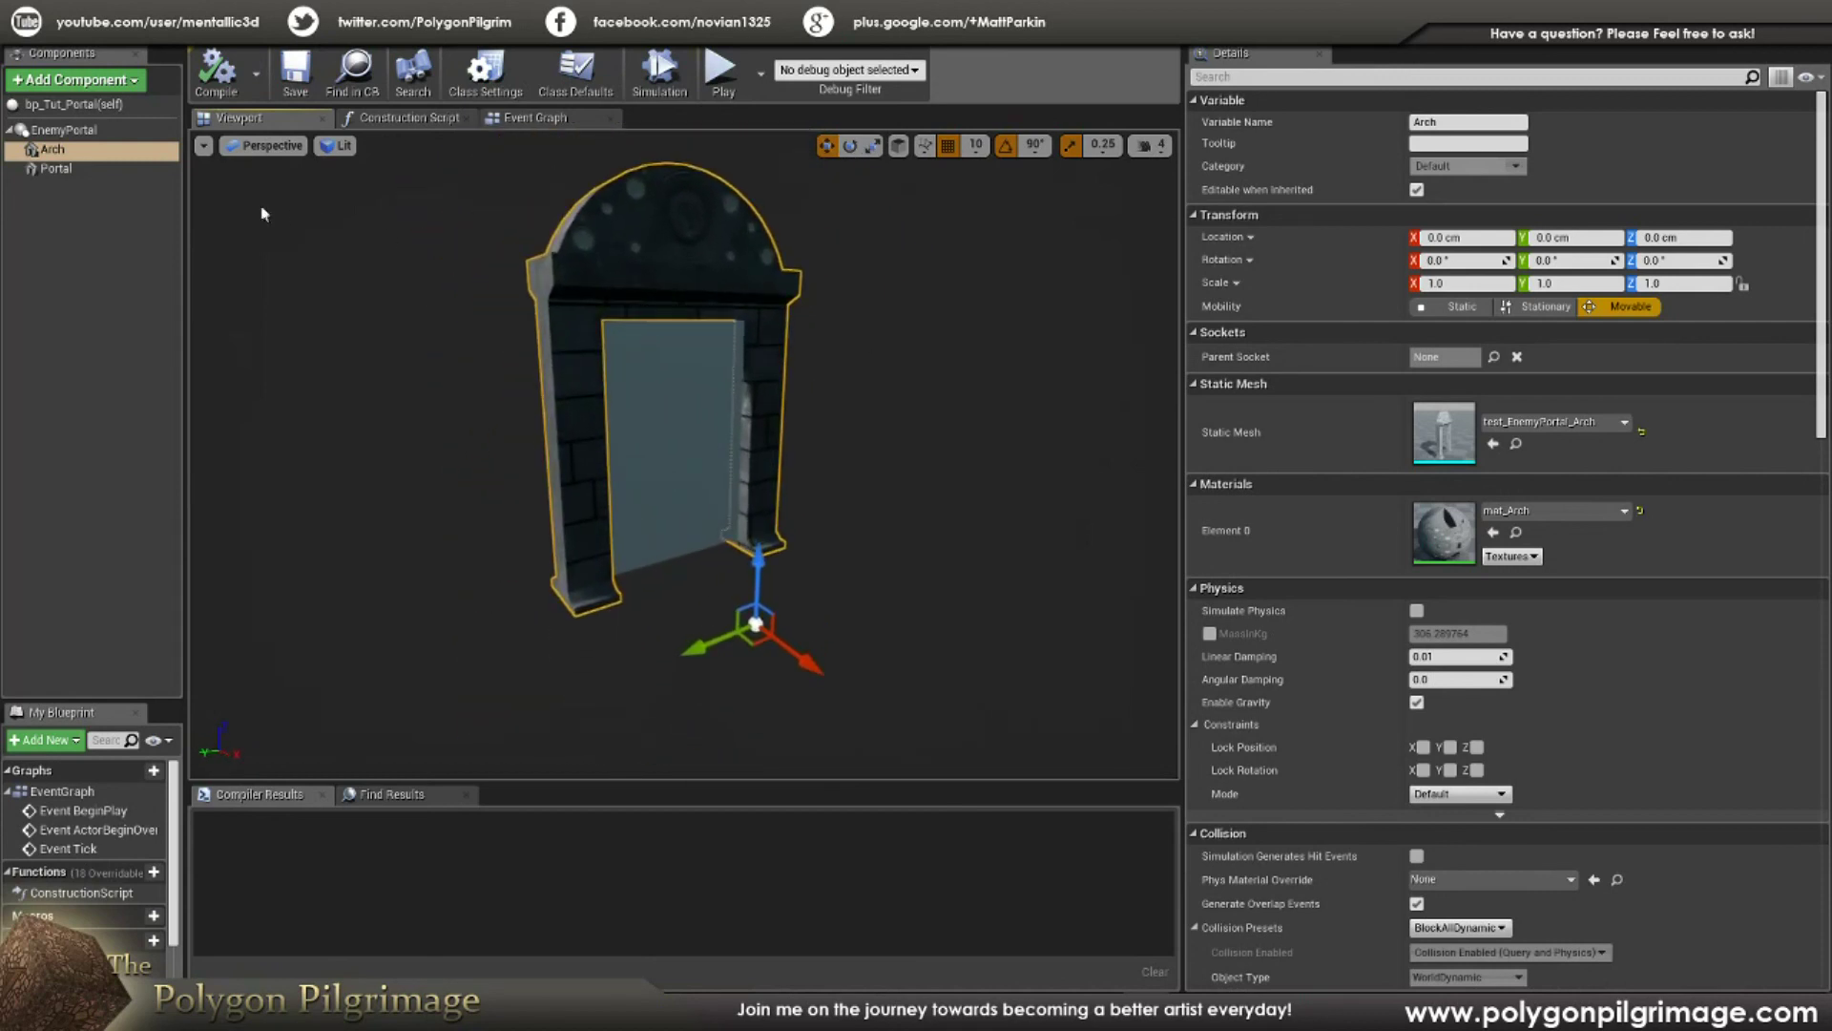
click(82, 169)
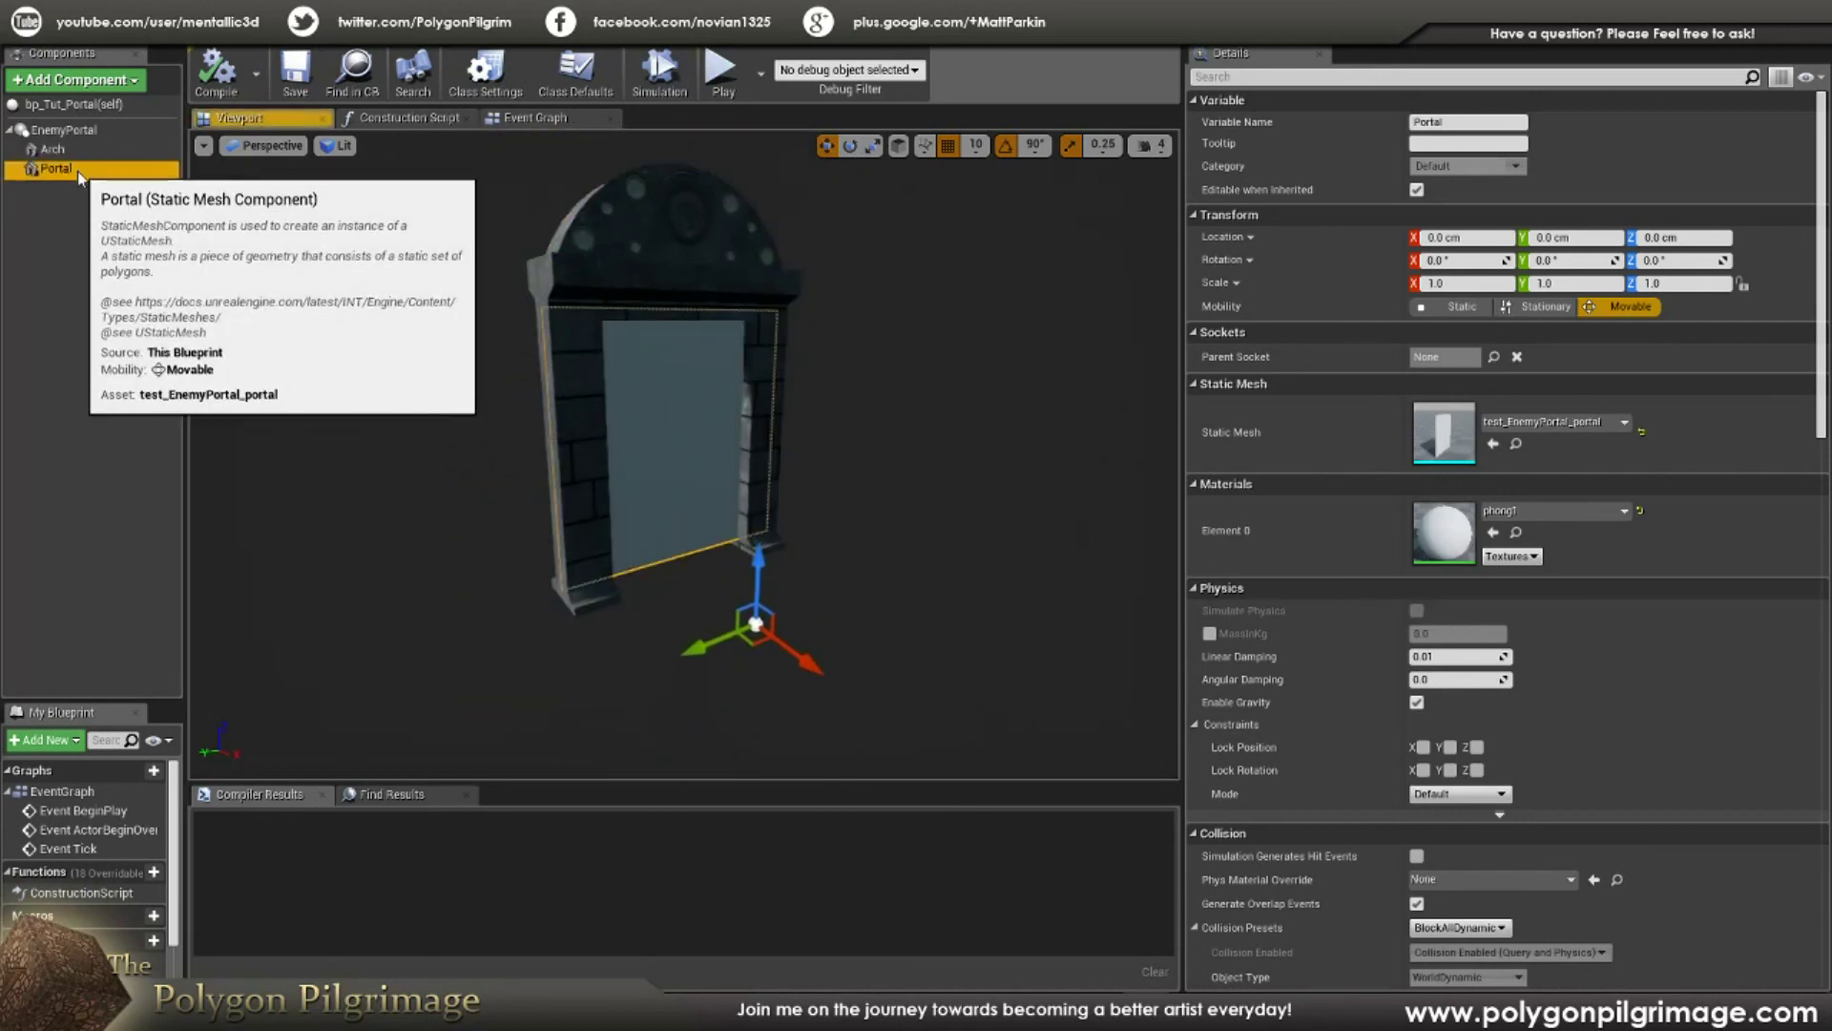
click(1625, 513)
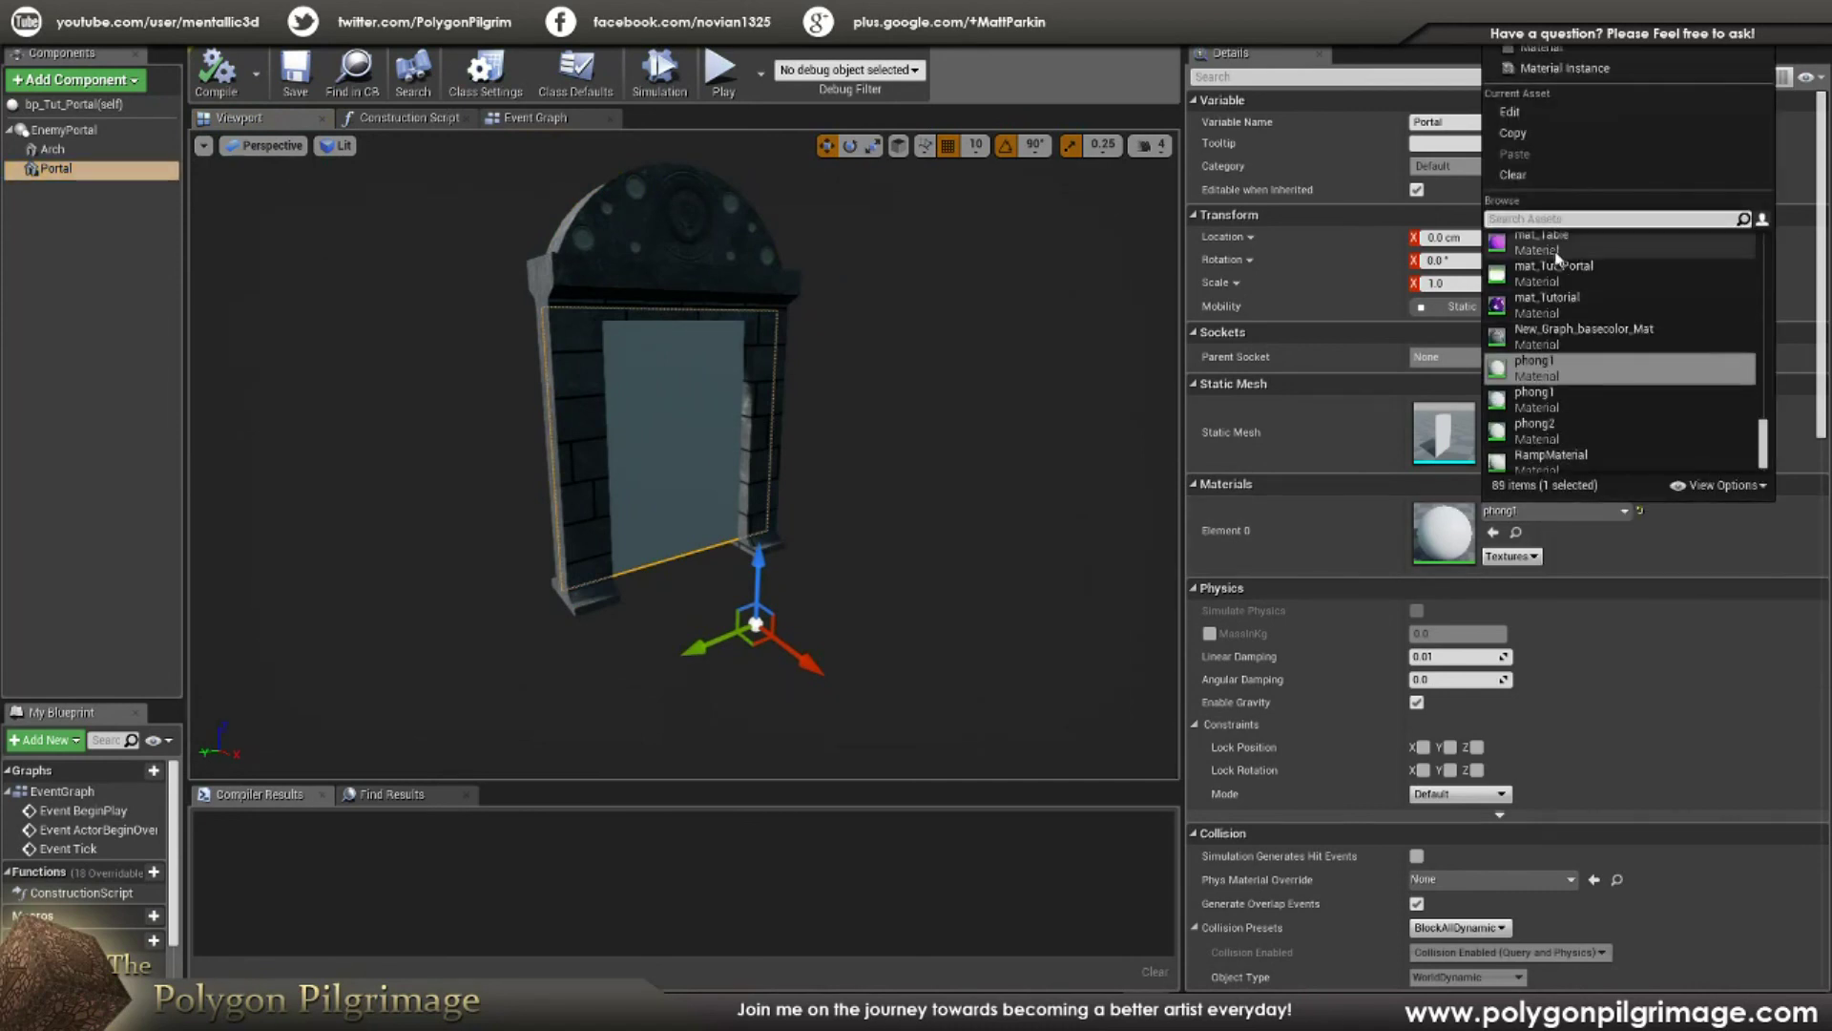
text(mat_)
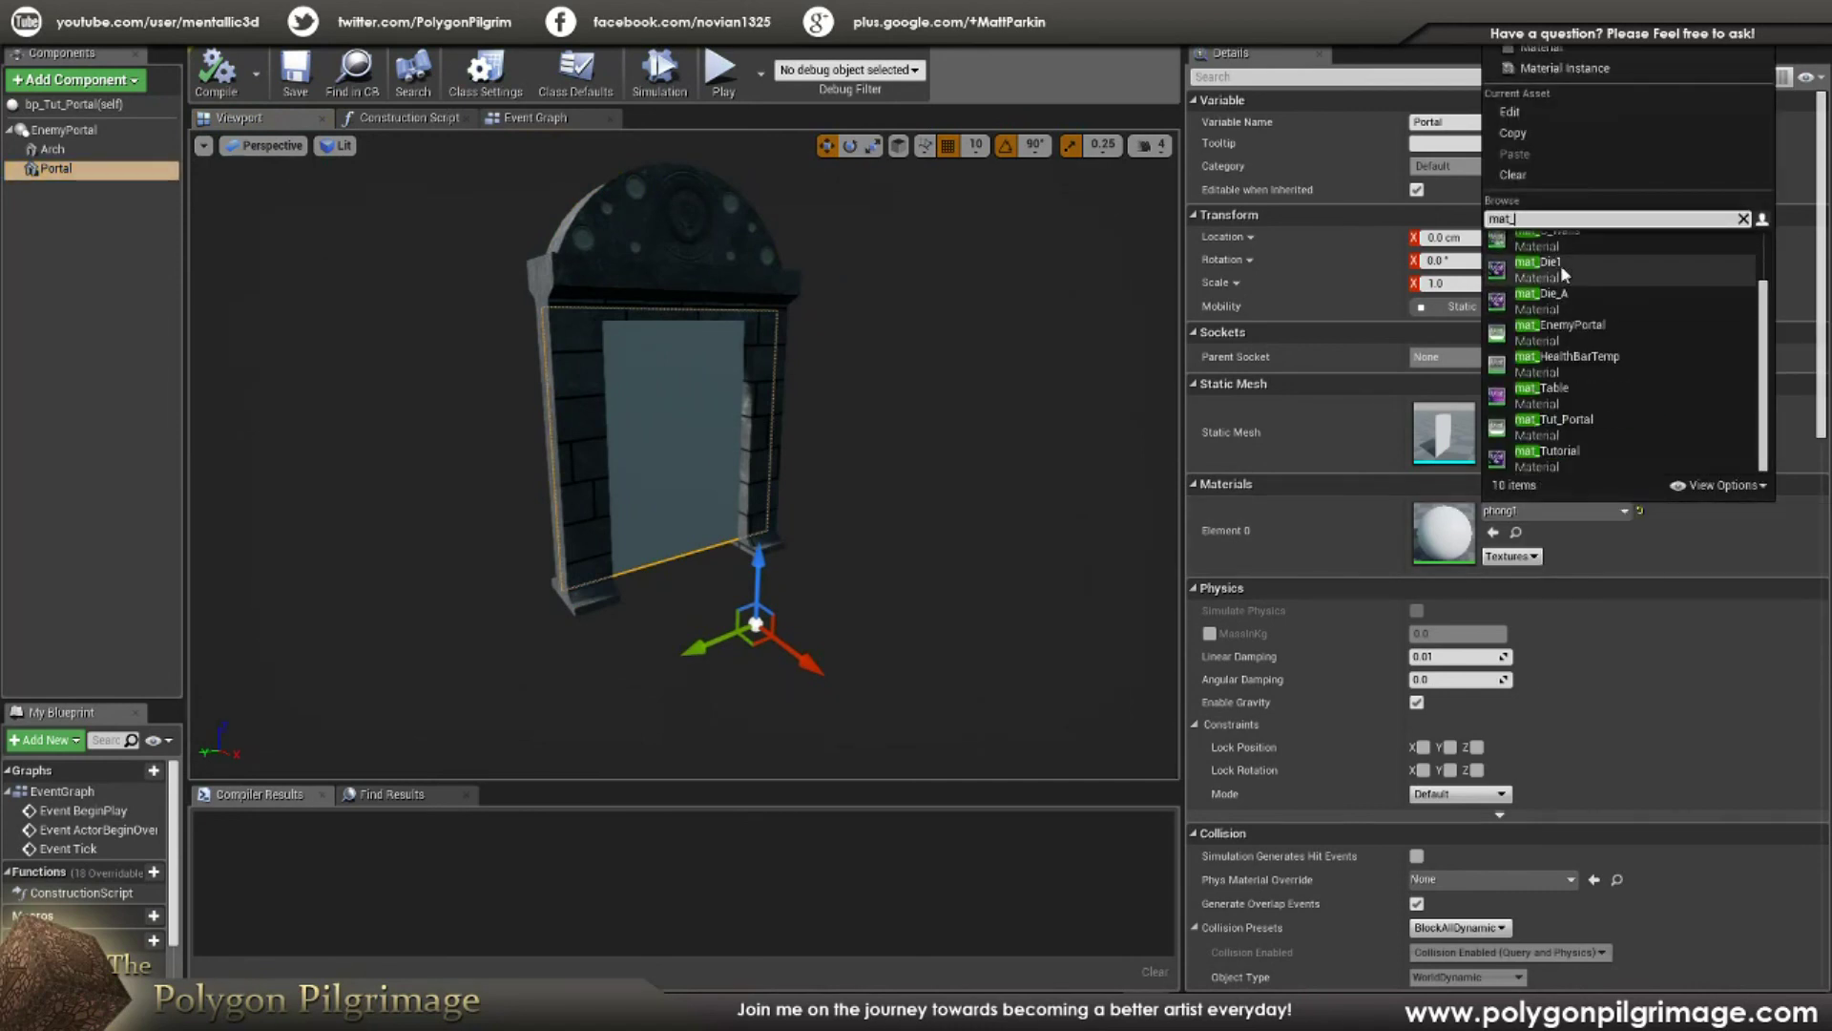
mouse_move(1764, 328)
mouse_down()
mouse_move(1762, 259)
mouse_move(1768, 352)
mouse_up()
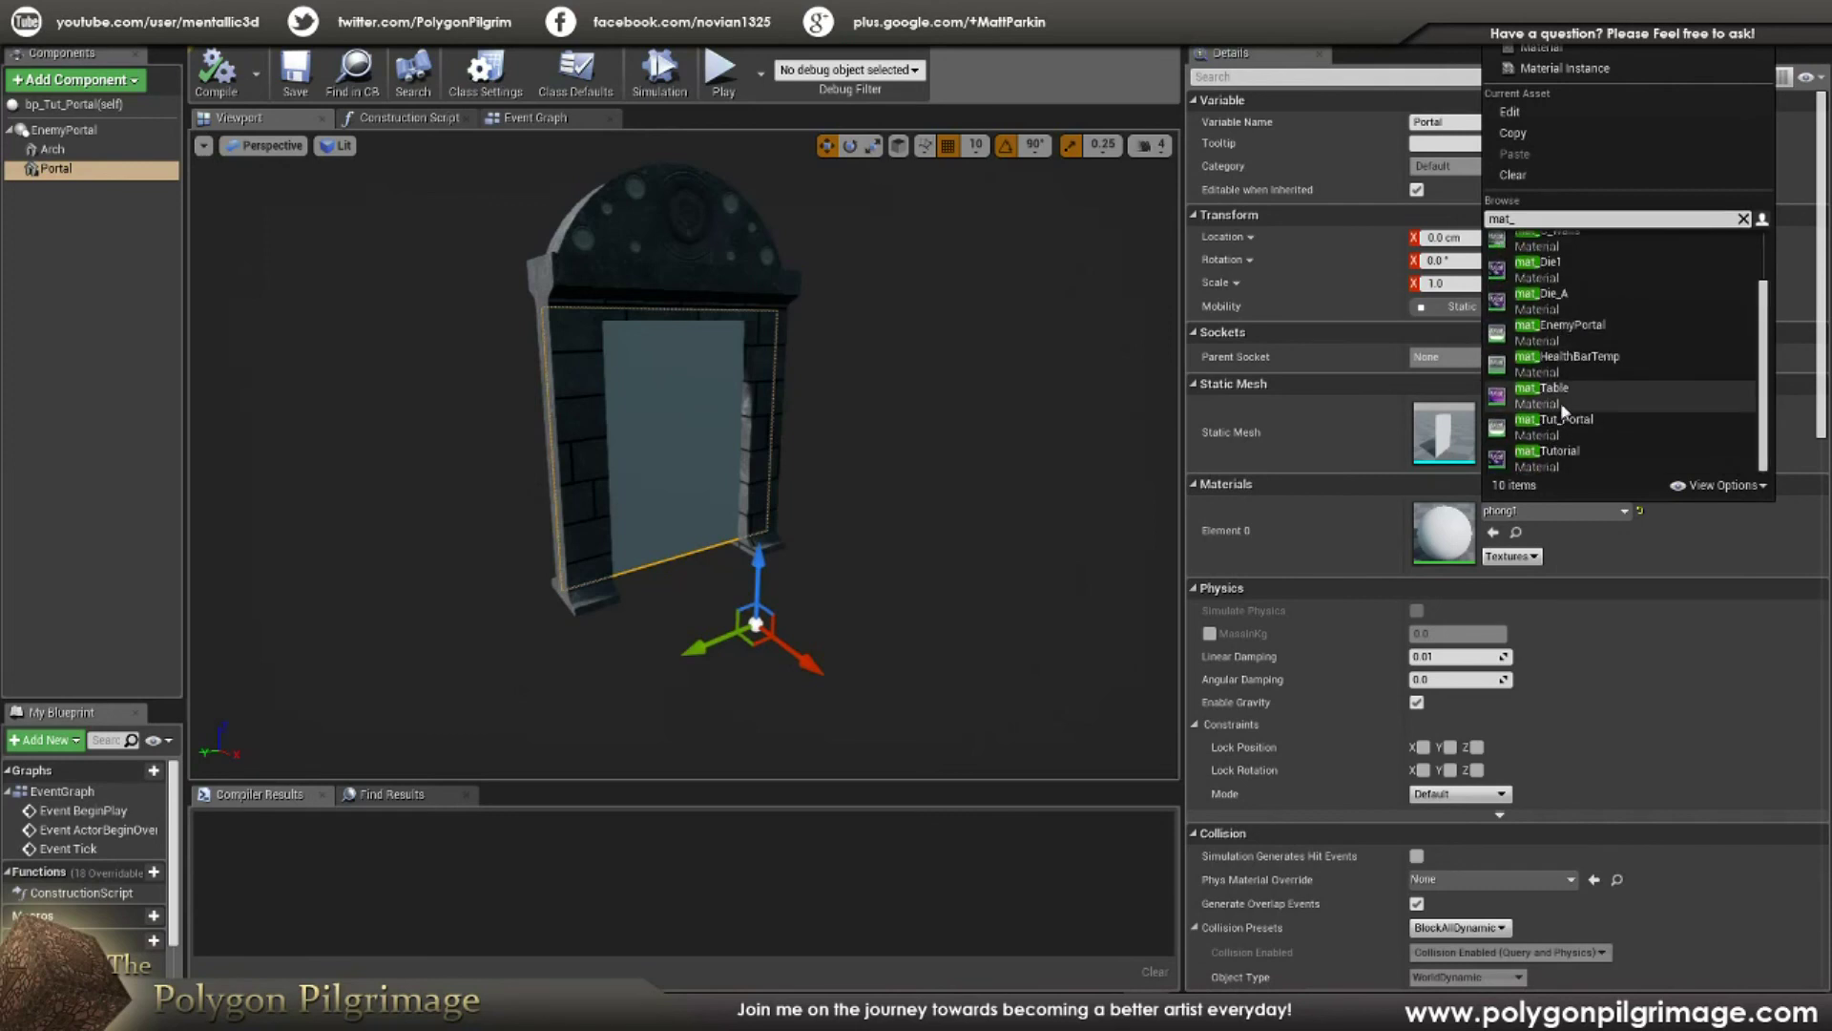
right_drag(954, 442, 854, 444)
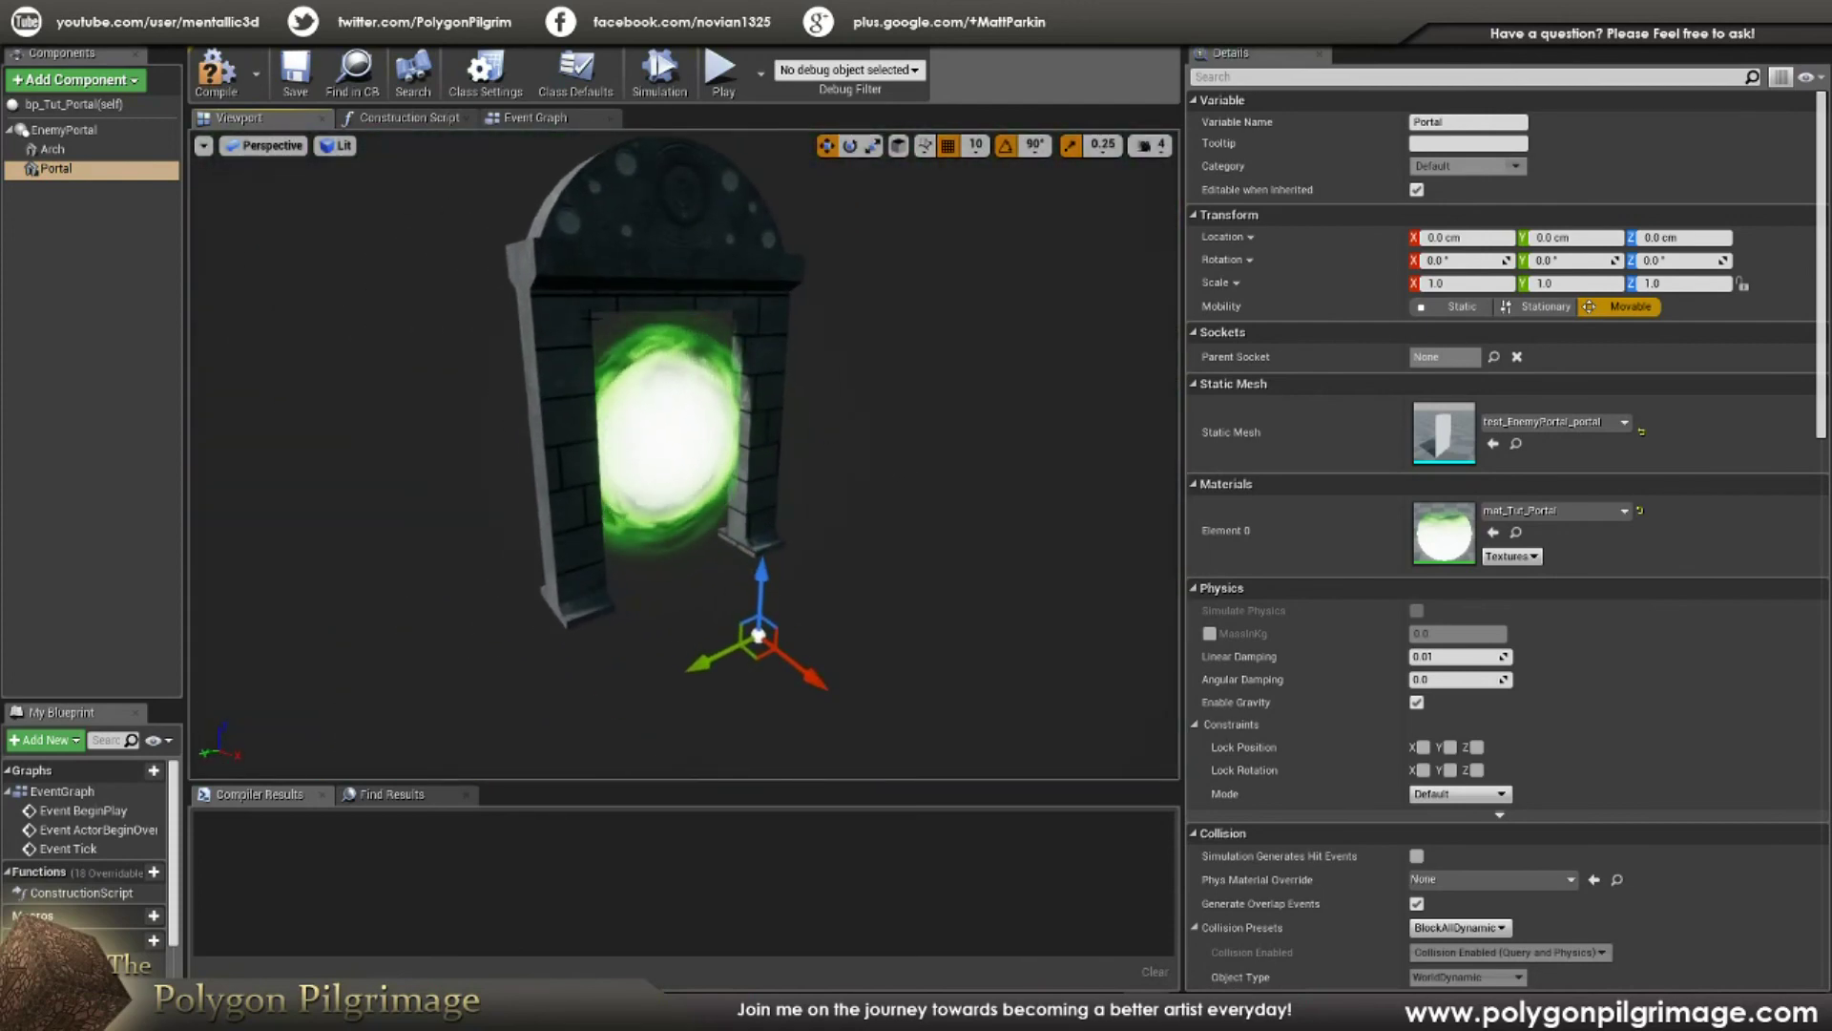
right_drag(621, 212, 744, 234)
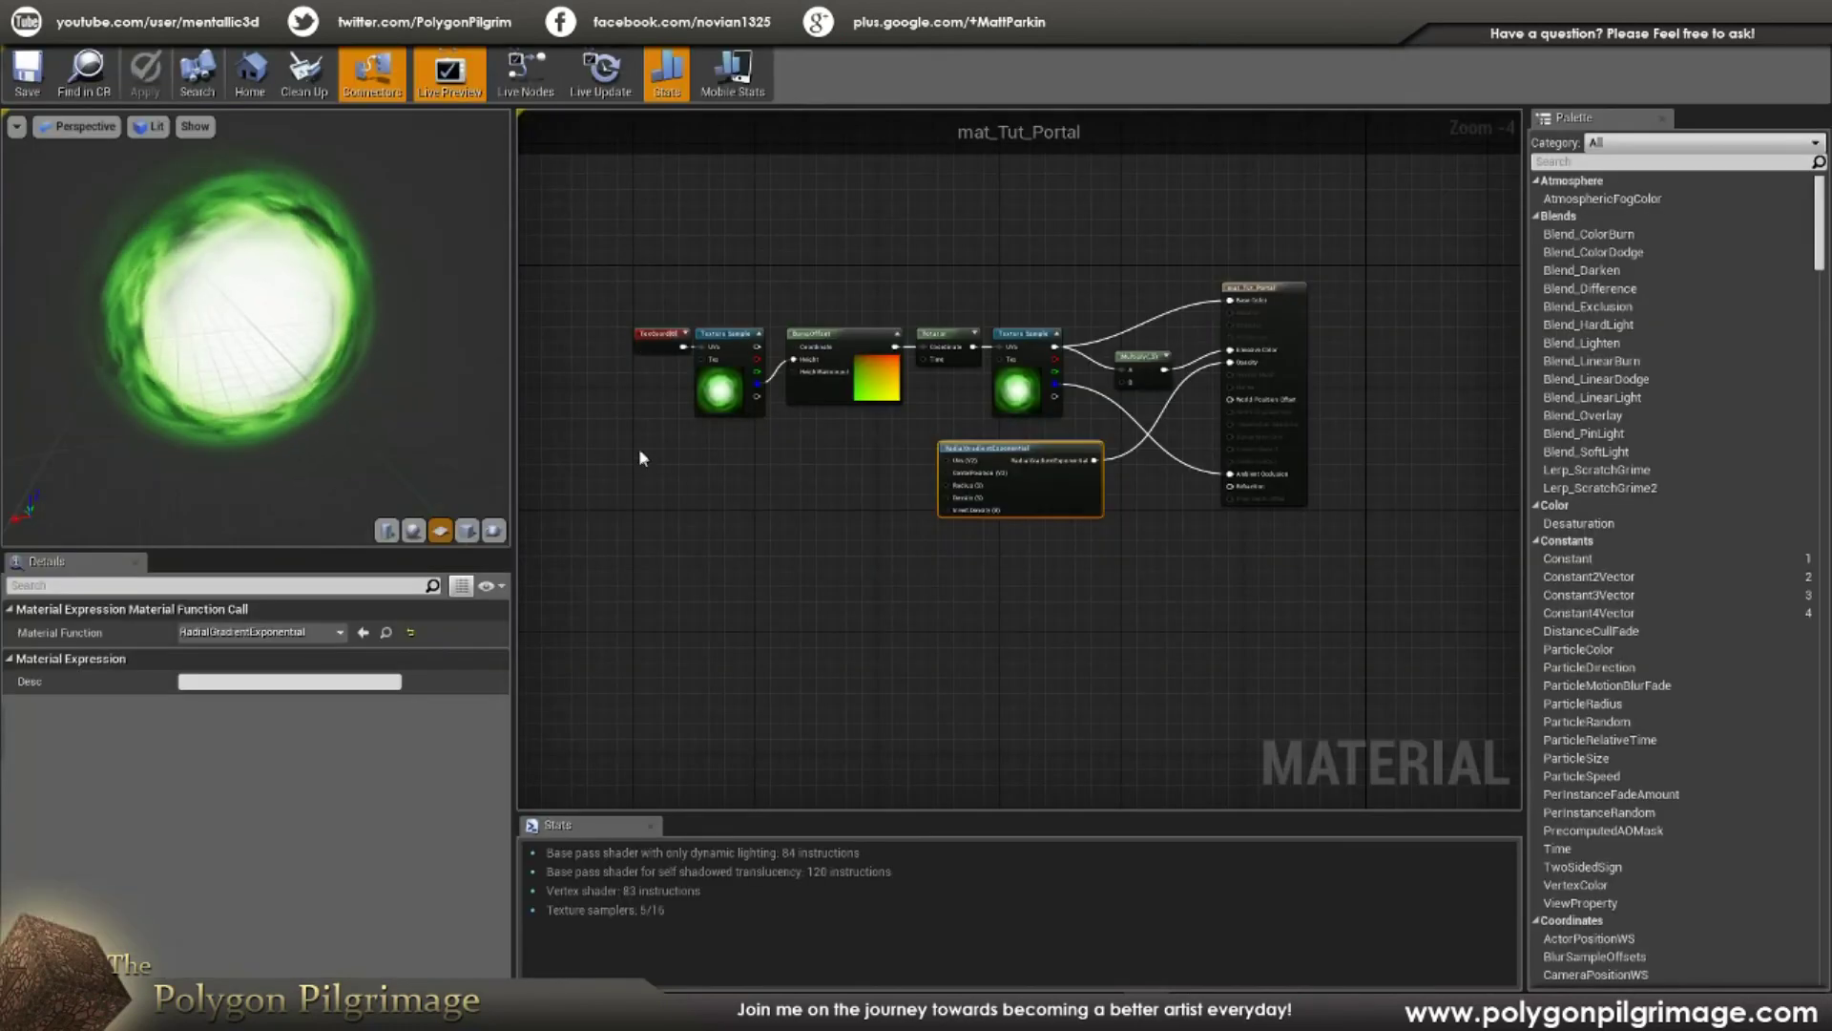
Step: Enable Two Sided in the mat_Tut_Portal material, save it, and check both faces of the preview plane
click(1241, 291)
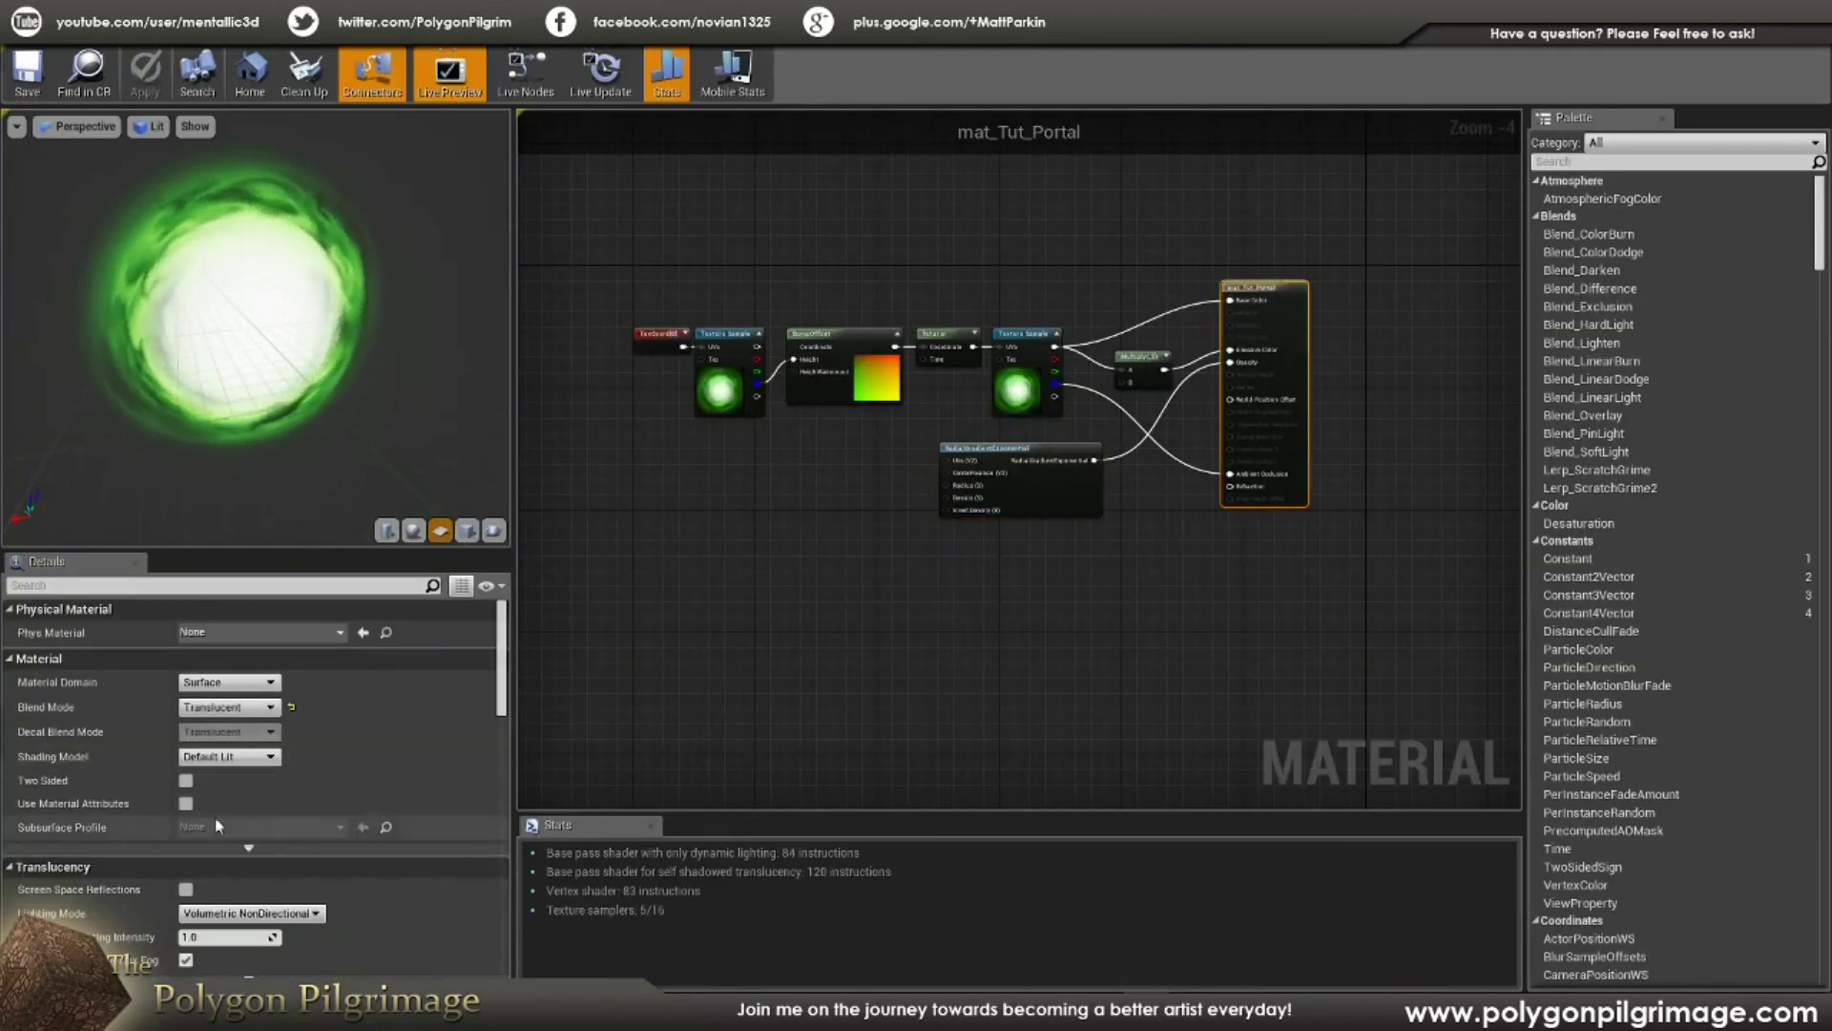
click(187, 781)
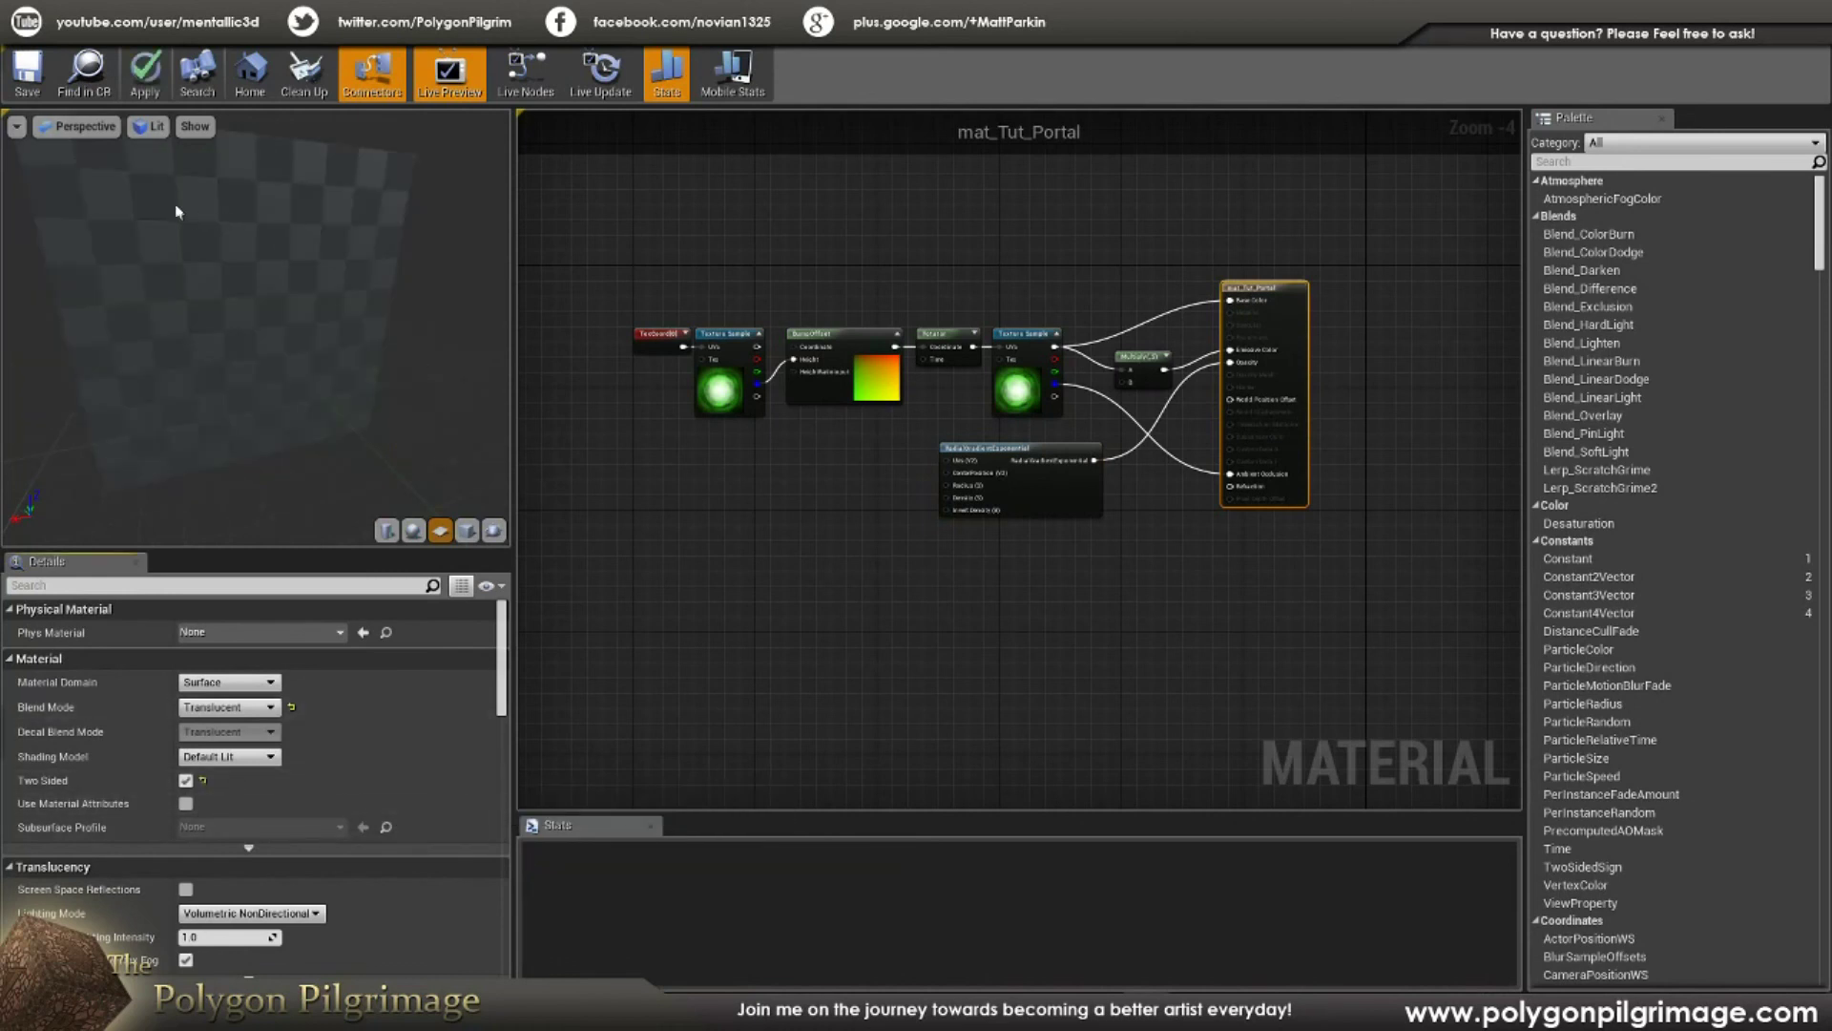
click(38, 80)
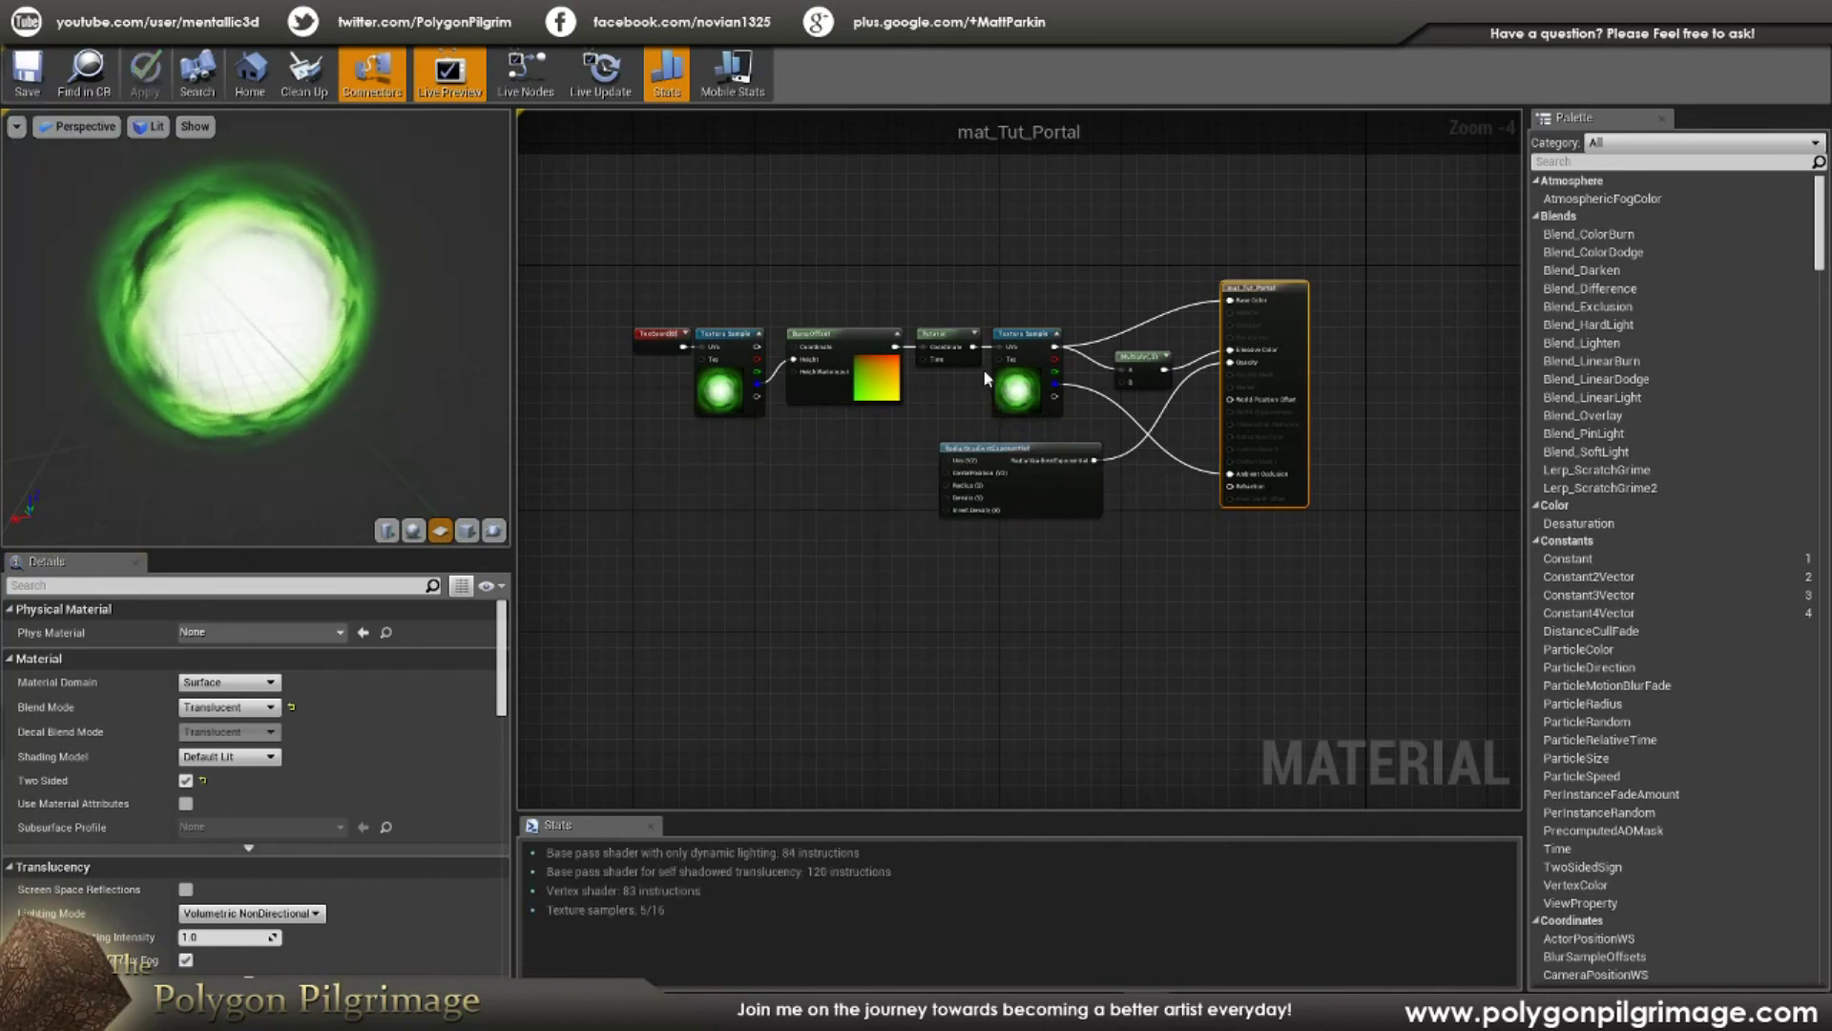
drag(358, 322, 263, 332)
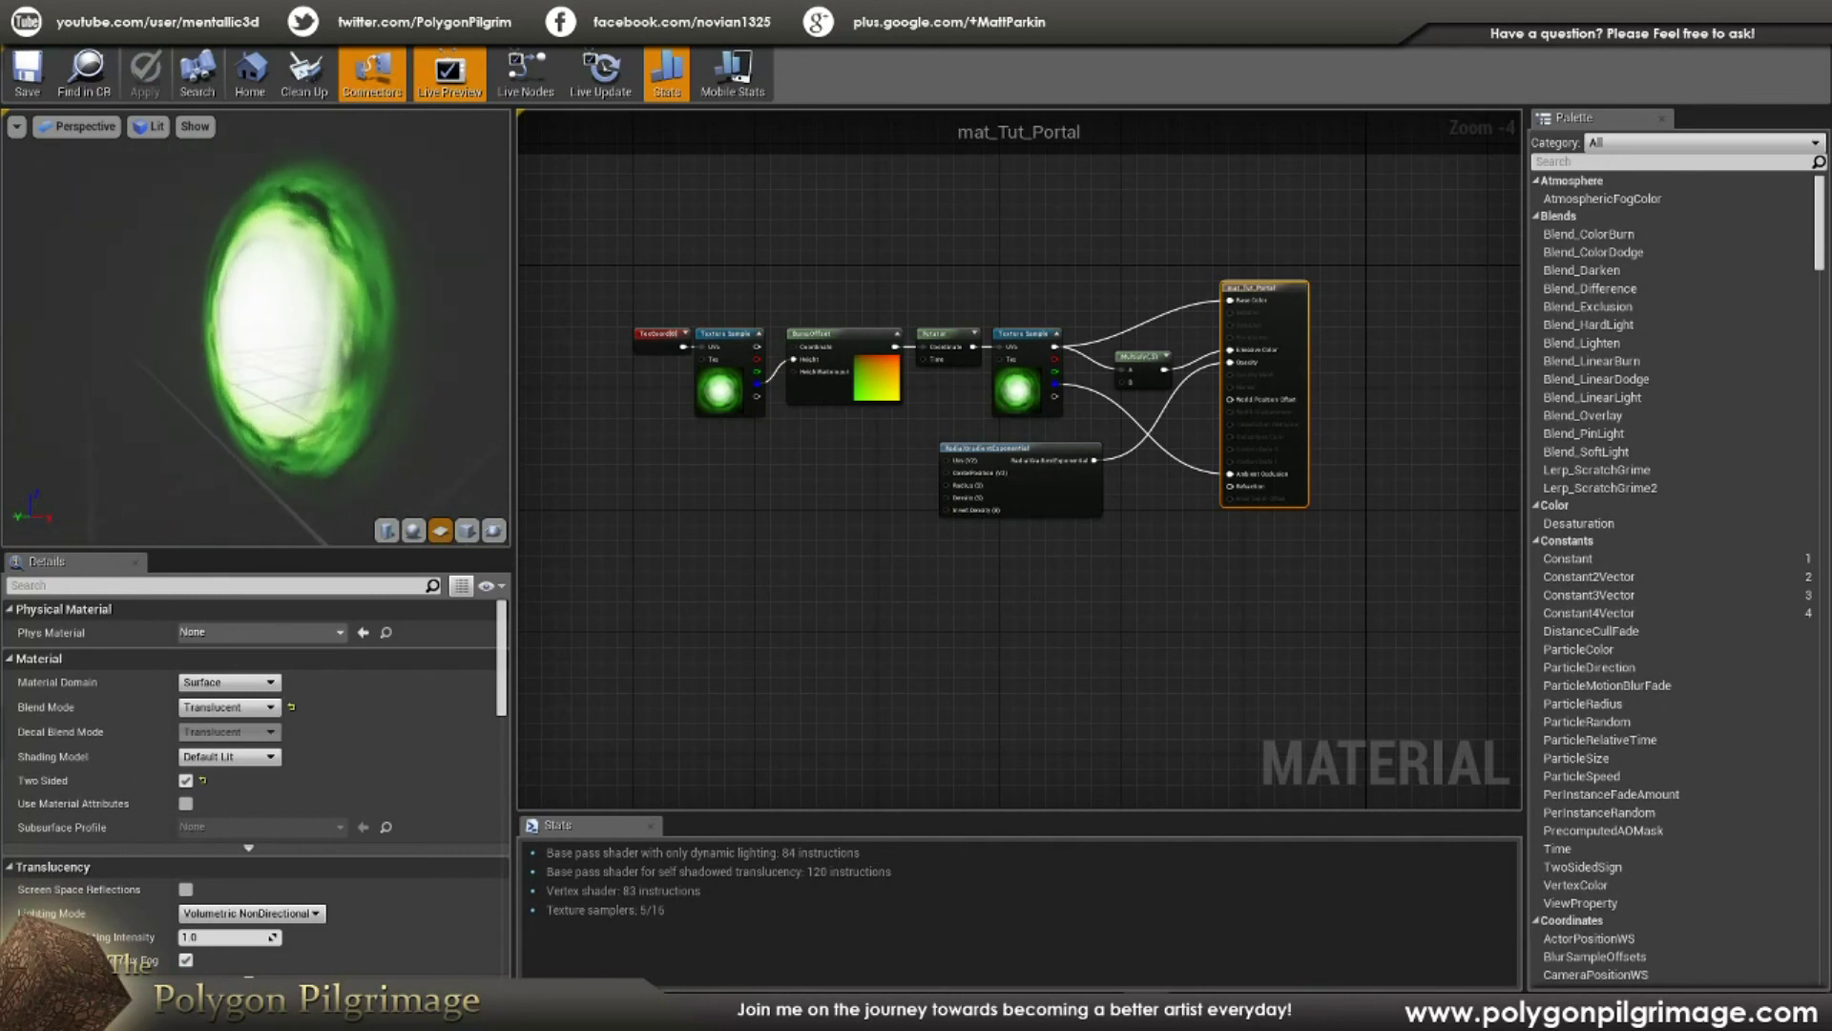
drag(263, 332, 430, 327)
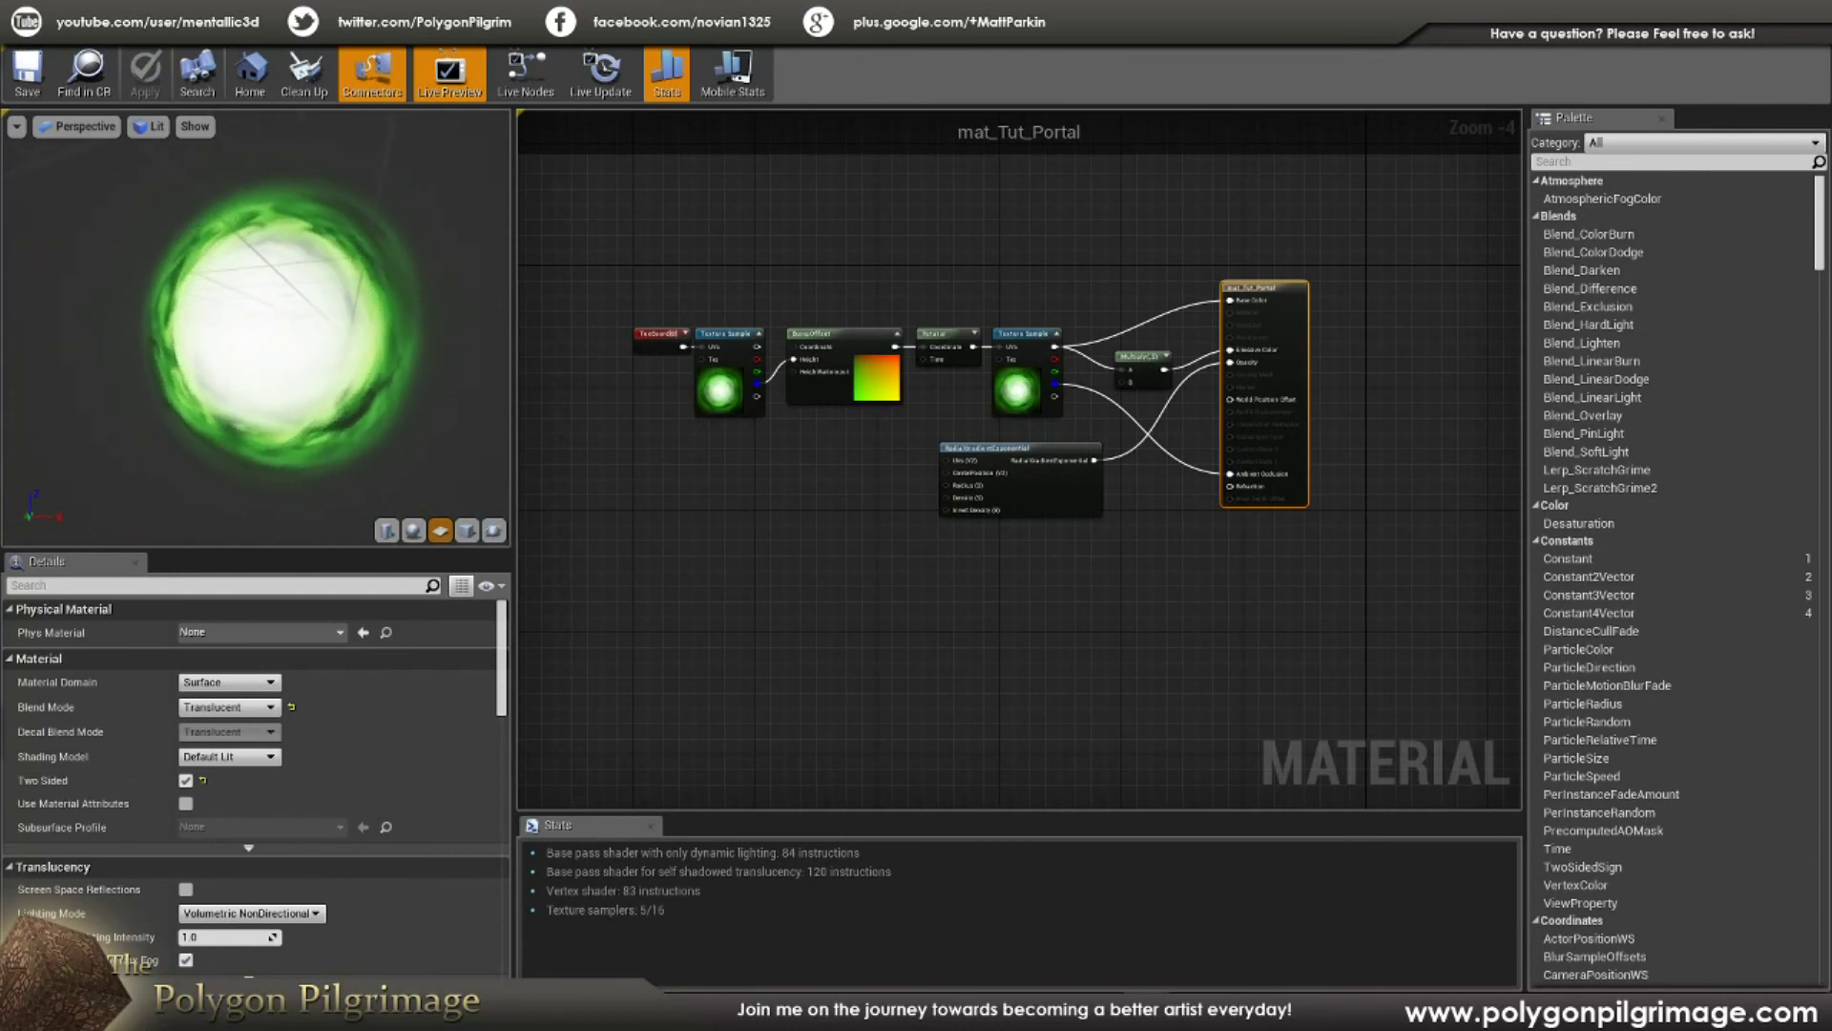
drag(429, 327, 277, 328)
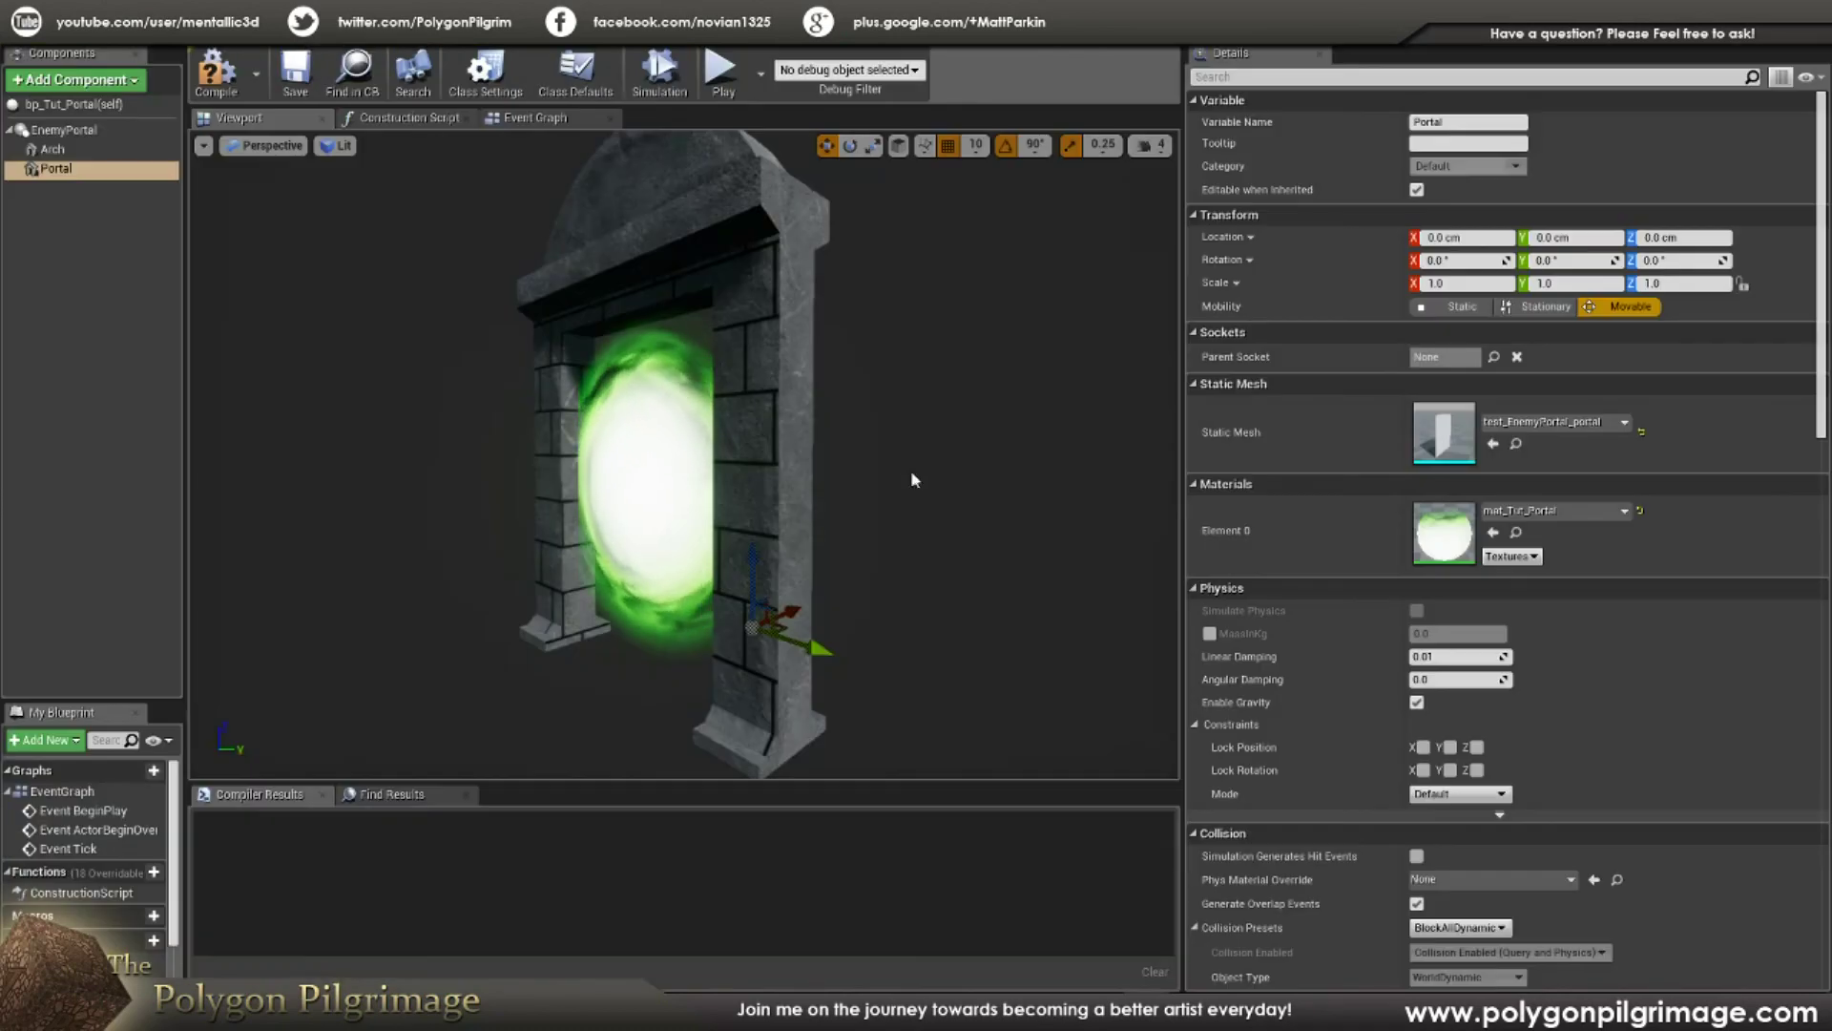
Step: Examine the portal from both sides in the Blueprint, and view the two arches side by side in the level
mouse_move(914, 480)
right_down()
mouse_move(940, 472)
mouse_move(897, 472)
right_up()
alt+drag(897, 472, 534, 468)
right_drag(684, 458, 830, 463)
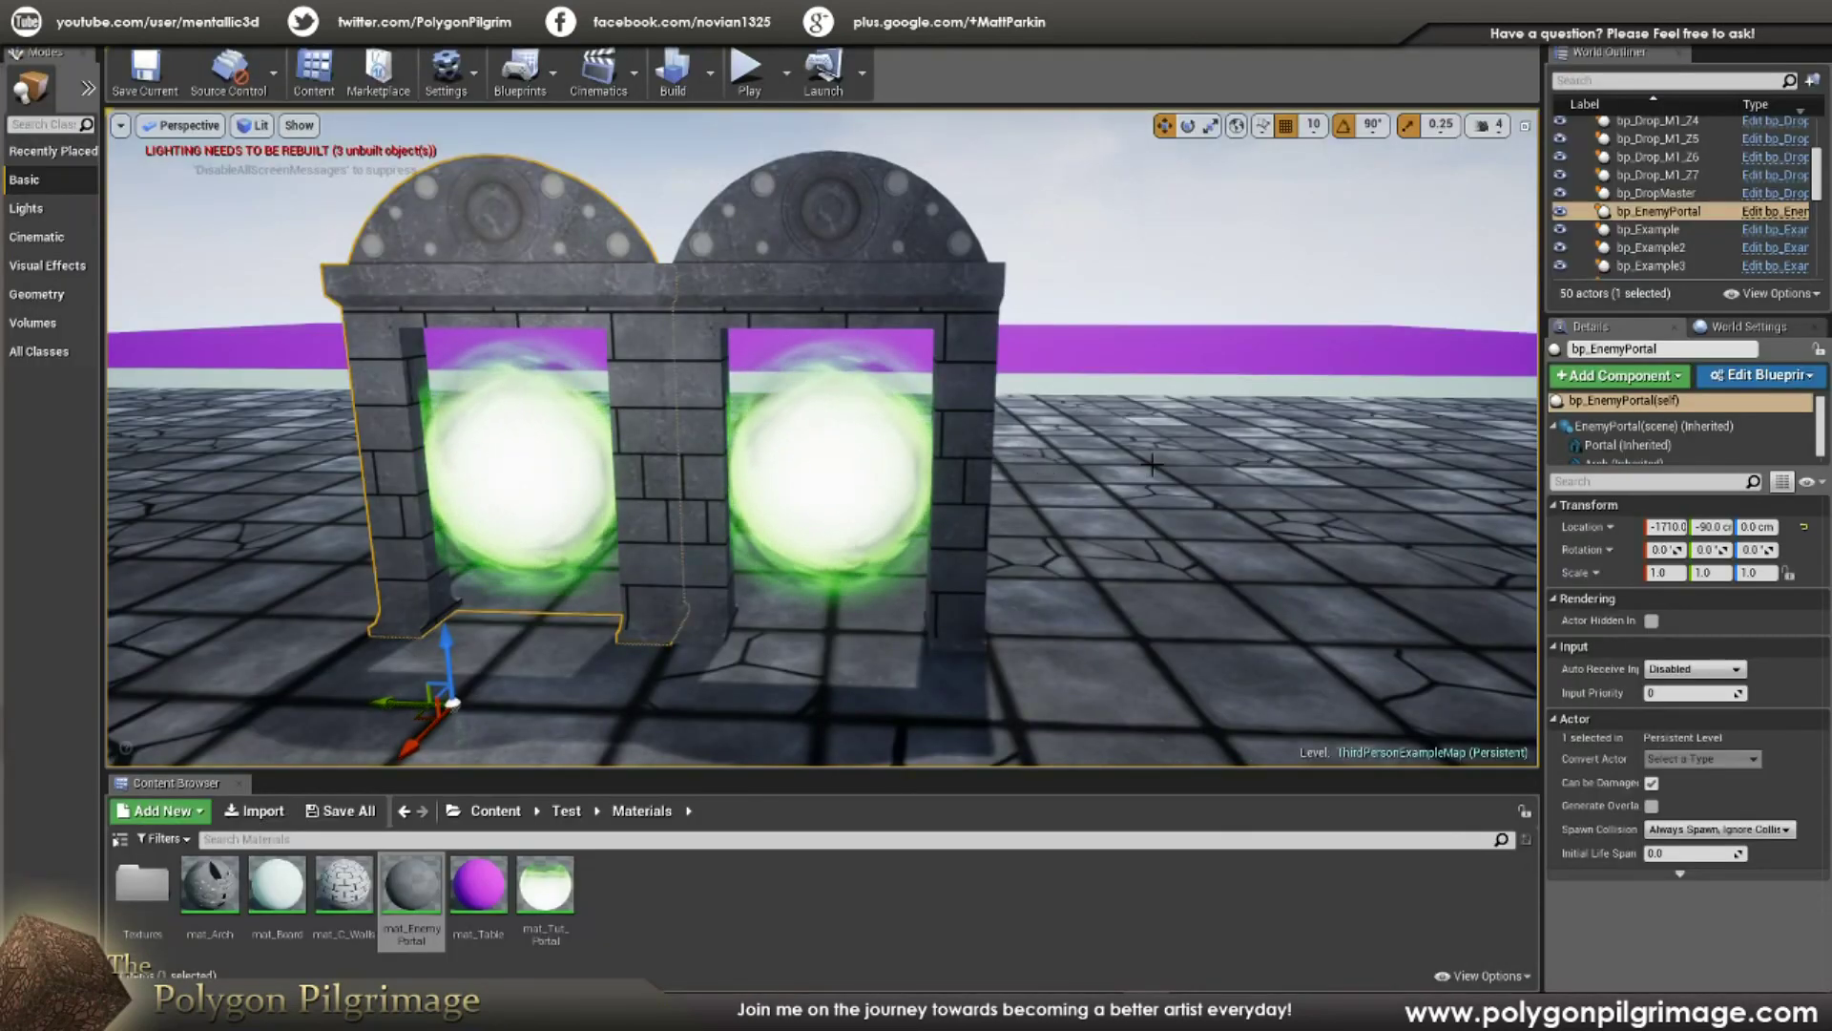
mouse_move(870, 476)
right_down()
mouse_move(806, 479)
mouse_move(838, 489)
right_up()
key(s)
key(w)
key(a)
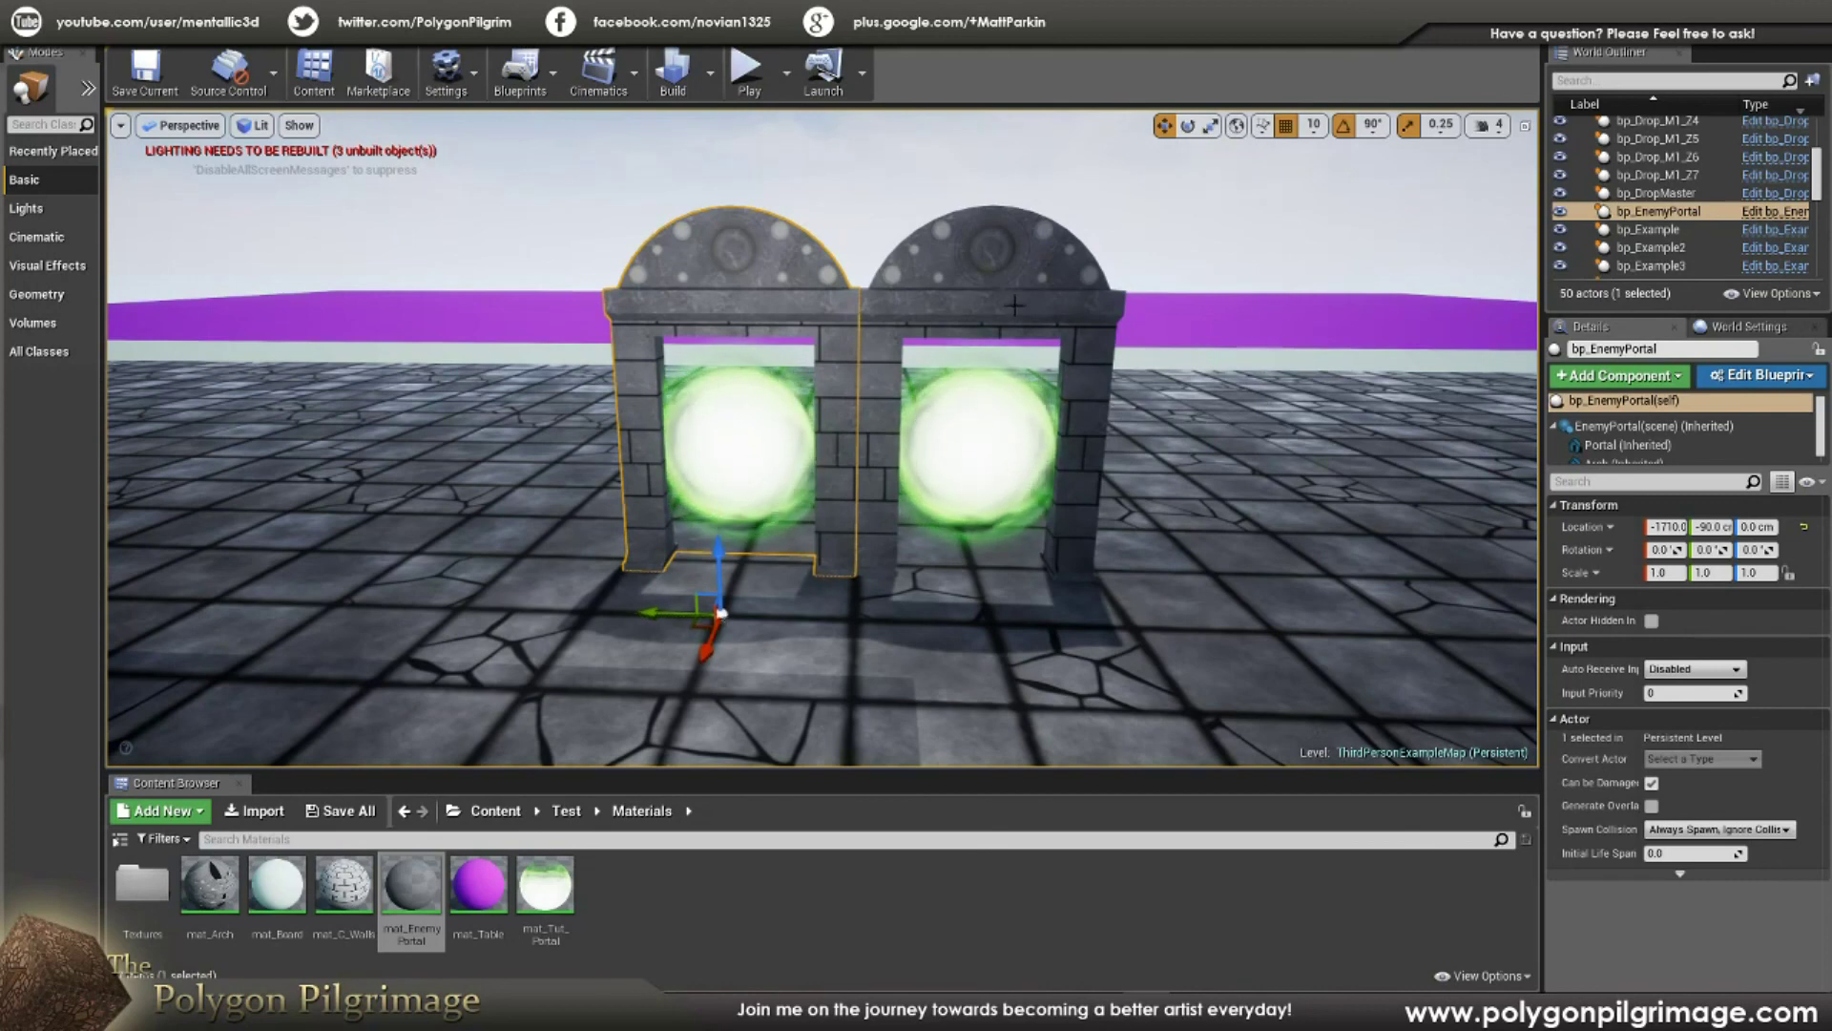
key(w)
right_drag(1018, 474, 1008, 441)
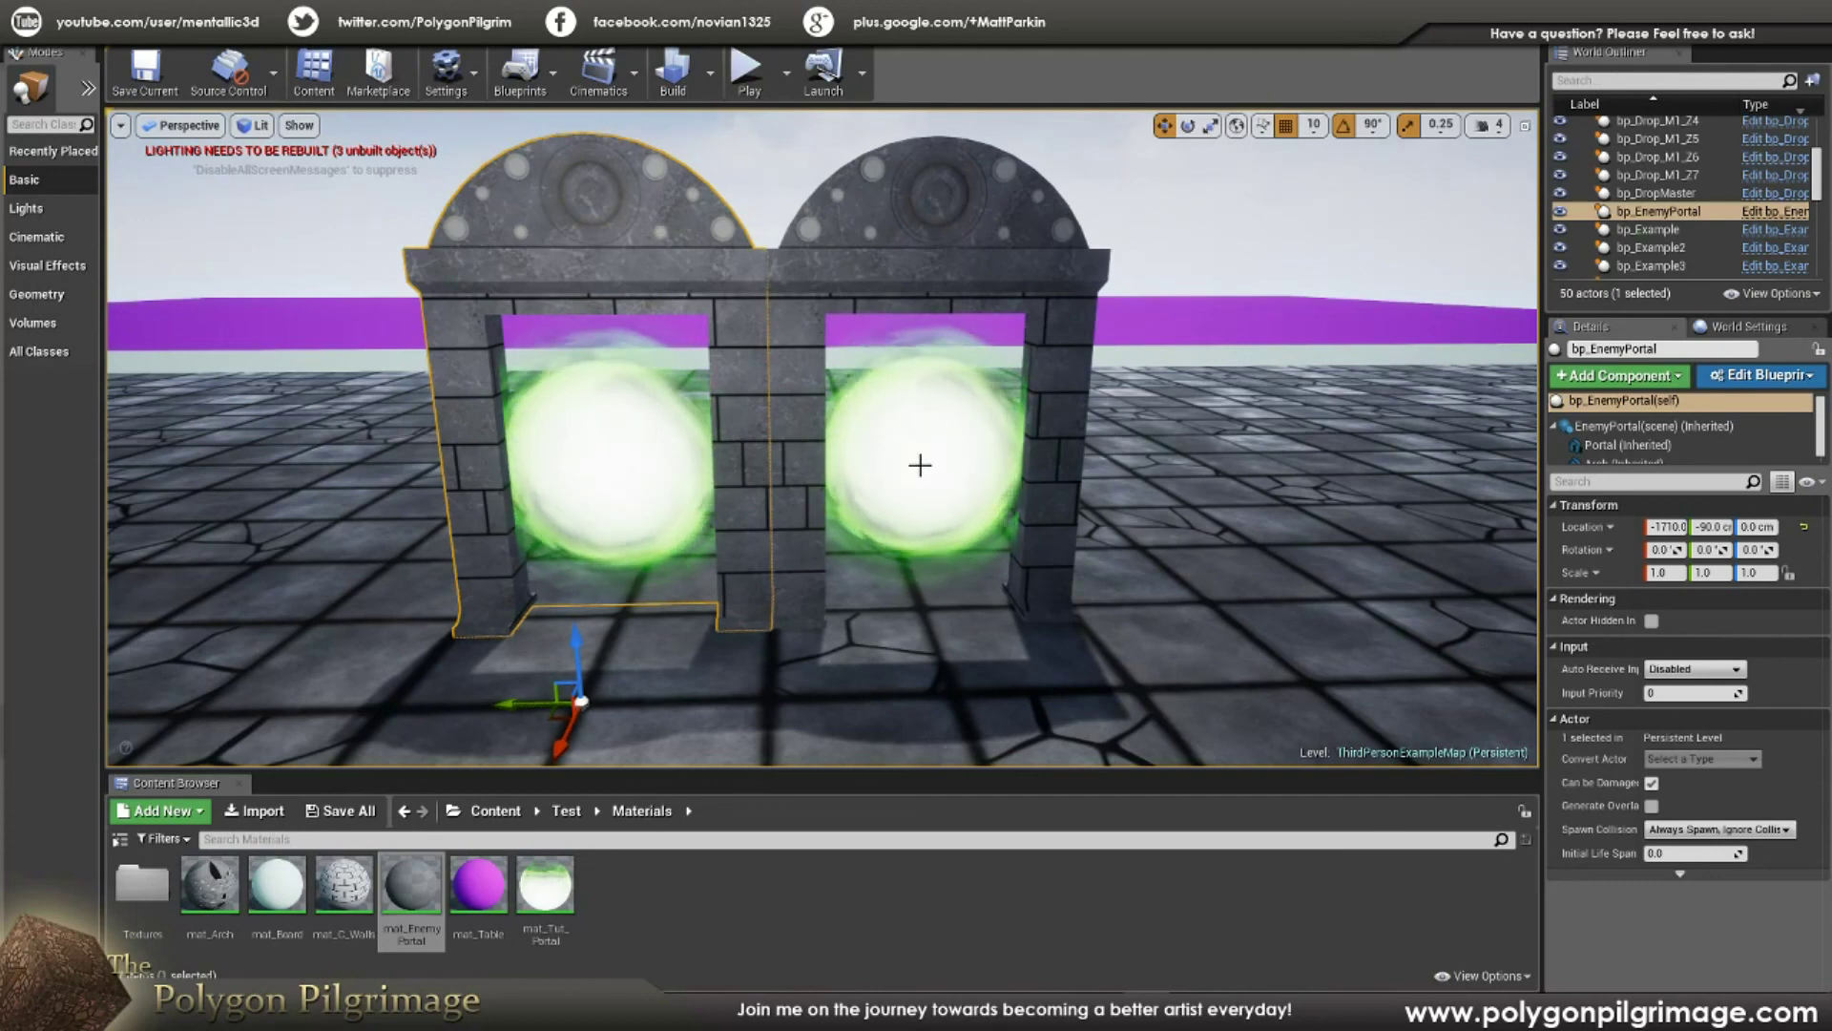
scroll(938, 522, up, 3)
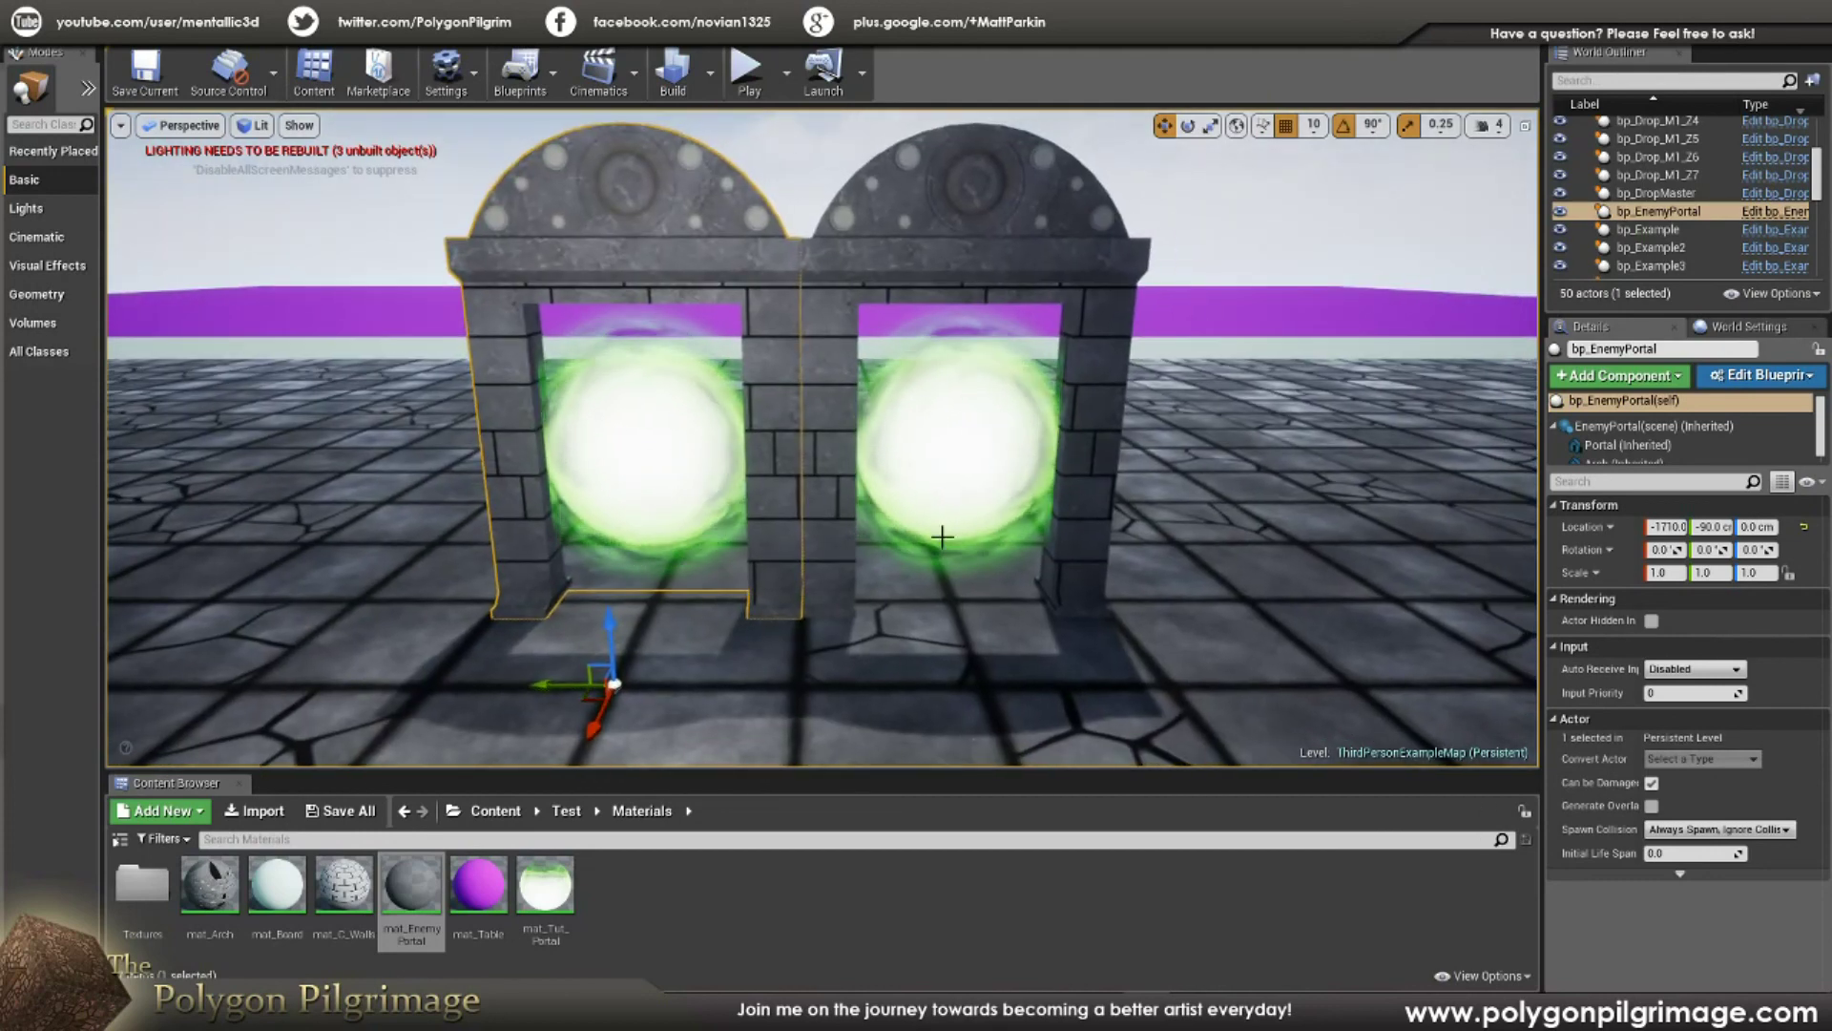